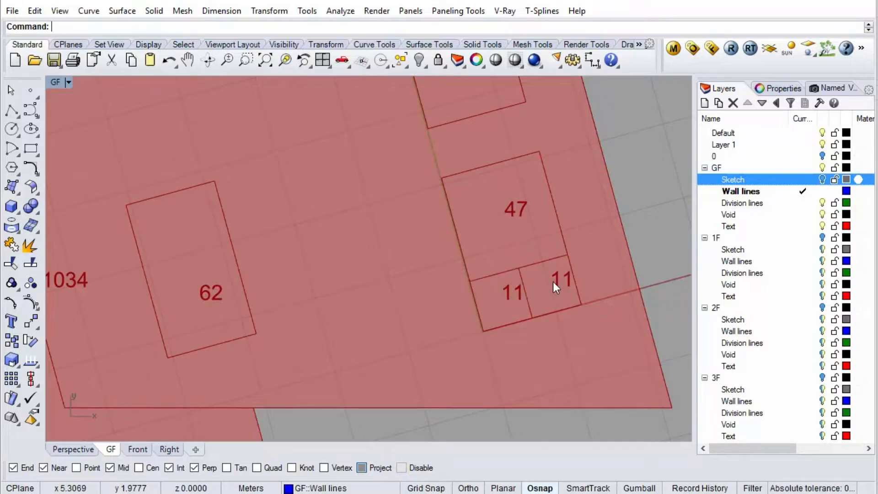
Restore the four-viewport layout, shrink the lower viewports to enlarge Perspective, and orbit it to an oblique 3D view.
scroll(596, 326, down, 2)
scroll(595, 326, down, 3)
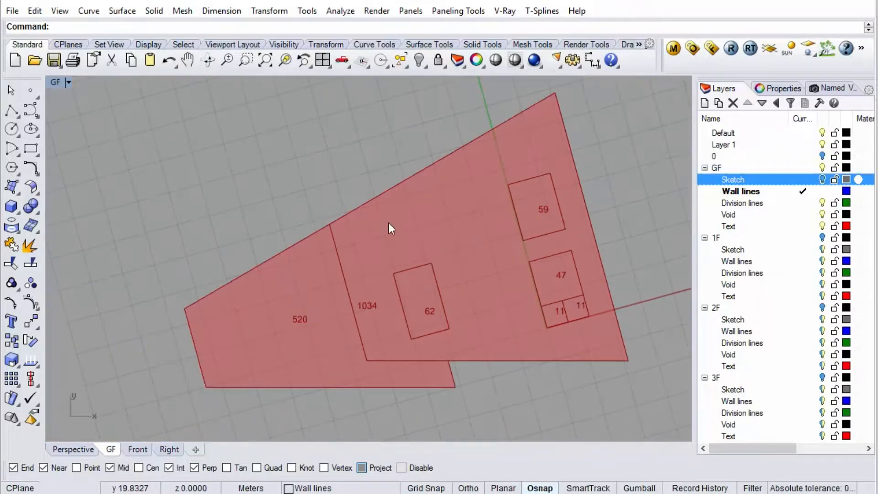
double_click(54, 82)
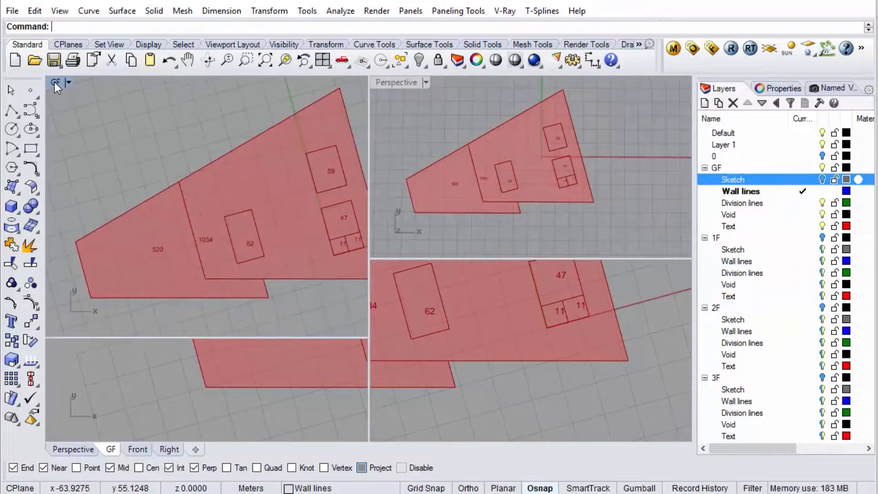
drag(499, 259, 541, 381)
right_drag(556, 226, 500, 143)
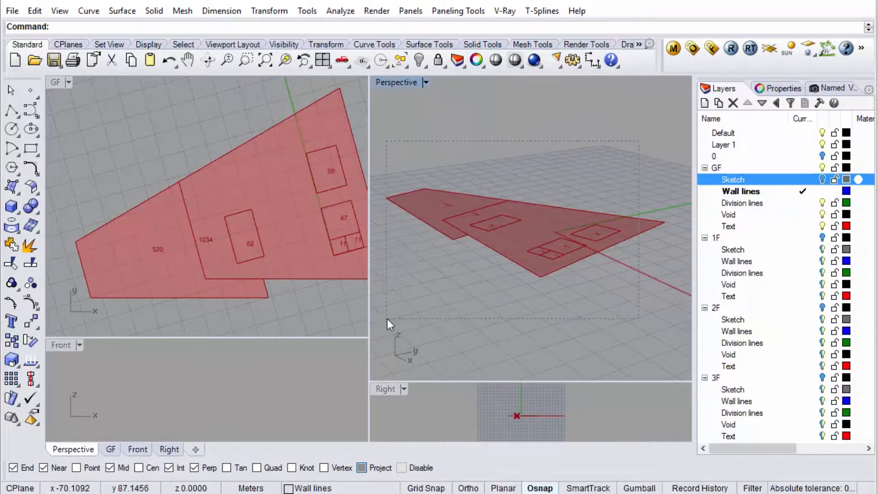
Copy all the ground-floor wall lines straight up above the original plan, working in the Right viewport.
drag(387, 319, 389, 317)
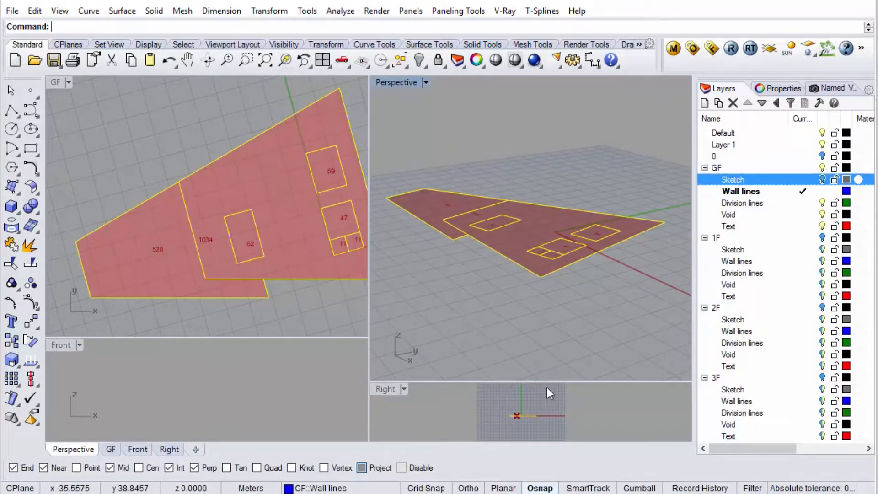
drag(536, 414, 548, 292)
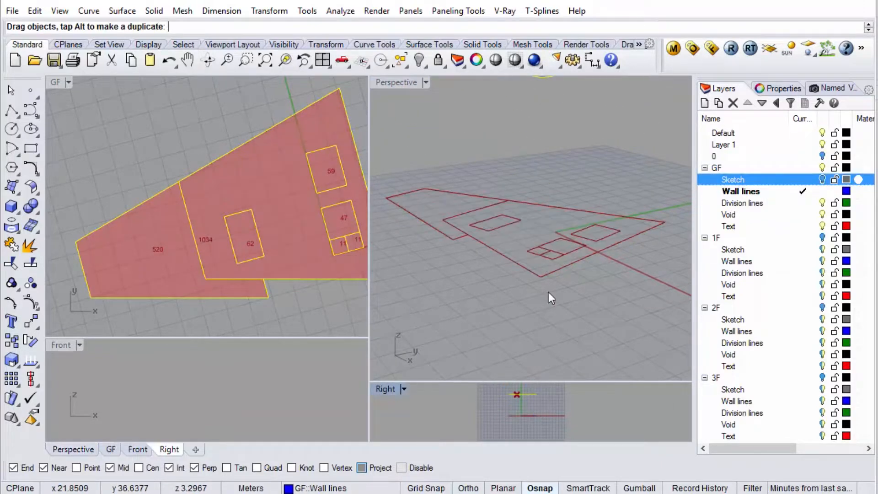
scroll(564, 284, down, 4)
right_drag(550, 216, 570, 242)
scroll(570, 242, up, 3)
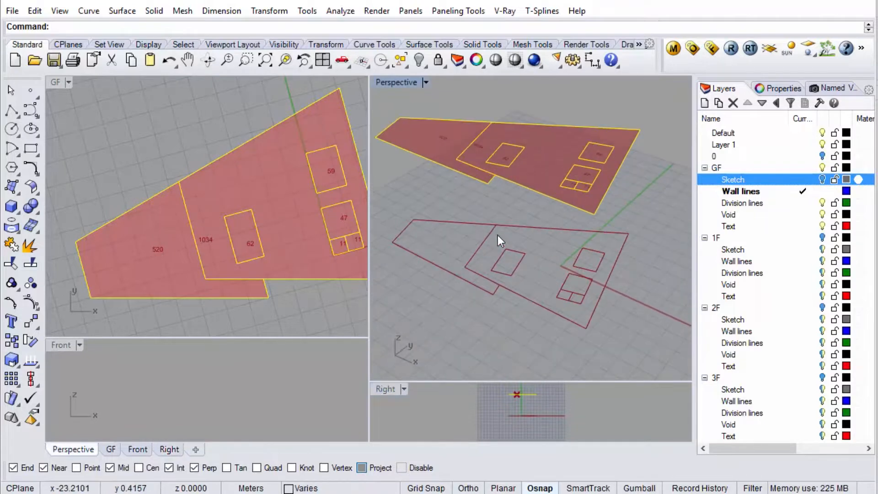
Undo the raised copy of the complete floor plan.
click(490, 210)
right_drag(488, 230, 457, 201)
drag(657, 105, 558, 164)
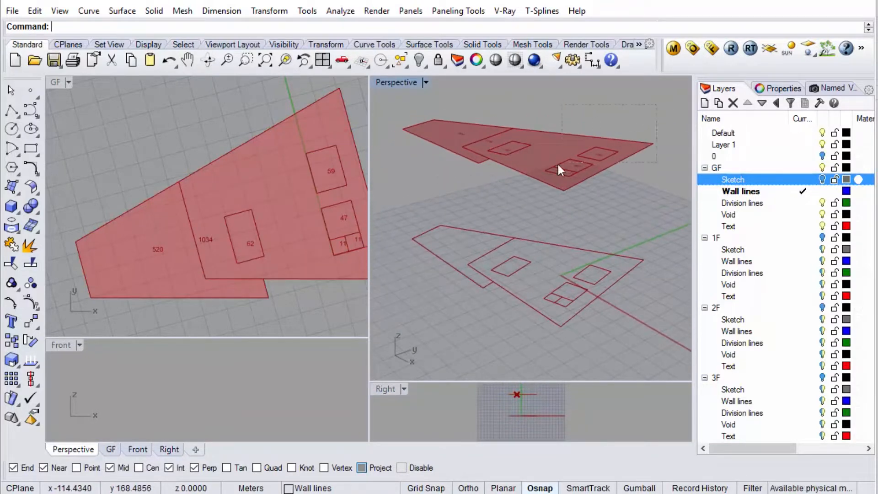
drag(419, 199, 408, 198)
key(ctrl+z)
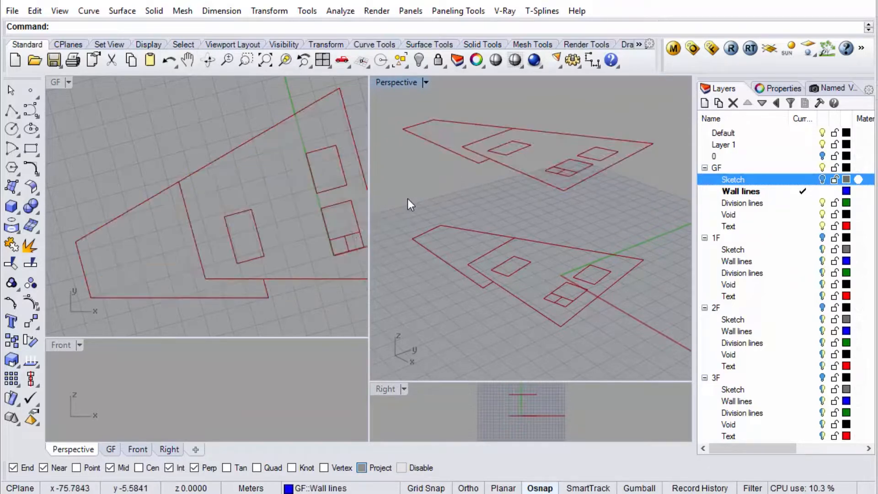
Make the 1F Wall lines layer current and raise a copy of the larger outline with its inner rectangles 6 m in the Right viewport.
right_drag(493, 234, 644, 224)
scroll(644, 220, up, 2)
scroll(630, 260, up, 2)
scroll(649, 218, up, 2)
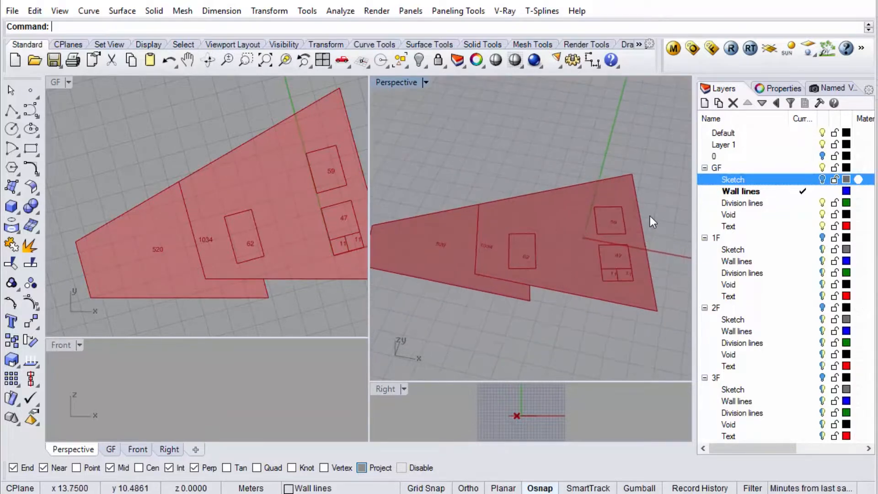
click(597, 283)
shift+click(504, 265)
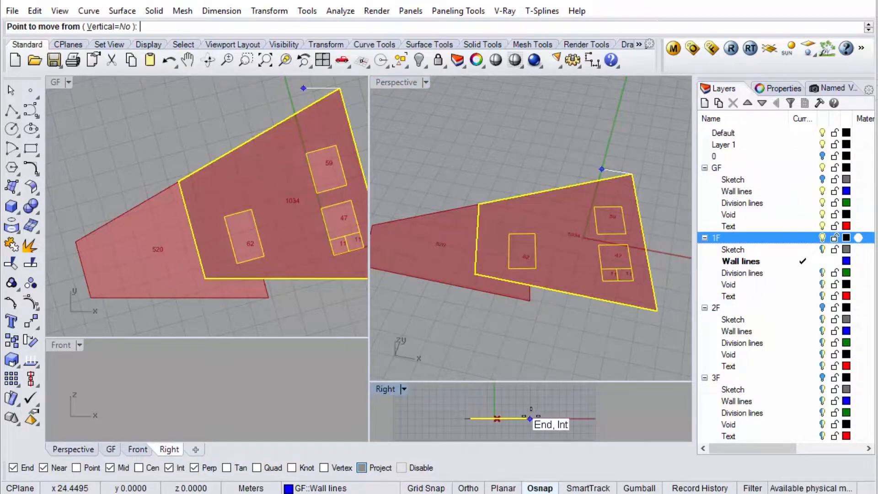
click(530, 418)
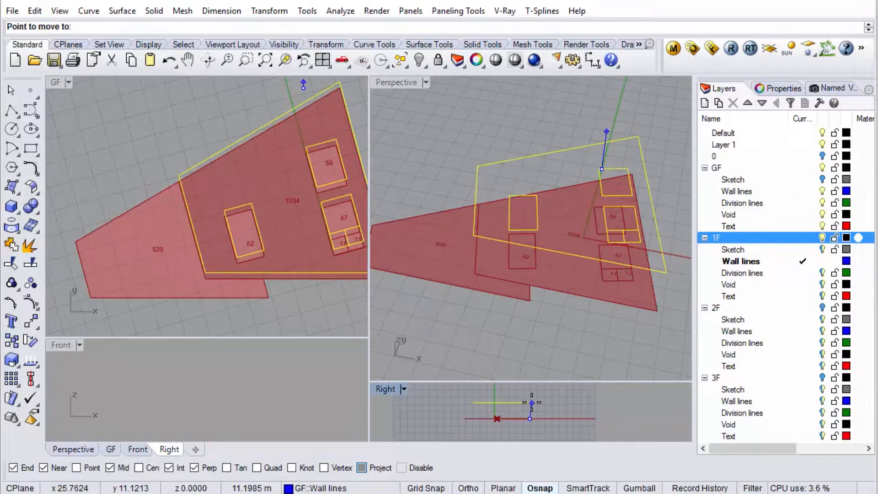
text(6)
key(Return)
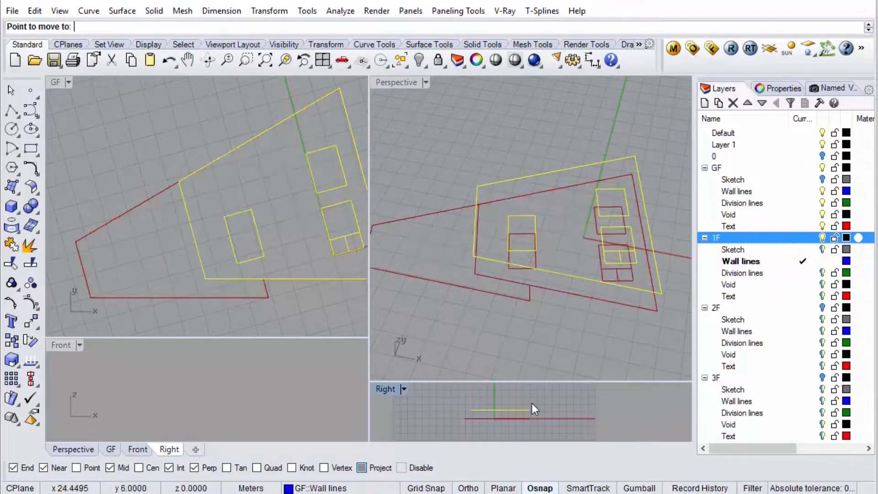
click(582, 151)
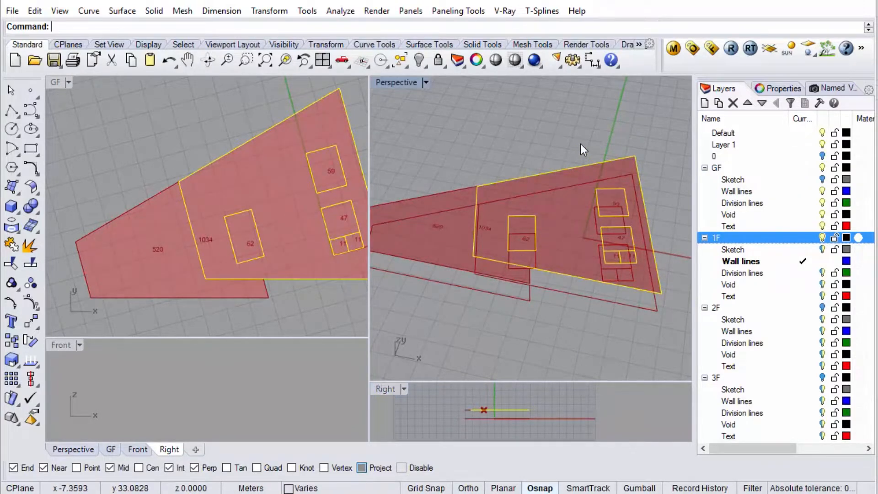
Select the curves of both levels in Perspective to inspect the stacked floors together.
right_drag(532, 241, 608, 245)
scroll(634, 224, down, 2)
drag(650, 152, 419, 328)
mouse_move(575, 301)
right_down()
mouse_move(568, 259)
mouse_move(529, 225)
mouse_move(570, 275)
mouse_move(569, 286)
right_up()
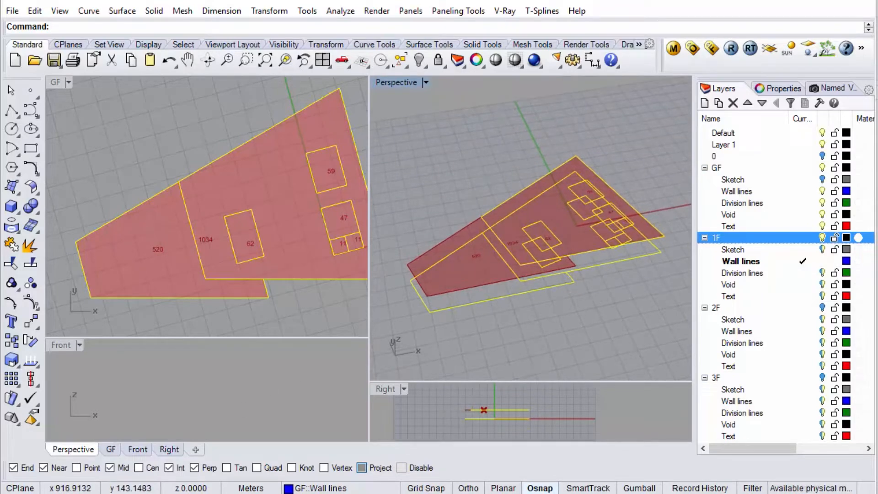
Switch to the Grasshopper definition, deselecting the floor curves, and widen its window across the viewports.
key(alt+Tab)
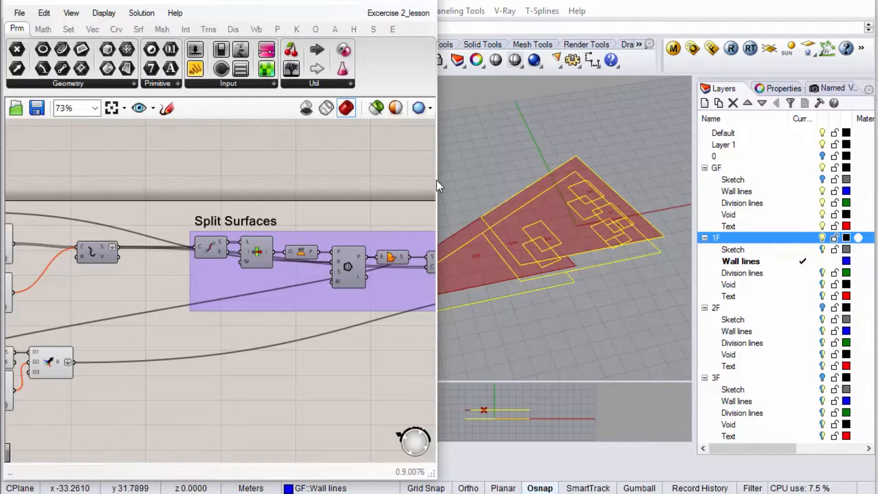
click(466, 176)
drag(442, 179, 797, 194)
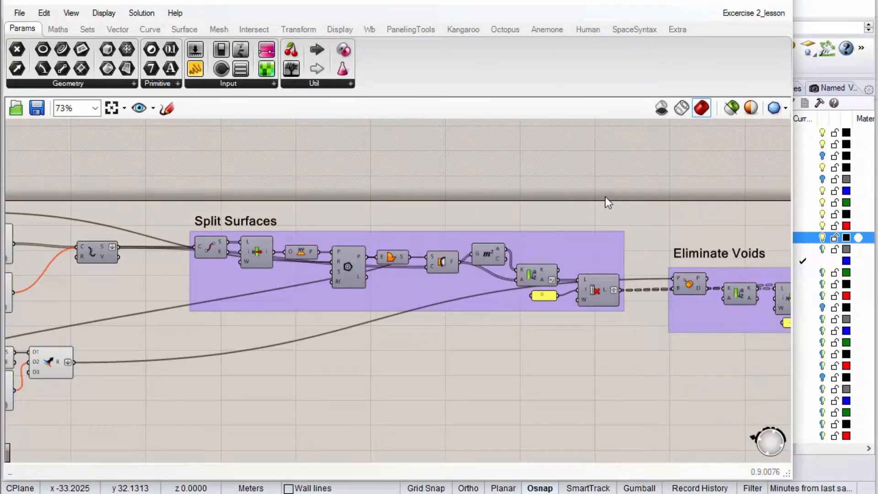
Move the Explode component closer to the Wall lines and Division lines pipelines.
scroll(620, 234, down, 3)
scroll(313, 256, up, 4)
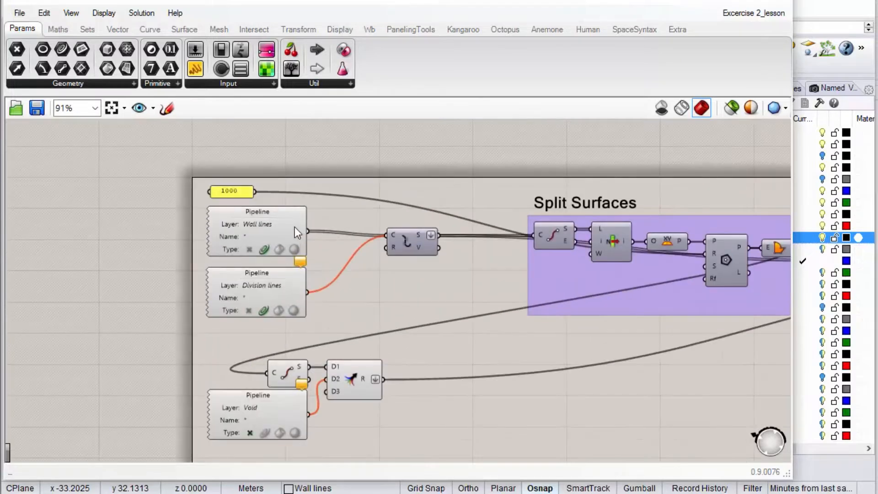
click(276, 228)
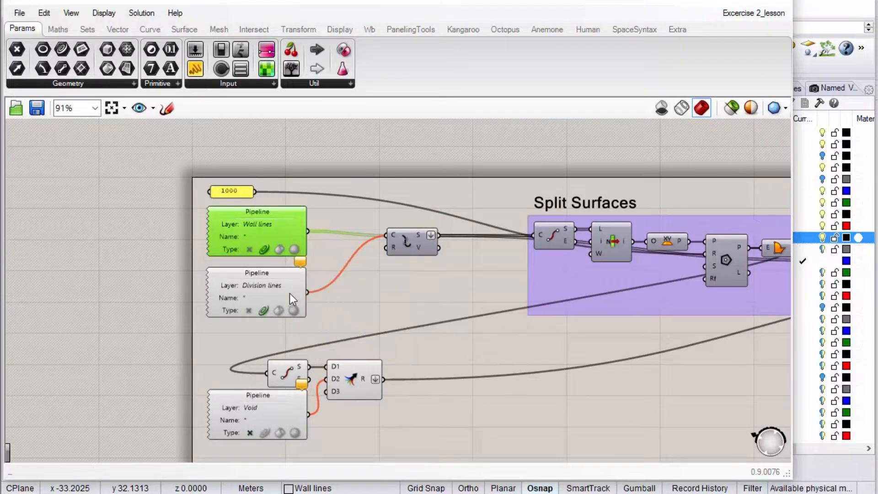
drag(410, 243, 372, 239)
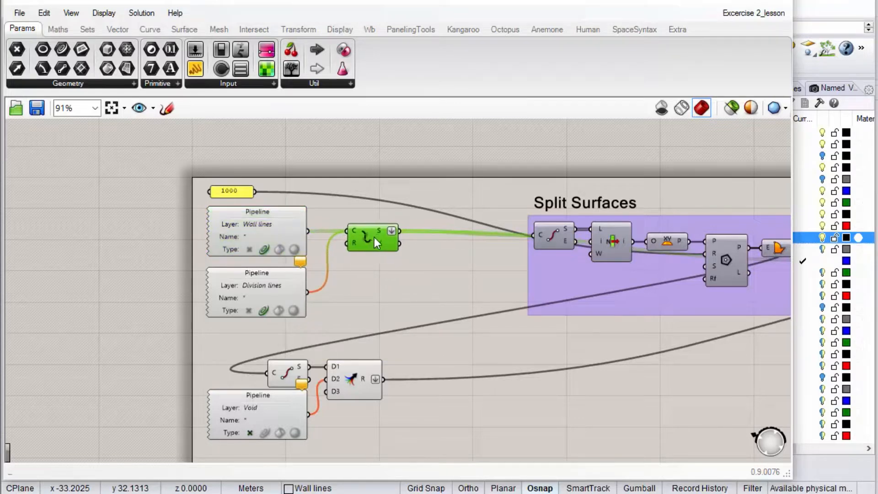
mouse_move(381, 229)
Shift the Split Surfaces group and everything downstream of it away from Explode to free canvas space between them.
scroll(270, 268, down, 6)
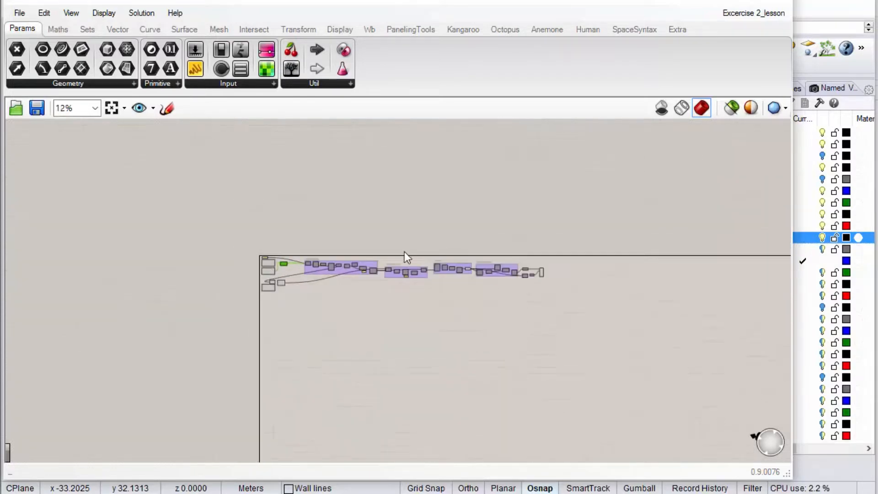
scroll(387, 254, up, 1)
drag(643, 206, 285, 316)
scroll(296, 278, up, 4)
drag(277, 260, 541, 242)
click(450, 265)
scroll(406, 265, down, 2)
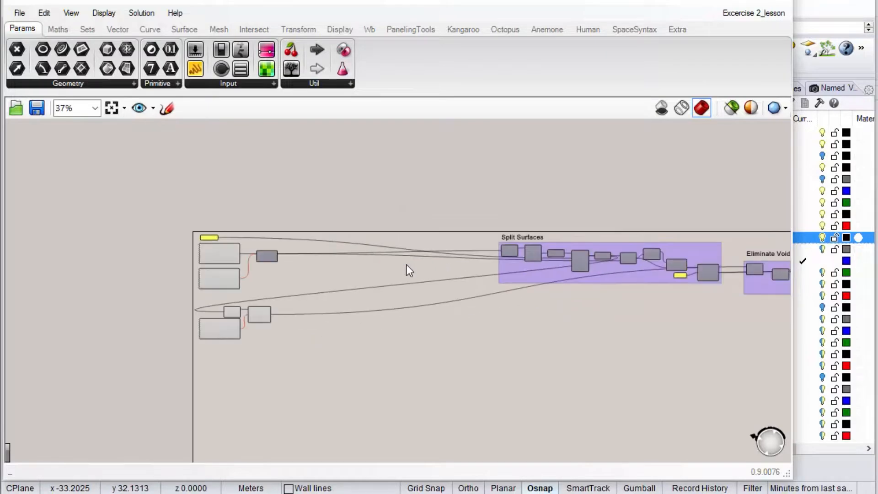
Examine the Wall lines pipeline's layer filter and its connection to the Explode component.
scroll(296, 255, up, 1)
scroll(228, 271, up, 3)
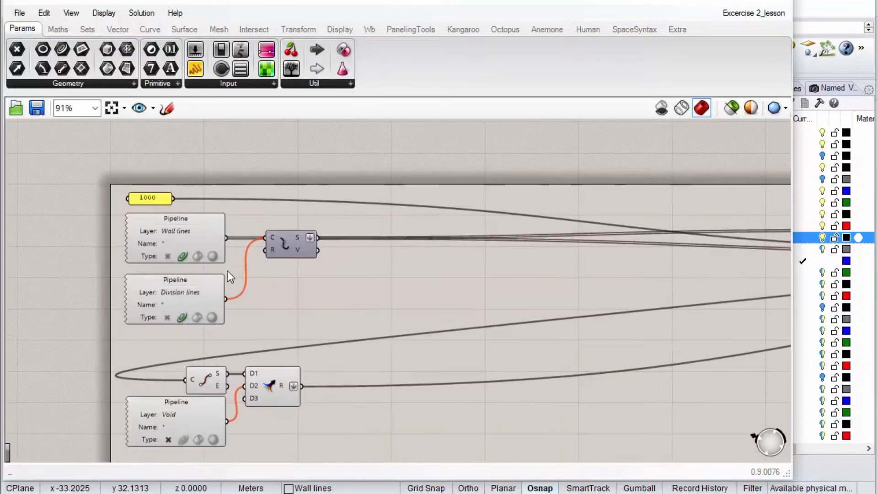
click(201, 228)
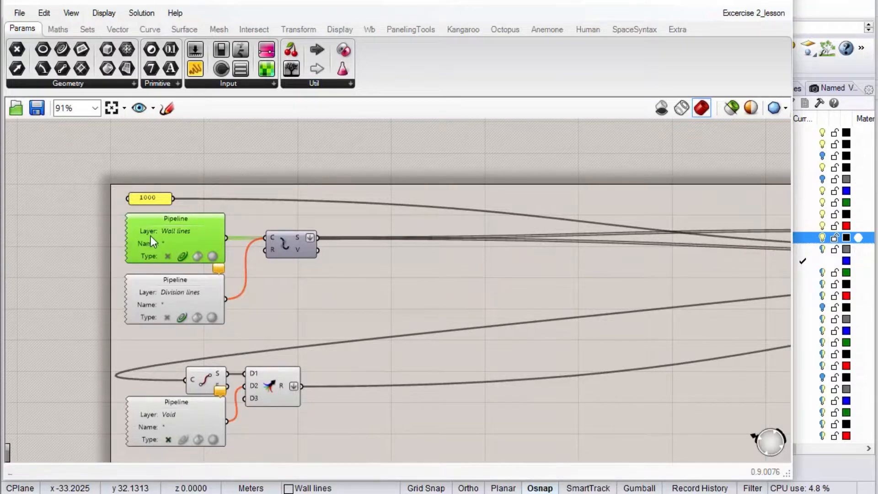
scroll(149, 237, up, 3)
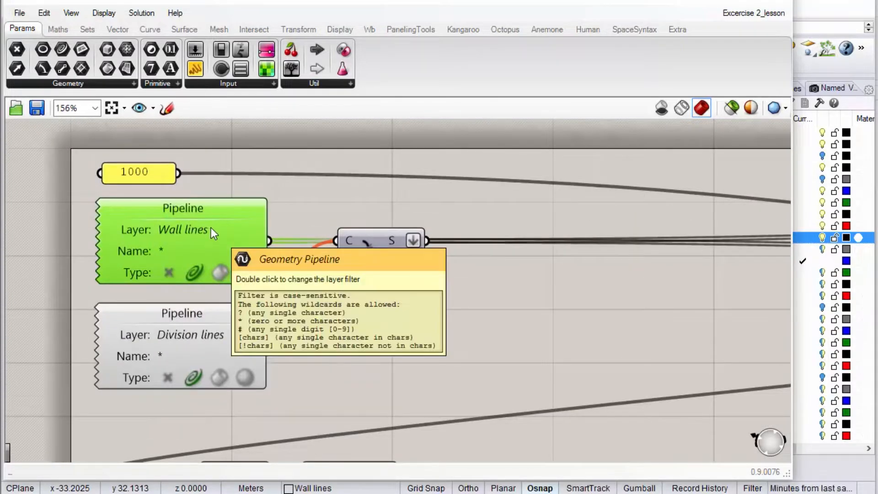
scroll(258, 226, down, 3)
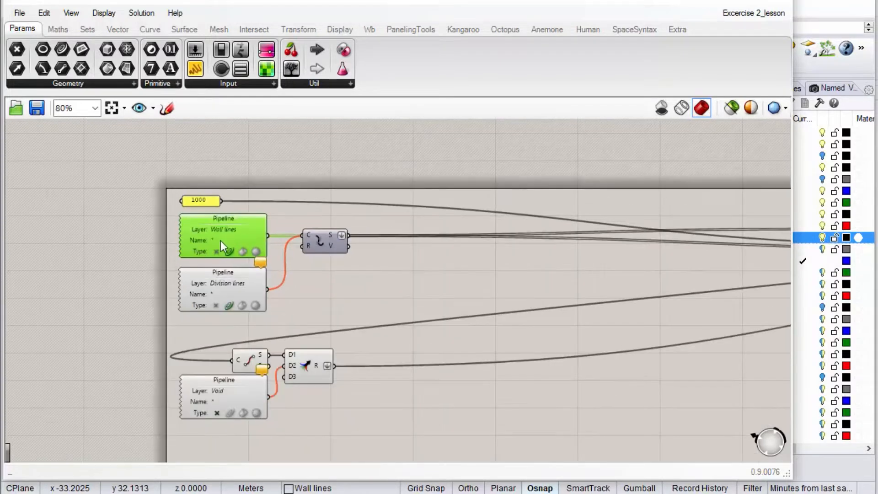
scroll(241, 231, down, 2)
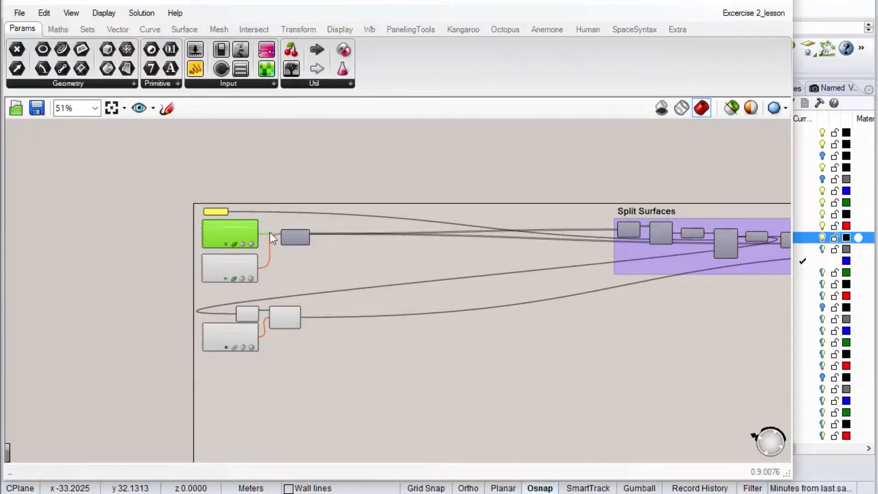
scroll(228, 221, up, 3)
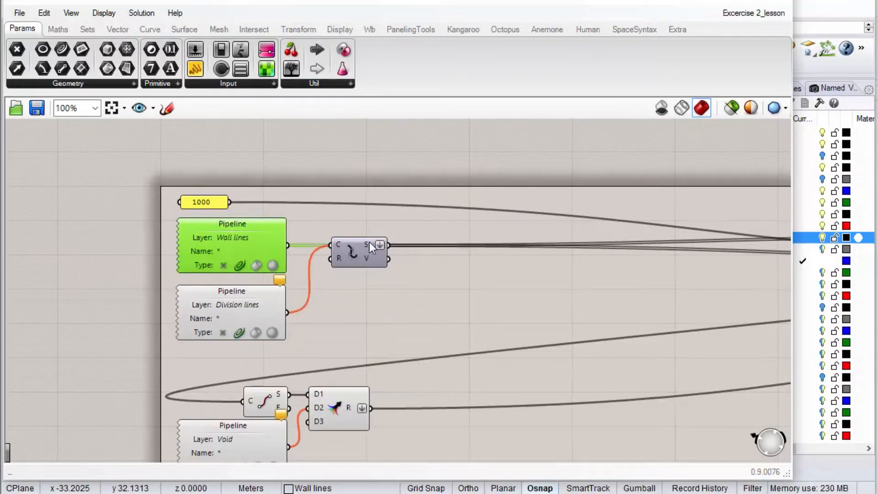
mouse_move(369, 243)
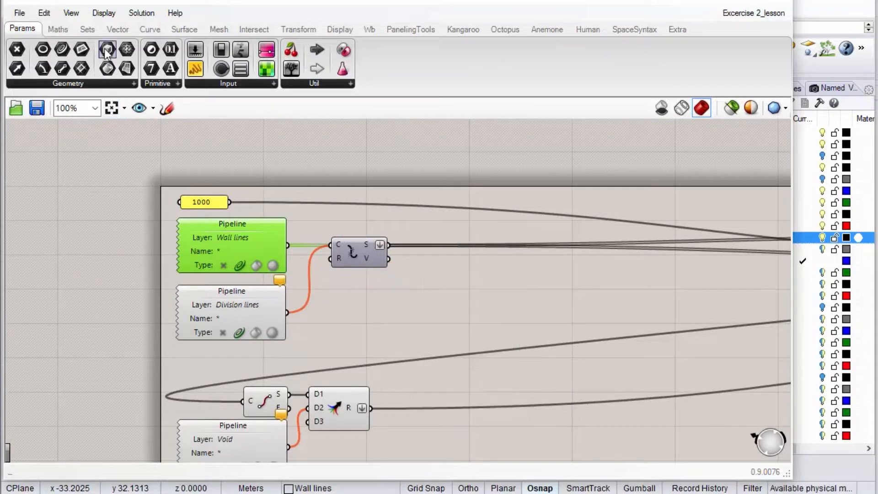
Add an End Points component after Explode and connect the Segments output to its curve input.
click(87, 29)
click(118, 29)
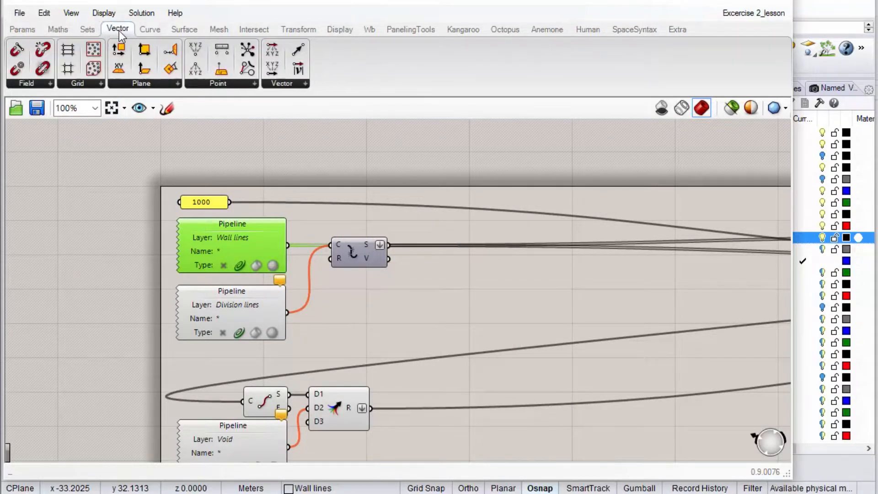
click(149, 30)
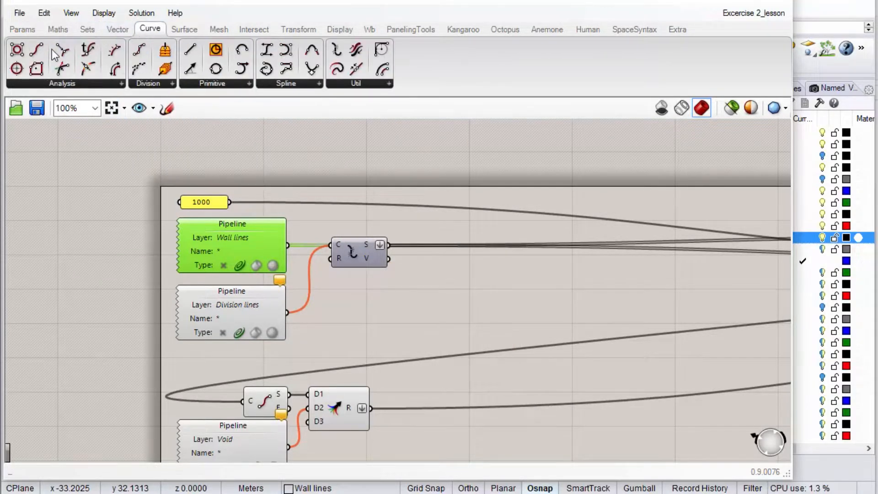
drag(36, 50, 475, 246)
drag(389, 245, 475, 273)
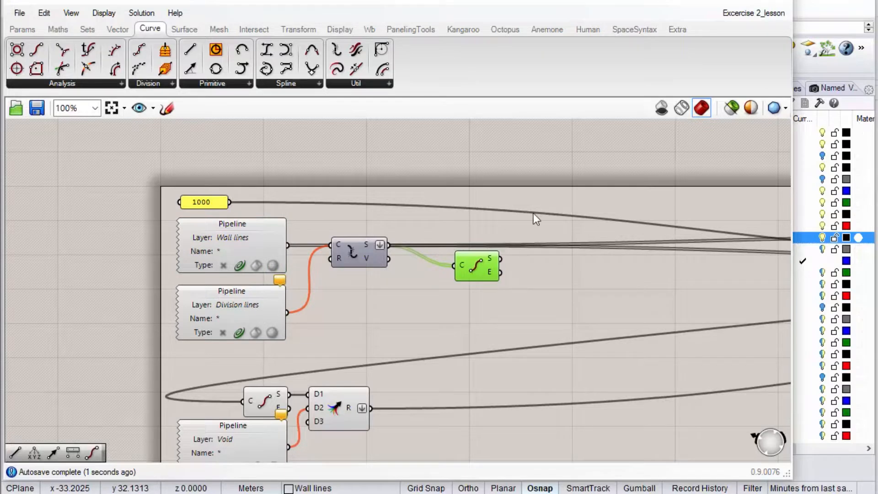
Add a Deconstruct point component, connect the End Points start output to its point input, and align it beside End Points.
click(86, 30)
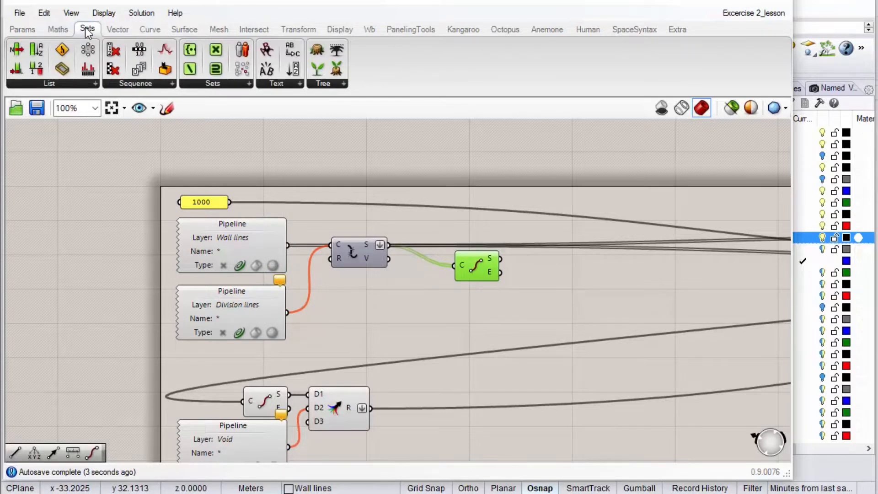
click(117, 30)
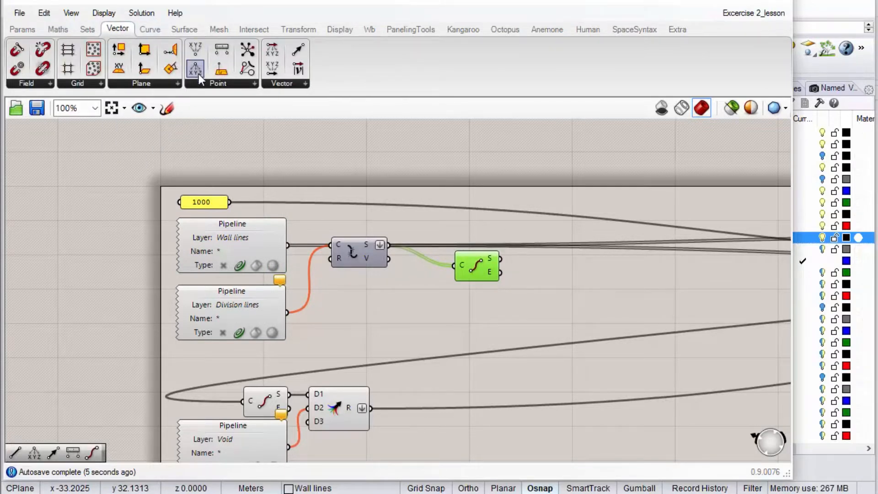
drag(196, 69, 554, 264)
drag(500, 258, 530, 258)
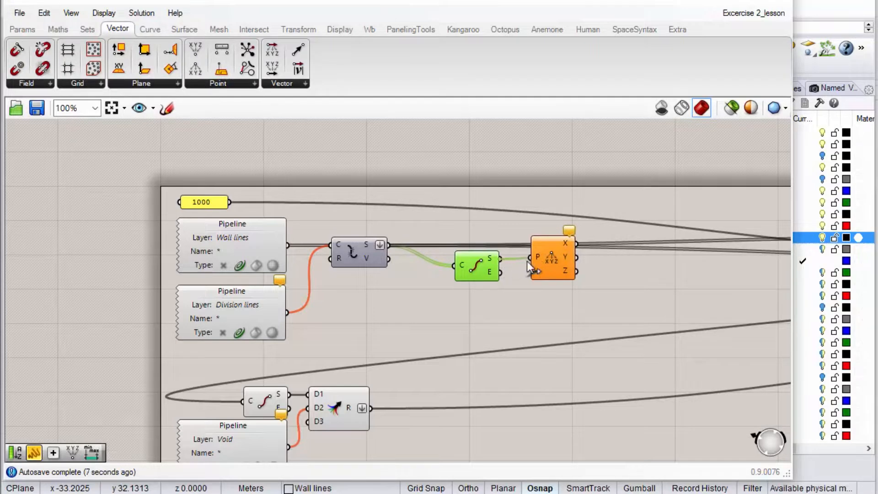
click(551, 264)
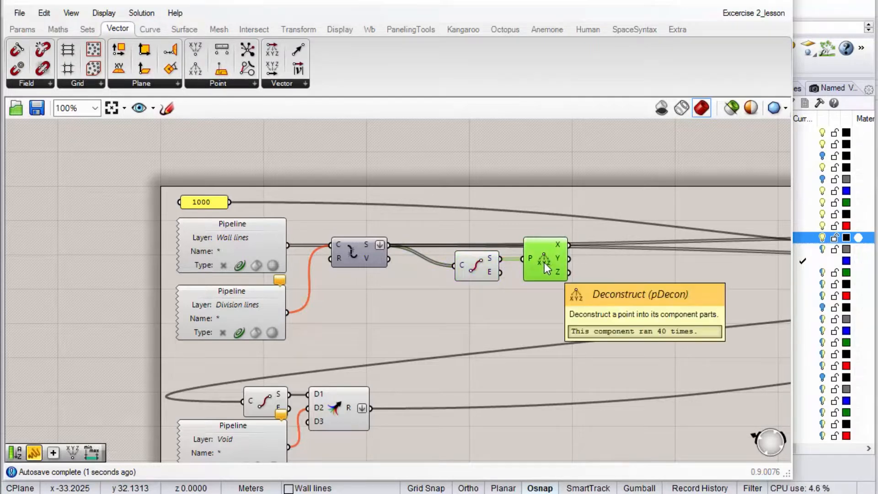
Add a Create Set component after Deconstruct and connect the Z output to its list input.
mouse_move(559, 273)
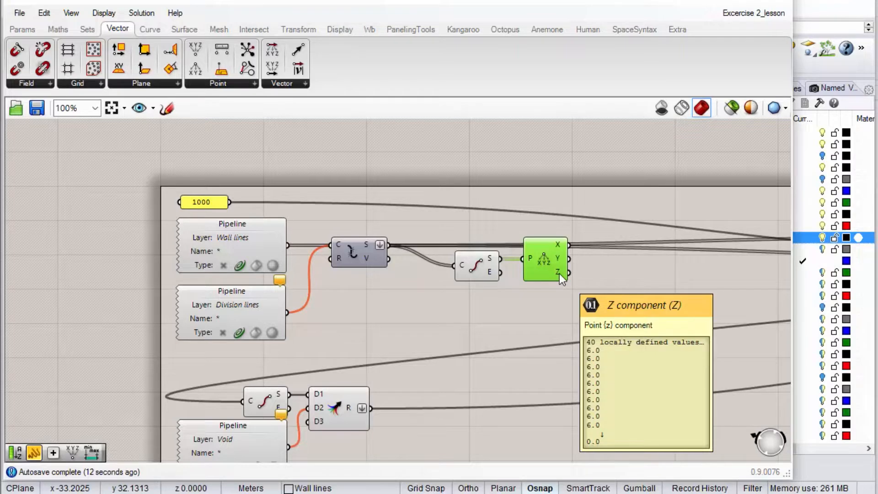
click(149, 34)
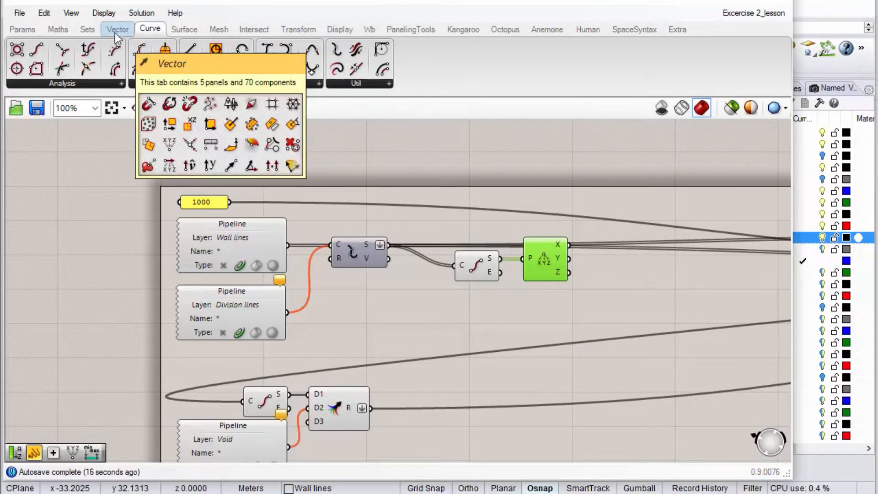
click(89, 30)
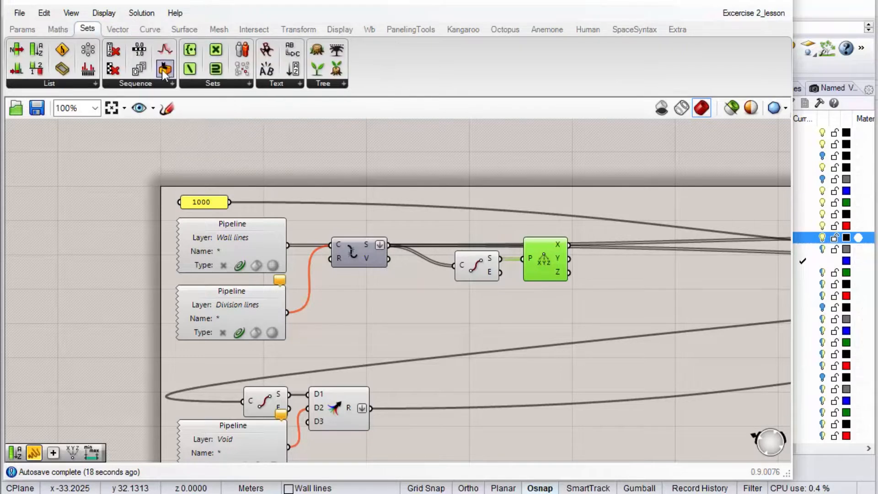
drag(192, 49, 425, 226)
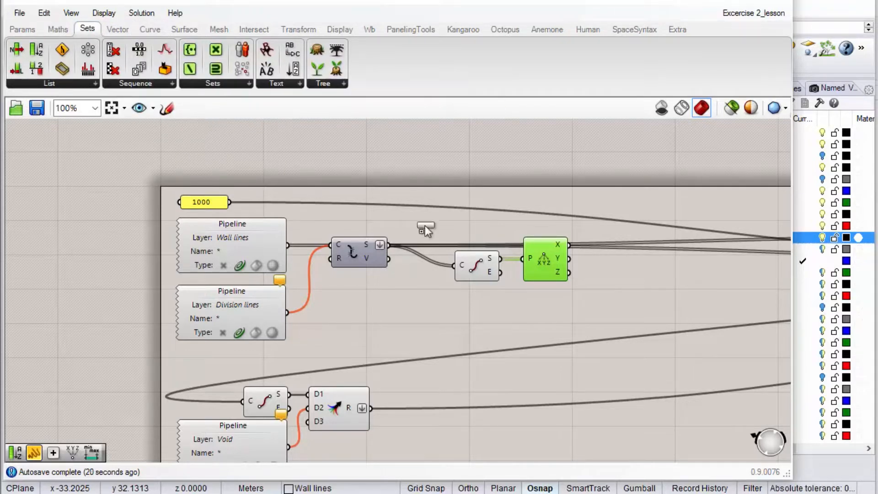
drag(627, 287, 630, 281)
drag(570, 273, 608, 277)
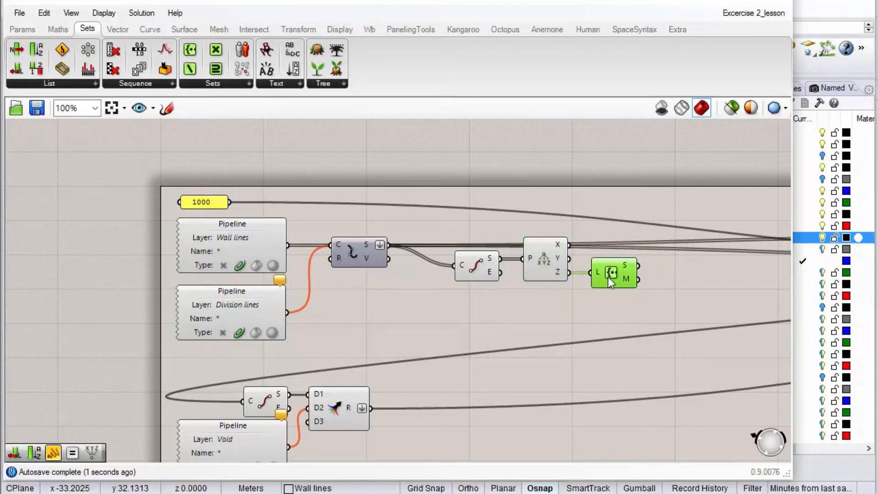
Place a temporary Panel after Create Set to check its output, and delete the panel.
click(19, 30)
click(195, 71)
scroll(227, 260, down, 1)
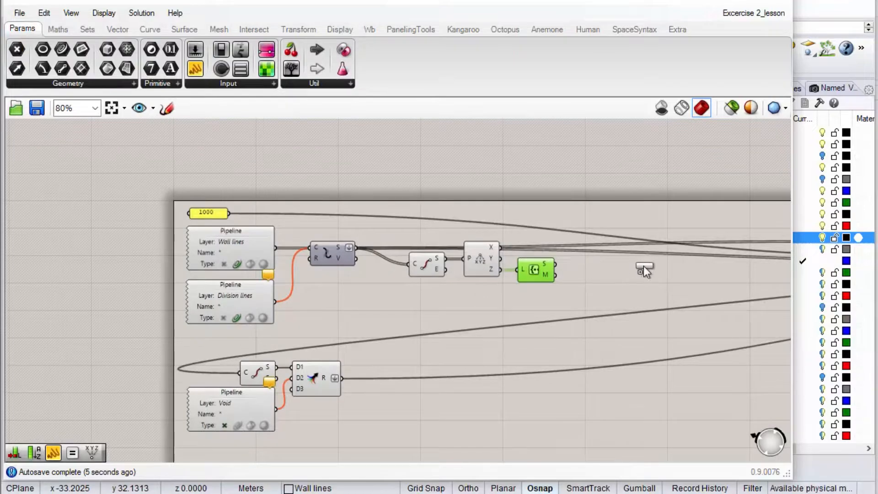
click(643, 267)
scroll(586, 263, up, 3)
drag(526, 266, 624, 266)
key(Delete)
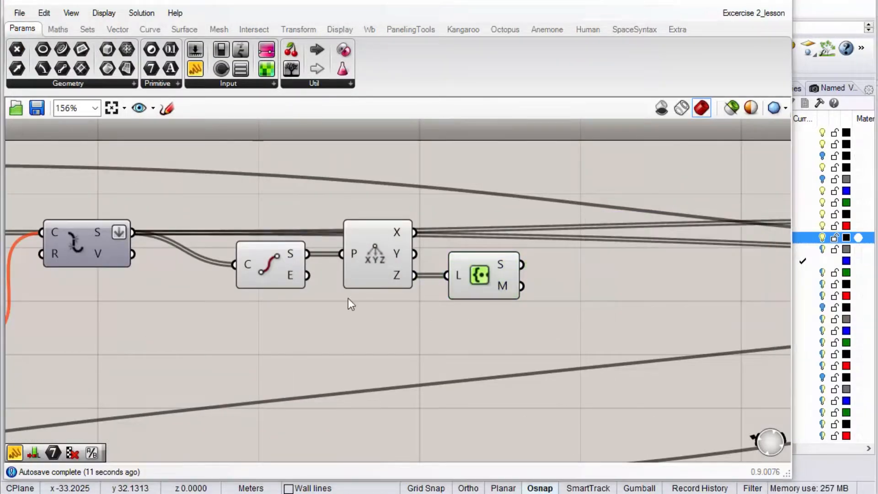
Add a Sort List component, connect the Create Set output to its keys input, and graft its sorted keys output.
click(83, 32)
drag(37, 49, 630, 281)
drag(522, 267, 576, 274)
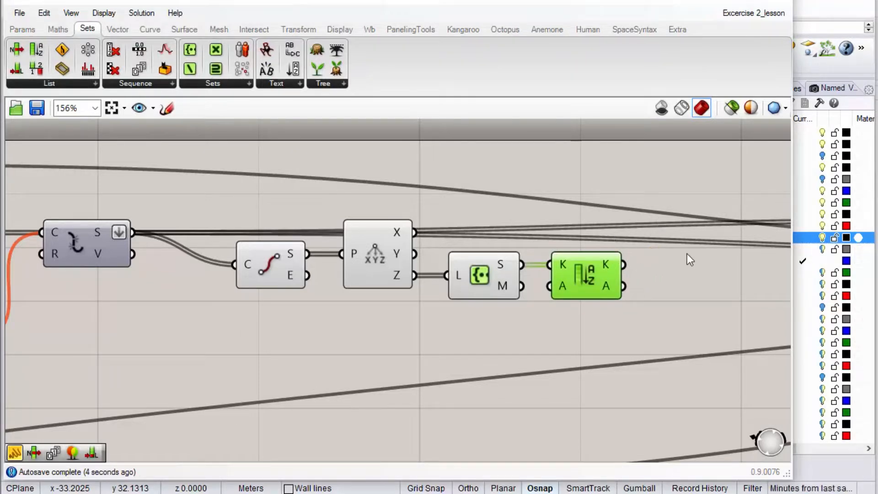
right_click(610, 266)
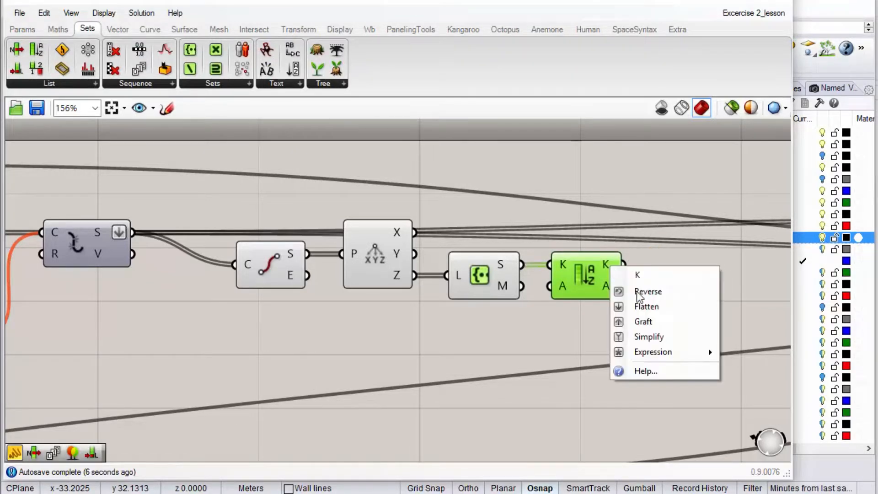
click(649, 322)
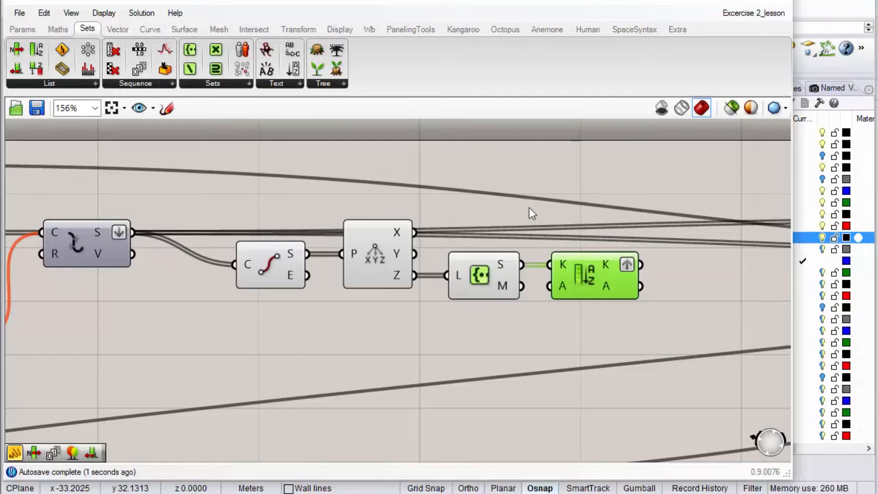
Add an Equality component, connecting Deconstruct's Z values to input A and Sort List's grafted keys to input B.
click(61, 31)
click(163, 85)
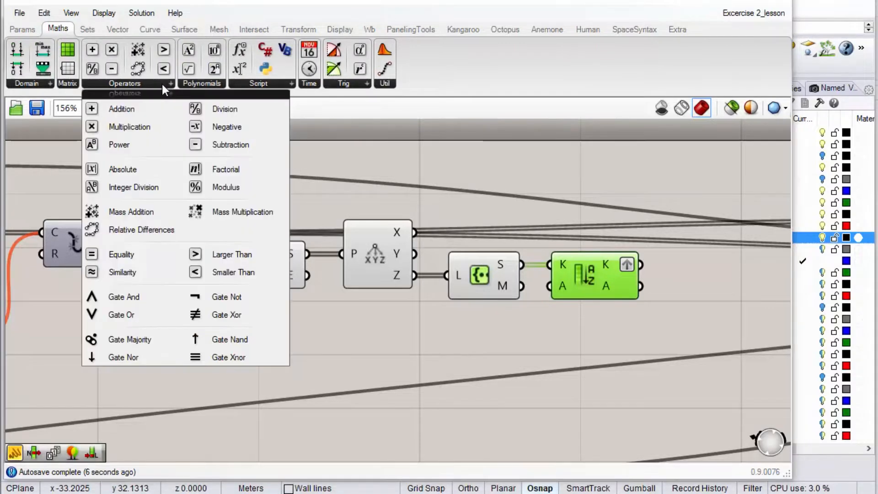
drag(158, 251, 716, 247)
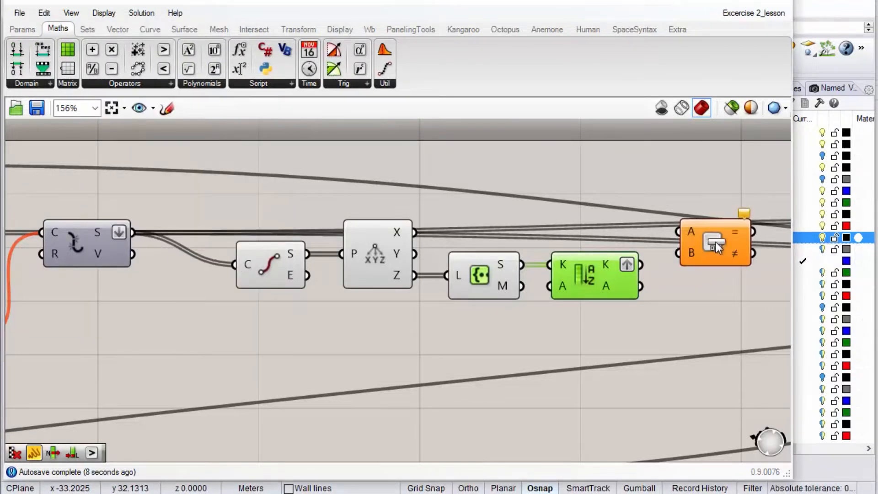
drag(643, 268, 522, 265)
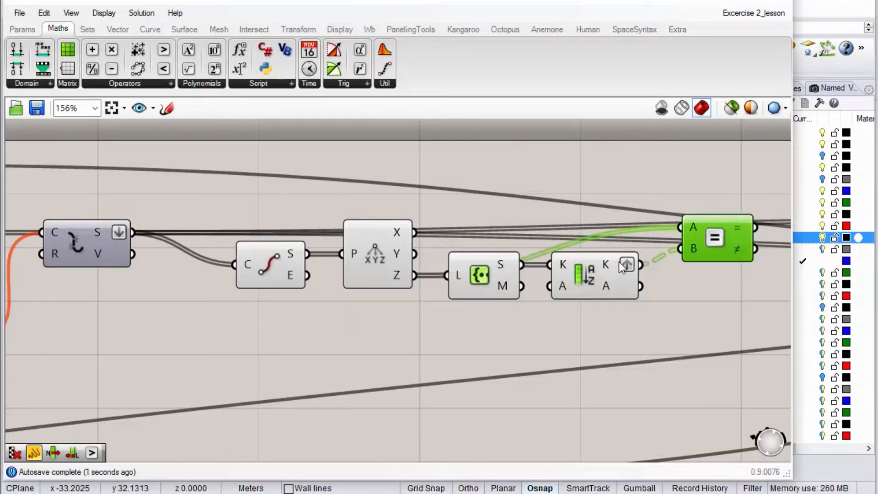
scroll(546, 272, down, 2)
drag(651, 257, 651, 254)
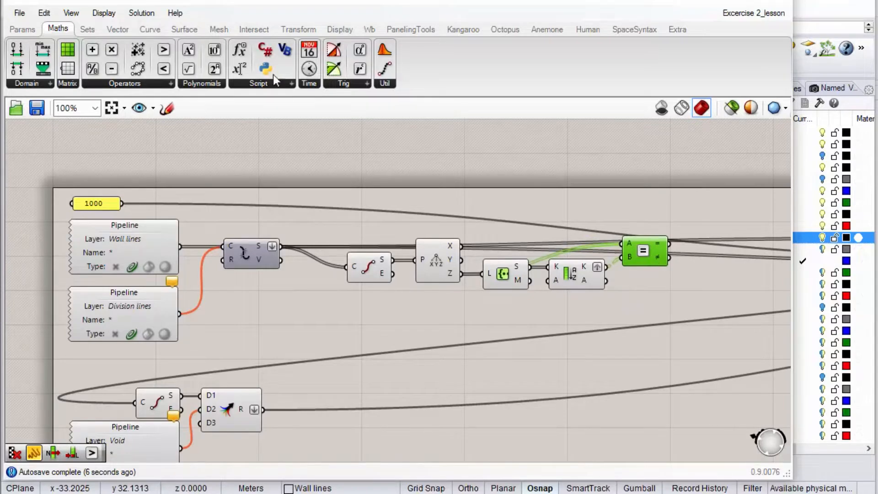
Add a Cull Pattern component after Equality, feeding its pattern from the equality result and its list from Explode's segments output.
click(88, 28)
drag(113, 51, 722, 215)
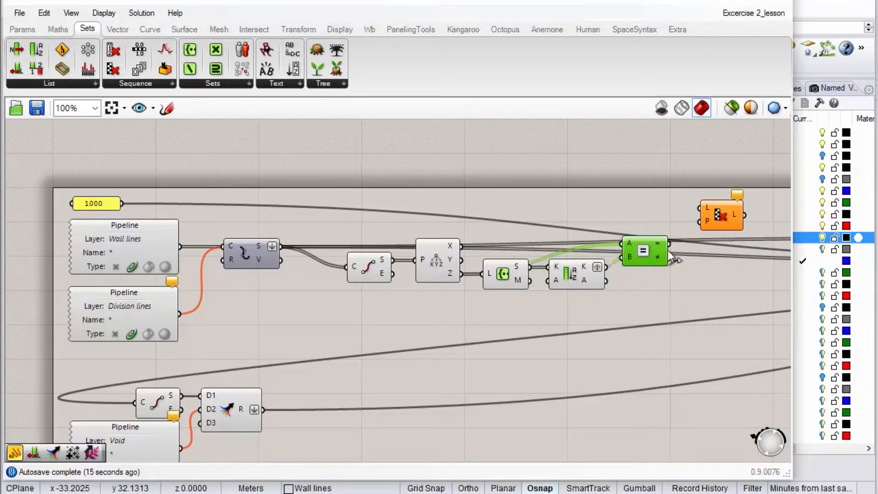
drag(695, 230, 699, 221)
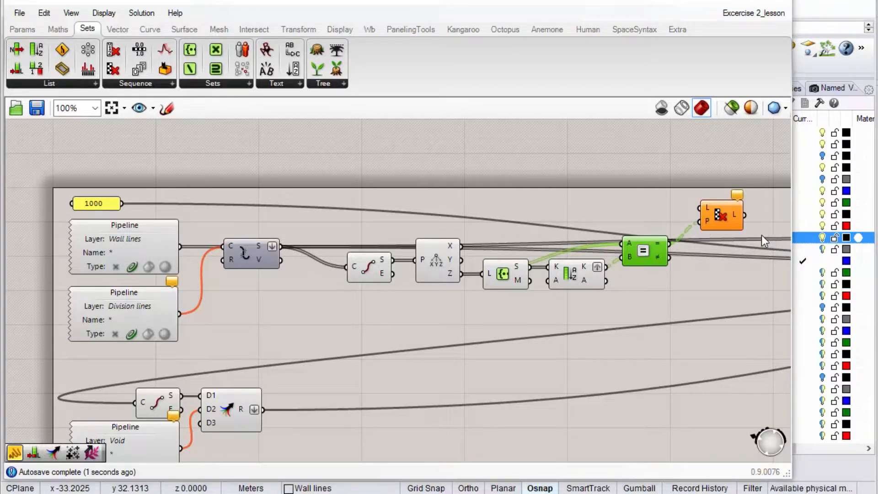
drag(698, 210, 280, 246)
drag(718, 219, 703, 242)
Connect a Panel to the Cull Pattern output, enlarge it, and review the curves listed in each branch.
scroll(391, 286, down, 3)
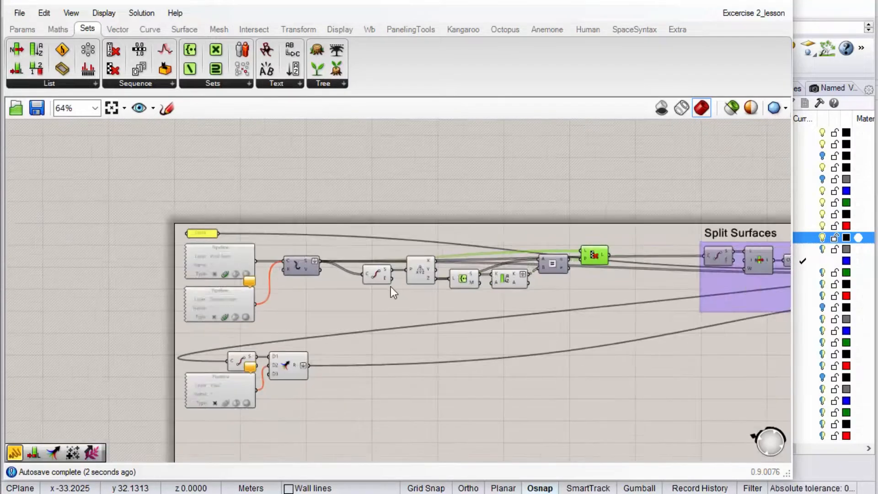
scroll(390, 286, down, 3)
scroll(468, 274, up, 3)
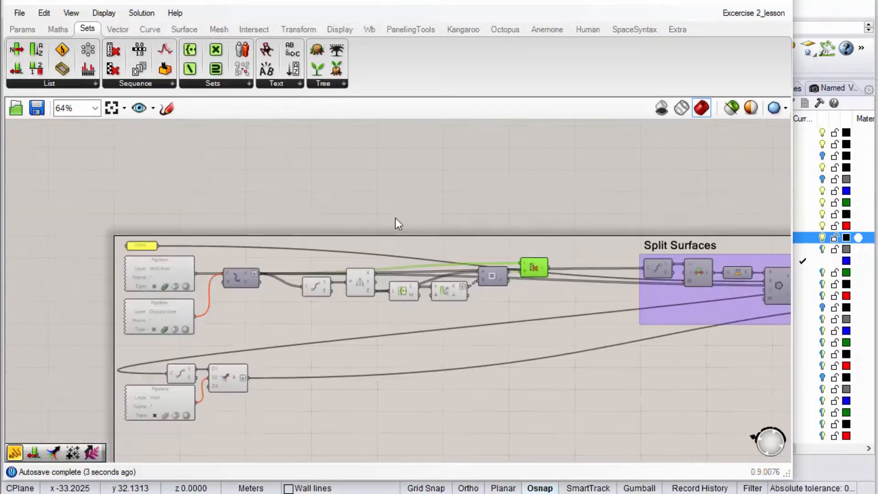
click(21, 30)
scroll(593, 262, up, 3)
drag(622, 228, 532, 247)
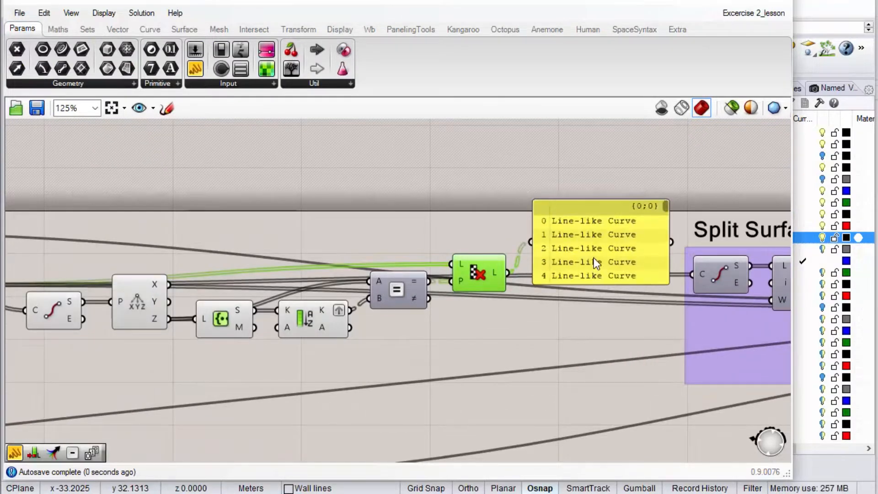
drag(662, 285, 673, 403)
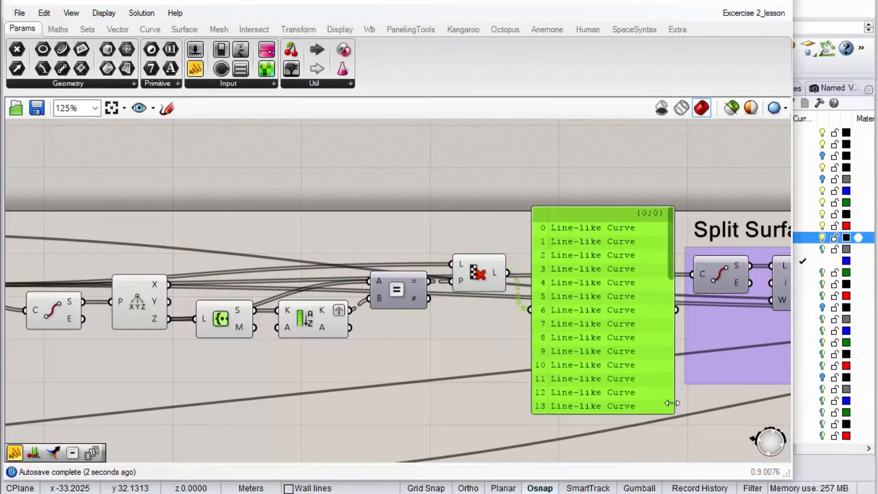
drag(673, 235, 600, 306)
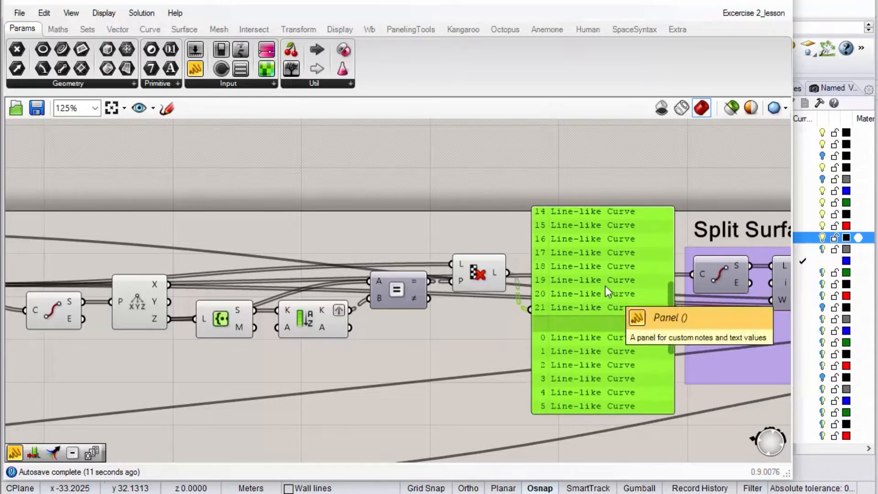
Narrow the Grasshopper window to expose the Rhino viewports and enlarge the lower side-view viewport.
scroll(477, 286, down, 5)
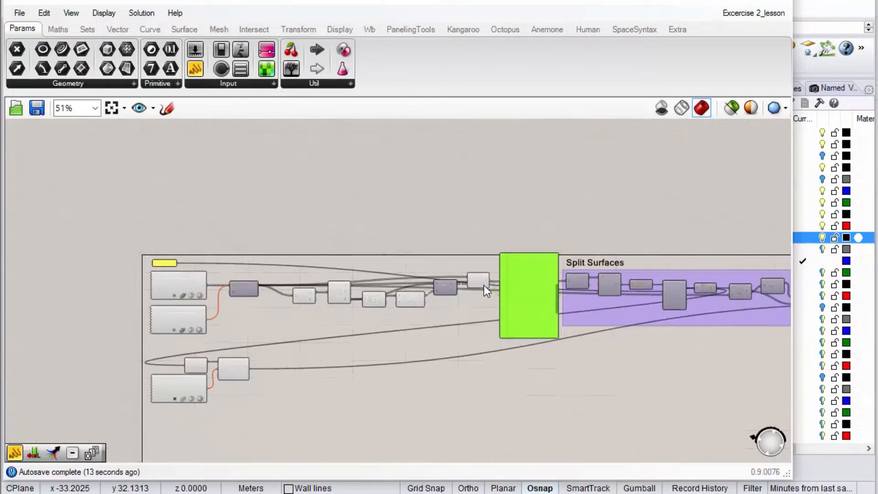
scroll(484, 285, up, 1)
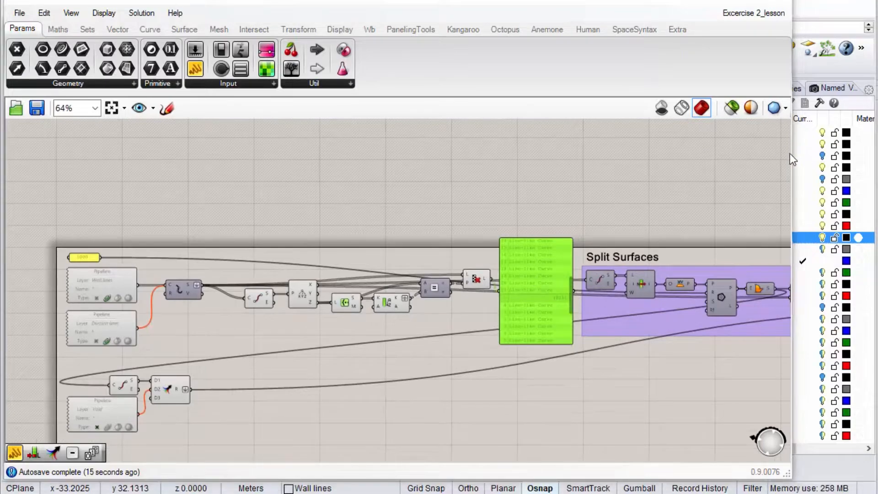
drag(790, 153, 589, 167)
scroll(389, 254, down, 5)
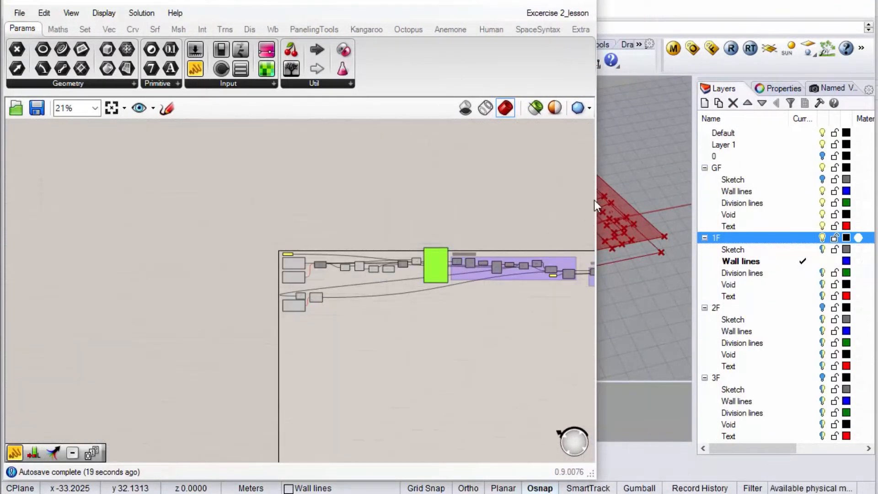
drag(595, 200, 406, 216)
scroll(599, 254, down, 4)
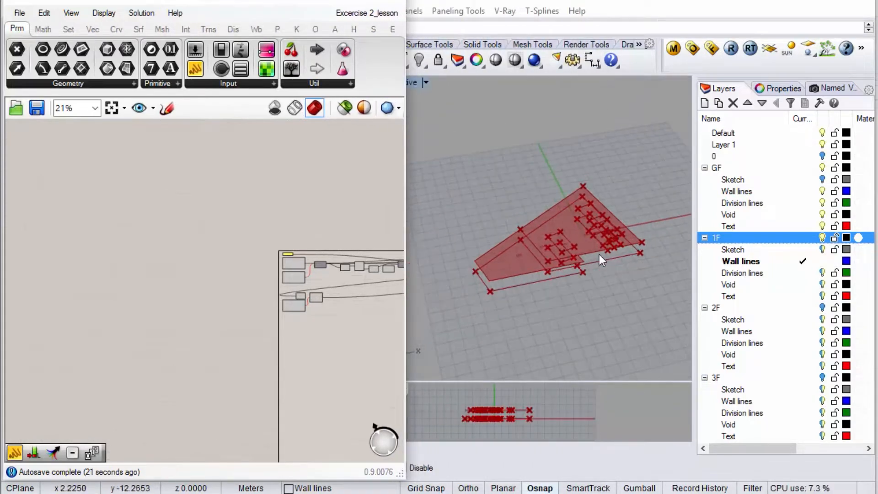
scroll(488, 395, up, 2)
drag(529, 385, 559, 236)
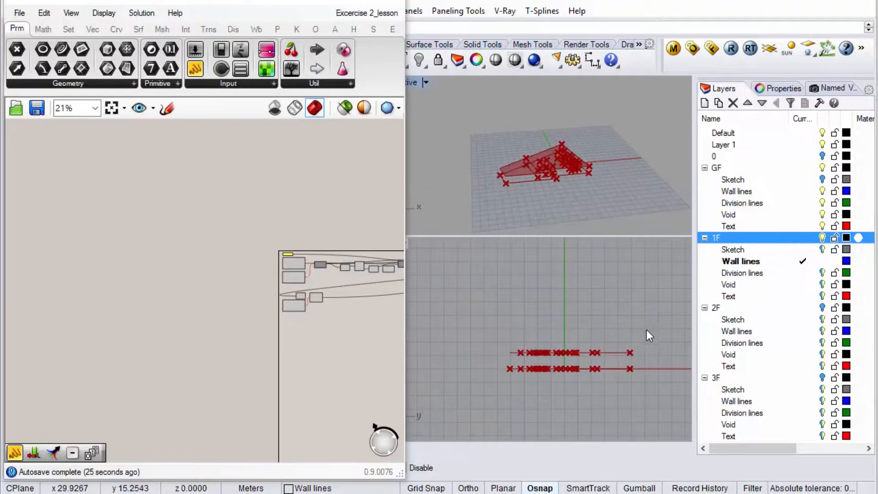
In Rhino, copy the upper level's wall lines vertically to five higher levels, at heights of about 19.6, 26, 38, 43.2 and 51 m.
click(510, 352)
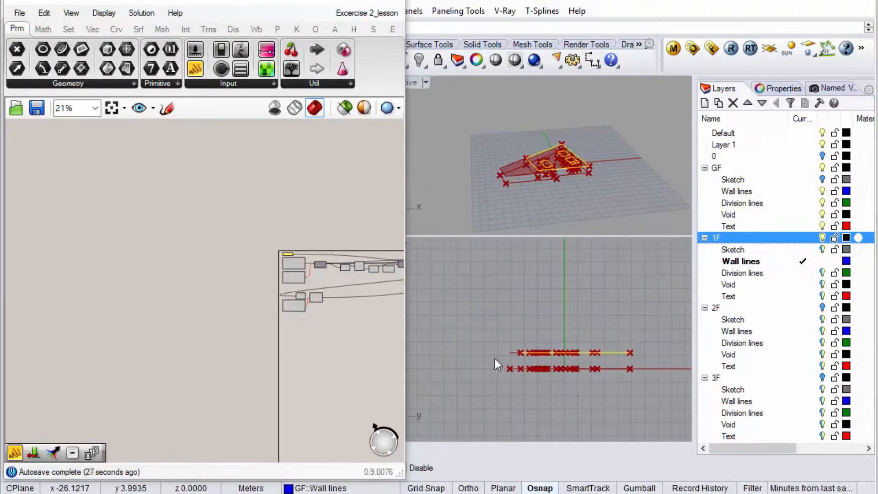
key(Return)
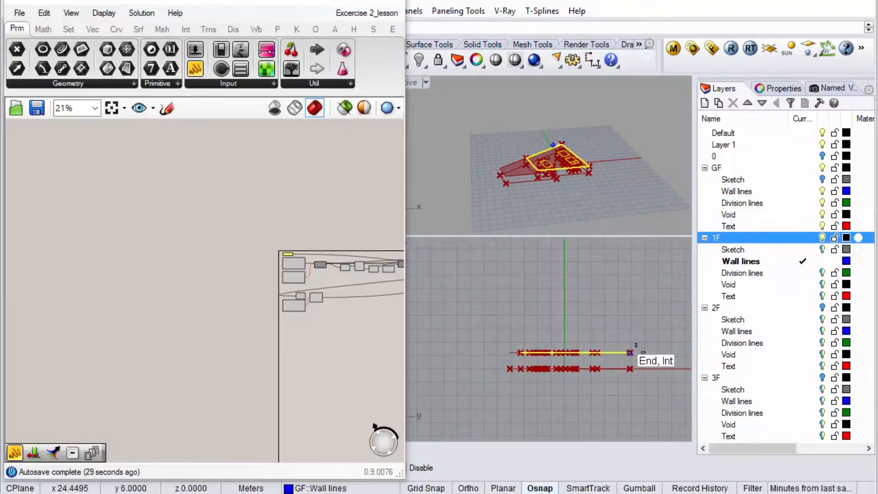
click(630, 352)
click(630, 317)
click(630, 299)
click(630, 267)
click(630, 253)
scroll(637, 311, down, 2)
shift+click(638, 247)
key(Return)
right_drag(574, 174, 600, 127)
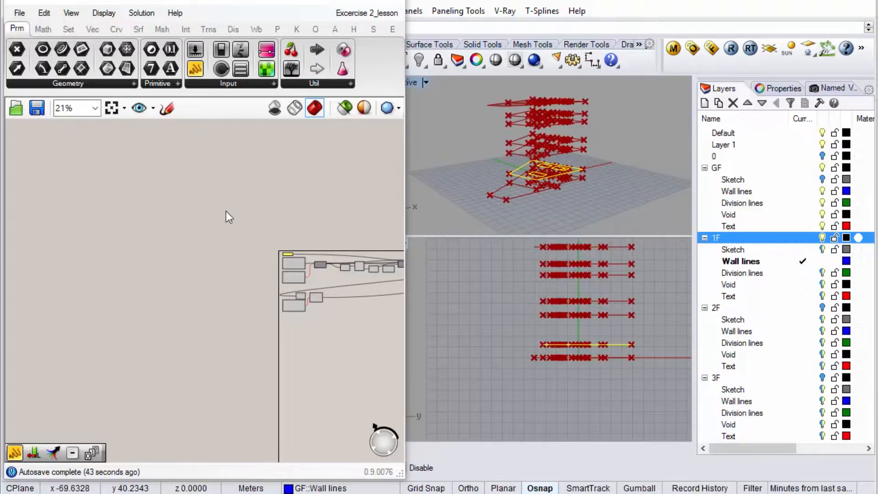
Return to a widened Grasshopper window and review the curve branches in the Panel after Cull Pattern.
scroll(155, 257, down, 3)
drag(405, 220, 675, 219)
scroll(276, 265, up, 4)
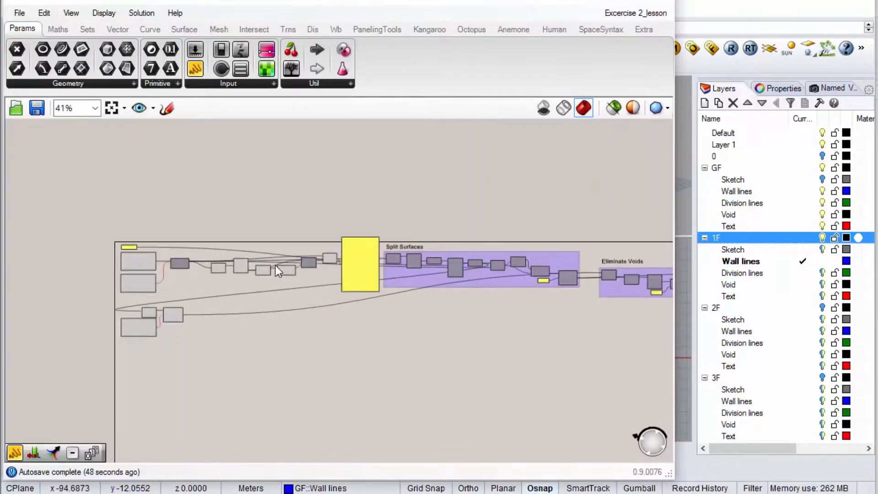
scroll(275, 266, up, 4)
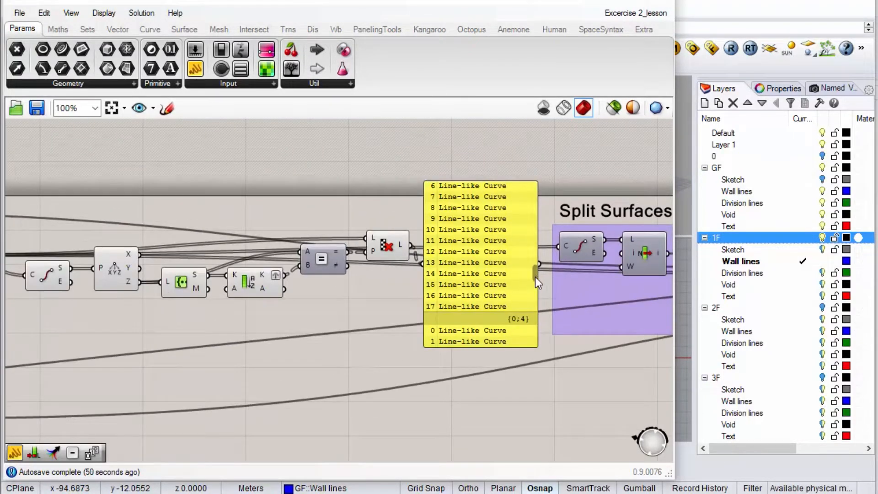
drag(536, 276, 553, 224)
Add a second Panel above the definition, connect the Create Set output to it, and position it clear of the components.
click(198, 71)
scroll(363, 218, down, 2)
scroll(188, 196, up, 2)
click(343, 211)
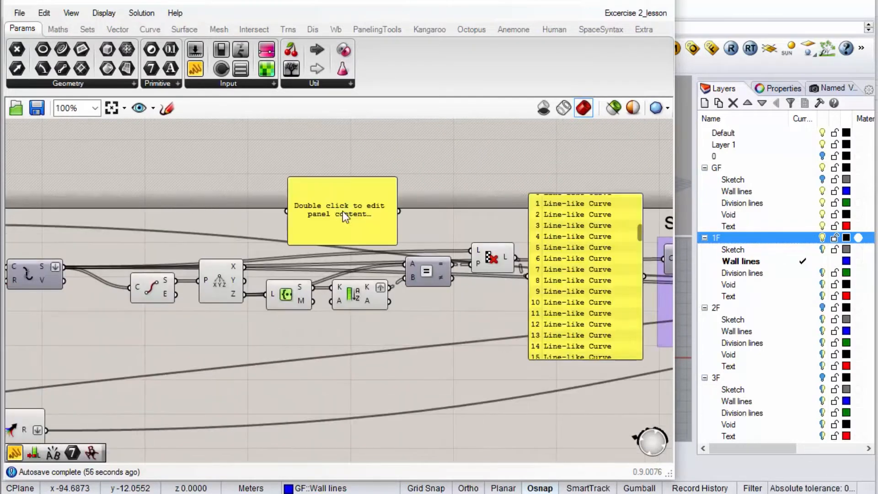
drag(313, 288, 287, 211)
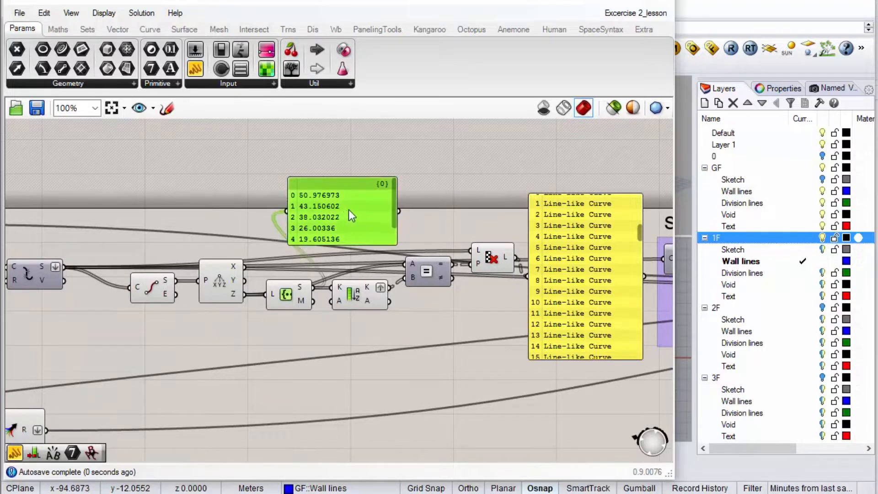
drag(346, 210, 380, 186)
Review the set's heights, rewire the upper Panel to Sort List's grafted keys output, and move it above Equality.
scroll(380, 164, up, 1)
scroll(442, 169, down, 2)
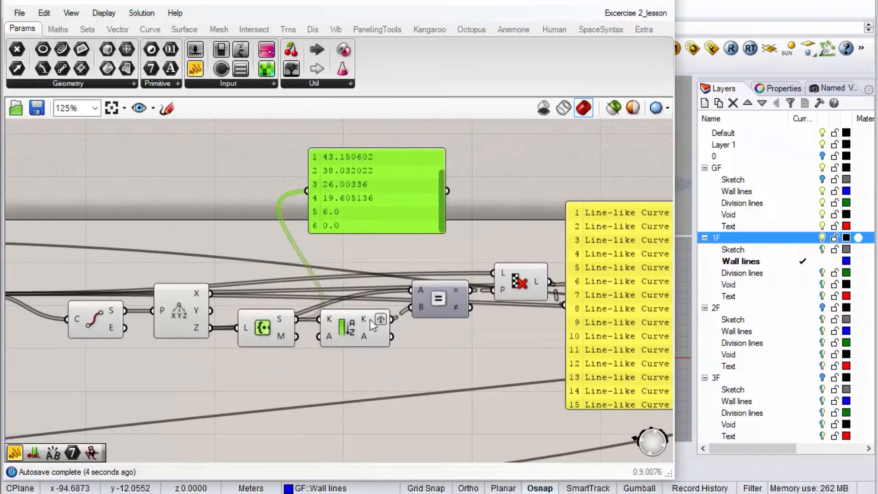
drag(392, 336, 307, 191)
drag(367, 193, 443, 198)
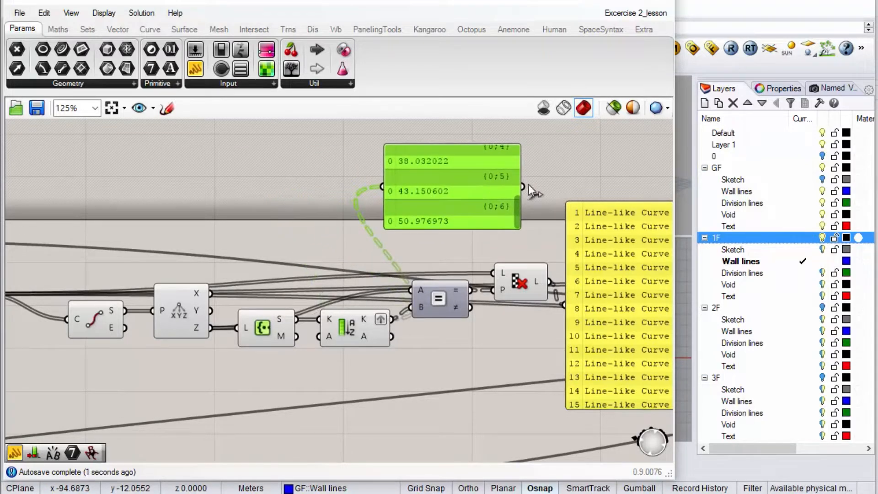
Delete the Panel with the sorted heights above Equality and the Panel listing the curves after Cull Pattern.
mouse_move(518, 210)
mouse_down()
mouse_move(518, 155)
mouse_move(516, 213)
mouse_move(507, 155)
mouse_move(522, 217)
mouse_up()
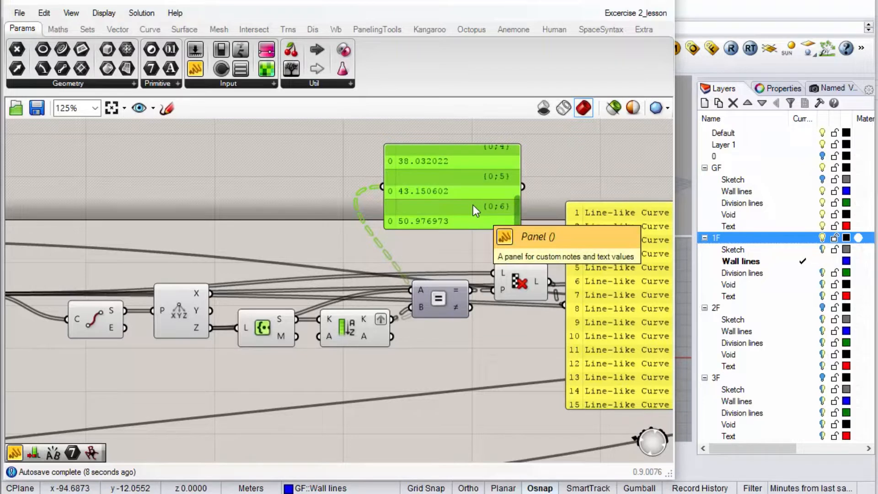
key(Delete)
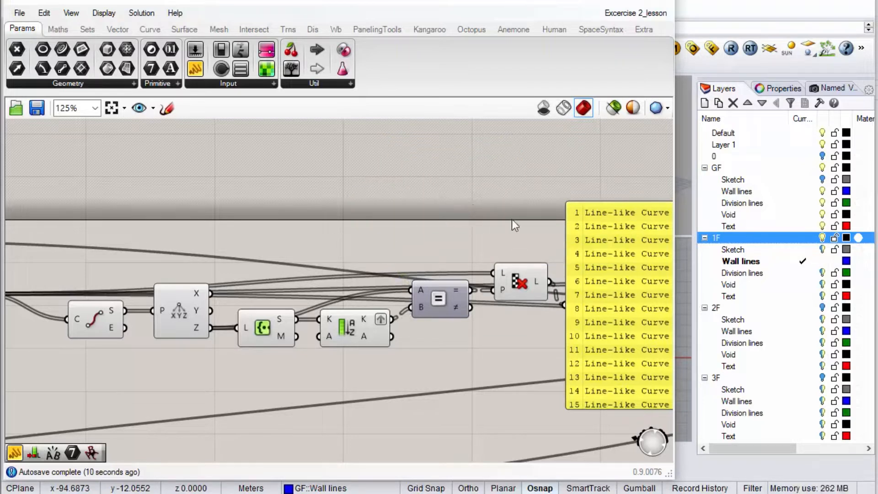
click(608, 233)
key(Delete)
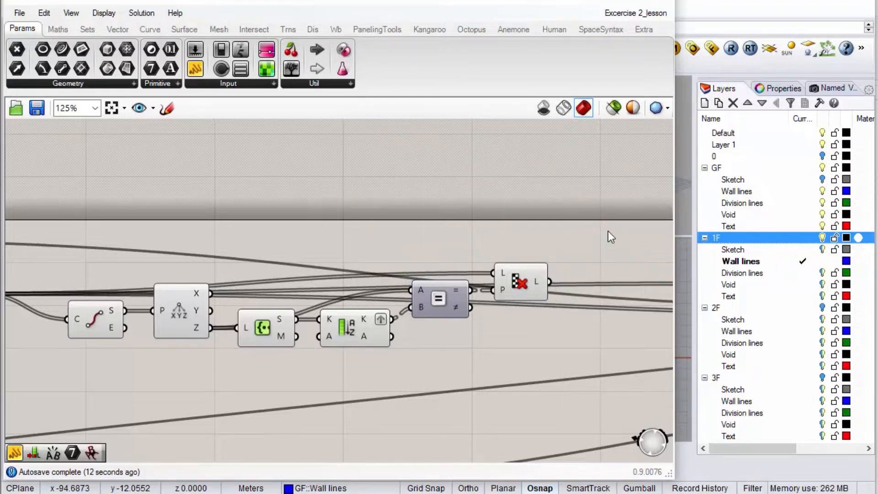
Move Cull Pattern slightly up and connect its output to the curve input of End Points in the Split Surfaces group.
scroll(206, 315, down, 2)
scroll(212, 314, down, 3)
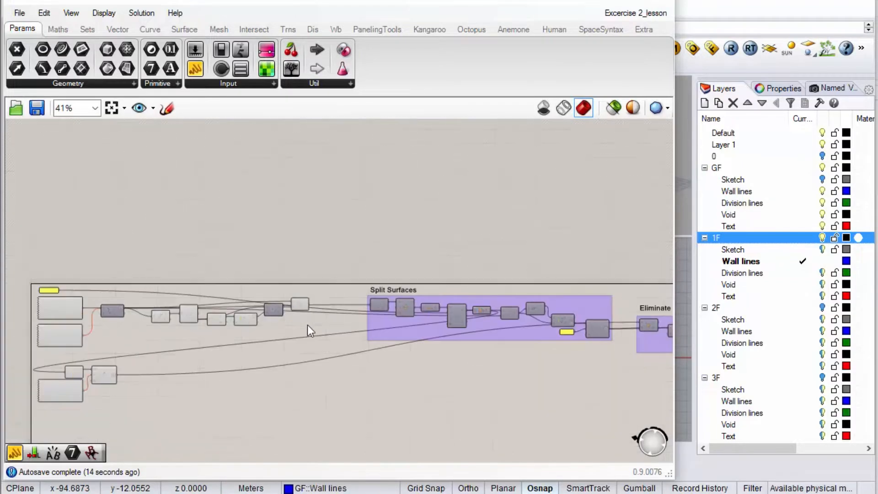
scroll(367, 323, up, 3)
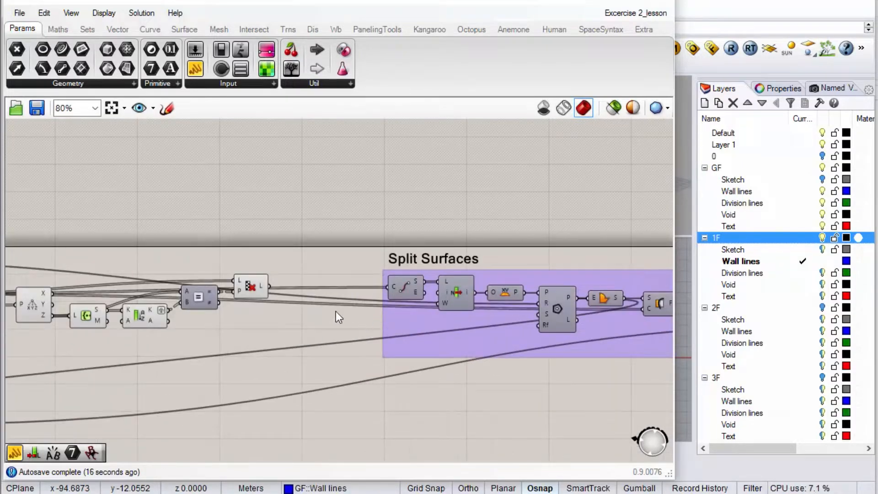
drag(259, 288, 259, 272)
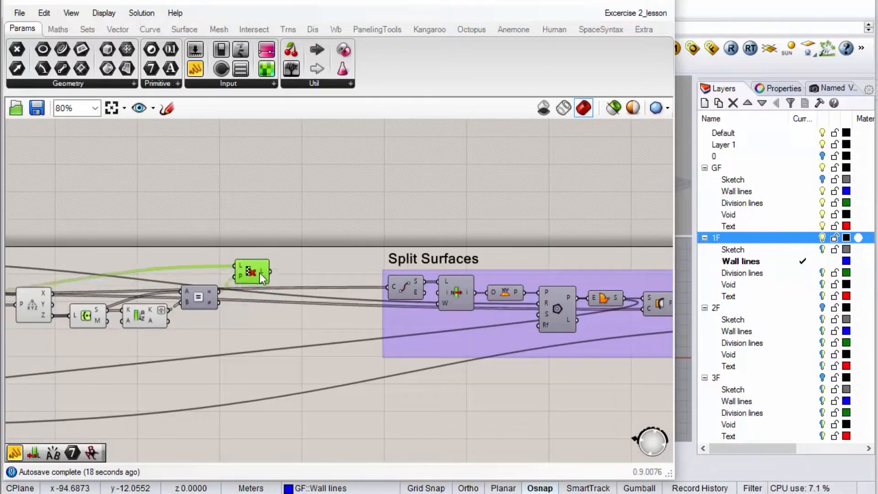
click(397, 289)
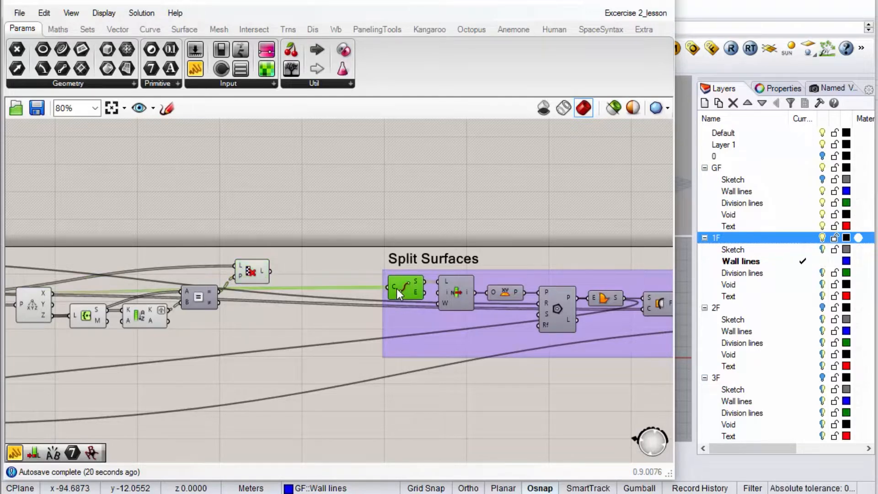
drag(271, 275, 383, 287)
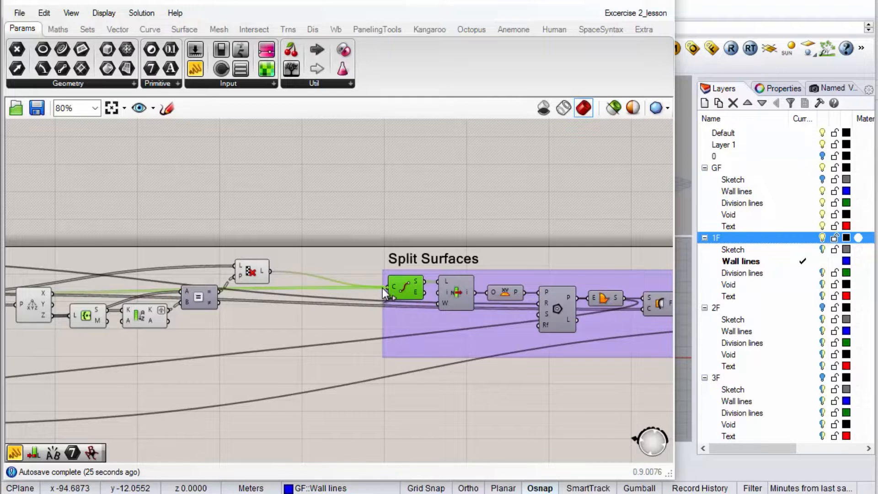
scroll(312, 306, down, 4)
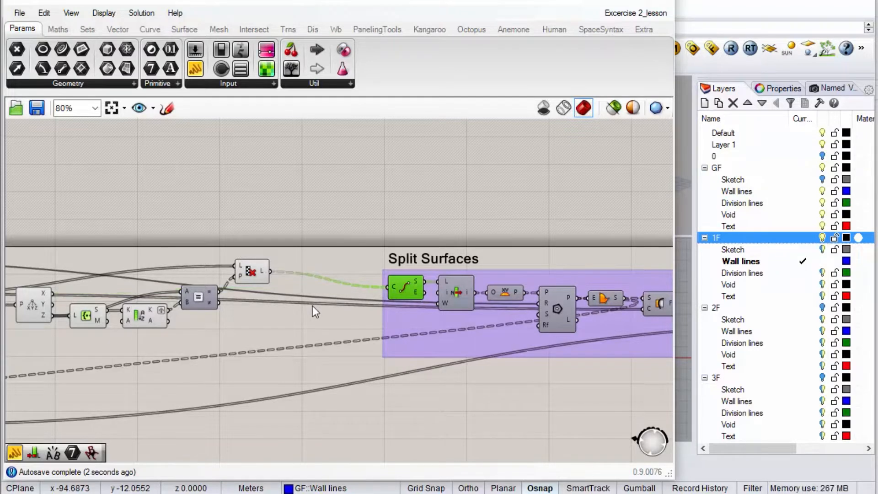
Connect Cull Pattern's output to the curves input of Surface Split and inspect that component.
scroll(482, 308, up, 1)
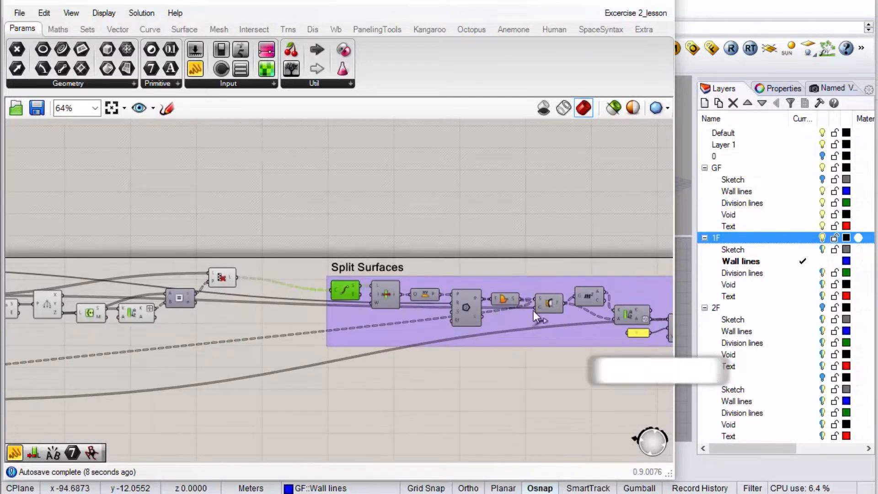
mouse_move(549, 304)
mouse_down()
mouse_move(551, 316)
mouse_move(553, 308)
mouse_up()
shift+drag(235, 278, 541, 317)
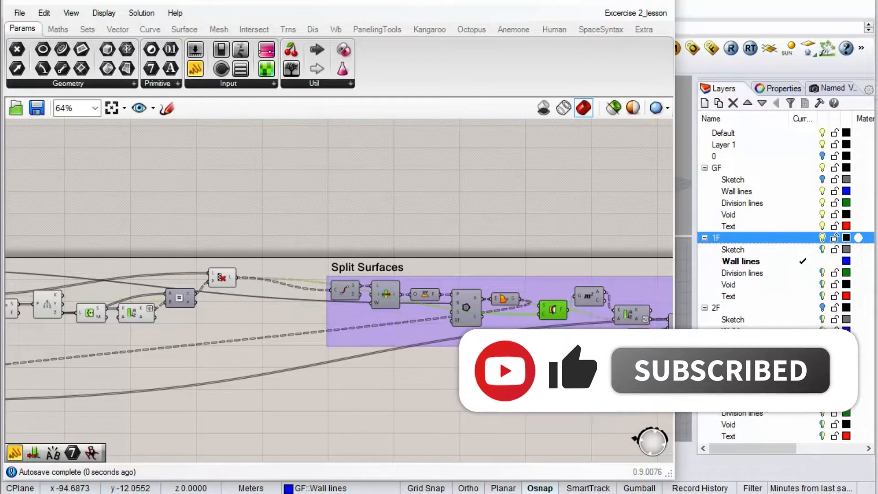
scroll(554, 322, up, 3)
scroll(549, 311, up, 1)
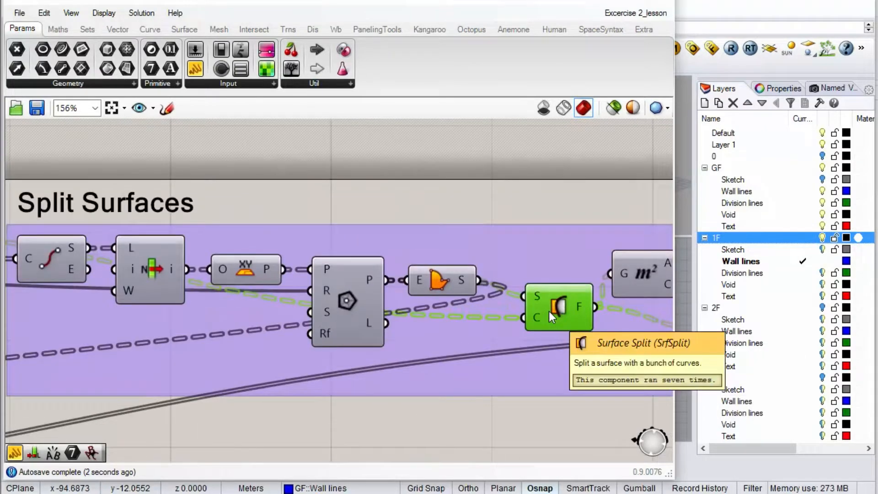
scroll(415, 329, down, 2)
scroll(413, 328, down, 2)
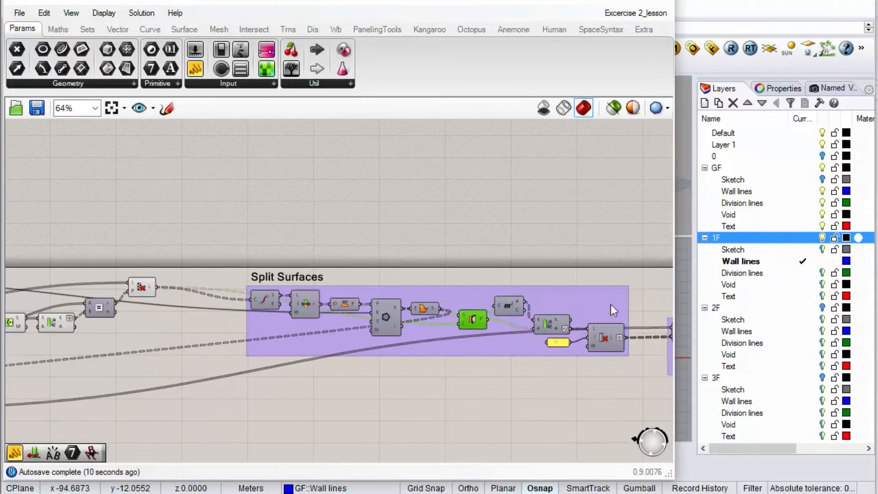
Narrow the Grasshopper window and examine the split surfaces stacked on all levels in Rhino's Perspective viewport from several angles.
drag(674, 271, 455, 271)
click(627, 177)
right_drag(591, 115, 512, 169)
scroll(594, 191, down, 5)
scroll(587, 115, up, 8)
scroll(499, 166, down, 5)
scroll(498, 166, down, 5)
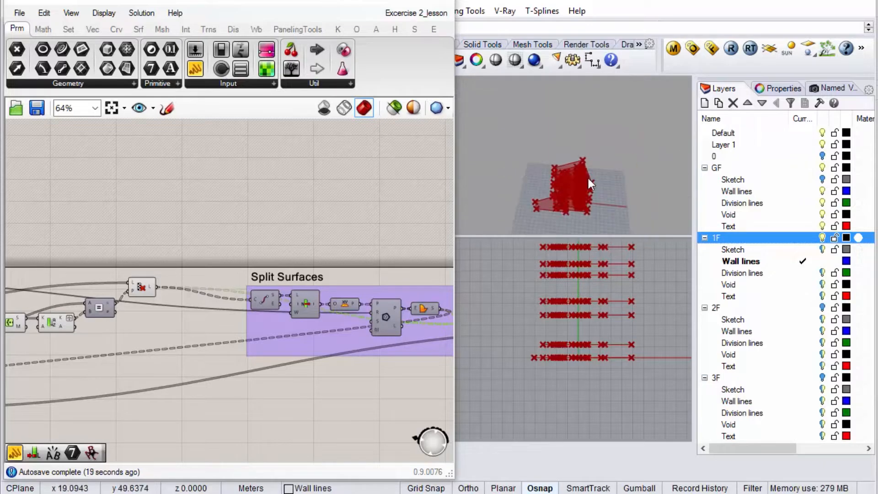
scroll(573, 187, up, 9)
scroll(612, 156, down, 1)
right_drag(570, 171, 639, 185)
scroll(639, 185, down, 5)
right_drag(622, 150, 572, 193)
scroll(574, 192, up, 3)
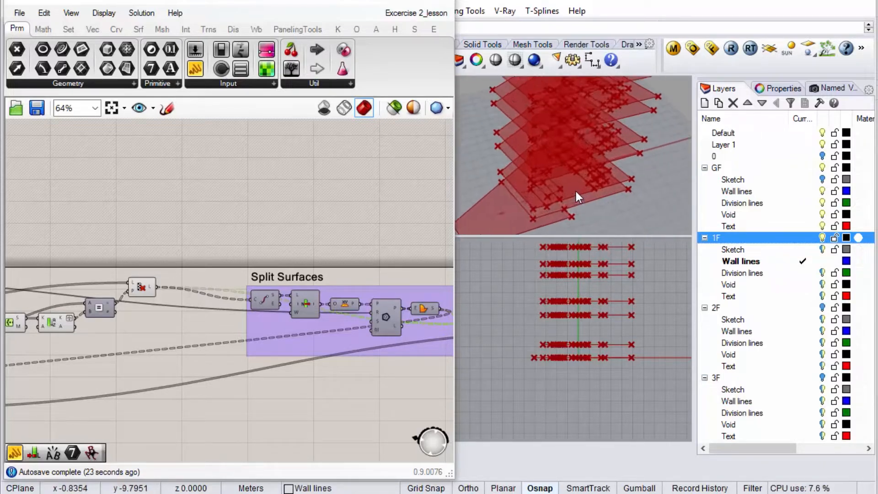
scroll(600, 196, down, 4)
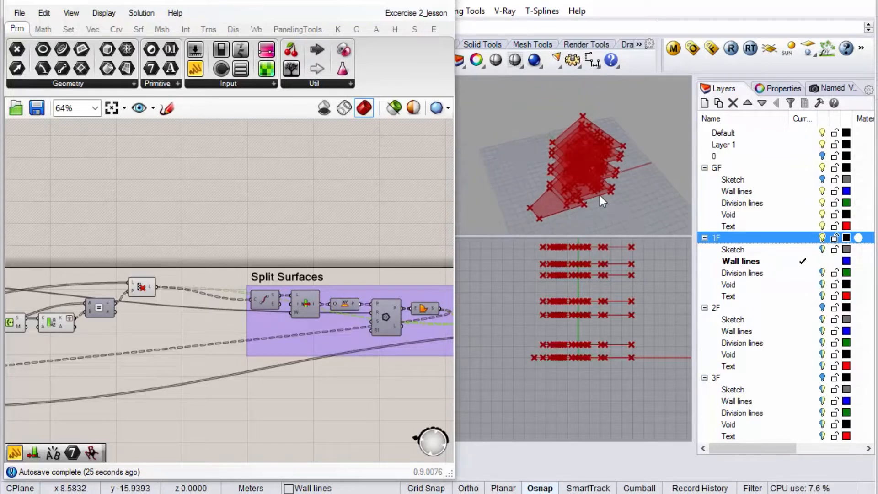
scroll(600, 139, up, 8)
right_drag(624, 160, 599, 203)
scroll(580, 134, down, 8)
scroll(613, 136, down, 2)
scroll(575, 174, up, 2)
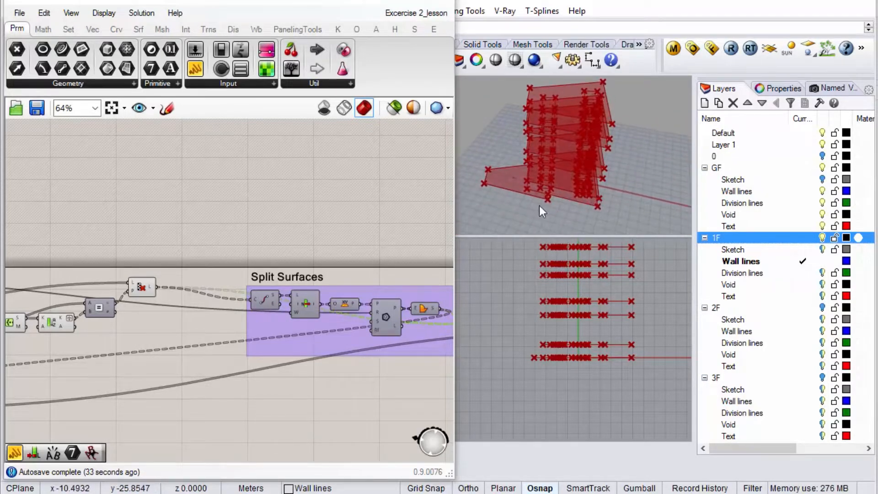
right_drag(601, 135, 621, 100)
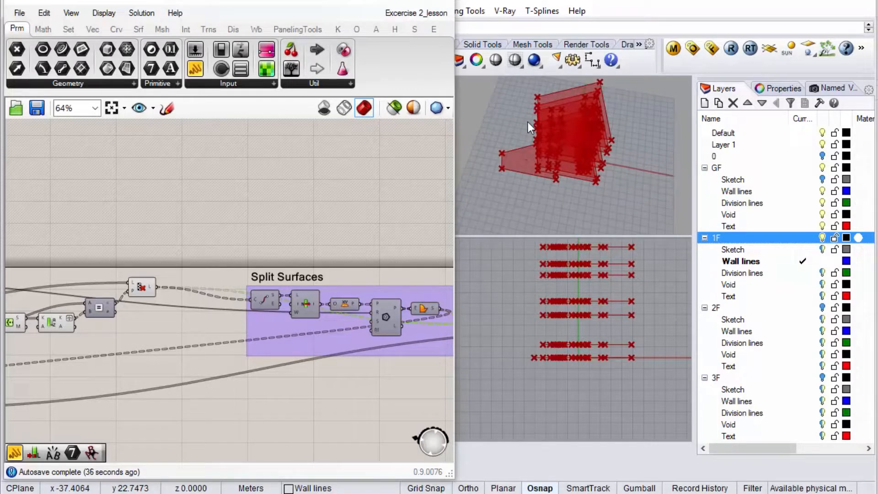
Uncover Rhino's plan viewport and examine the room surfaces and area tags, comparing them with the stacked floors in Perspective.
drag(455, 146, 130, 178)
scroll(286, 226, up, 4)
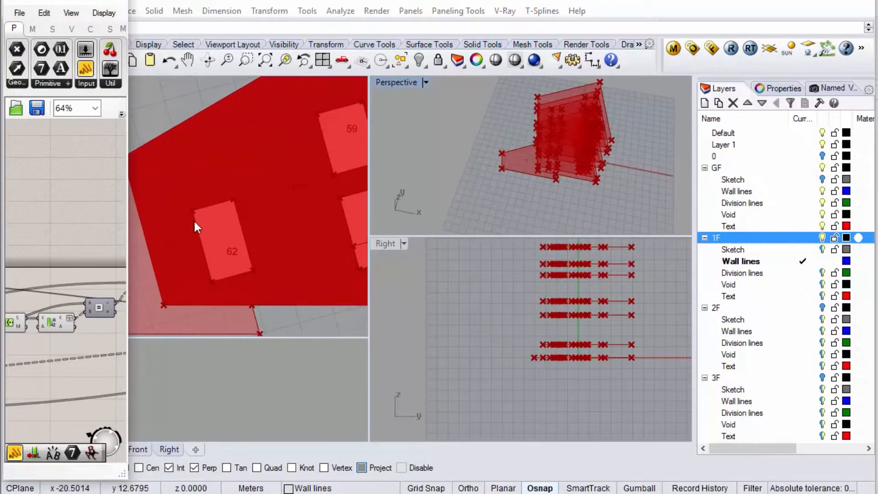
scroll(196, 222, down, 6)
scroll(255, 224, up, 4)
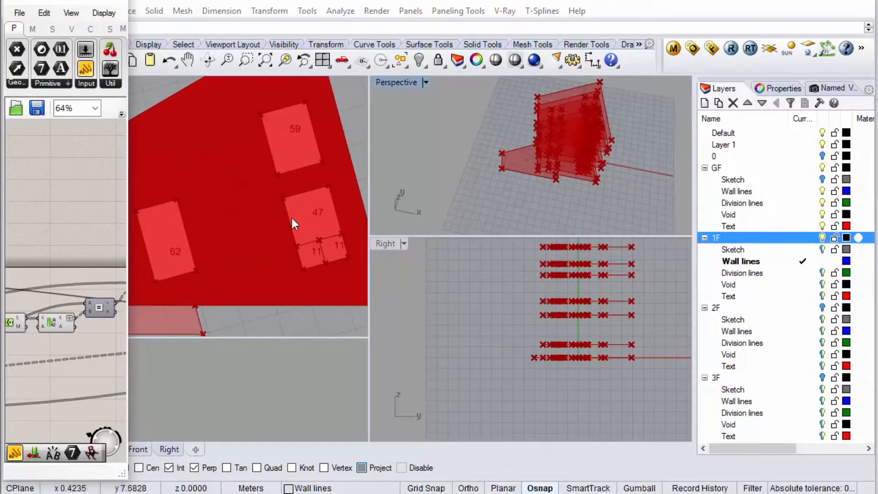
right_drag(517, 153, 568, 109)
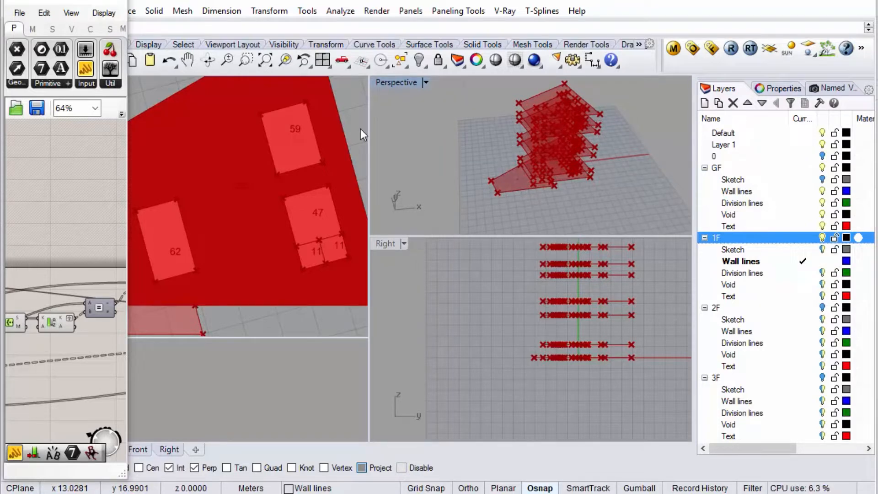
scroll(361, 130, down, 8)
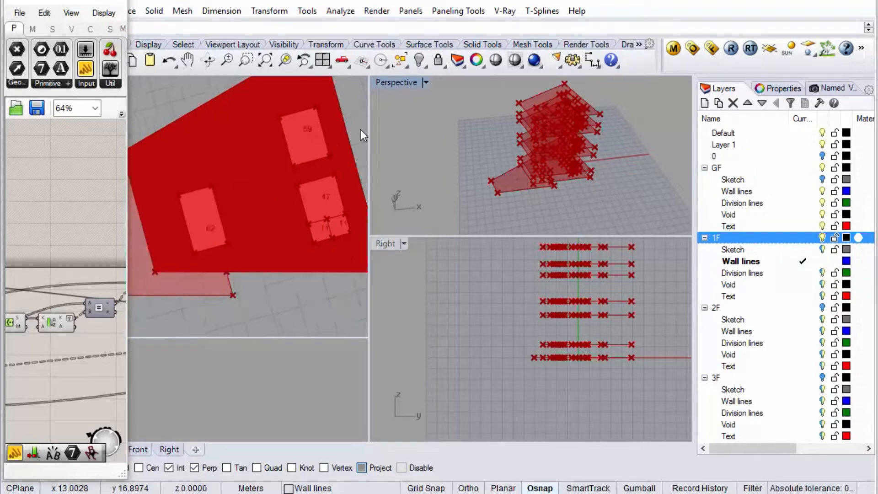
scroll(357, 103, up, 4)
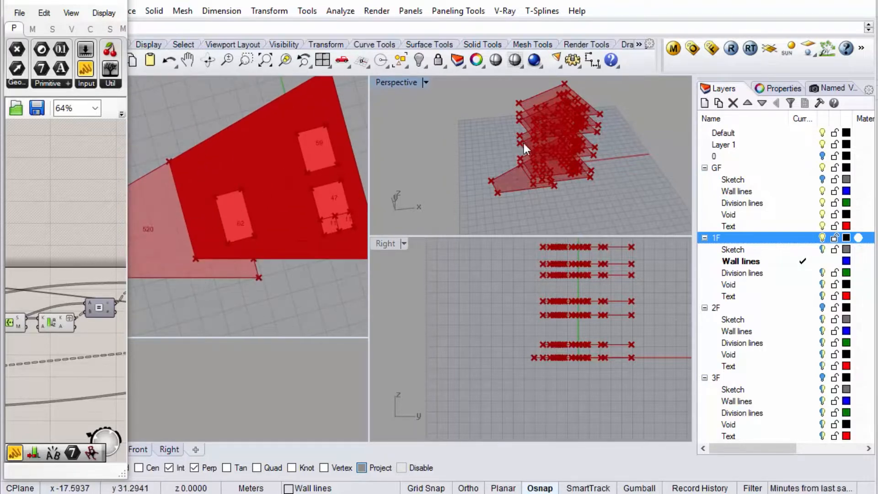
Widen the Grasshopper window, group the components from End Points to Cull Pattern, and shift the group closer to Split Surfaces.
drag(128, 146, 654, 162)
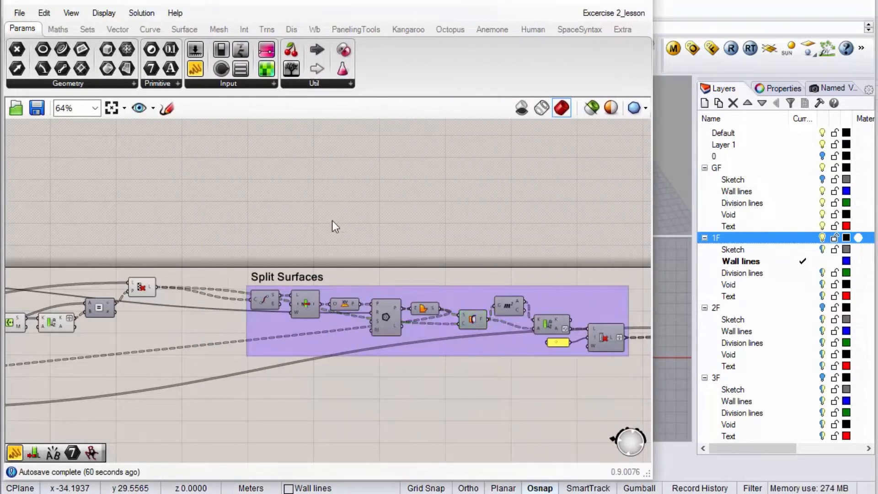
scroll(337, 227, down, 3)
scroll(129, 248, up, 3)
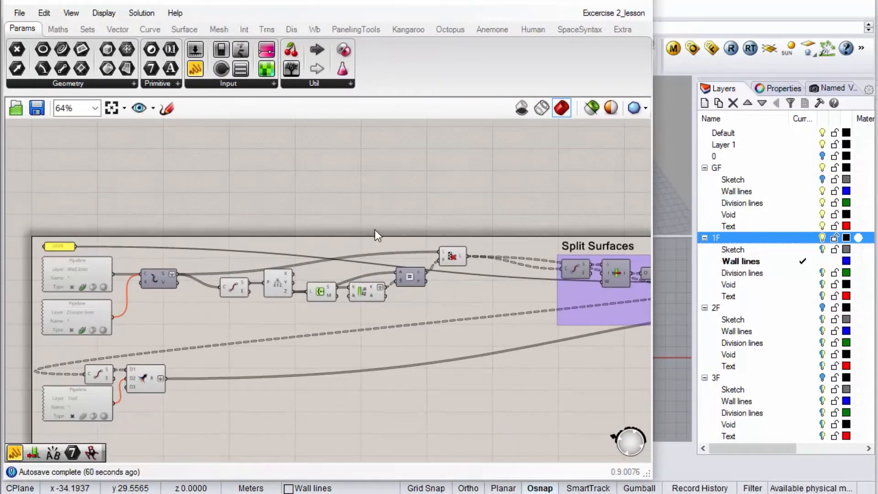
drag(502, 209, 212, 372)
right_click(365, 326)
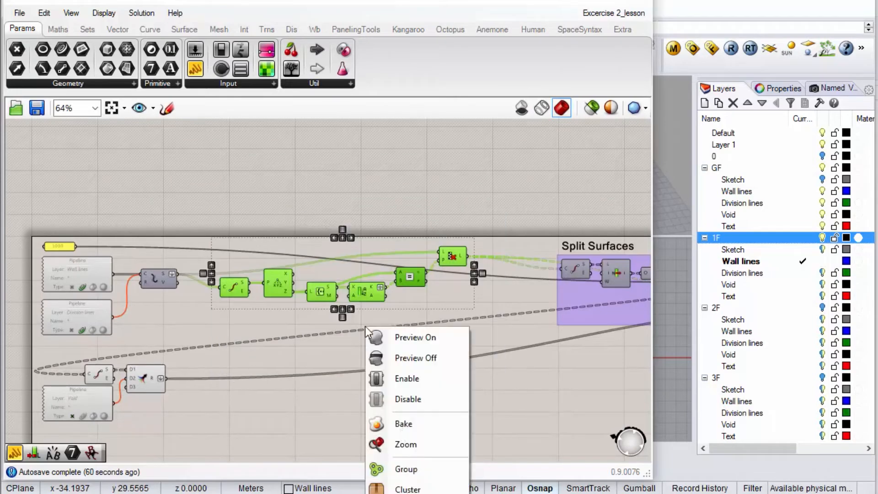
click(444, 467)
drag(442, 289, 489, 311)
Duplicate the Split Surfaces label, place the copy above the new group, and change its text to "Sort into Levels".
click(603, 245)
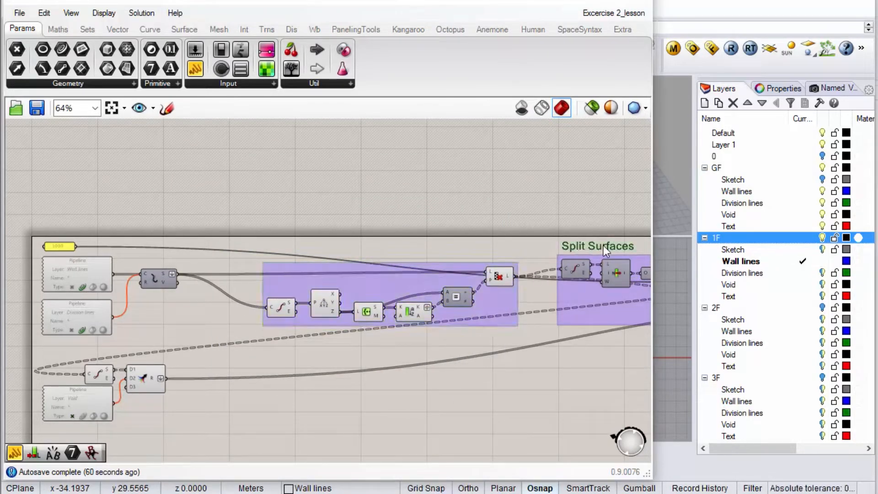
key(ctrl+c)
key(ctrl+v)
drag(596, 251, 295, 254)
double_click(296, 253)
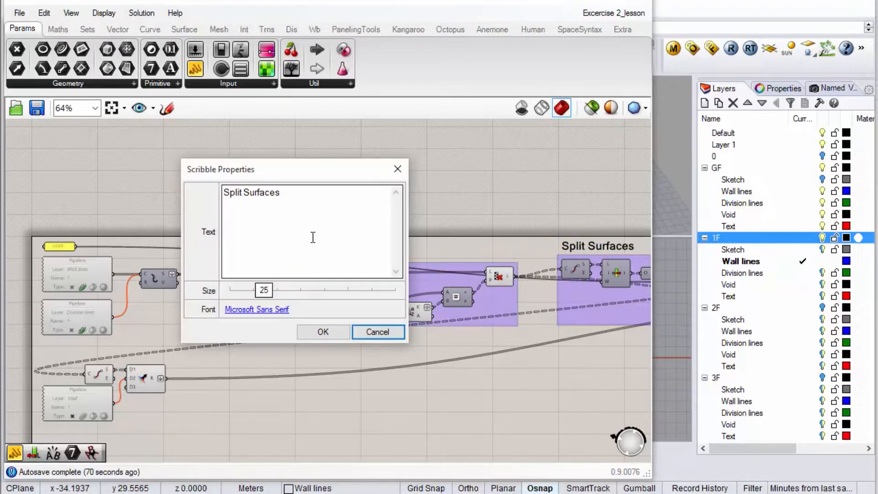
drag(319, 222, 219, 213)
text(So)
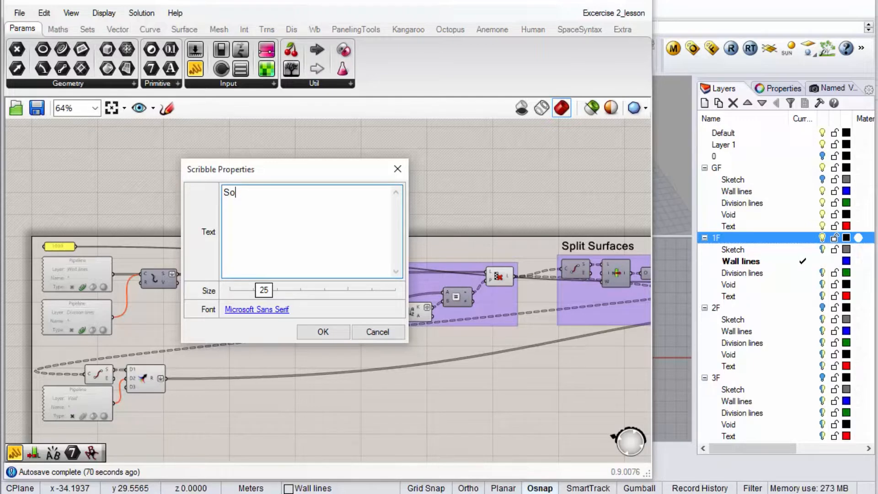
text(rt into Levels)
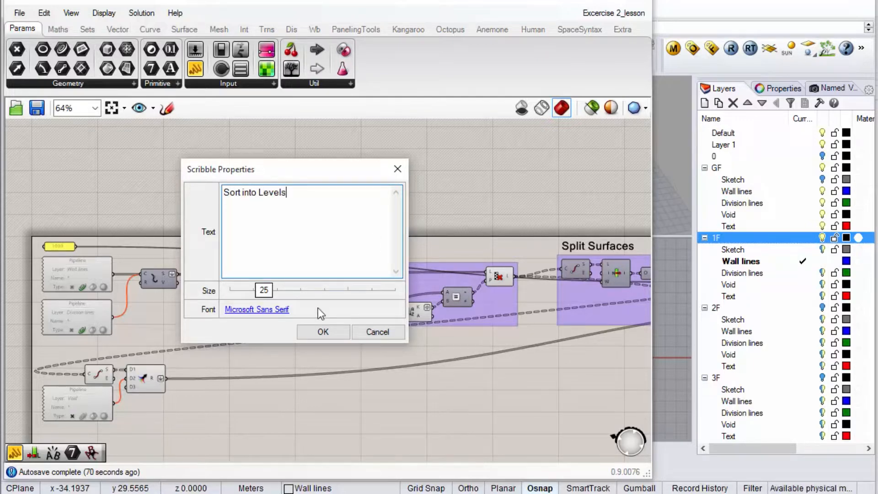
click(323, 330)
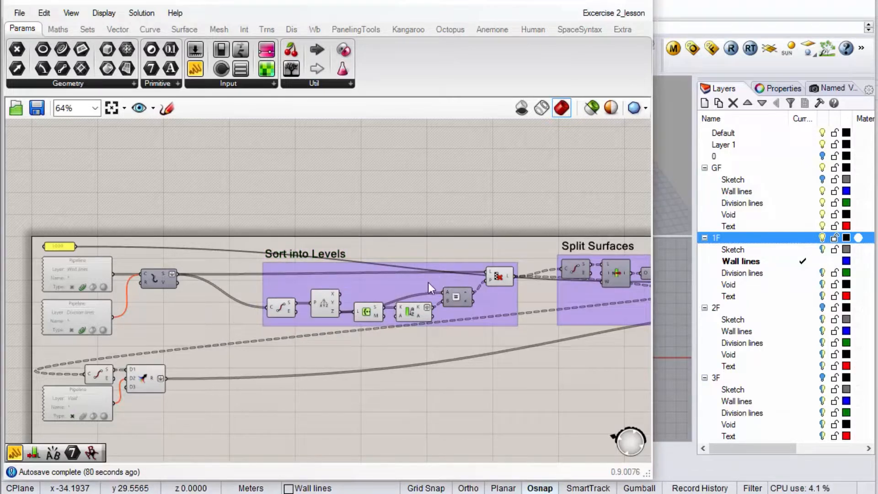
Turn off the preview of the components in the Sort into Levels group.
drag(515, 228, 303, 288)
right_click(336, 216)
click(371, 240)
click(197, 237)
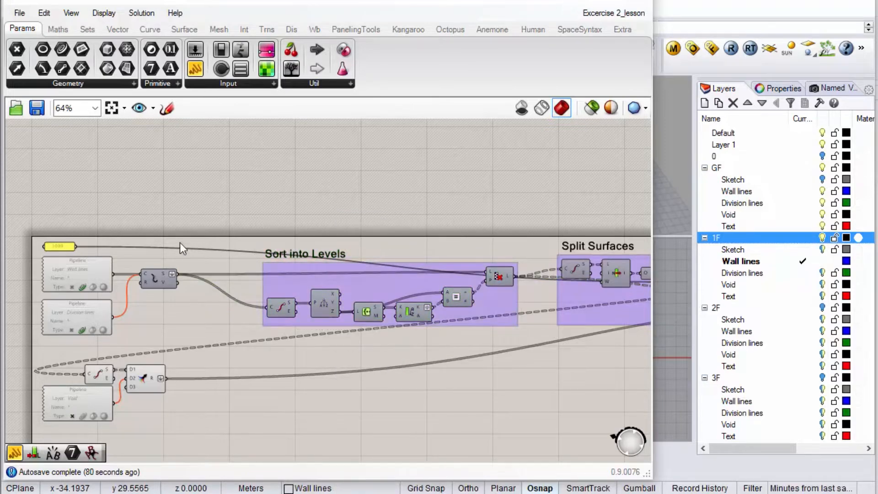
Move the XY Plane, Area, Integer and Text Tag components farther away from the Find Centre Pts group.
scroll(137, 270, down, 6)
scroll(357, 274, up, 6)
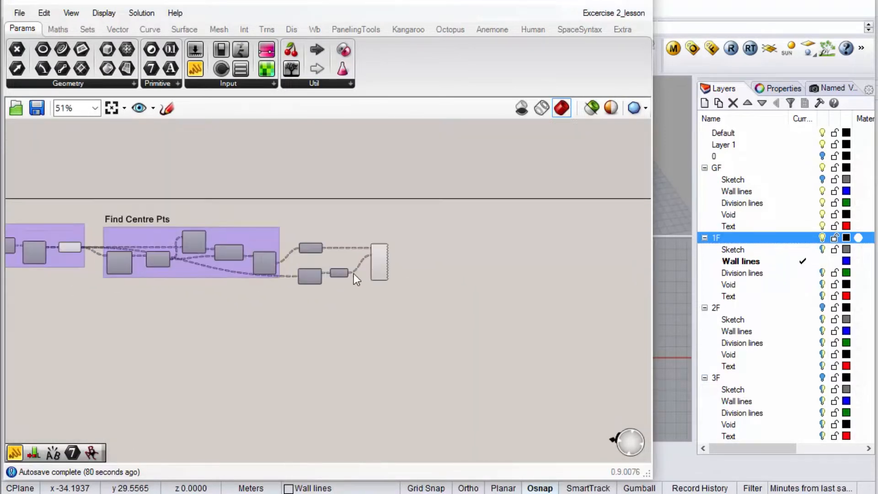
scroll(353, 274, up, 2)
drag(375, 254, 392, 296)
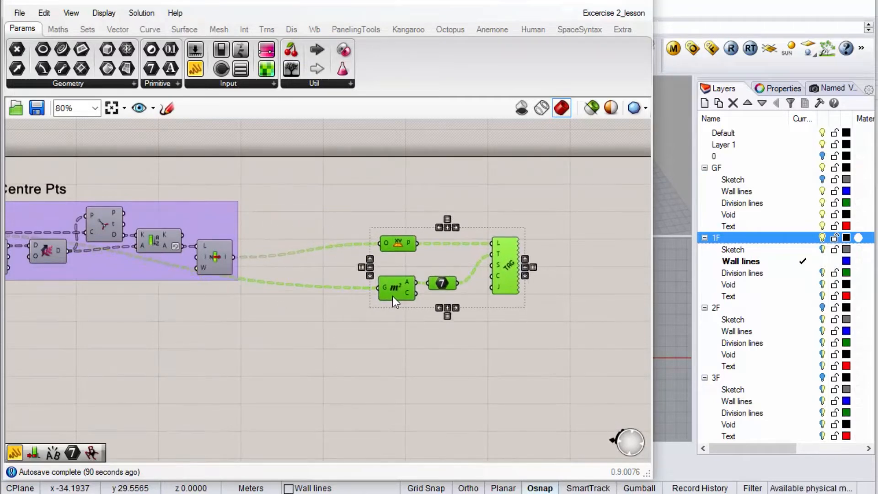
click(417, 313)
scroll(416, 314, down, 1)
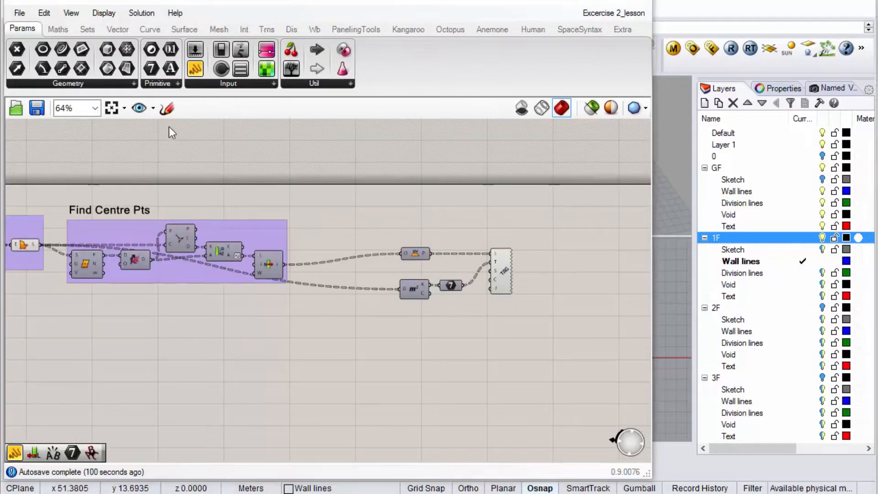
Inspect the List Item output of the Find Centre Pts group with a temporary Panel, and delete the Panel.
drag(195, 68, 328, 243)
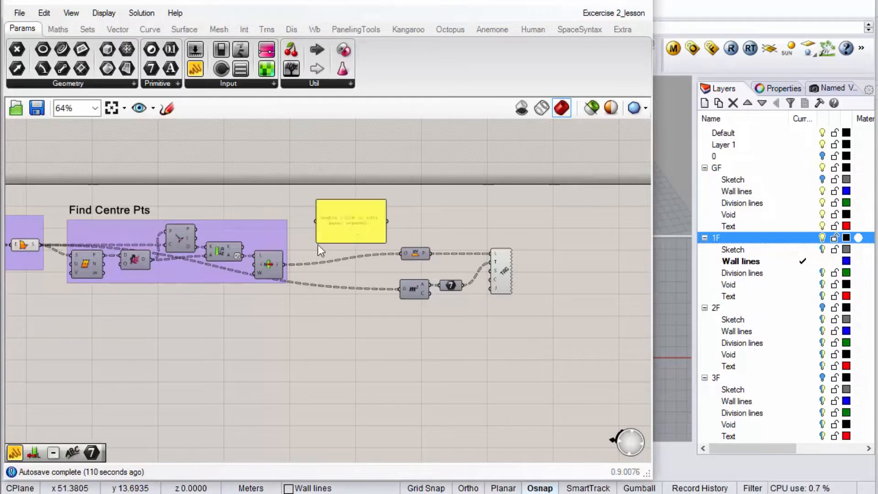
drag(286, 264, 317, 221)
scroll(346, 210, up, 2)
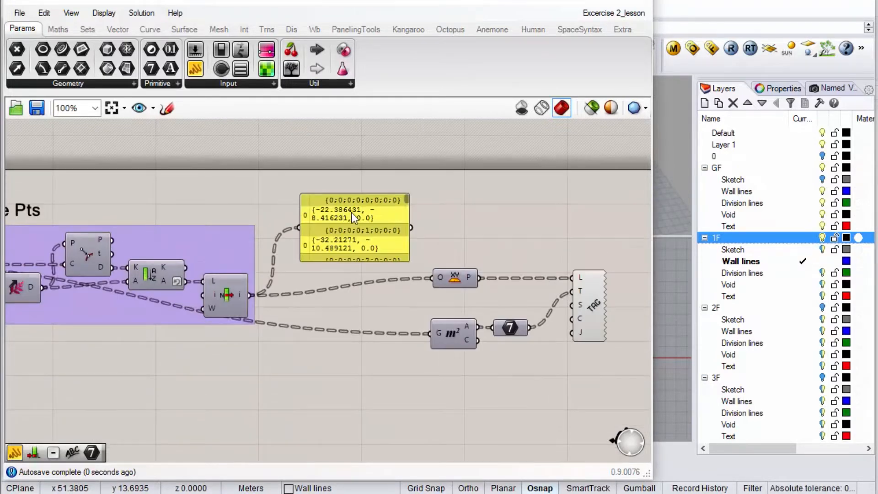
drag(407, 201, 418, 263)
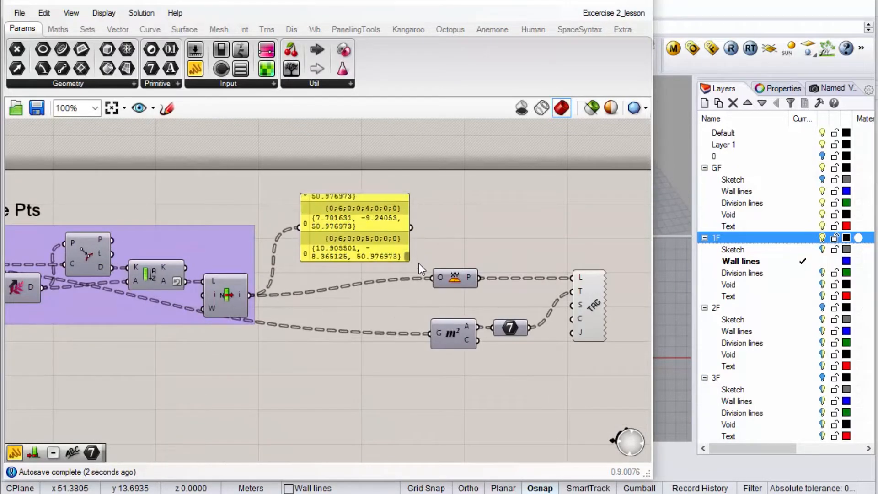
click(380, 241)
key(Delete)
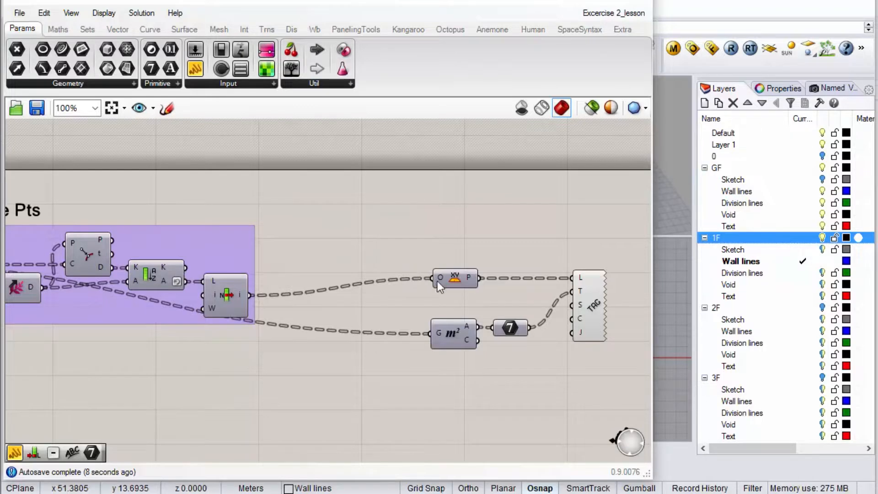
Add a Brep parameter beyond the Find Centre Pts group and feed it from the Boundary Surfaces output.
scroll(454, 293, down, 3)
scroll(464, 289, down, 1)
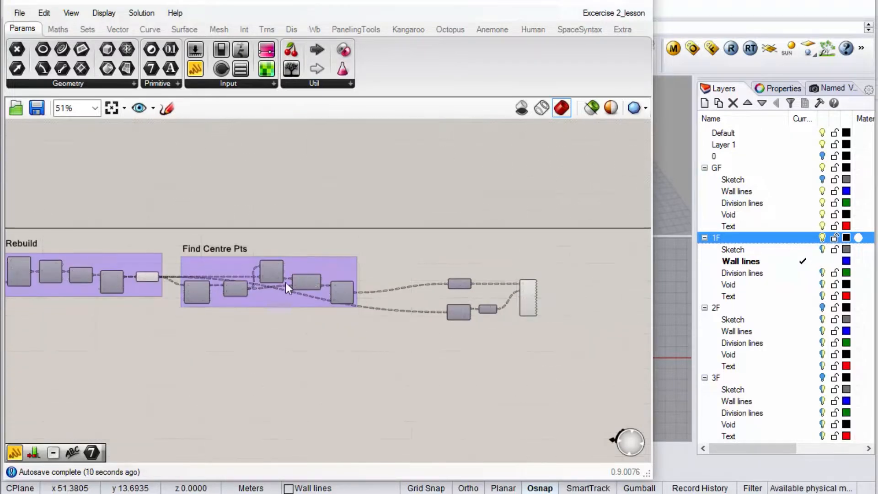
scroll(155, 279, up, 2)
mouse_move(155, 279)
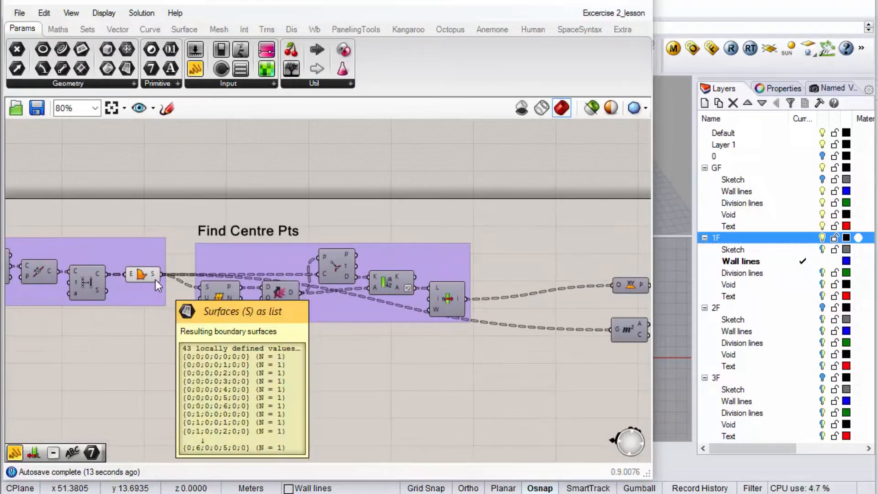
click(155, 279)
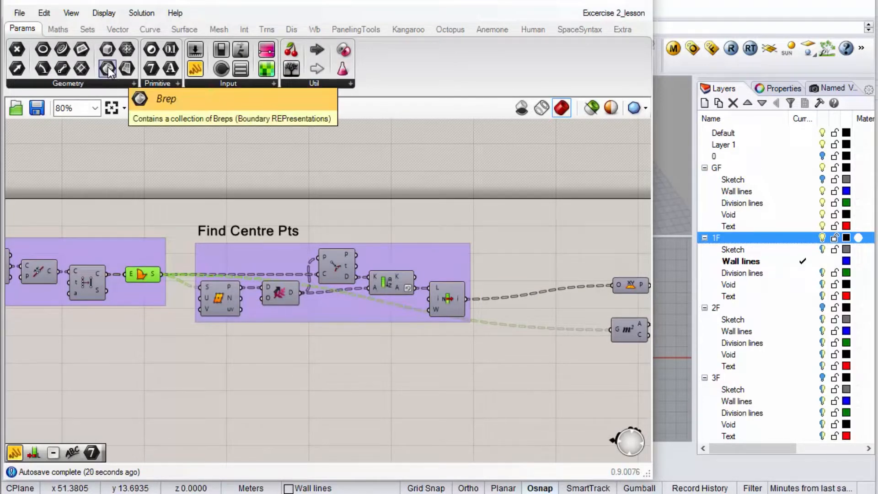
drag(108, 67, 451, 344)
drag(166, 279, 487, 336)
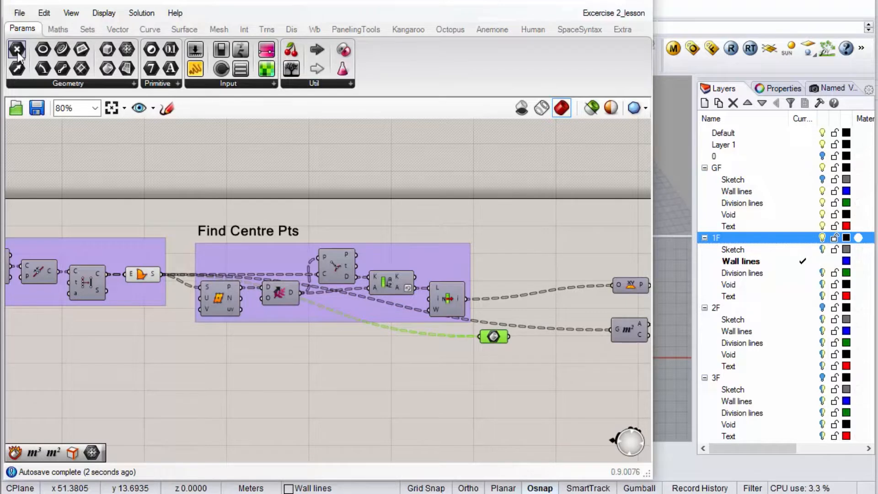
Add a Point parameter fed by the List Item output and align it above the Brep parameter.
click(501, 301)
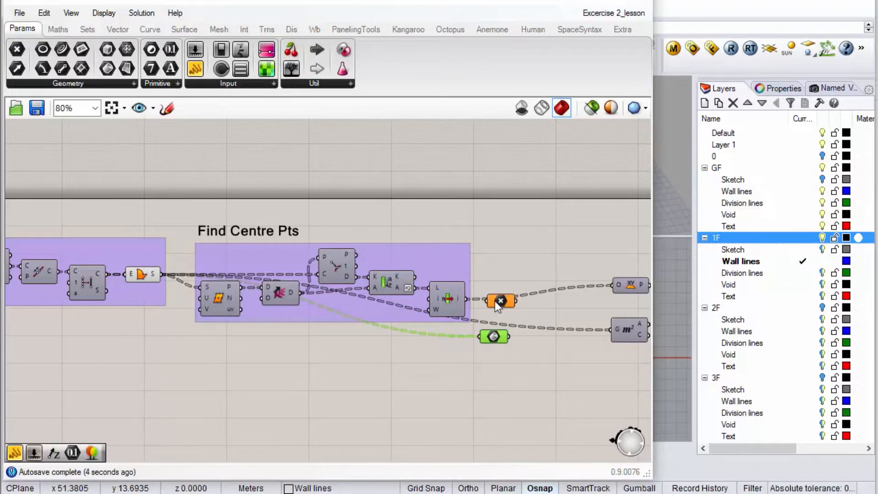
drag(465, 299, 494, 301)
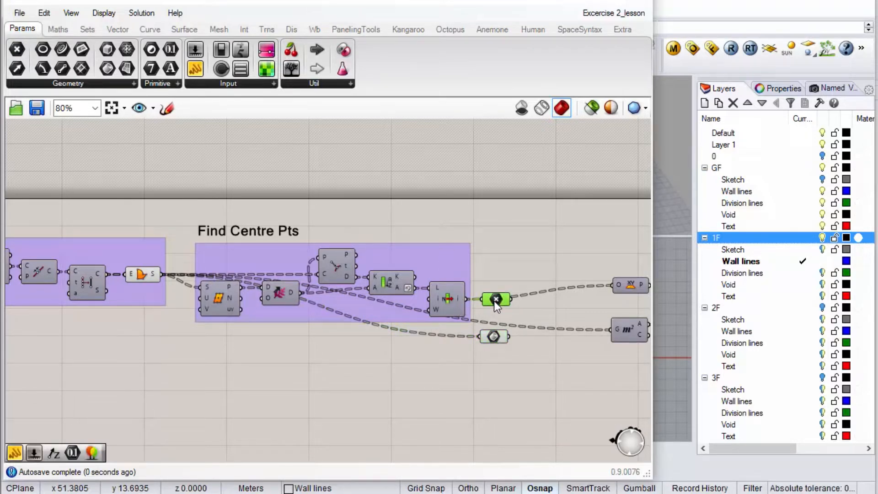
drag(494, 337, 502, 337)
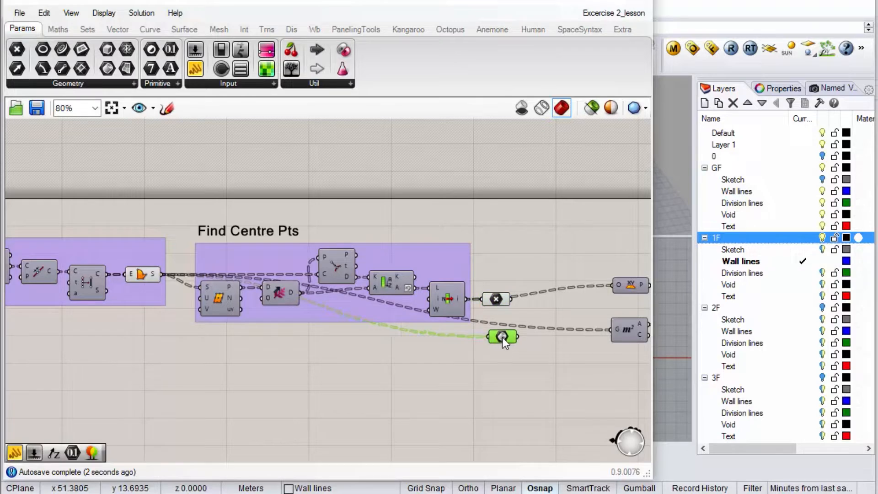
drag(498, 302, 508, 300)
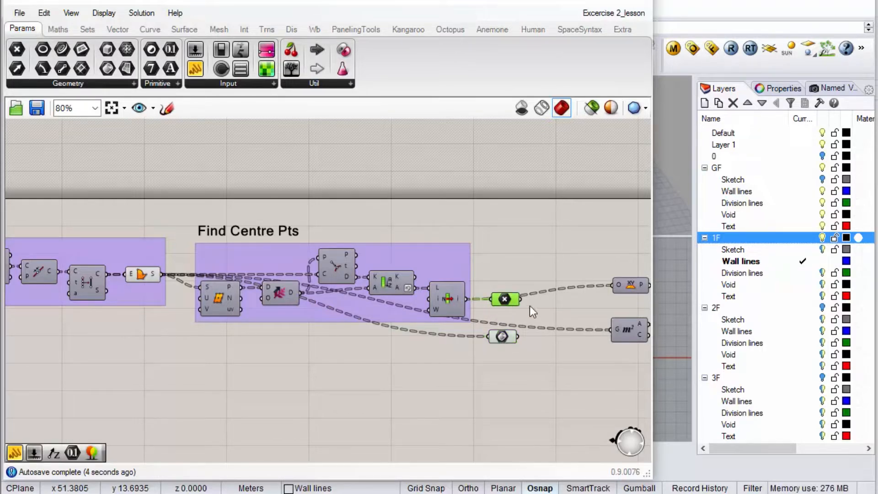
Simplify the data tree of the Point parameter and check its branch paths.
scroll(536, 311, up, 2)
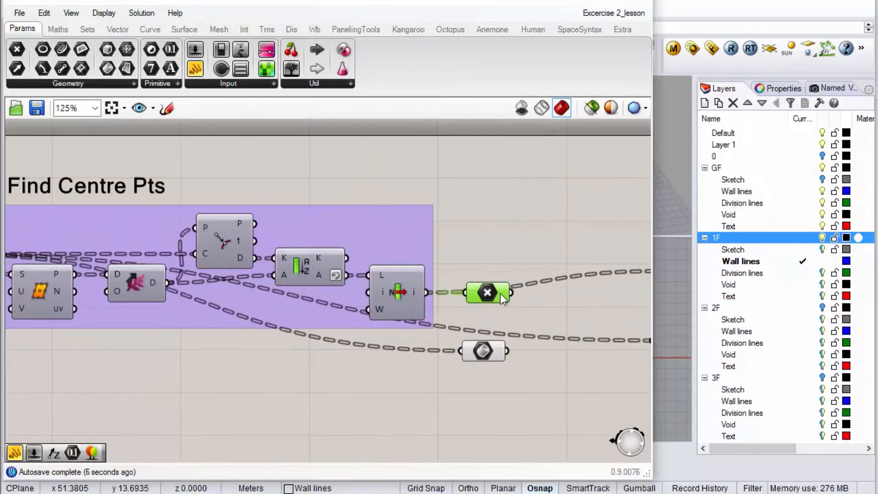
mouse_move(505, 293)
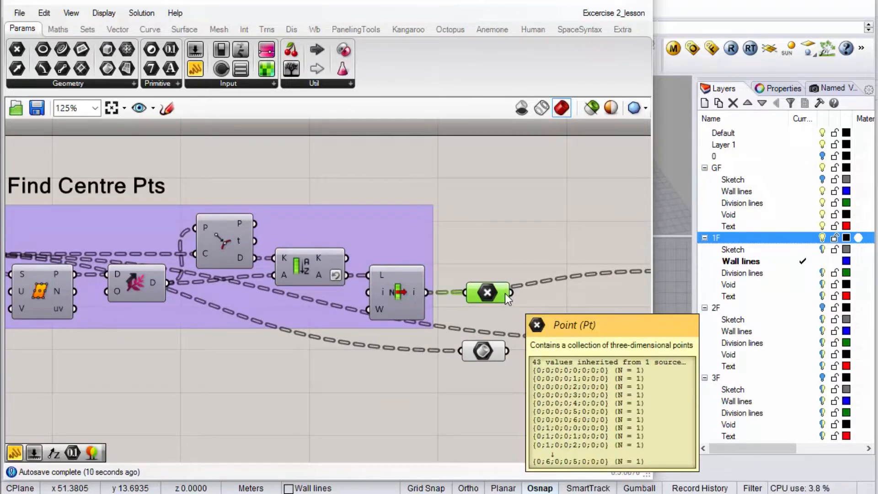
right_click(505, 293)
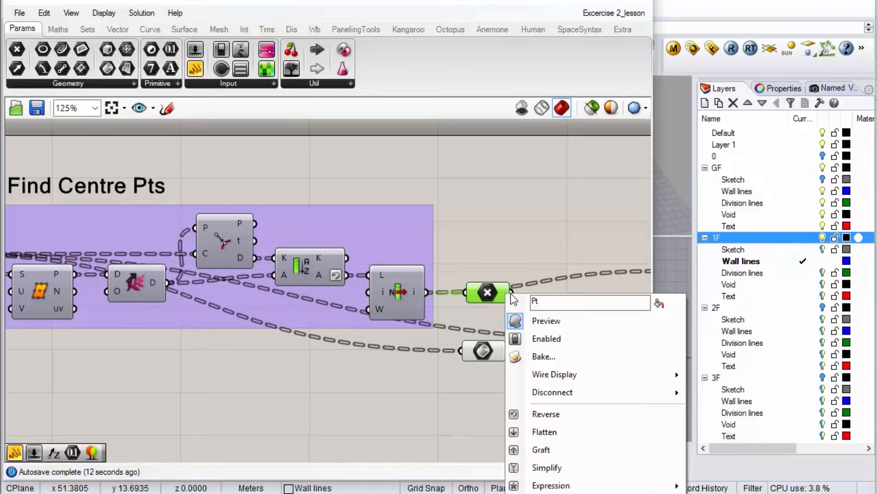
click(554, 470)
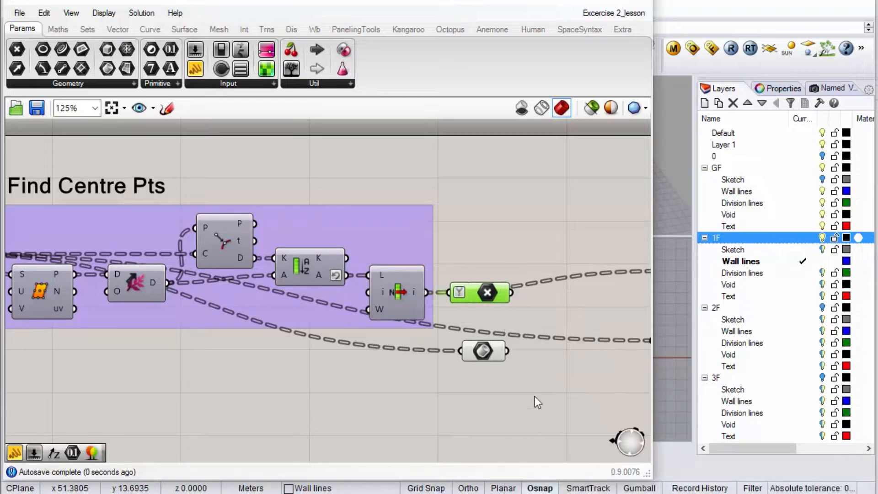
mouse_move(505, 290)
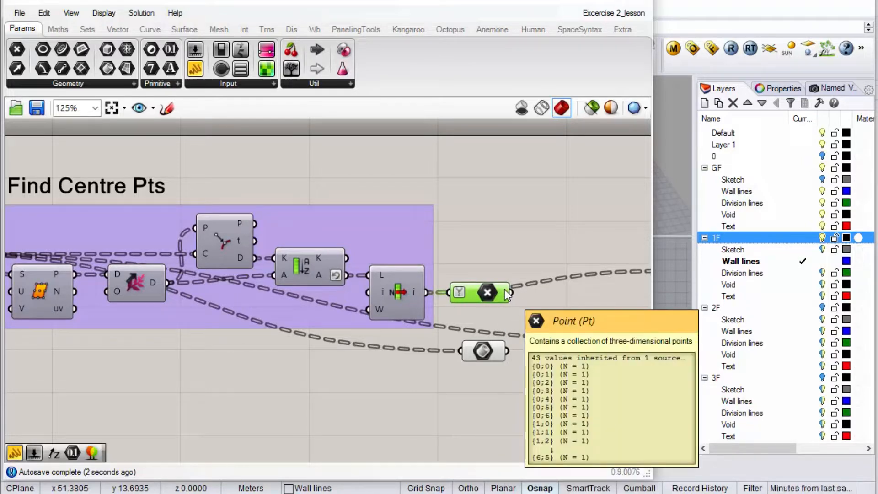
drag(504, 289, 510, 290)
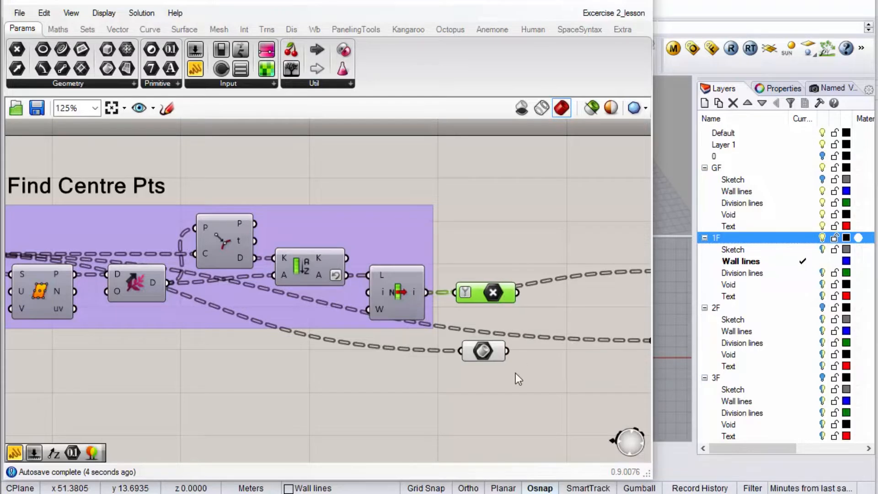
Simplify the data tree of the Brep parameter and compare its branch paths with those of the Point parameter.
right_click(499, 352)
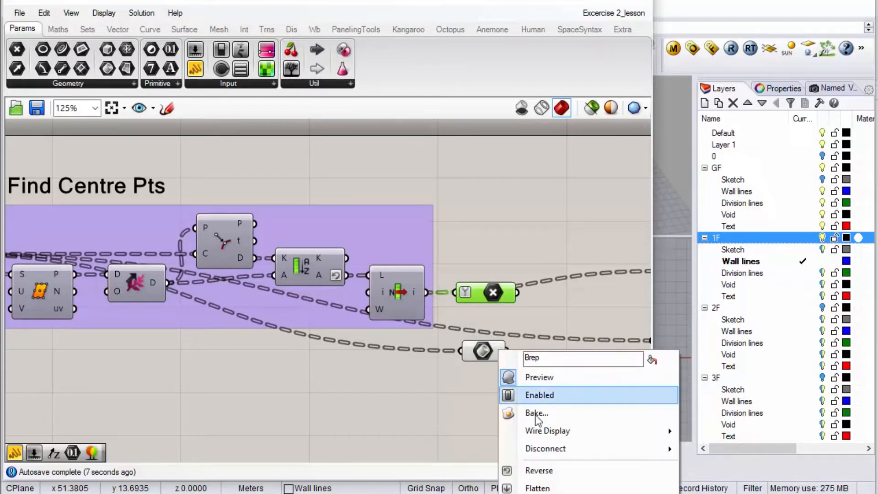
click(559, 491)
drag(493, 358, 499, 356)
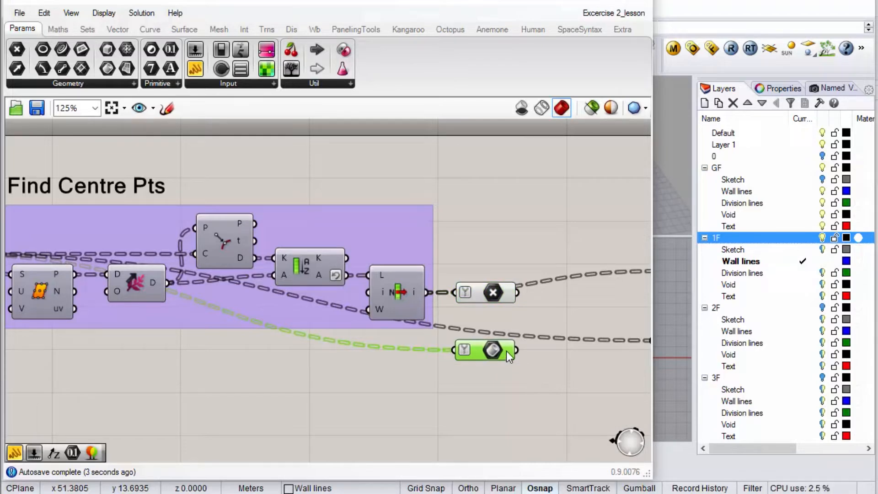
mouse_move(511, 351)
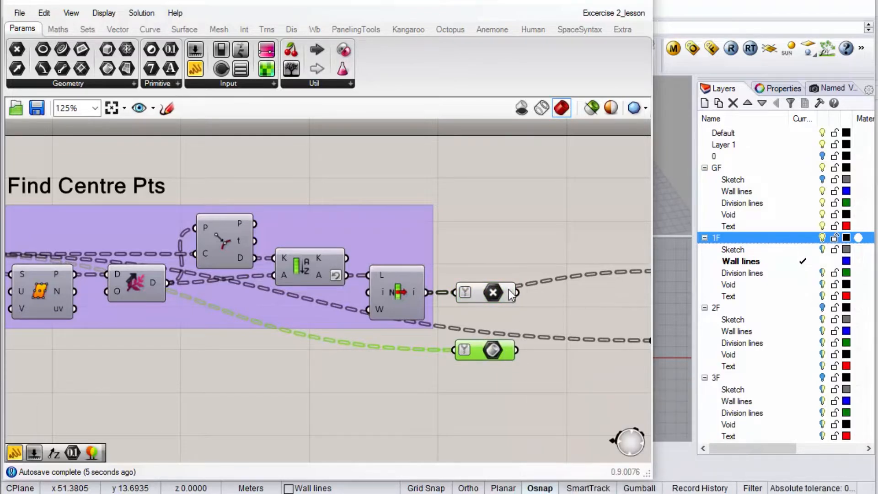
mouse_move(510, 291)
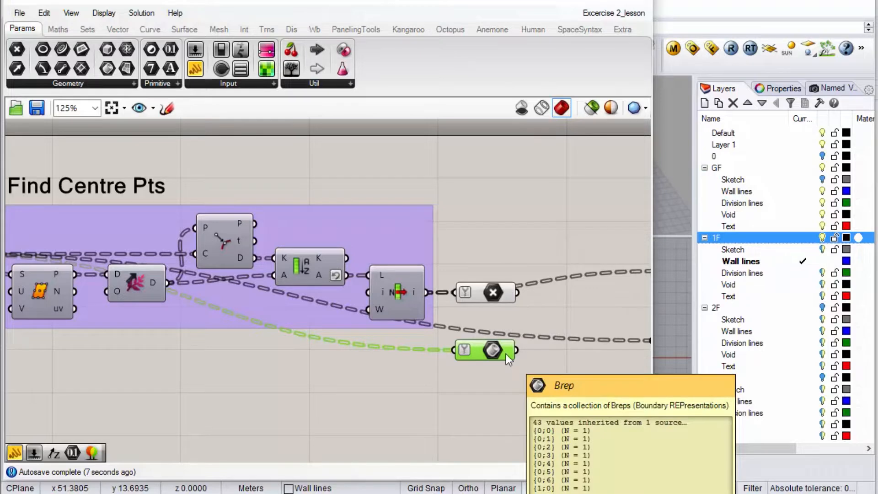
right_drag(567, 303, 289, 275)
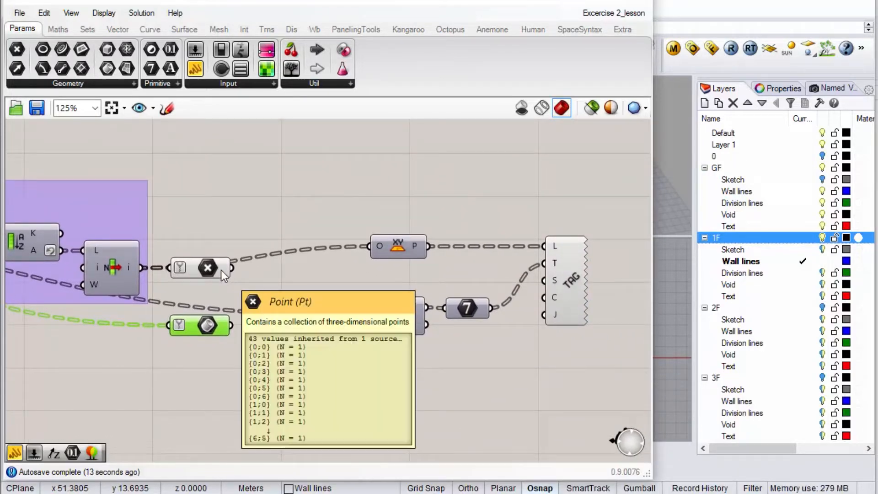
mouse_move(222, 325)
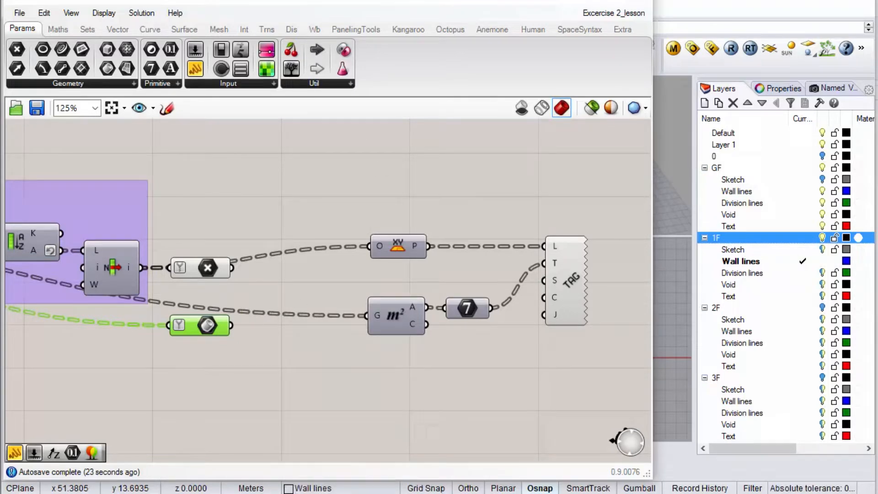
Add a Shift Paths component after the Brep parameter, connect the breps to its data input, and check the resulting branches.
click(87, 29)
mouse_move(328, 86)
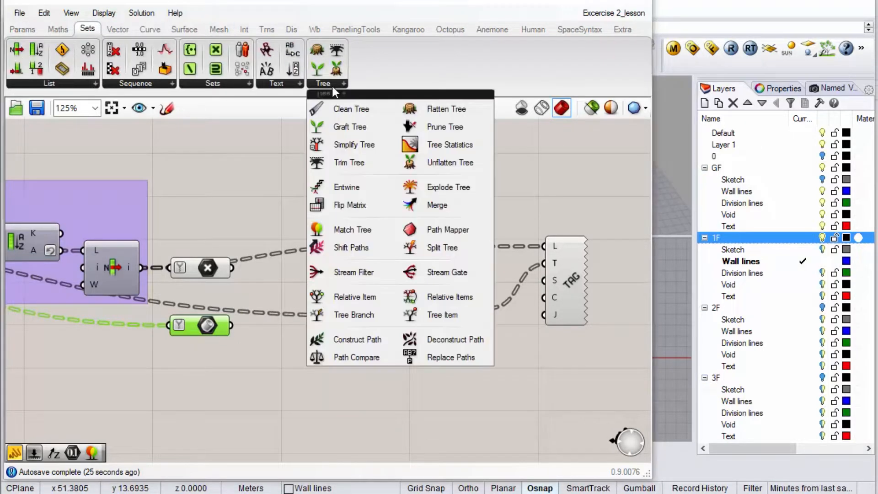
drag(371, 247, 306, 307)
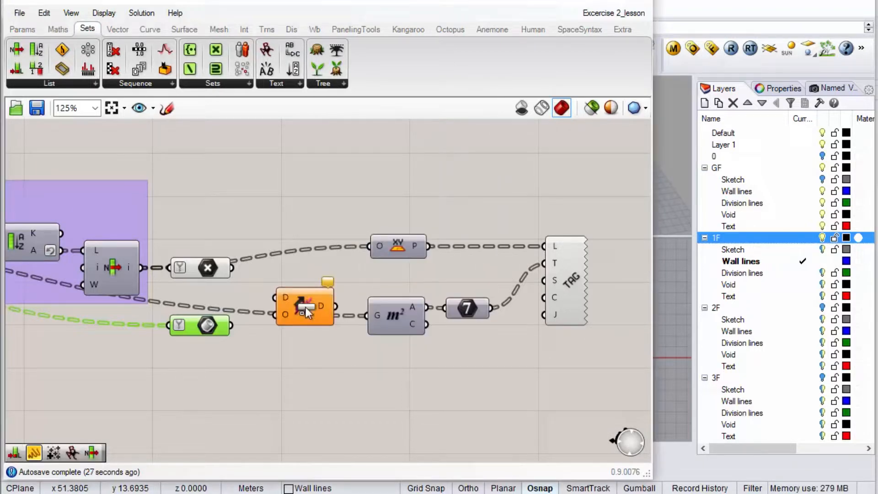
drag(232, 326, 270, 334)
click(297, 307)
mouse_move(296, 334)
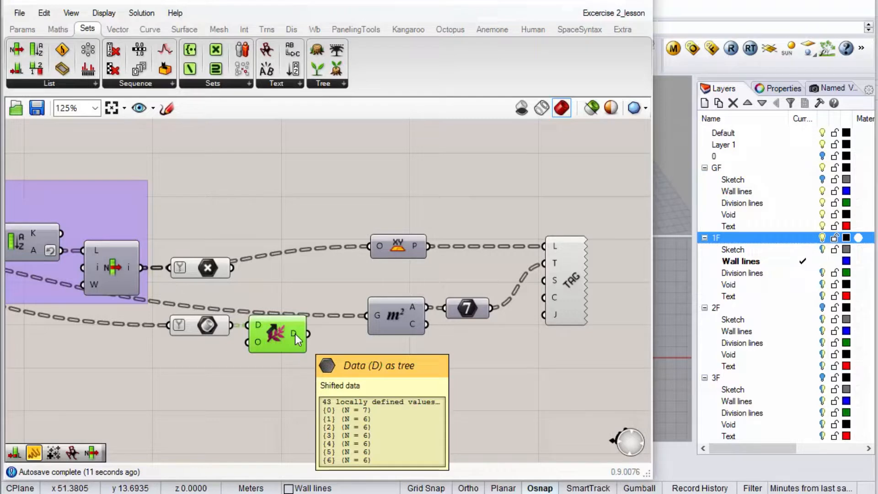
Duplicate the Shift Paths component, feed the copy from the Point parameter, and line up the two components.
alt+drag(295, 334, 293, 274)
drag(232, 268, 253, 268)
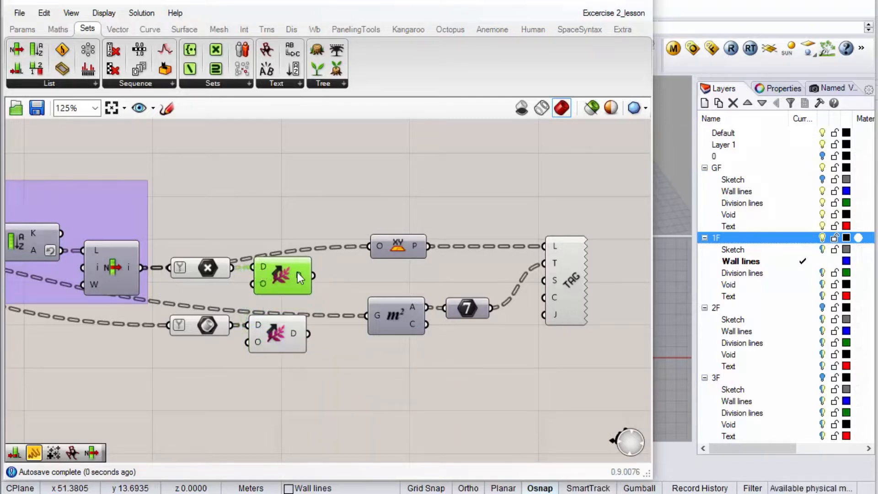
mouse_move(299, 273)
drag(278, 328, 281, 328)
Move the XY Plane, Area, Integer and Text Tag components farther away from the two Shift Paths components.
scroll(280, 330, down, 2)
drag(496, 242, 449, 275)
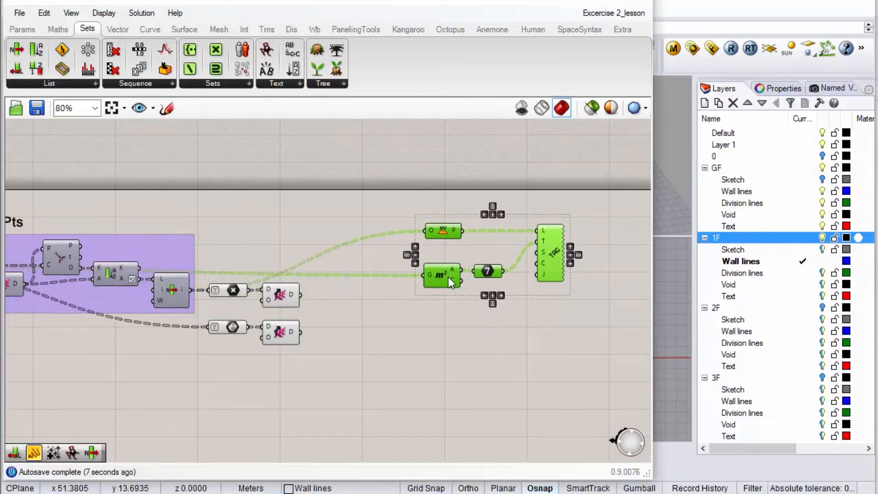
click(383, 320)
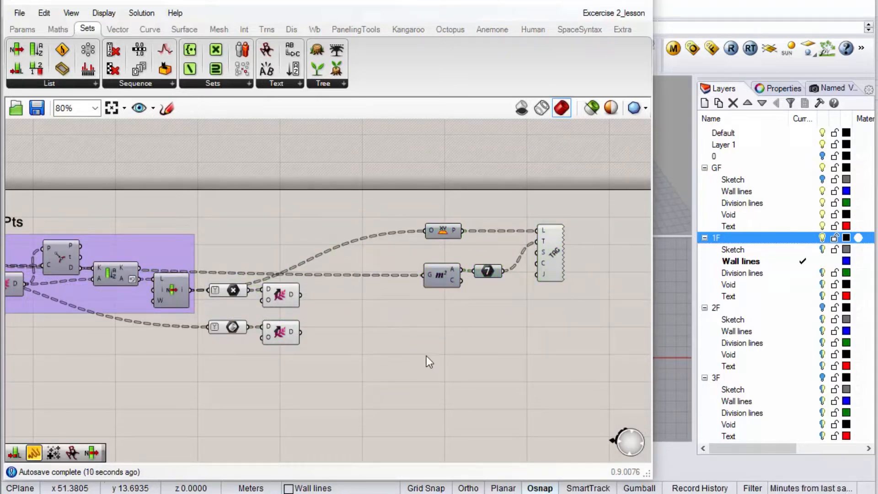
Add an integer Number Slider with an upper limit of 10 above the Find Centre Pts group and set it to 1.
scroll(426, 356, down, 2)
scroll(286, 255, up, 2)
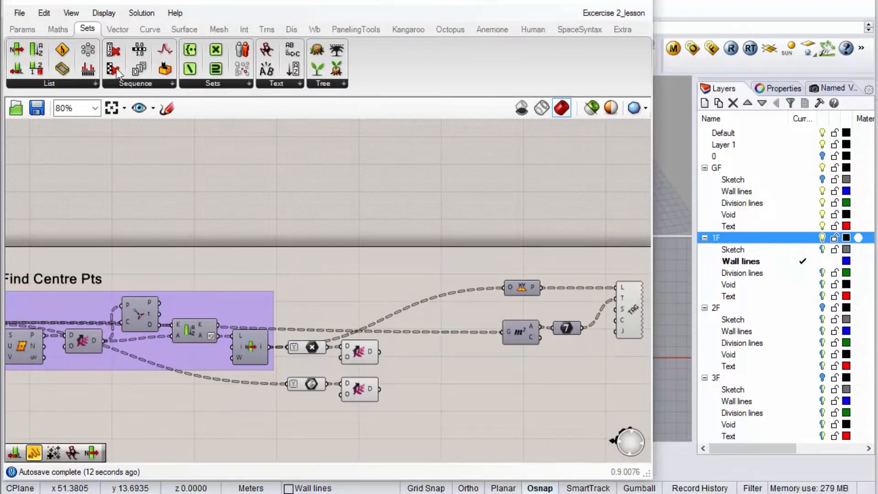
double_click(246, 199)
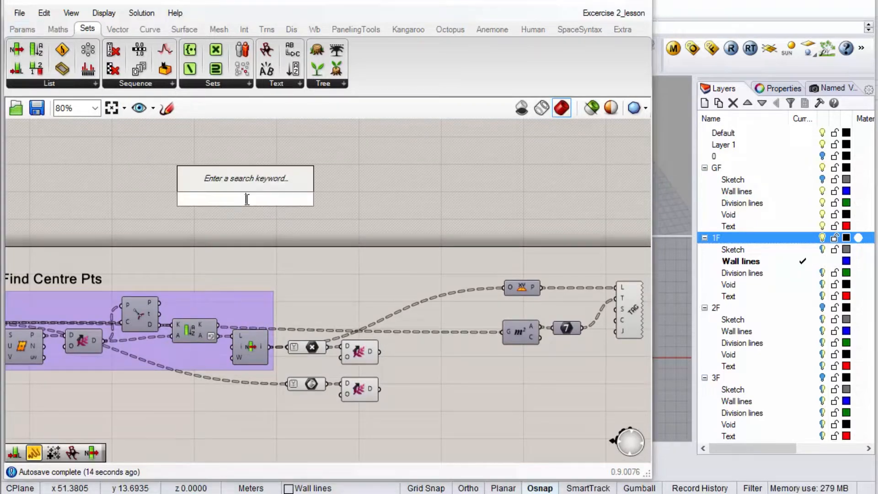
text(10)
key(Return)
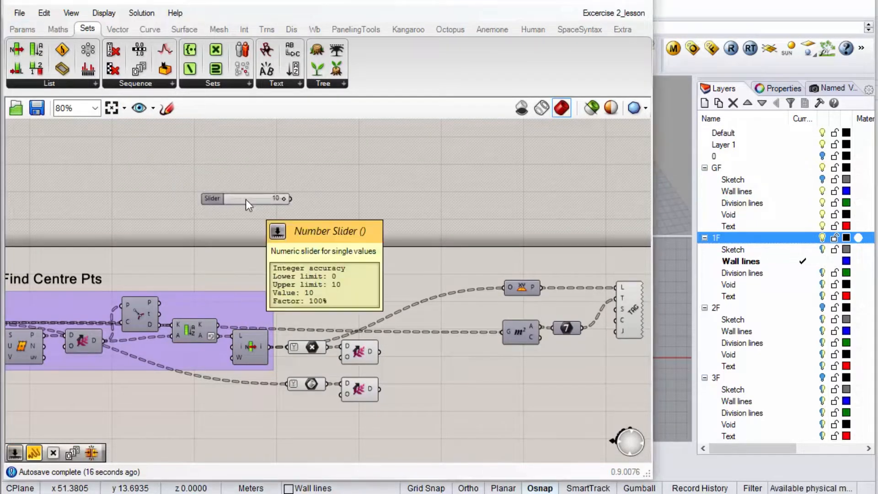
drag(245, 201, 258, 245)
scroll(277, 235, up, 2)
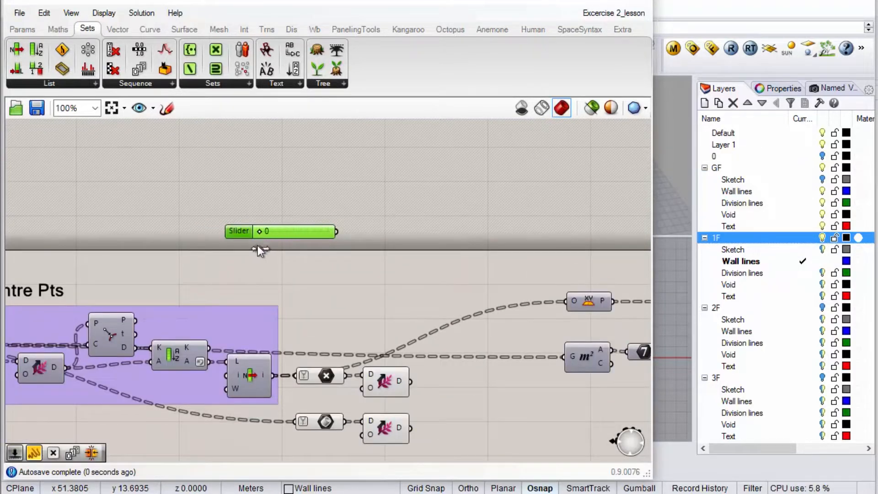
drag(259, 241, 271, 240)
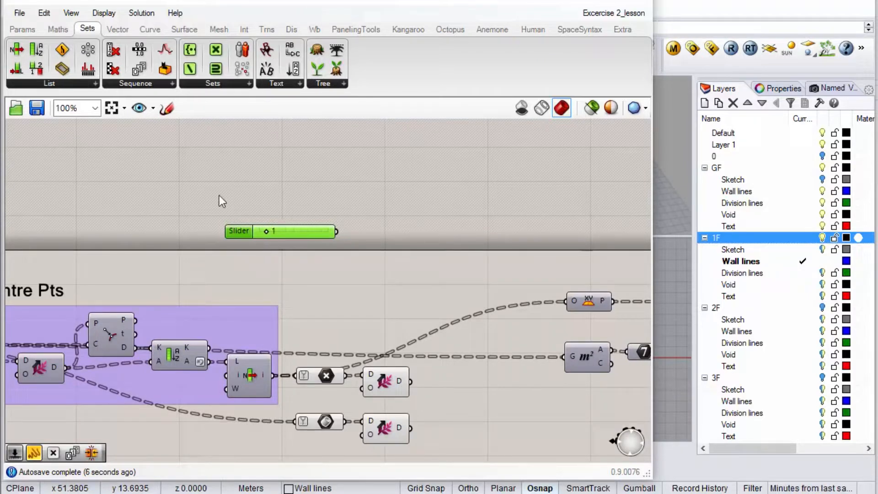
Add a Panel containing "{" and shrink it to a small box just above the number slider.
click(58, 28)
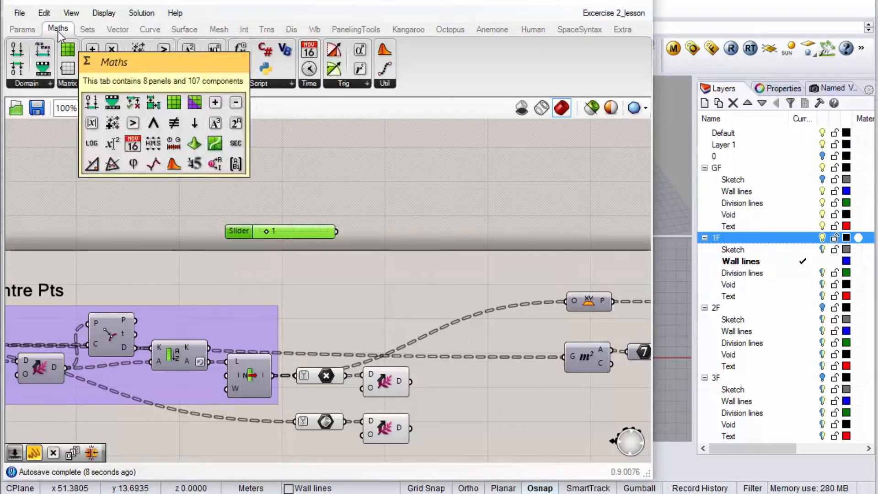
click(28, 31)
drag(194, 71, 394, 194)
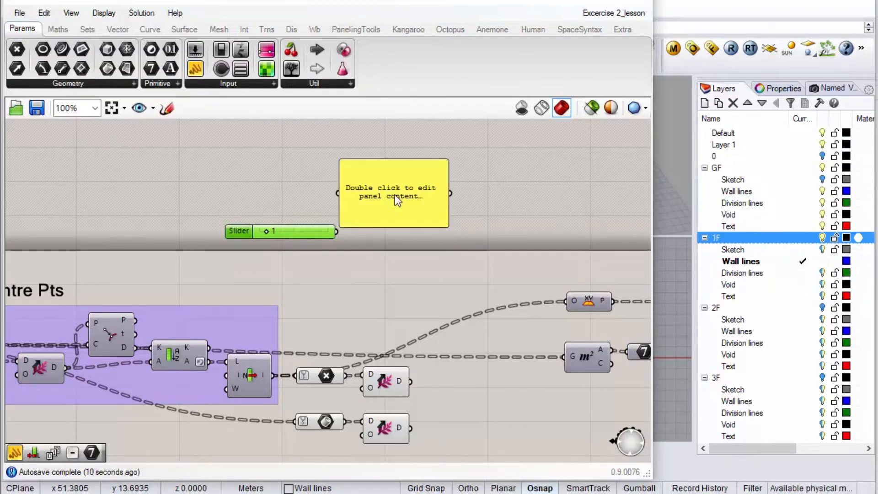
double_click(394, 194)
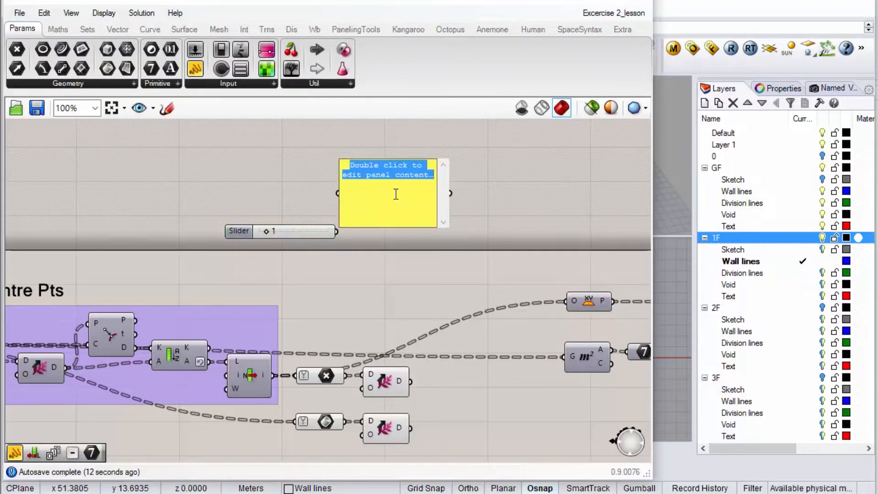
key(BackSpace)
click(497, 178)
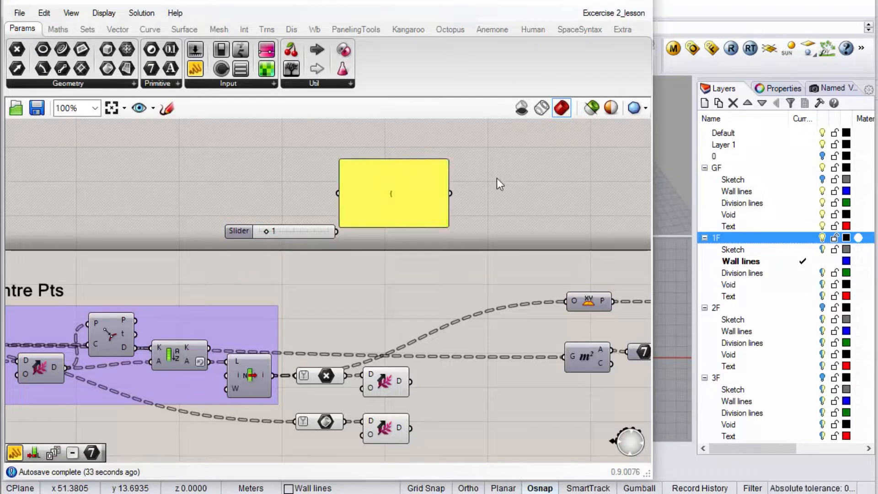
drag(449, 226, 371, 168)
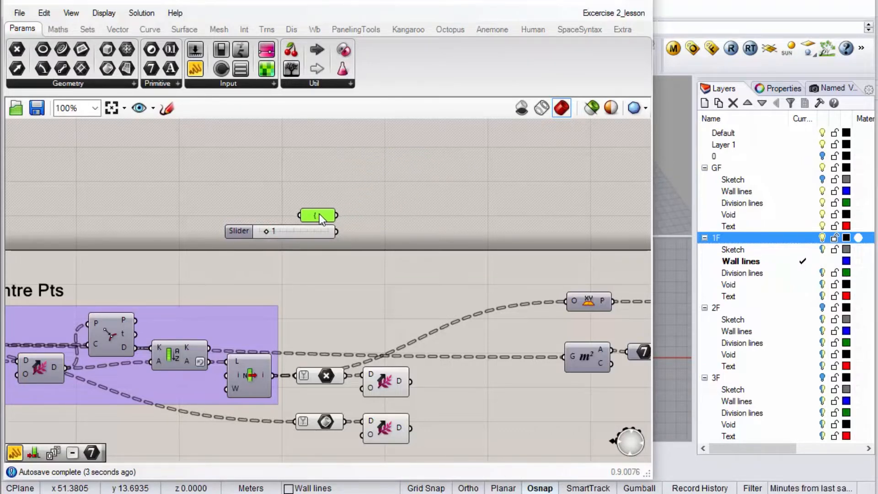
Duplicate the "{" panel, place the copy just below the slider, and set its content to "}".
alt+drag(319, 216, 330, 220)
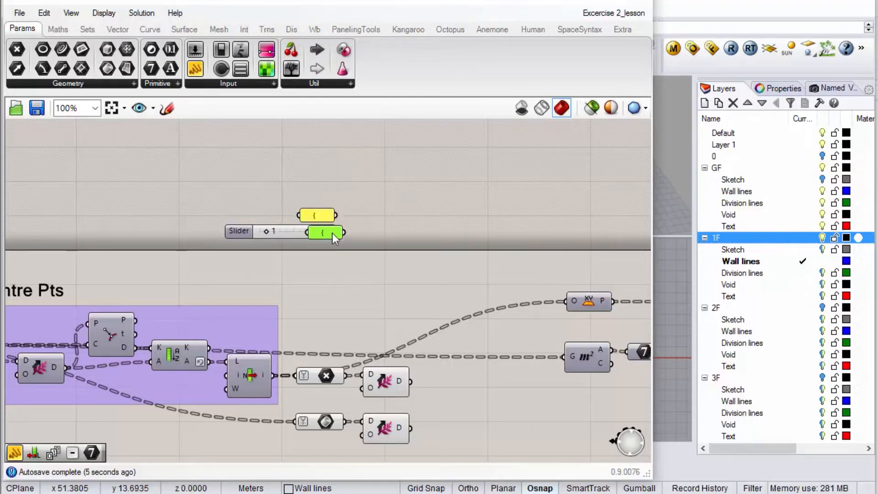
double_click(324, 248)
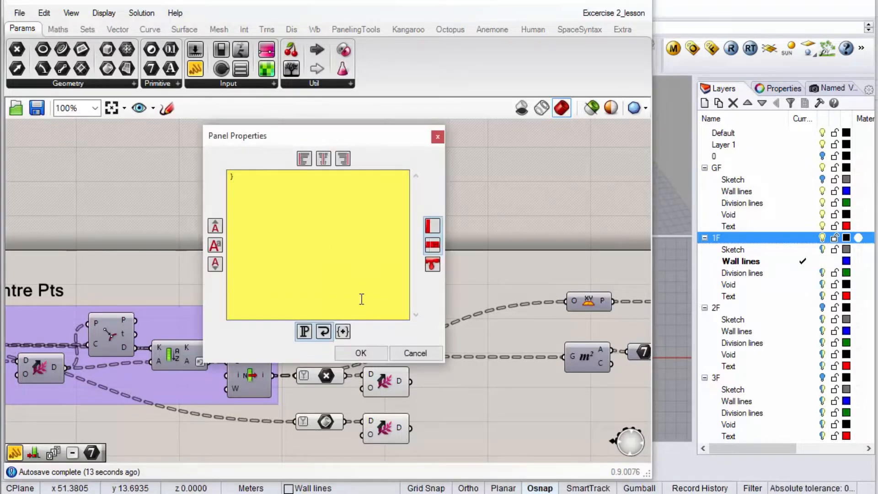
click(370, 353)
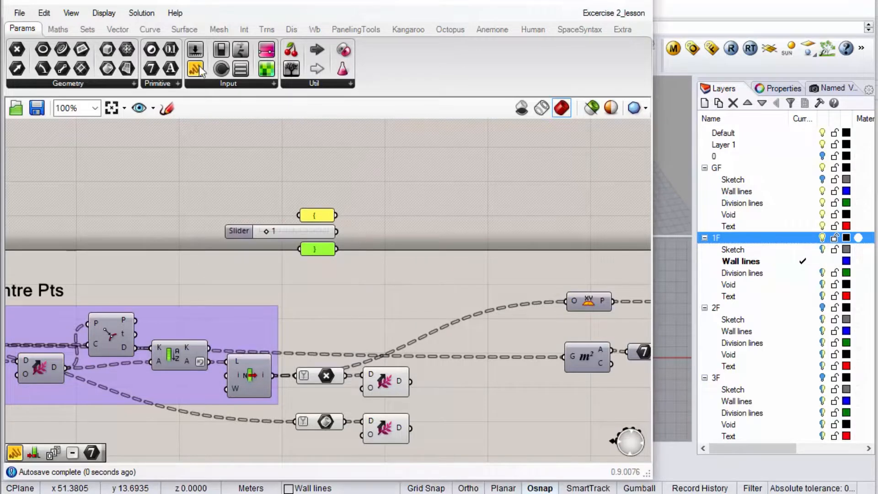
Add a Text Join component beyond the slider and panels, and flatten its text input.
click(59, 30)
click(87, 29)
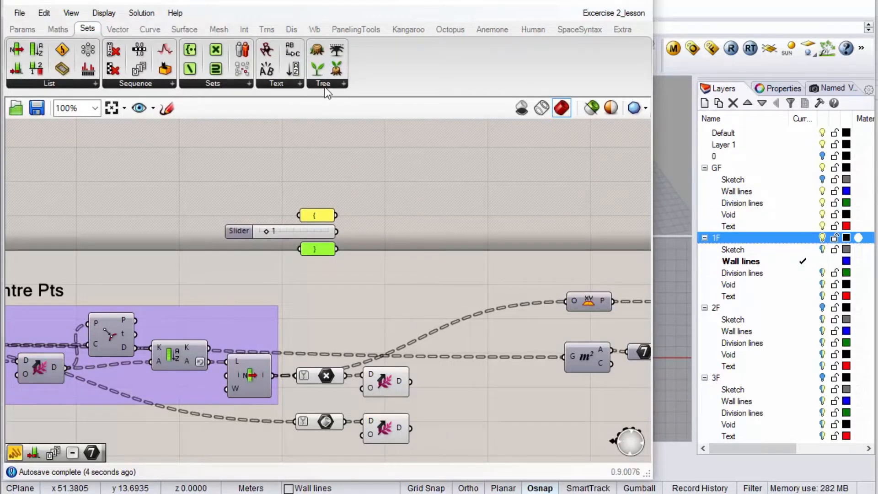
drag(271, 50, 424, 225)
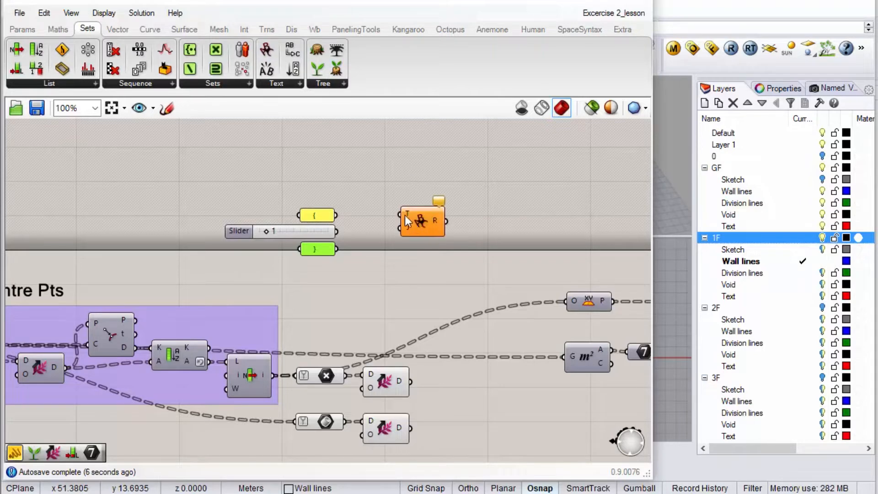
right_click(405, 213)
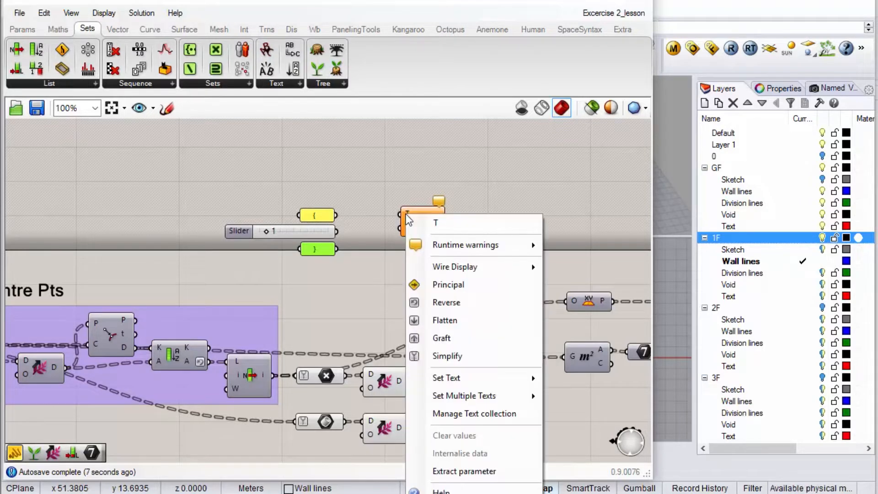
click(459, 320)
Connect the "{" panel, the slider and the "}" panel in that order to Text Join's text input, and move the component closer.
drag(336, 215, 390, 213)
drag(337, 231, 389, 226)
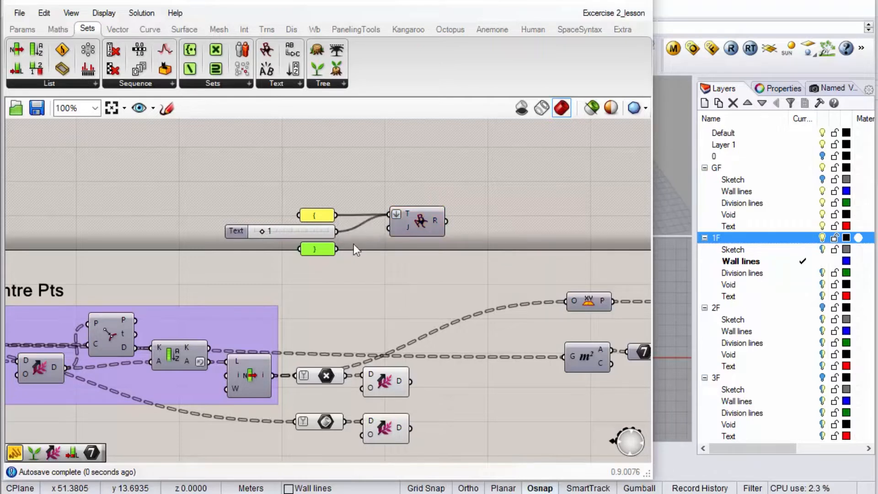
shift+drag(337, 249, 414, 220)
drag(414, 221, 383, 221)
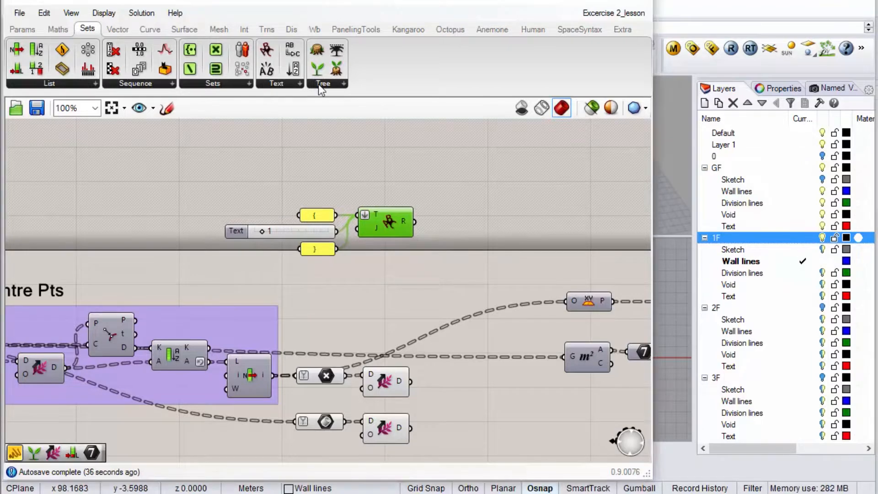
Add a Tree Branch component, feed its path from Text Join and its tree from the points' Shift Paths, and check the branch output.
click(319, 84)
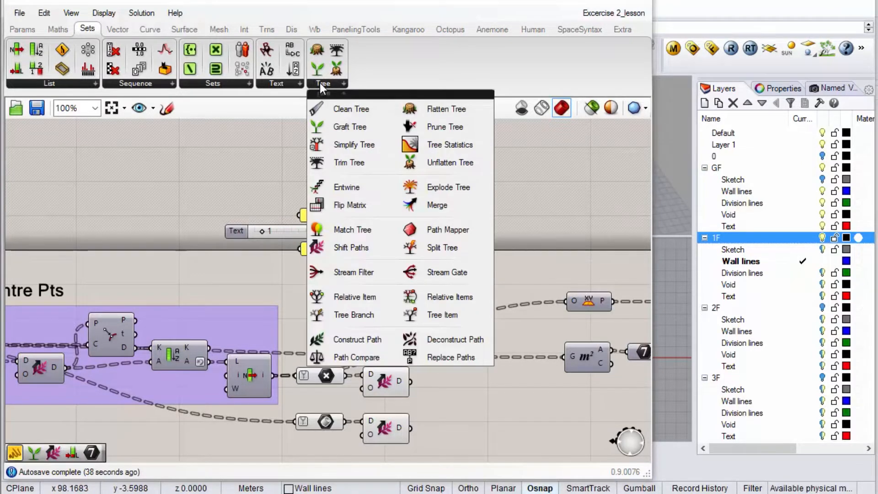
click(346, 314)
click(499, 284)
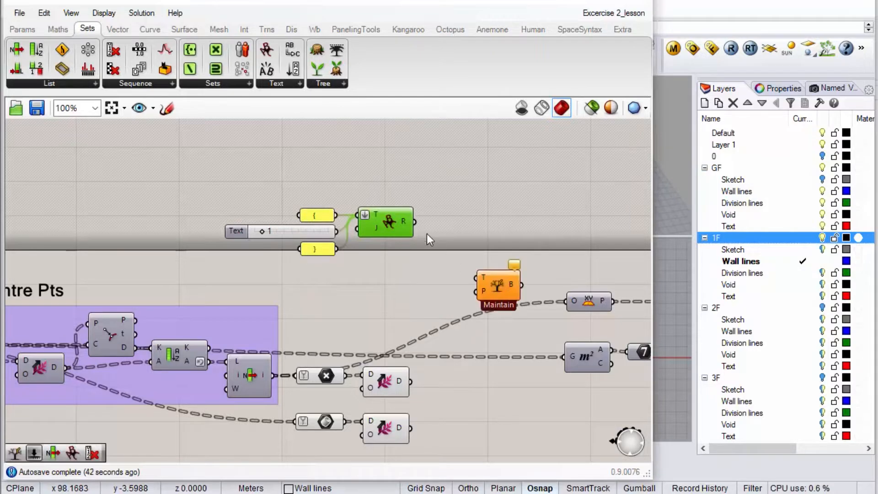
drag(416, 221, 476, 291)
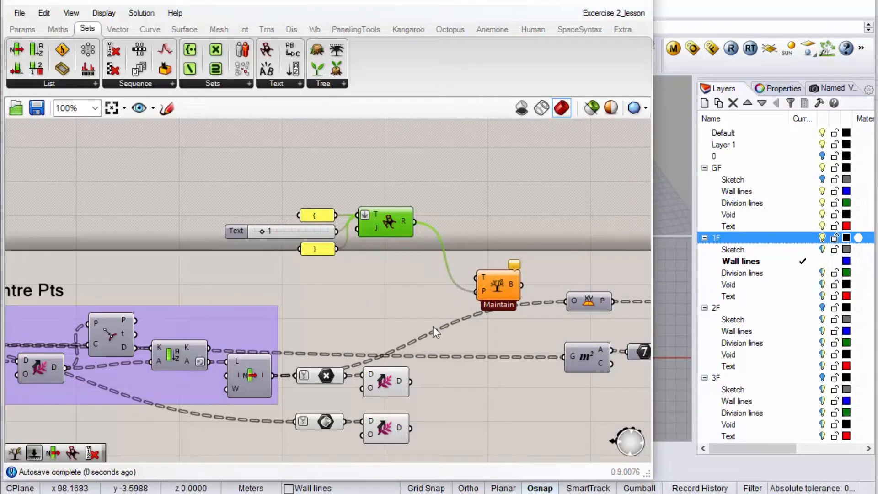
drag(413, 383, 478, 276)
mouse_move(513, 284)
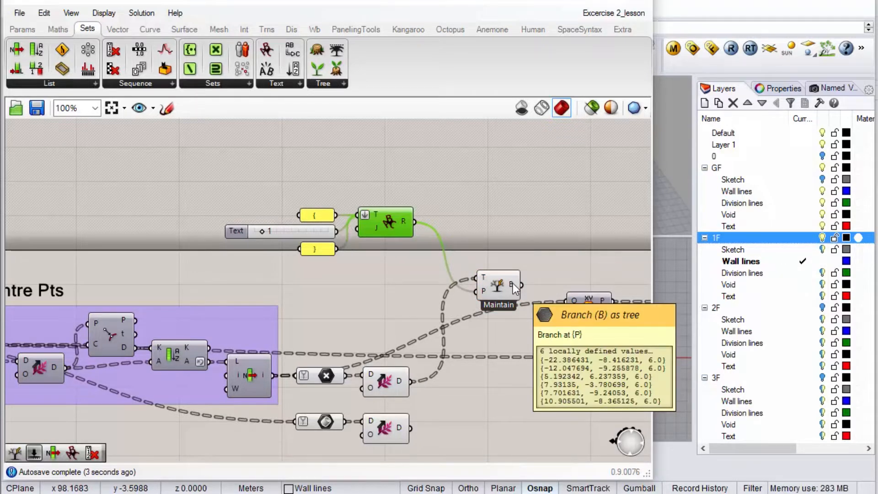
Duplicate Tree Branch for the shifted breps, wire the copy to Area, and wire the points' Tree Branch to XY Plane.
right_drag(526, 235, 375, 210)
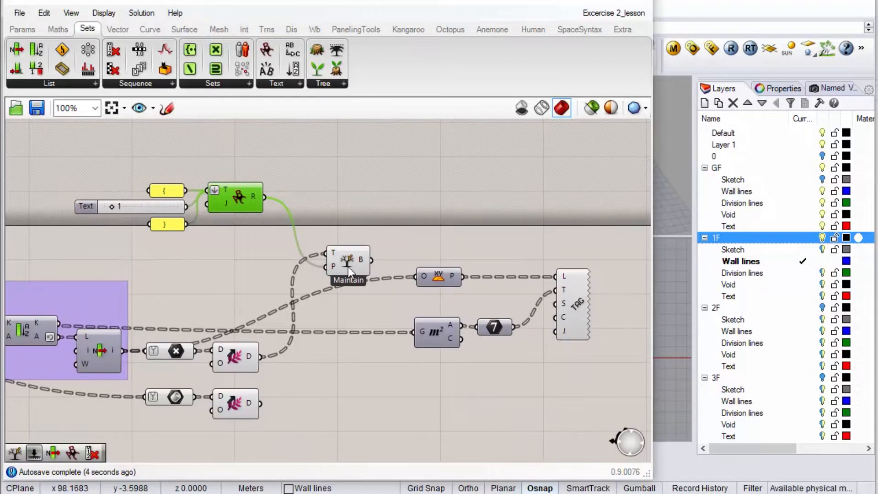
drag(347, 267, 356, 264)
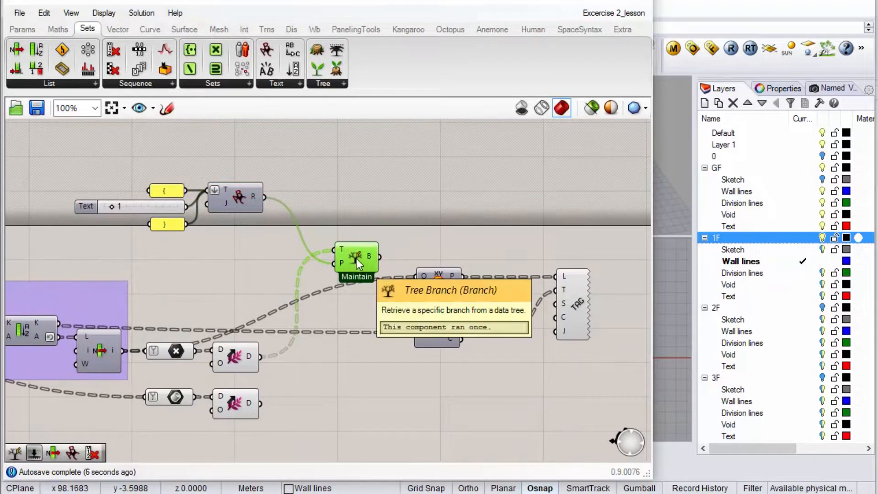
alt+drag(356, 259, 386, 319)
drag(260, 402, 348, 367)
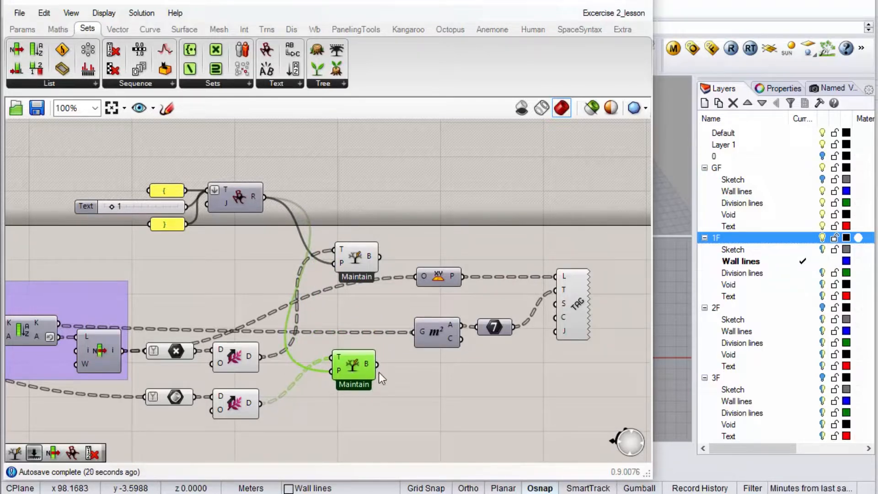
drag(376, 365, 413, 333)
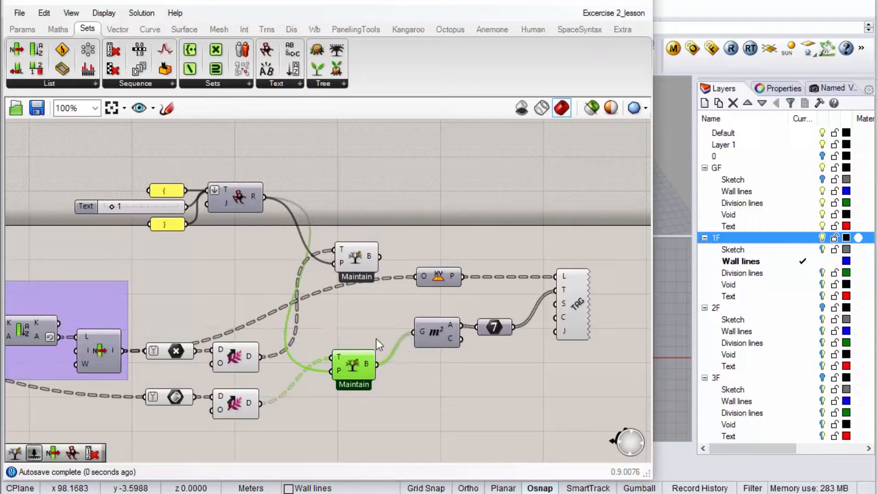
drag(383, 255, 360, 271)
Narrow the Grasshopper window to reveal the model, and turn off preview for the Point, Brep and both Shift Paths components.
drag(652, 187, 473, 188)
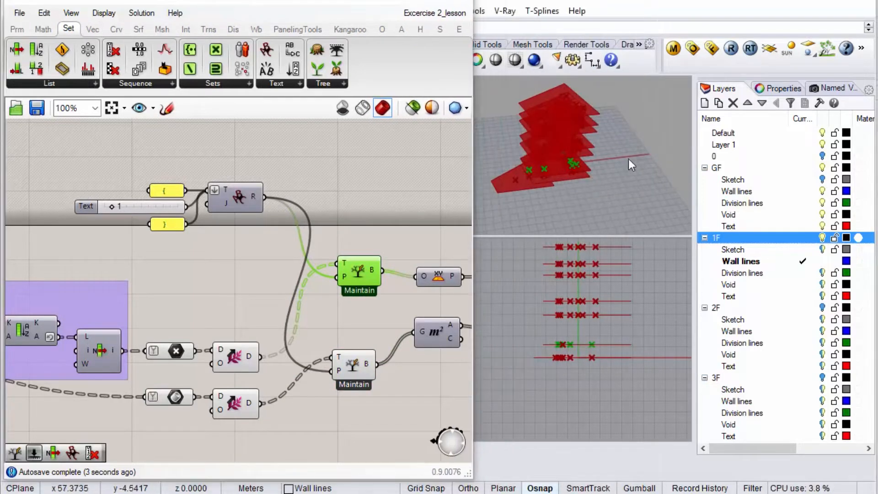
click(412, 229)
scroll(412, 229, down, 2)
scroll(389, 246, down, 2)
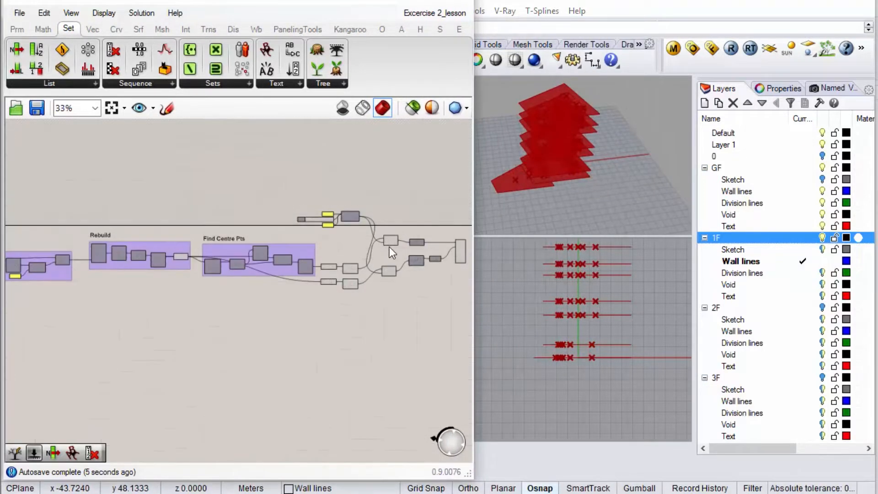
scroll(389, 246, up, 3)
drag(351, 242, 199, 386)
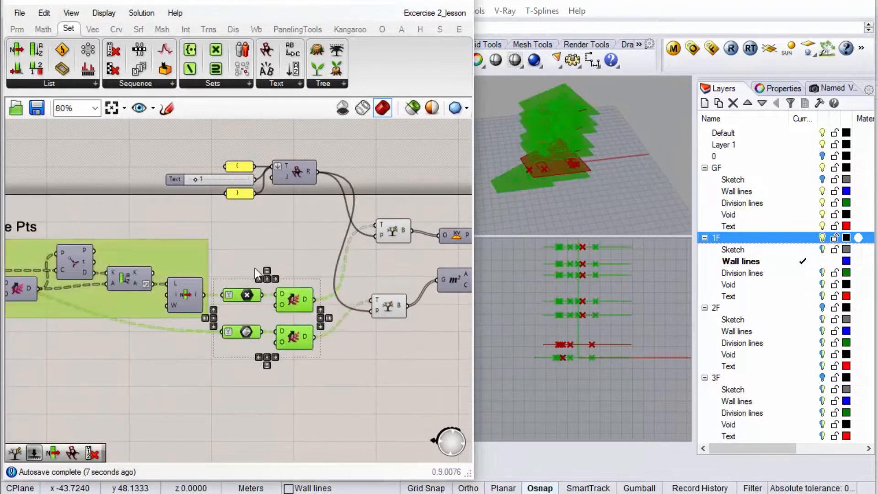
right_click(270, 251)
click(350, 284)
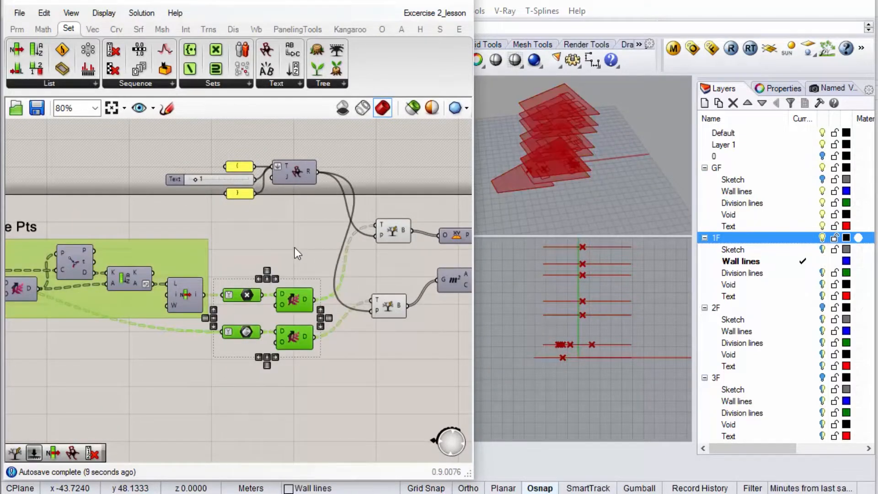
Turn off preview for the components at the end of the Rebuild group and start of the Find Centre Pts group.
click(295, 248)
scroll(361, 303, down, 6)
scroll(282, 275, up, 4)
drag(303, 268, 250, 387)
right_click(273, 256)
click(328, 287)
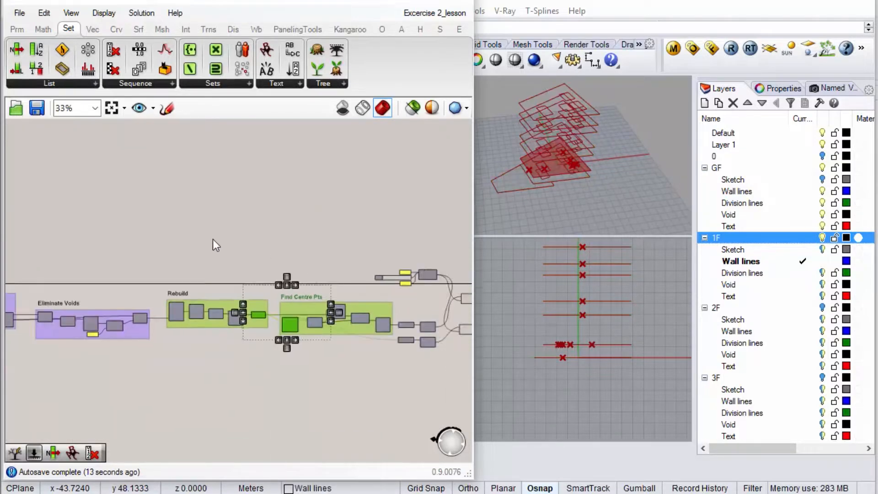
scroll(289, 265, down, 3)
scroll(298, 259, up, 5)
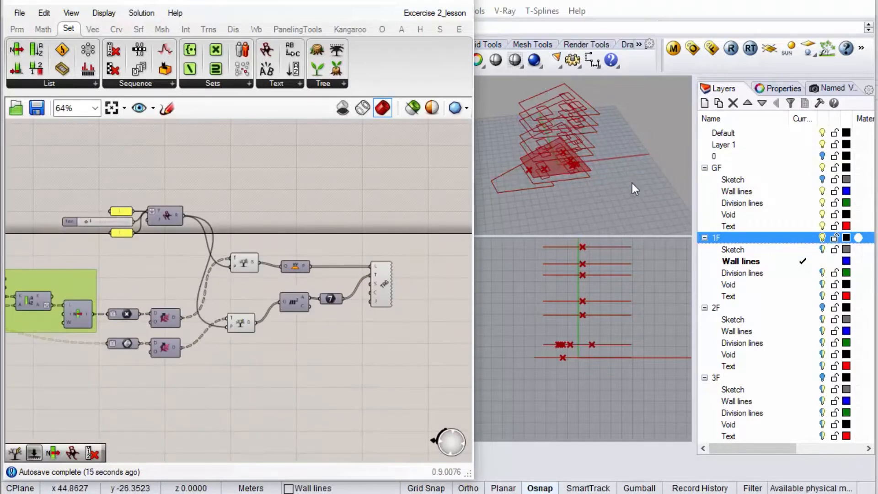
Enlarge the Perspective viewport by narrowing the layers panel and shrinking the lower viewport, and frame the stacked floors.
drag(695, 160, 830, 162)
right_drag(710, 164, 703, 166)
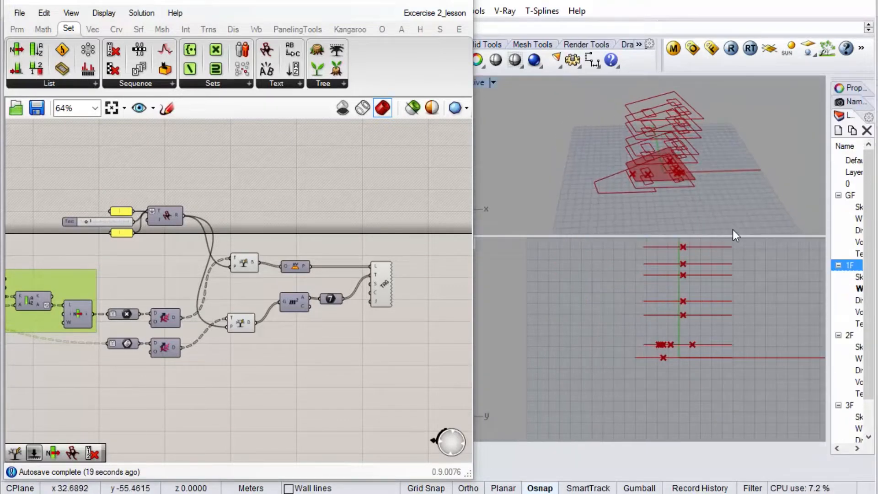
drag(743, 236, 747, 388)
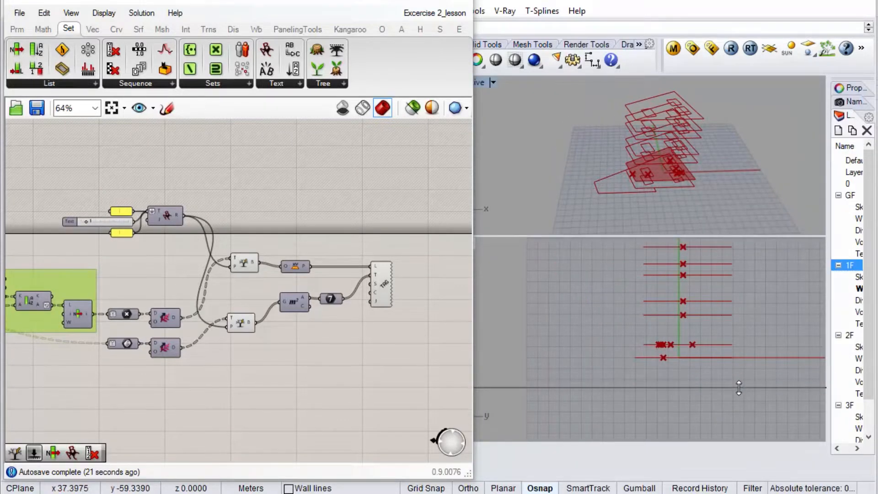
right_drag(759, 241, 695, 204)
scroll(696, 204, up, 5)
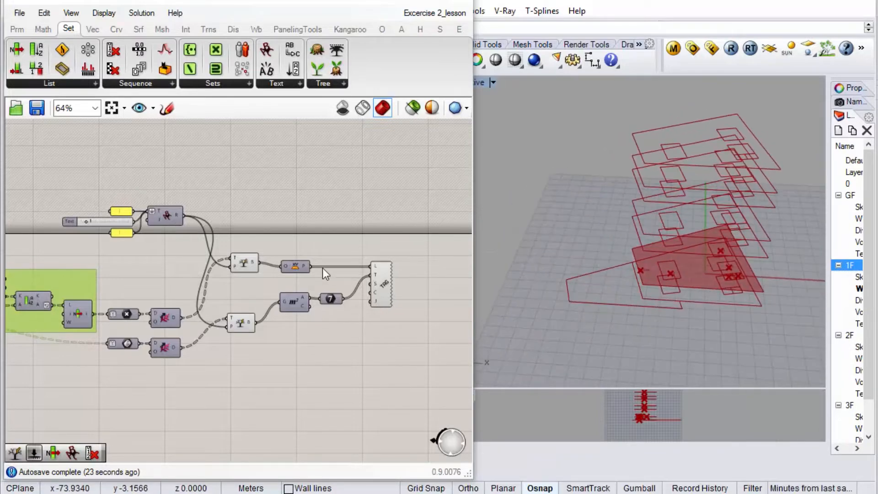
scroll(728, 232, down, 3)
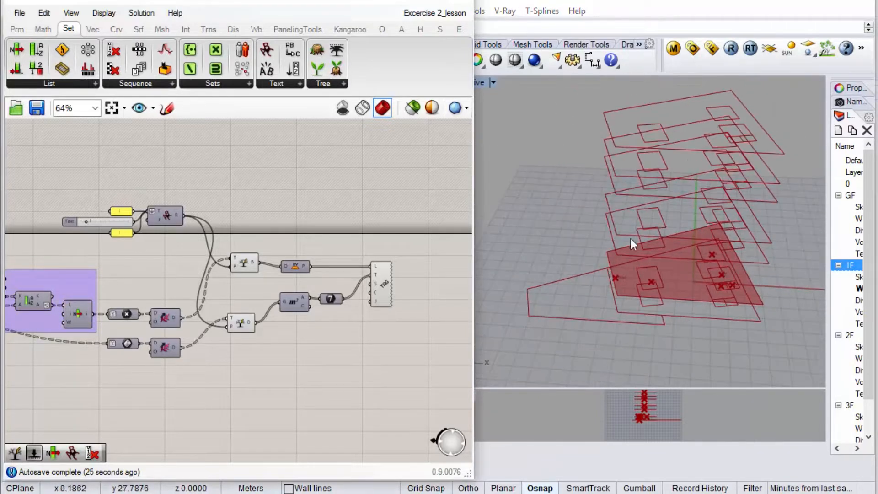
Move the Grasshopper window off the GF viewport, frame the area tags there, and set the floor slider to 0.
scroll(78, 218, up, 5)
mouse_move(92, 229)
mouse_down()
mouse_move(77, 232)
mouse_move(147, 235)
mouse_move(83, 232)
mouse_up()
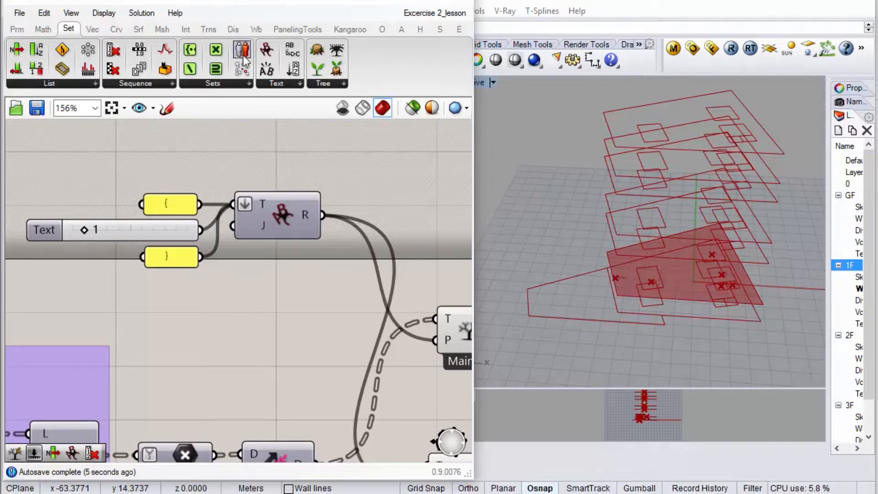
drag(331, 4, 760, 17)
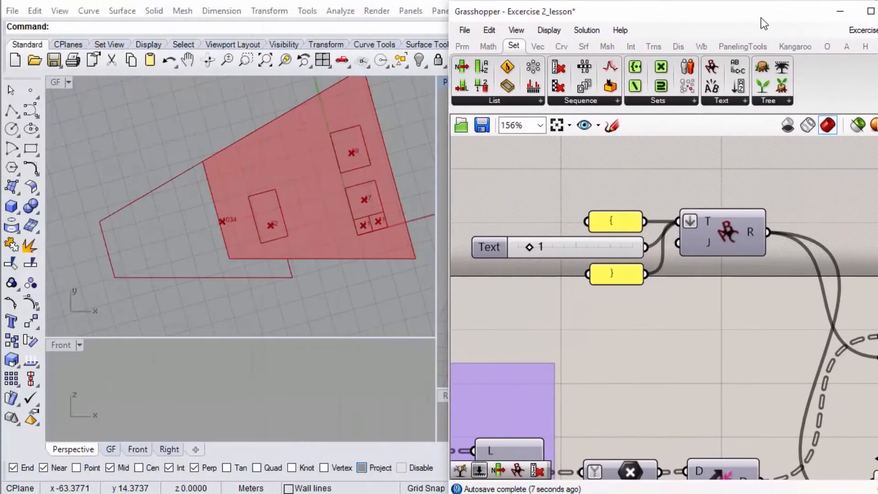
right_drag(395, 138, 356, 140)
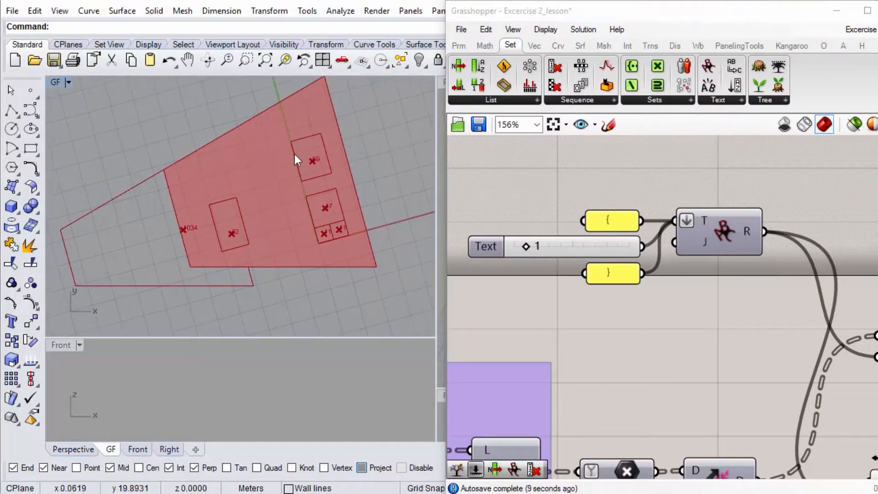
scroll(295, 155, up, 3)
drag(524, 249, 514, 254)
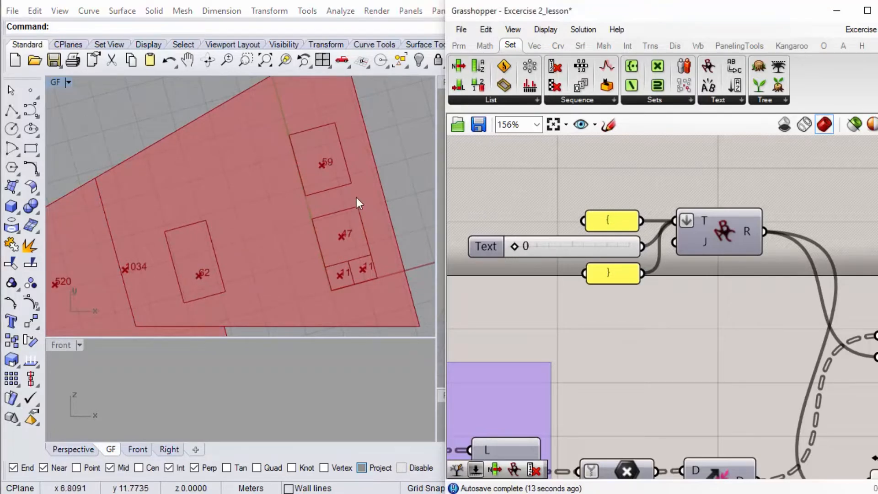
Fit the whole ground floor in the GF viewport and move the Grasshopper window aside to uncover the Perspective viewport.
scroll(356, 198, down, 3)
mouse_move(516, 249)
mouse_down()
mouse_move(526, 248)
mouse_move(518, 249)
mouse_up()
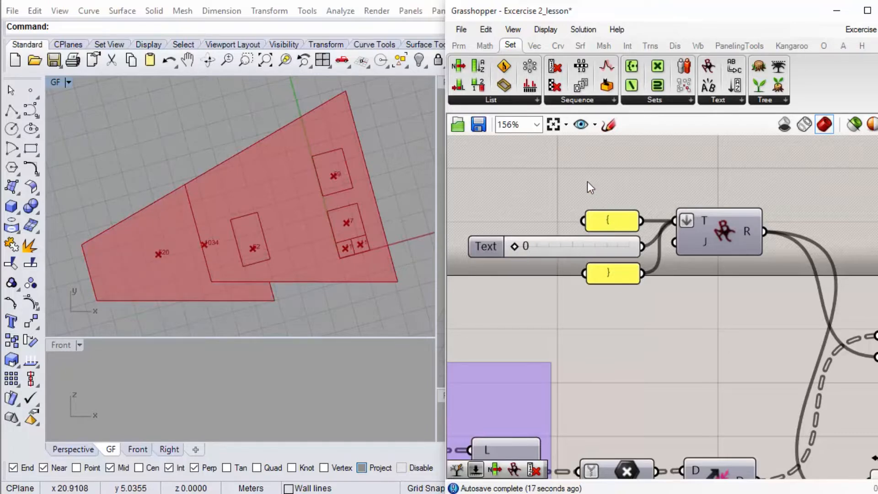
scroll(548, 204, down, 5)
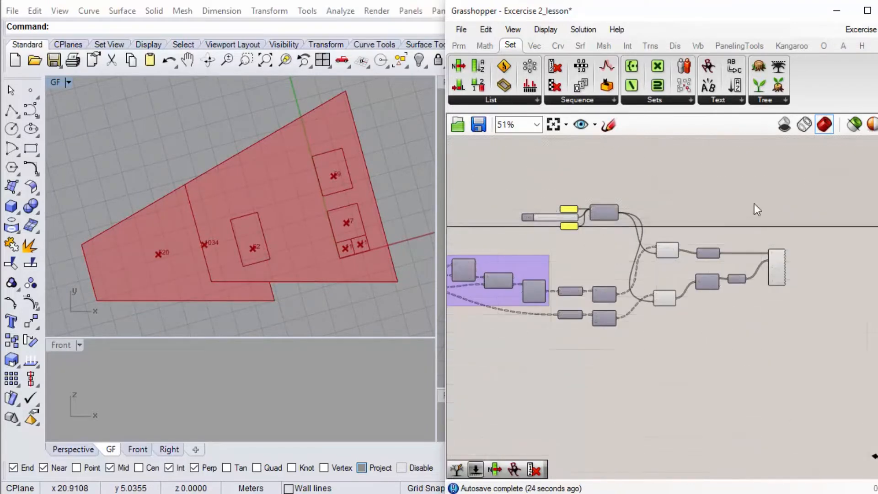
drag(803, 19, 345, 1)
Delete all the stacked floors above the ground floor in the Perspective viewport, keeping only the ground floor outline.
right_drag(580, 201, 753, 166)
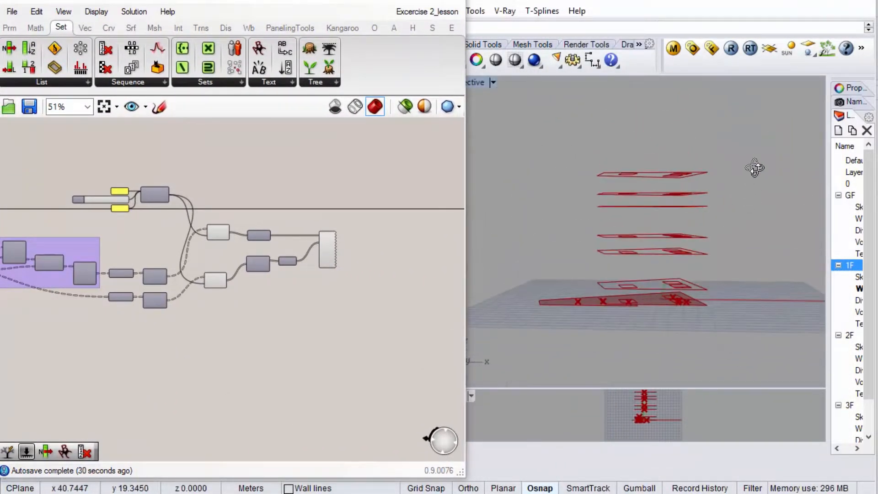
drag(741, 126, 583, 289)
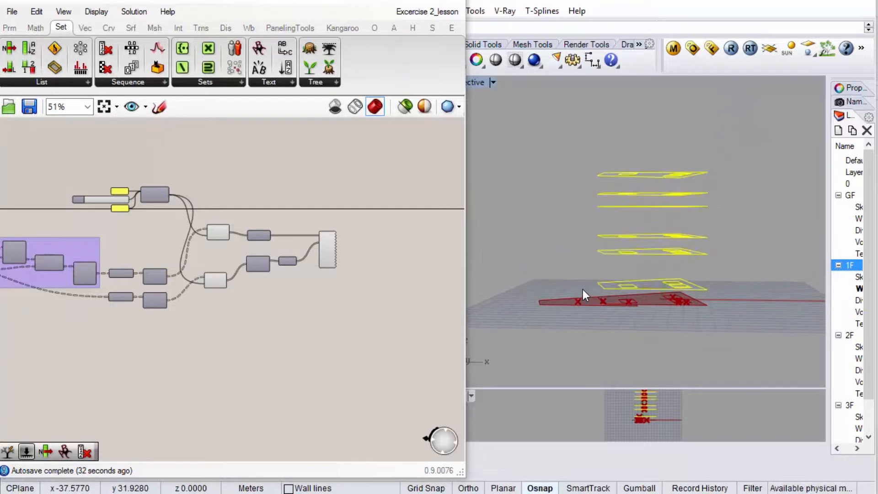
key(Delete)
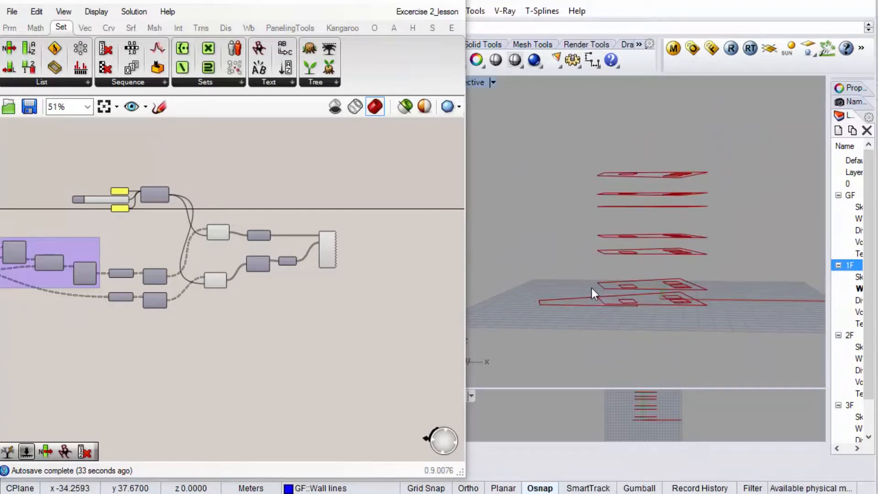
right_drag(676, 221, 696, 246)
scroll(602, 226, up, 2)
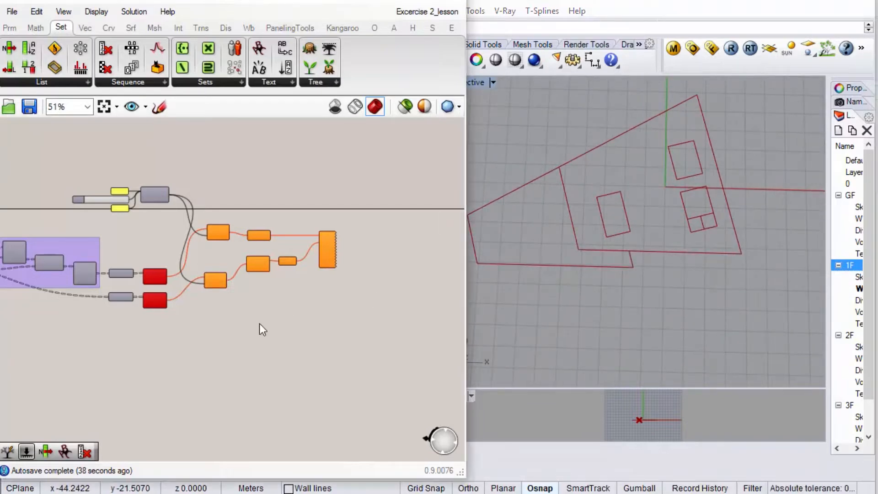
Check the data at the Point and Shift Paths components, and move both Shift Paths components lower on the canvas.
scroll(260, 323, up, 5)
mouse_move(163, 284)
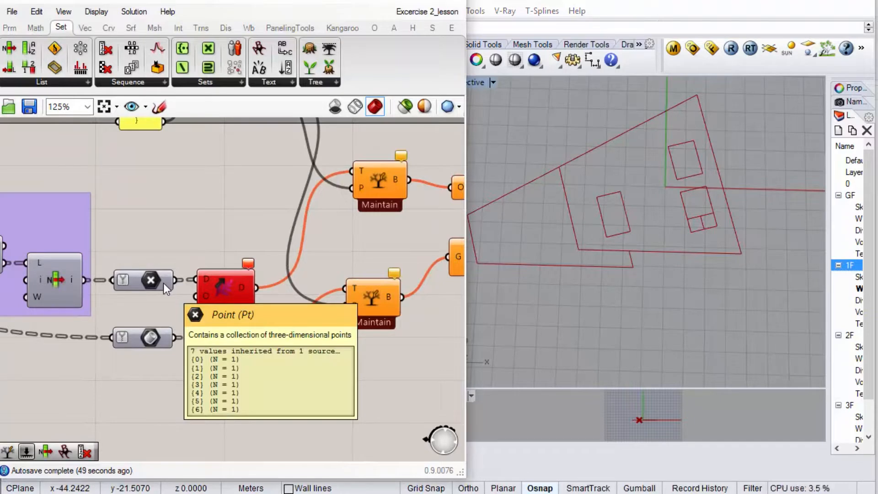
mouse_move(243, 286)
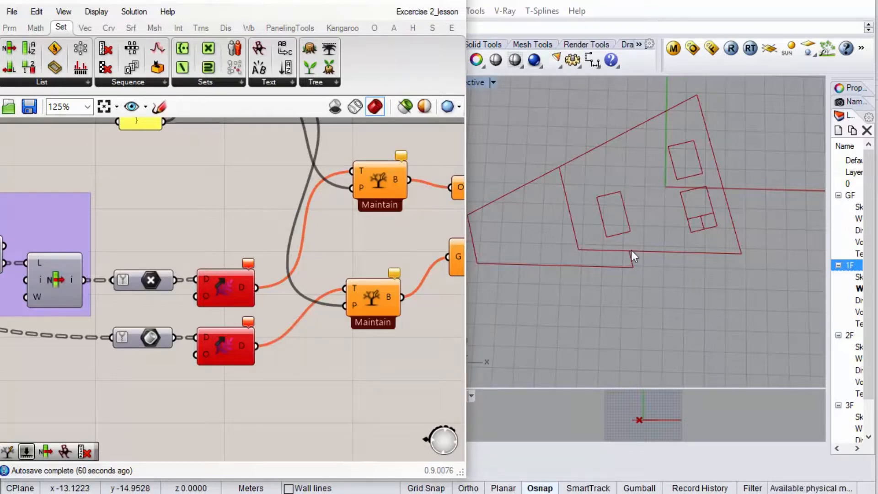
right_drag(703, 279, 708, 209)
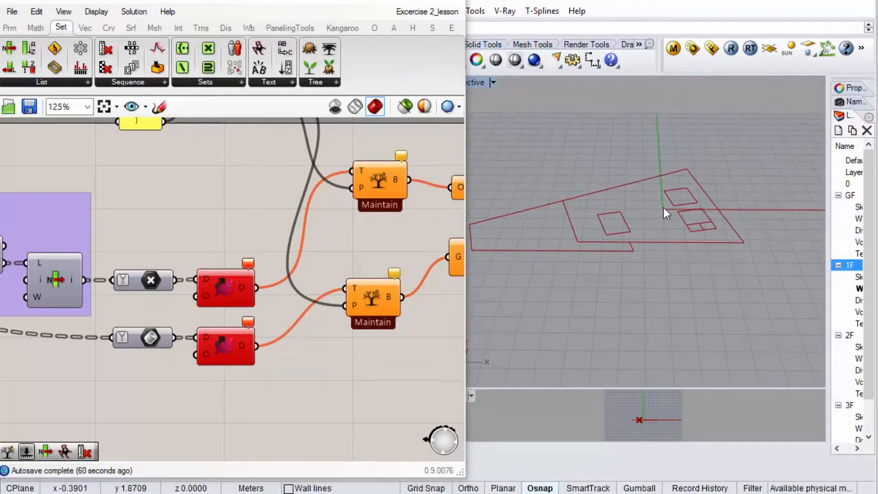
right_drag(331, 232, 294, 192)
drag(270, 359, 192, 284)
click(287, 362)
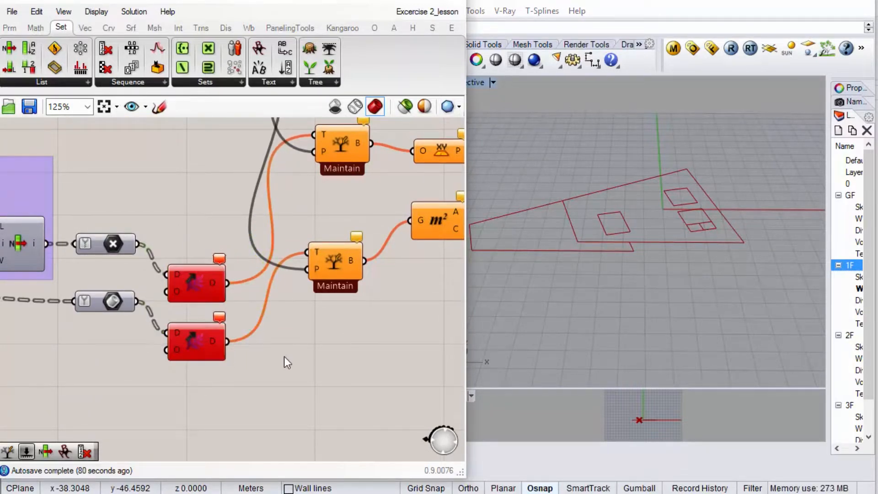
Lower the Brep and its Shift Paths, and move the Tree Branch, Area and text tag components away to make room beside Shift Paths.
drag(198, 386, 101, 367)
scroll(101, 367, down, 4)
drag(392, 212, 278, 303)
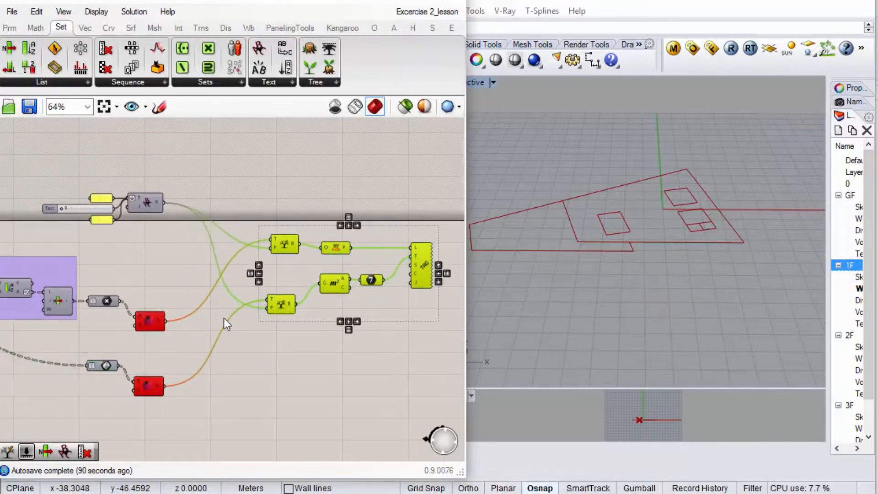
scroll(100, 311, up, 4)
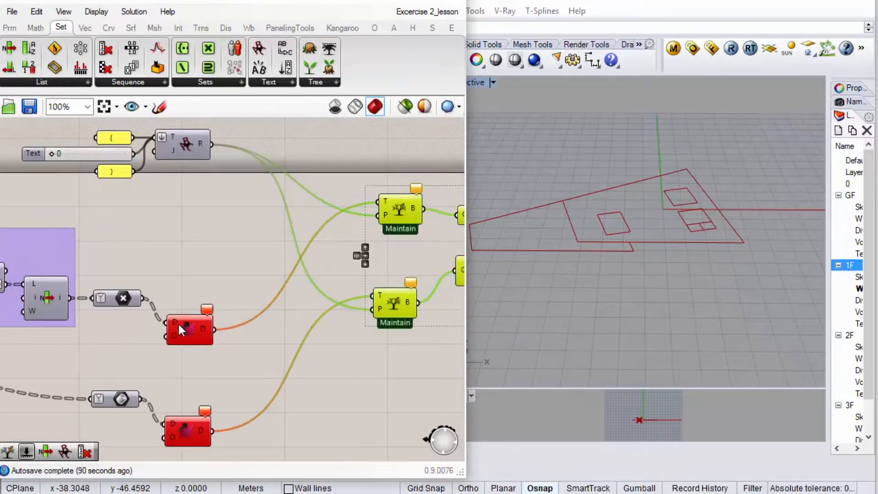
drag(192, 331, 183, 331)
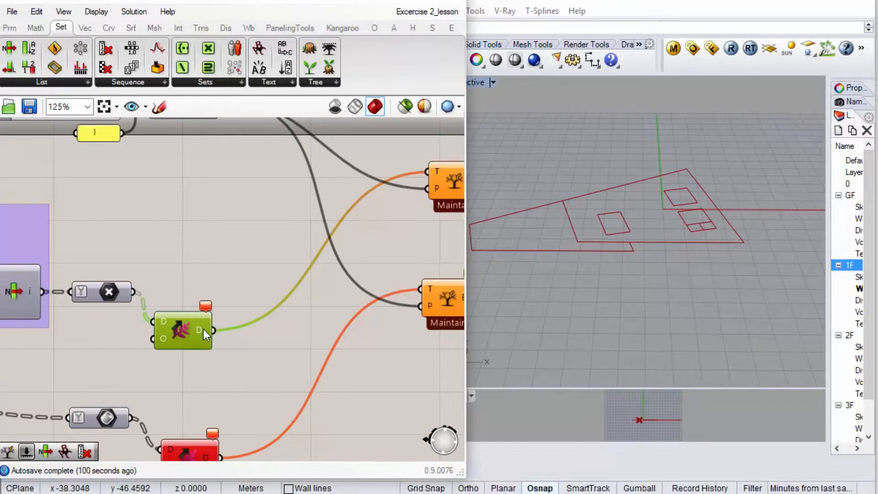
mouse_move(203, 329)
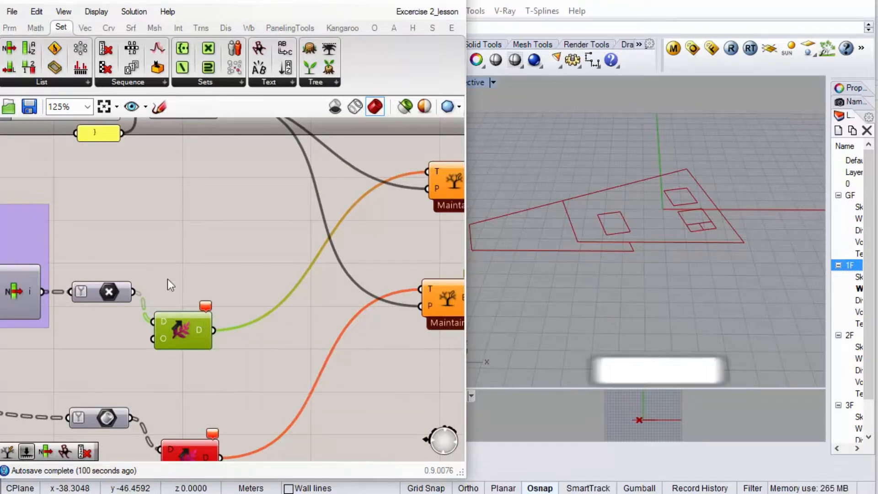
Add a Null Item component beside the points' Shift Paths and feed it that component's output.
click(69, 83)
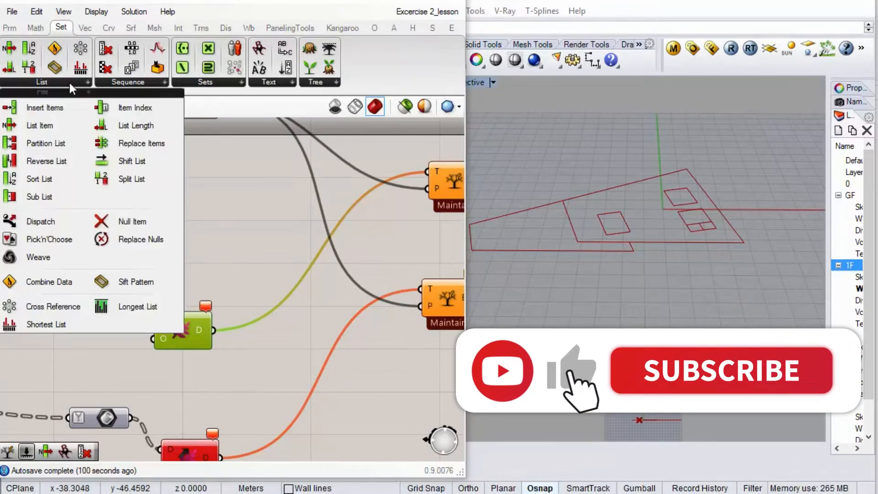
drag(139, 223, 215, 330)
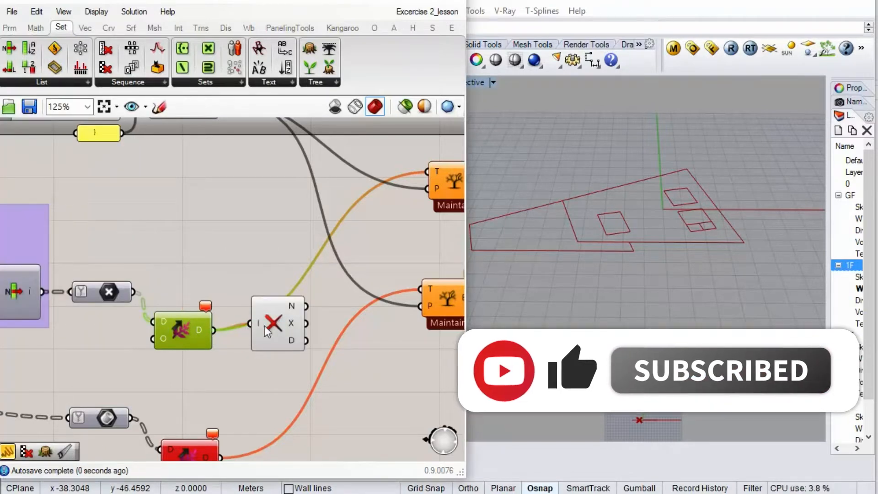
drag(278, 326, 268, 331)
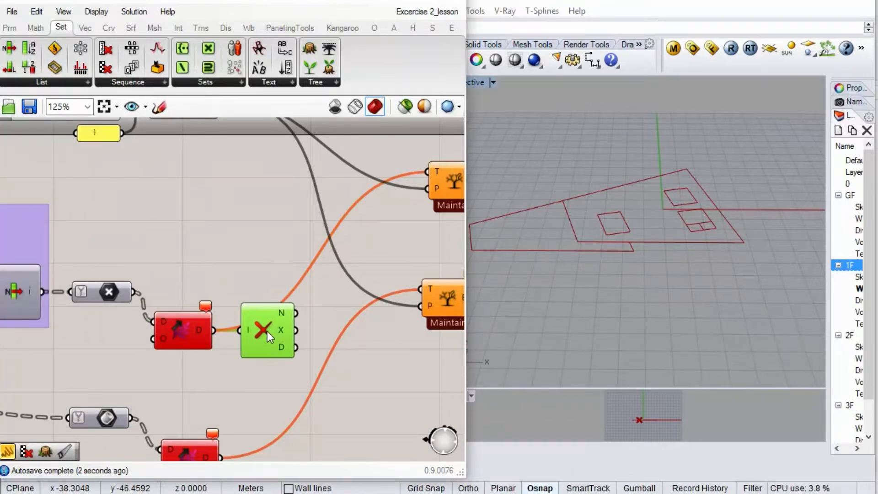
mouse_move(285, 314)
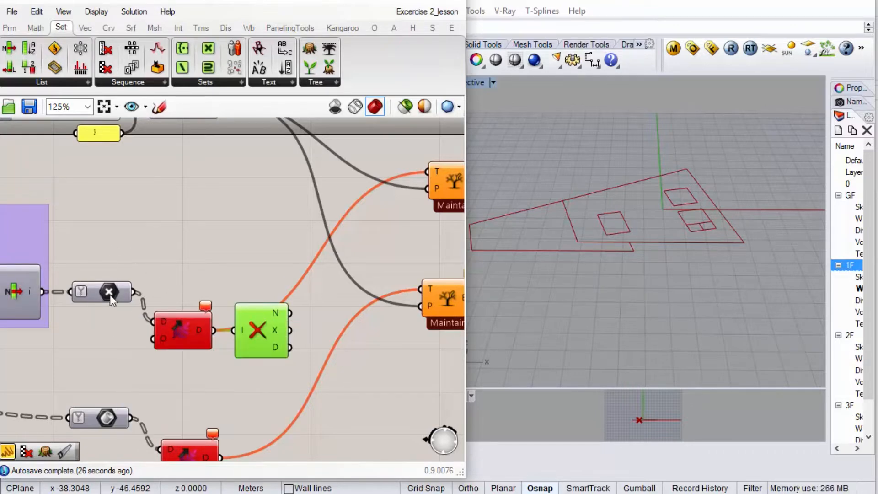
Add a Cull Pattern component, connect the Point component to its list input and flatten that input.
drag(100, 71, 299, 264)
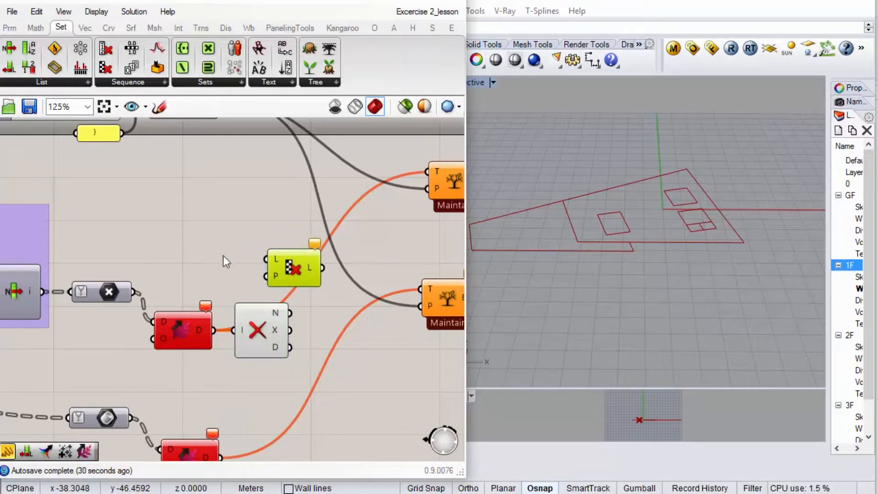
mouse_move(130, 290)
drag(129, 289, 266, 259)
right_click(275, 259)
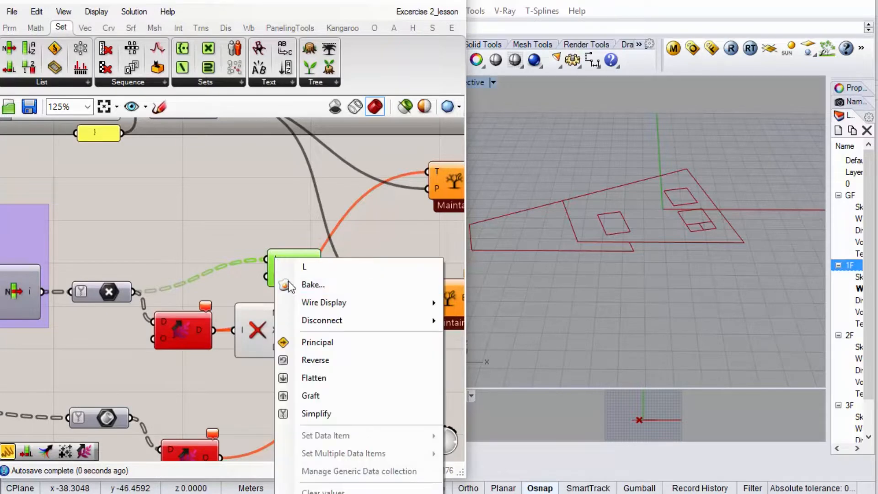
click(322, 378)
mouse_move(315, 267)
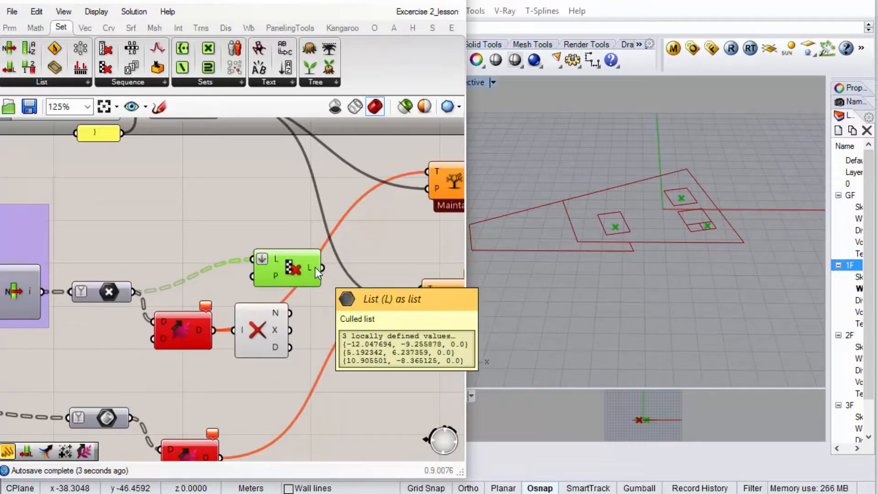
Move Cull Pattern clear of Null Item and use the Null Item N output as its pattern, checking the culled list.
drag(304, 267, 343, 277)
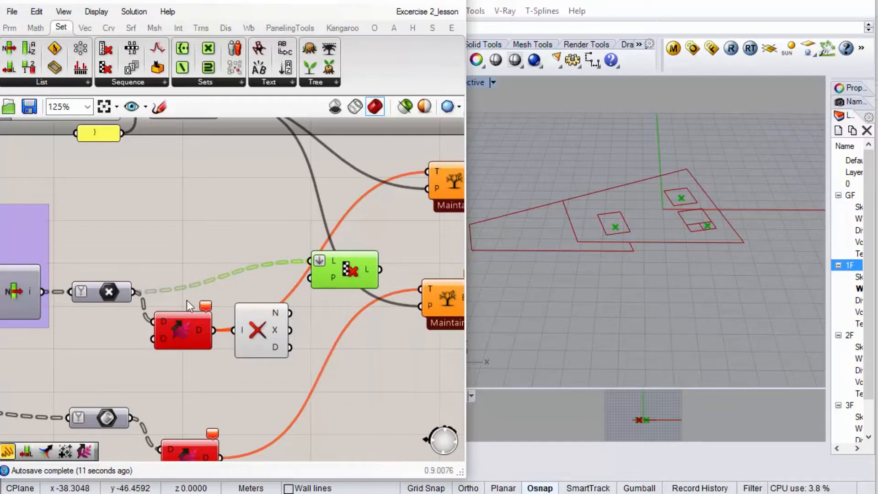
drag(288, 314, 353, 281)
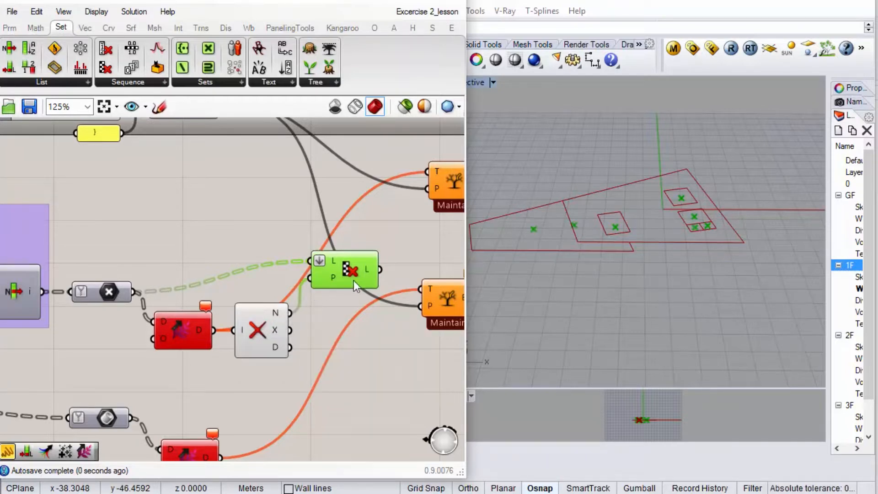
mouse_move(366, 268)
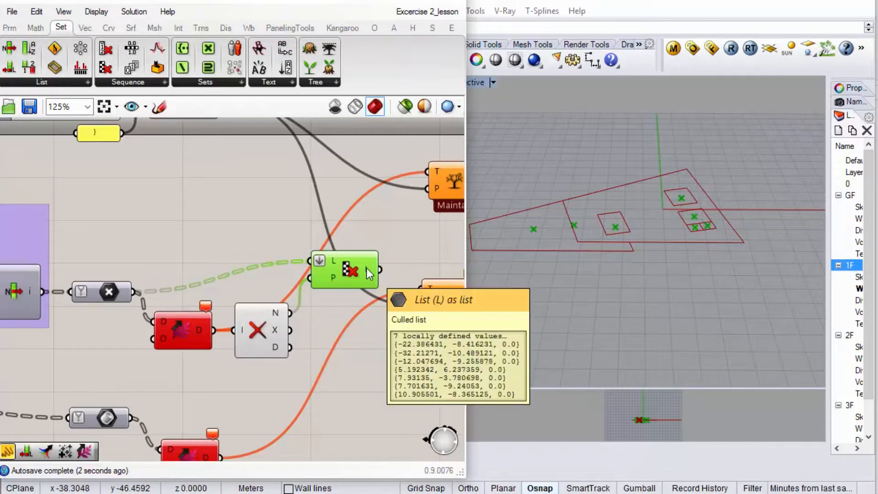
Move the Tree Branch, Area and text tag components farther away to leave space after Cull Pattern.
scroll(220, 273, down, 2)
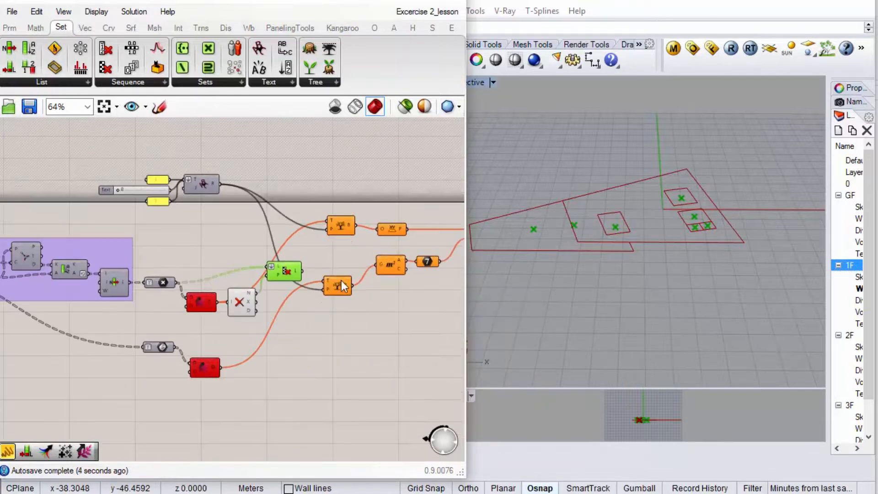
scroll(245, 282, down, 2)
drag(436, 217, 303, 320)
scroll(301, 285, up, 3)
right_drag(300, 285, 380, 270)
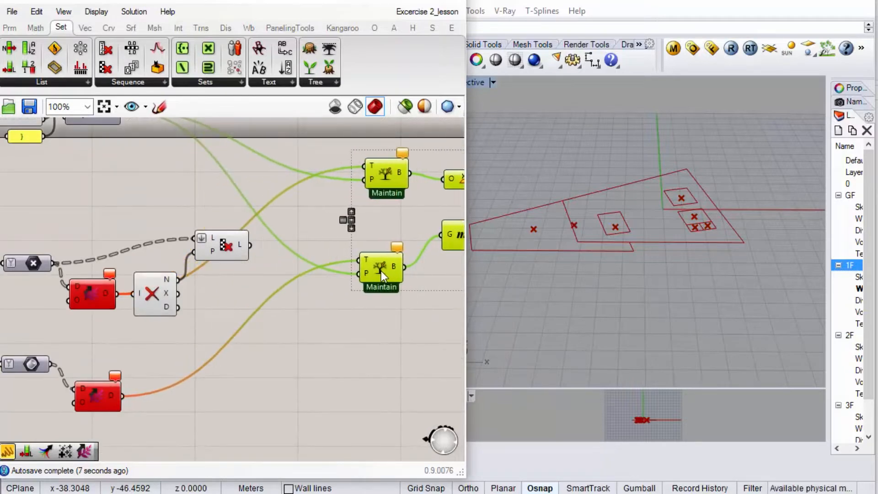
Place a Merge component between Cull Pattern and the Tree Branch components.
click(328, 90)
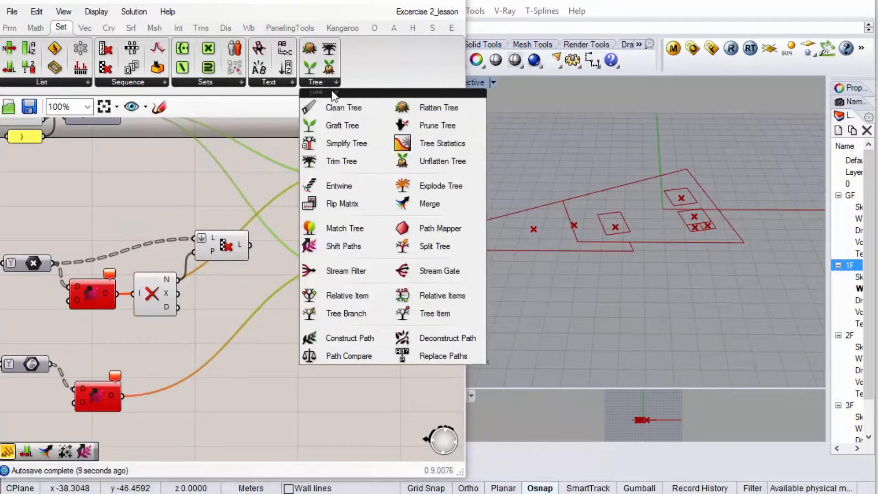
click(427, 217)
click(320, 277)
scroll(281, 285, up, 2)
drag(349, 278, 313, 238)
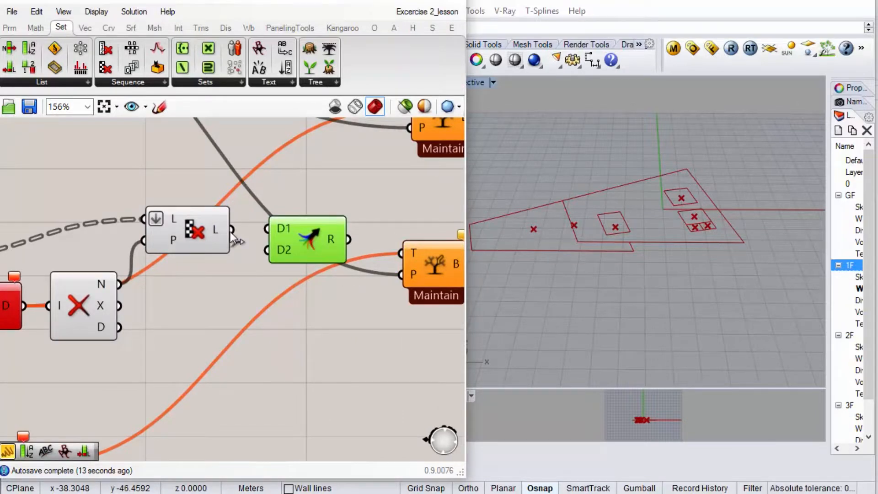
Connect the Cull Pattern output to Merge D1 and the points' Shift Paths output to Merge D2, checking the merged data.
drag(240, 232, 265, 221)
drag(262, 261, 28, 314)
drag(320, 235, 311, 246)
scroll(353, 252, down, 2)
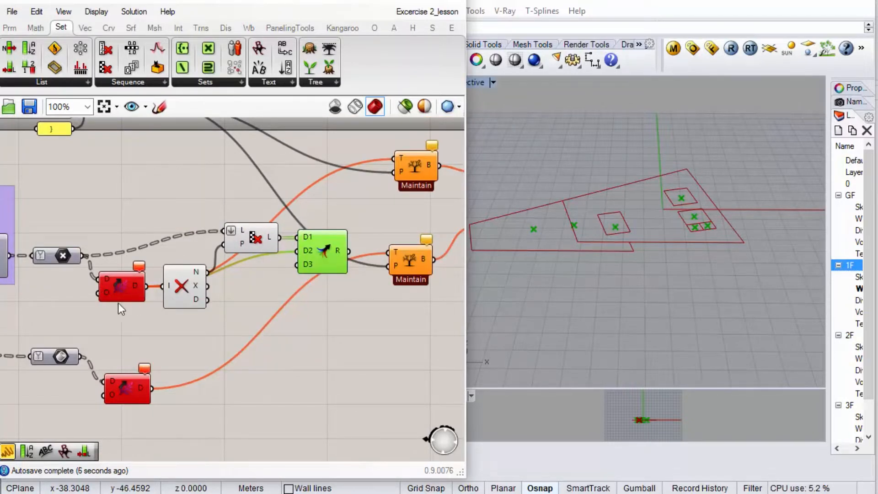
mouse_move(106, 281)
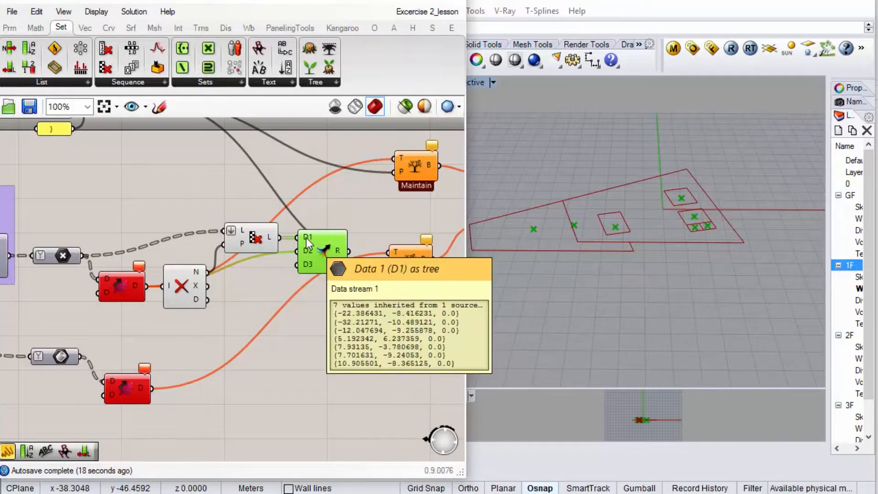
mouse_move(338, 249)
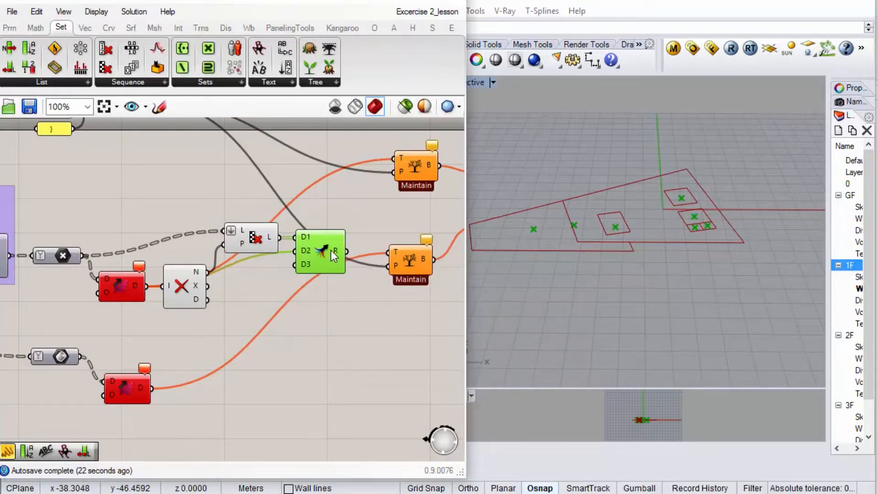
scroll(369, 247, down, 2)
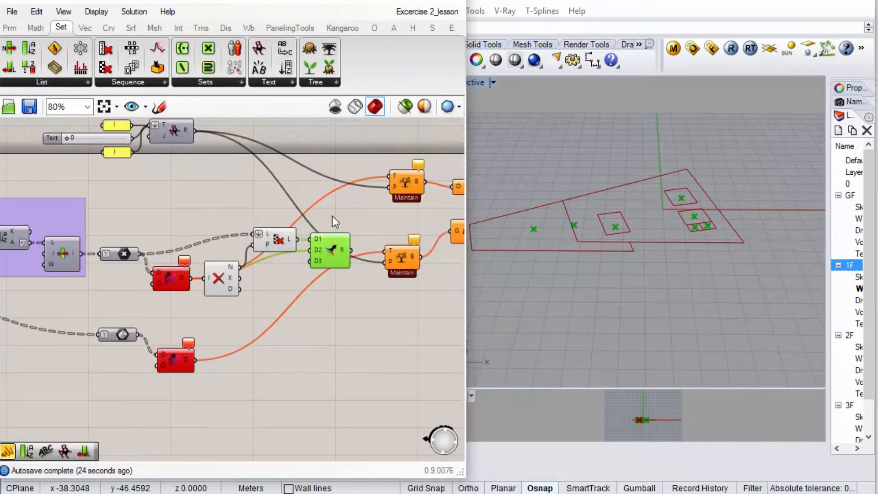
Duplicate the Null Item, Cull Pattern and Merge components and place the copies beside the geometry branch's Shift Paths.
drag(345, 210, 206, 300)
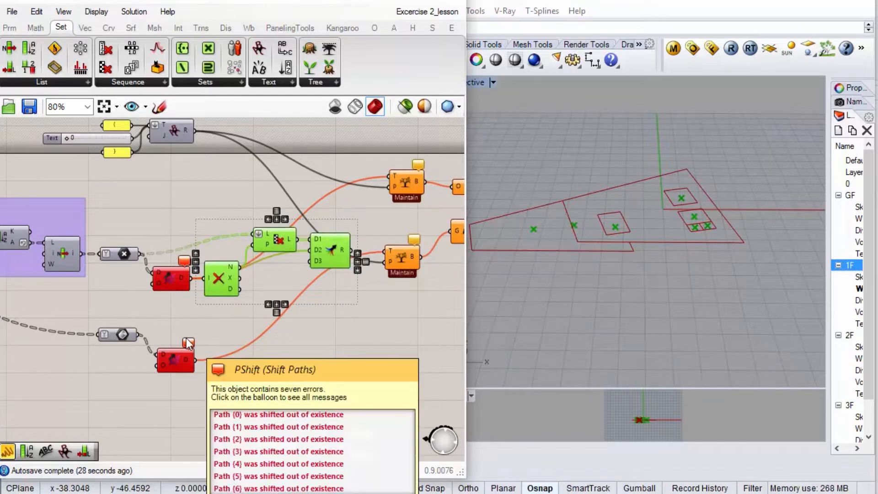
key(ctrl+c)
key(ctrl+v)
drag(230, 284, 239, 356)
scroll(214, 347, up, 2)
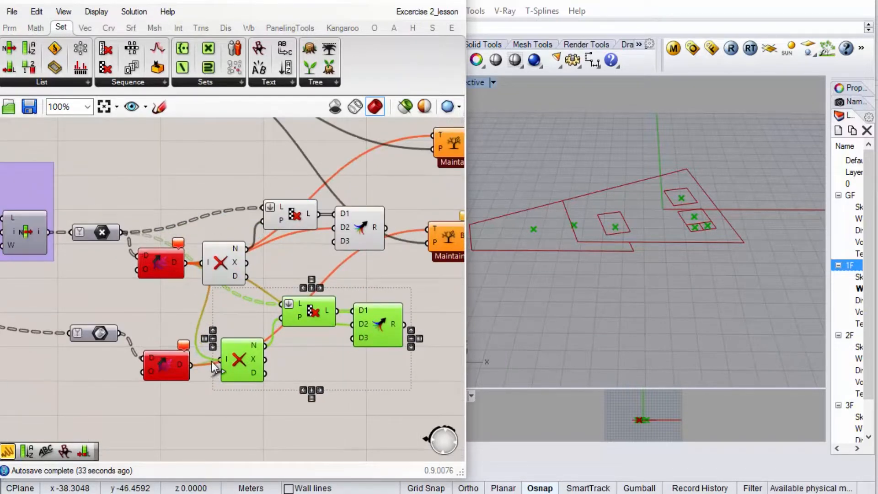
Wire the geometry branch's Shift Paths output into the copied Null Item and its geometry parameter into the copied Cull Pattern's list input.
click(209, 392)
drag(121, 333, 276, 307)
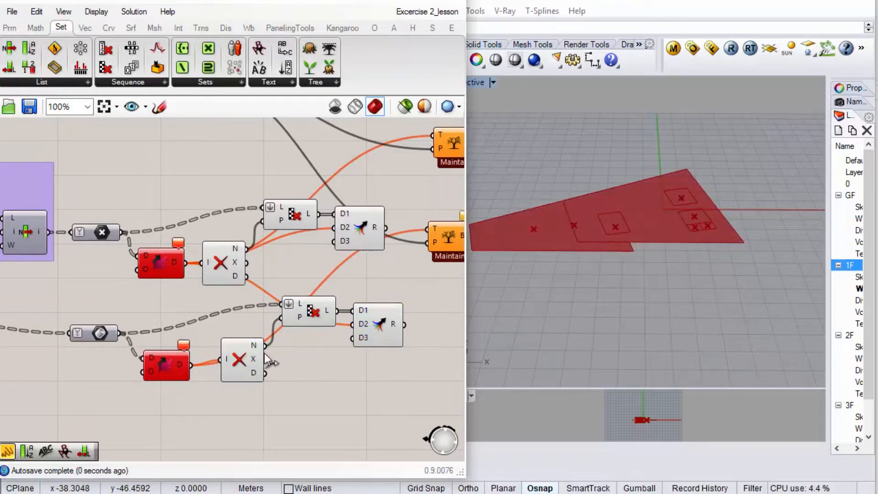
scroll(319, 353, down, 2)
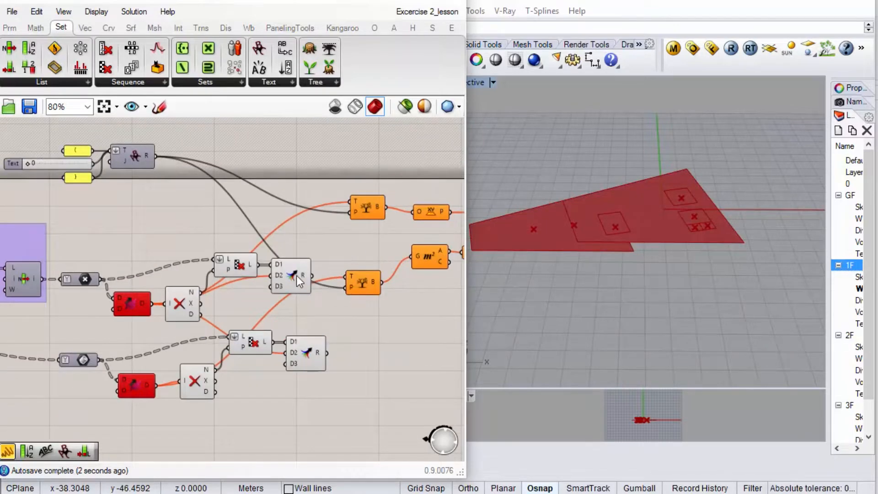
Connect each Merge output to its Tree Branch's T input and turn off preview for the components of both branches before Tree Branch.
drag(297, 276, 304, 276)
drag(305, 348, 300, 350)
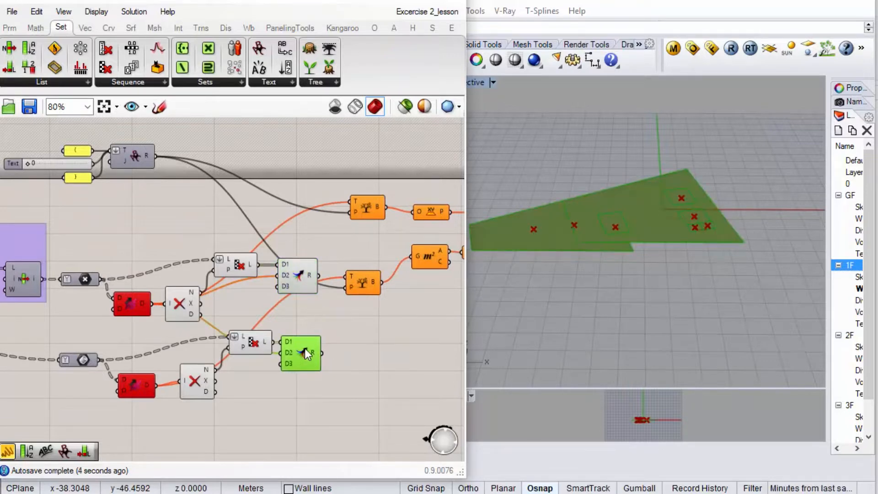
click(368, 286)
drag(367, 285, 374, 284)
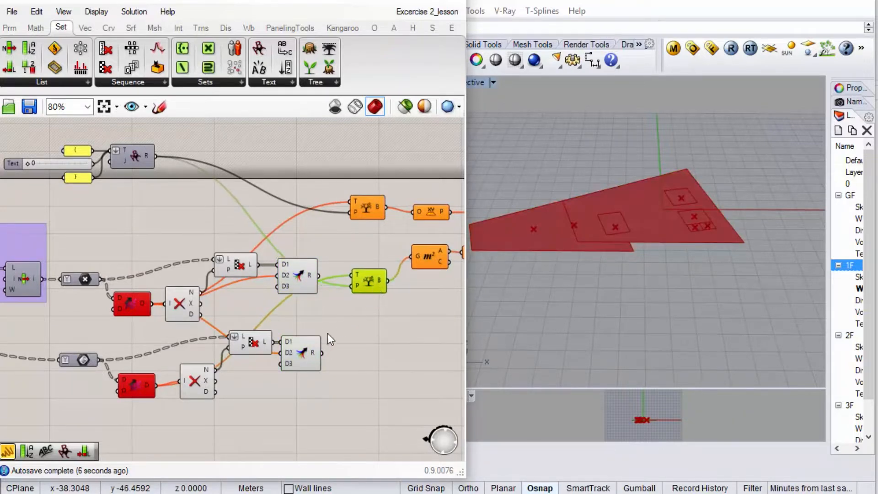
drag(323, 353, 89, 414)
right_click(212, 226)
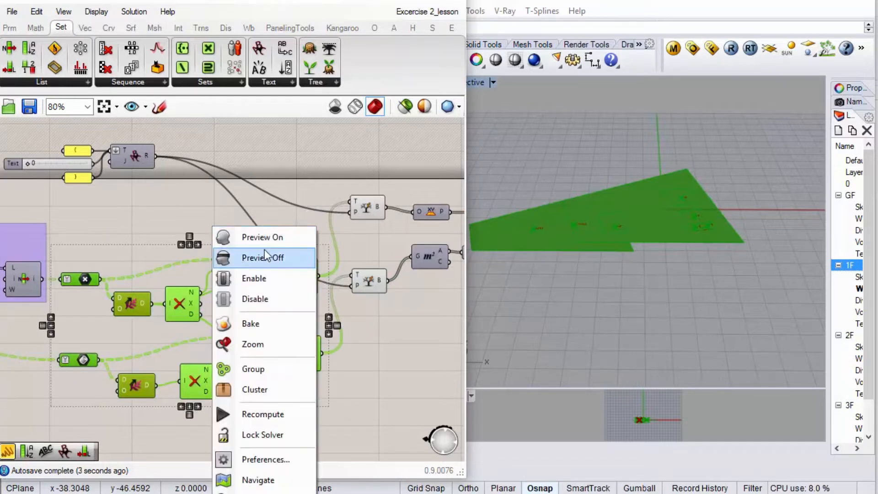
click(263, 255)
Copy the floor's wall lines vertically upward in the Rhino Right view to create a second test floor.
drag(735, 133, 550, 281)
ctrl+drag(548, 163, 515, 266)
scroll(646, 424, up, 10)
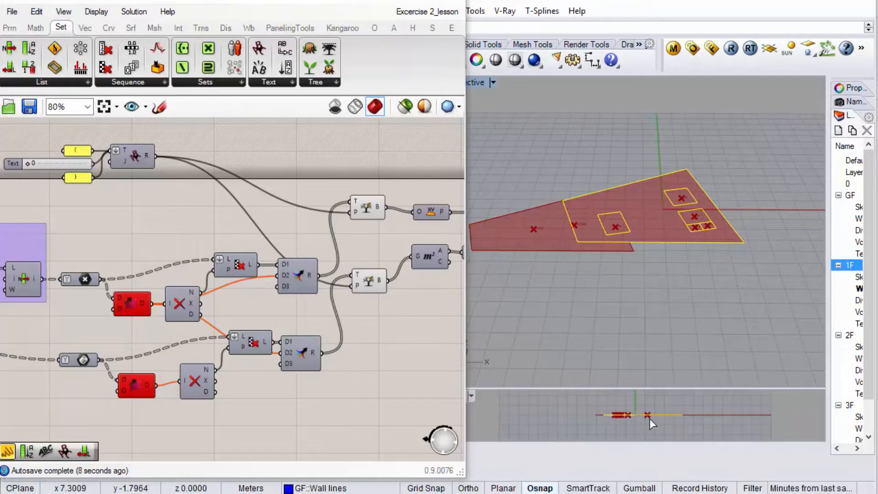
click(676, 407)
drag(676, 408, 675, 392)
click(688, 307)
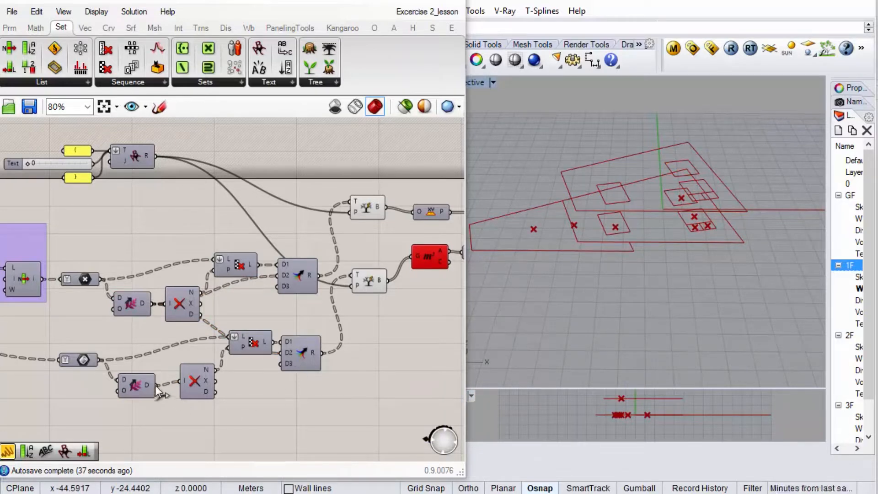
Connect the geometry branch's Null Item N output to the D2 input of its own Merge.
drag(215, 370, 284, 356)
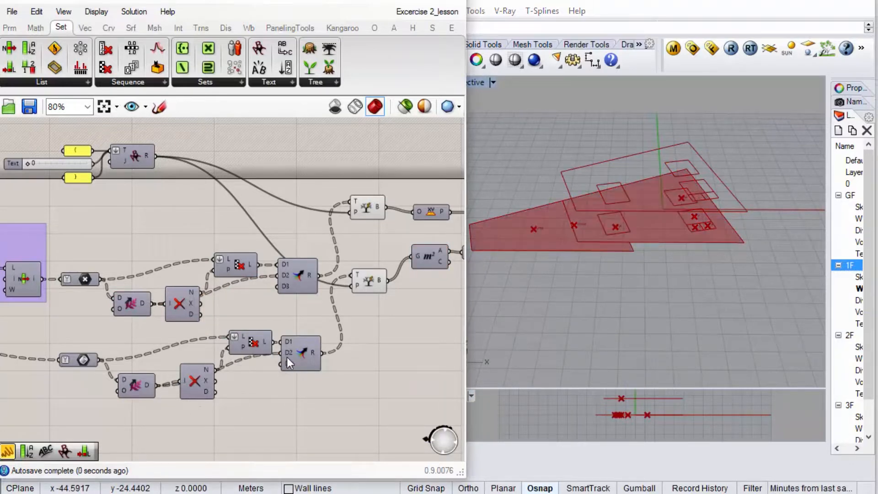
scroll(320, 361, up, 2)
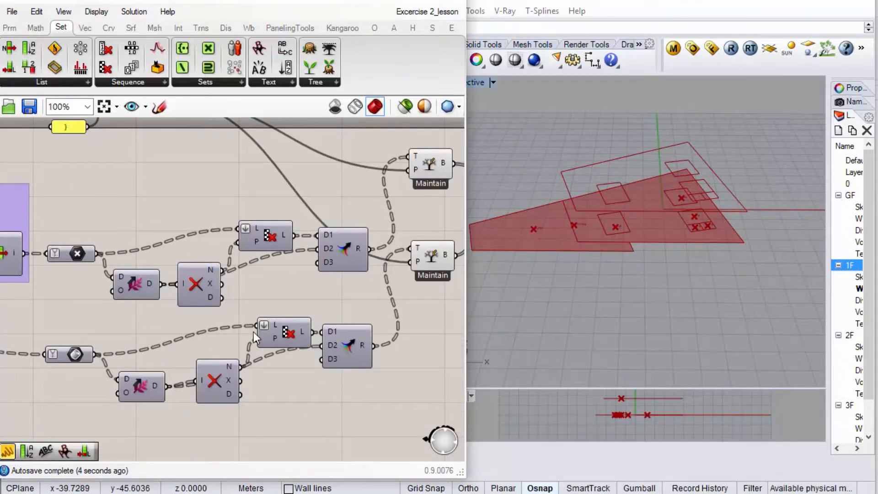
scroll(205, 334, down, 2)
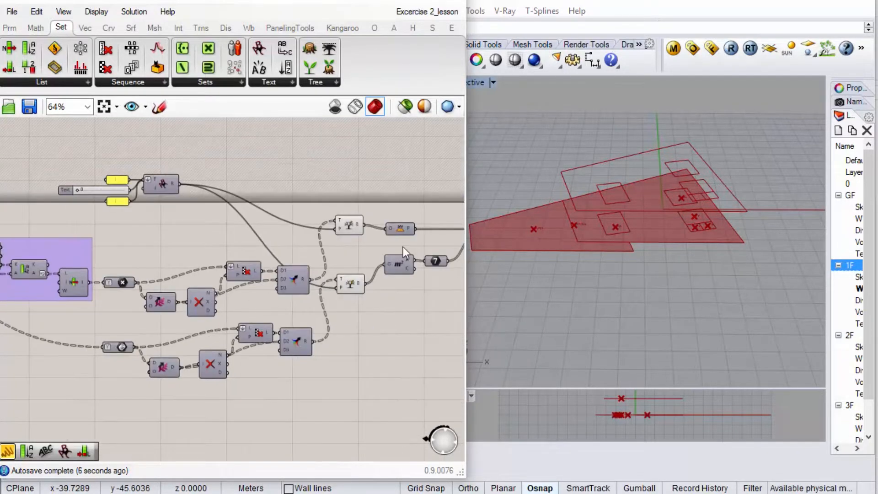
scroll(410, 240, up, 3)
scroll(416, 236, down, 2)
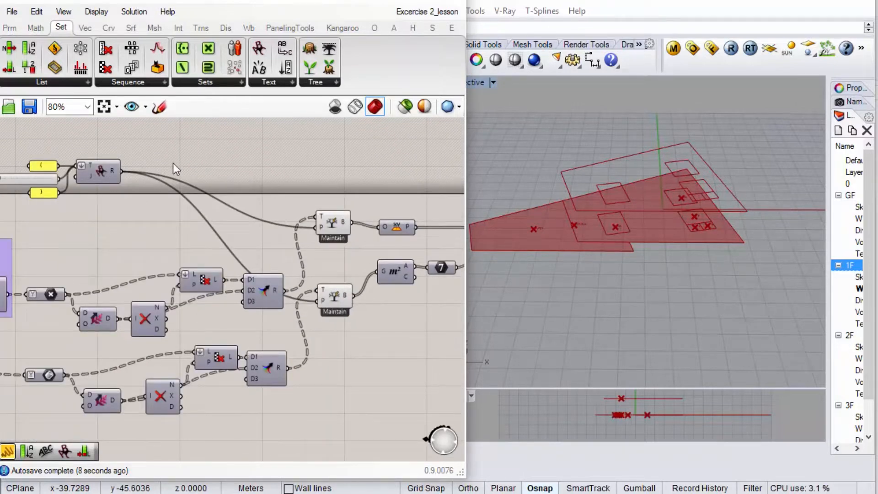
Check the floor slider at 0 against the floor displayed in Rhino.
scroll(173, 163, up, 2)
scroll(84, 201, up, 2)
mouse_move(70, 204)
mouse_down()
mouse_move(82, 204)
mouse_move(73, 207)
mouse_up()
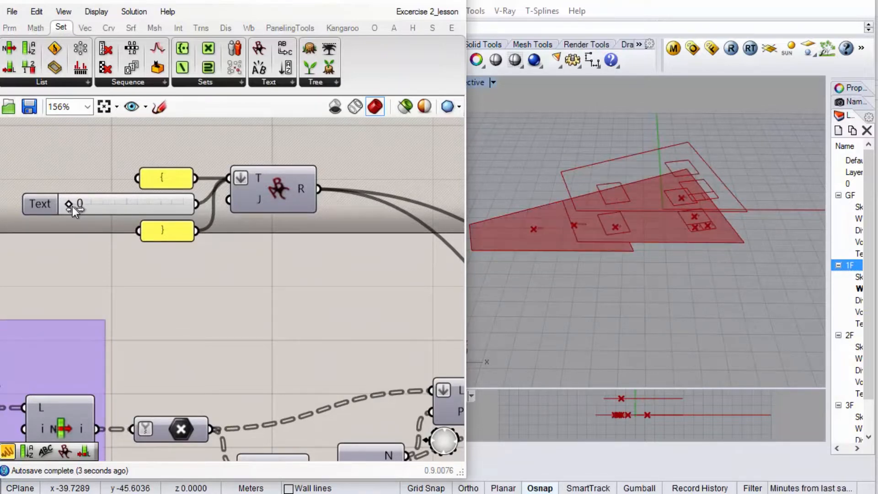
right_drag(246, 300, 211, 273)
scroll(242, 265, down, 1)
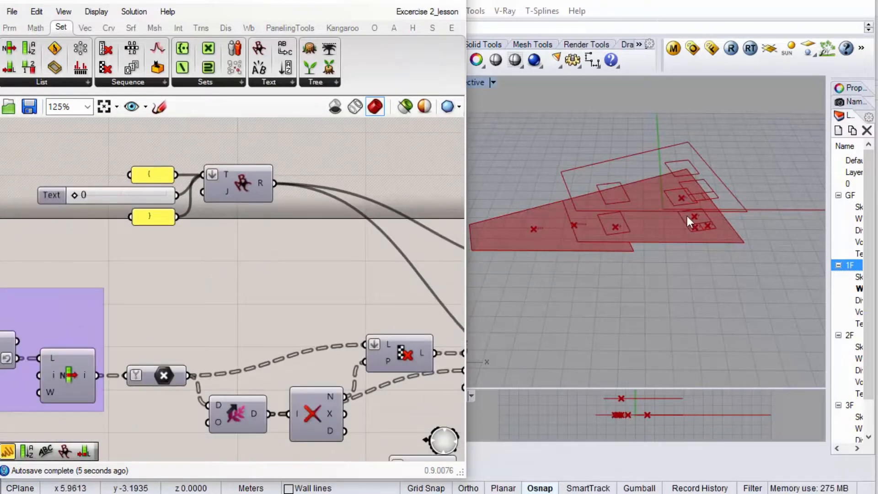
Delete the copied upper floor's lines from the Rhino model.
right_drag(714, 237, 714, 202)
drag(746, 160, 557, 206)
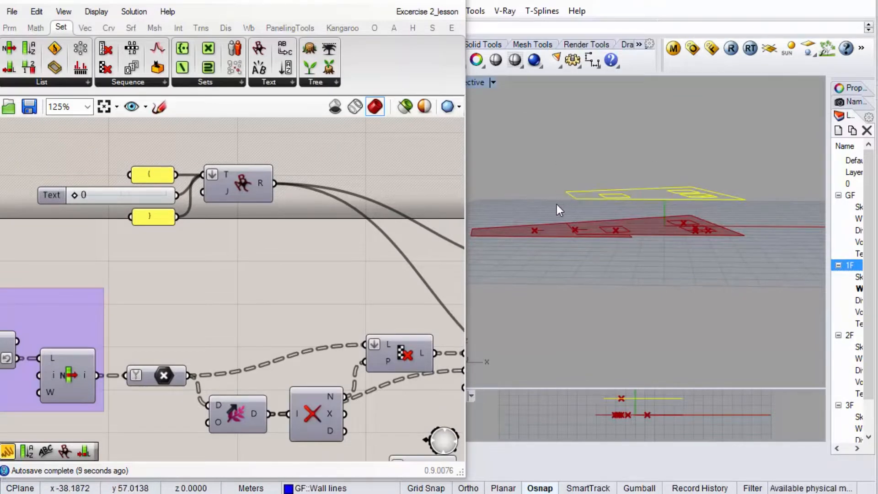
key(Delete)
Examine both Shift Paths branches and the area tags in the Rhino model with only one floor present.
right_drag(636, 209, 653, 314)
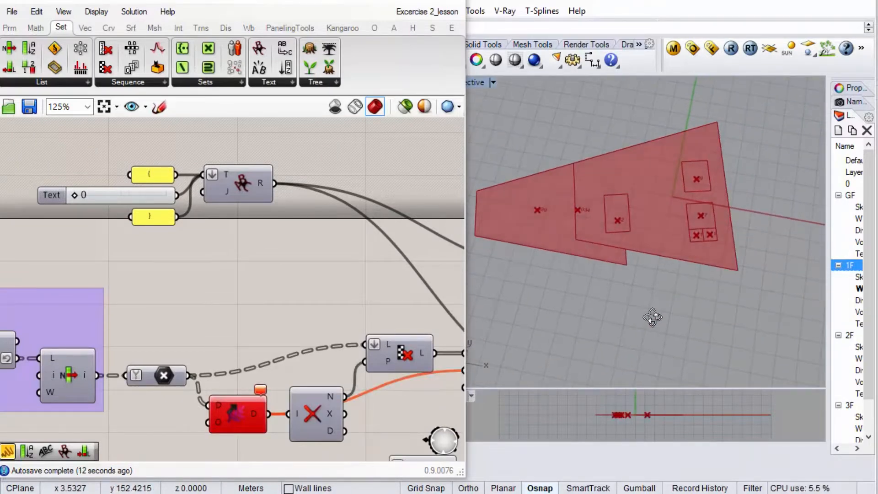
right_drag(262, 357, 192, 211)
scroll(172, 275, down, 2)
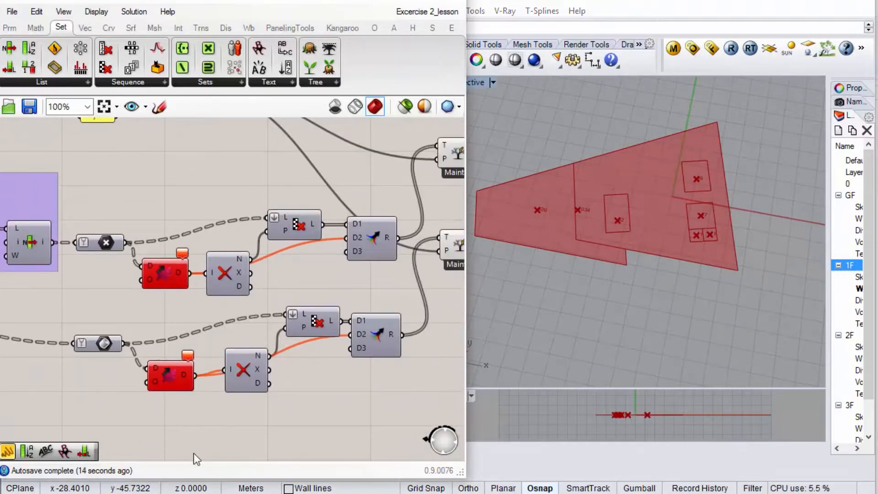
right_drag(790, 228, 731, 216)
scroll(719, 188, up, 4)
scroll(707, 205, down, 2)
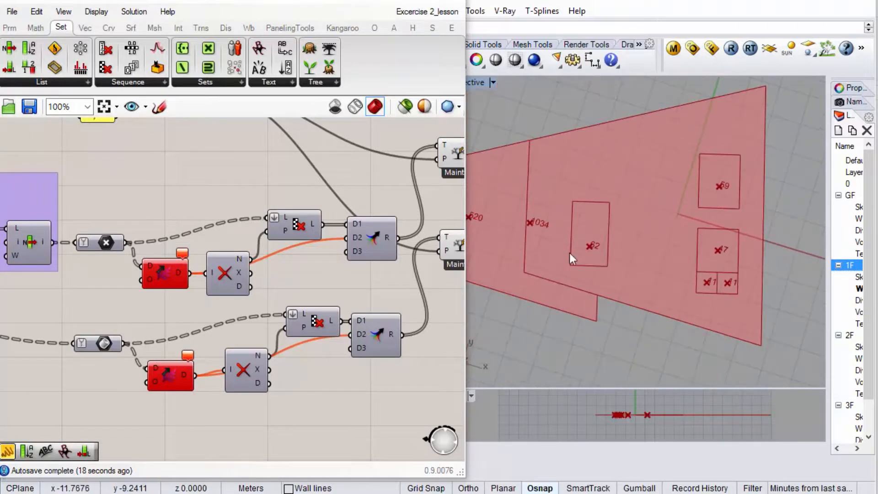
scroll(223, 287, down, 4)
scroll(384, 261, up, 3)
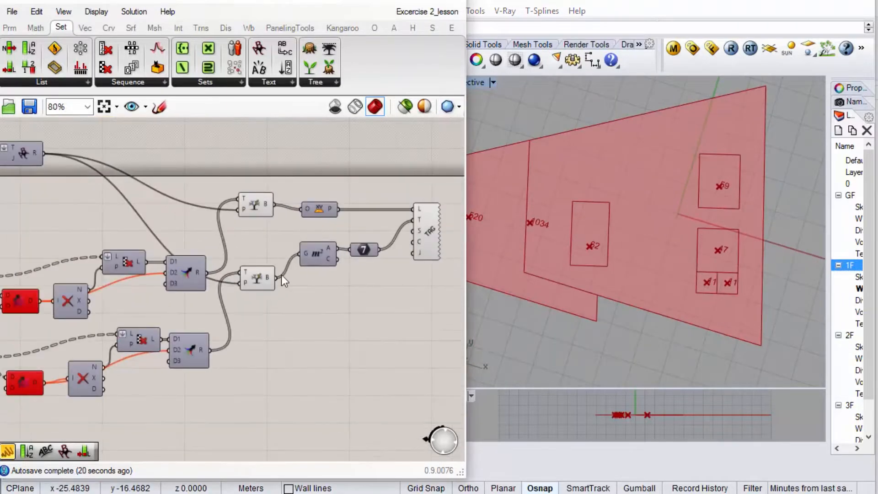
Turn off preview for the centre points' Tree Branch to hide the point markers behind the area tags.
click(258, 209)
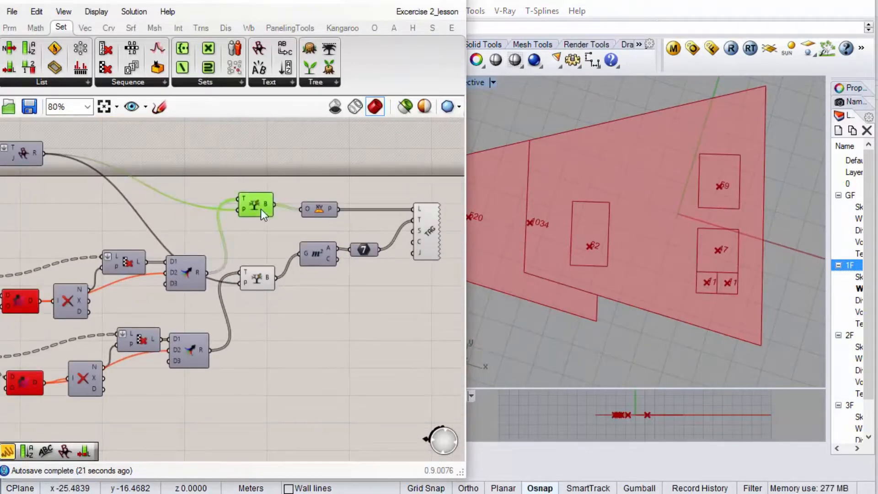
right_click(249, 176)
click(298, 203)
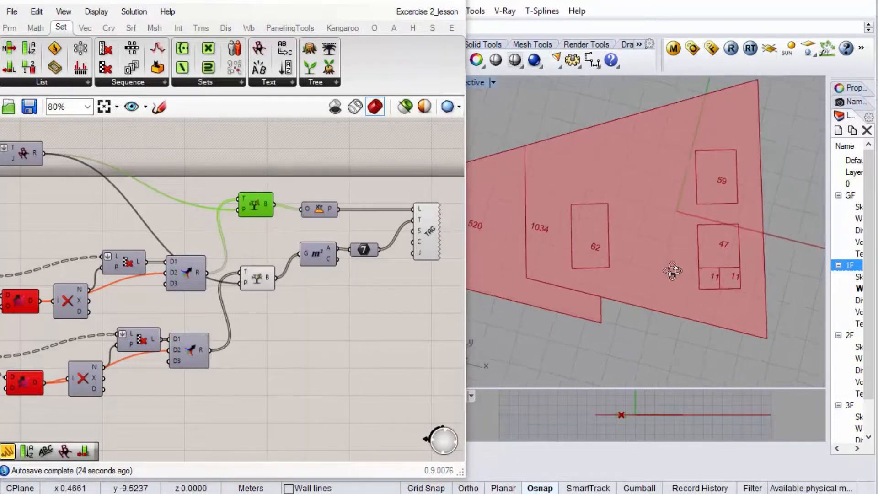
click(334, 336)
Move the floor slider to the start of the definition, above the pipeline inputs.
scroll(386, 309, down, 7)
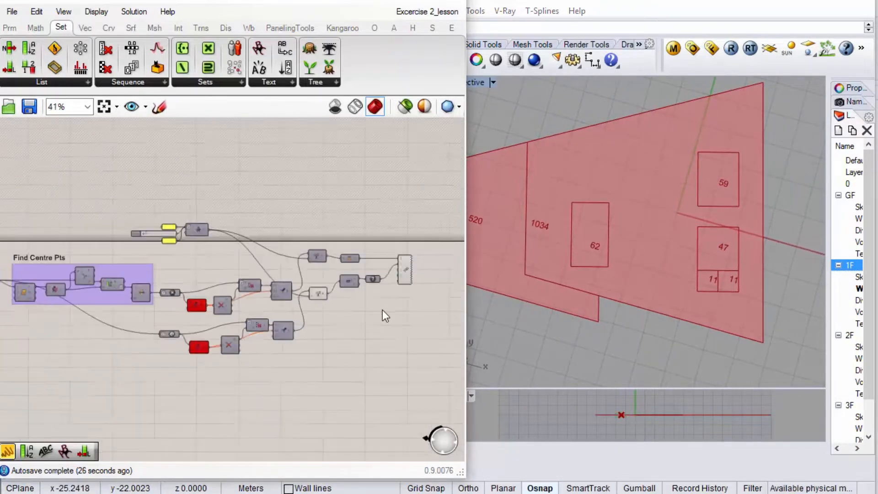
scroll(284, 278, up, 4)
scroll(291, 288, up, 3)
drag(320, 288, 238, 254)
scroll(328, 263, down, 8)
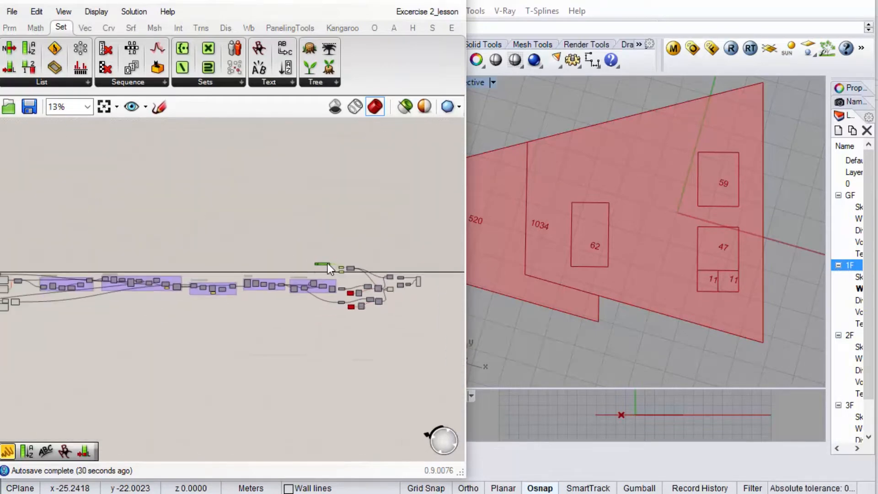
scroll(328, 265, down, 2)
drag(327, 264, 141, 239)
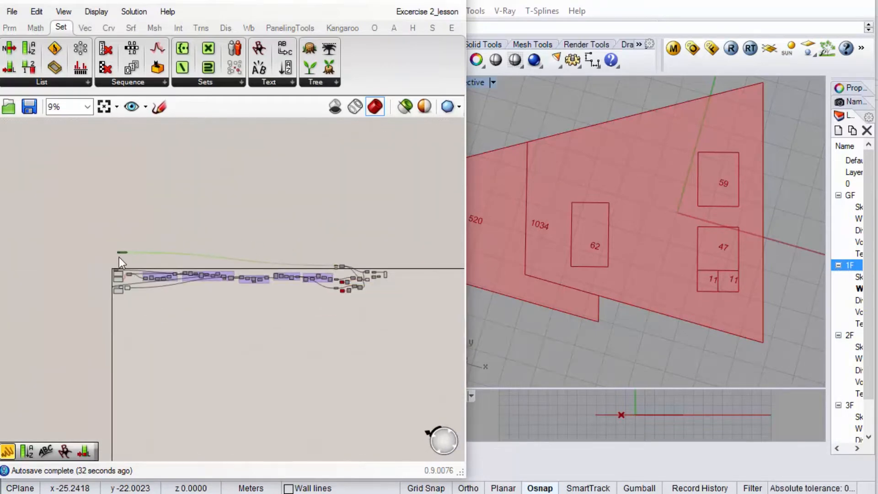
scroll(101, 267, up, 6)
scroll(94, 260, down, 3)
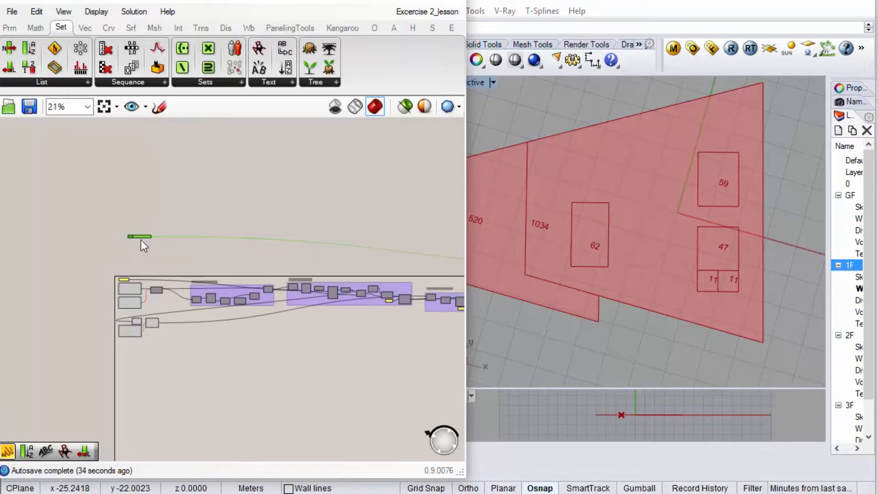
Select the whole definition and shift it down so the floor slider sits inside the canvas border.
scroll(103, 285, down, 3)
drag(406, 256, 94, 361)
scroll(110, 293, up, 6)
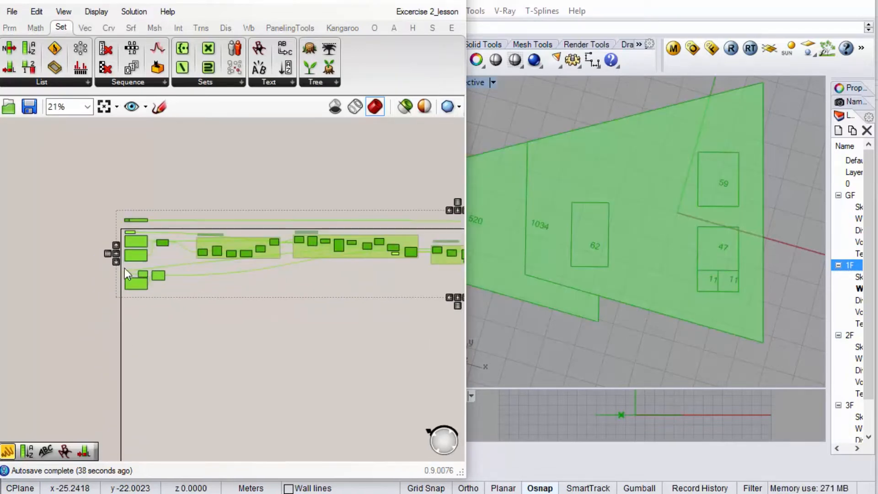
drag(139, 256, 142, 299)
click(168, 213)
scroll(270, 255, up, 3)
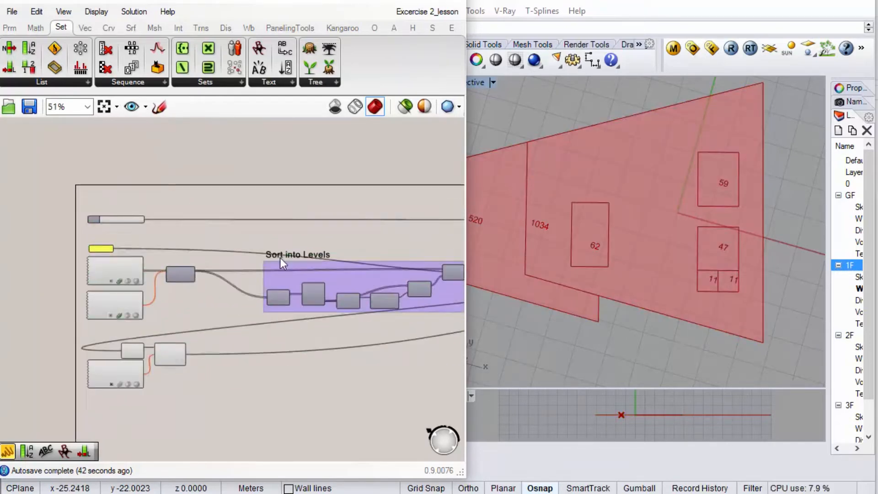
Copy the "Sort into Levels" scribble above the floor slider and change its text to "Level to Display".
mouse_move(294, 256)
alt+mouse_down()
mouse_move(132, 193)
mouse_move(92, 182)
mouse_move(76, 194)
alt+mouse_up()
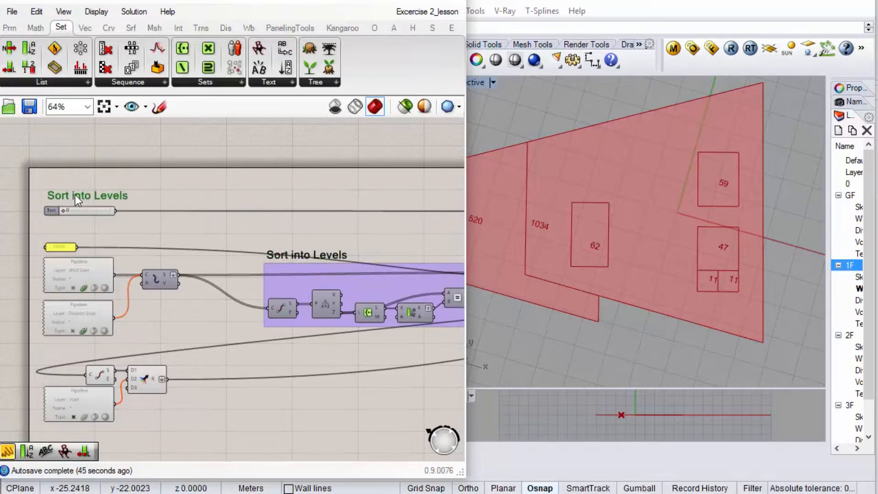
double_click(112, 193)
drag(112, 125, 54, 111)
text(L)
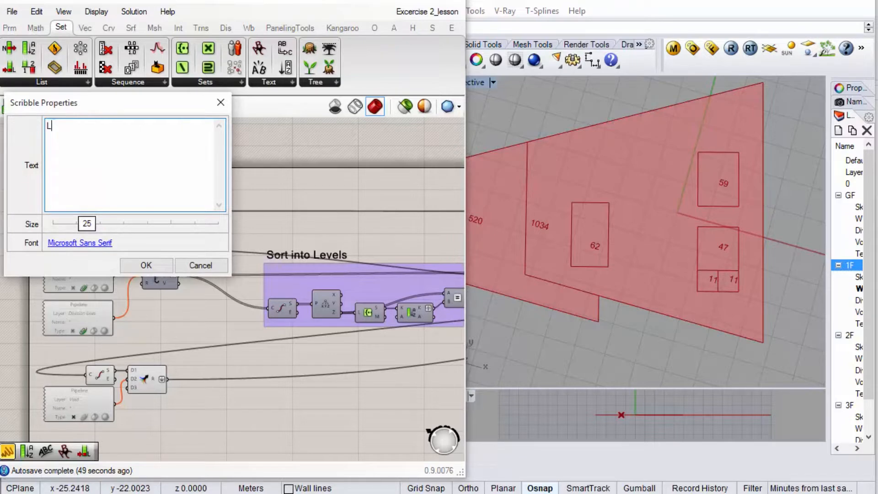
text(evel to Display)
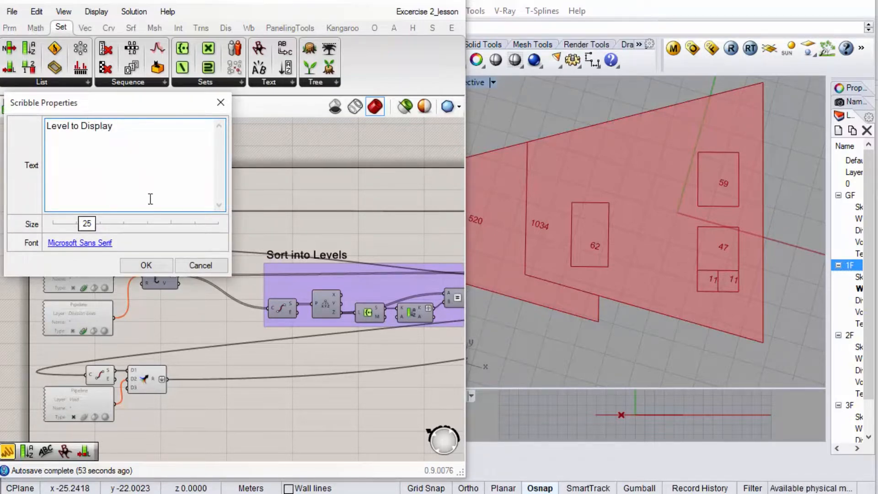
click(151, 263)
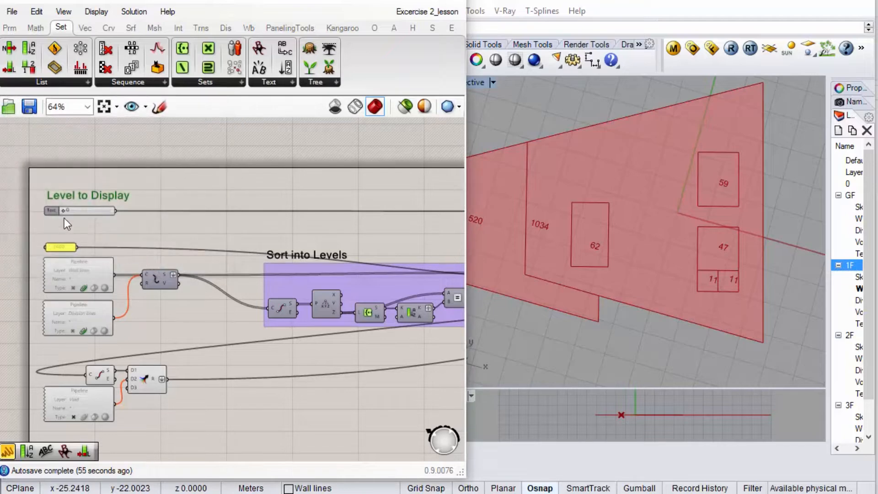
Narrow the Grasshopper window to reveal more of the Rhino viewports and widen Rhino's layer list to show full layer names.
scroll(64, 219, up, 2)
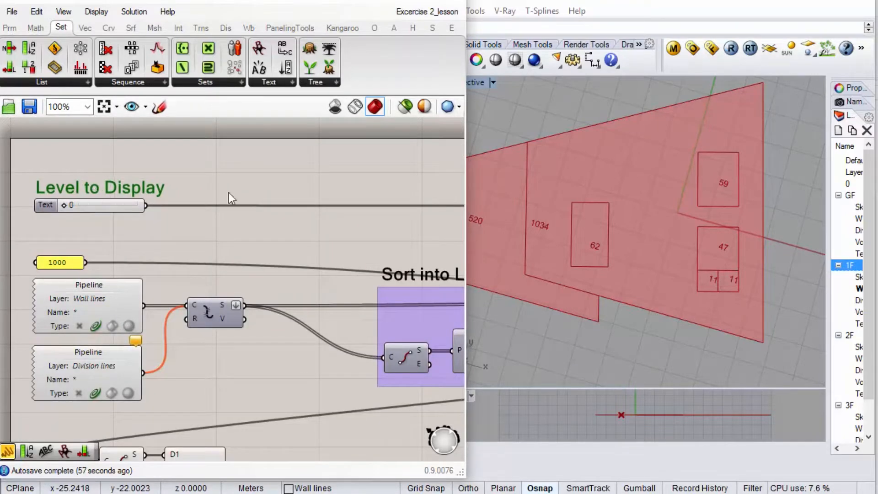
drag(466, 207, 254, 207)
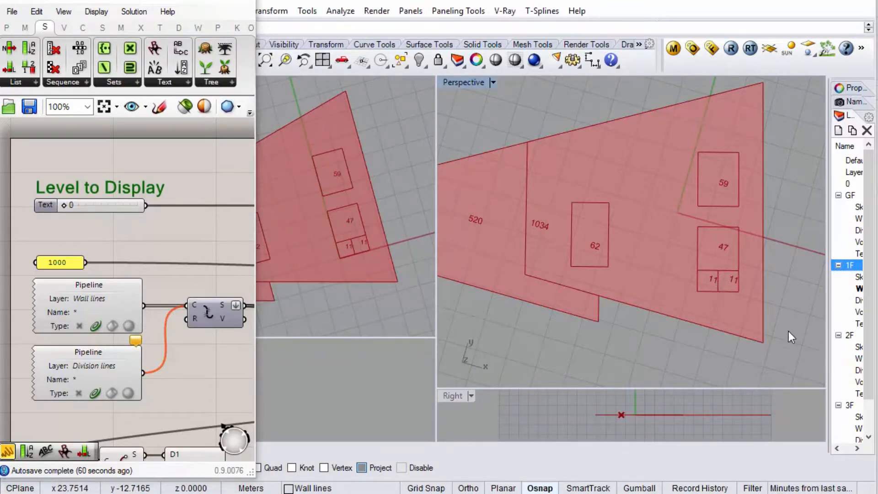
right_drag(793, 316, 850, 260)
drag(829, 257, 764, 257)
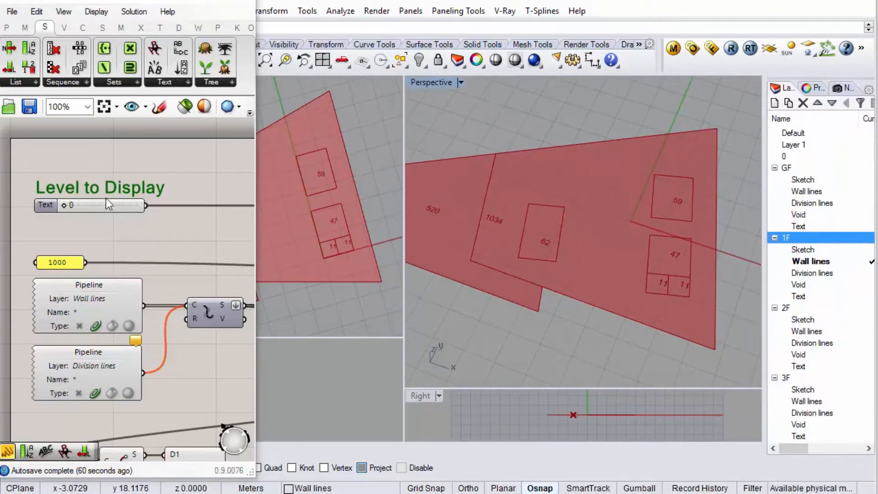
Set the Level to Display slider to 1 and compare the floor's area surfaces and tags in the viewports.
drag(60, 205, 67, 207)
right_drag(290, 165, 366, 183)
drag(66, 205, 69, 205)
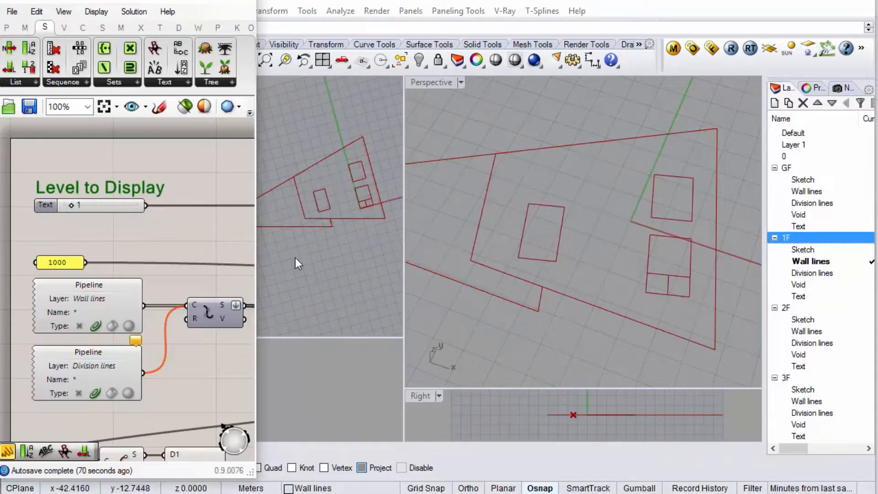
right_drag(564, 284, 594, 204)
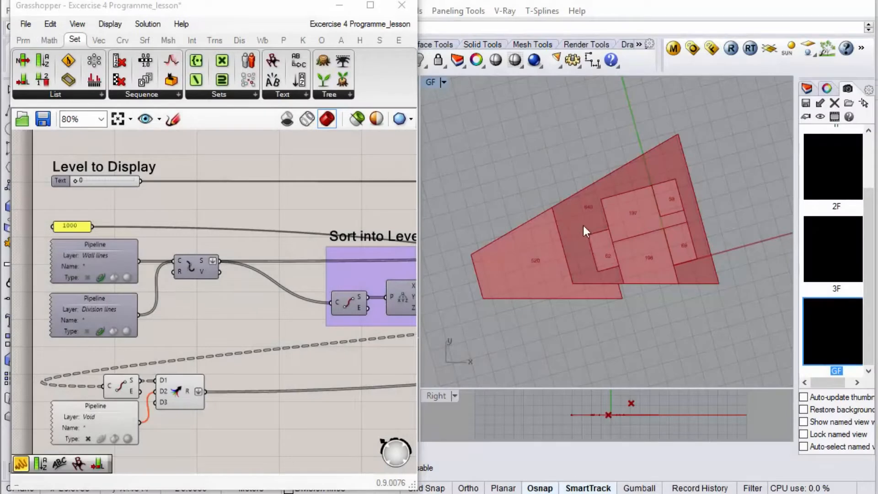
Examine the ground-floor area tags in the GF viewport with the Level to Display slider at 0.
mouse_move(715, 227)
shift+right_down()
mouse_move(708, 204)
mouse_move(704, 217)
shift+right_up()
scroll(627, 219, up, 4)
scroll(700, 221, down, 2)
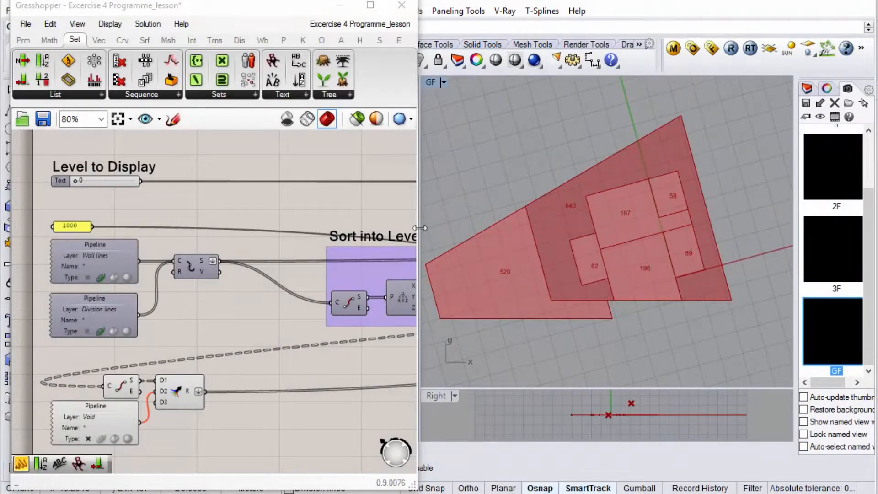
click(60, 180)
scroll(83, 179, up, 5)
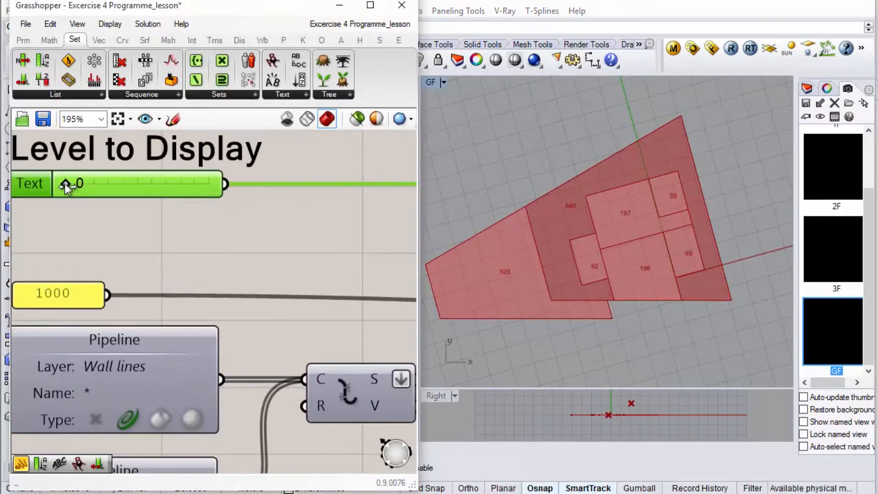
mouse_move(69, 185)
mouse_down()
mouse_move(77, 187)
mouse_move(66, 184)
mouse_up()
mouse_move(67, 185)
mouse_down()
mouse_move(88, 185)
mouse_move(70, 187)
mouse_up()
right_drag(118, 220, 124, 197)
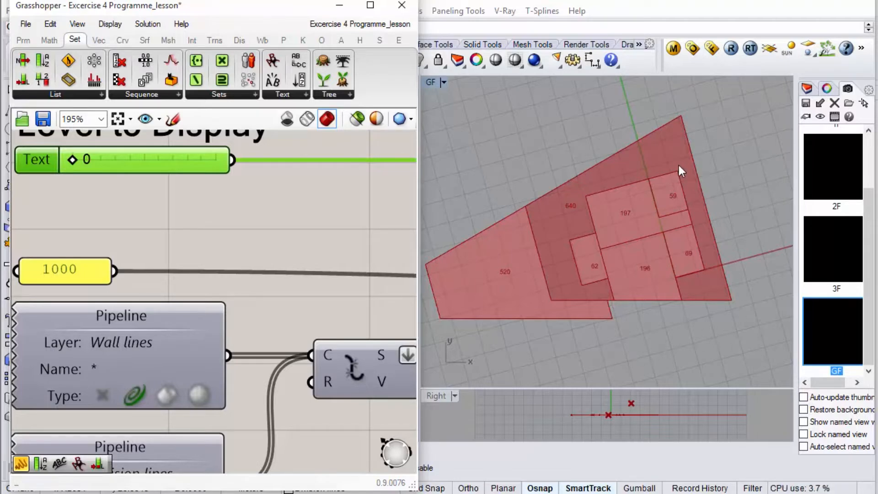
right_drag(633, 223, 644, 229)
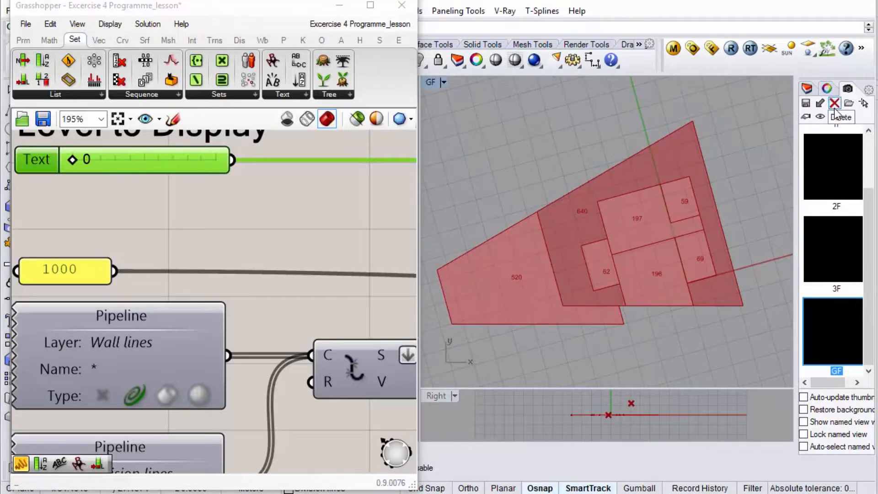
Bring up Rhino's layer list, widen it to show the layer names, and make the GF Text layer current.
click(804, 92)
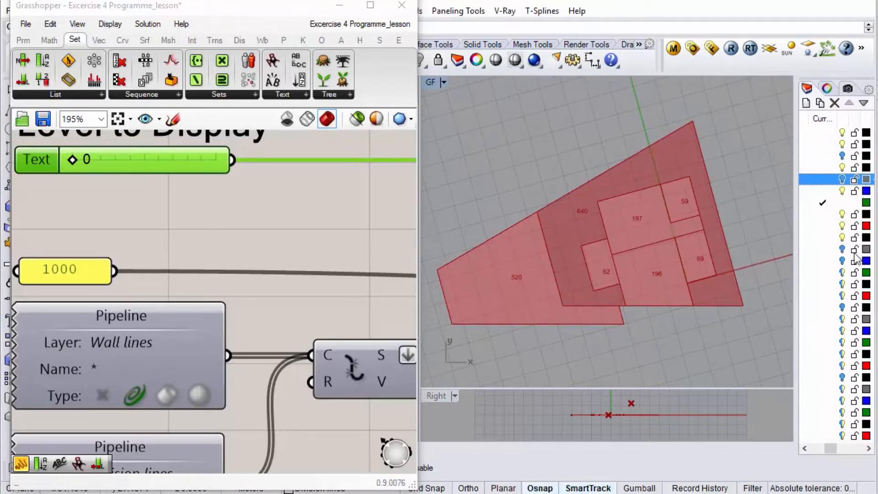
drag(796, 252, 758, 251)
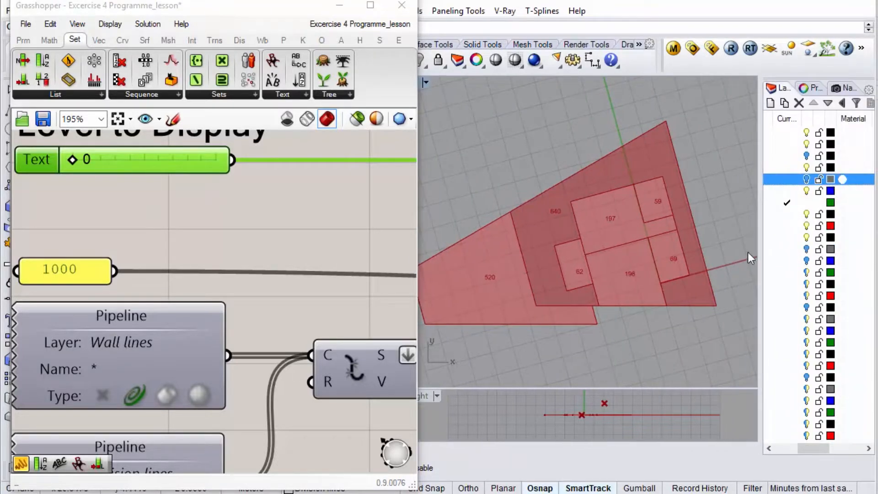
right_drag(701, 180, 721, 185)
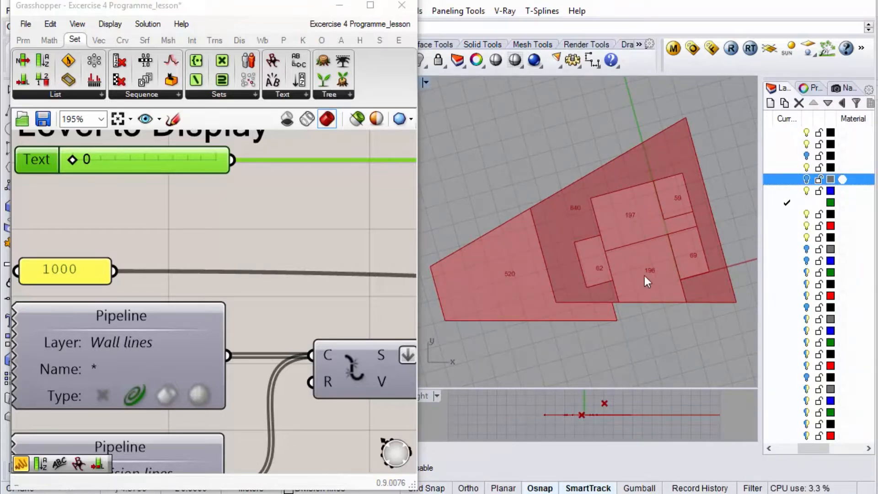
drag(822, 454, 767, 440)
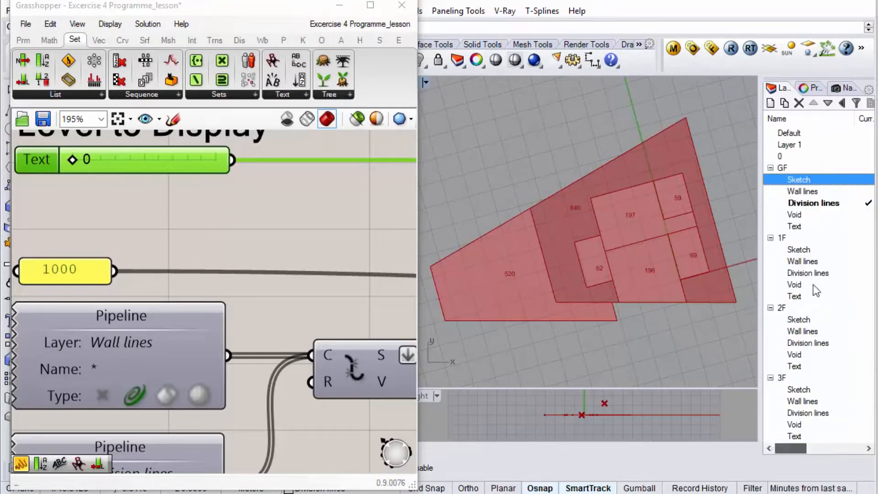
double_click(810, 226)
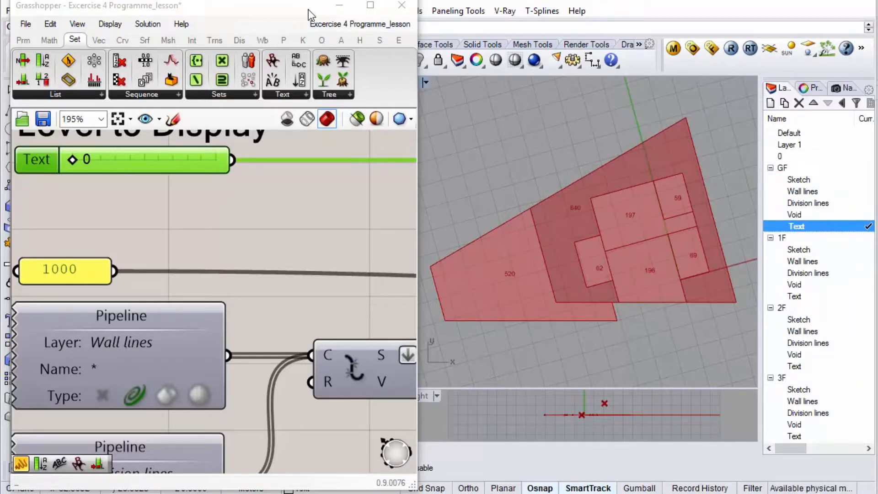
Add a 1 m high Arial text reading "Foyer" just above the 197 area tag on the ground floor.
right_click(634, 220)
click(635, 221)
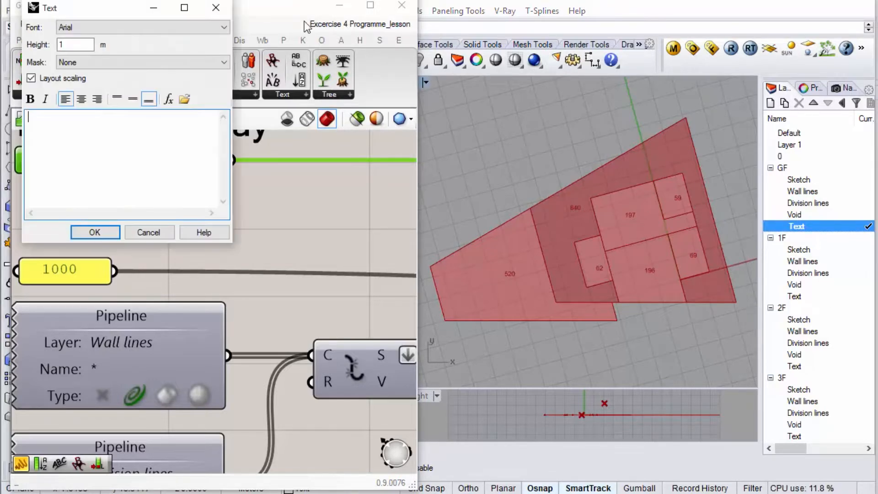
drag(112, 4, 517, 76)
text(Foyer)
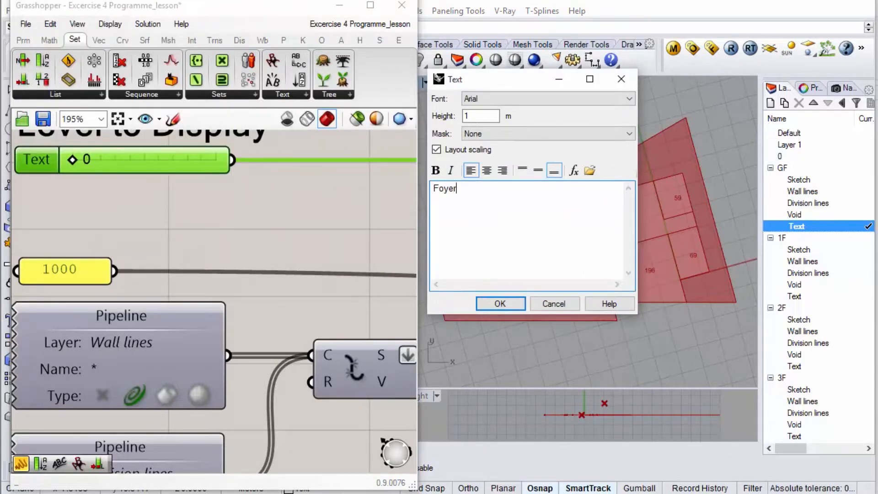
click(507, 298)
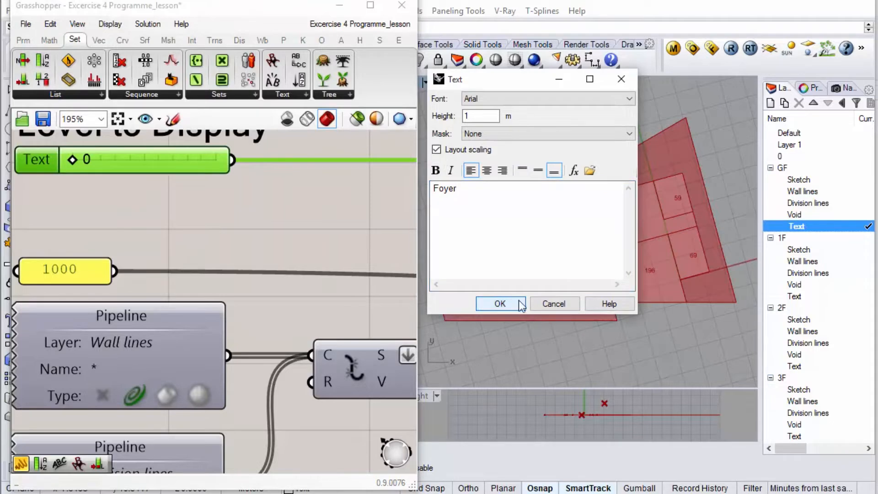
scroll(618, 240, up, 3)
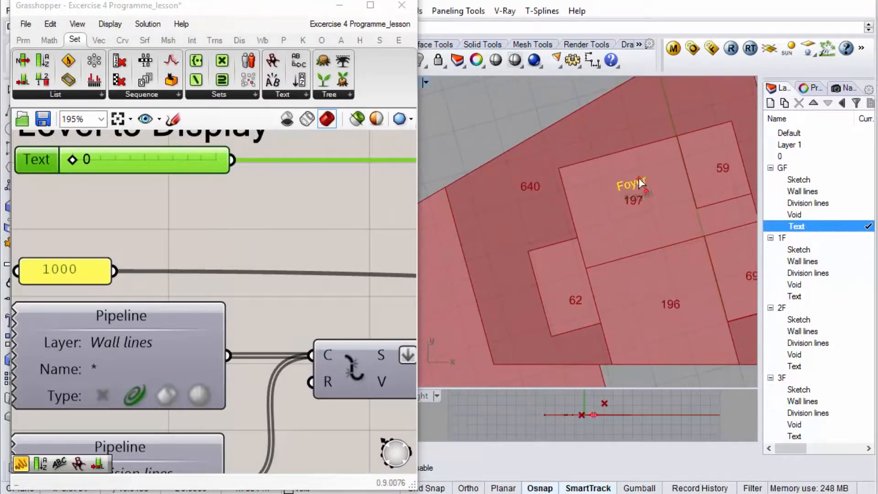
click(639, 180)
Copy the Foyer label into the large 520 area and change its text to "Outdoor Exhibition".
scroll(642, 188, down, 4)
drag(638, 182, 451, 262)
right_drag(452, 262, 495, 259)
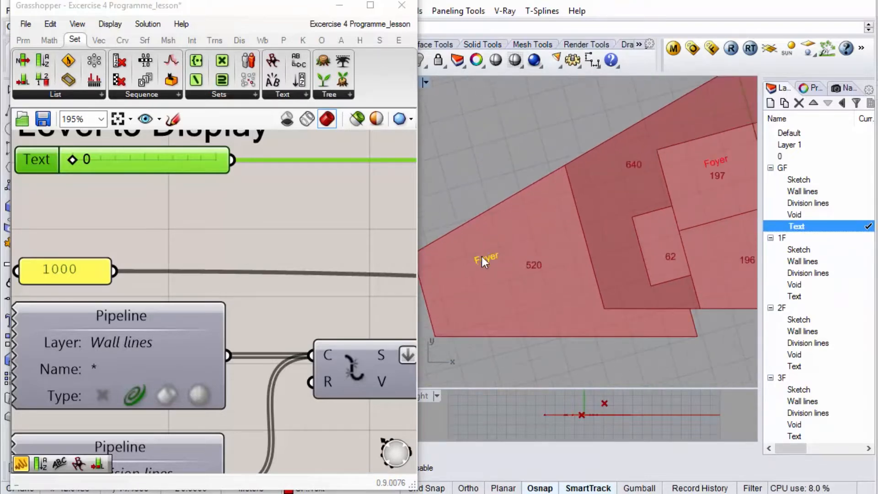
double_click(485, 260)
text(Outdoor)
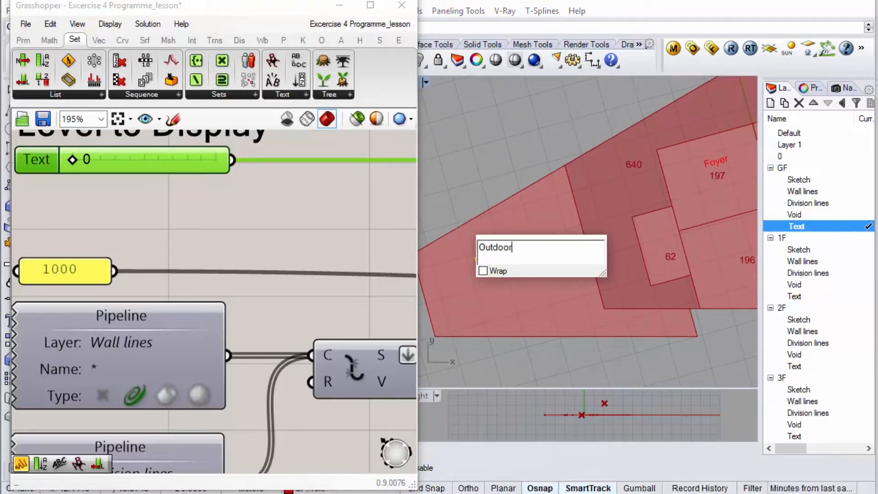
text( Exhibition)
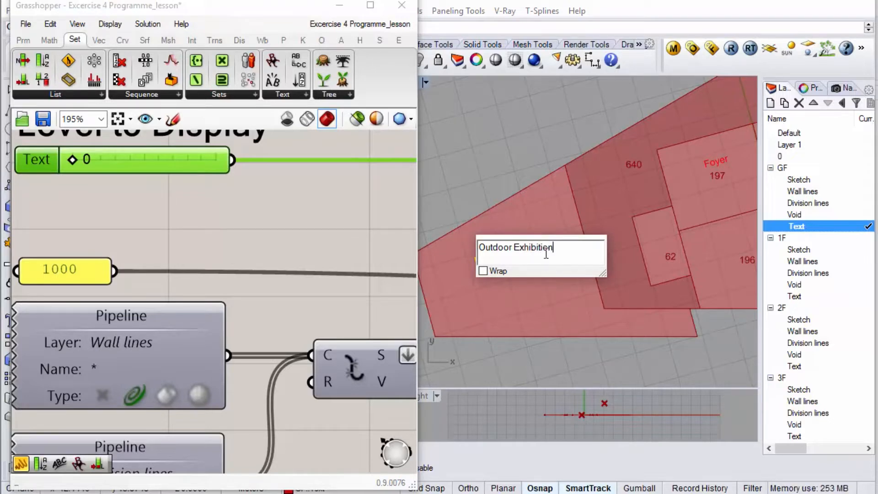
key(Return)
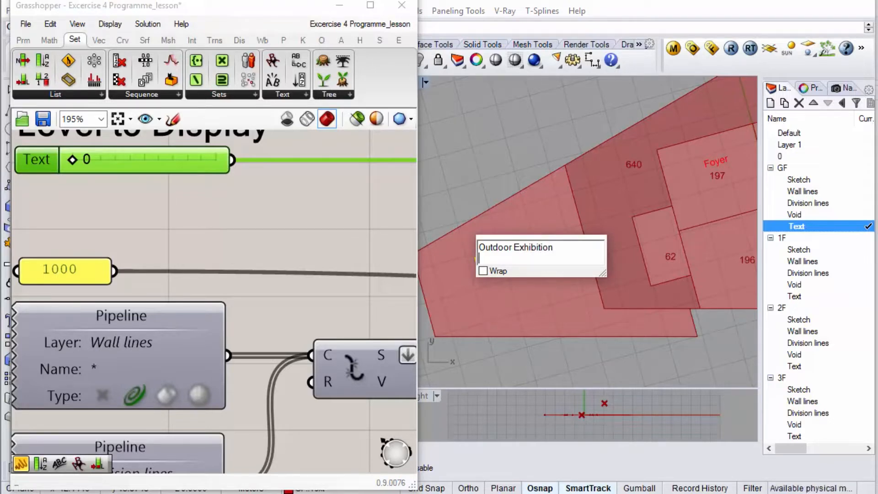
click(516, 158)
click(515, 158)
scroll(506, 249, down, 4)
scroll(602, 241, up, 2)
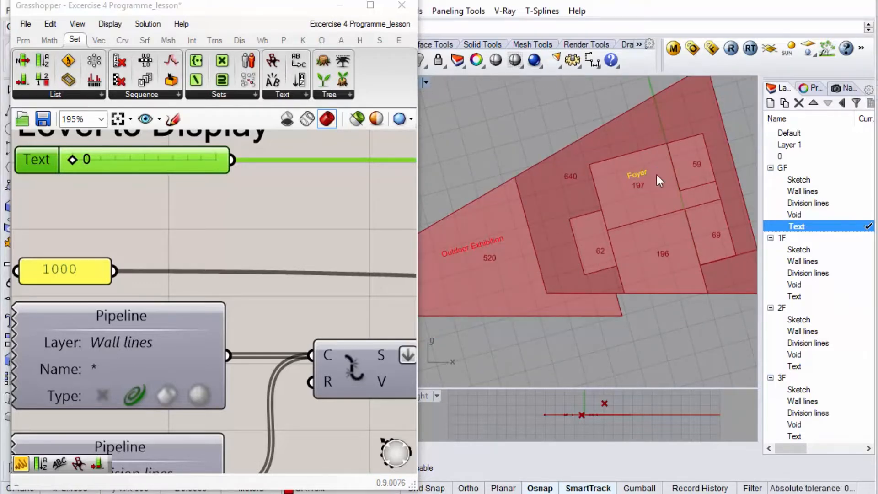
Copy the Foyer label to just above the 196 area tag and change its text to "Cafeteria".
alt+drag(642, 173, 655, 238)
double_click(654, 238)
text(Cafeteria)
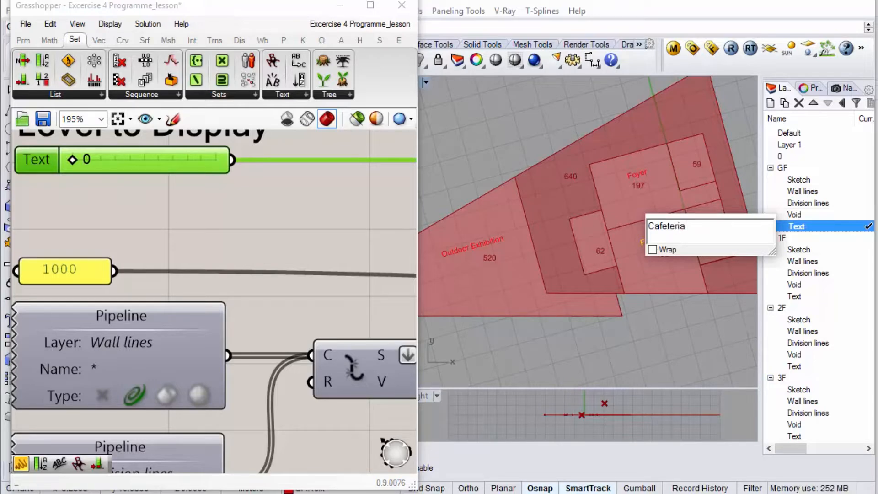
text(Te)
key(BackSpace)
key(BackSpace)
click(740, 331)
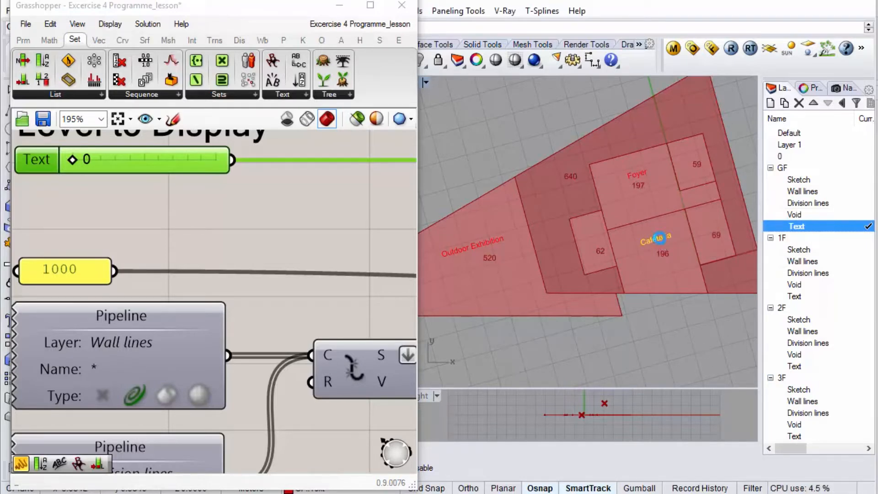
Copy the Cafeteria label into the 640 area above the foyer and change its text to "Terrace".
drag(661, 237, 634, 133)
double_click(634, 132)
text(T)
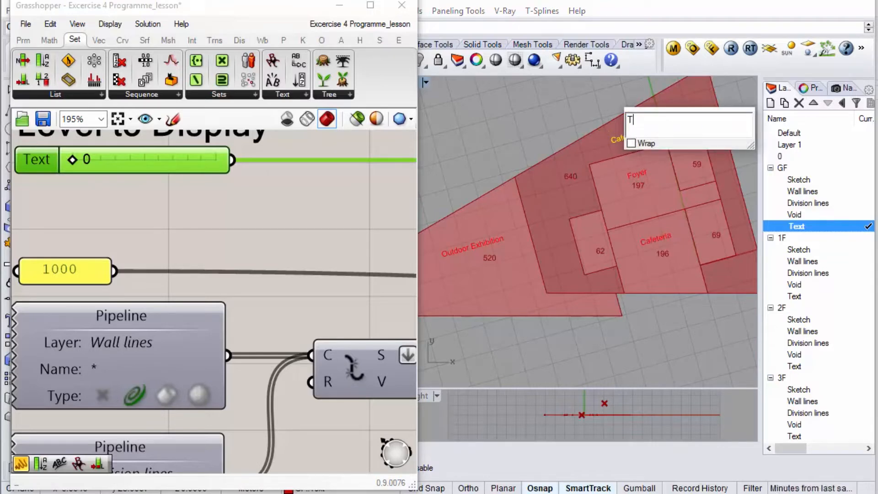
text(errace)
click(577, 104)
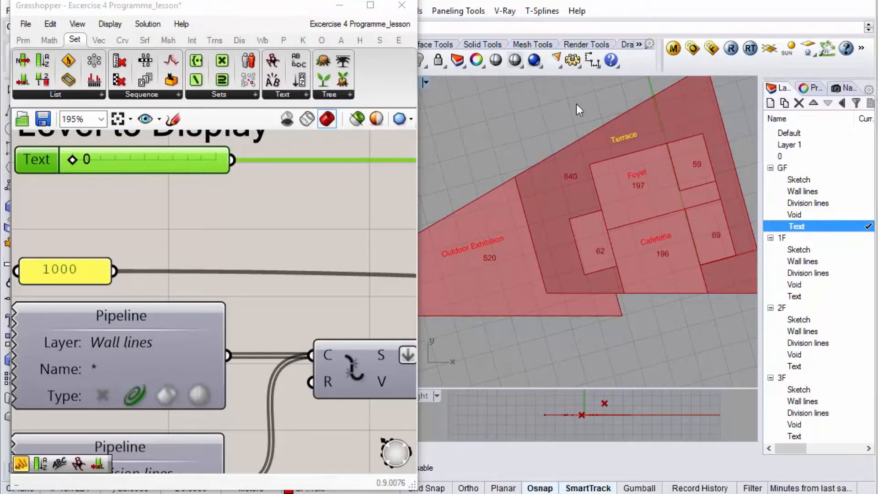
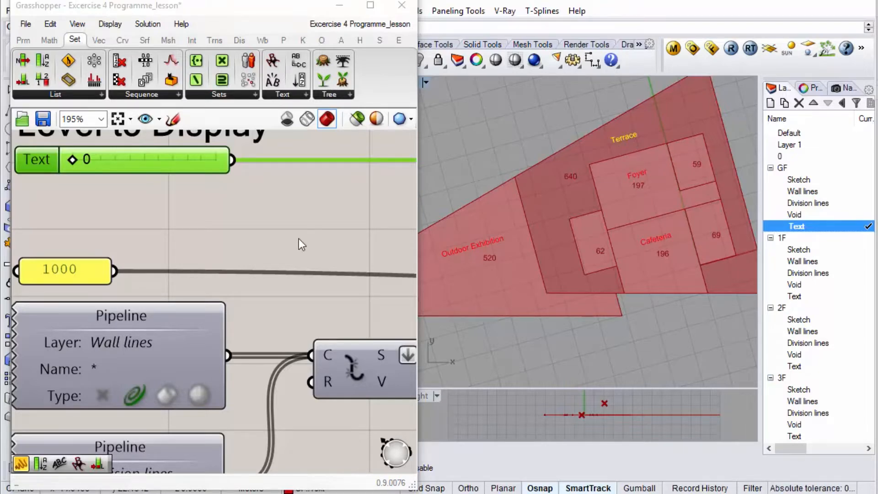
Widen the Grasshopper window and place a Human Text Object Info component below the Void pipeline.
scroll(286, 208, down, 2)
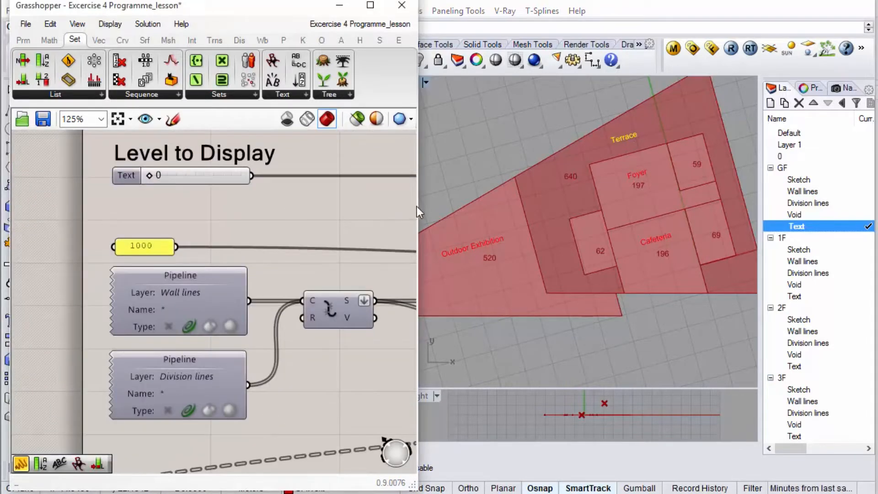
drag(417, 207, 738, 222)
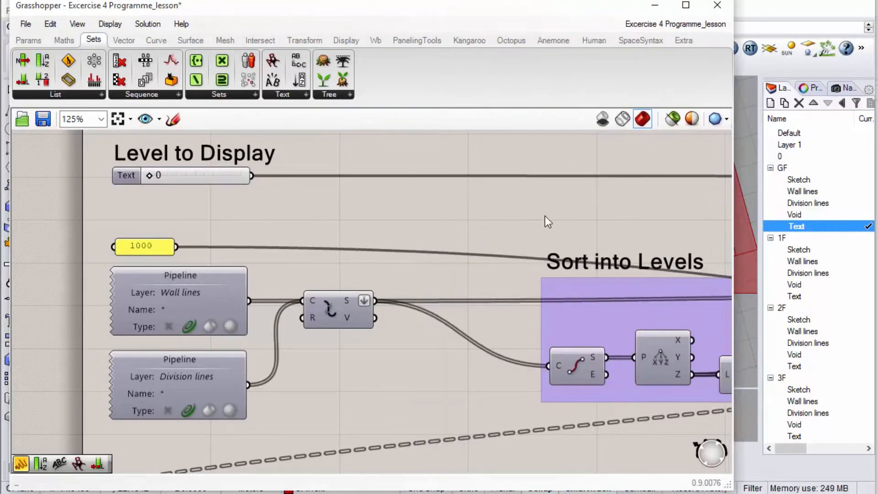
scroll(403, 214, down, 4)
scroll(338, 364, up, 3)
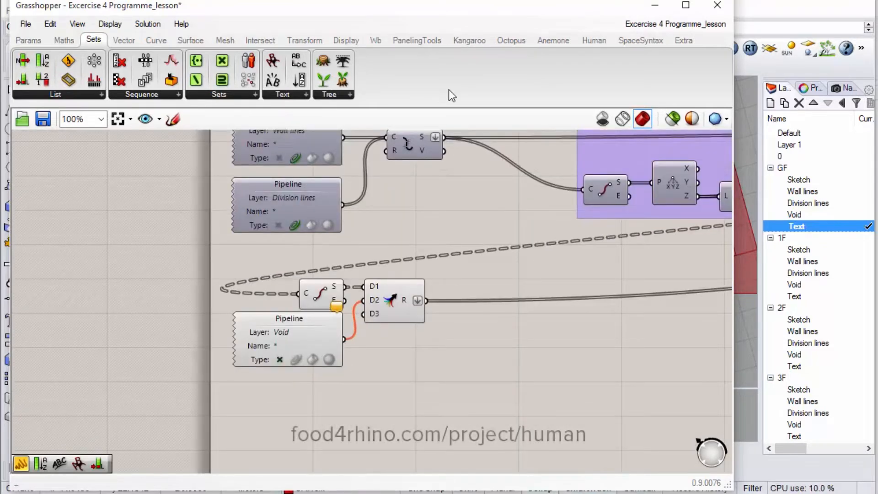
click(603, 42)
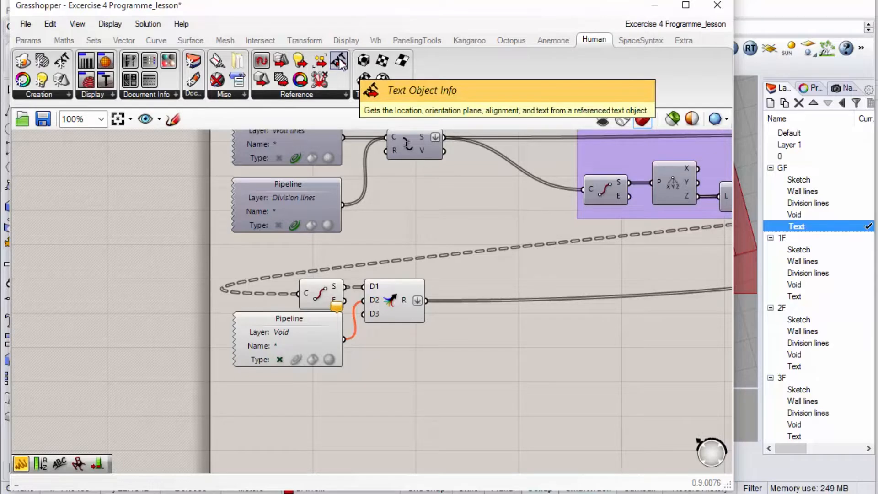
drag(340, 64, 304, 380)
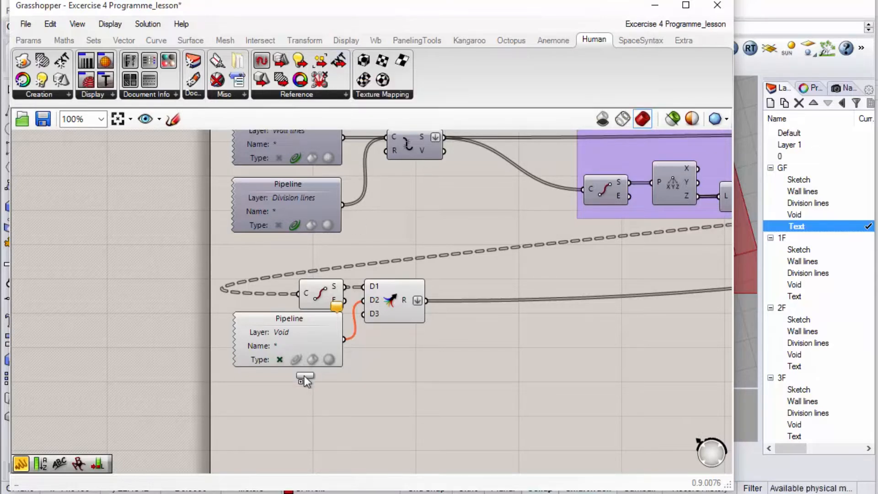
drag(272, 422, 274, 421)
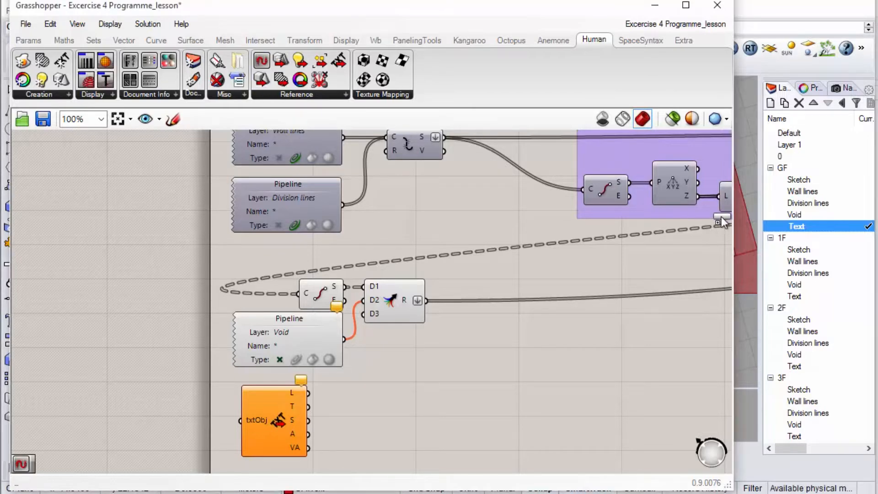
Place Human's pipeline component with lay, type and name inputs below the Void pipeline, with Text Object Info moved to its right.
scroll(722, 223, down, 2)
scroll(398, 335, up, 3)
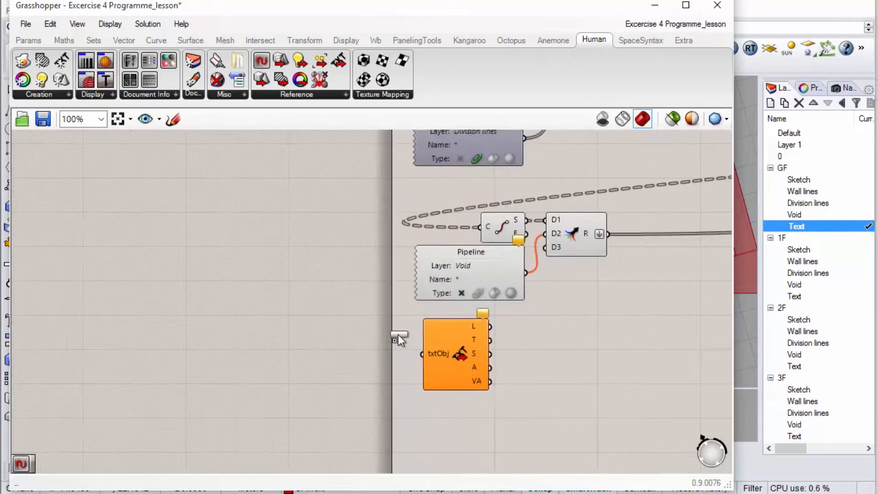
click(361, 355)
drag(487, 366, 635, 373)
drag(350, 366, 457, 377)
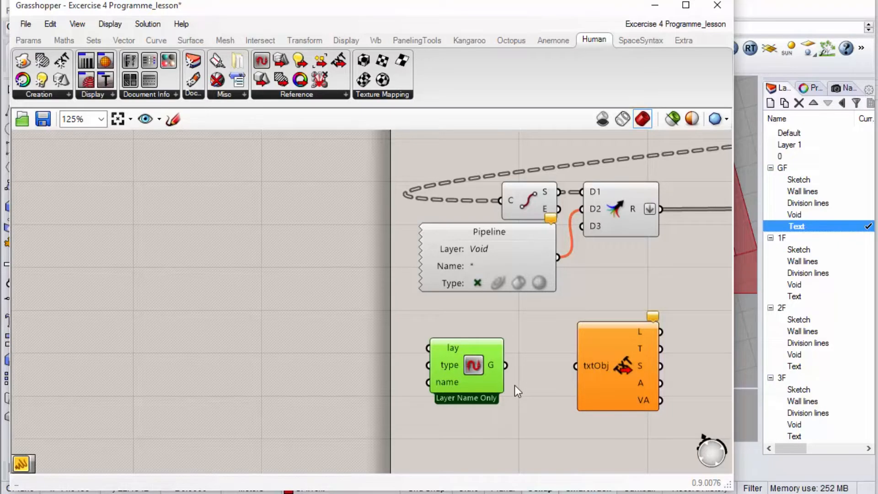
Copy the 1000 panel and place the copy beside the Human pipeline component below the Void pipeline.
scroll(522, 369, down, 4)
scroll(492, 196, up, 2)
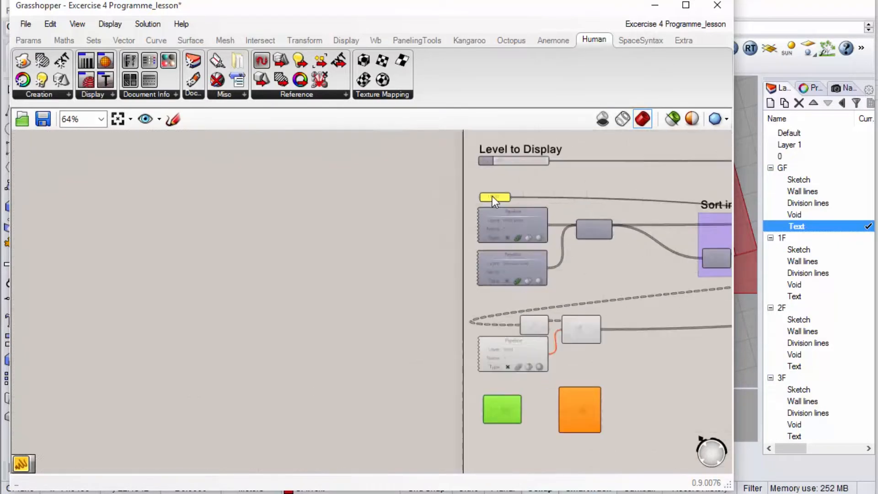
click(498, 197)
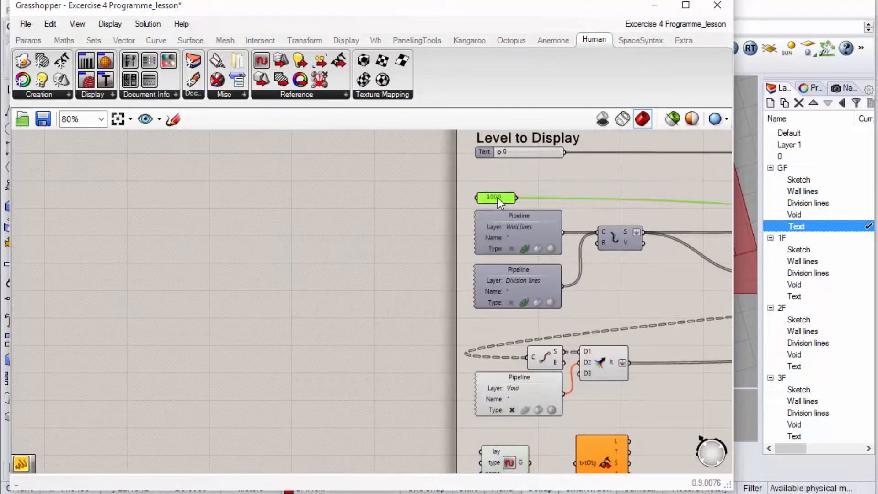
key(ctrl+c)
key(ctrl+v)
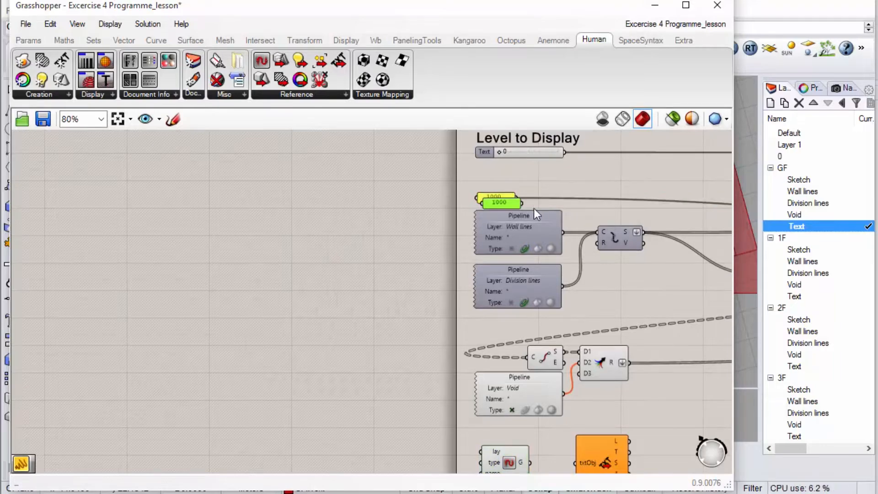
scroll(505, 206, down, 1)
drag(507, 205, 462, 411)
scroll(492, 432, up, 3)
scroll(493, 432, down, 3)
scroll(480, 411, up, 3)
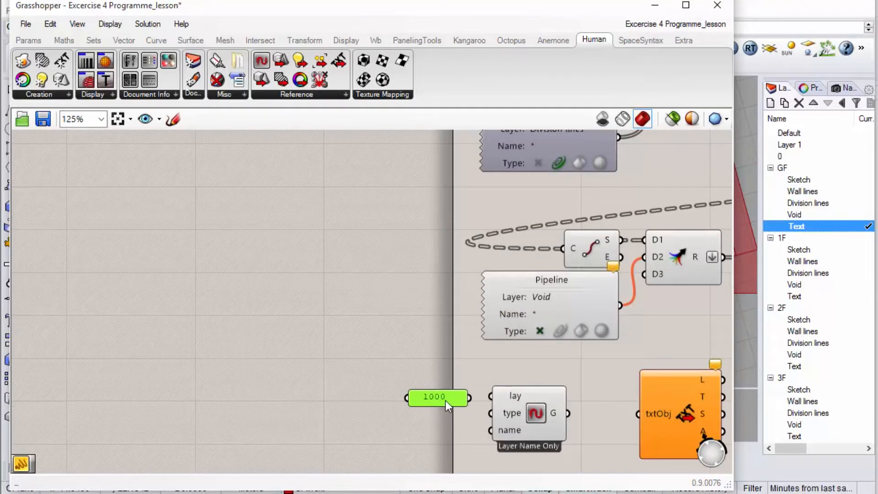
Change the copied panel's content to "Text" and wire it into the pipeline component's lay input.
double_click(446, 400)
text(Text)
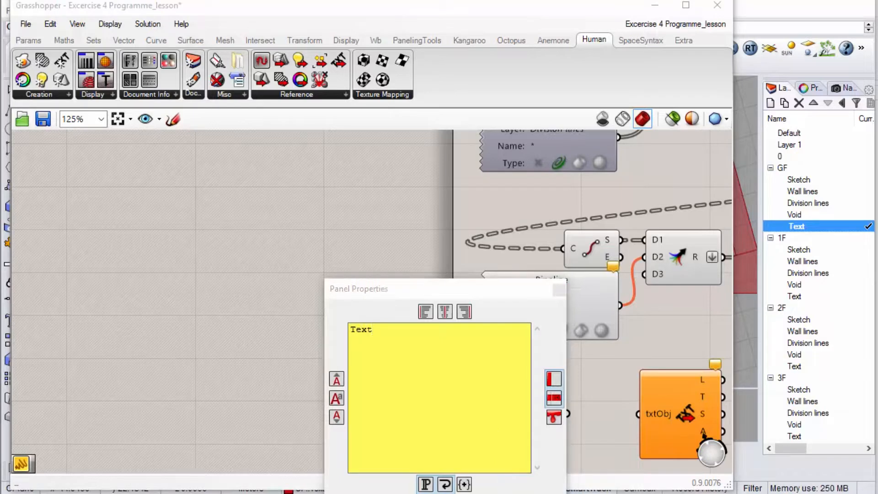
click(486, 493)
drag(496, 399, 536, 401)
drag(450, 398, 489, 401)
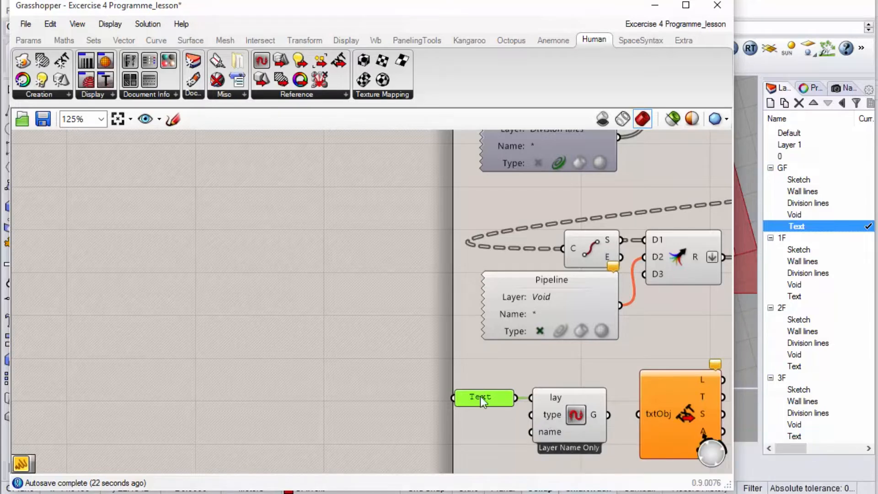
Duplicate the Text panel for the pipeline's type input and connect the pipeline's G output to Text Object Info's txtObj input.
alt+drag(481, 397, 489, 416)
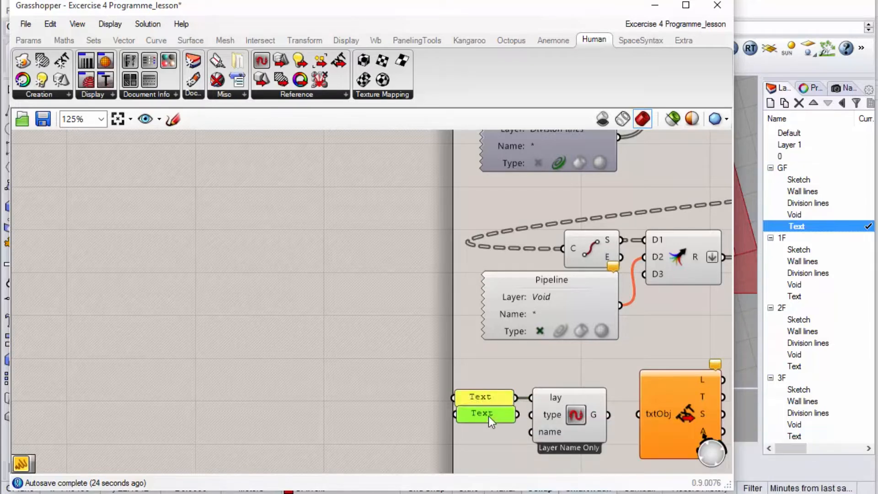
drag(517, 415, 540, 420)
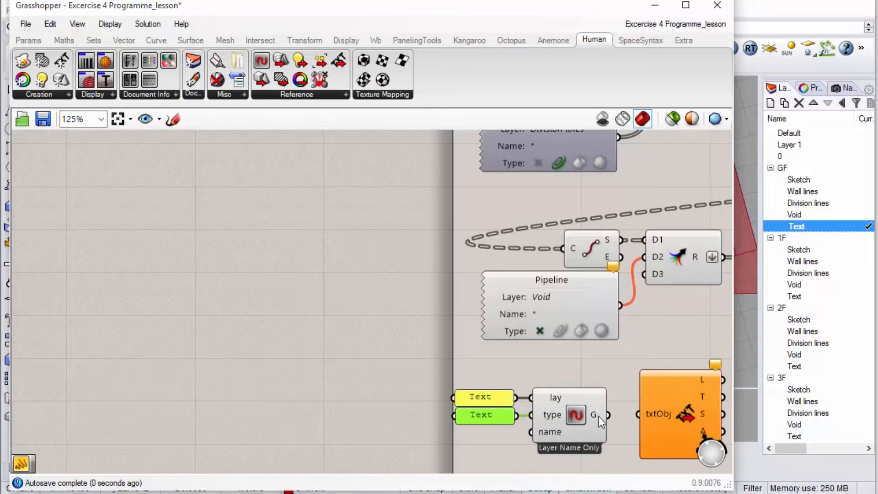
drag(608, 416, 614, 425)
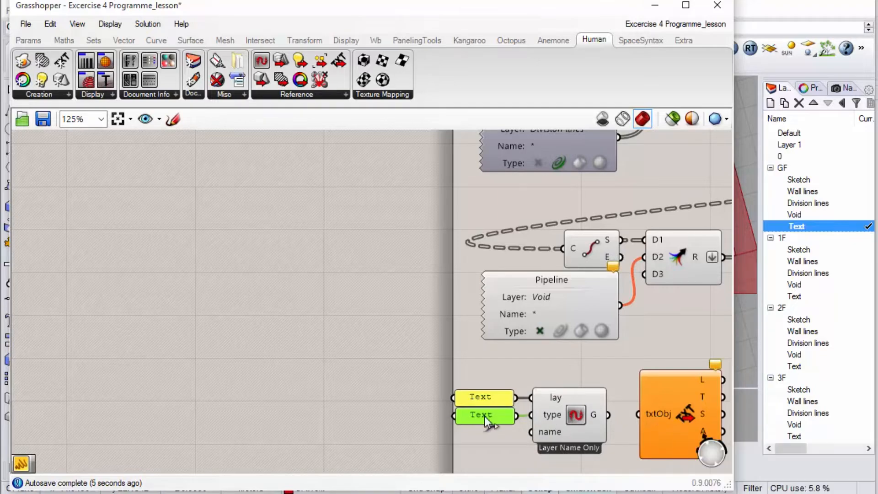
scroll(534, 417, down, 1)
mouse_move(560, 420)
mouse_down()
mouse_move(585, 421)
mouse_move(576, 415)
mouse_up()
scroll(597, 427, up, 3)
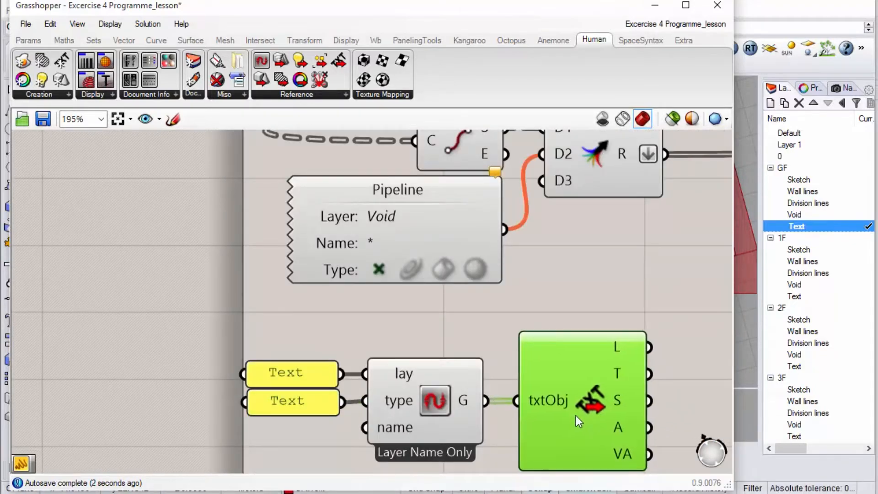
Select the two Text panels, pipeline and Text Object Info and reposition them together below the Void pipeline.
scroll(580, 389, down, 3)
scroll(625, 384, up, 1)
drag(652, 350, 391, 456)
drag(469, 399, 470, 410)
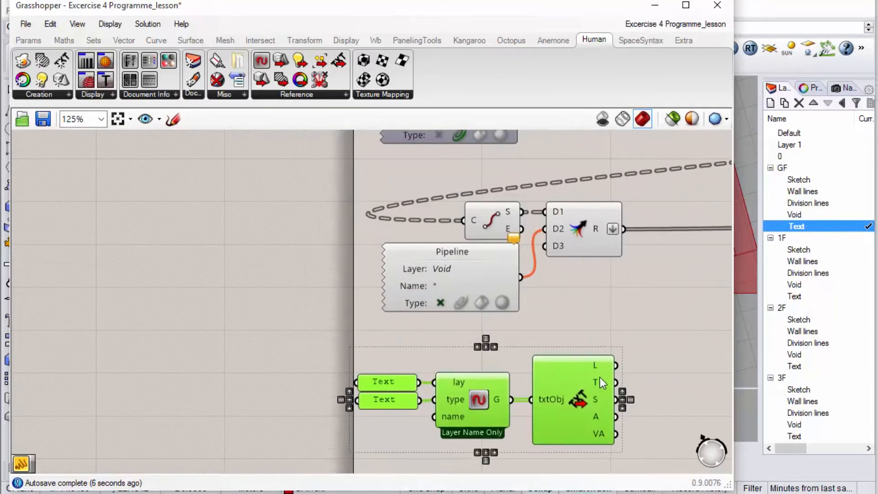
Inspect the Text and Plane outputs of the Text Object Info component.
mouse_move(602, 380)
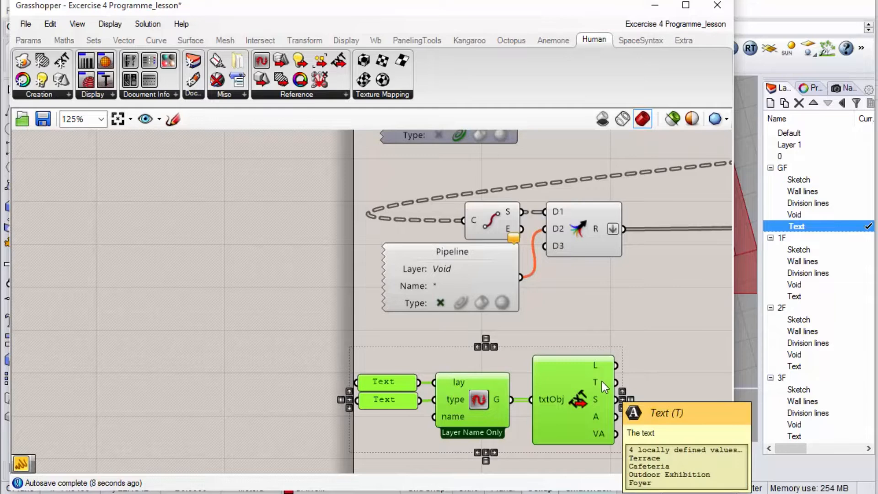
click(649, 367)
right_drag(649, 367, 613, 369)
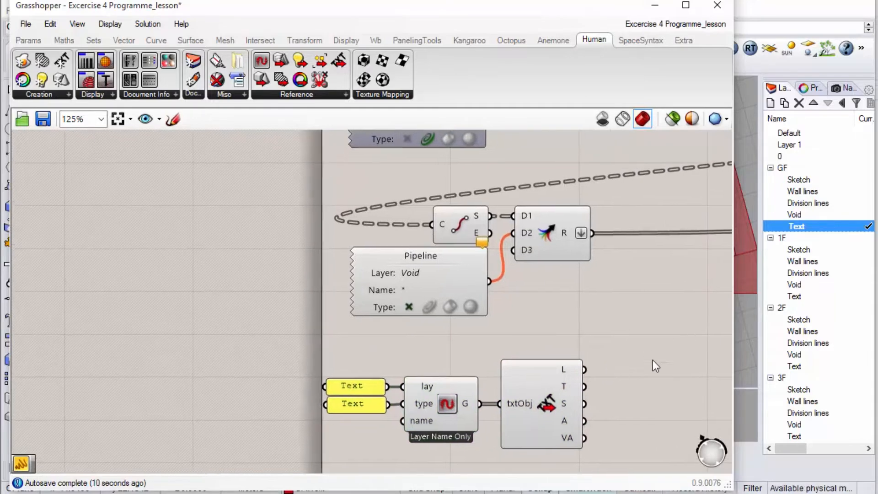
scroll(600, 403, up, 1)
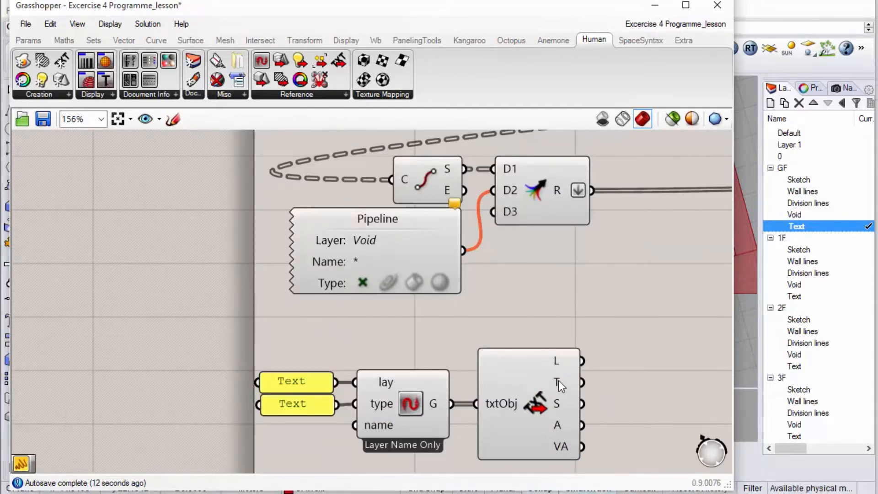
mouse_move(559, 381)
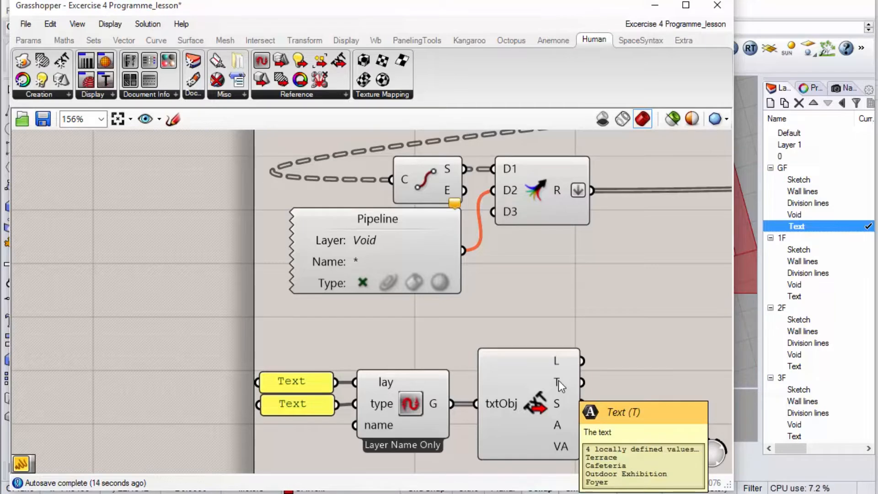
mouse_move(562, 362)
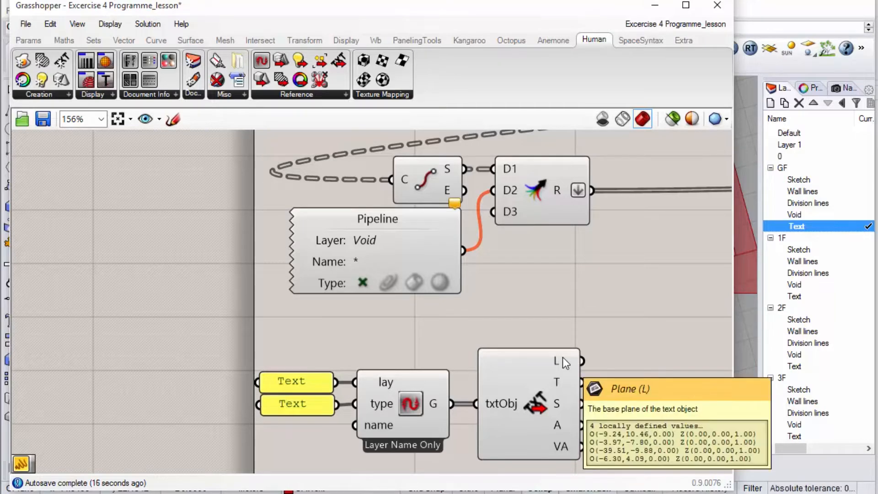
Narrow the Grasshopper window so the Rhino floor plan shows alongside the Text Object Info component.
drag(734, 337, 433, 336)
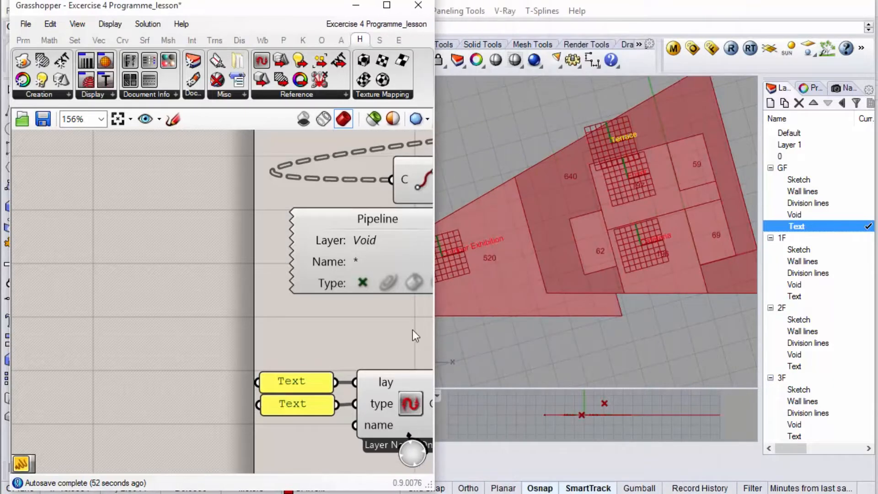
scroll(279, 361, down, 5)
scroll(227, 375, up, 4)
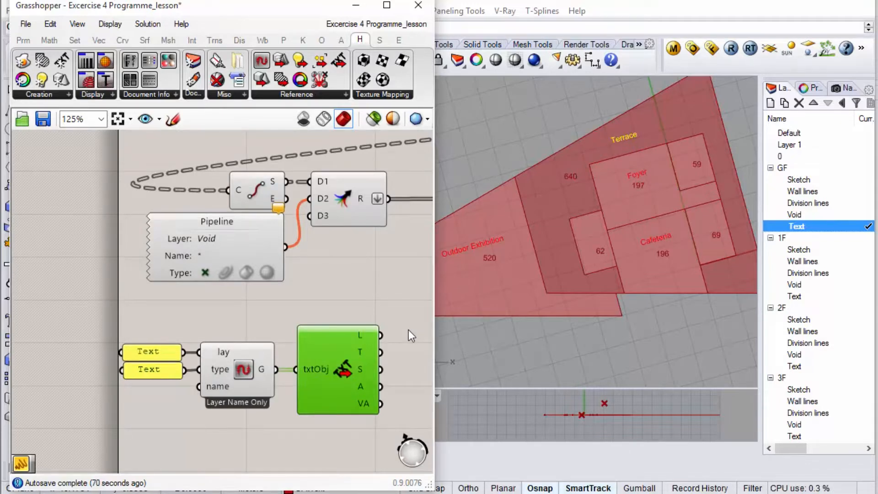
right_drag(408, 330, 342, 309)
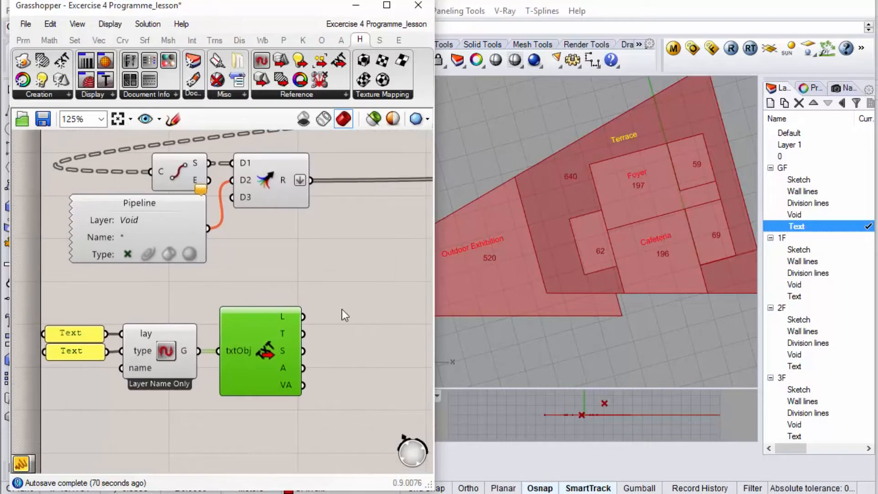
mouse_move(288, 331)
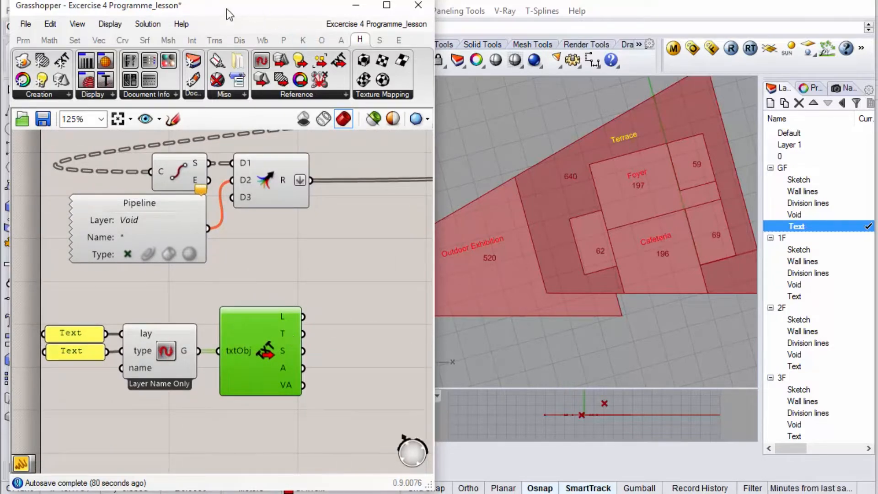
Add a Sort Text component fed by Text Object Info's T output and inspect its sorted keys.
click(105, 40)
click(77, 41)
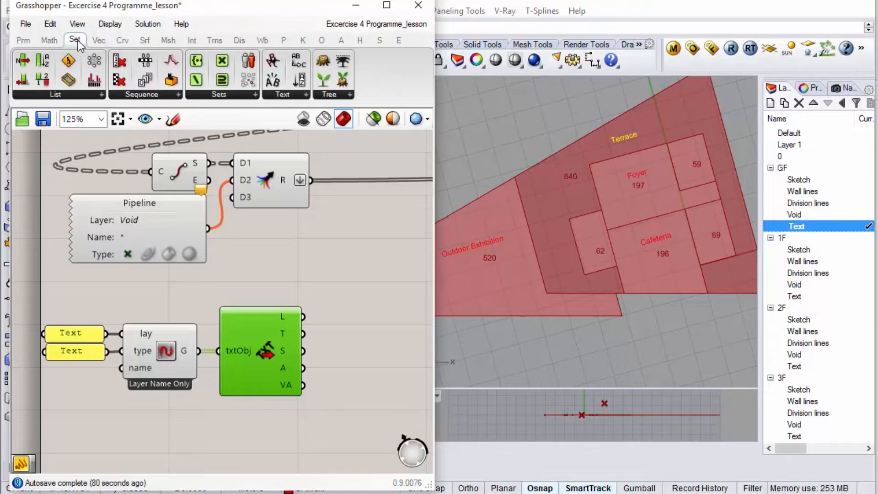
drag(299, 82, 360, 343)
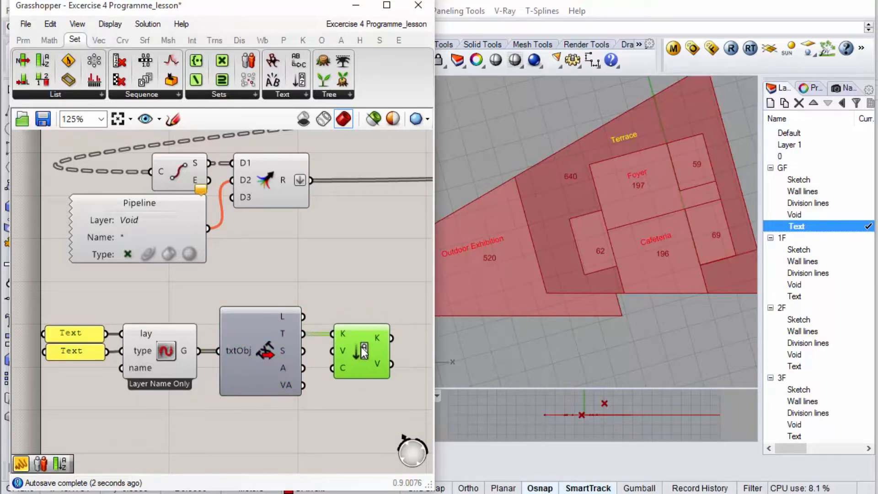
scroll(362, 348, down, 4)
scroll(331, 355, up, 4)
drag(274, 345, 267, 344)
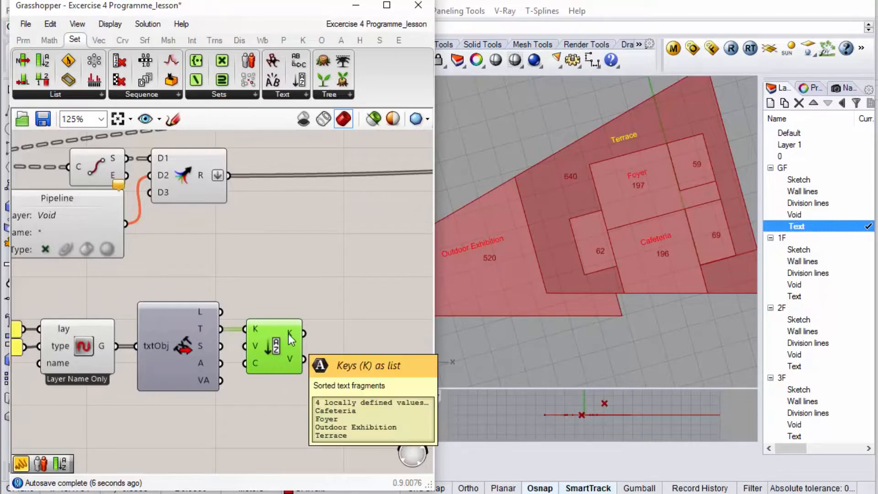
mouse_move(293, 336)
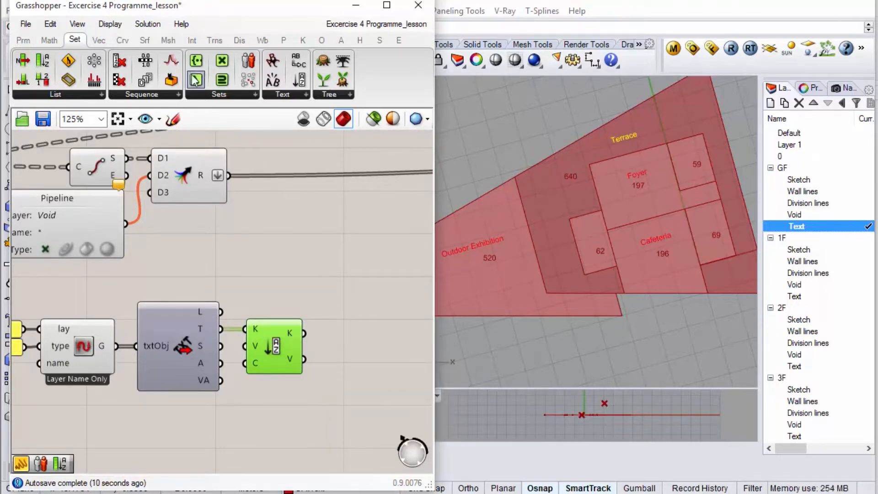
Add a Create Set component fed by Sort Text's K output and graft its S output.
drag(197, 68, 388, 356)
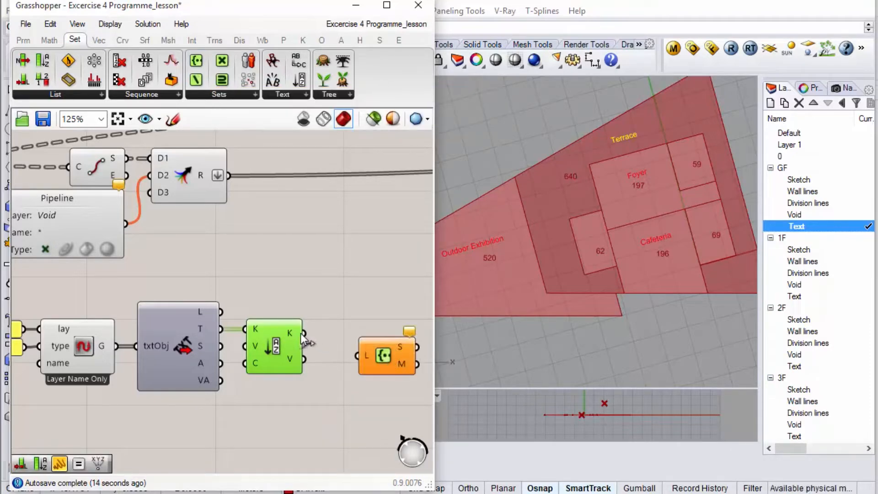
drag(335, 350, 360, 334)
right_click(379, 325)
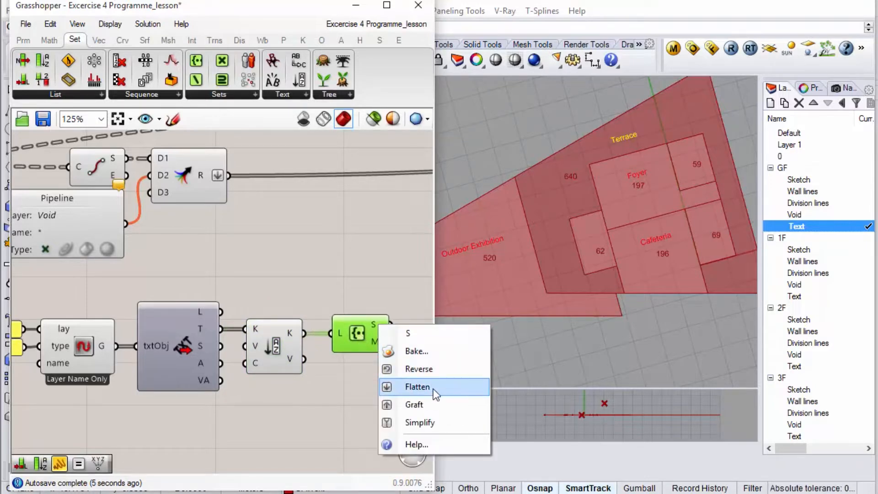
click(436, 402)
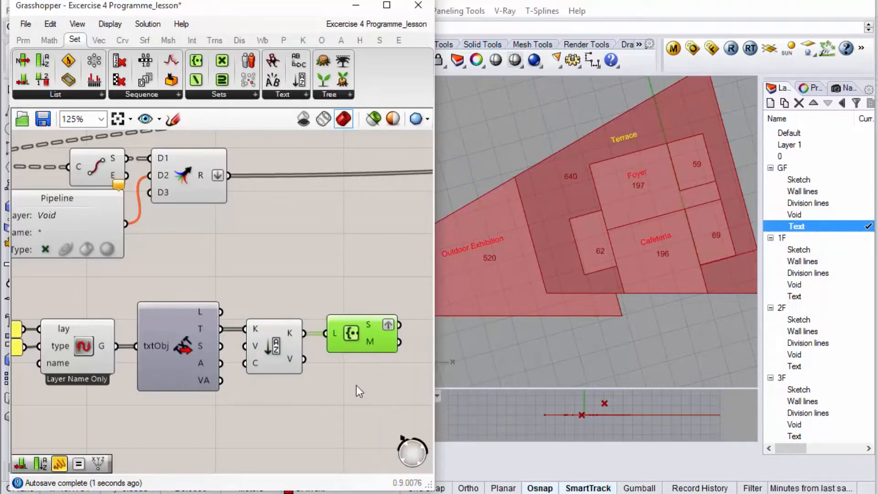
Move the whole text-reading chain, from the Text panels to Create Set, further down below the Void pipeline.
scroll(359, 385, down, 5)
scroll(186, 302, down, 2)
scroll(365, 292, up, 5)
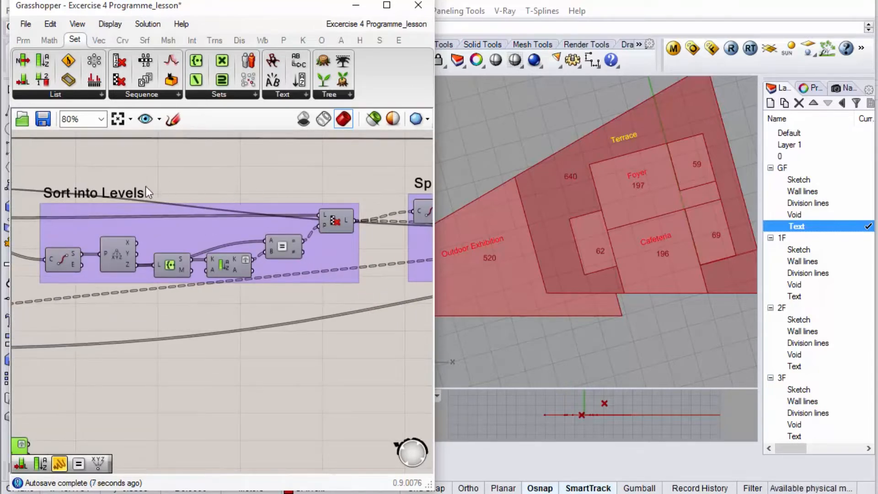
scroll(293, 203, down, 5)
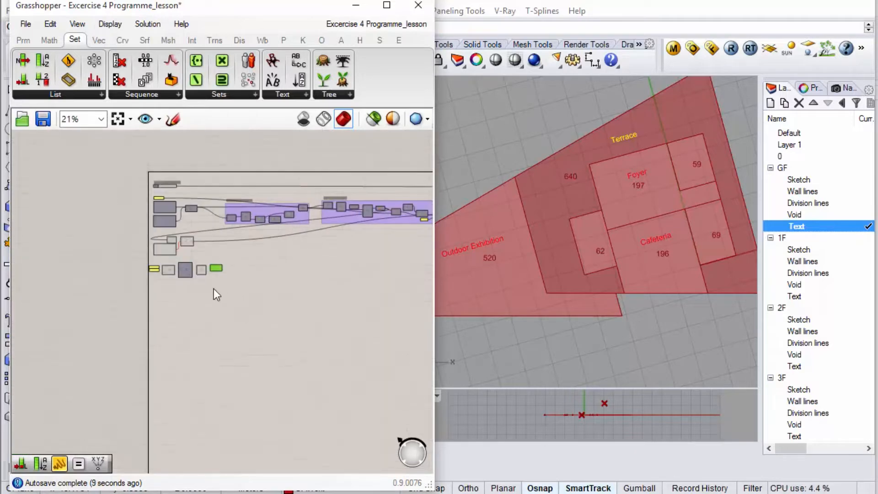
scroll(235, 267, up, 4)
drag(276, 264, 68, 331)
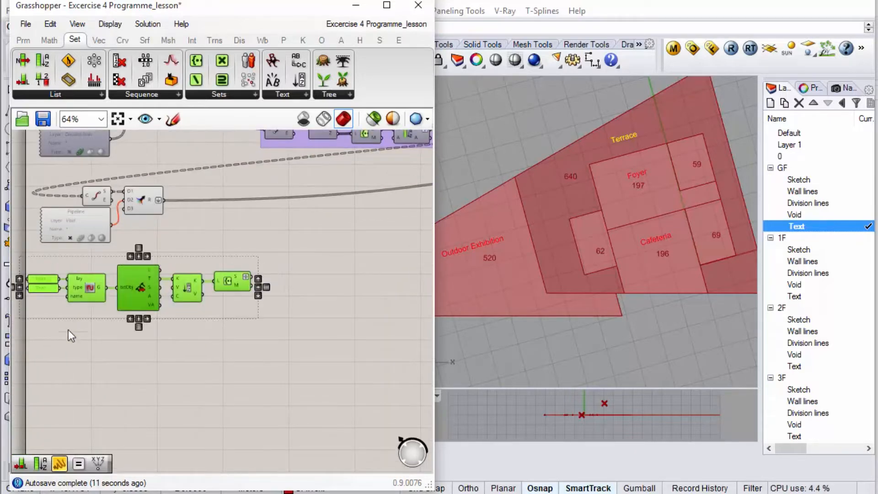
drag(139, 295, 145, 323)
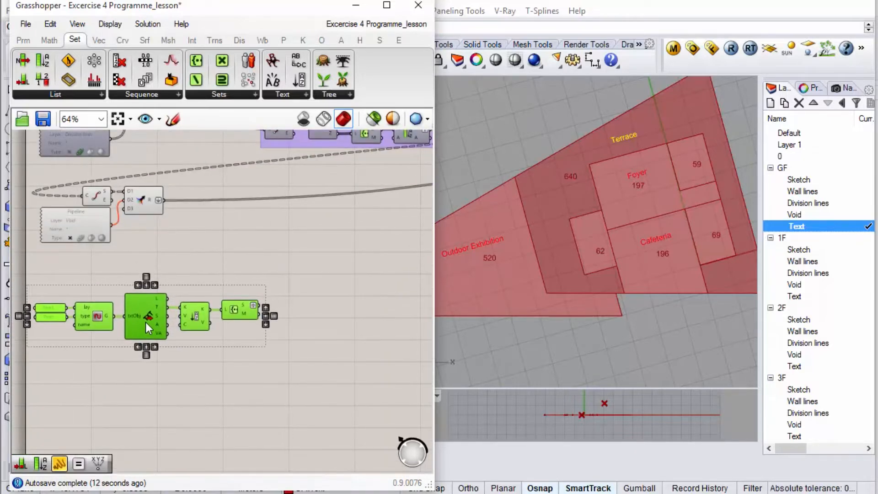
click(198, 257)
Place a Member Index component just after Create Set, leaving room for wiring.
scroll(268, 306, up, 2)
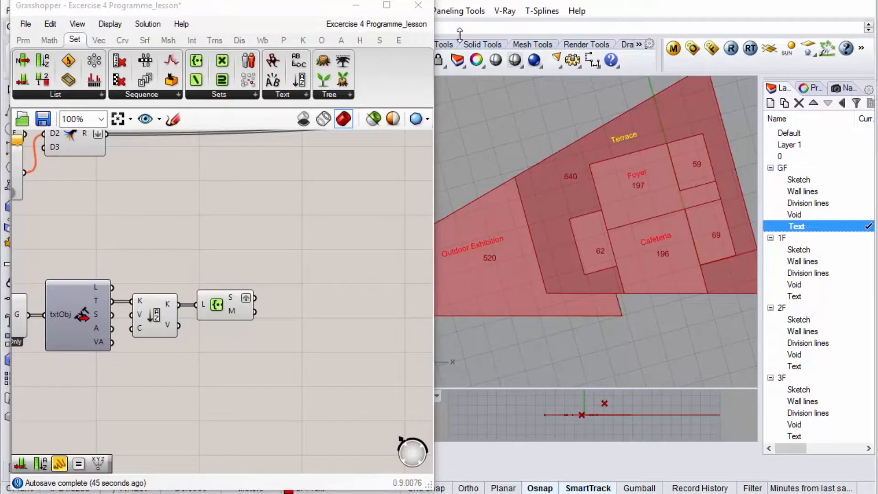
click(241, 95)
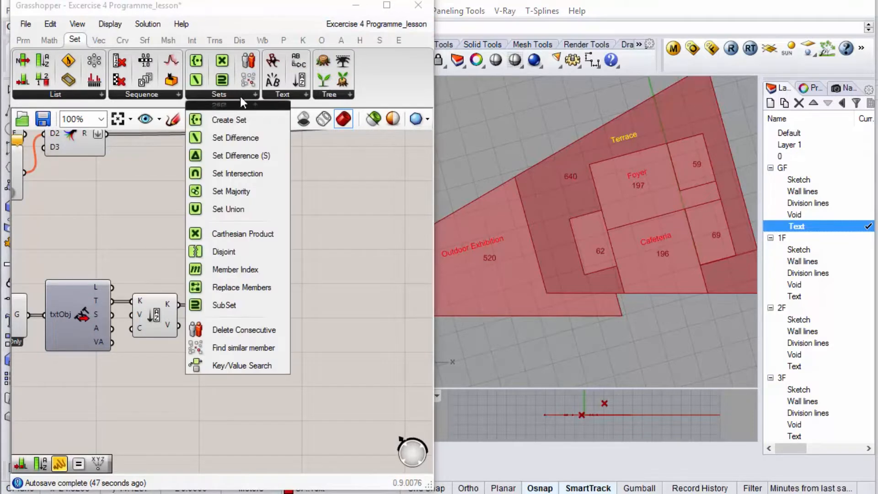
click(264, 270)
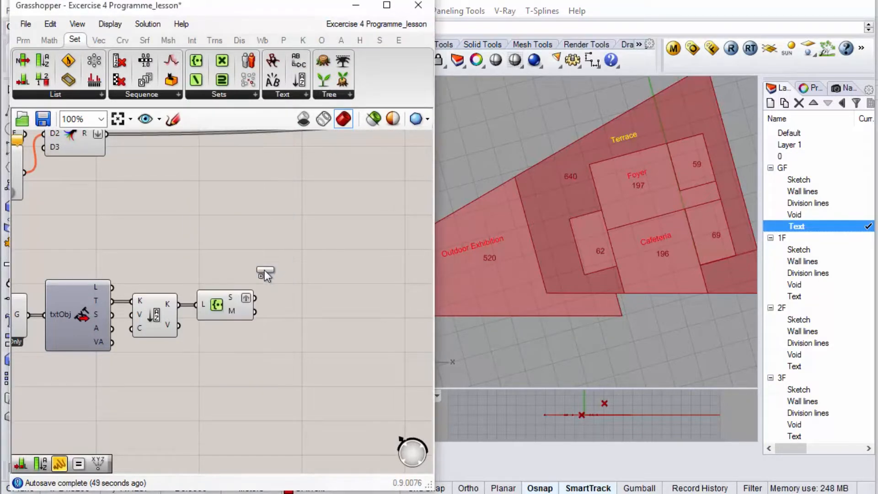
click(307, 306)
drag(302, 307, 326, 294)
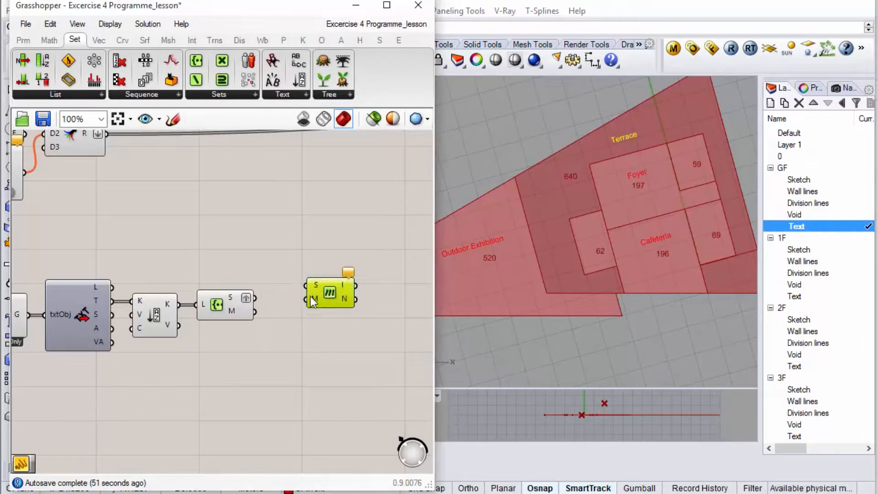
Wire Create Set's S output into Member Index's M input and Text Object Info's T output into its S input, closing the gap.
drag(255, 299, 306, 300)
scroll(344, 312, down, 3)
scroll(321, 307, down, 1)
scroll(288, 311, up, 4)
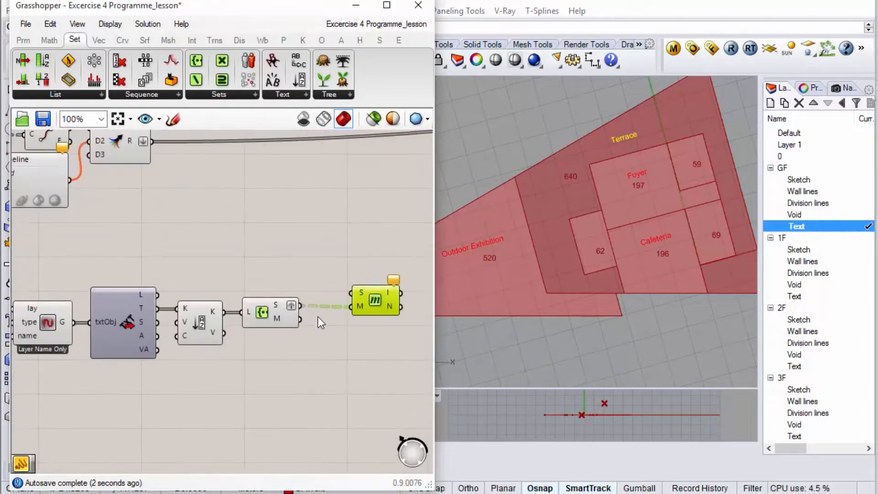
scroll(345, 341, down, 1)
scroll(371, 309, up, 1)
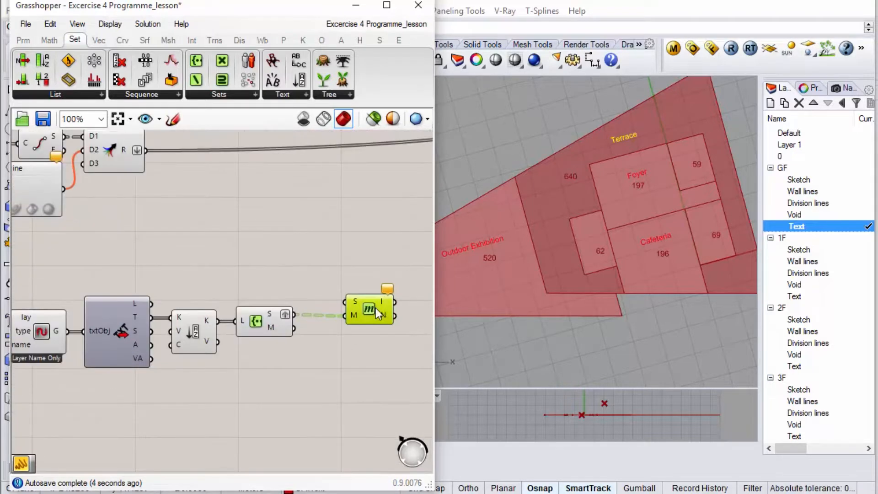
drag(151, 316, 345, 320)
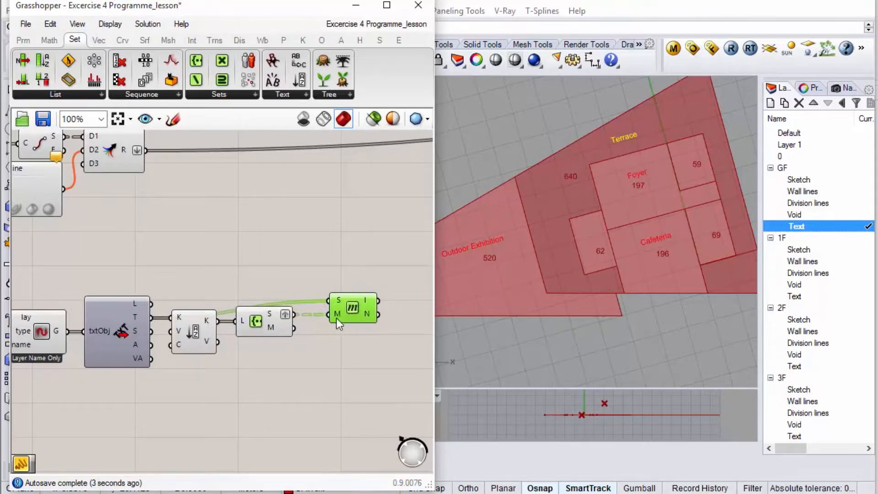
mouse_move(338, 314)
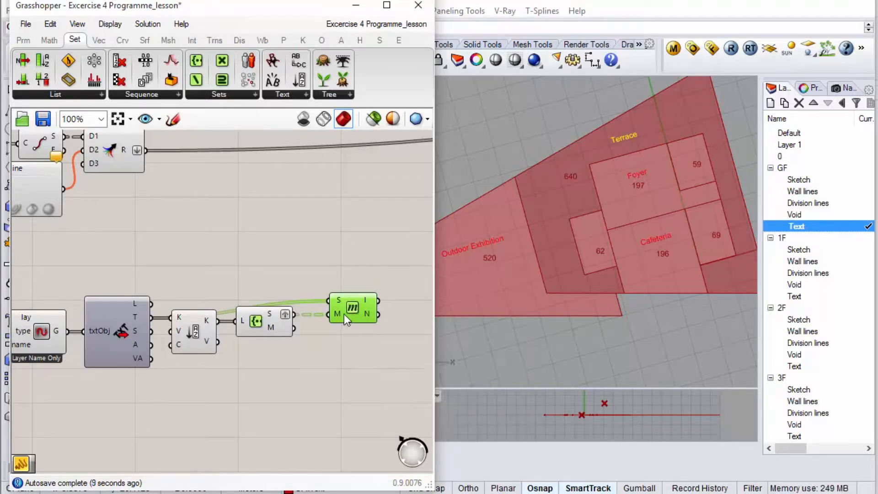
drag(350, 314, 344, 314)
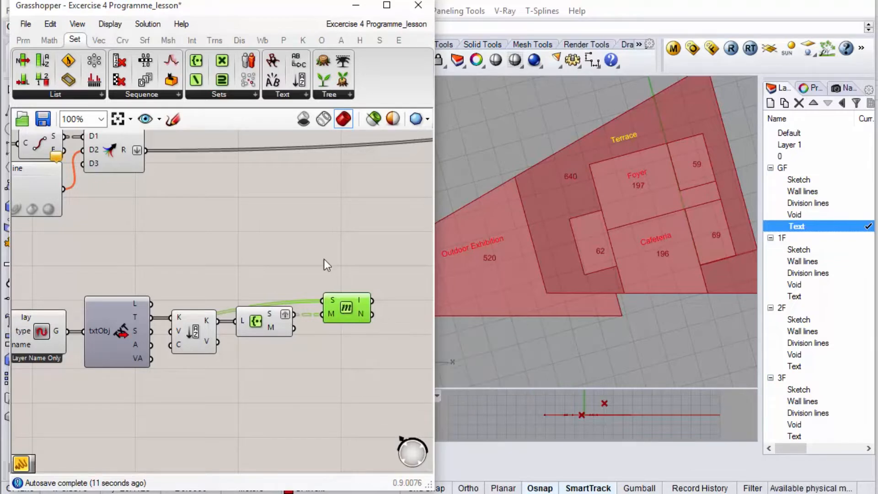
Add a List Item component using Text Object Info's L output as the list and Member Index's I output as the index.
drag(24, 60, 87, 262)
scroll(87, 261, down, 2)
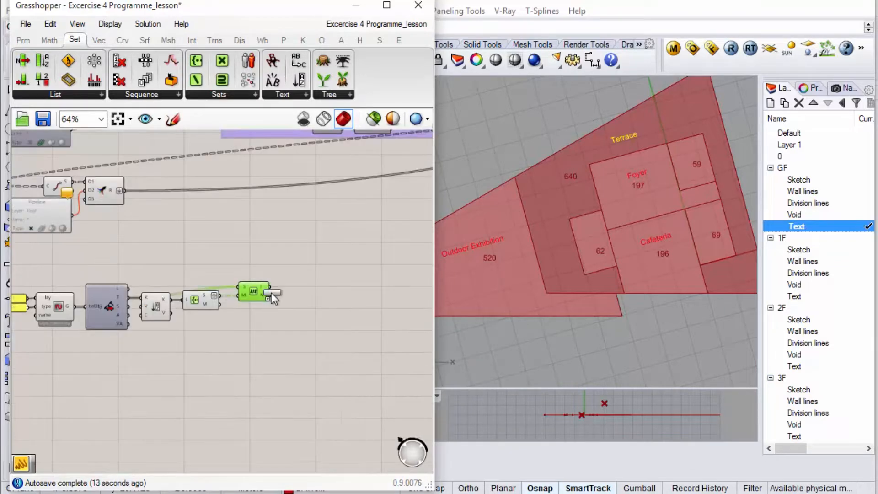
scroll(305, 286, up, 3)
click(323, 267)
drag(234, 285, 308, 270)
scroll(309, 271, down, 3)
scroll(165, 281, up, 1)
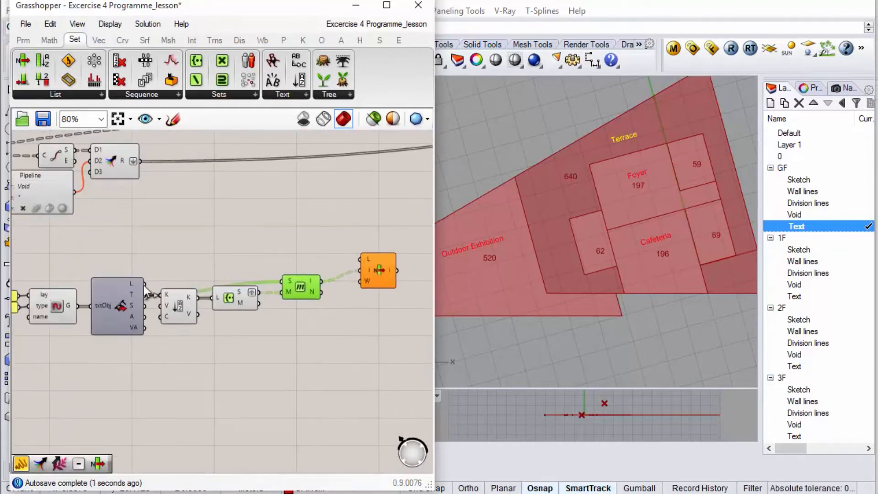
mouse_move(139, 282)
drag(139, 281, 370, 268)
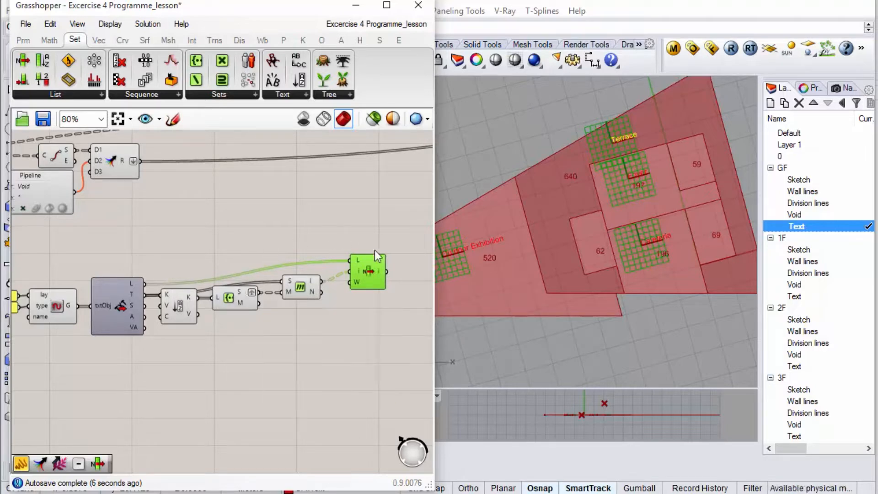
mouse_move(381, 273)
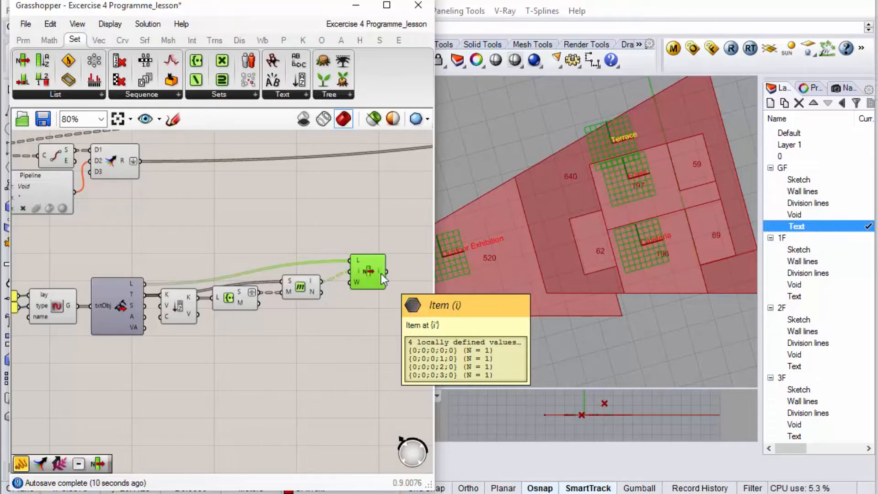
Turn off the preview of the Sort Text, Create Set, Member Index and List Item components.
drag(387, 231, 194, 337)
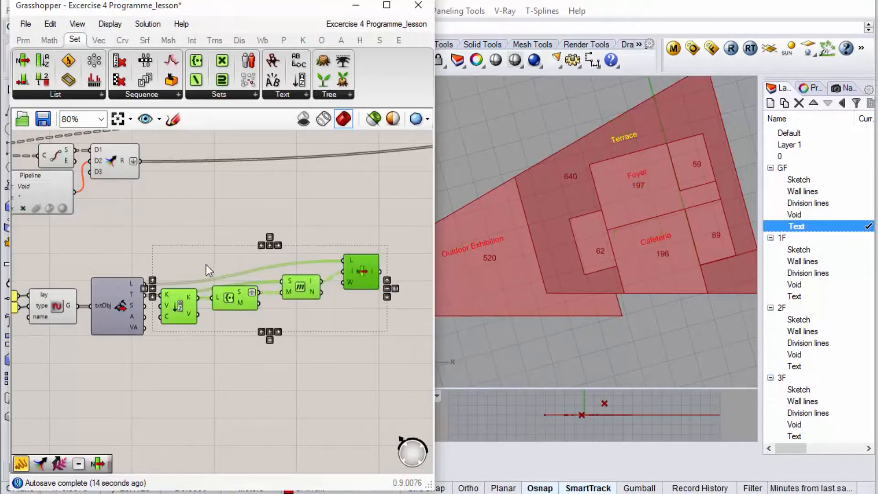
right_click(209, 251)
click(267, 282)
click(363, 271)
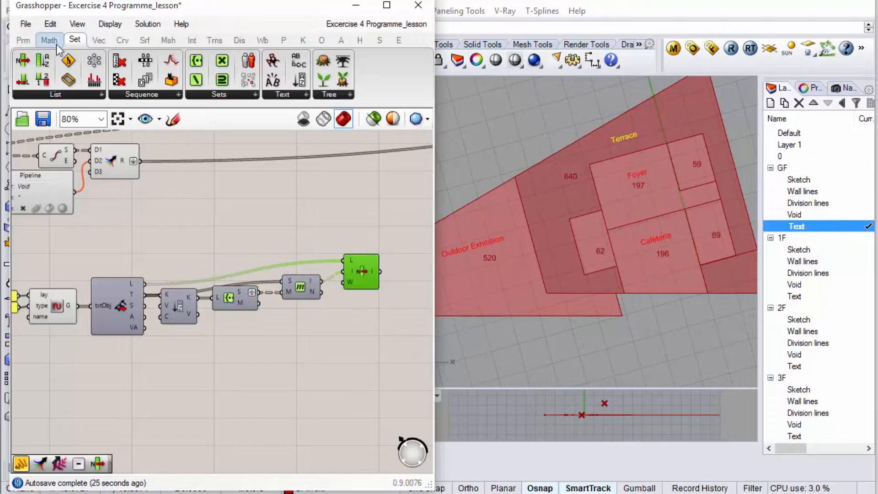
Add a Deconstruct Plane component fed by List Item's output, inspect its O output and place it just after List Item.
click(93, 43)
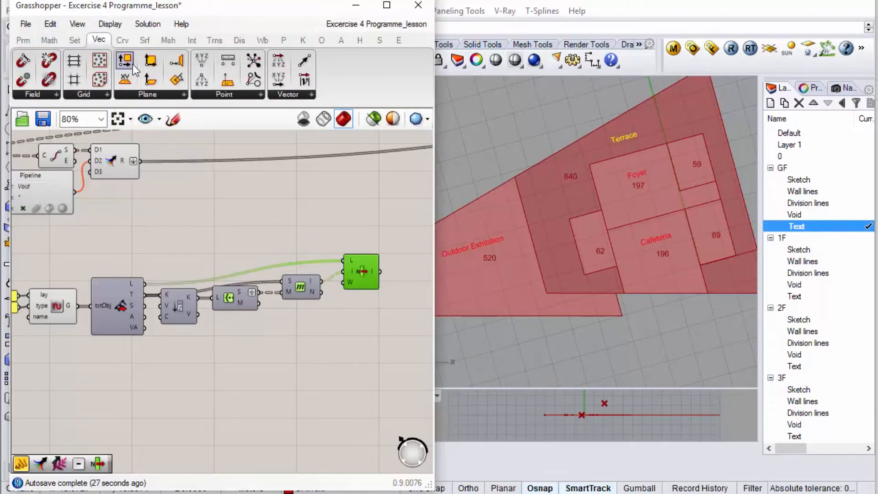
drag(133, 64, 114, 173)
scroll(127, 229, down, 2)
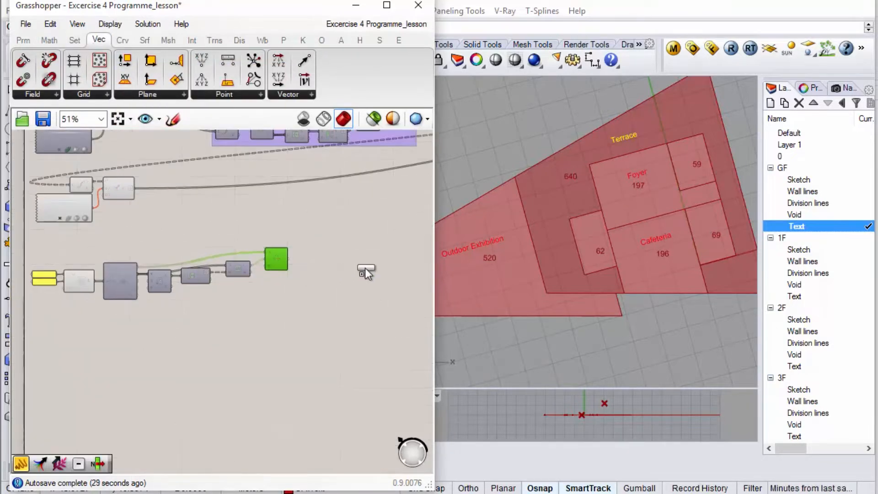
scroll(364, 263, up, 4)
click(301, 243)
click(302, 240)
drag(303, 239, 284, 254)
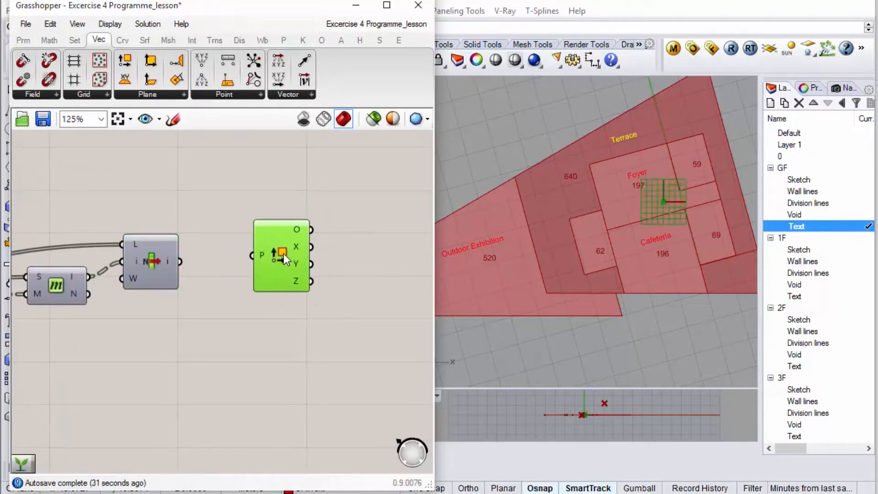
drag(179, 262, 263, 269)
mouse_move(282, 238)
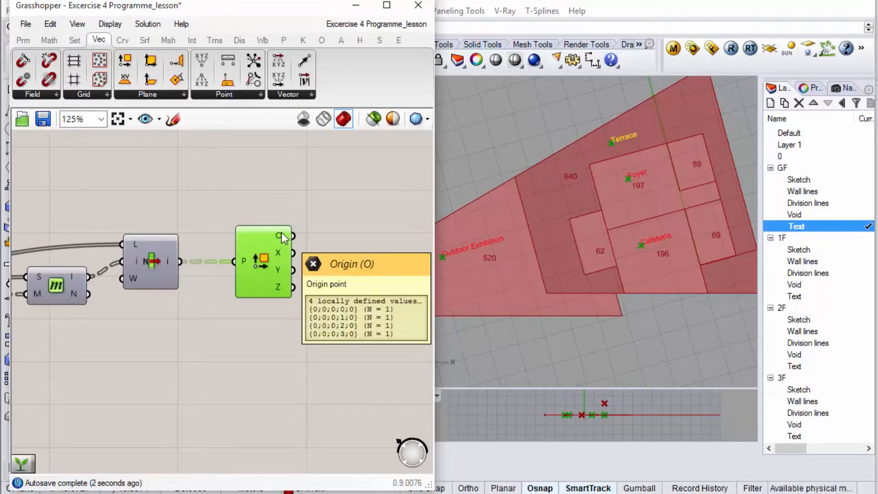
drag(274, 262, 246, 260)
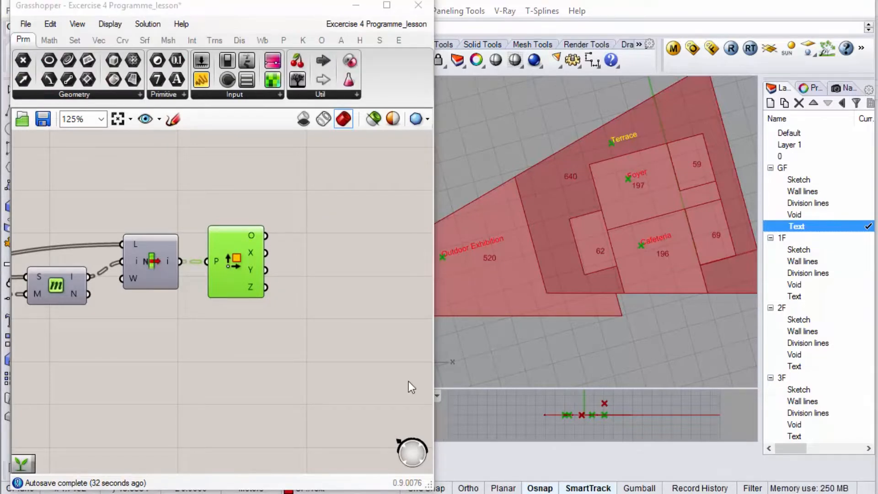
Graft the O output of Deconstruct Plane and inspect the data structure of its plane input.
scroll(188, 336, down, 5)
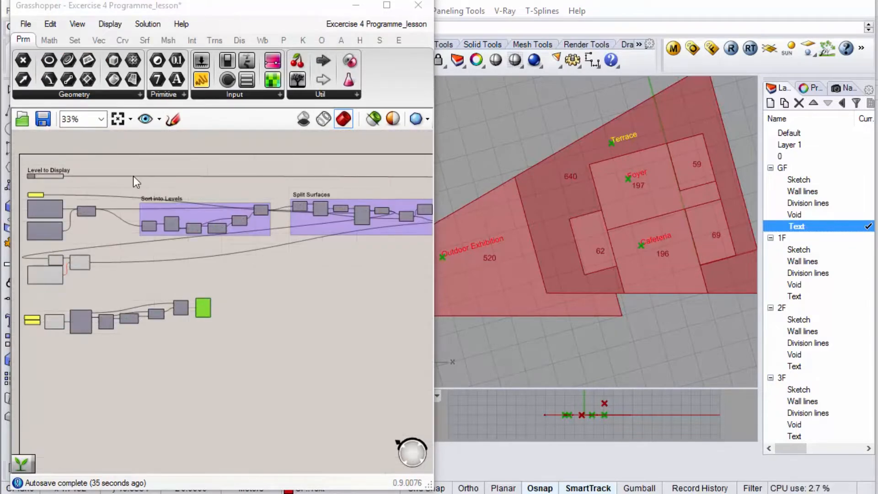
scroll(201, 309, up, 4)
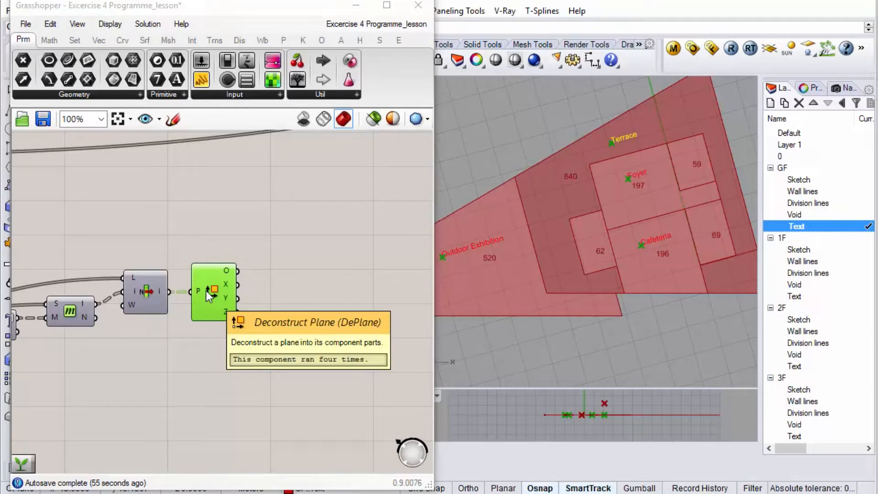
right_click(228, 274)
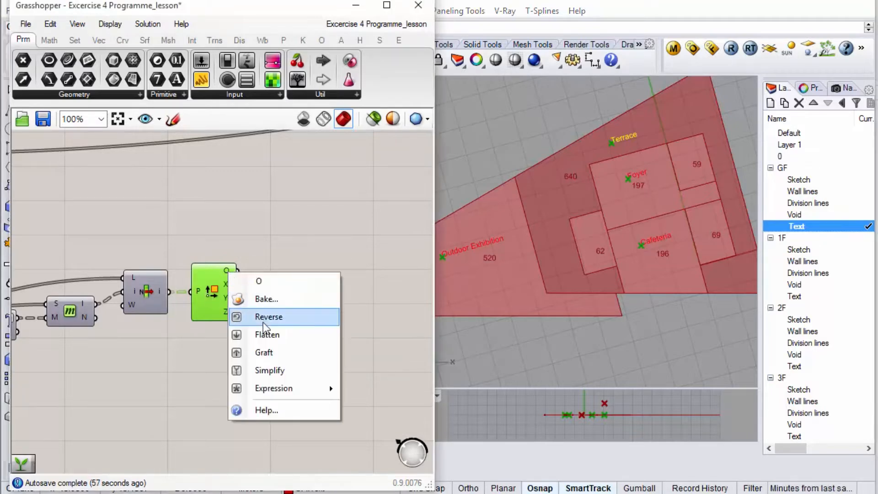
click(278, 352)
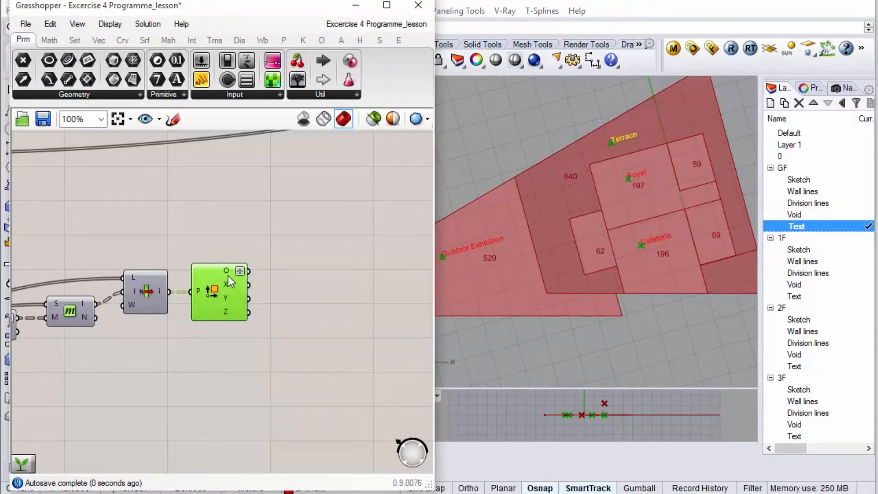
mouse_move(227, 276)
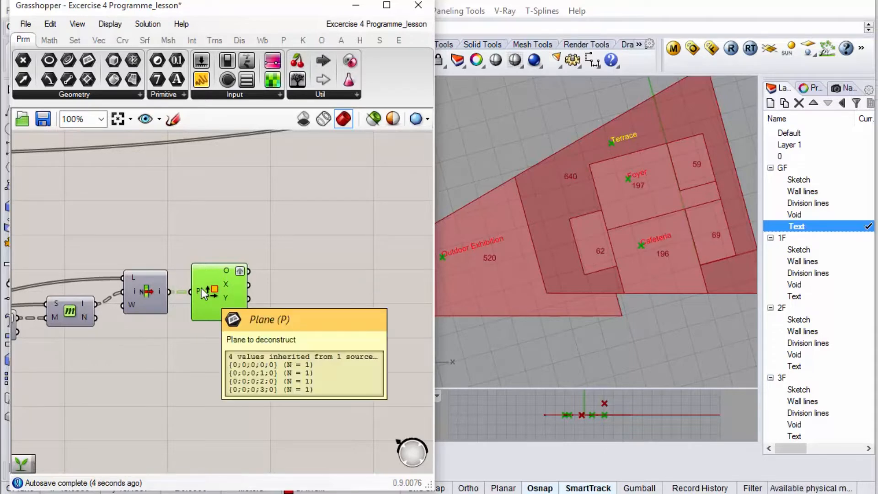
mouse_move(197, 310)
Examine the lower Merge component and the Tree Branch component that feed the area calculation.
scroll(196, 309, down, 8)
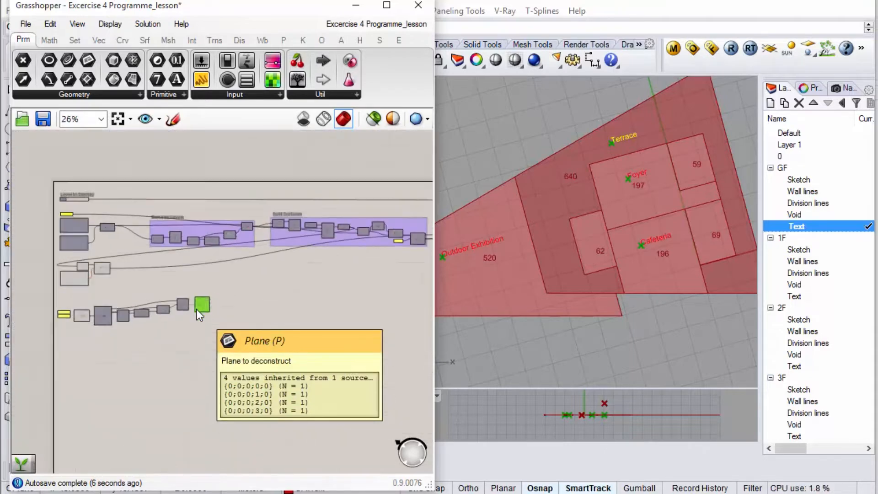
scroll(315, 325, up, 5)
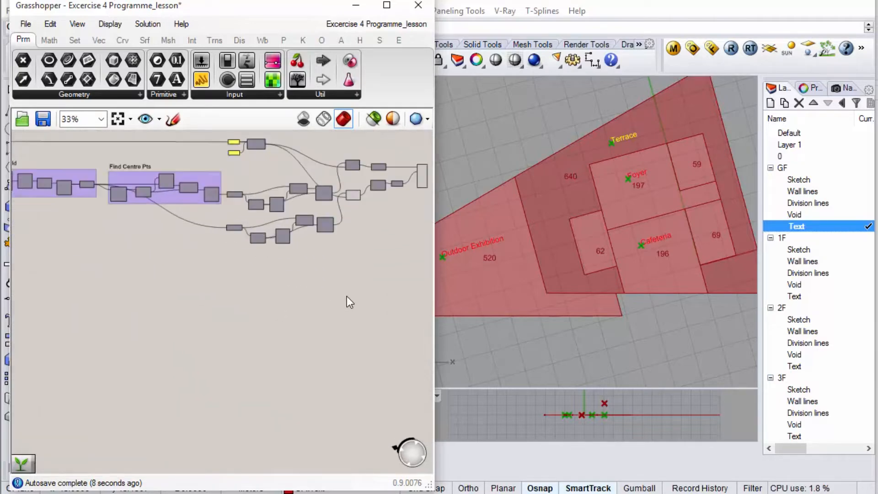
scroll(350, 222, up, 5)
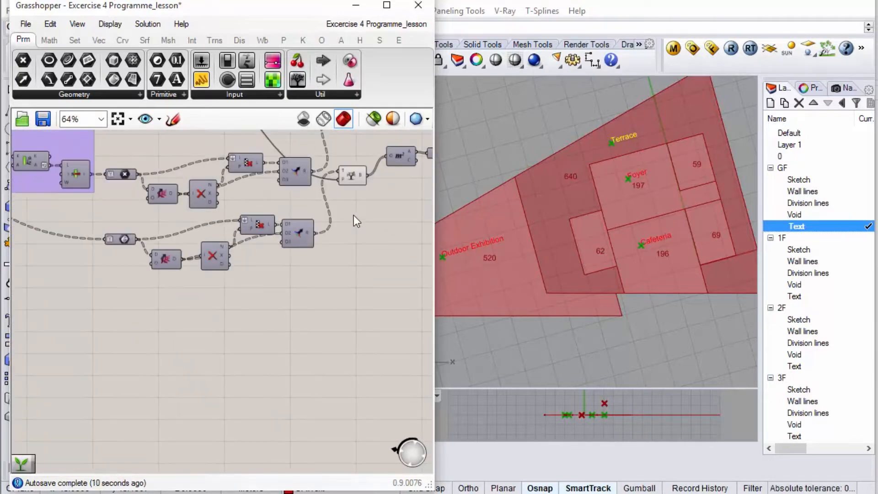
click(292, 240)
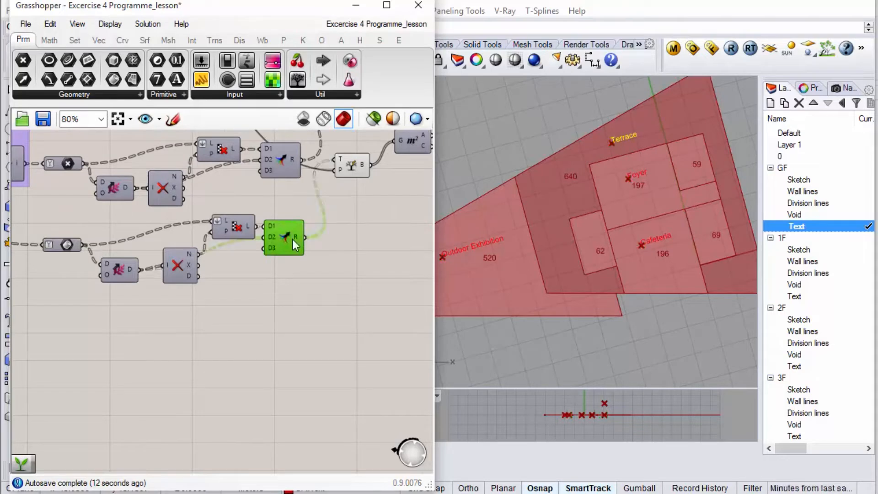
mouse_move(295, 238)
click(350, 167)
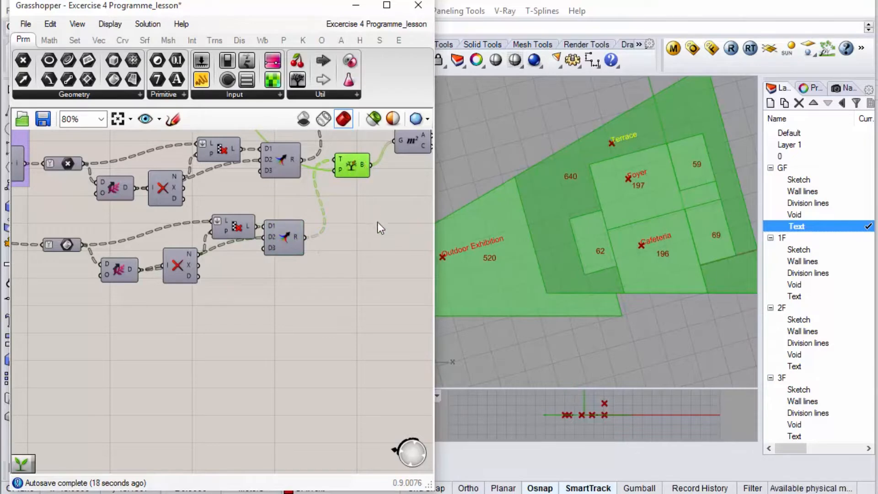
Try level 1 on the Level to Display slider, review the floor plan in Rhino and restore the slider to 0.
scroll(378, 222, down, 5)
scroll(121, 201, up, 8)
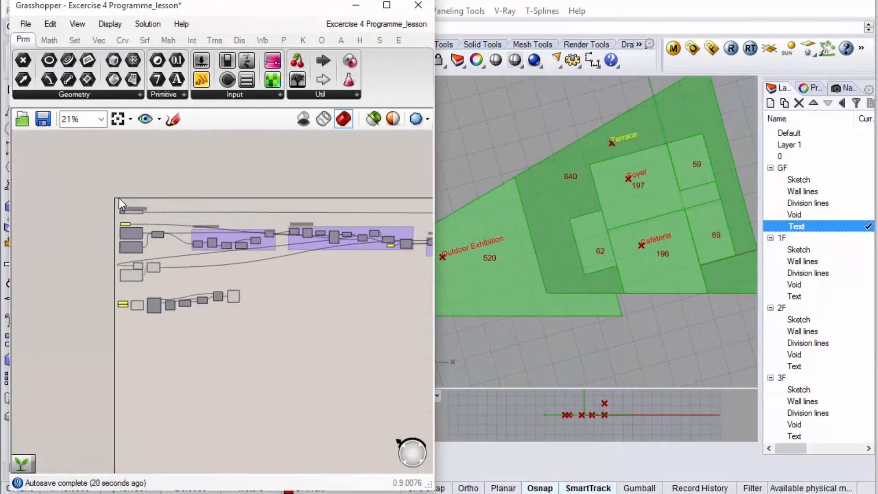
drag(99, 226, 113, 229)
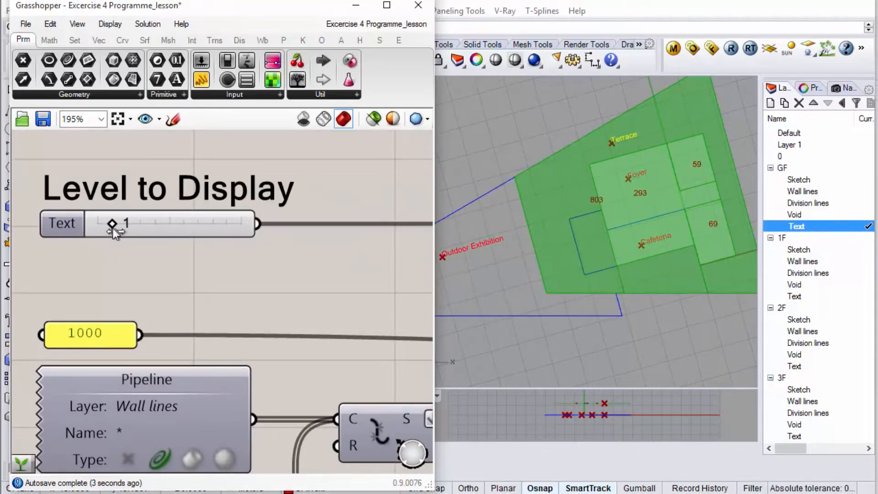
click(517, 260)
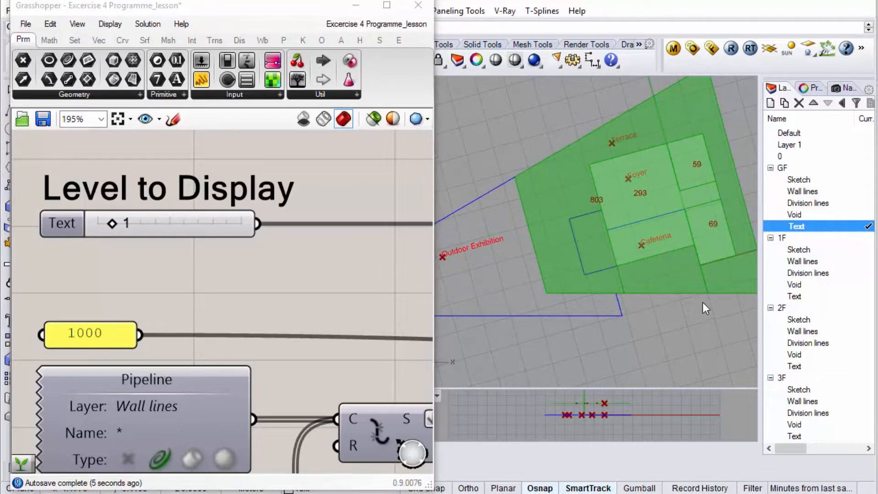
right_drag(689, 320, 673, 304)
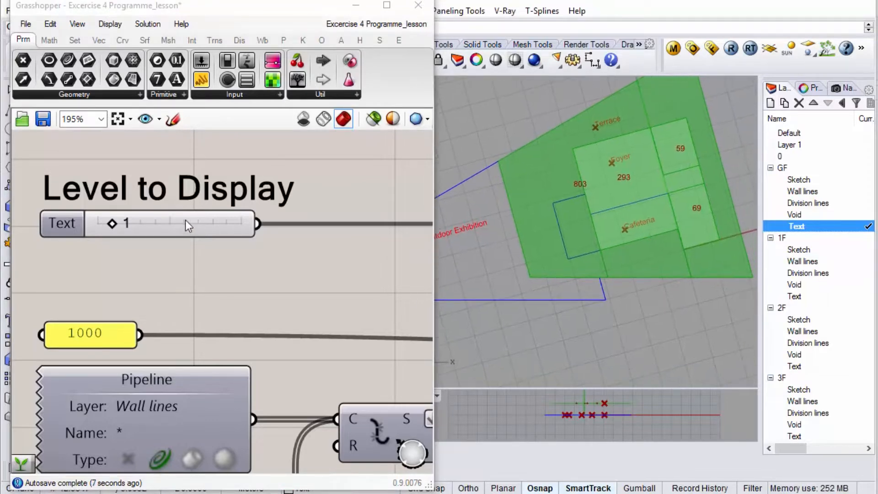
mouse_move(109, 222)
mouse_down()
mouse_move(100, 223)
mouse_move(112, 225)
mouse_up()
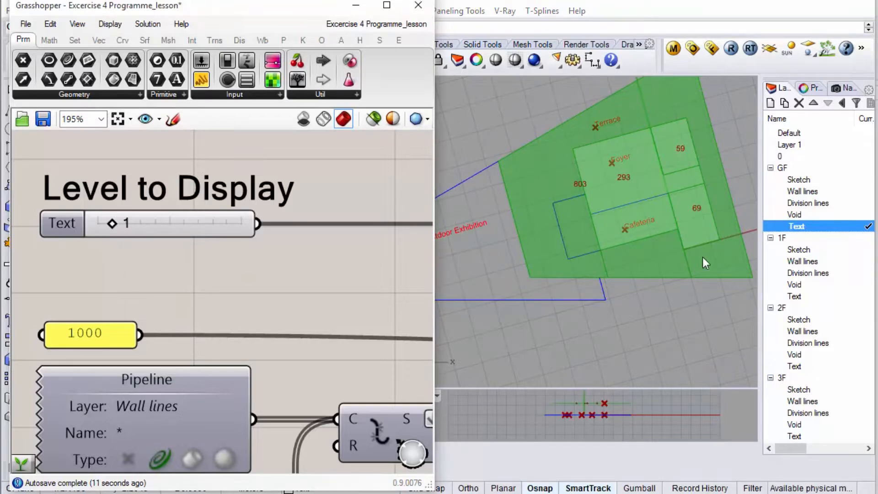
click(743, 158)
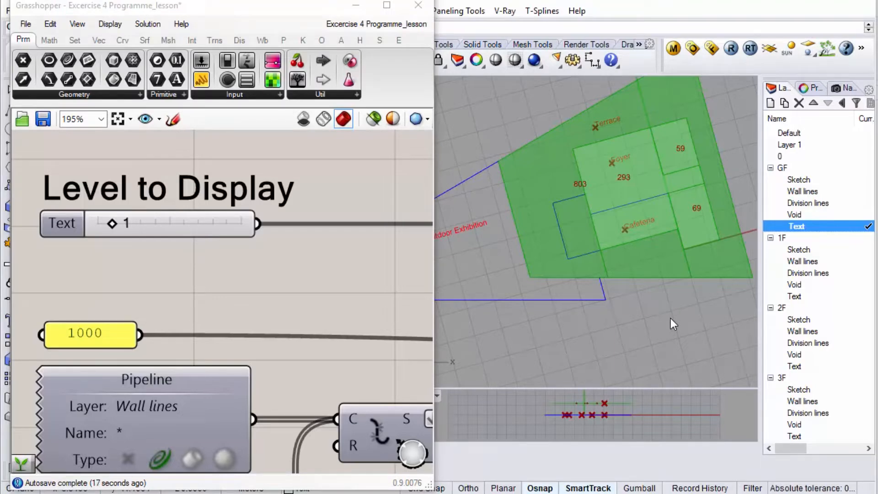
drag(111, 224, 98, 221)
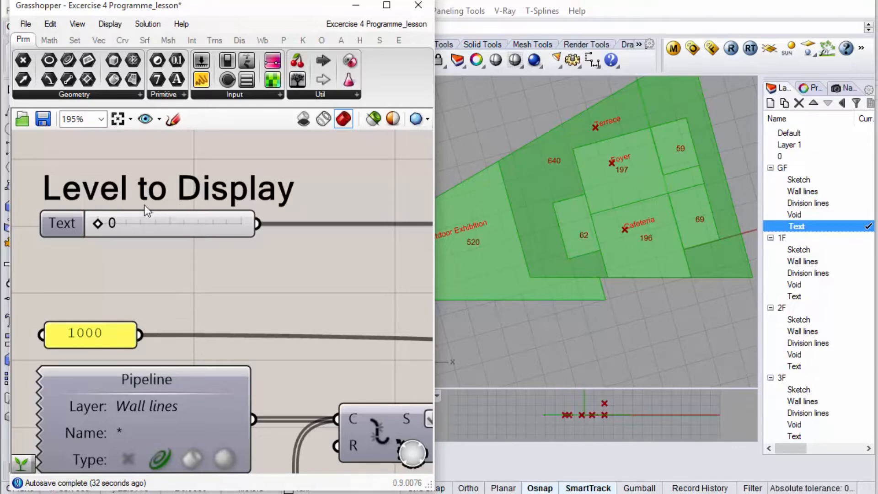
scroll(133, 210, down, 10)
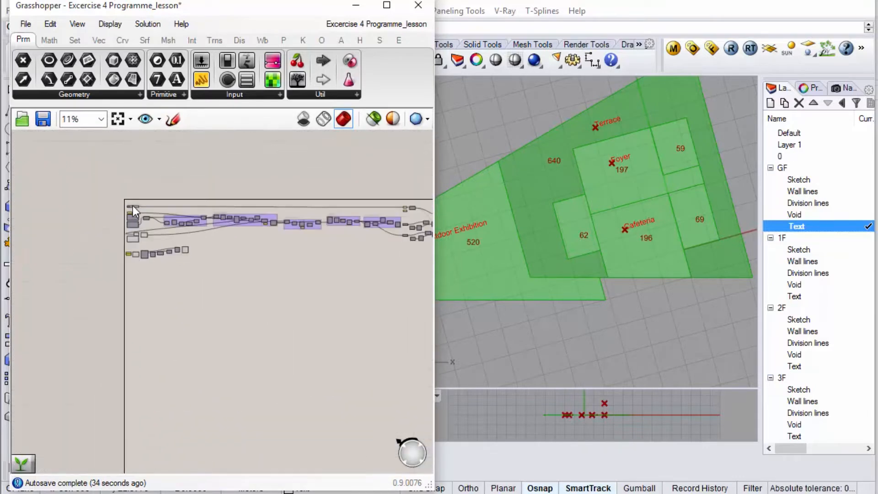
scroll(133, 205, up, 8)
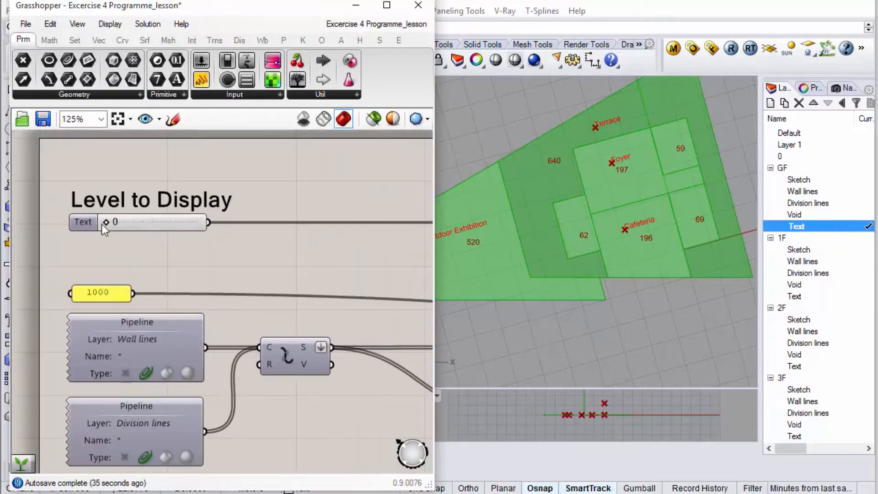
Add a Boolean Toggle and place it just below the lower Merge component that feeds the Tree Branch.
scroll(97, 225, down, 8)
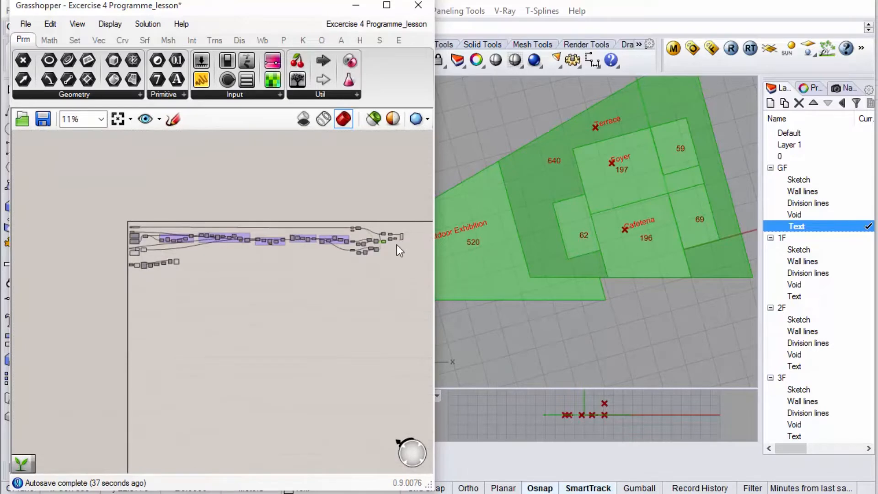
scroll(272, 239, up, 8)
mouse_move(252, 226)
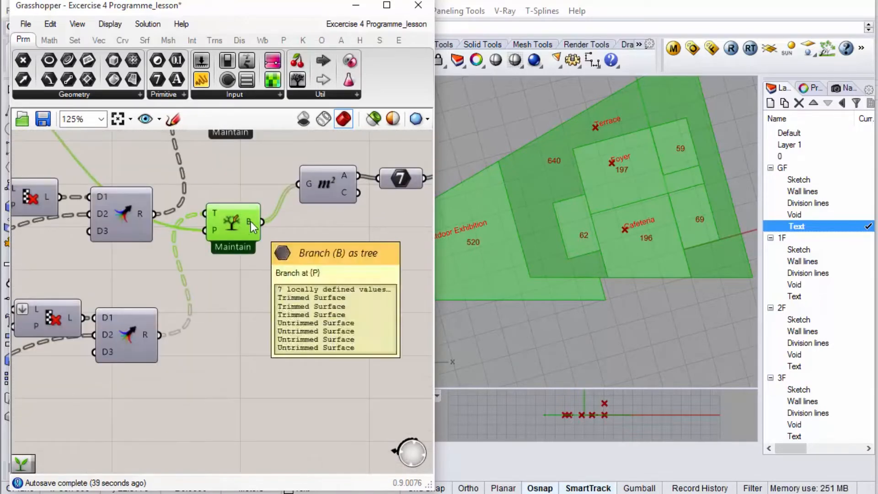
scroll(251, 221, down, 4)
scroll(204, 304, up, 4)
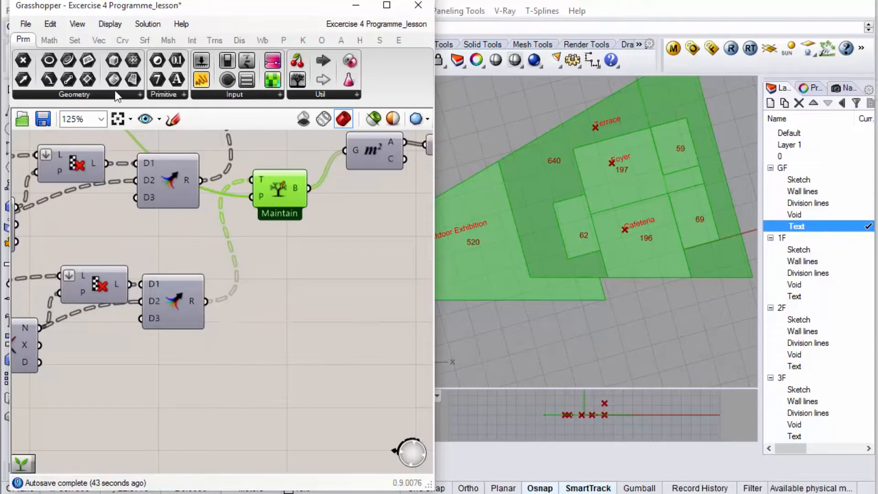
click(46, 37)
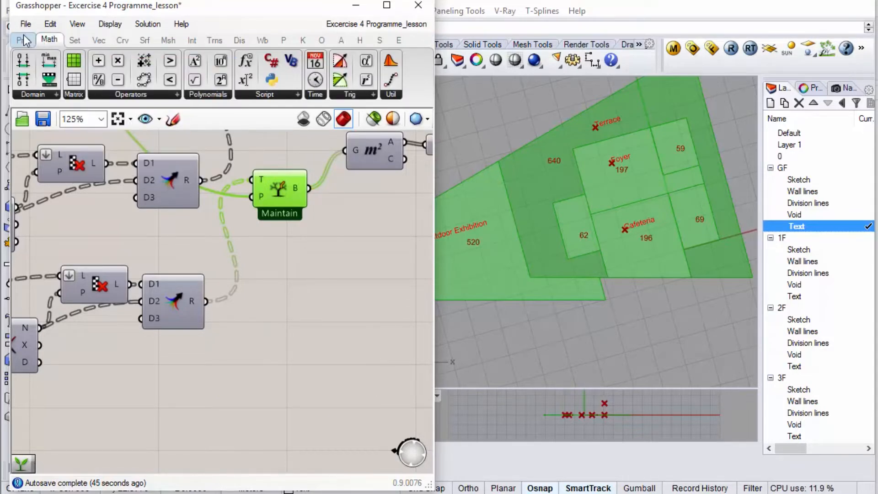
click(23, 40)
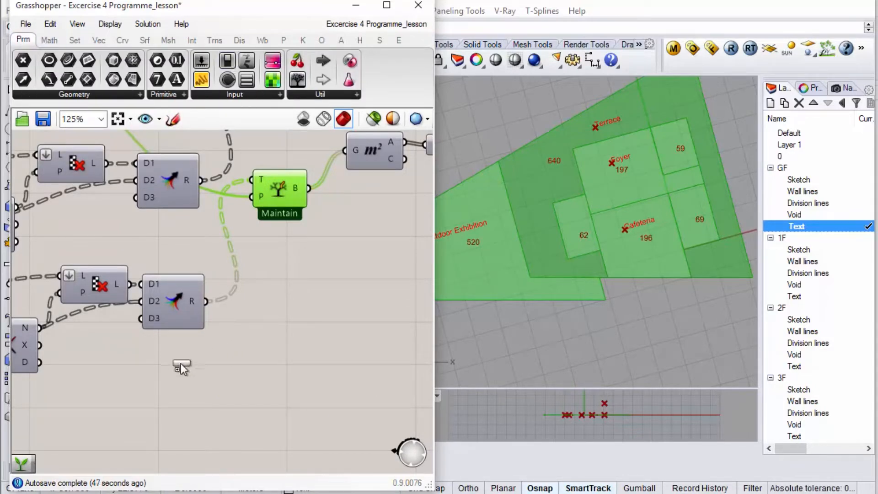
drag(182, 366, 192, 366)
mouse_move(153, 369)
mouse_down()
mouse_move(146, 364)
mouse_move(145, 372)
mouse_up()
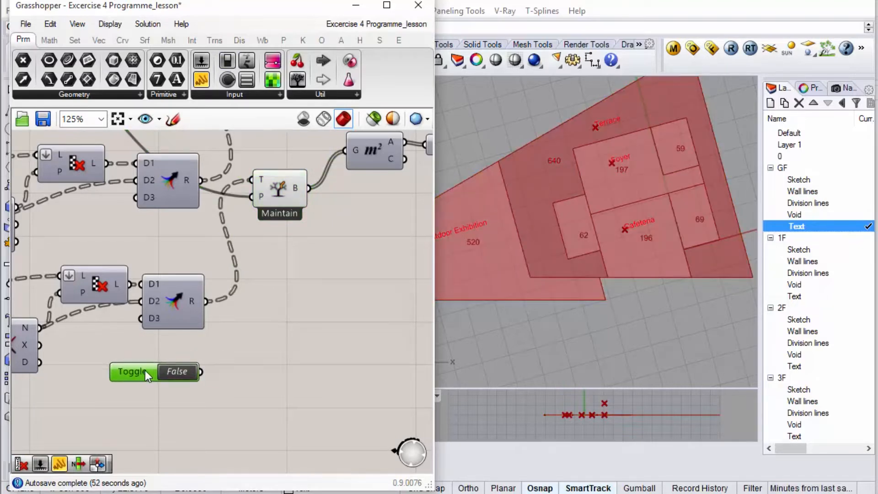
Add a Cull Pattern component beside the toggle, with the toggle as its pattern and the lower Merge result as its list.
scroll(215, 338, down, 2)
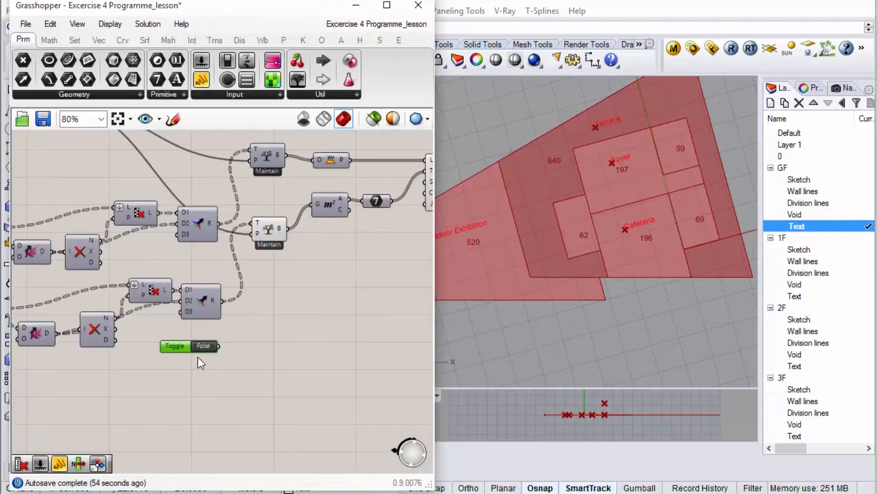
scroll(183, 348, up, 2)
drag(175, 344, 174, 365)
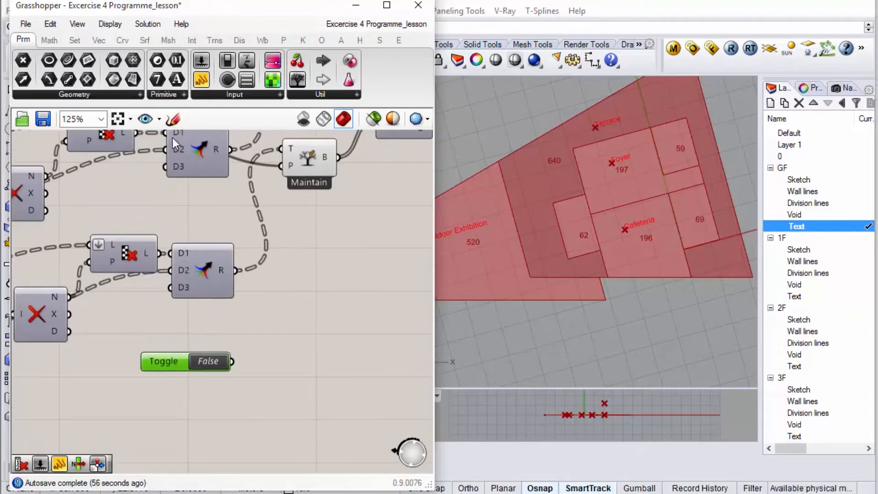
click(70, 42)
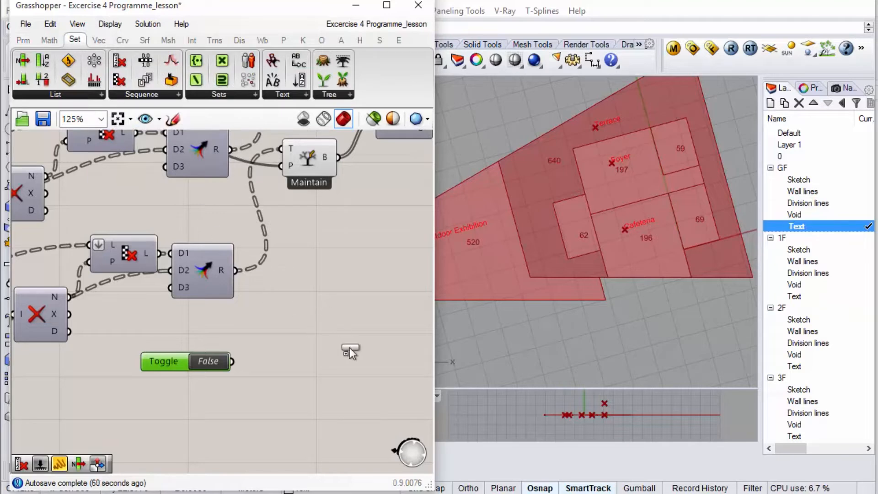
drag(350, 348, 350, 347)
drag(232, 362, 326, 356)
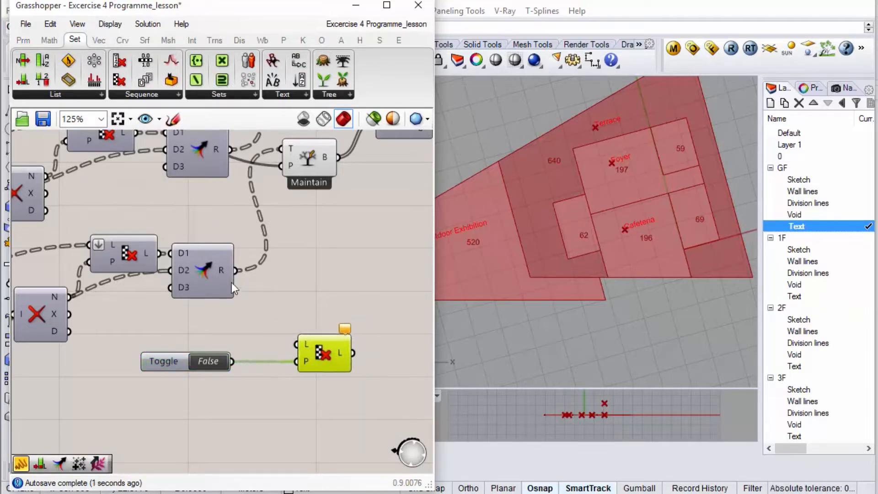
drag(285, 318, 298, 344)
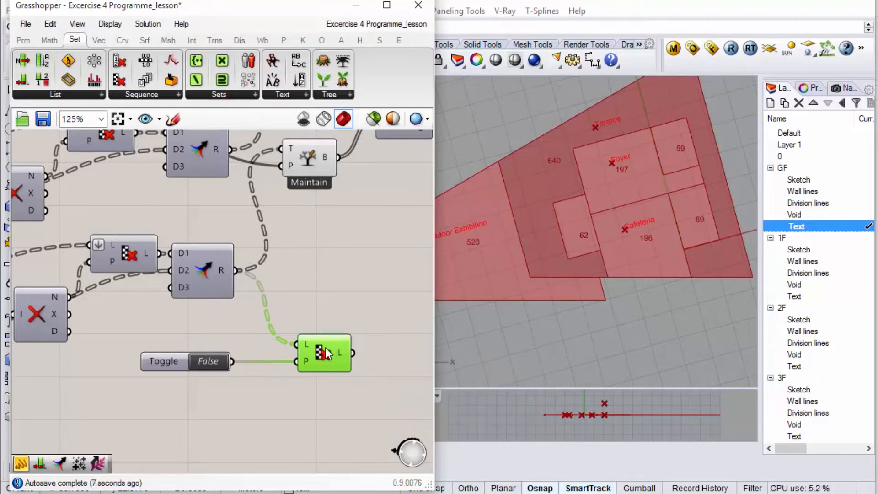
Flatten the list input of the new Cull Pattern and place the component closer to the toggle.
drag(328, 345, 315, 348)
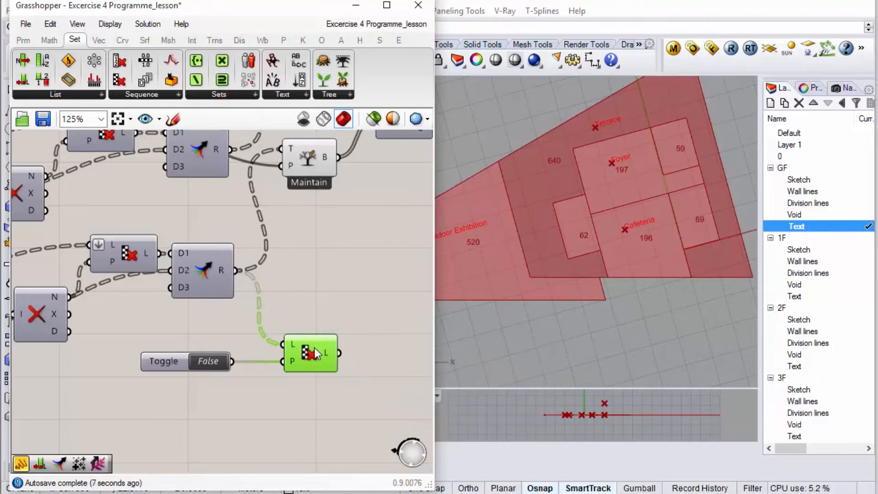
right_click(291, 346)
click(376, 470)
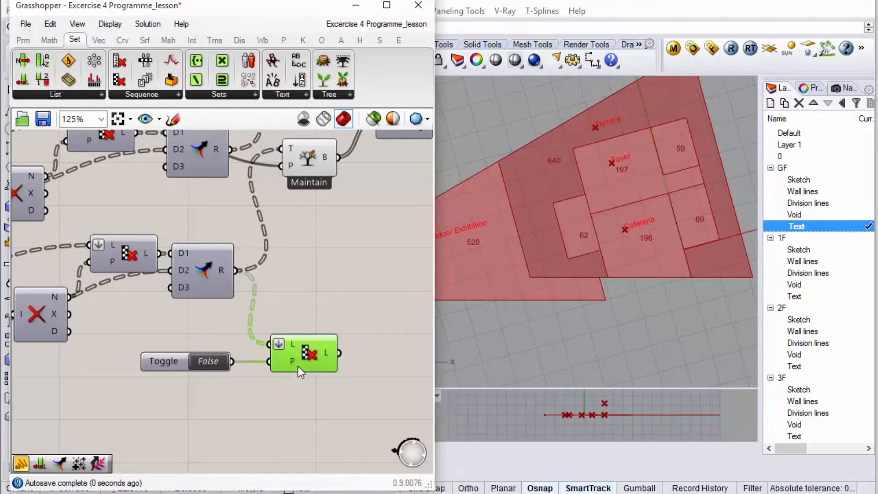
drag(304, 361, 300, 358)
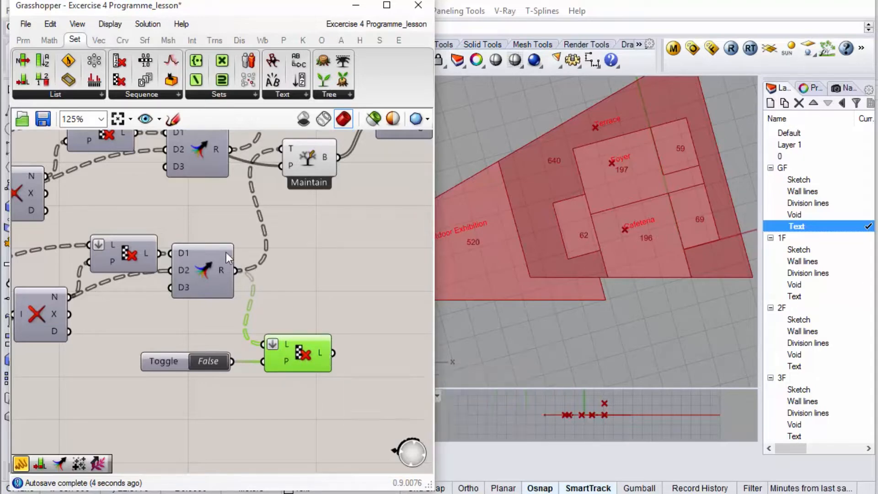
Add a Gate Not component below the Cull Pattern and feed it from the toggle.
click(44, 41)
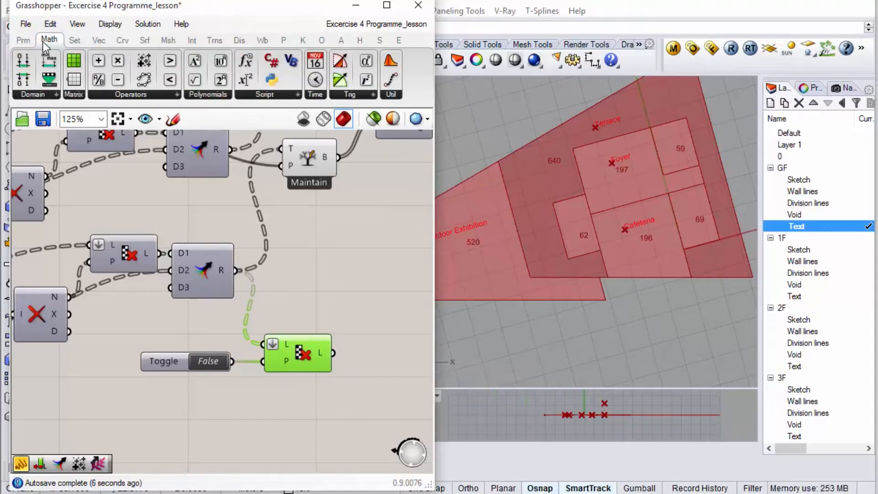
click(129, 94)
drag(227, 324, 282, 409)
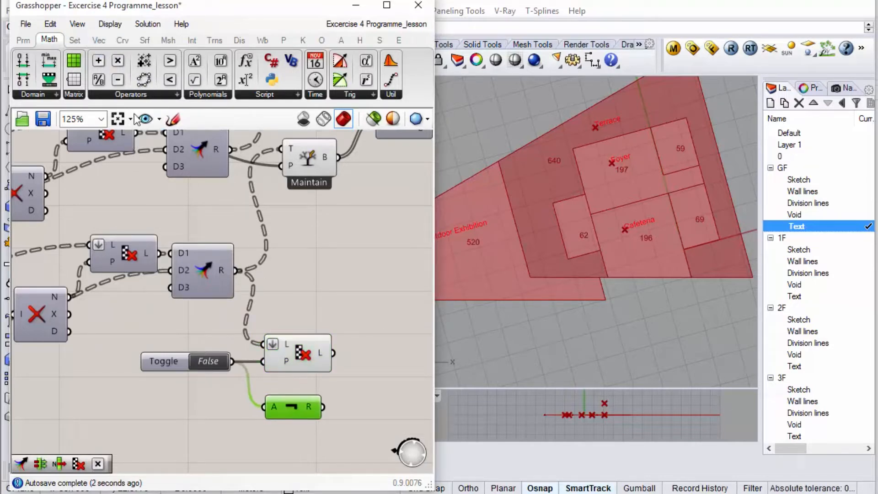
Duplicate the Cull Pattern below the first, taking its list from the lower Tree Branch and its pattern from the Gate Not.
click(292, 347)
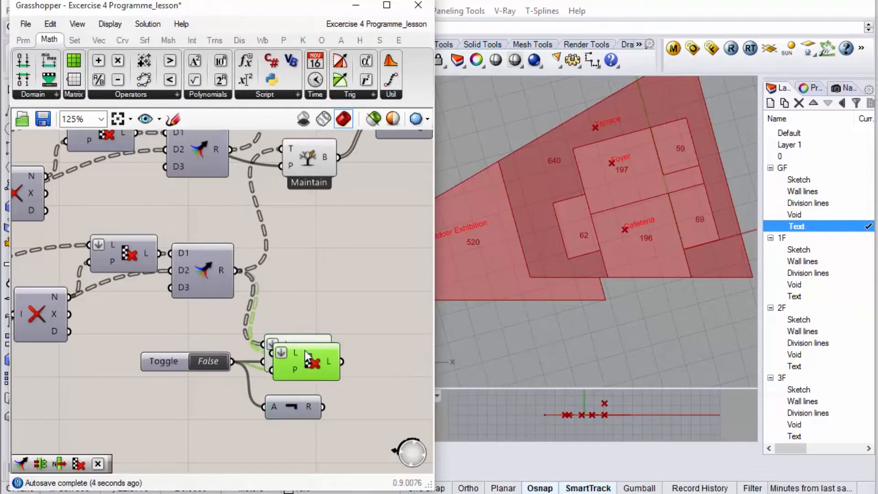
scroll(310, 362, down, 3)
scroll(310, 364, up, 2)
drag(295, 351, 361, 386)
drag(300, 184, 322, 400)
drag(268, 377, 229, 392)
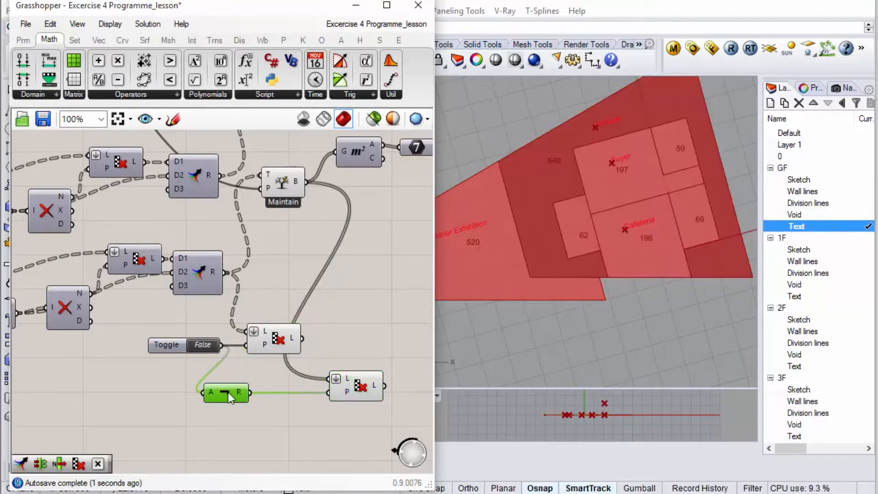
drag(354, 394, 295, 383)
Add a Merge component and connect the two Cull Pattern outputs to its D1 and D2 inputs.
click(74, 40)
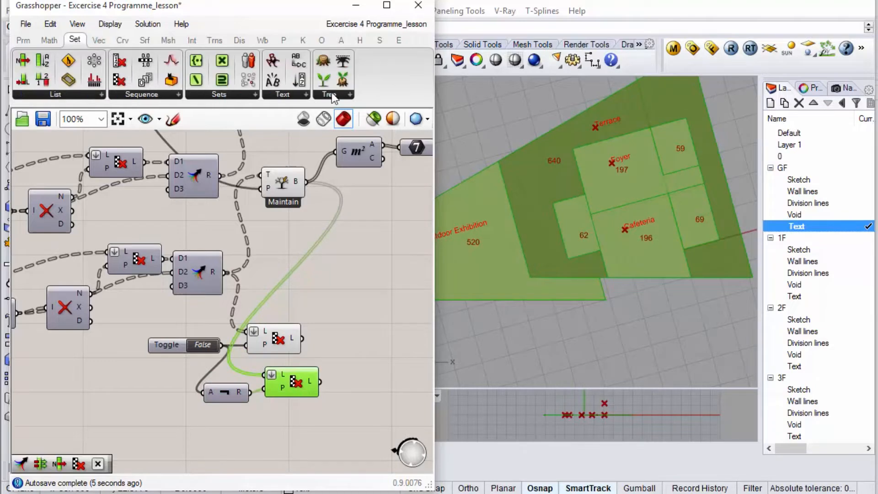
click(343, 95)
drag(425, 219, 378, 355)
scroll(300, 350, up, 3)
drag(301, 331, 329, 405)
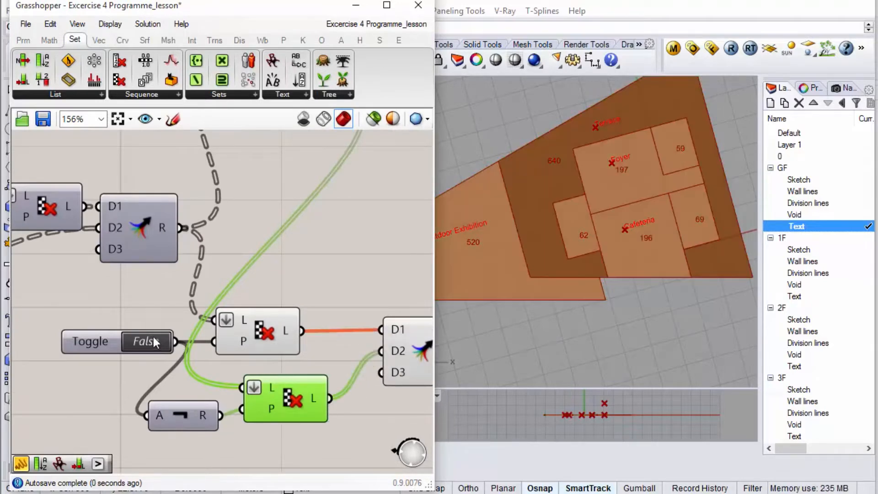
Move the toggle, Gate Not, both Cull Patterns and their Merge slightly lower as one group.
scroll(176, 345, down, 5)
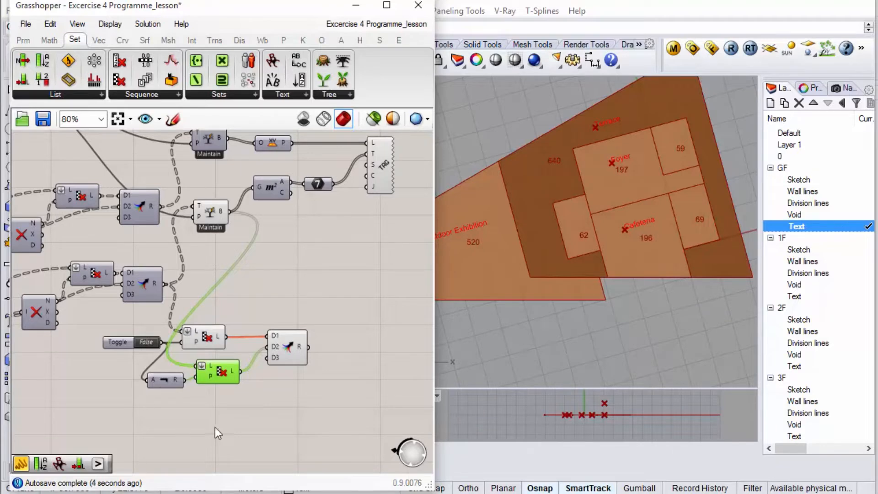
drag(339, 330, 139, 416)
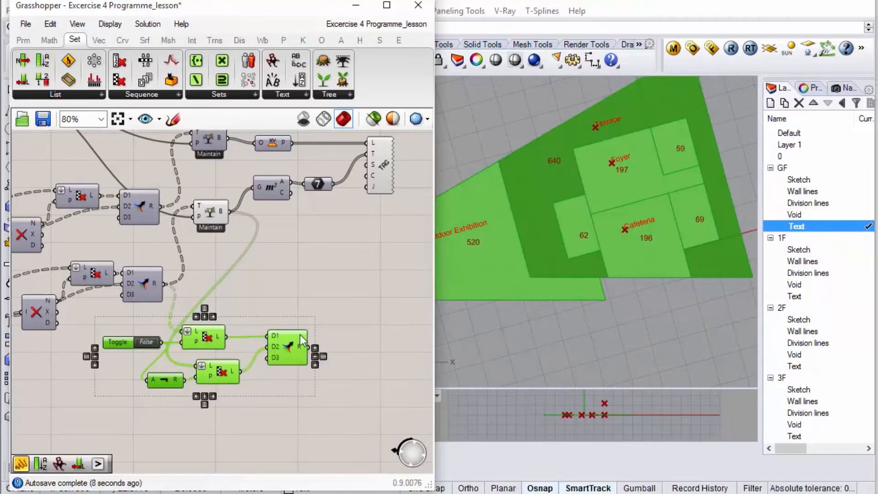
scroll(291, 343, down, 3)
drag(299, 348, 294, 376)
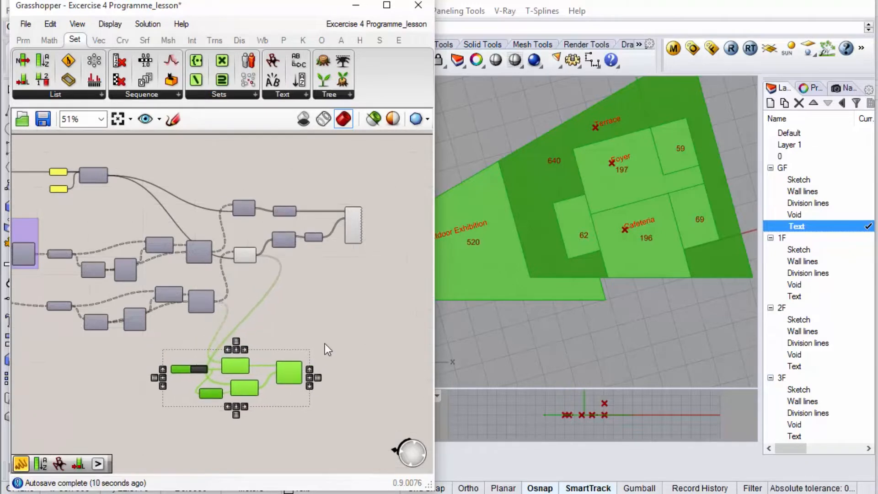
click(325, 344)
Move the toggle to the start of the definition, between the Level to Display slider and the 1000 panel.
scroll(202, 374, up, 3)
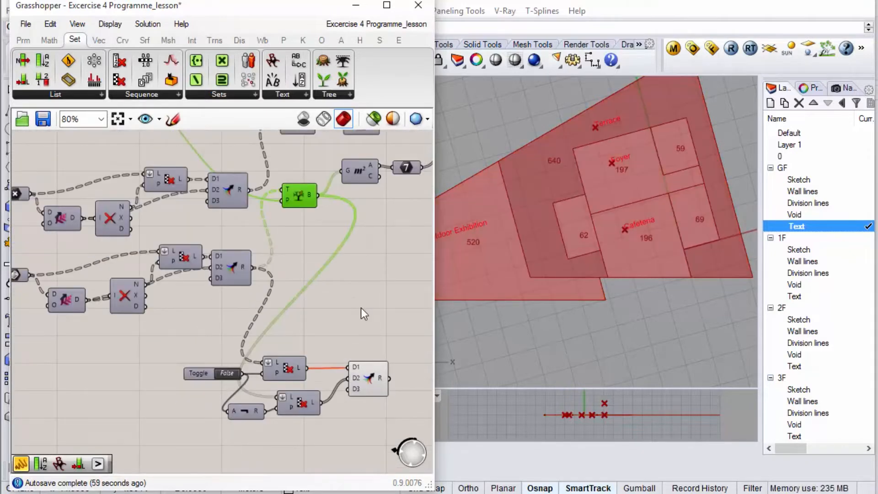
scroll(361, 309, down, 8)
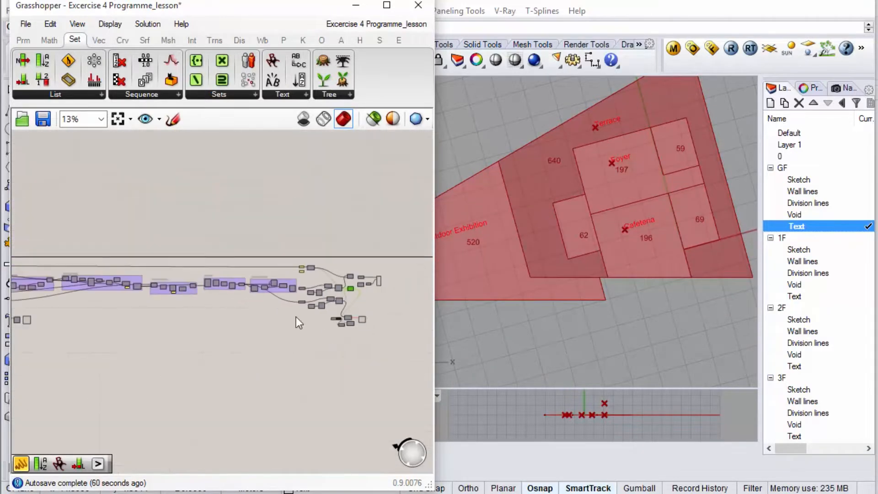
scroll(88, 289, up, 11)
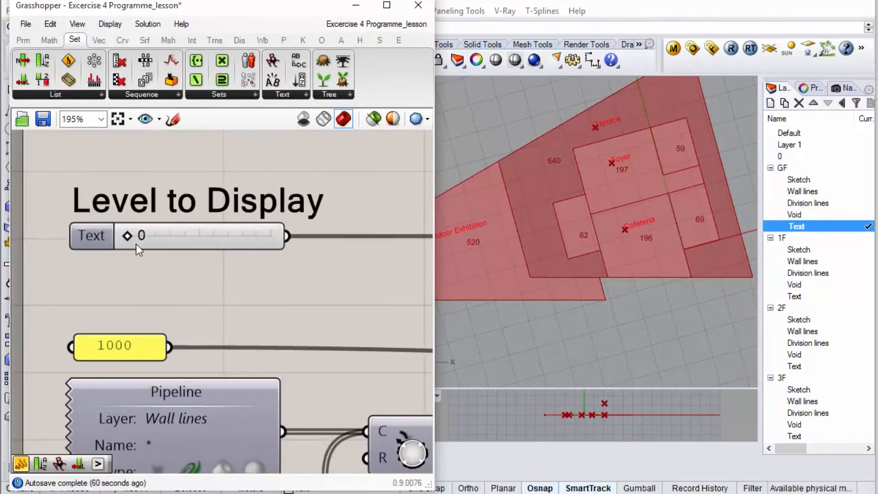
click(150, 239)
scroll(150, 238, down, 11)
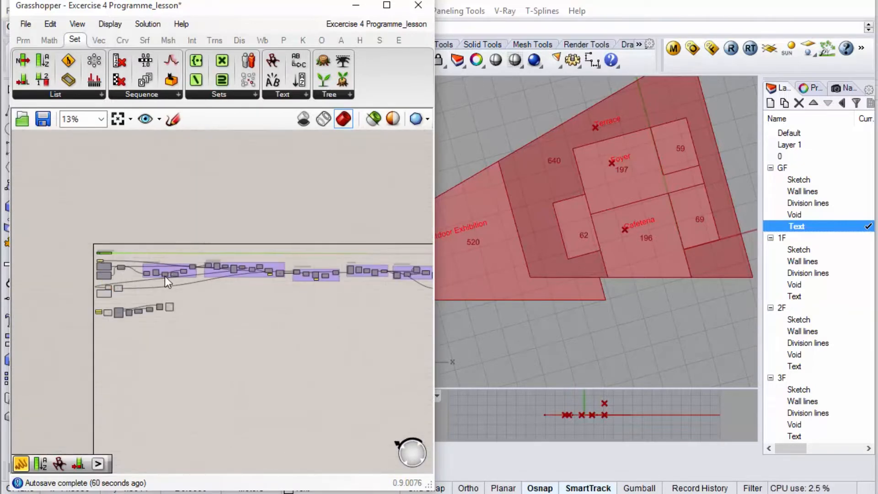
scroll(293, 281, up, 5)
scroll(363, 275, down, 4)
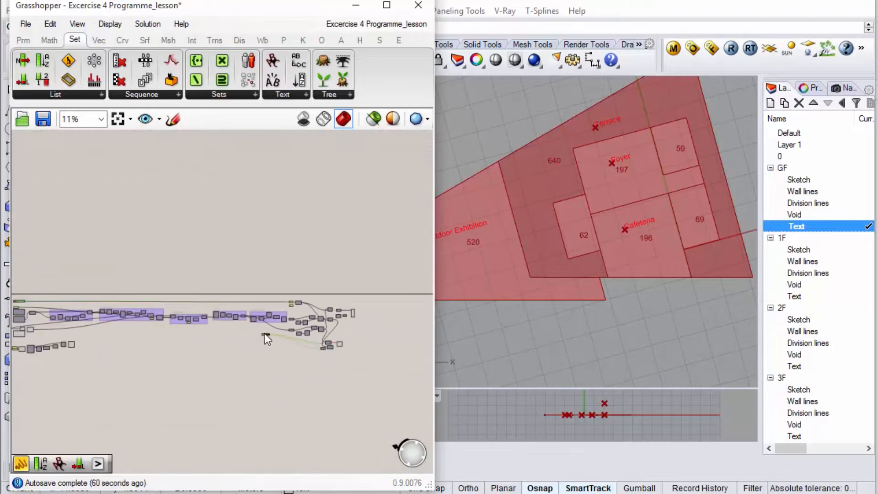
scroll(228, 275, down, 2)
scroll(106, 290, up, 4)
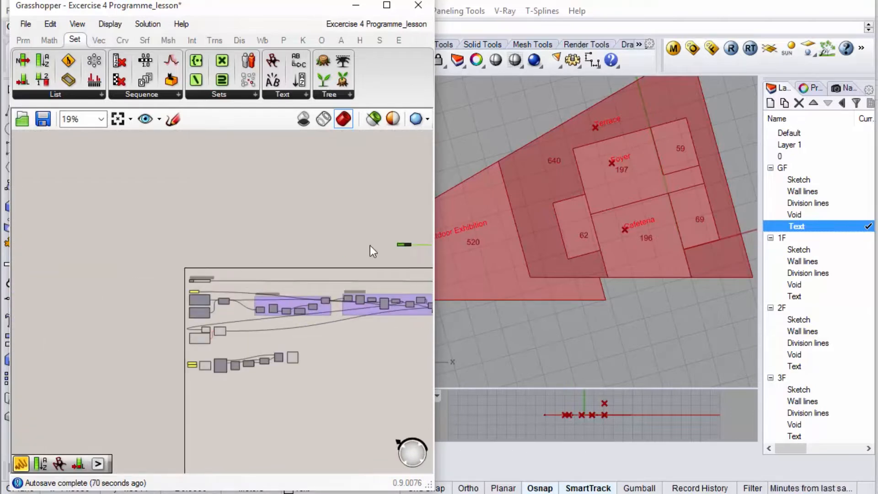
scroll(195, 280, up, 5)
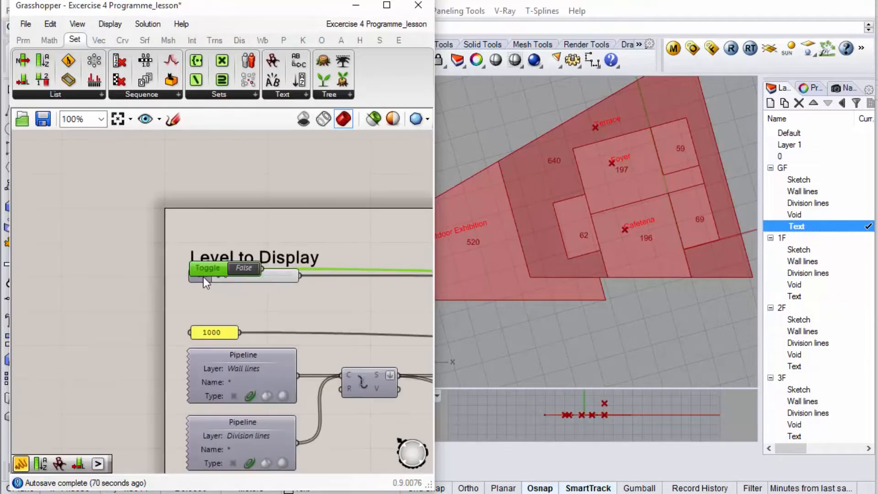
drag(210, 265, 210, 291)
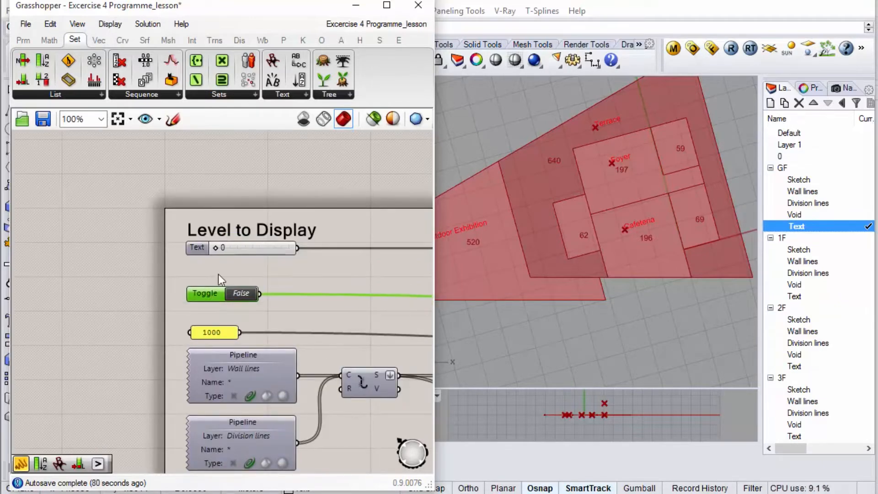
Duplicate the "Level to Display" label and place the copy directly above the toggle.
click(229, 231)
drag(231, 229, 238, 231)
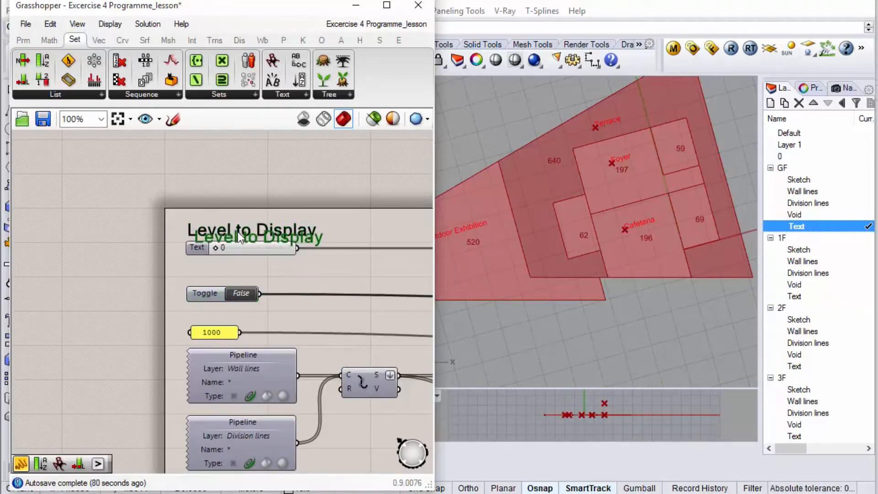
drag(239, 269, 238, 273)
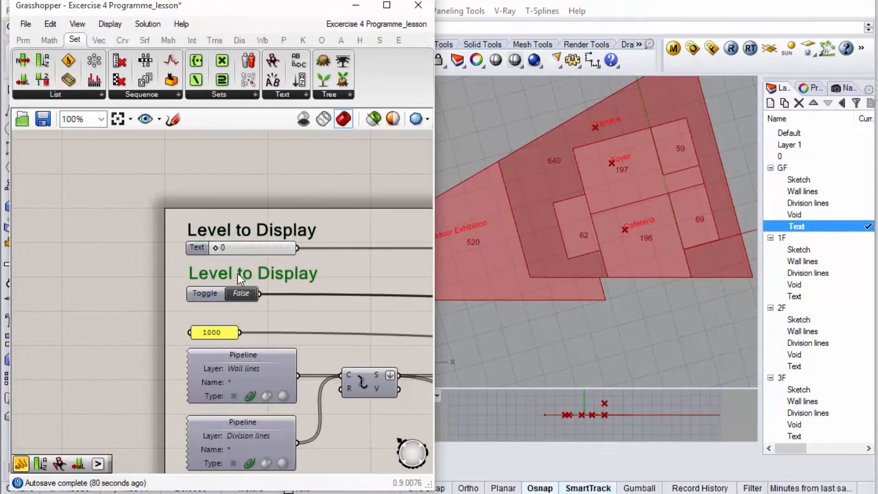
Change the text of the copied label above the toggle to "Program per Level".
double_click(251, 271)
drag(236, 213, 157, 214)
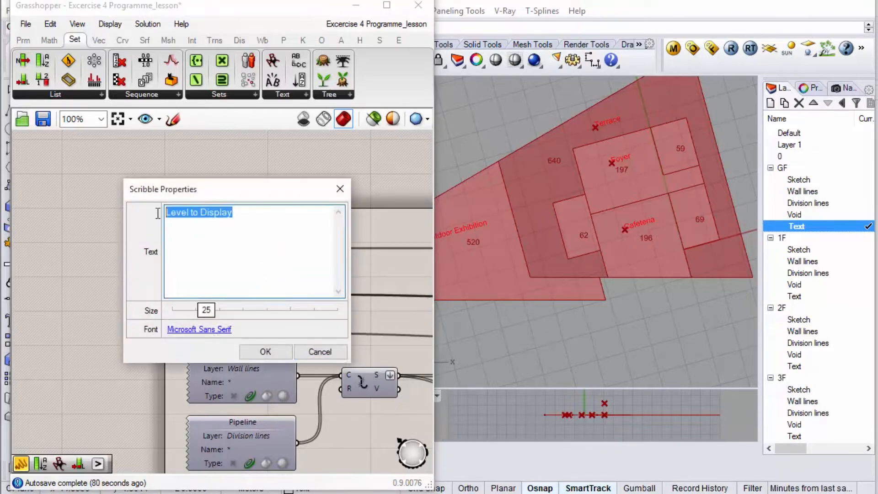
text(Progra)
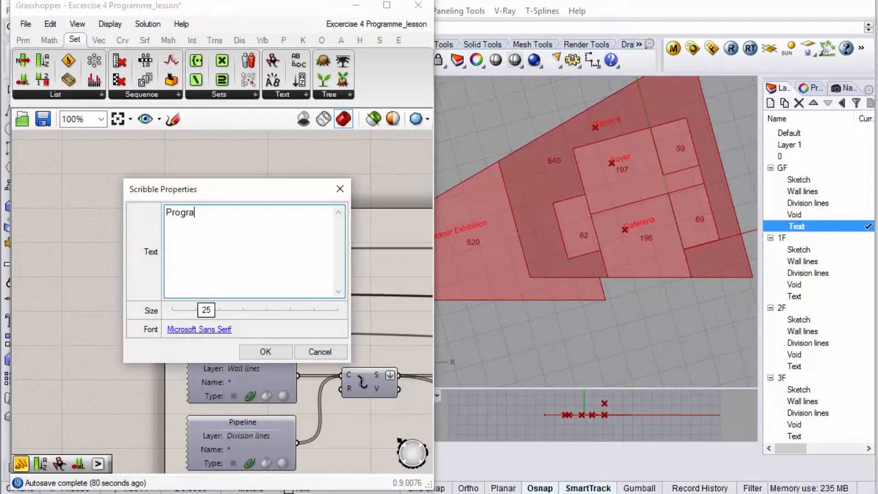
text(m per)
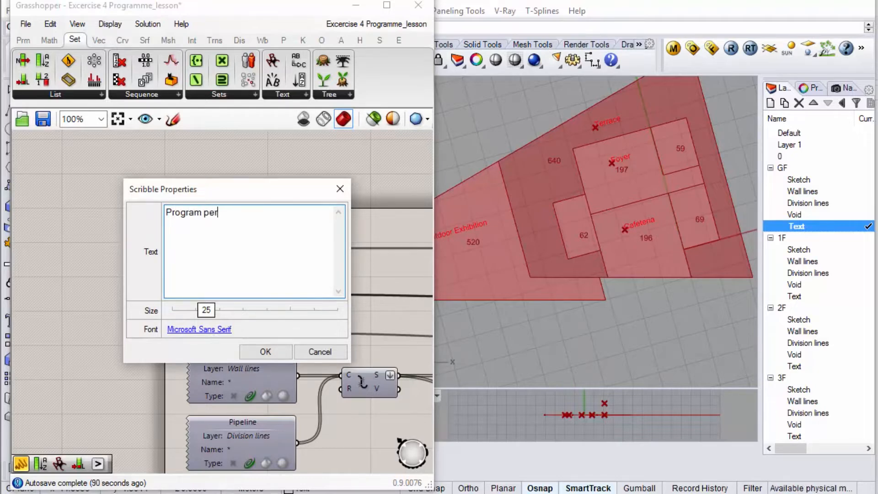
text( Level)
click(278, 349)
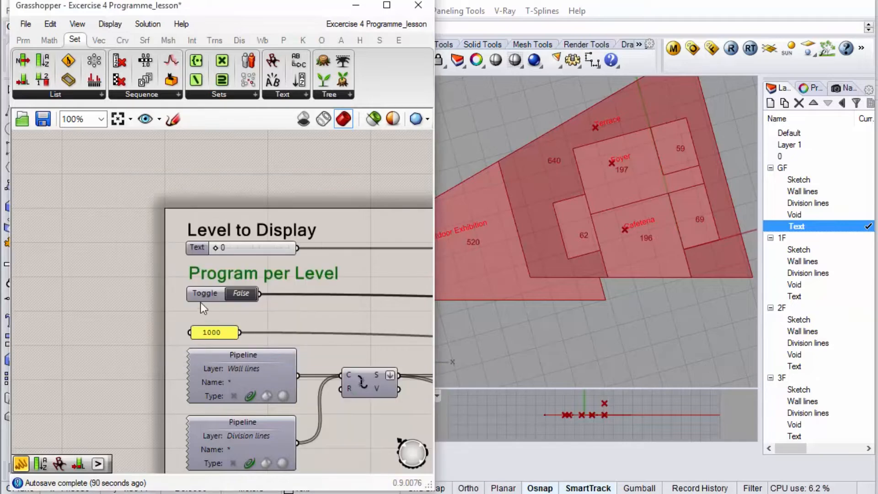
click(296, 309)
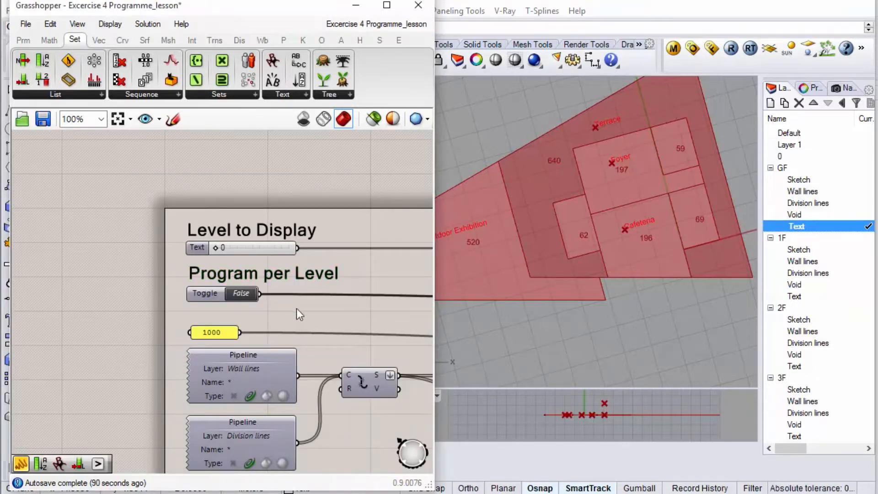
Test the Program per Level toggle by switching it to True and back to False.
double_click(237, 296)
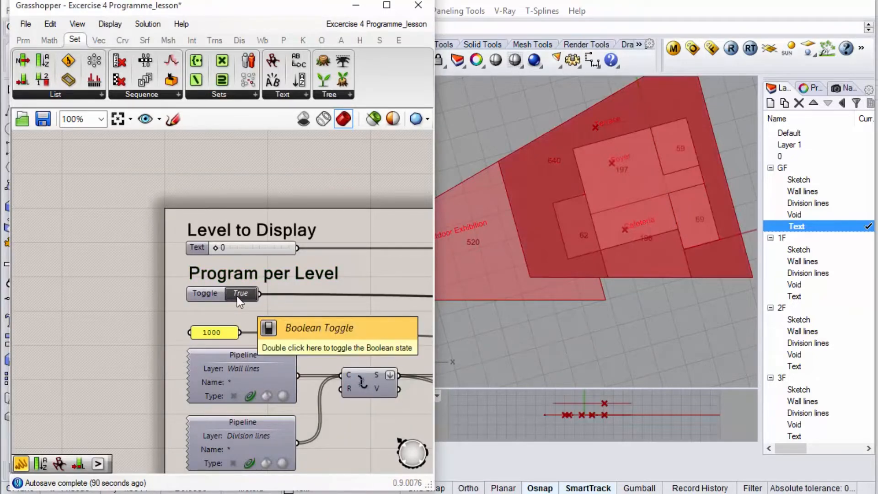
double_click(237, 295)
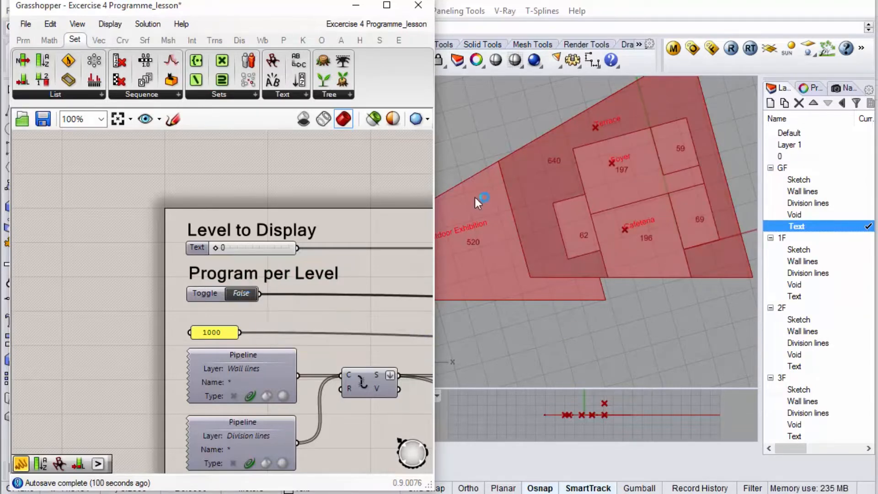
scroll(68, 233, down, 10)
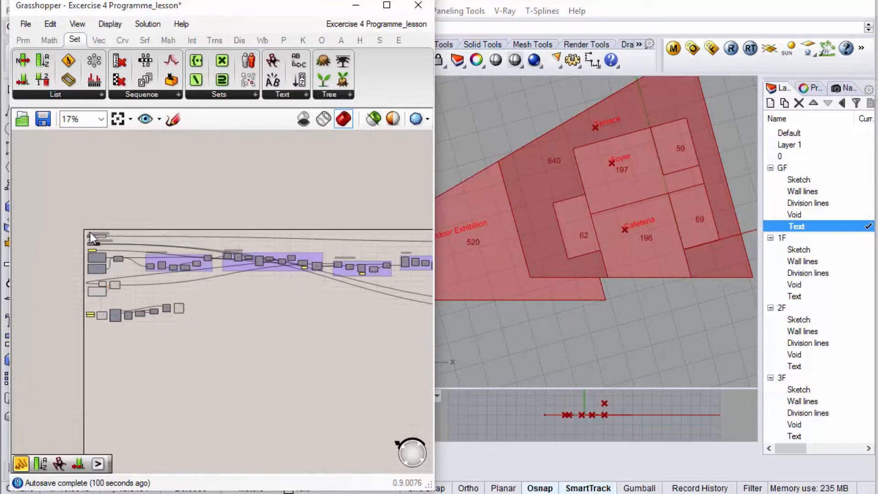
Move the group of Cull Pattern and Merge components at the end of the definition further down, away from the upper chain.
scroll(361, 259, up, 5)
scroll(380, 270, down, 5)
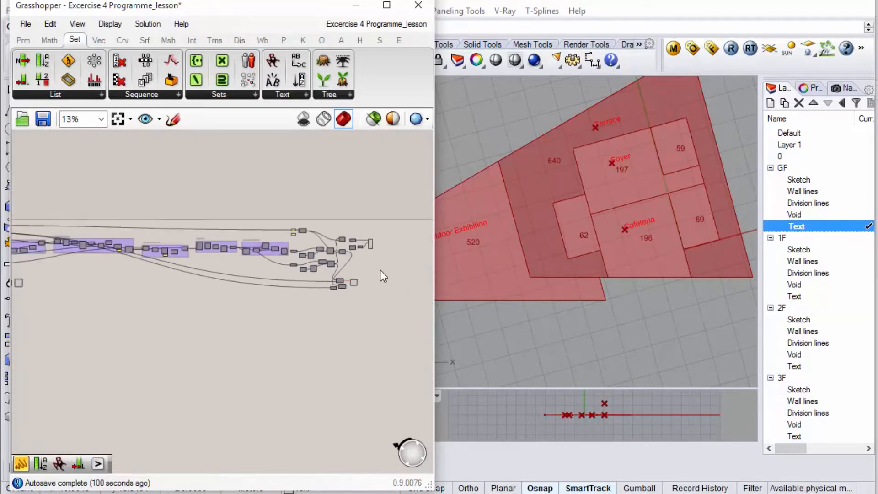
scroll(369, 281, up, 4)
drag(383, 256, 295, 311)
scroll(331, 282, down, 3)
drag(340, 281, 318, 296)
click(343, 311)
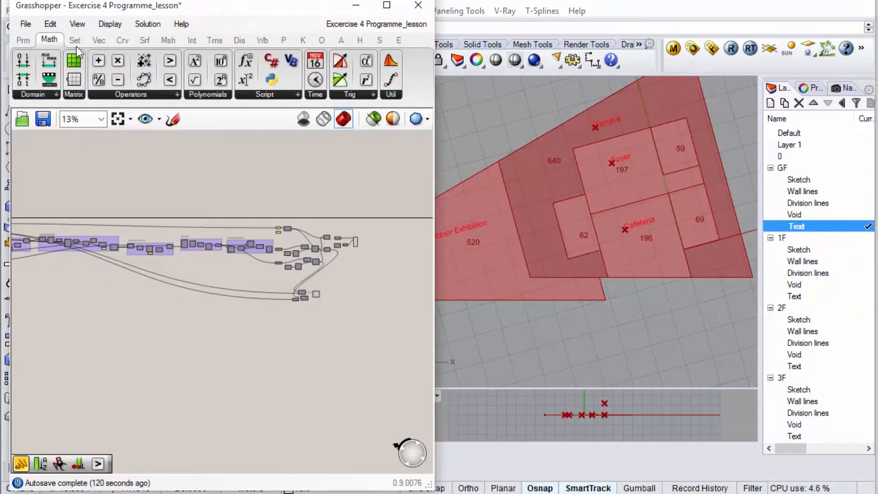
Add a Brep parameter beside the lower Merge component and connect the Merge result to it.
click(23, 41)
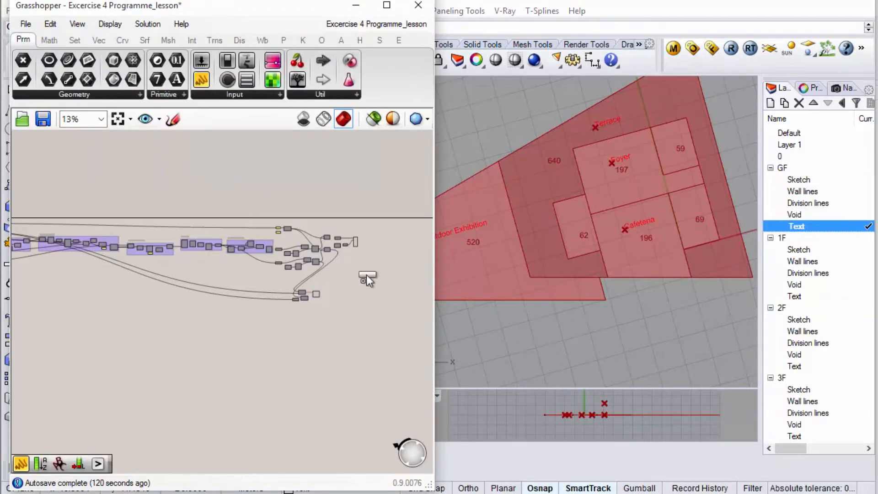
scroll(366, 276, up, 5)
mouse_move(213, 270)
drag(218, 269, 301, 264)
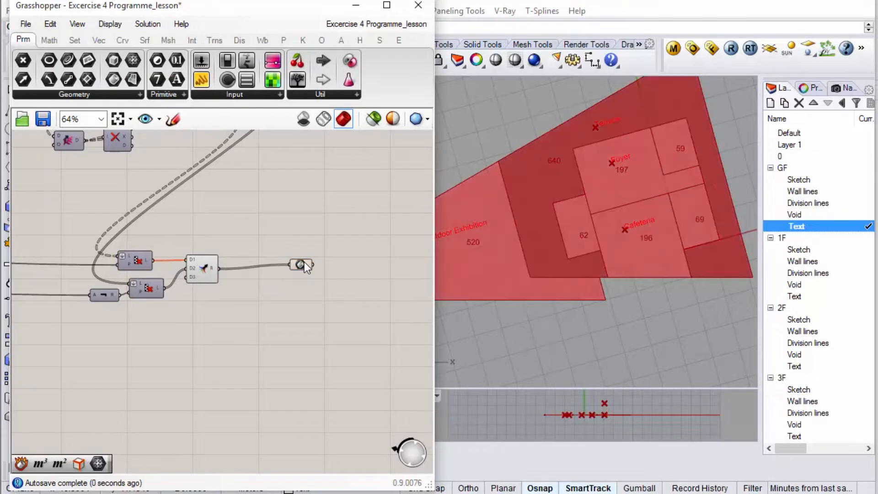
click(302, 263)
scroll(300, 265, down, 6)
mouse_move(296, 266)
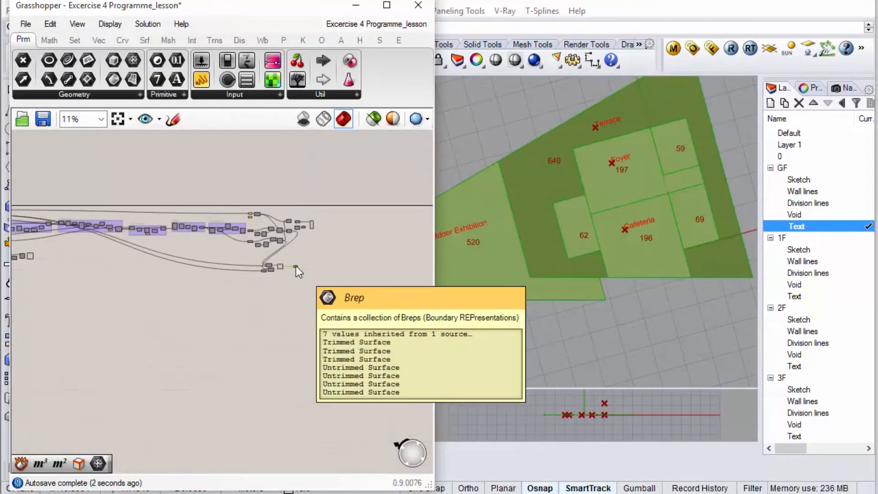
Move the Brep parameter back to the start of the definition, placing it just above the Deconstruct Plane component.
scroll(295, 265, down, 2)
drag(296, 265, 282, 281)
click(305, 268)
click(295, 267)
drag(243, 298, 151, 264)
scroll(88, 254, up, 5)
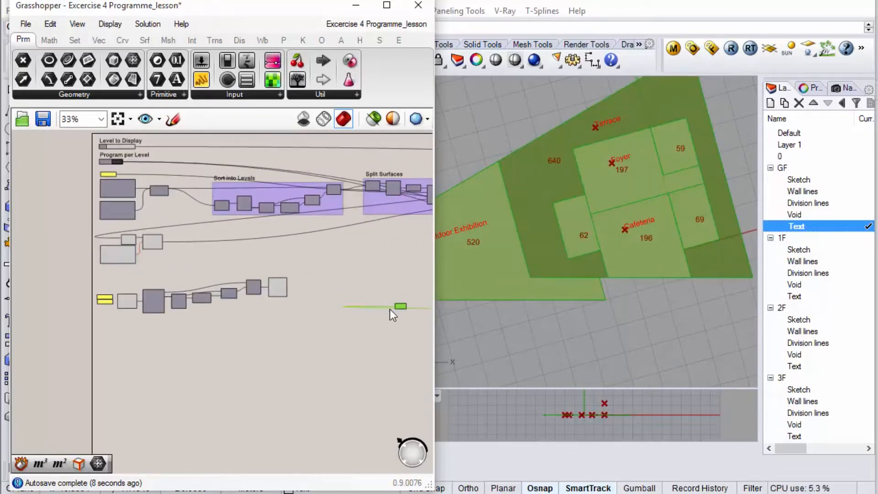
drag(398, 307, 302, 266)
scroll(256, 261, up, 4)
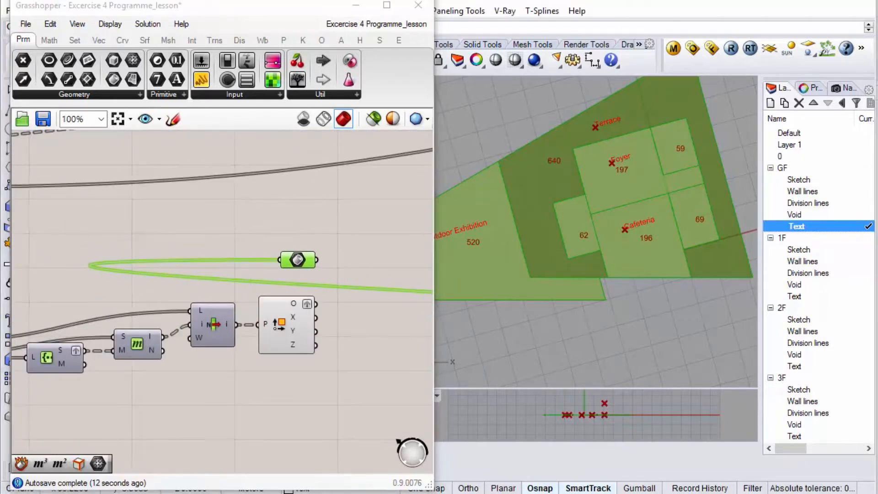
Add a Surface Closest Point component, feeding the plane origins into P and the Brep parameter into S.
click(121, 39)
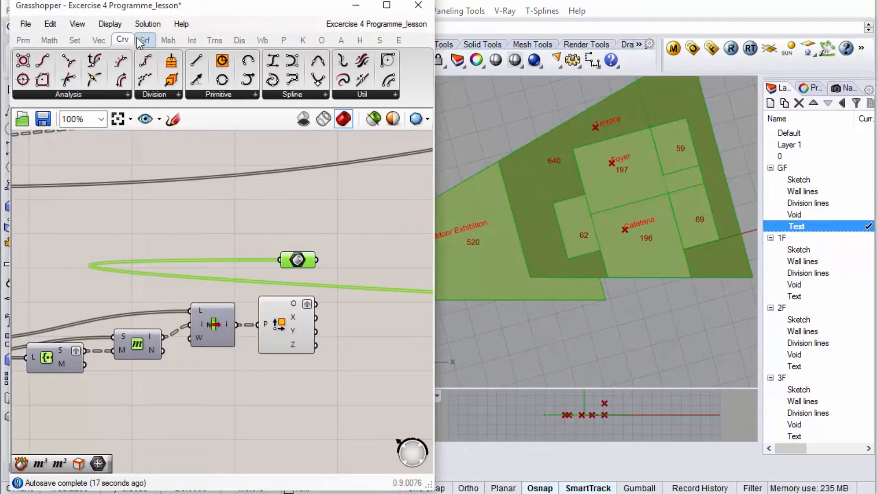
click(137, 39)
drag(76, 79, 378, 265)
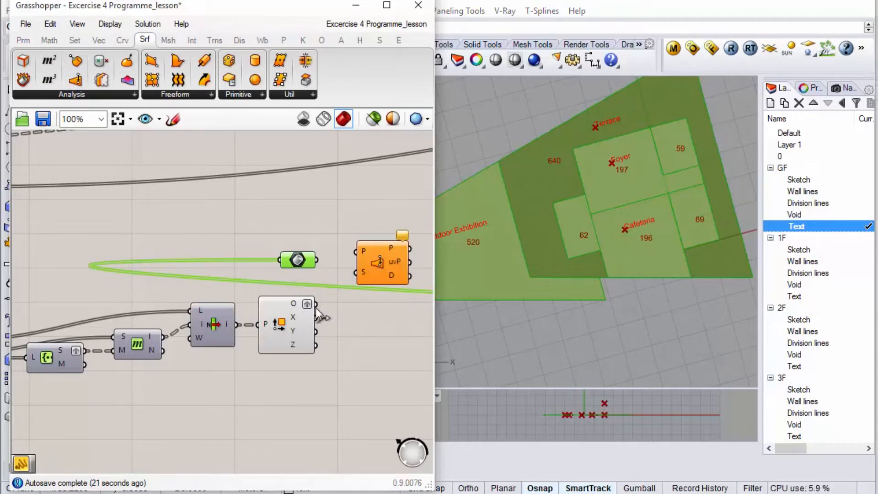
drag(315, 304, 369, 256)
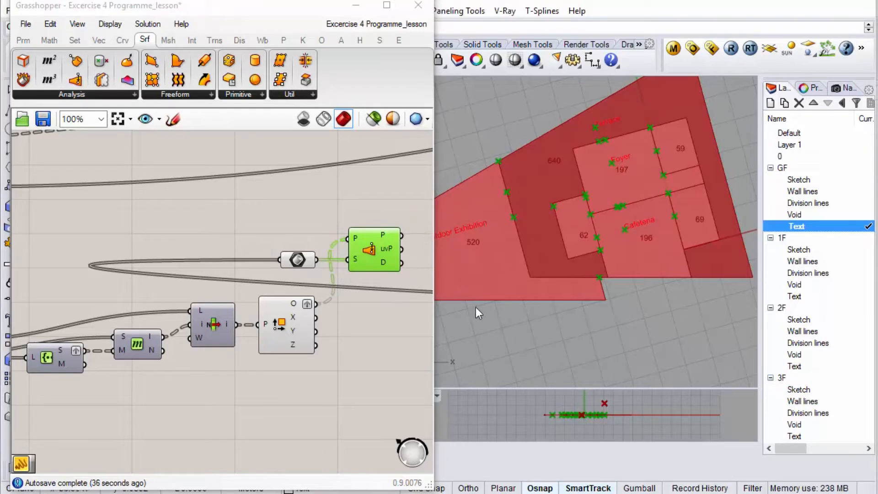
mouse_move(385, 263)
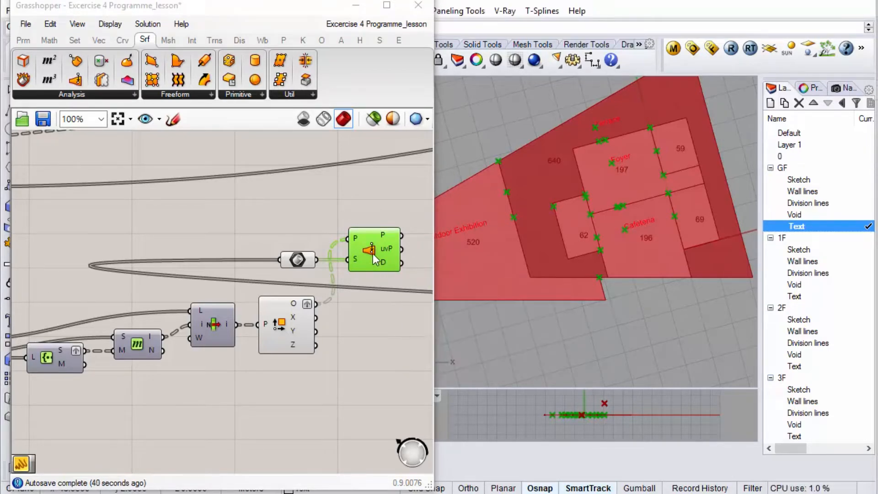
Add a panel containing 0.01 and shrink it to a small size beside the Surface Closest Point component.
right_drag(367, 312, 177, 315)
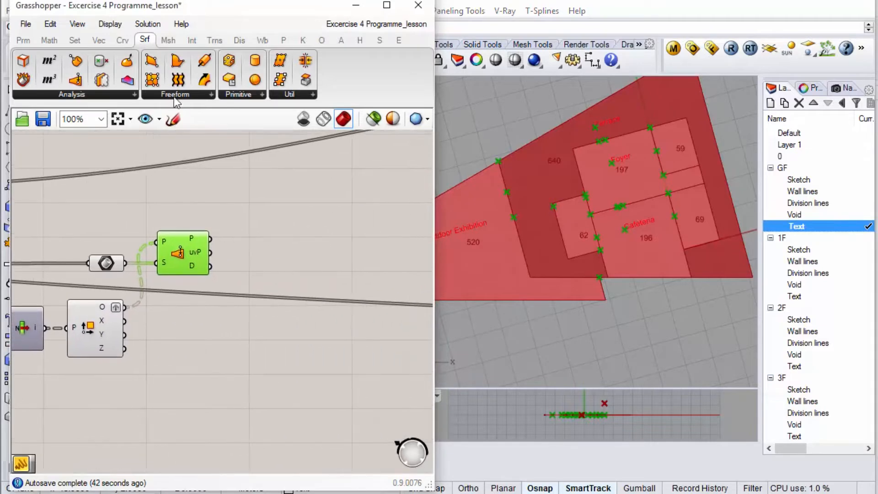
click(24, 41)
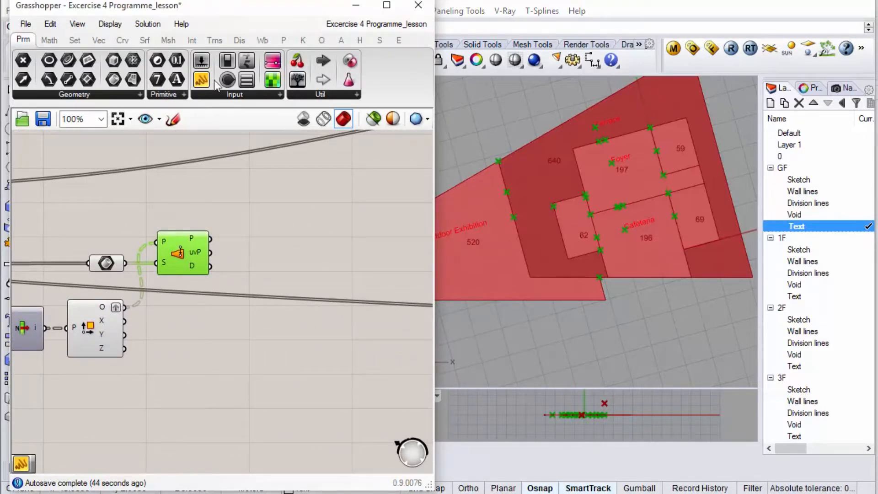
drag(207, 84, 276, 323)
double_click(288, 328)
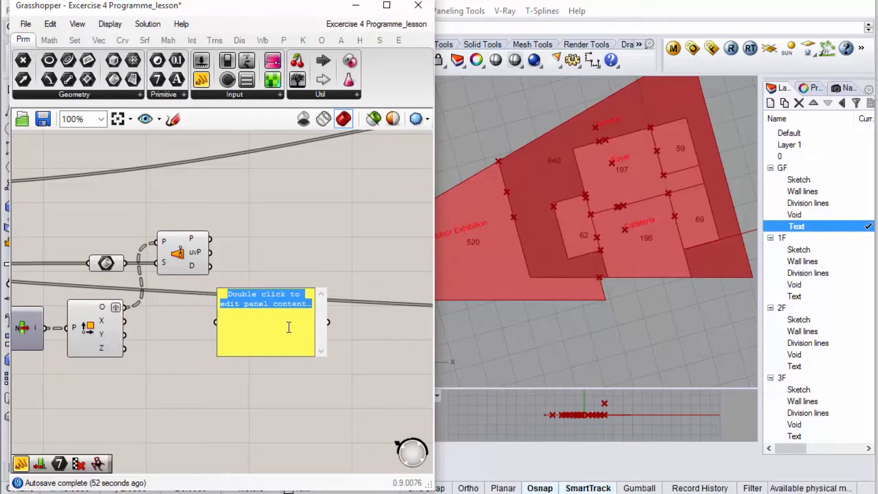
key(BackSpace)
text(0.)
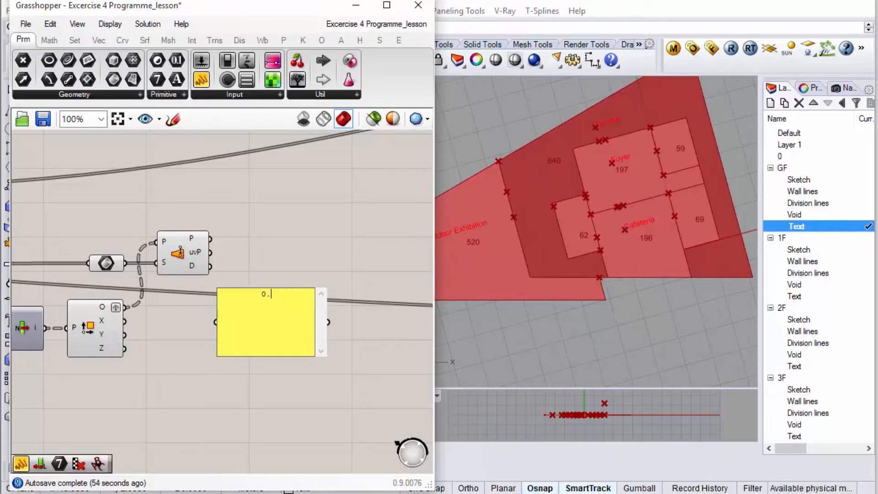
text(01)
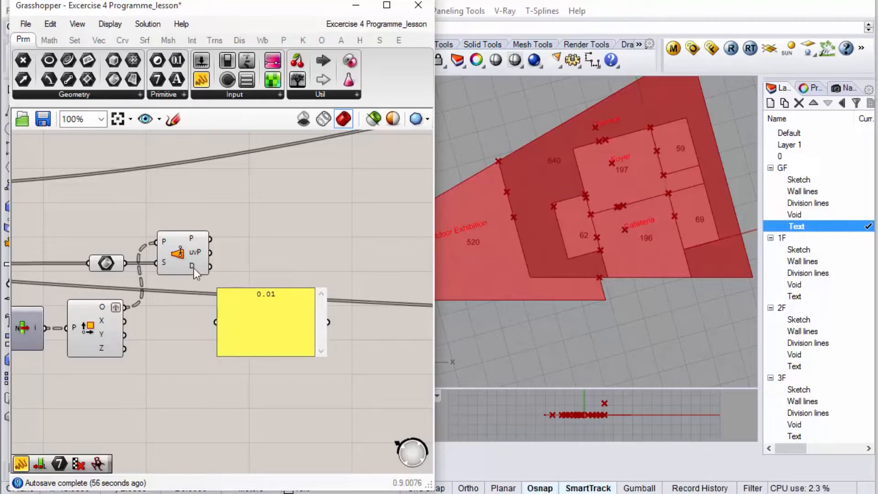
click(284, 250)
drag(327, 288, 249, 302)
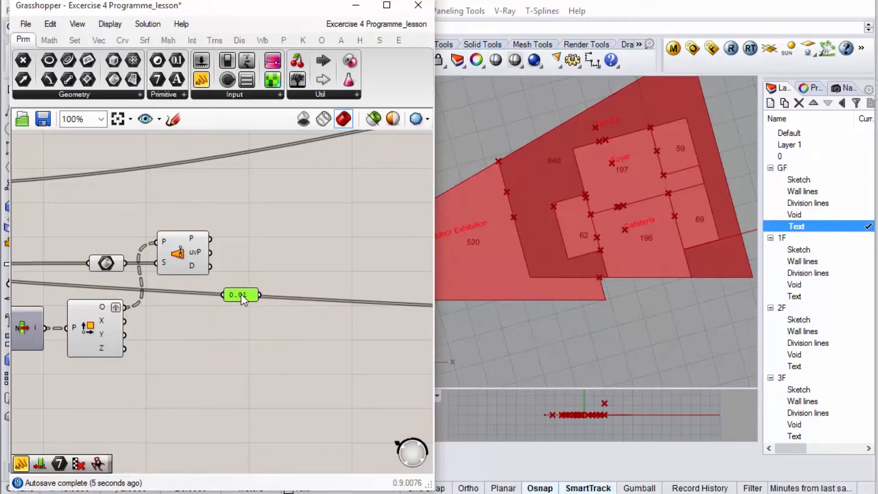
Add a Smaller Than component comparing the closest-point distance D as A with the 0.01 panel as B.
click(79, 43)
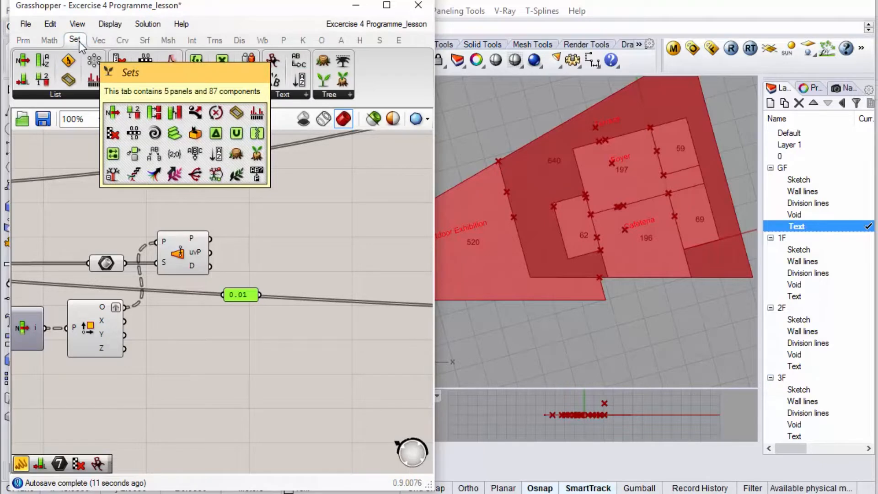
click(50, 40)
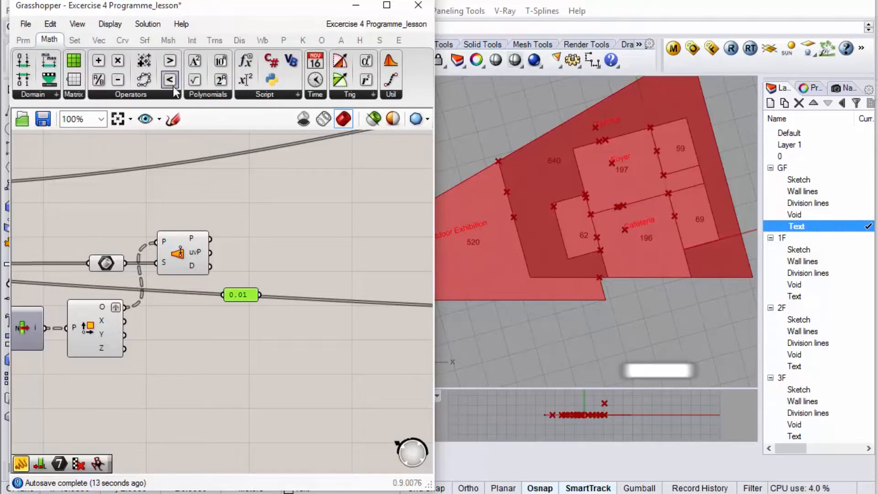
drag(293, 197, 311, 273)
drag(260, 295, 284, 281)
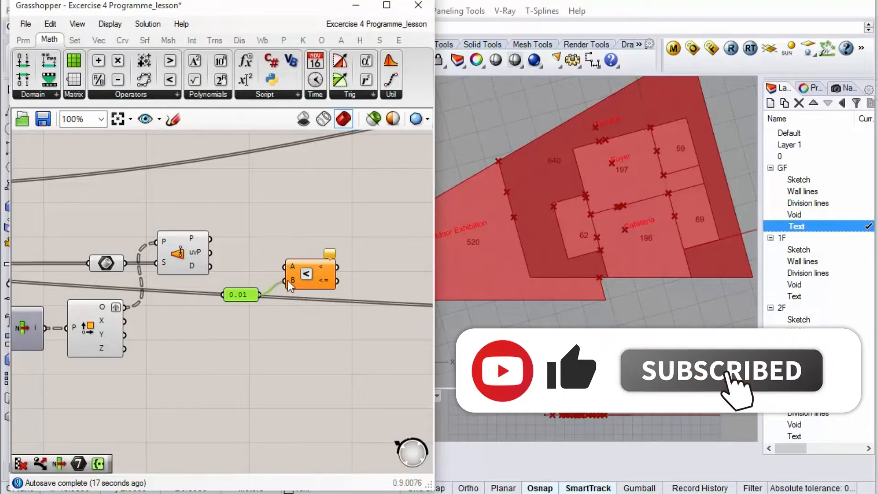
drag(210, 266, 295, 279)
drag(240, 296, 193, 286)
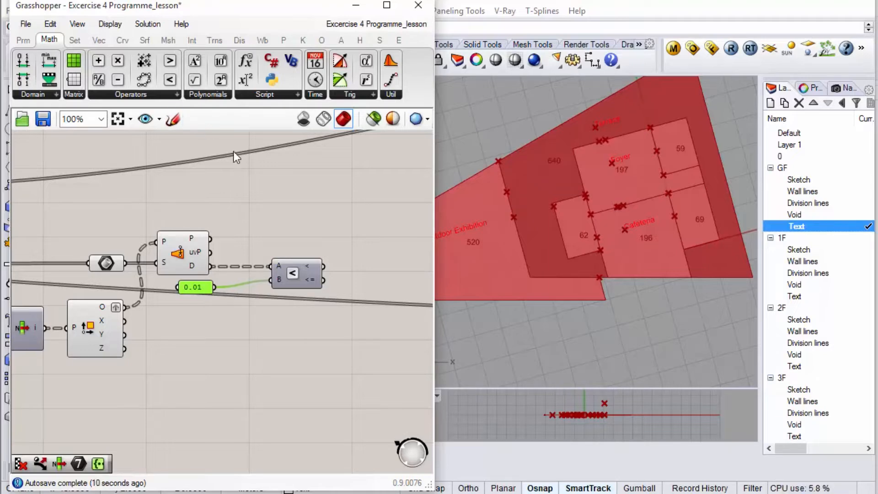
Add a Cull Pattern component that filters the Brep parameter's surfaces by the Smaller Than result, and inspect its culled list.
click(75, 41)
drag(119, 80, 362, 222)
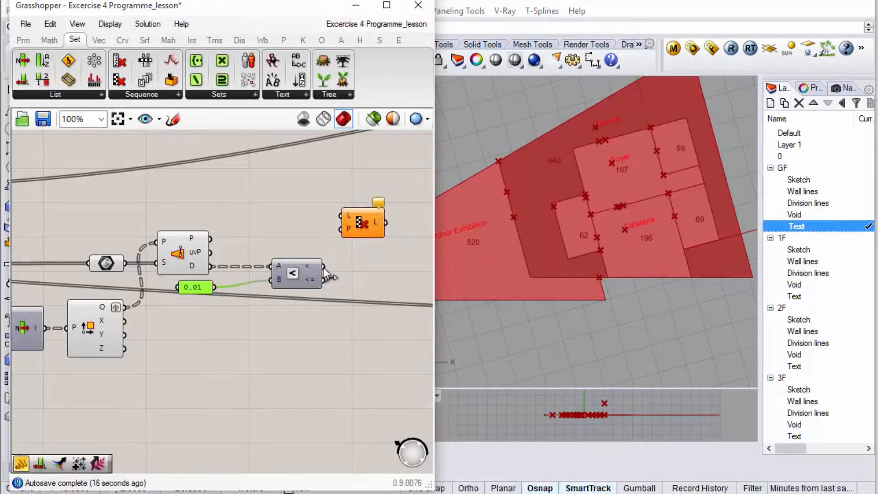
drag(335, 232, 126, 264)
drag(372, 221, 373, 257)
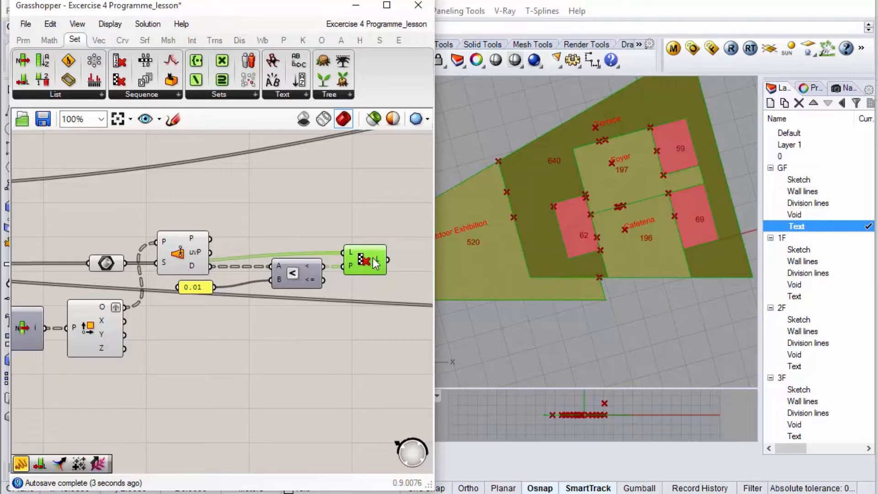
mouse_move(380, 259)
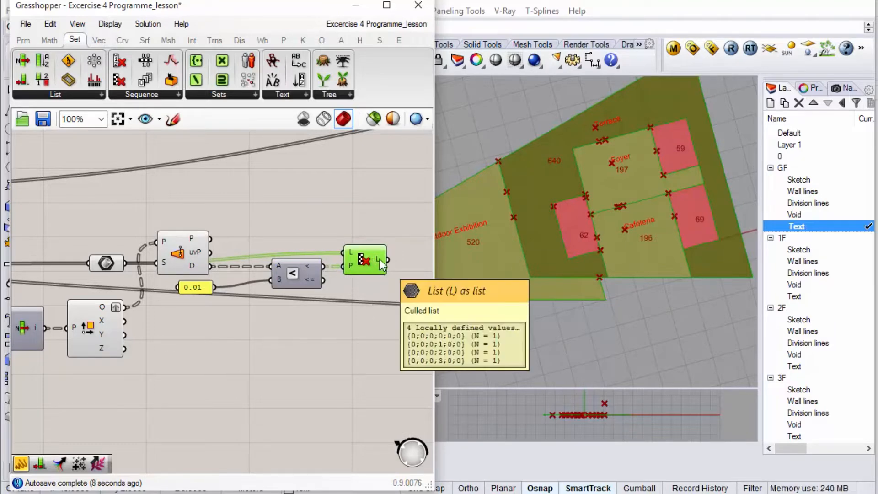
click(385, 222)
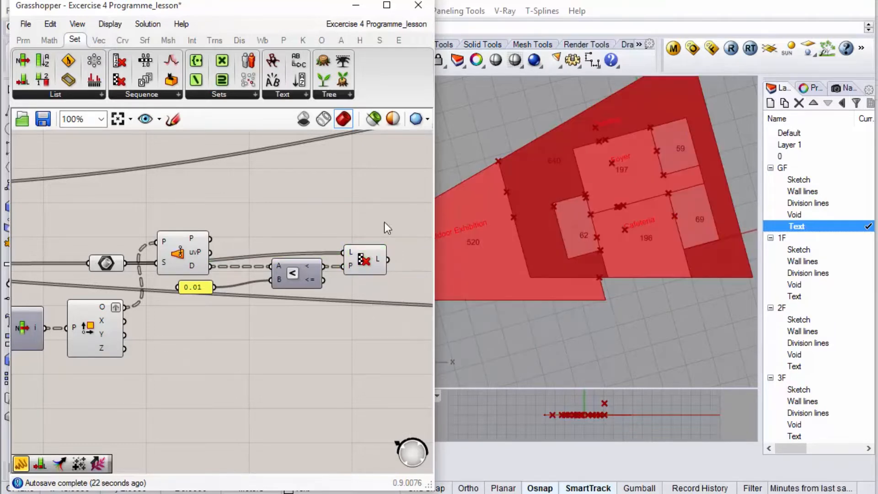
click(380, 262)
mouse_move(380, 262)
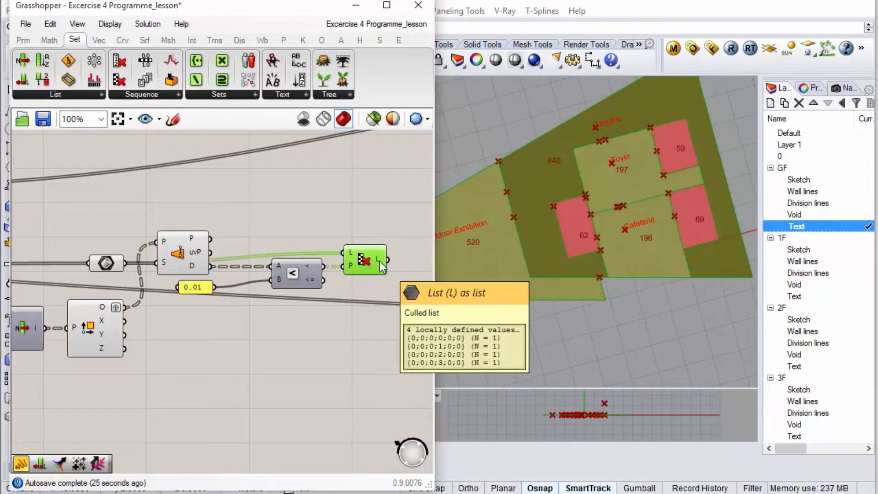
Add an Area component fed by the culled surface list and inspect its centroids around the Outdoor Exhibition region.
scroll(380, 262, down, 1)
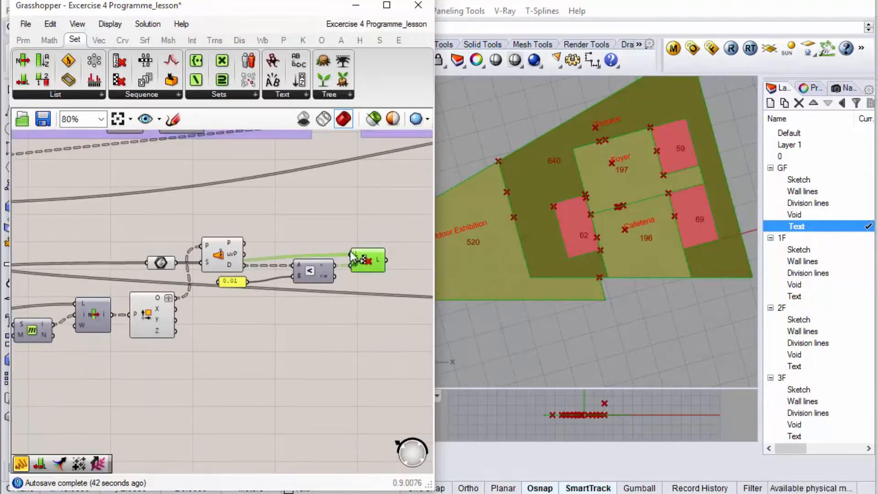
click(345, 218)
click(50, 39)
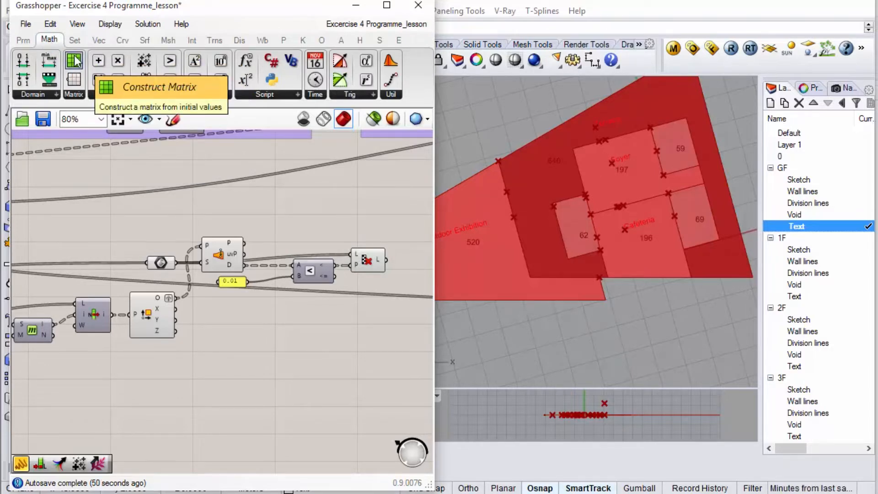
click(81, 41)
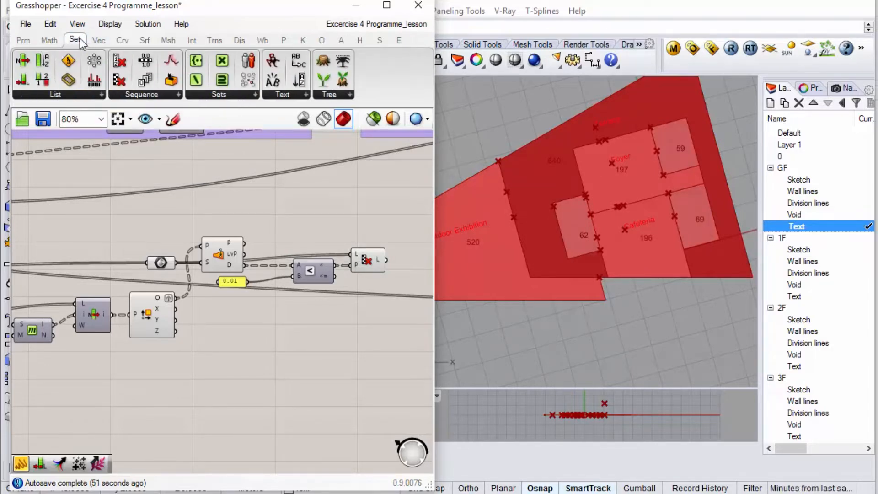
click(49, 40)
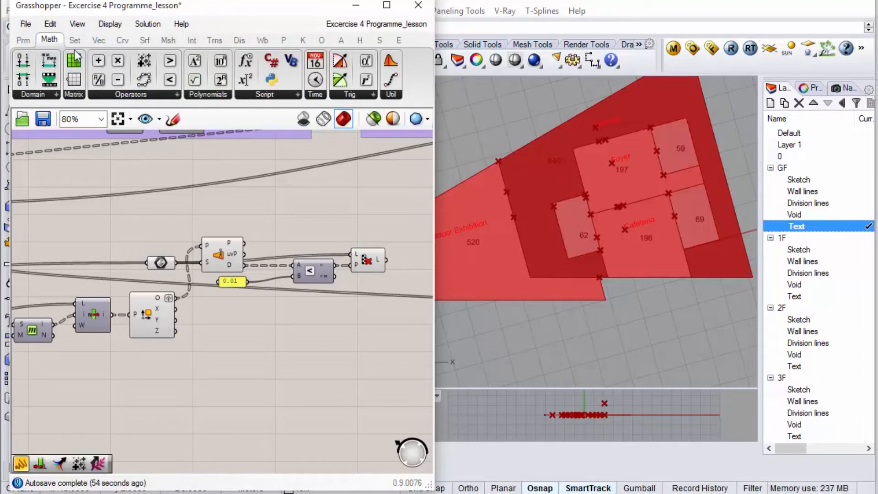
click(121, 44)
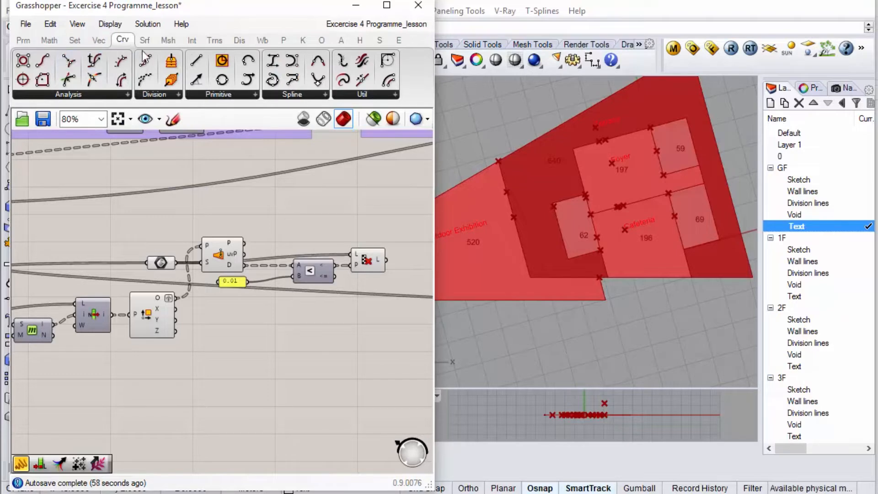
click(147, 40)
scroll(192, 196, down, 4)
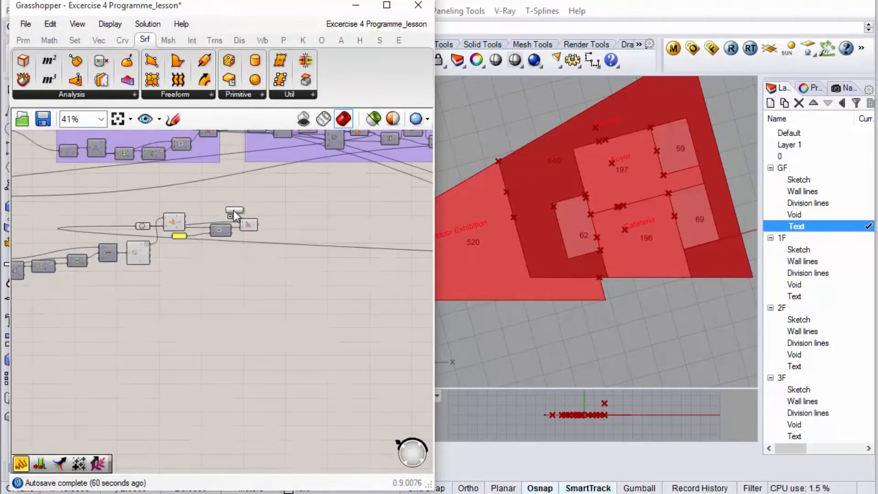
scroll(265, 206, up, 5)
scroll(276, 202, up, 1)
drag(276, 202, 302, 223)
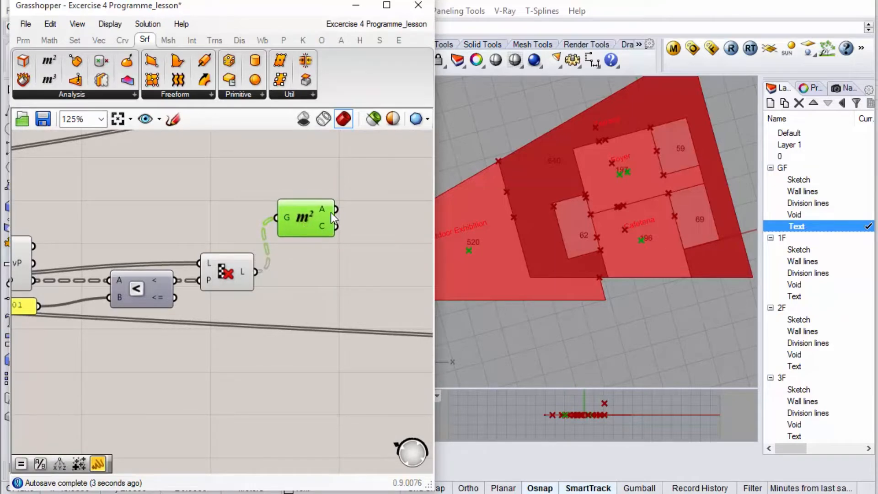
mouse_move(326, 213)
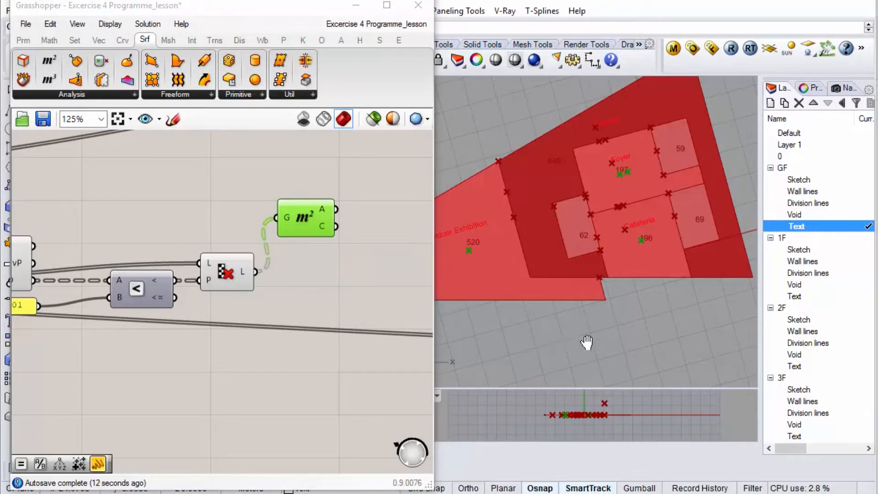
right_drag(586, 342, 617, 357)
scroll(530, 281, up, 3)
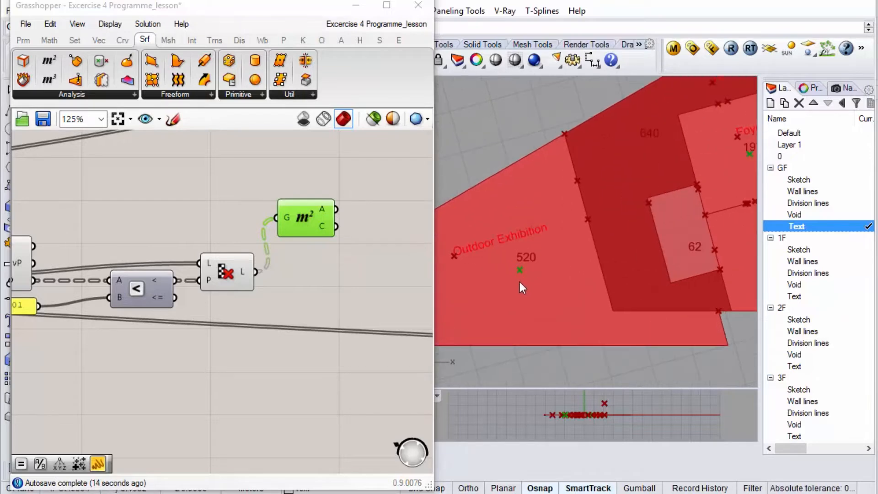
Add a Mass Addition component fed by the area output A of the Area component.
scroll(520, 283, down, 1)
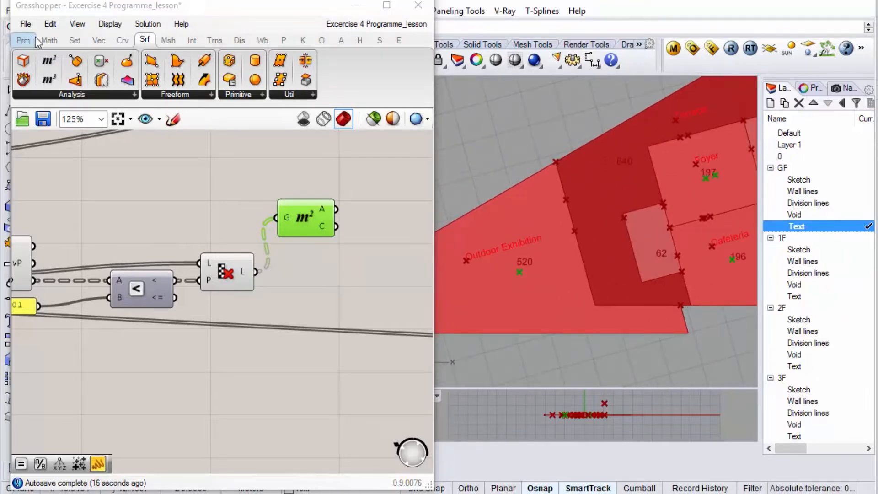
click(48, 40)
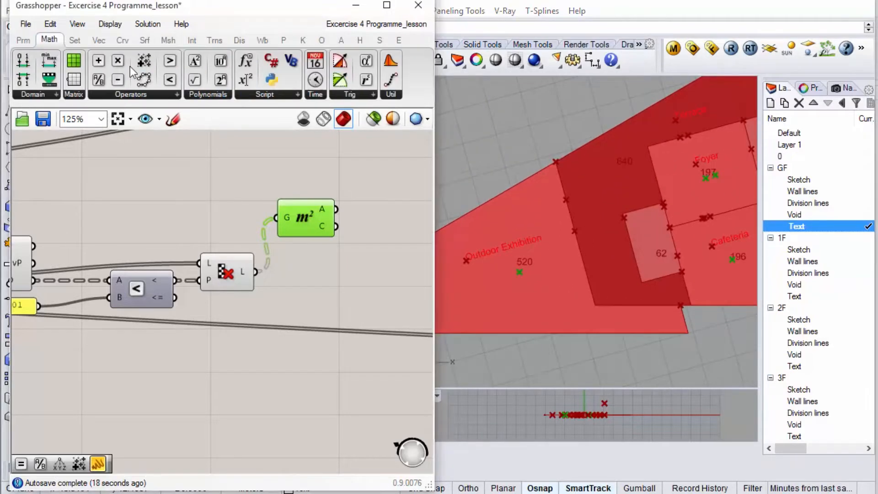
drag(143, 63, 331, 210)
scroll(132, 218, down, 1)
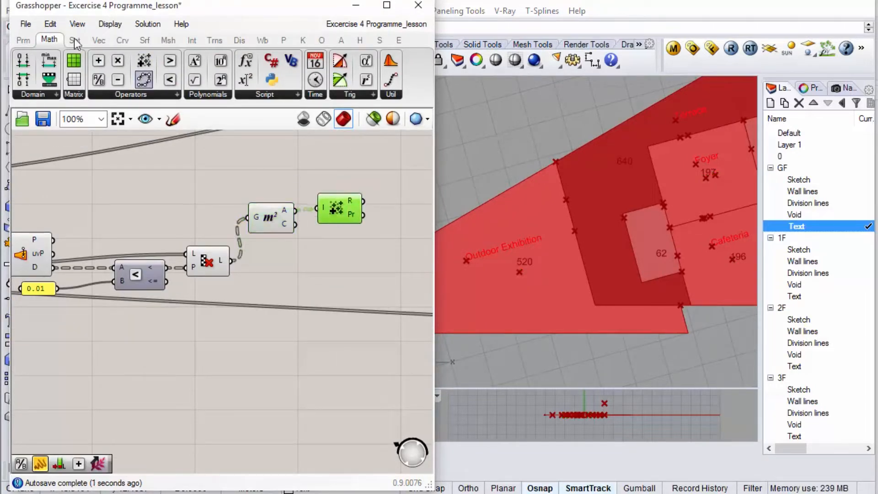
Add a panel showing the Mass Addition result R, then enlarge it and place it beside the component.
click(23, 40)
click(196, 80)
scroll(153, 194, down, 2)
click(343, 197)
scroll(306, 200, up, 3)
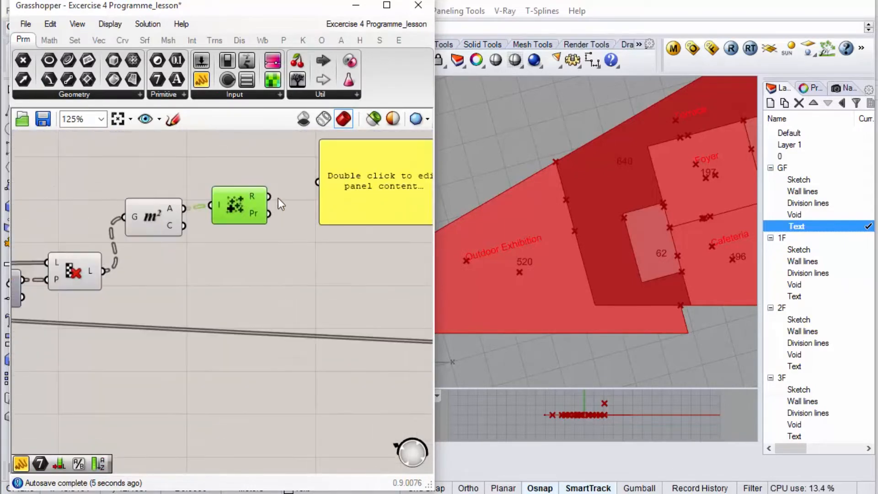
drag(303, 188, 318, 182)
scroll(224, 217, down, 2)
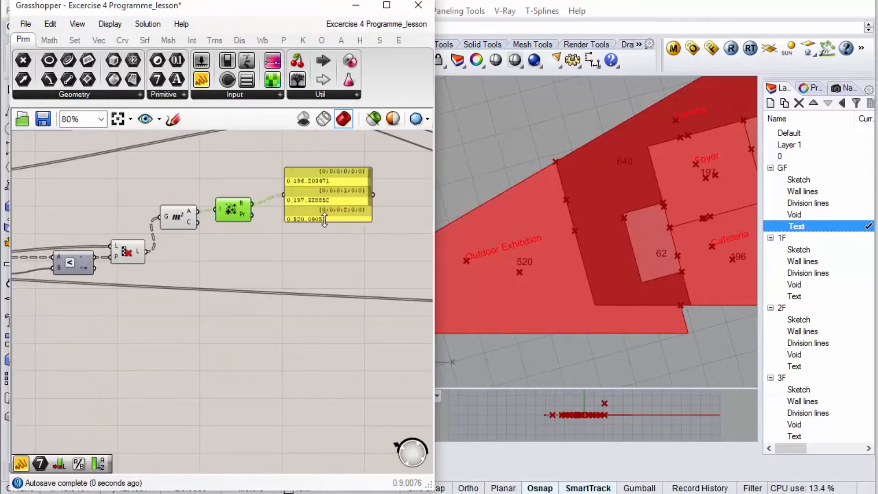
drag(327, 247, 336, 268)
scroll(389, 255, down, 1)
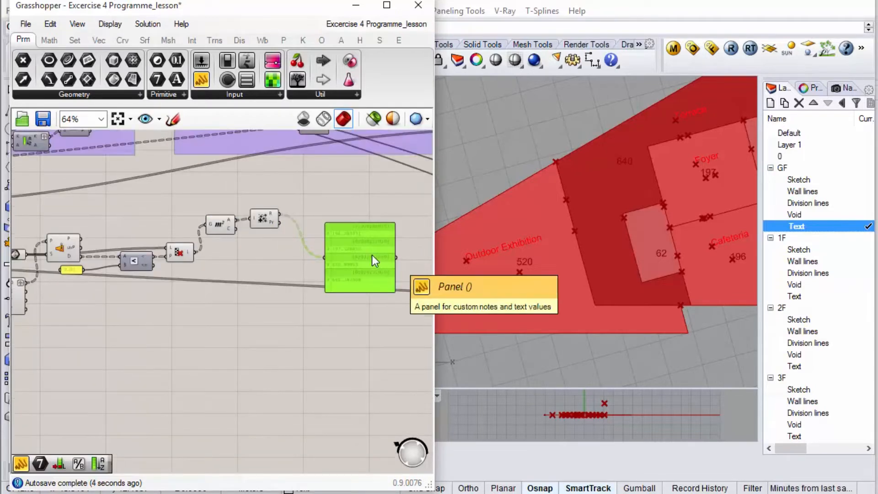
Copy the area panel over to the text components and feed it from the Create Set output S.
scroll(369, 255, down, 4)
drag(369, 255, 162, 290)
scroll(155, 288, up, 7)
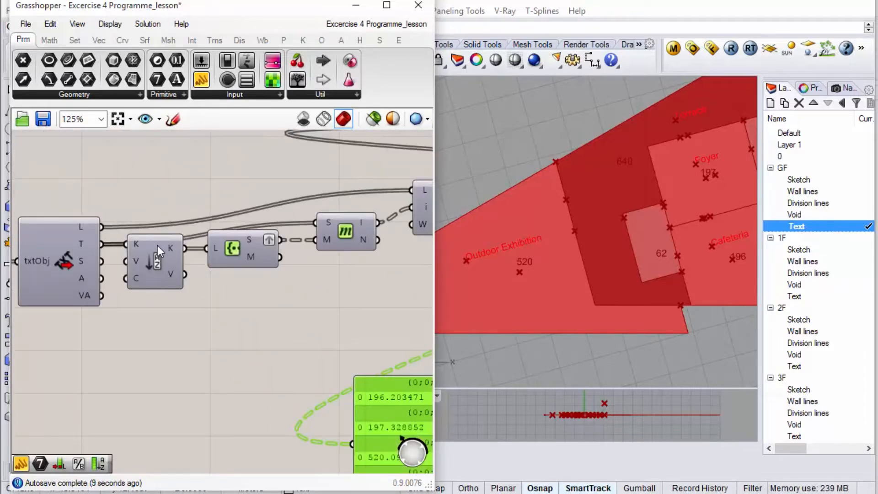
scroll(239, 255, down, 2)
drag(237, 242, 284, 380)
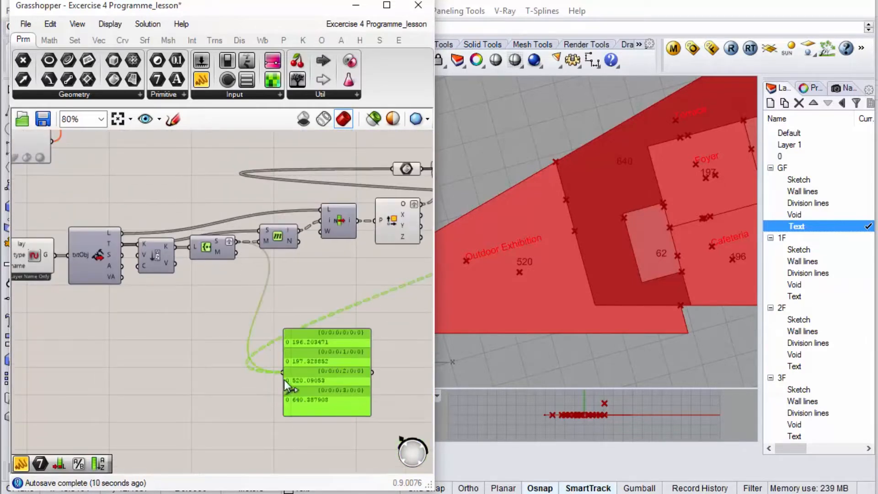
Place the program-name panel directly alongside the area panel so their rows line up.
scroll(200, 372, down, 4)
scroll(201, 373, down, 2)
drag(204, 372, 317, 317)
scroll(330, 316, up, 5)
scroll(351, 321, up, 4)
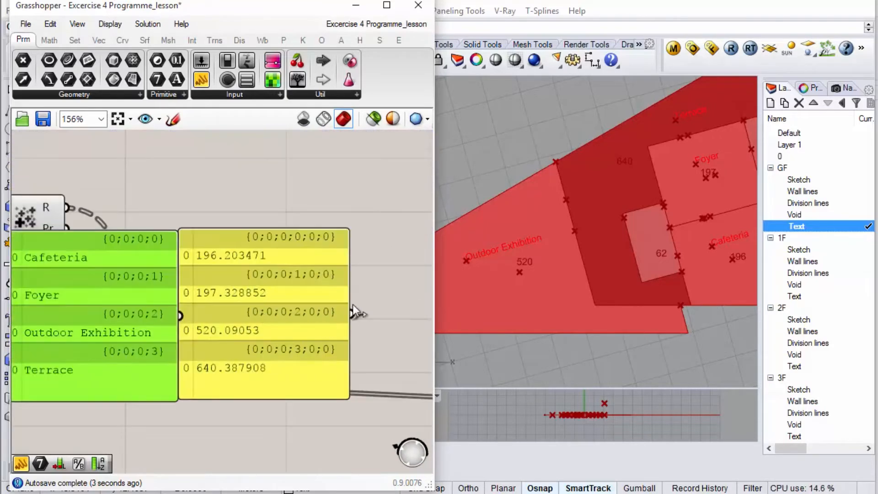
scroll(353, 304, down, 1)
scroll(259, 294, up, 1)
click(262, 293)
drag(264, 295, 264, 295)
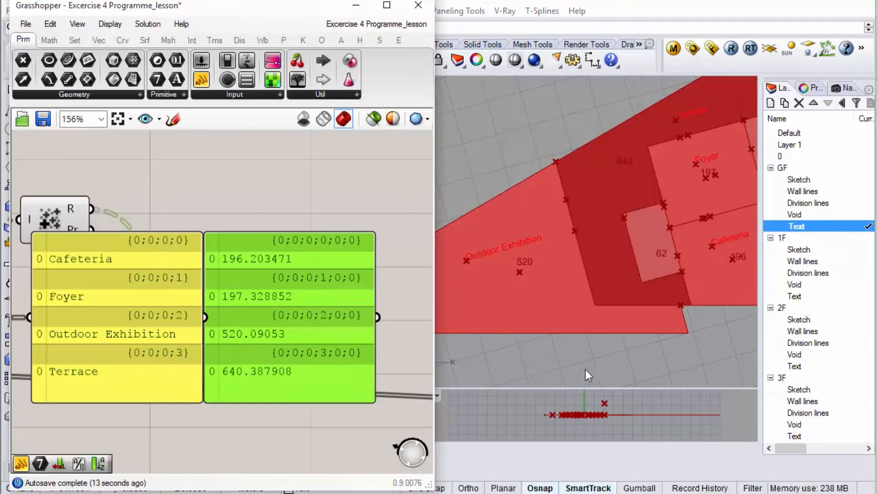
Compare the listed Outdoor Exhibition area with the area label in the Rhino viewport.
right_drag(604, 364, 595, 342)
scroll(489, 225, up, 4)
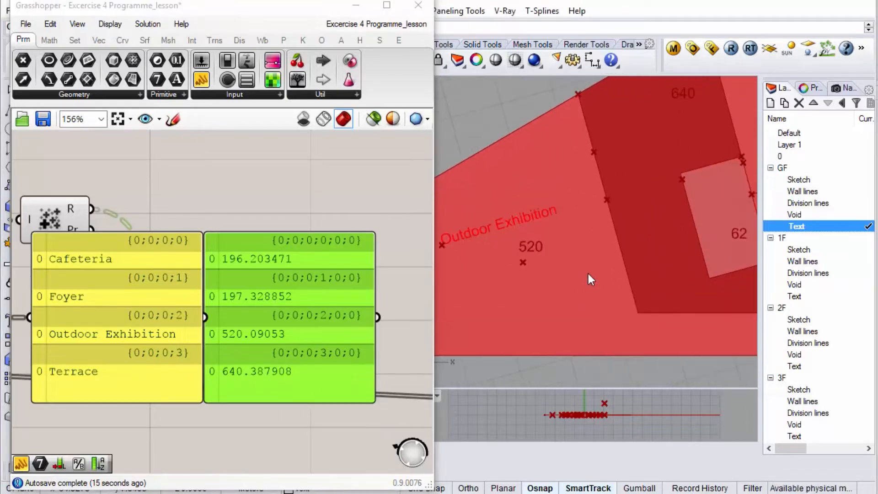
scroll(588, 273, down, 4)
click(364, 205)
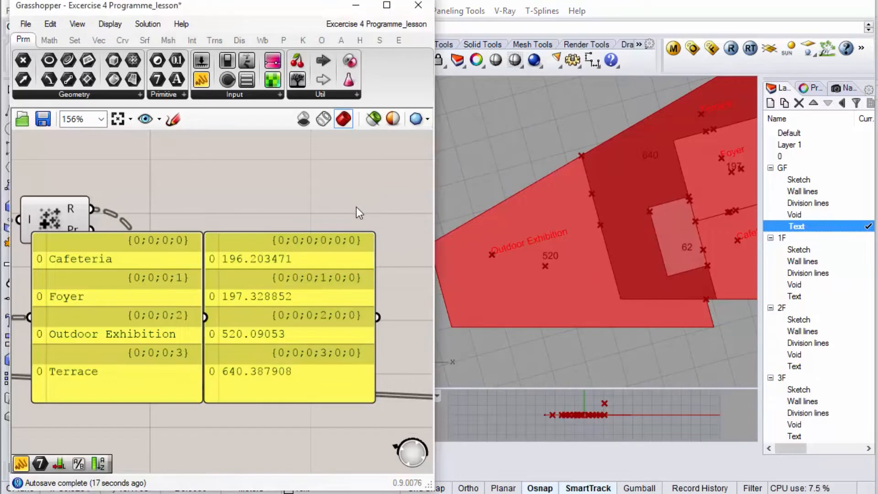
scroll(528, 260, up, 4)
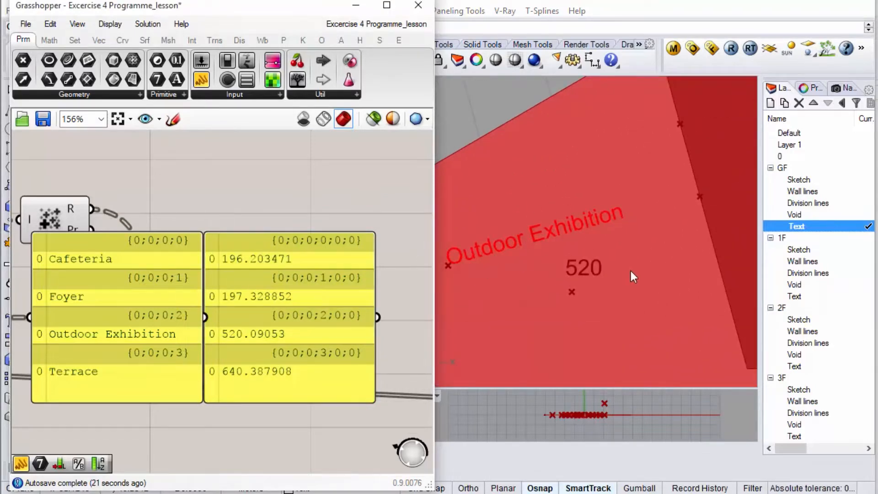
scroll(430, 311, down, 5)
scroll(478, 292, down, 1)
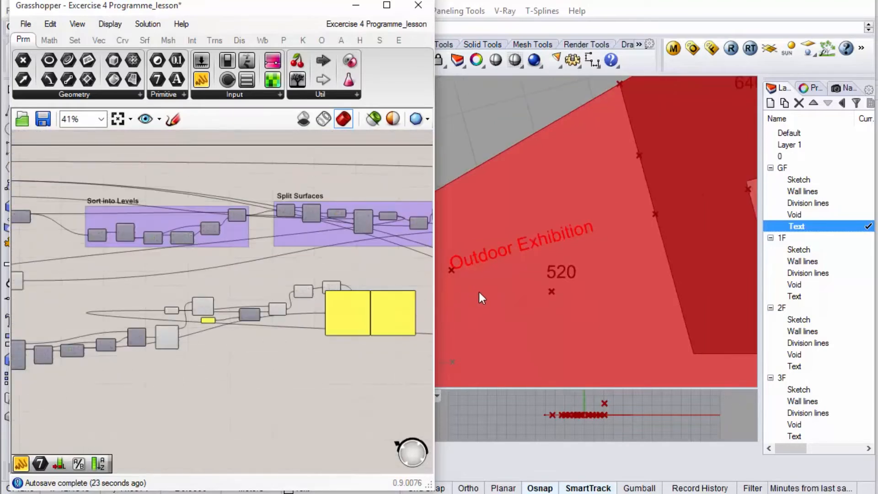
scroll(416, 309, up, 5)
right_drag(316, 205, 255, 185)
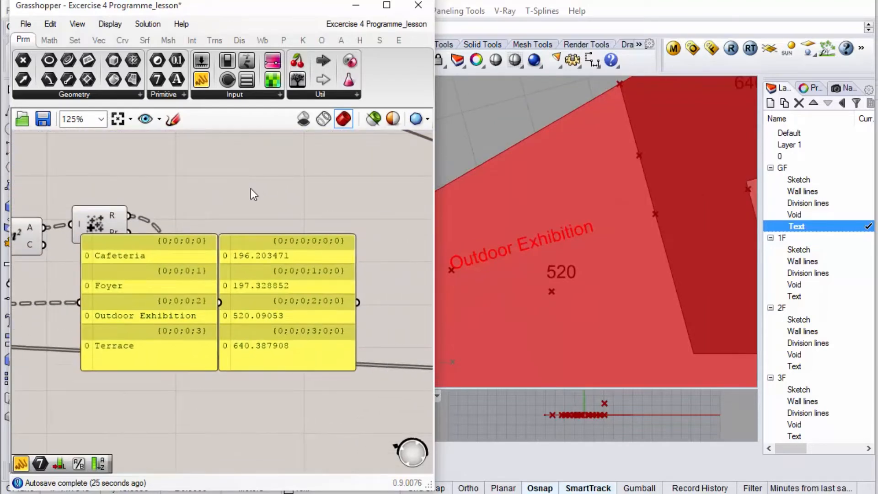
scroll(255, 185, up, 1)
Examine the Terrace, Foyer and Cafeteria labels in the plan against their listed areas.
right_drag(454, 163, 493, 177)
scroll(594, 135, down, 3)
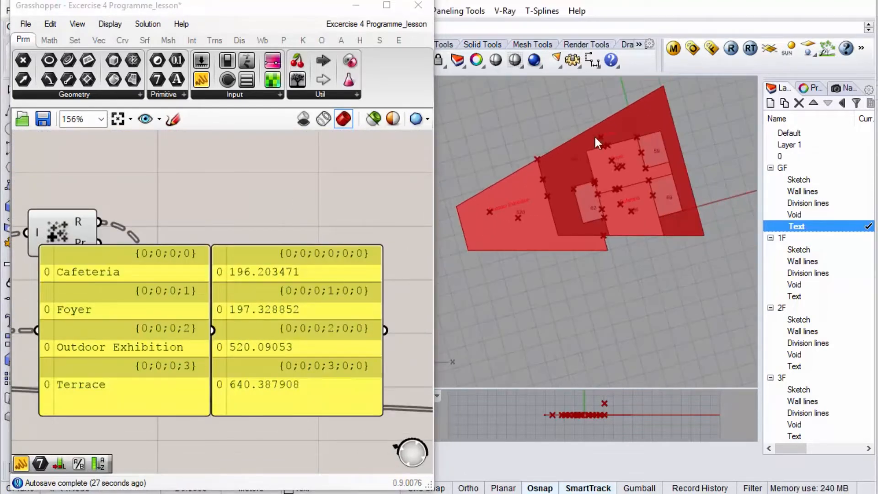
scroll(613, 133, up, 4)
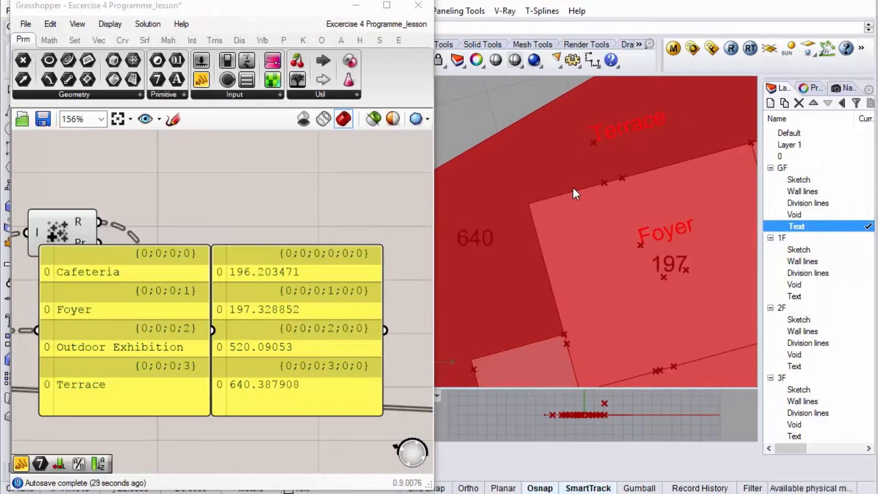
scroll(517, 212, down, 2)
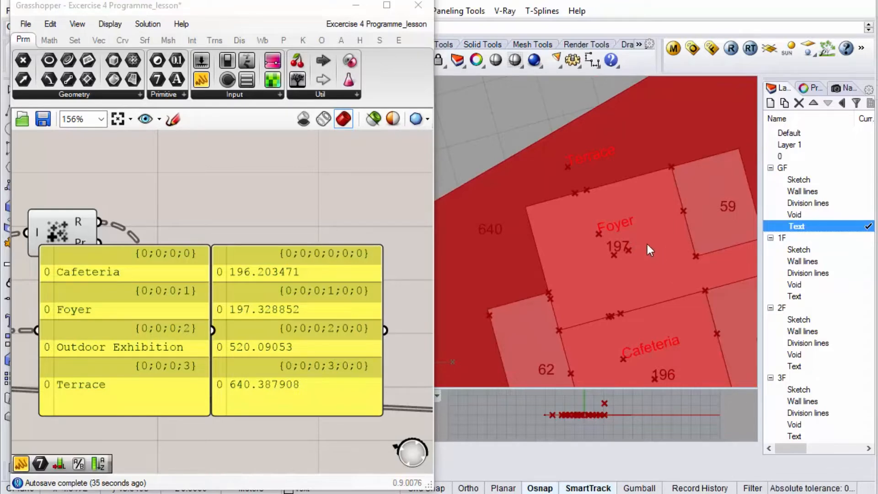
scroll(614, 224, down, 3)
scroll(652, 294, up, 4)
scroll(670, 264, down, 3)
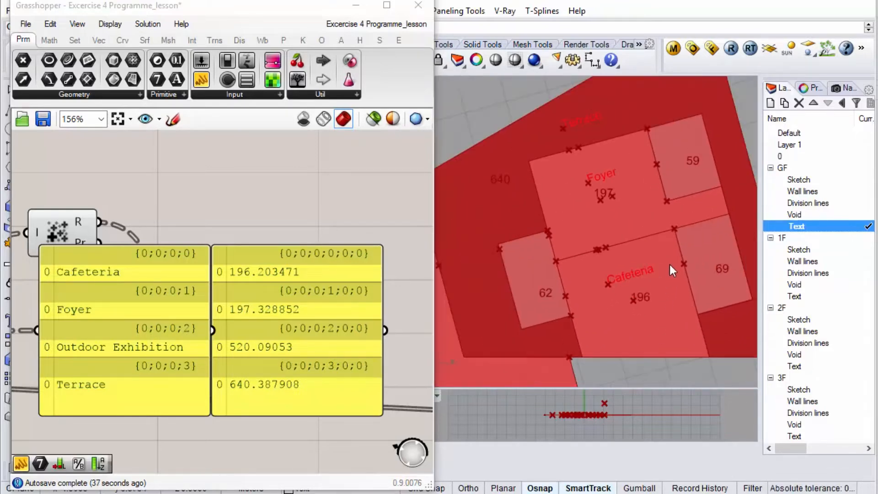
scroll(599, 151, up, 1)
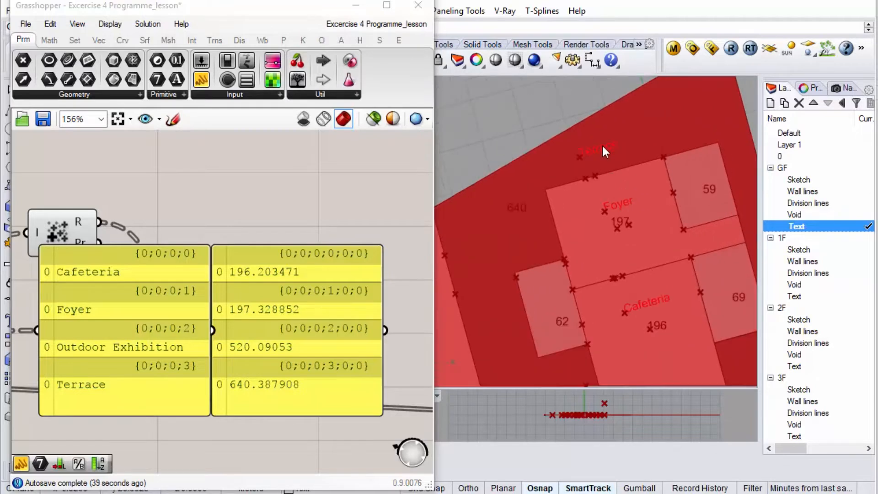
Change the Terrace text in the plan to Foyer and examine the resulting branches in the area panel.
double_click(603, 147)
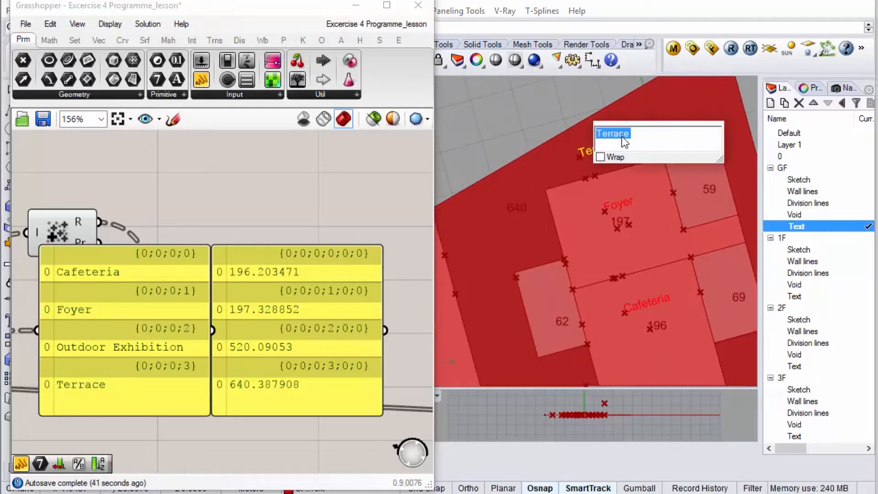
text(Foyer)
click(553, 114)
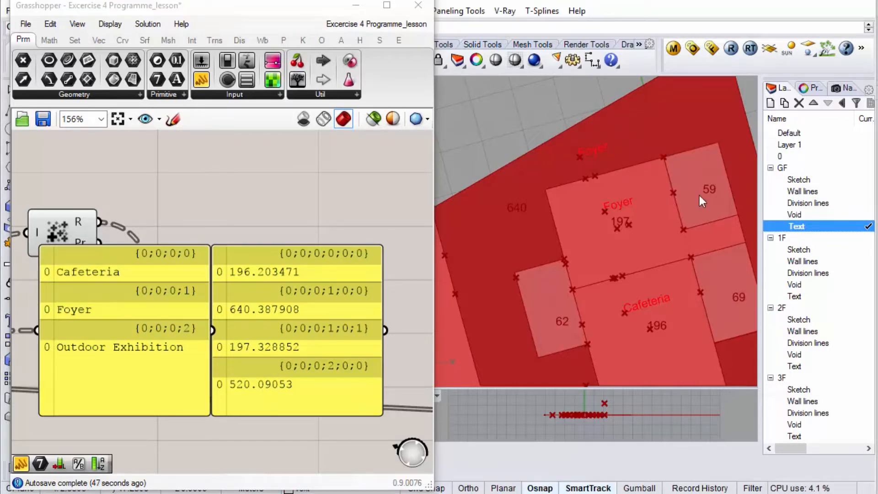
scroll(699, 196, down, 2)
scroll(369, 323, up, 1)
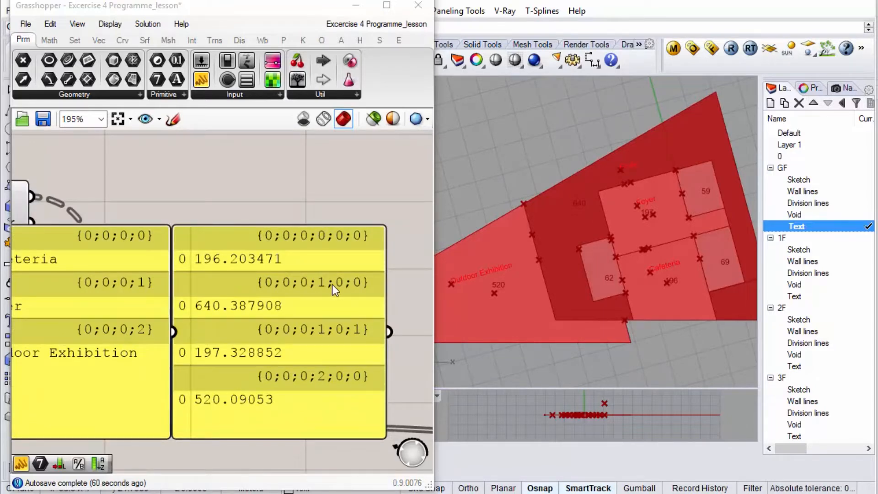
scroll(210, 308, down, 1)
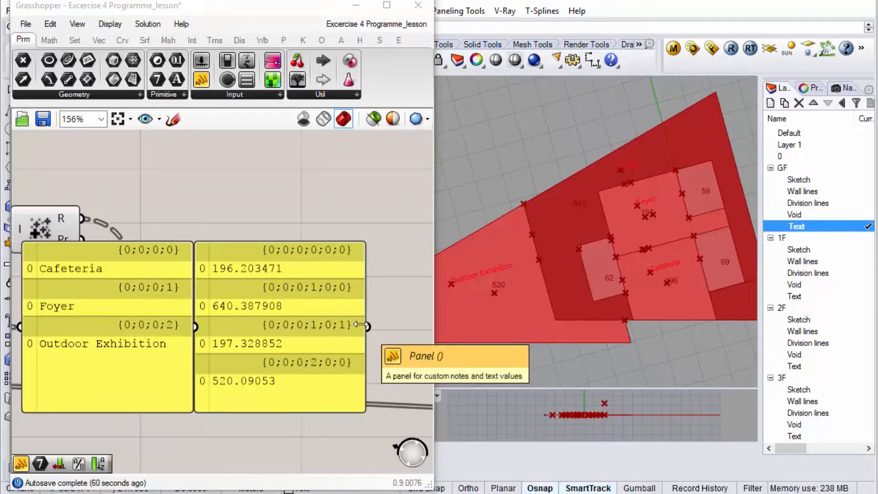
Move the panels, Mass Addition and Area components away to make room after the Cull Pattern component.
scroll(379, 309, down, 5)
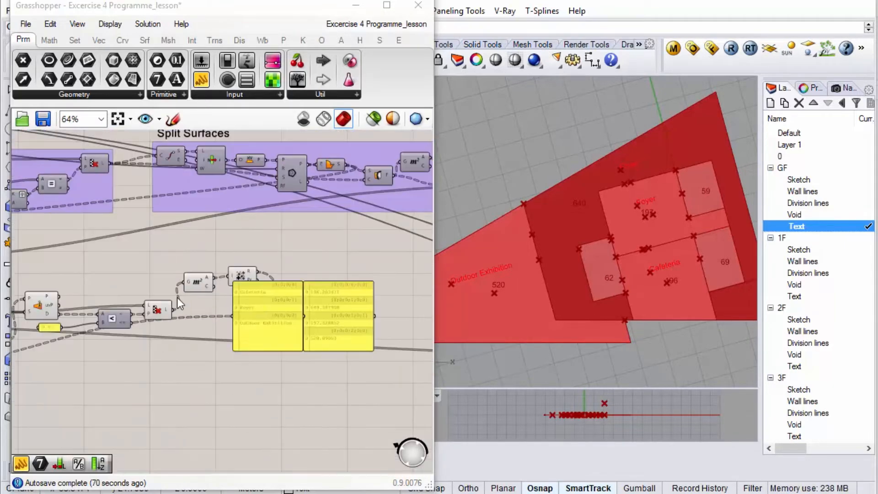
scroll(175, 298, up, 4)
scroll(168, 295, down, 1)
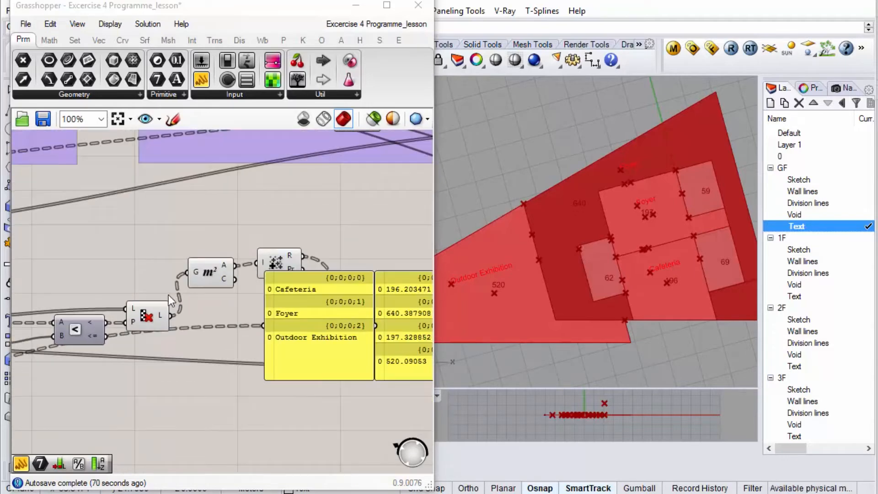
scroll(168, 294, down, 1)
drag(303, 321, 312, 344)
scroll(191, 273, up, 2)
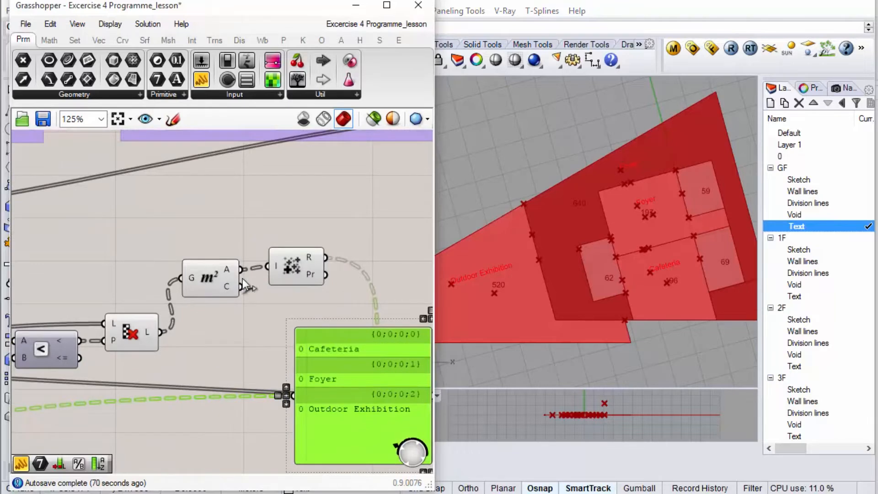
click(301, 261)
drag(327, 267, 342, 262)
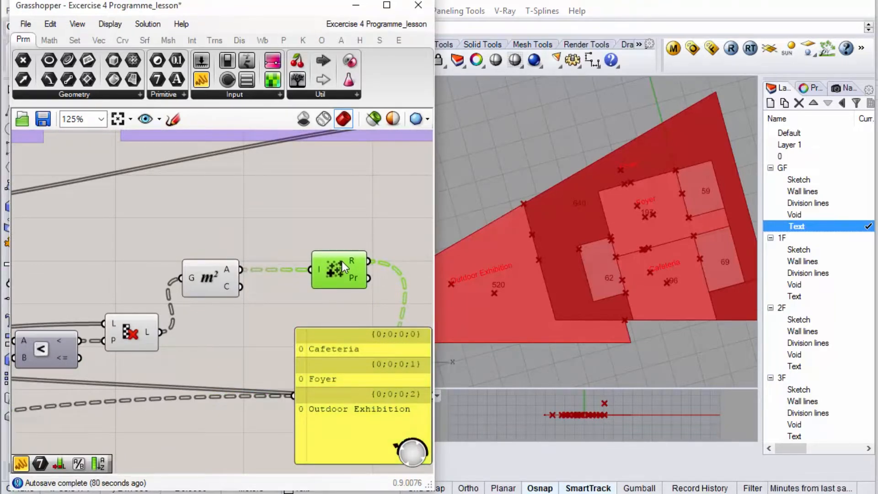
drag(216, 279, 261, 278)
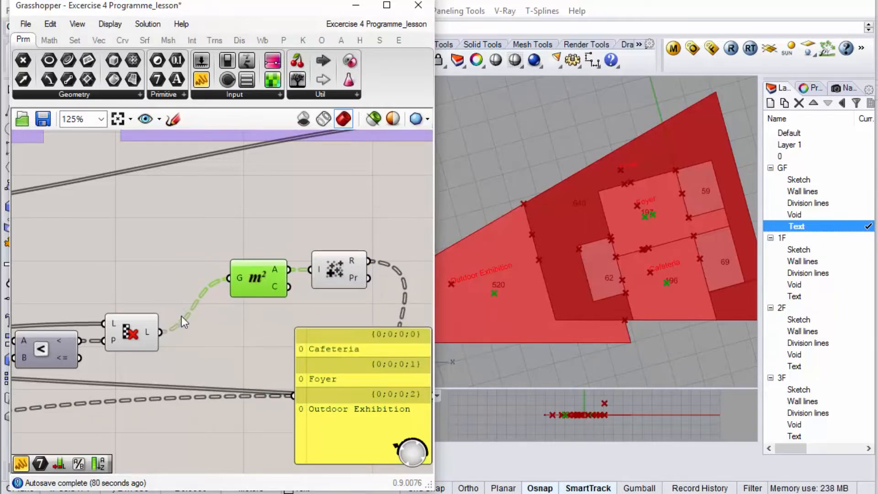
Add a Shift Paths component between the Cull Pattern and Area components.
click(72, 42)
click(332, 94)
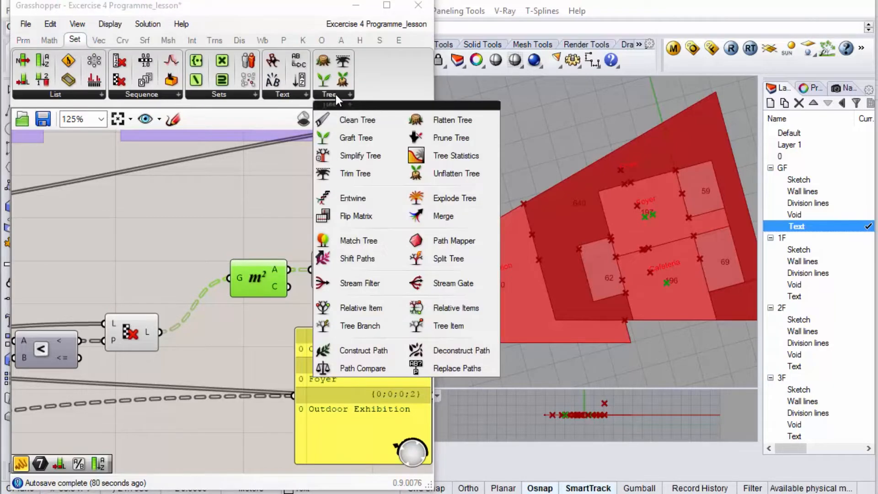
drag(367, 264, 178, 254)
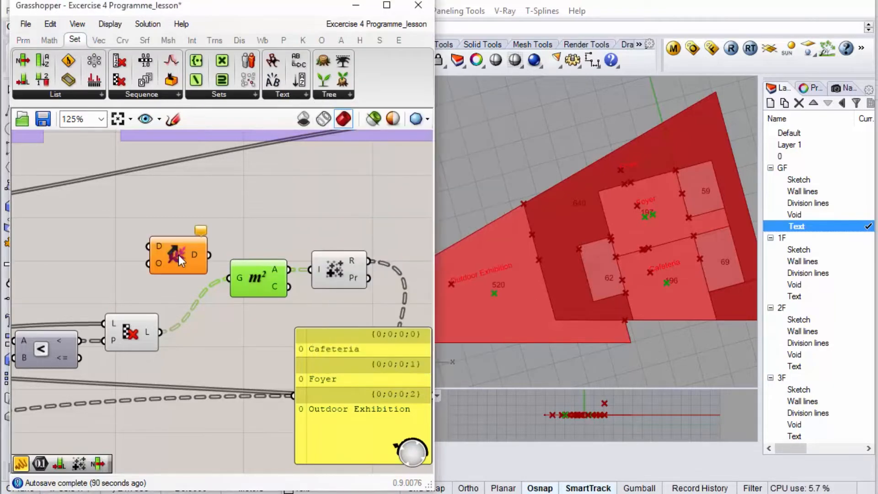
Simplify the Cull Pattern output list, connect it to the Shift Paths data input, and inspect the shifted tree.
right_click(154, 334)
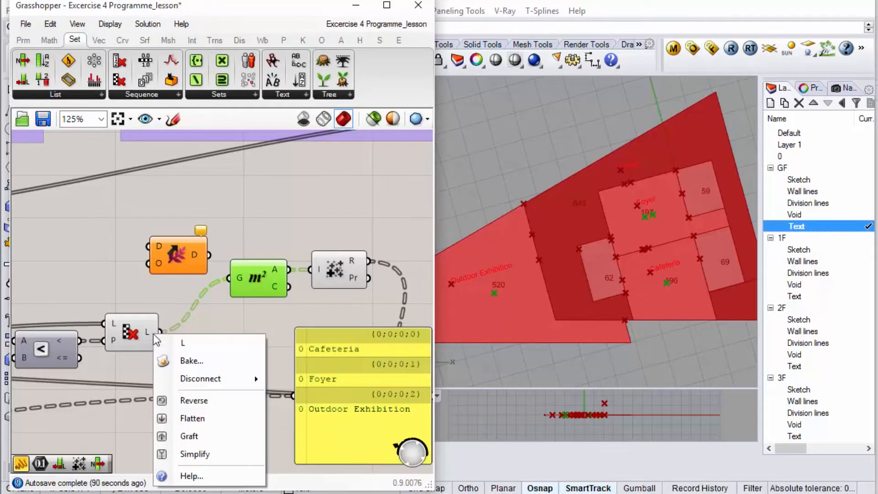
click(229, 455)
drag(174, 332, 153, 244)
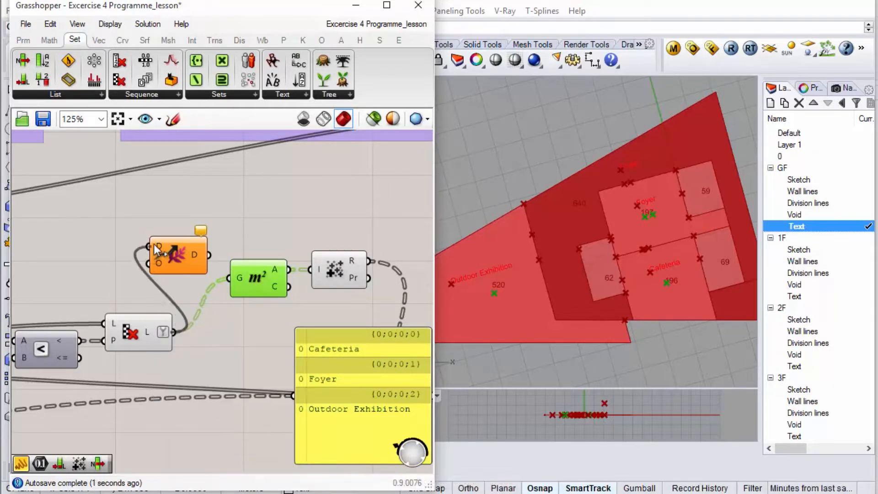
click(185, 263)
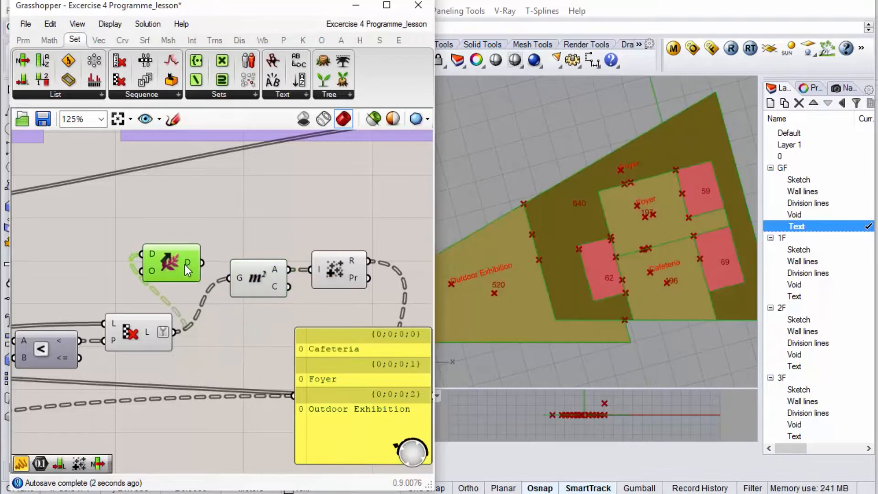
mouse_move(198, 254)
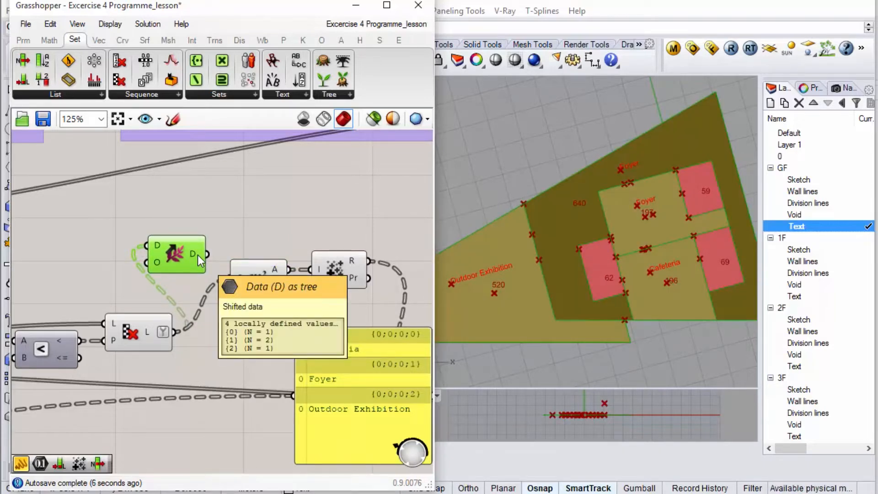
Align the Shift Paths component with the chain, connect its output to the Area component, and check the summed area panel.
mouse_move(189, 256)
mouse_down()
mouse_move(187, 278)
mouse_move(221, 279)
mouse_move(187, 278)
mouse_up()
scroll(143, 255, down, 4)
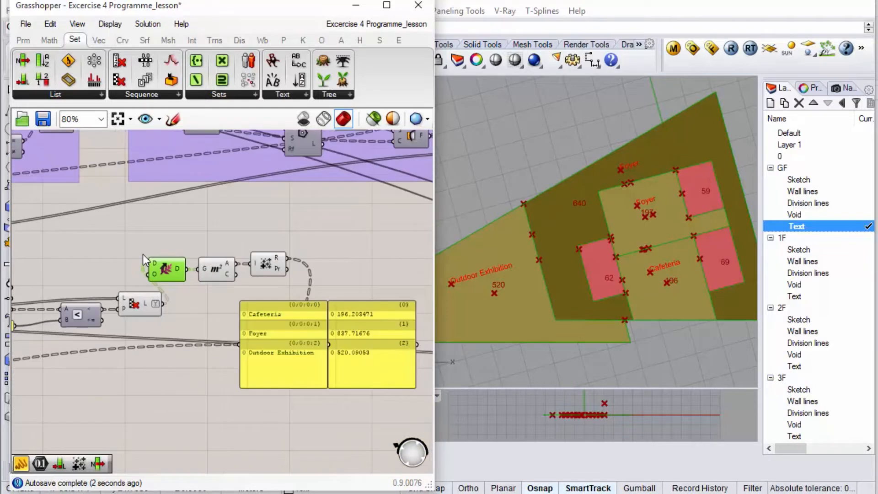
scroll(272, 305, up, 6)
scroll(302, 308, down, 1)
scroll(299, 309, up, 1)
scroll(655, 208, up, 5)
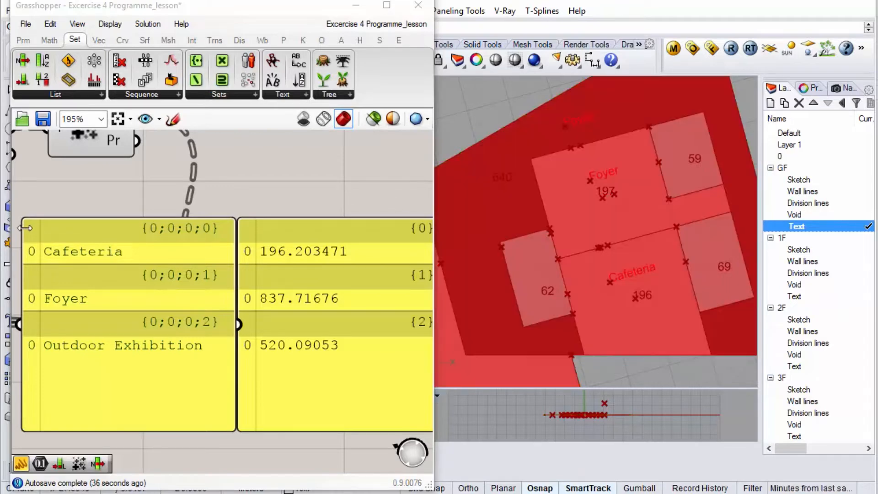
Narrow the program name panel and the summed area panel so both fit side by side.
drag(26, 228, 101, 243)
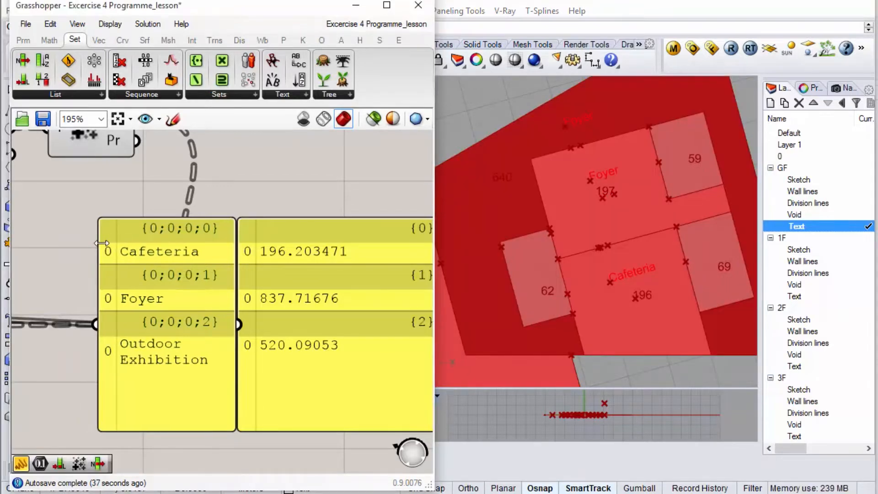
scroll(152, 262, down, 3)
scroll(307, 253, up, 3)
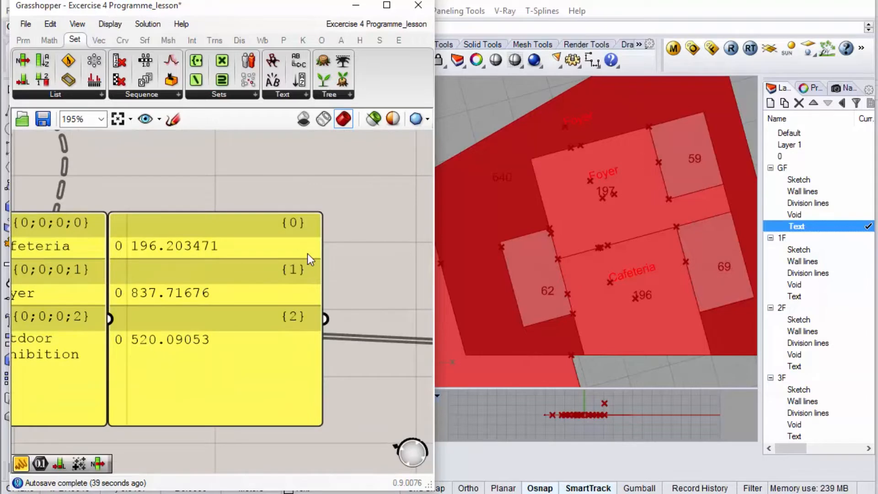
drag(315, 252, 242, 256)
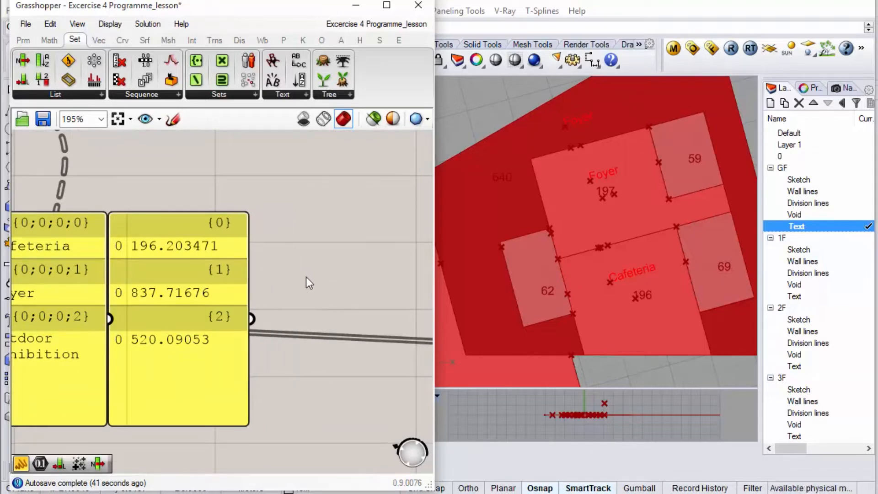
scroll(306, 276, down, 3)
scroll(227, 287, up, 5)
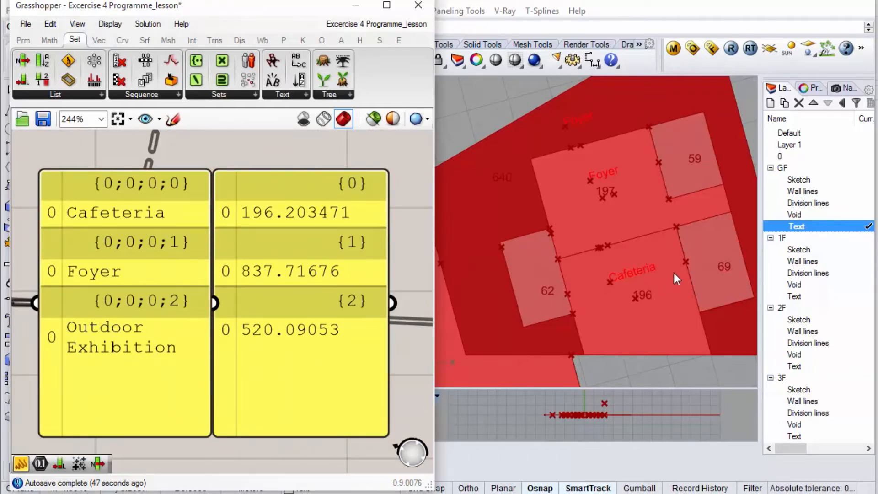
Change the Outdoor Exhibition text in the plan to Exhibition.
scroll(669, 240, down, 1)
scroll(669, 241, down, 1)
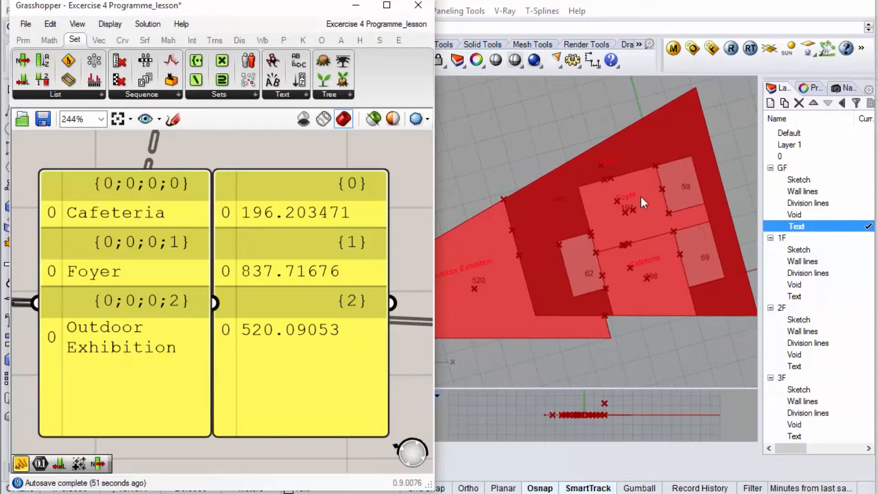
scroll(482, 270, up, 2)
scroll(554, 226, up, 1)
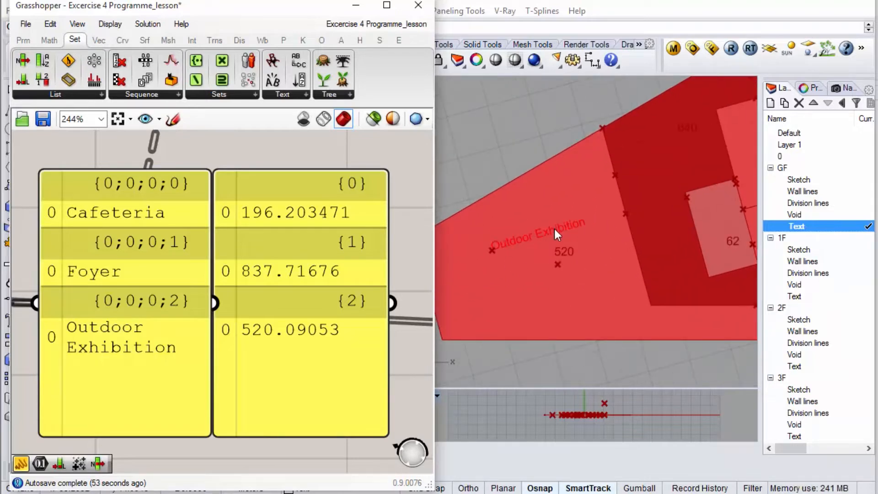
double_click(554, 229)
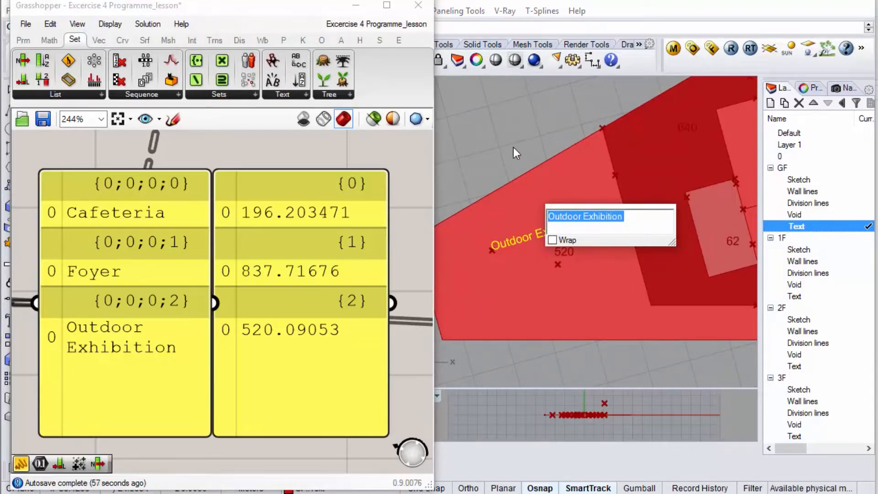
drag(583, 216, 555, 216)
key(BackSpace)
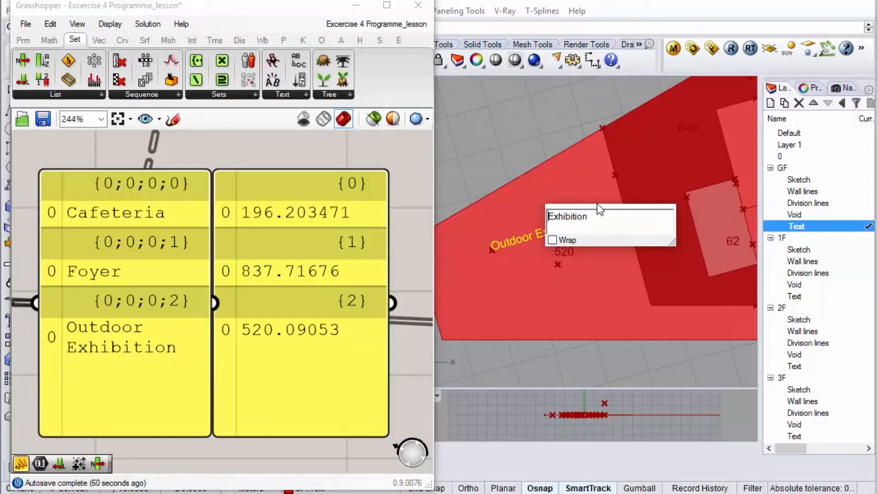
click(534, 141)
scroll(474, 235, down, 2)
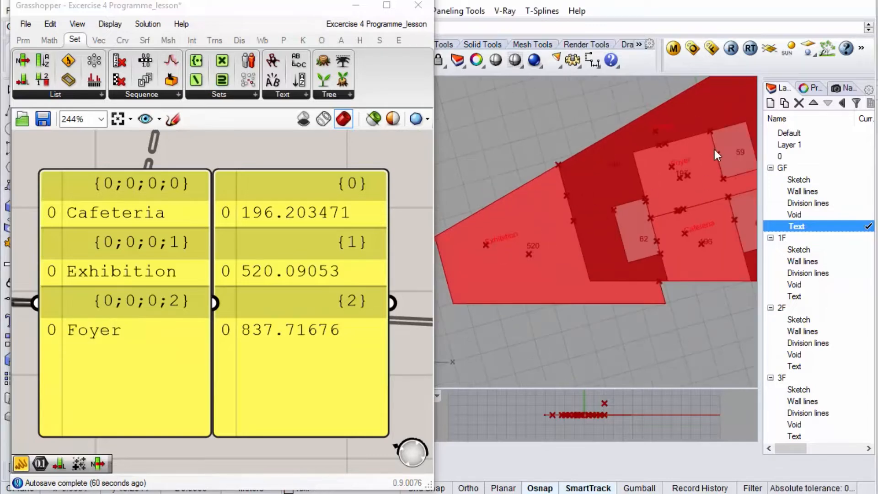
Change the Foyer text in the large 640 region of the plan to Terrace.
scroll(716, 156, up, 2)
double_click(635, 116)
text(Terrace)
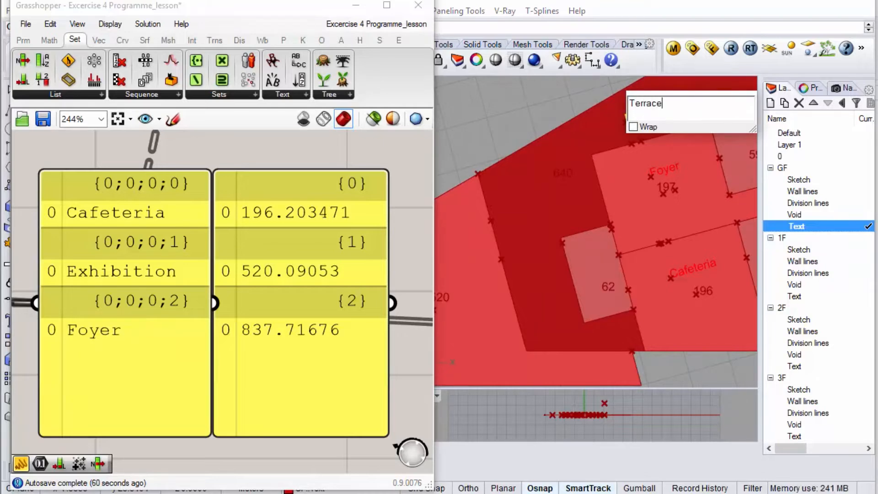
click(538, 102)
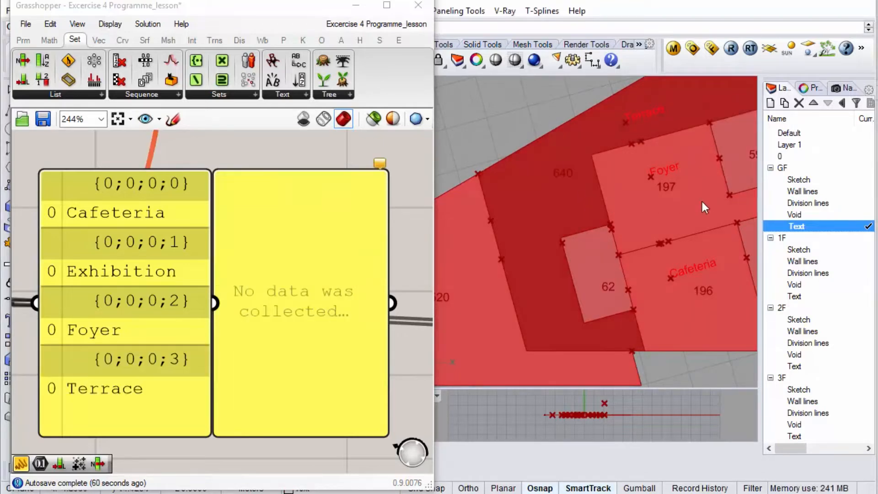
scroll(670, 258, down, 5)
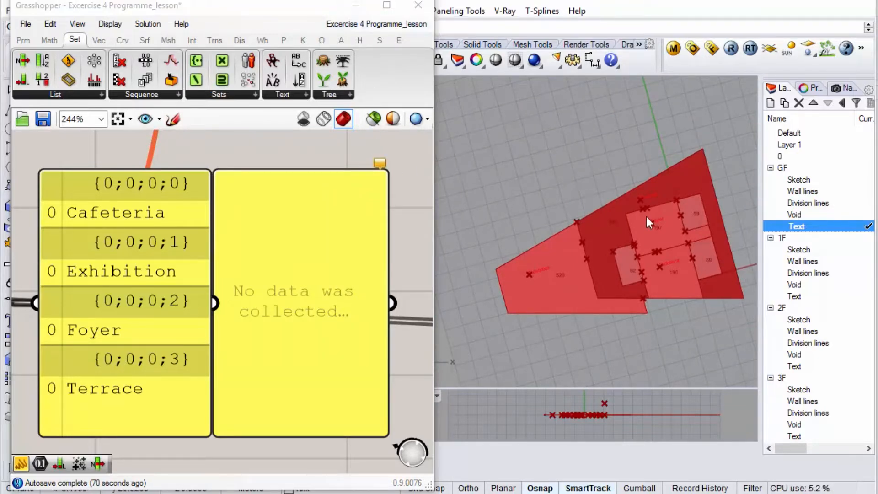
scroll(646, 216, up, 3)
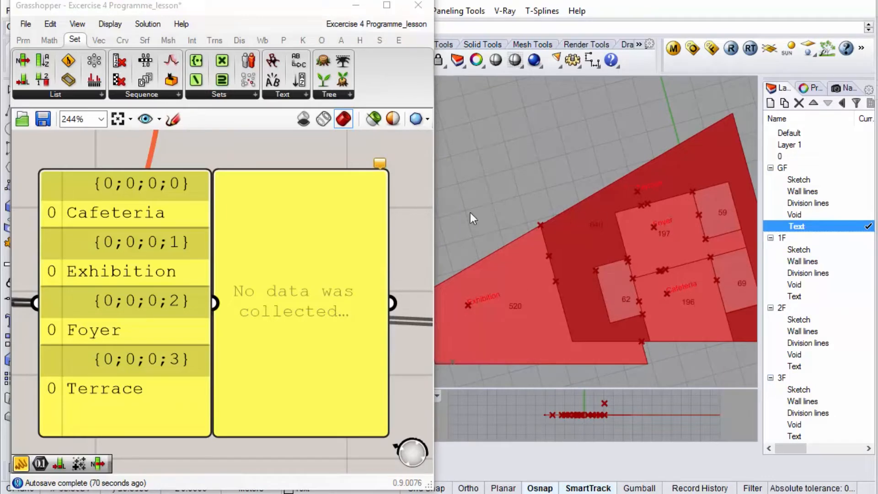
Minimize Grasshopper, set the larger GF viewport to a Perspective view, and frame the plan in the other GF viewport.
click(356, 6)
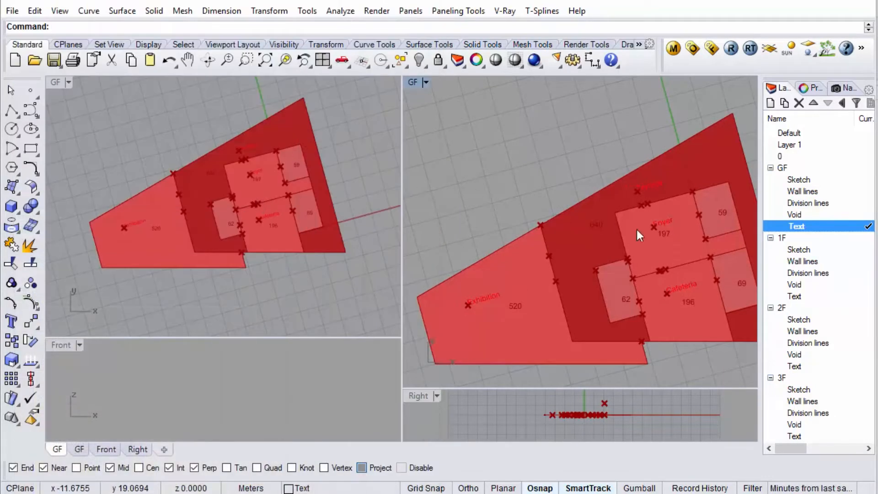
right_drag(582, 170, 563, 155)
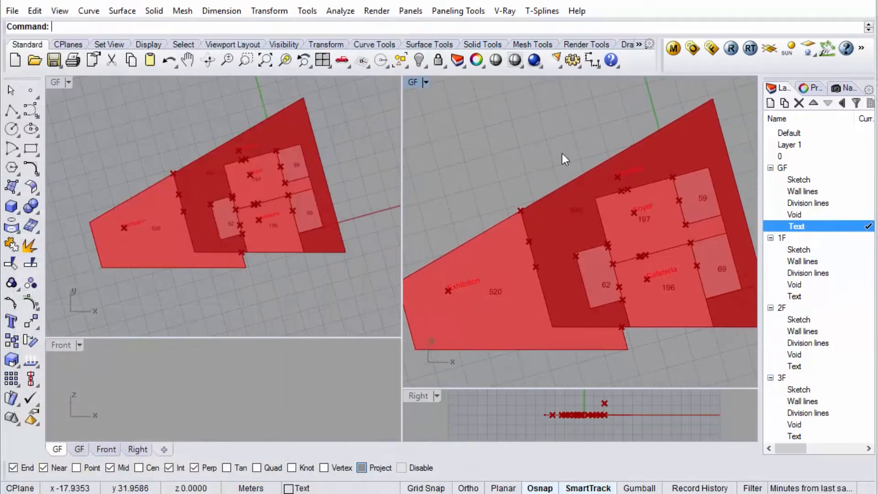
click(413, 83)
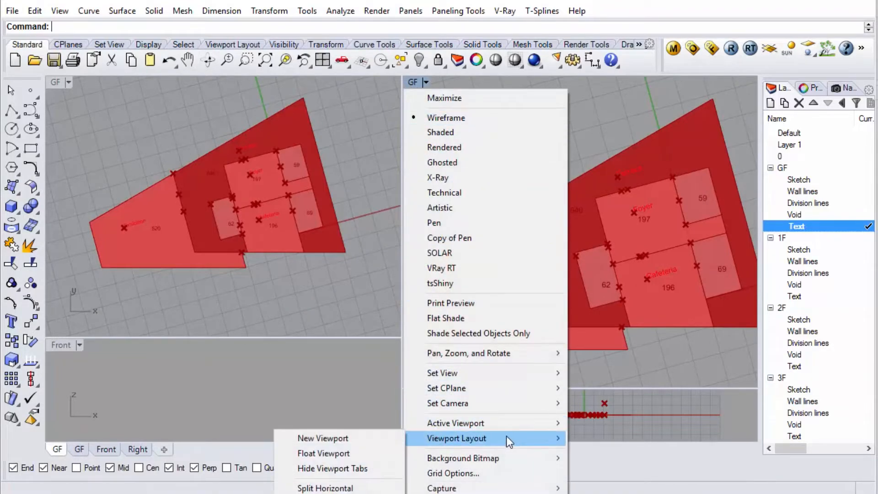
mouse_move(517, 374)
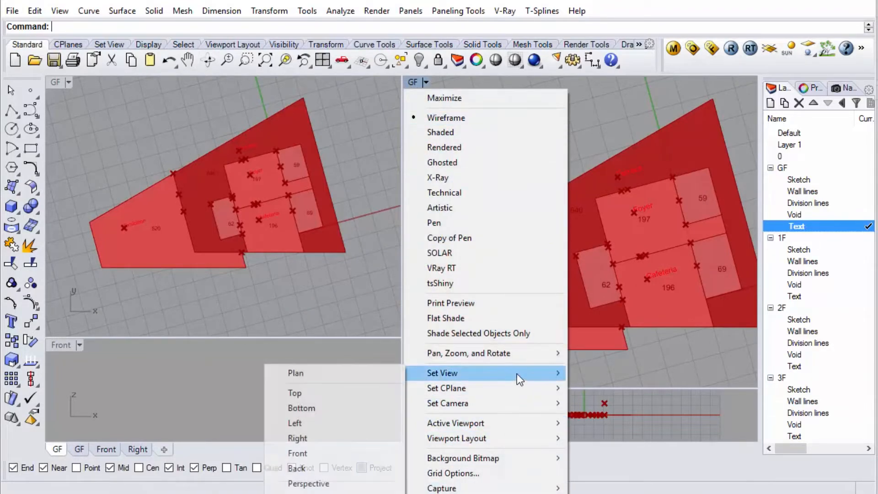
click(352, 483)
right_drag(665, 253, 389, 220)
click(353, 129)
right_drag(353, 128, 316, 128)
scroll(190, 170, up, 4)
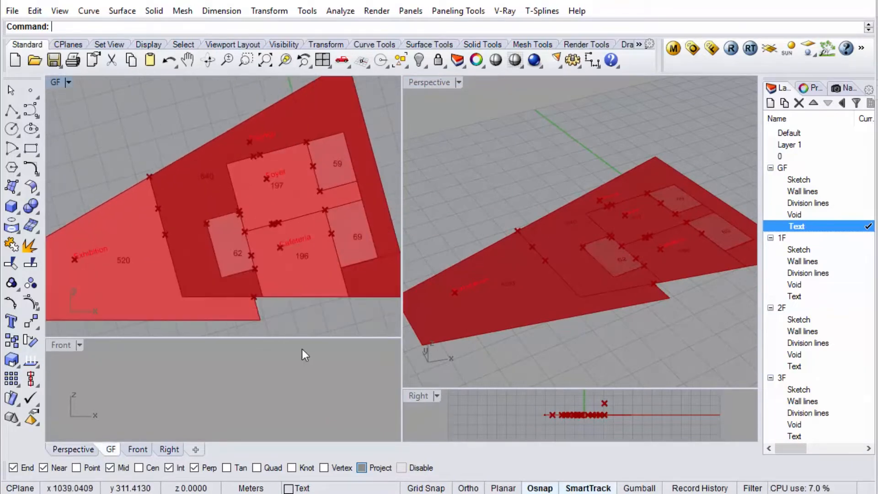
scroll(314, 272, down, 2)
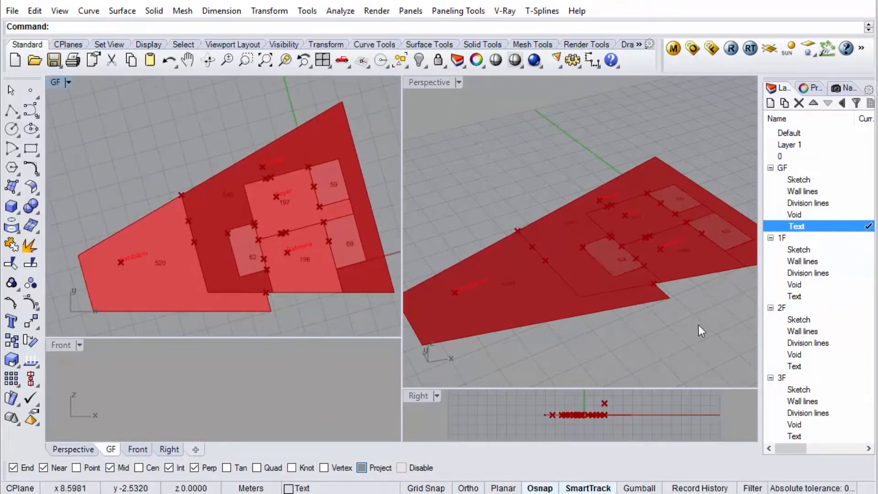
Make 1F the current layer and restore the named view 1F in the plan viewport.
double_click(821, 239)
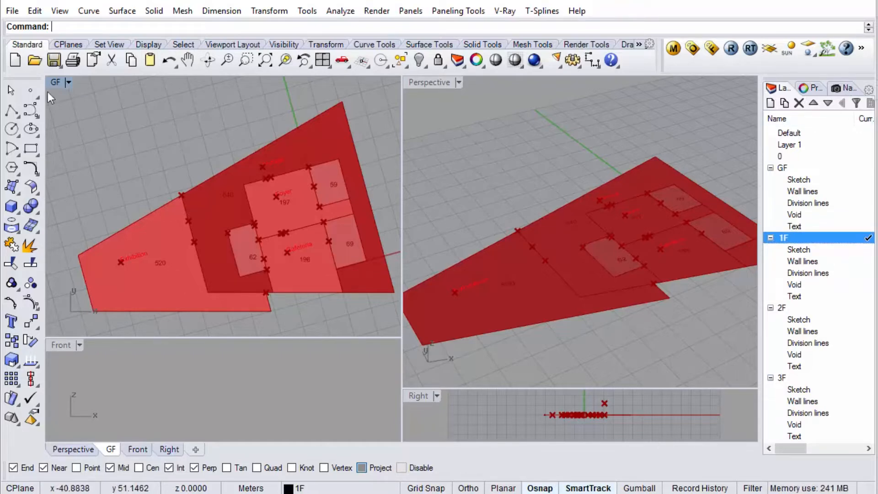
click(838, 88)
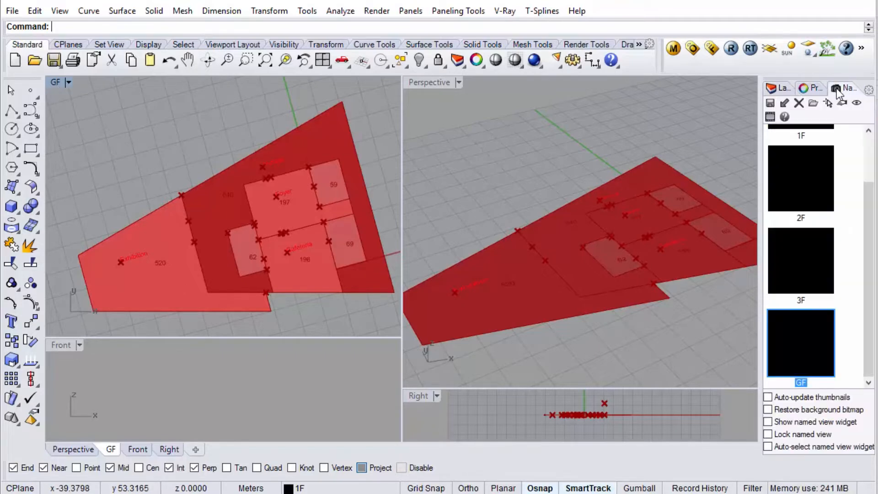
scroll(810, 151, up, 2)
double_click(809, 166)
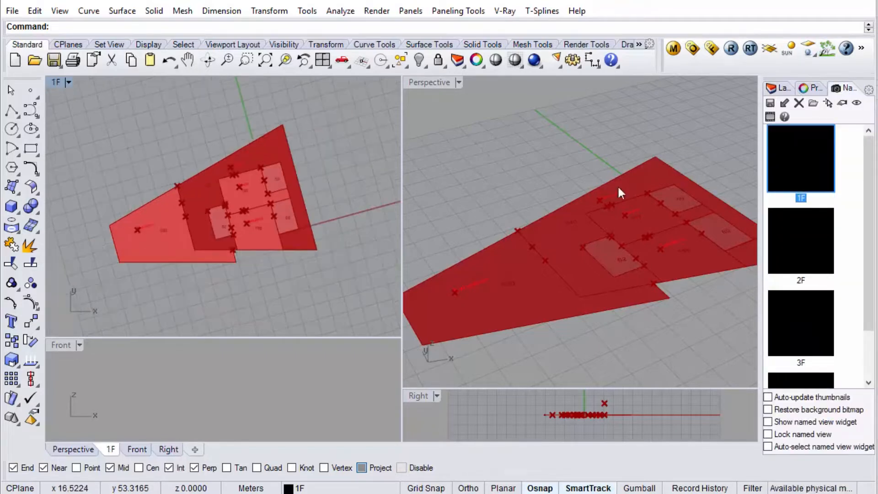
scroll(238, 210, up, 6)
scroll(238, 211, down, 2)
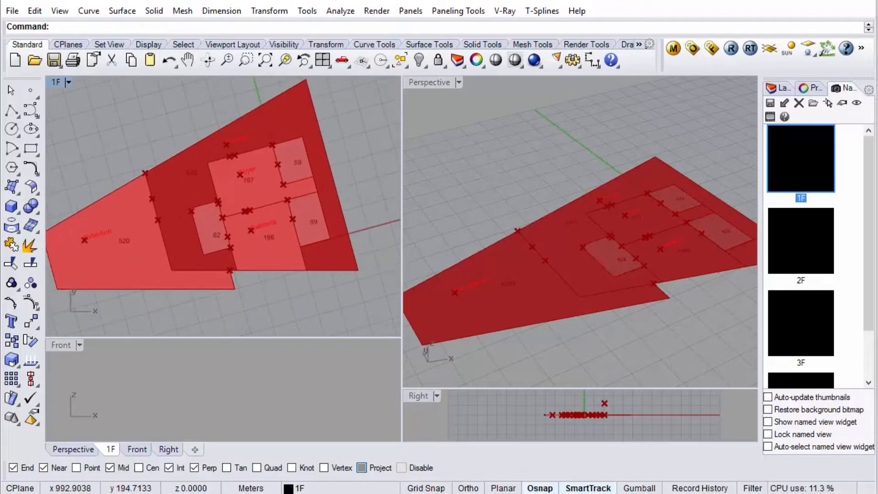
Switch back to Grasshopper and set the Level to Display slider to 1.
key(alt+Tab)
scroll(373, 352, down, 9)
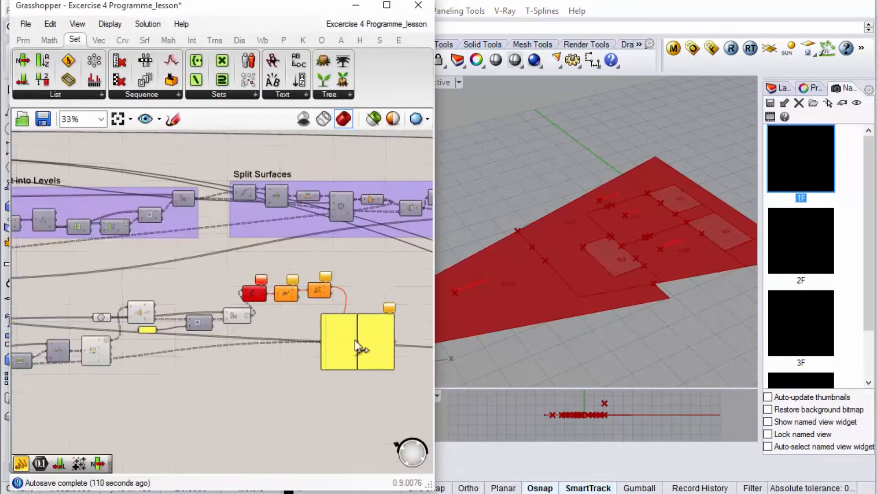
scroll(355, 340, down, 4)
scroll(191, 298, up, 12)
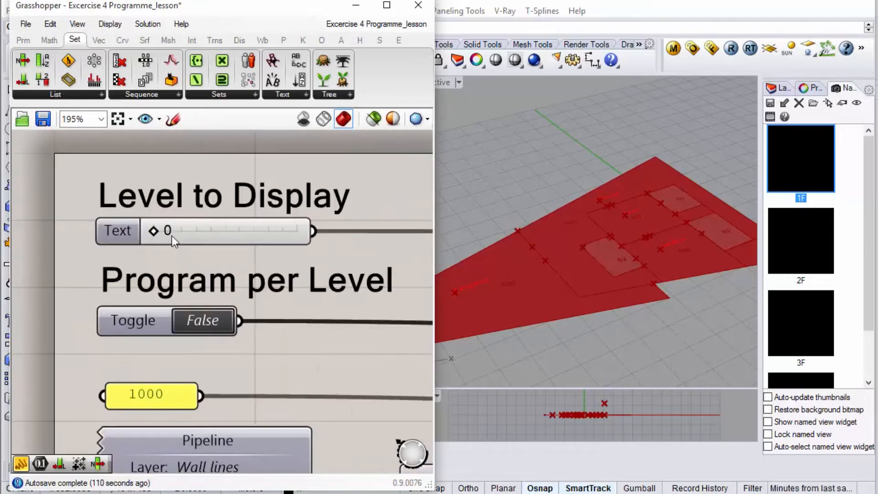
drag(161, 235, 169, 237)
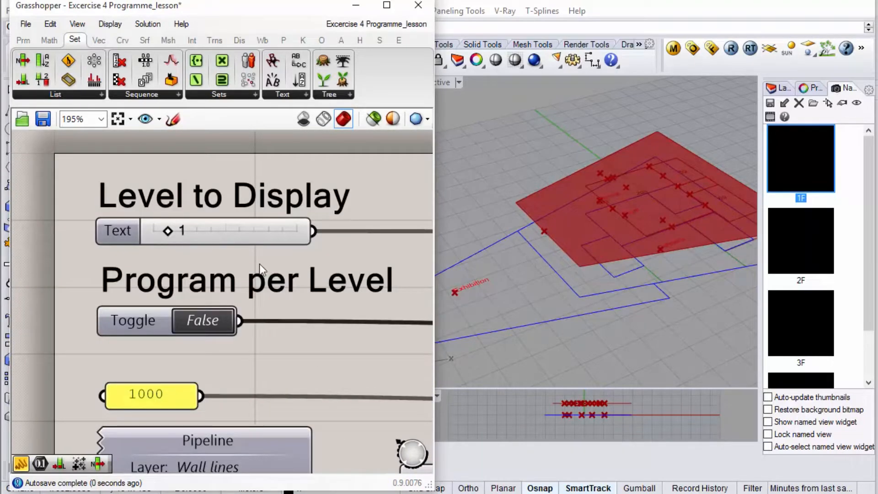
Copy the ground-floor Terrace text up to the first-floor level in the Perspective viewport.
right_drag(668, 263, 640, 247)
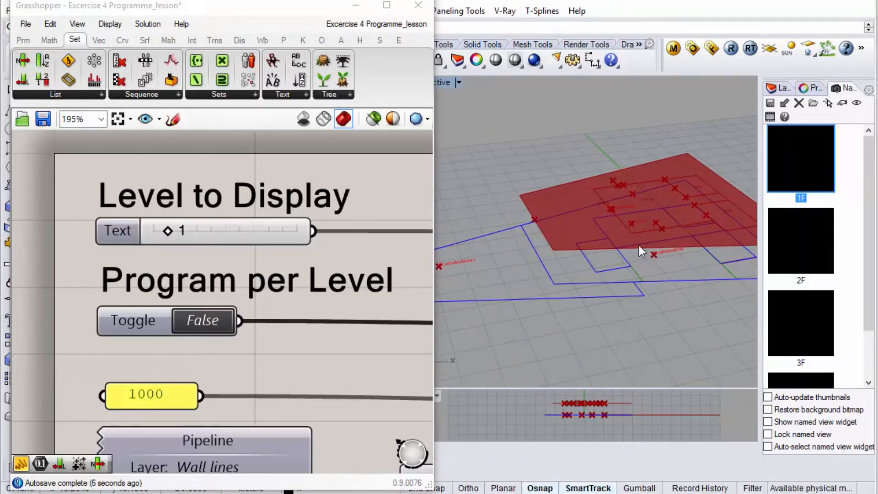
right_drag(639, 245, 651, 339)
scroll(649, 238, up, 3)
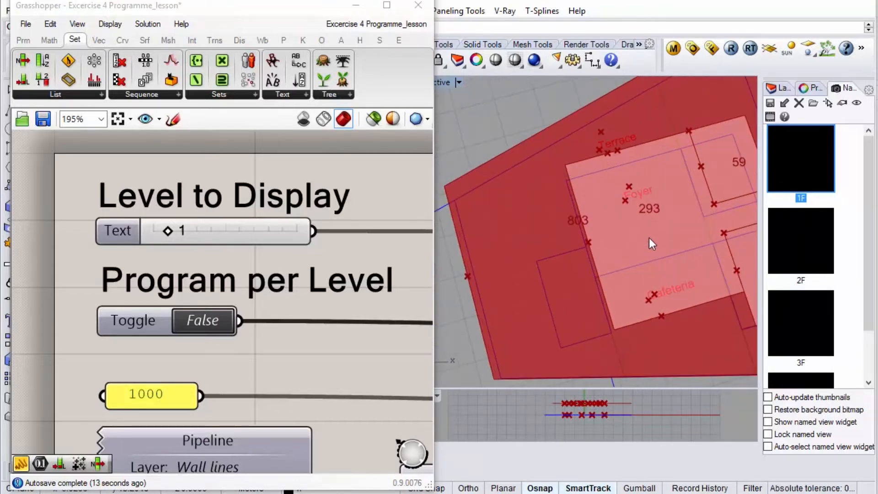
right_drag(599, 240, 626, 194)
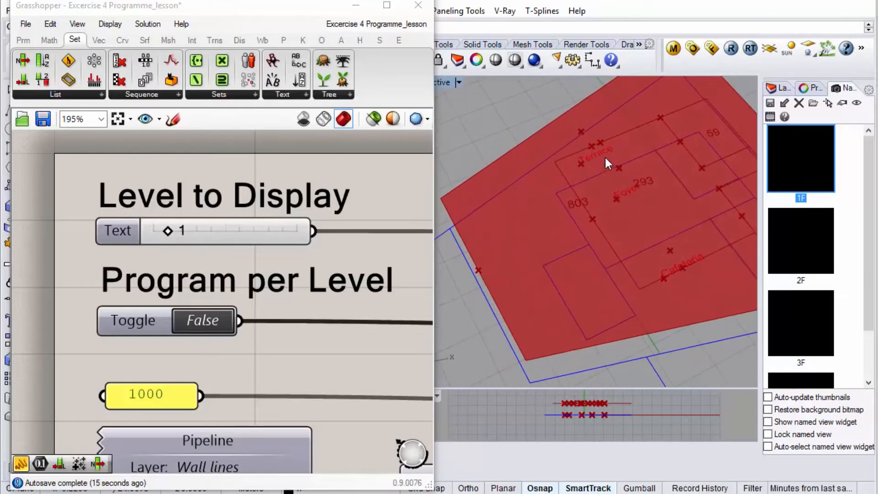
text(copy)
key(Return)
click(581, 164)
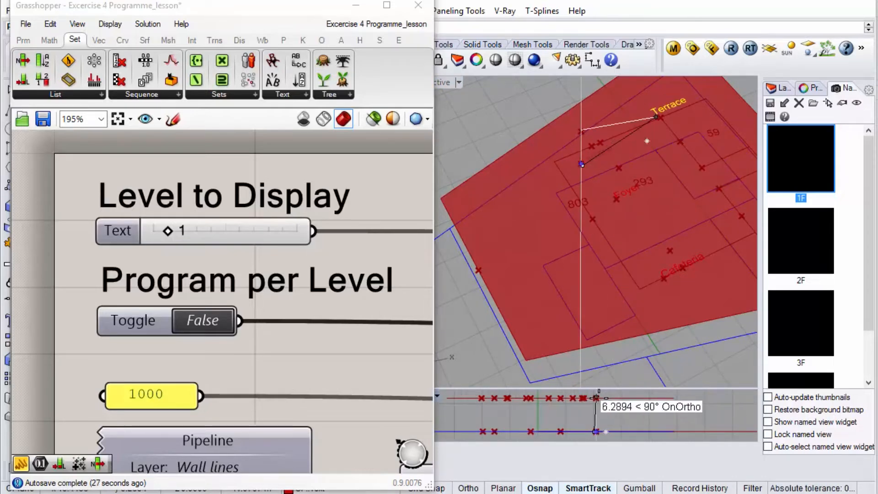
click(581, 163)
key(Return)
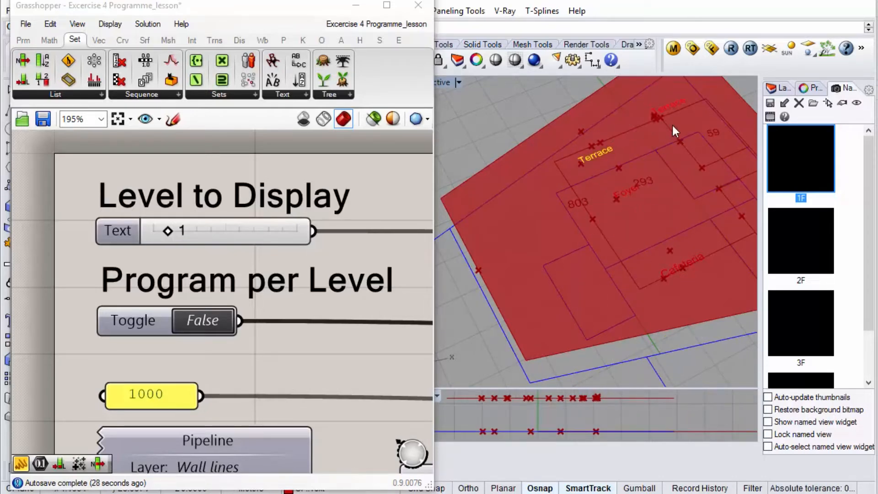
Minimize Grasshopper and move the original Terrace text to the outer part of the 803 region beside the Exhibition area.
click(356, 8)
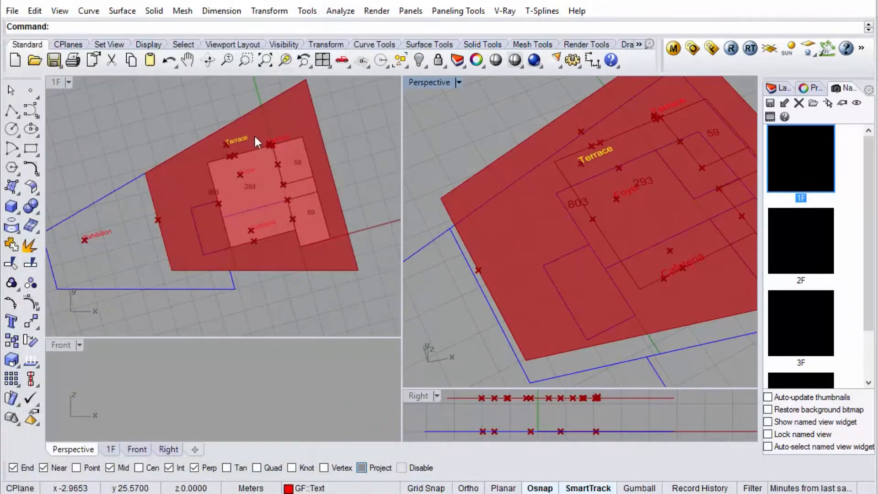
scroll(224, 138, down, 1)
drag(226, 141, 142, 197)
scroll(278, 177, down, 4)
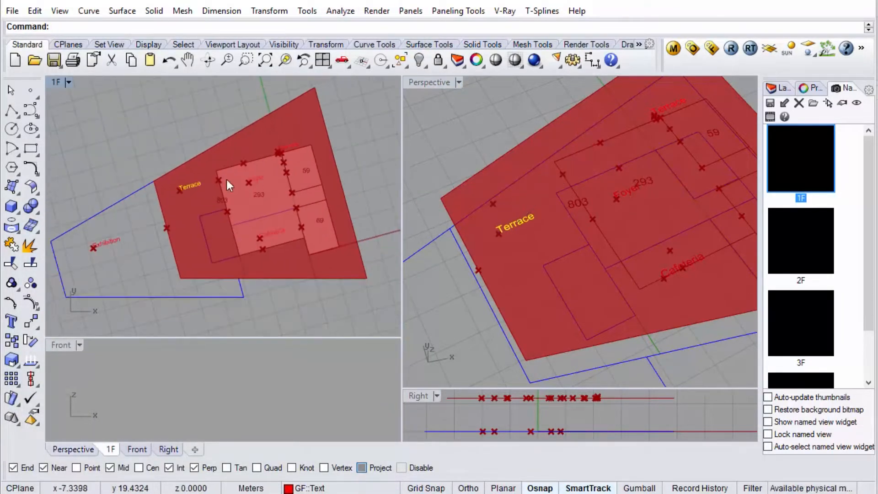
Show the layer list and turn the GF layer off and on again to check which geometry belongs to it.
scroll(190, 188, up, 2)
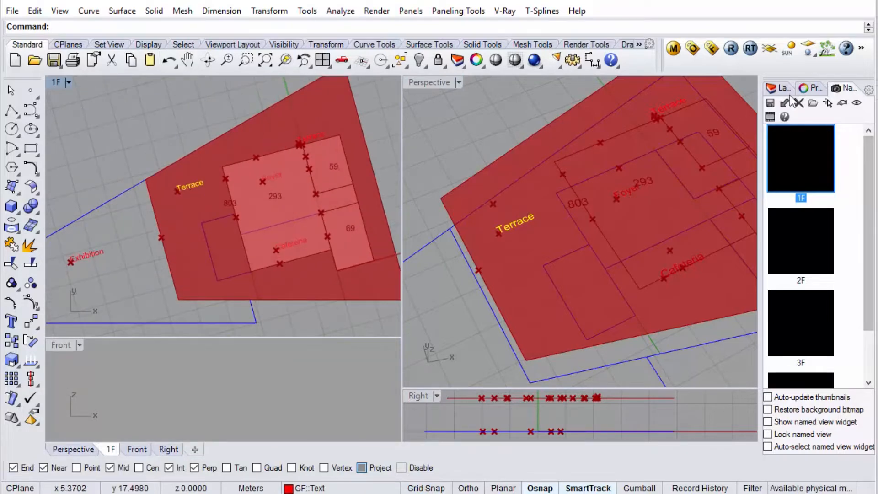
click(778, 87)
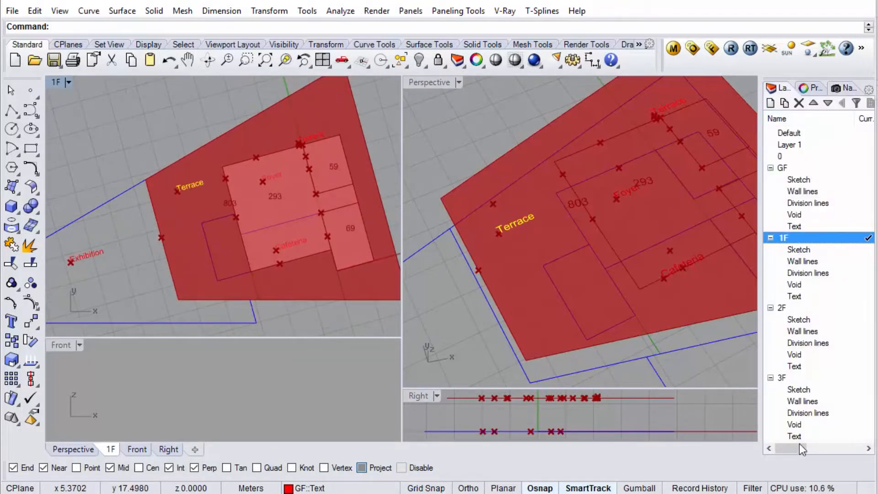
drag(803, 452, 819, 456)
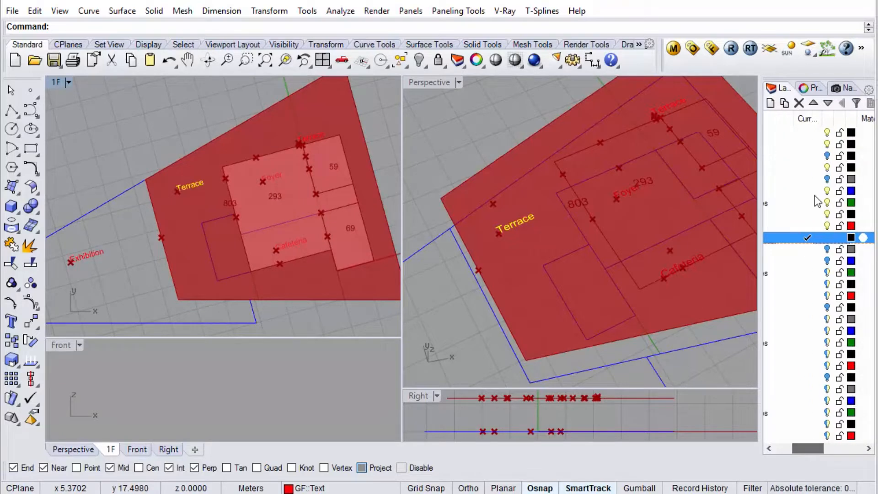
click(827, 168)
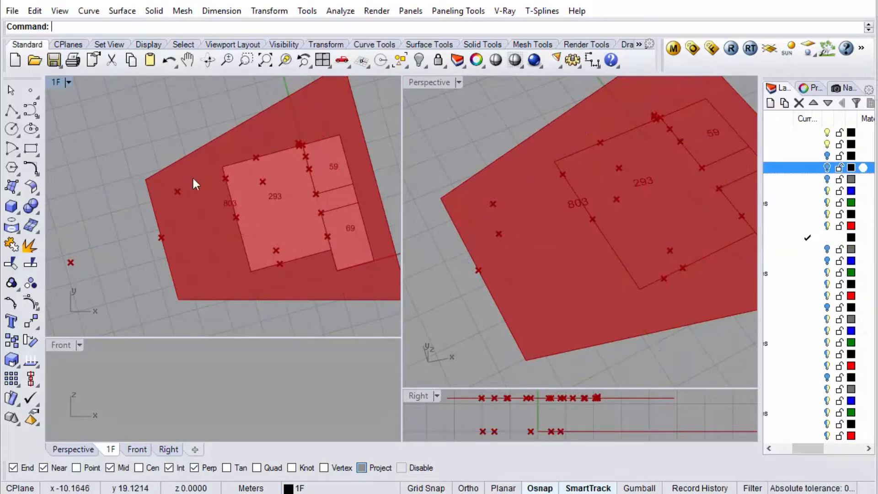
scroll(192, 183, down, 1)
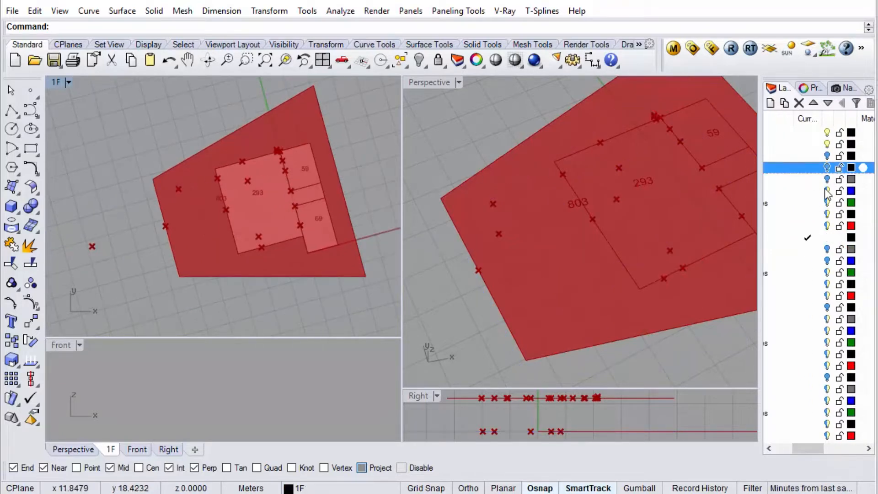
click(828, 168)
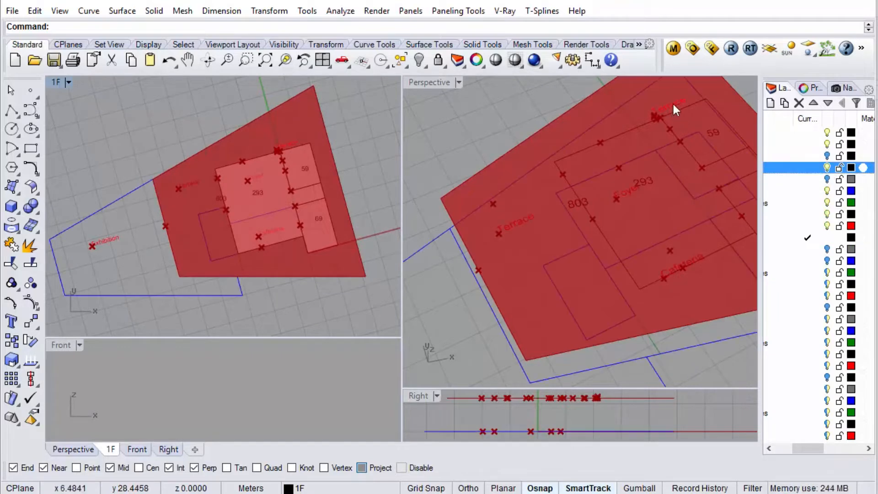
Assign the copied first-floor Terrace text to the Text layer of 1F and hide the GF layer.
click(669, 106)
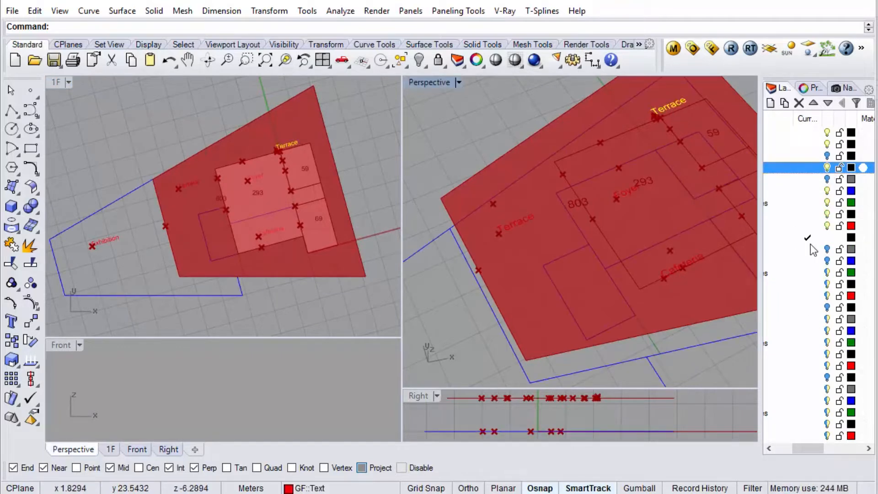
right_click(805, 226)
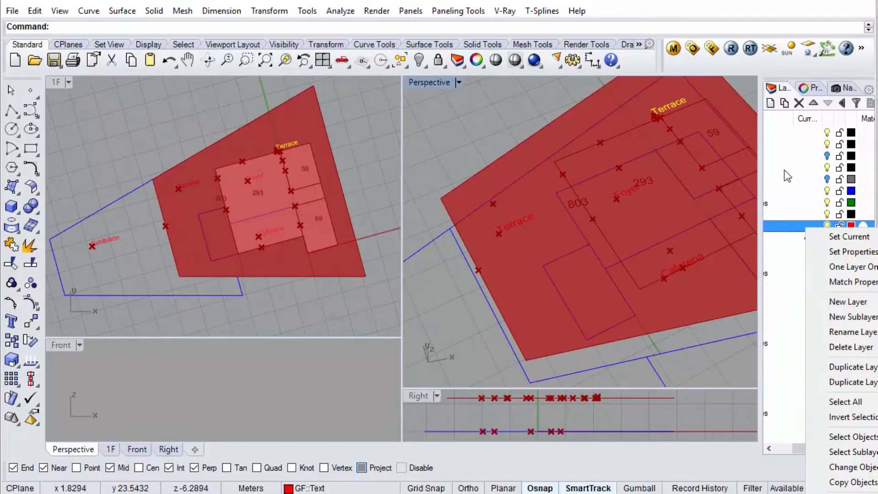
click(798, 453)
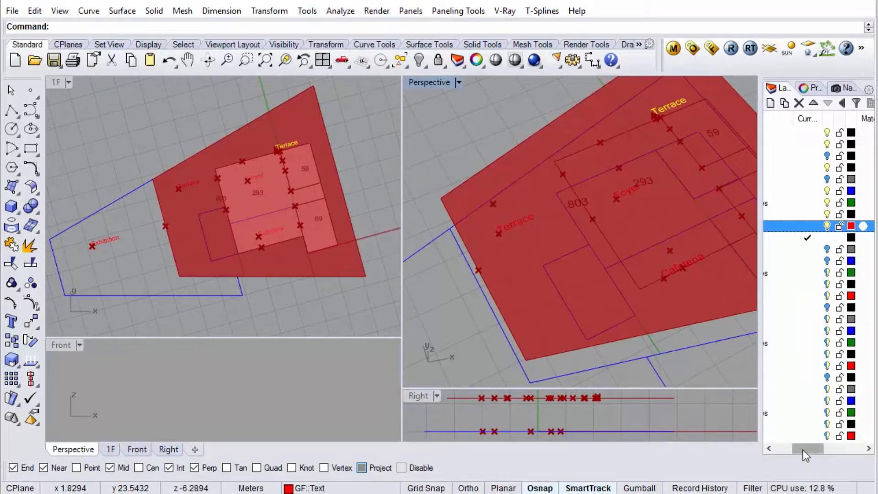
drag(802, 449, 788, 451)
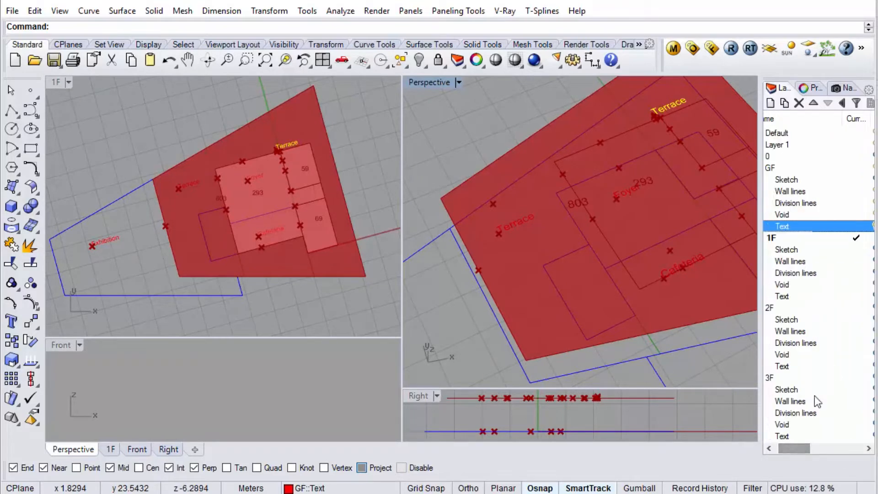
right_click(787, 296)
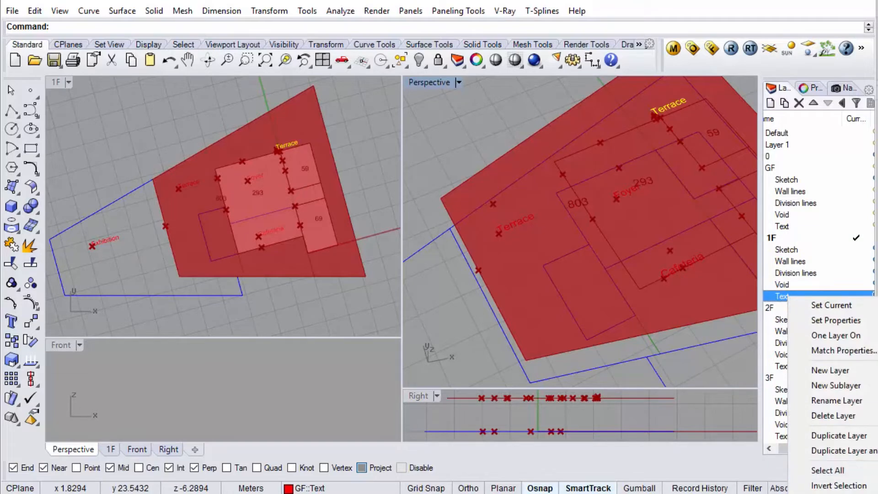
key(Escape)
drag(793, 450, 805, 451)
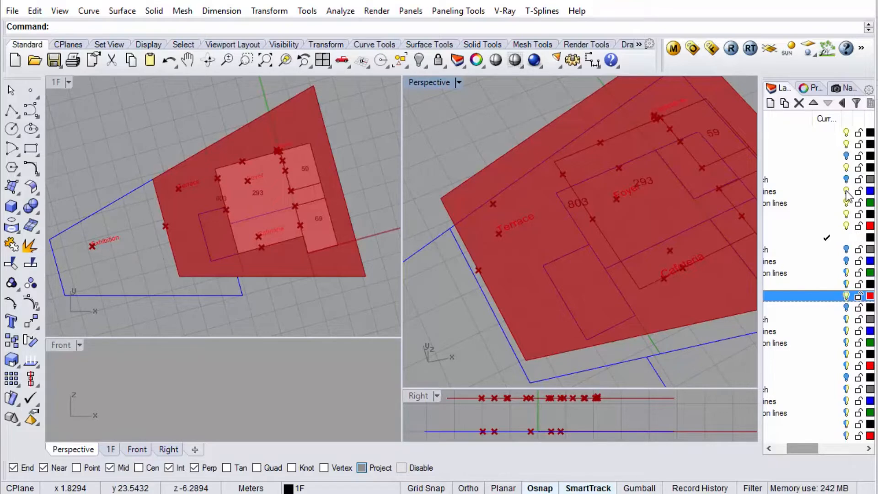
click(846, 170)
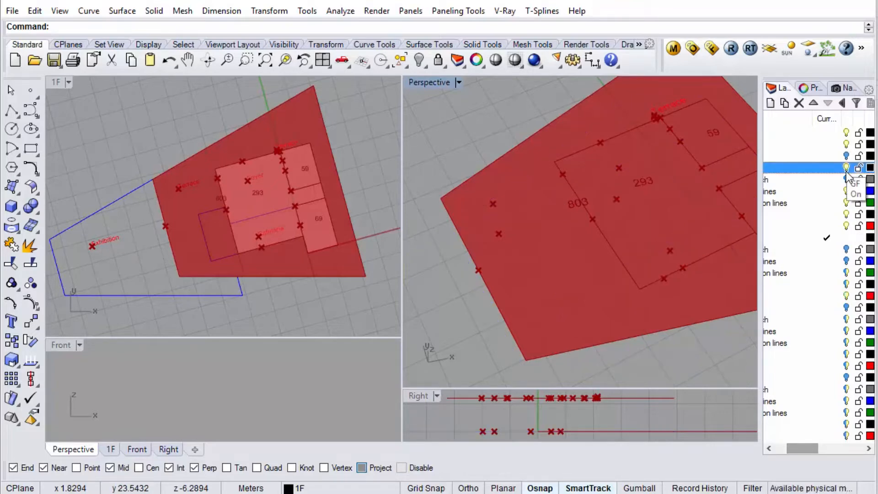
Copy the first-floor Terrace text into the 293 region and change the copy's wording to Exhibition.
scroll(286, 155, up, 3)
drag(285, 145, 255, 222)
key(alt)
double_click(255, 221)
text(Exhibition)
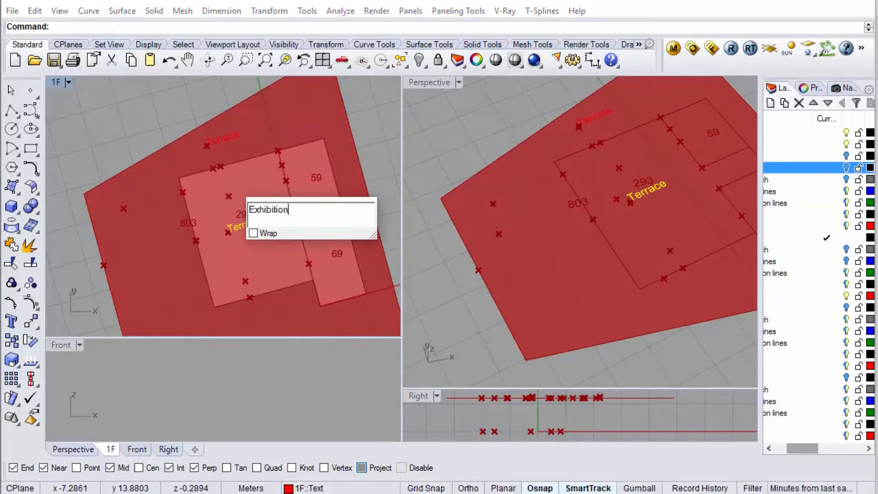
click(251, 184)
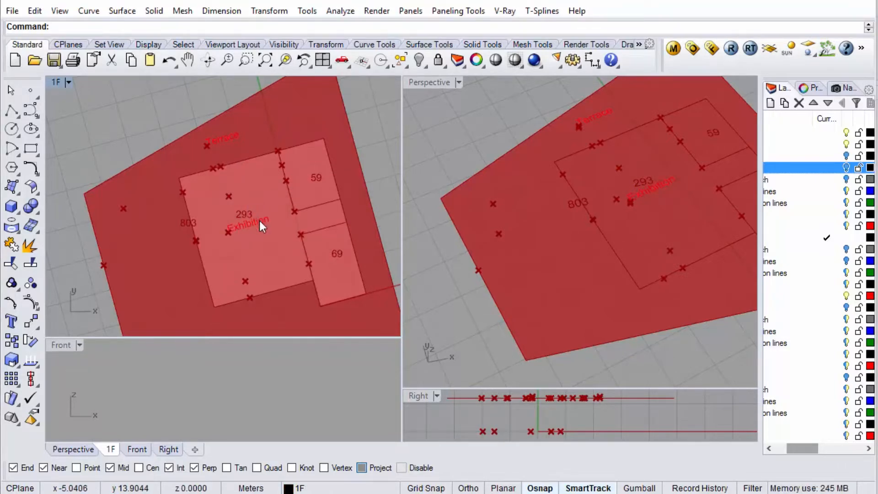
Adjust the Exhibition text inside the 293 region and place the Terrace text in the 803 region just outside the inner outline.
drag(268, 228, 245, 217)
scroll(256, 231, up, 3)
scroll(293, 240, down, 3)
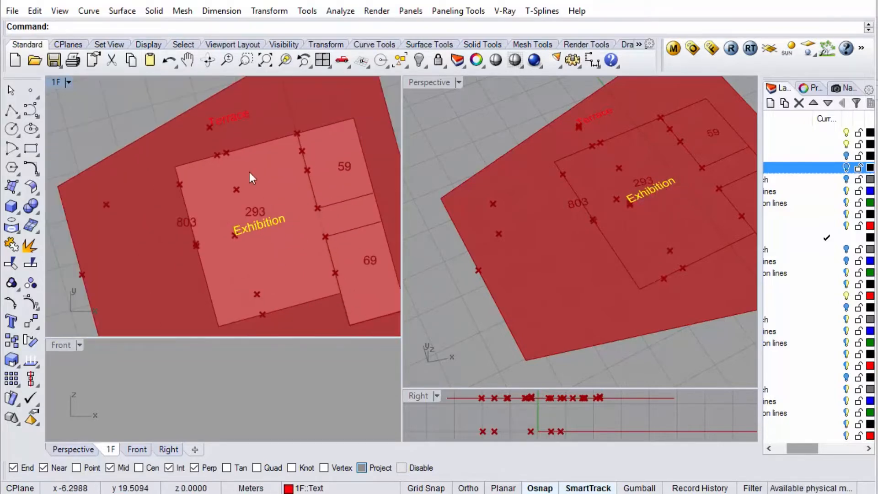
drag(241, 118, 234, 153)
click(141, 118)
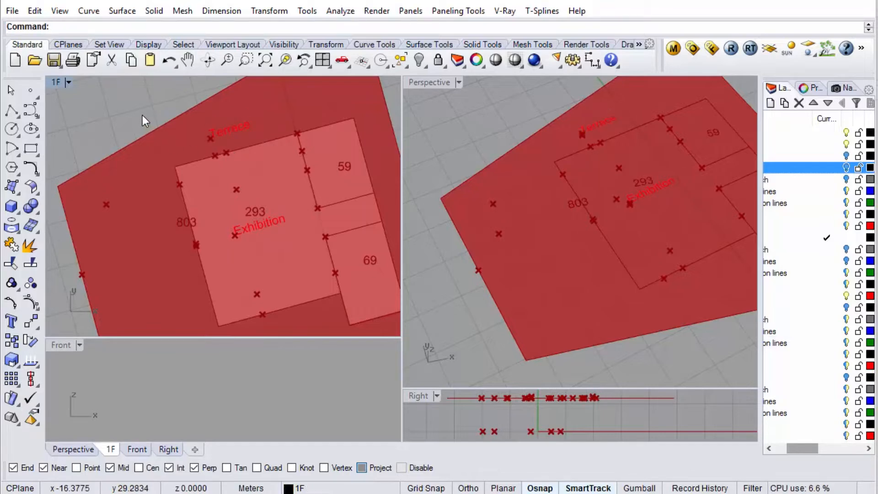
right_drag(622, 174, 615, 150)
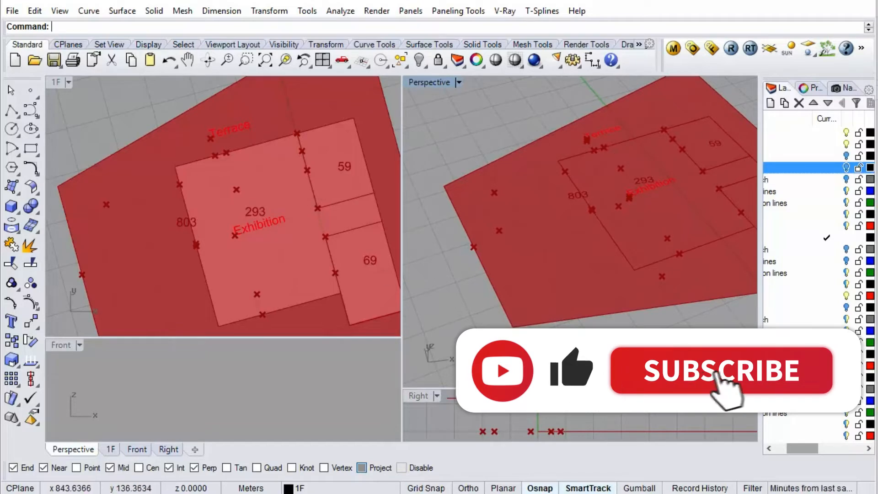
Switch to Grasshopper and set the Program per Level toggle to True to preview both floors.
key(alt+Tab)
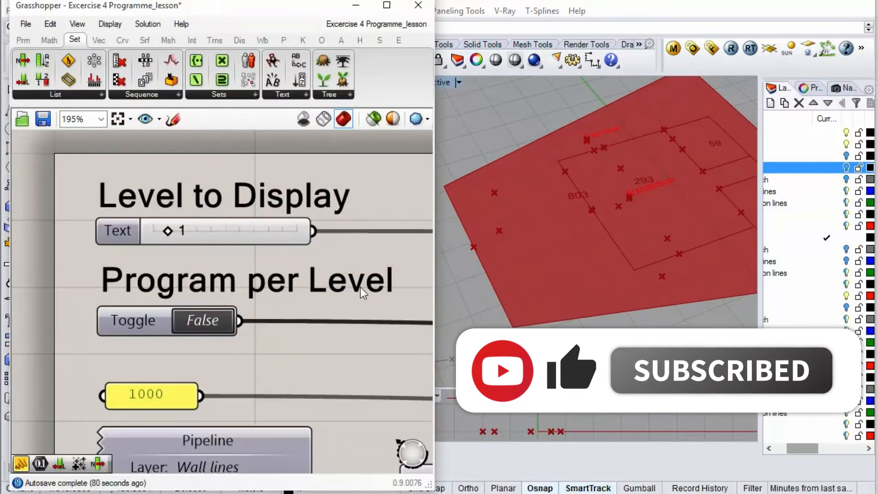
right_drag(578, 234, 589, 198)
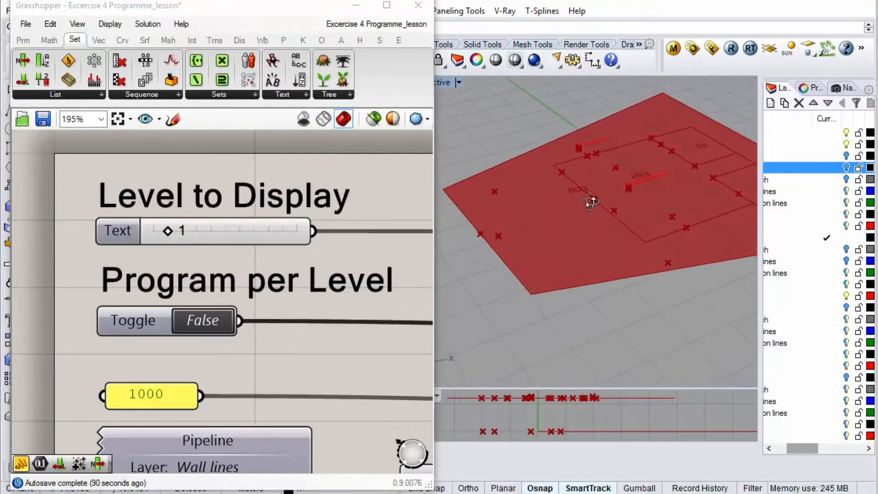
double_click(209, 325)
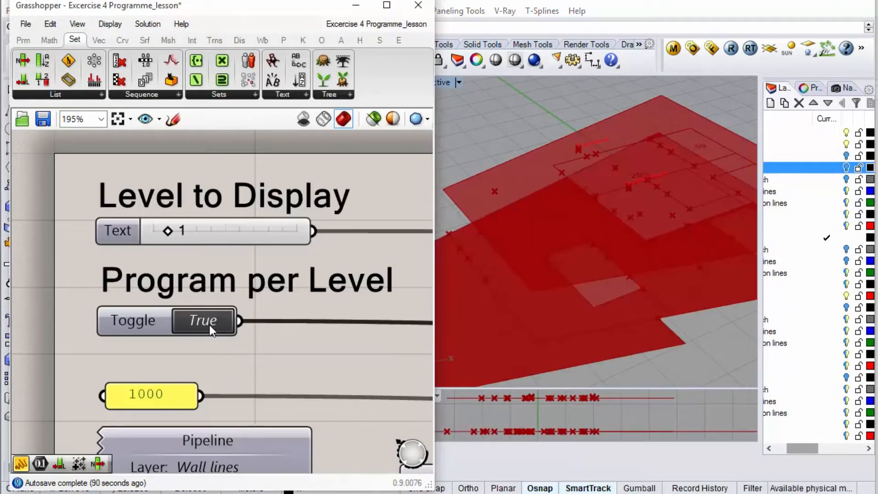
right_drag(516, 273, 599, 215)
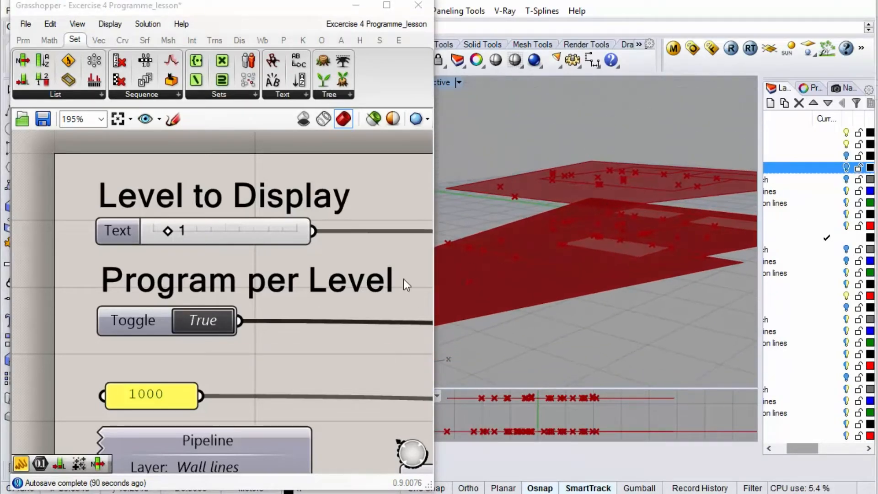
right_drag(566, 295, 635, 261)
Examine the program name and summed area panels and compare them with the surfaces of both floors.
click(356, 337)
scroll(136, 258, down, 5)
scroll(114, 254, down, 5)
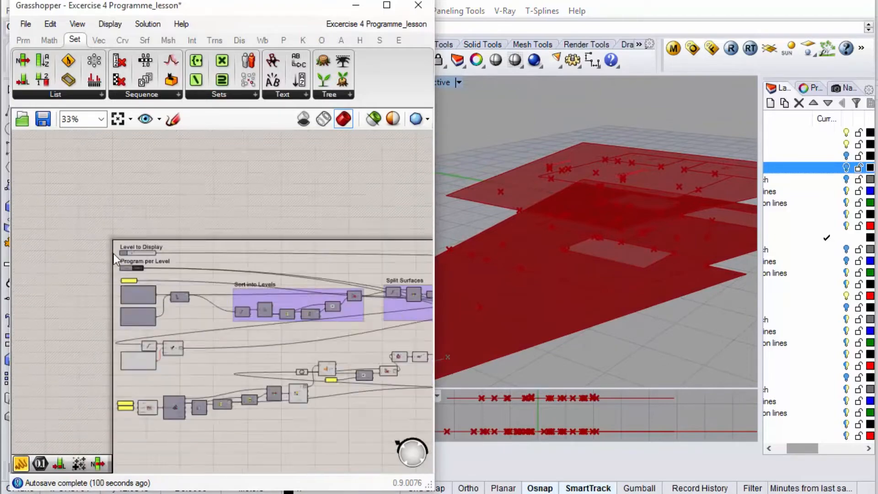
scroll(375, 342, up, 10)
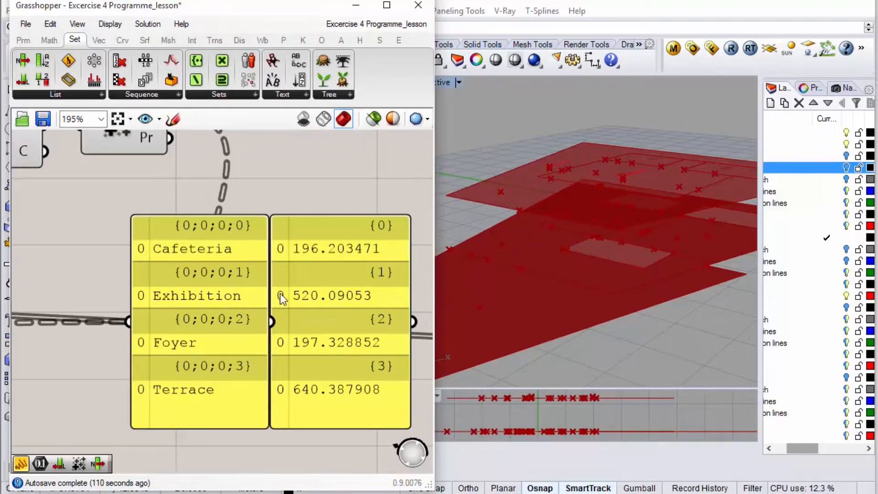
scroll(661, 179, up, 5)
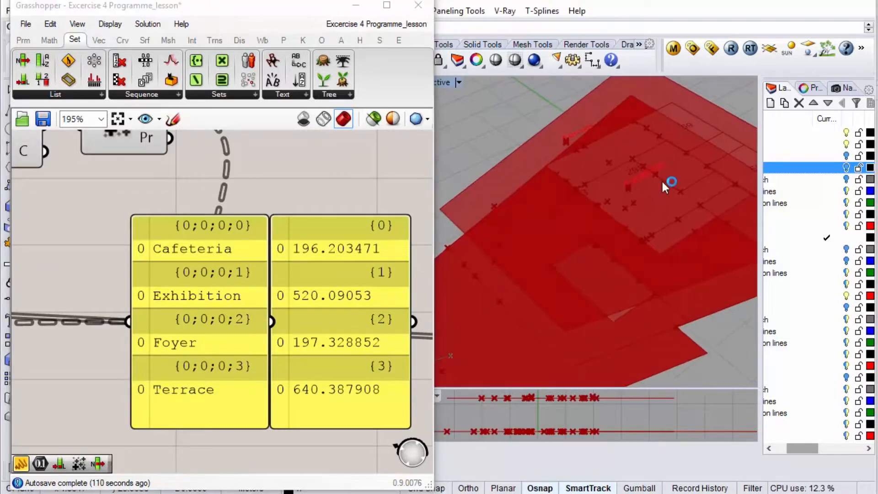
right_drag(663, 188, 656, 206)
scroll(657, 161, down, 6)
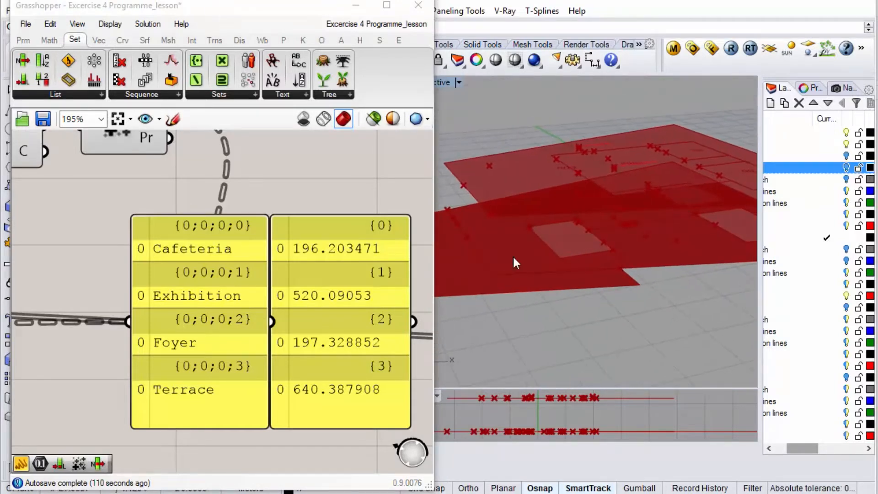
scroll(580, 243, down, 5)
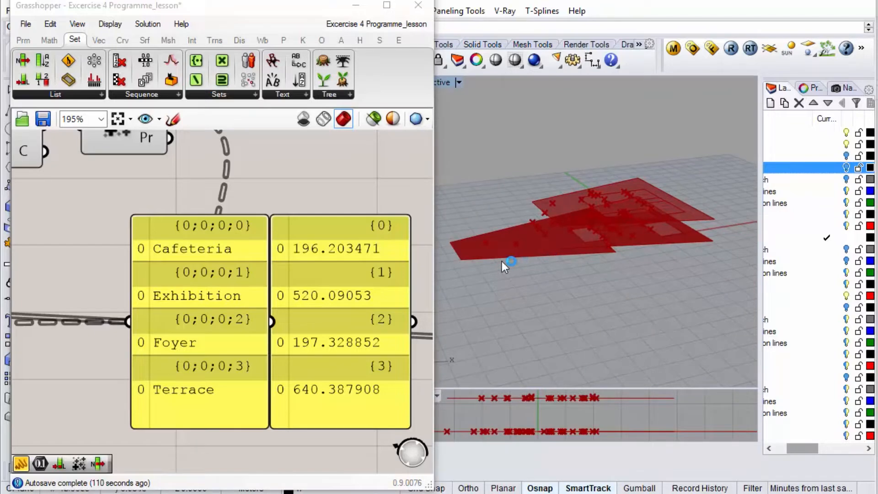
scroll(527, 234, up, 8)
mouse_move(562, 273)
right_down()
mouse_move(549, 312)
mouse_move(565, 277)
right_up()
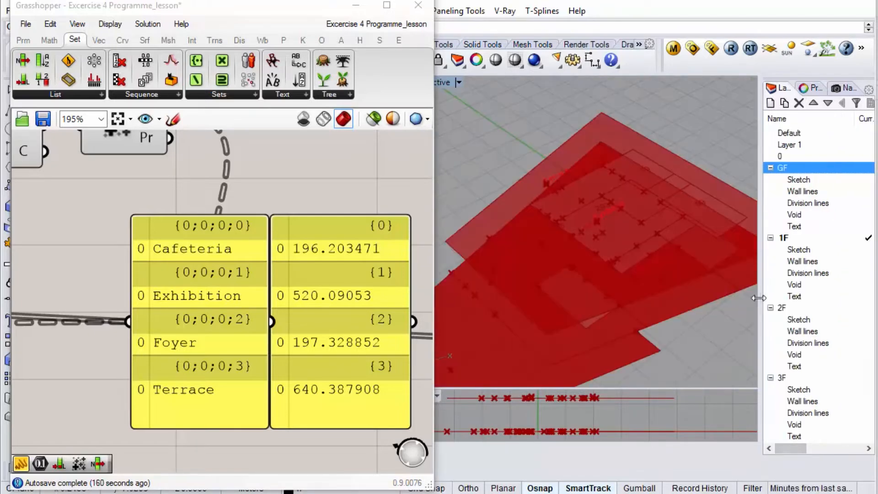
Widen the layer list in Rhino and turn off the preview of the Grasshopper components leading to the program name and area panels.
drag(759, 298, 666, 302)
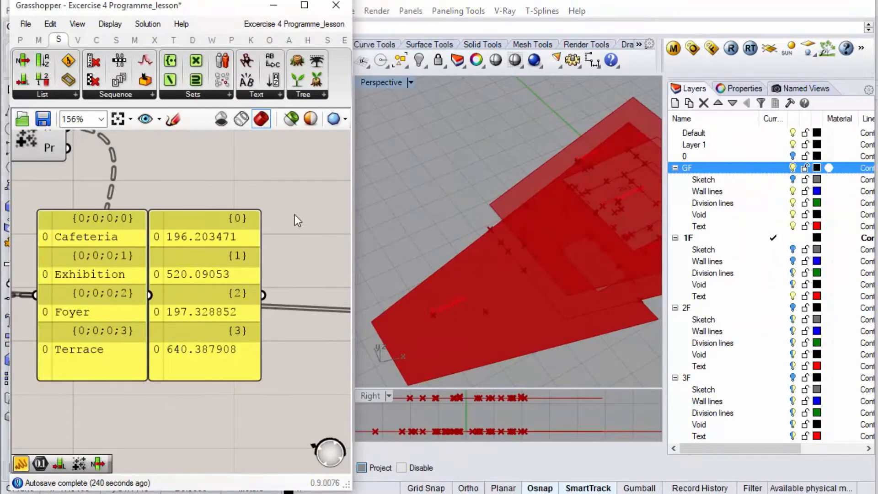
scroll(284, 234, down, 10)
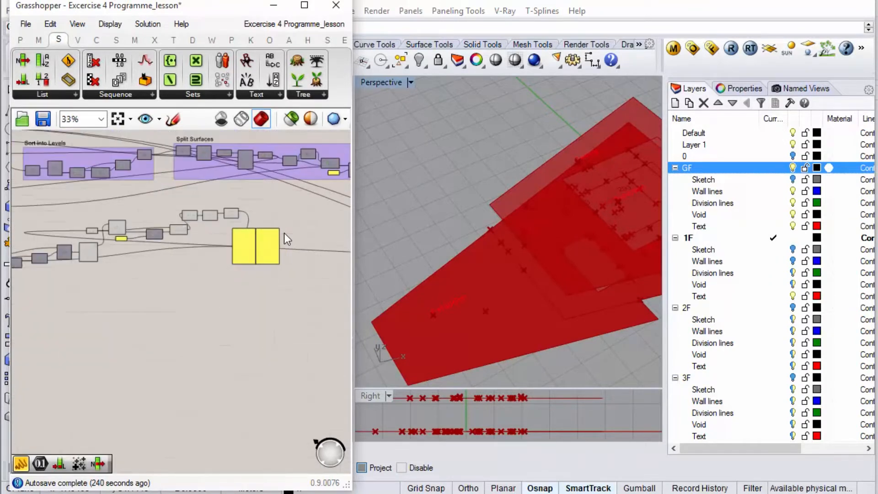
scroll(238, 233, down, 2)
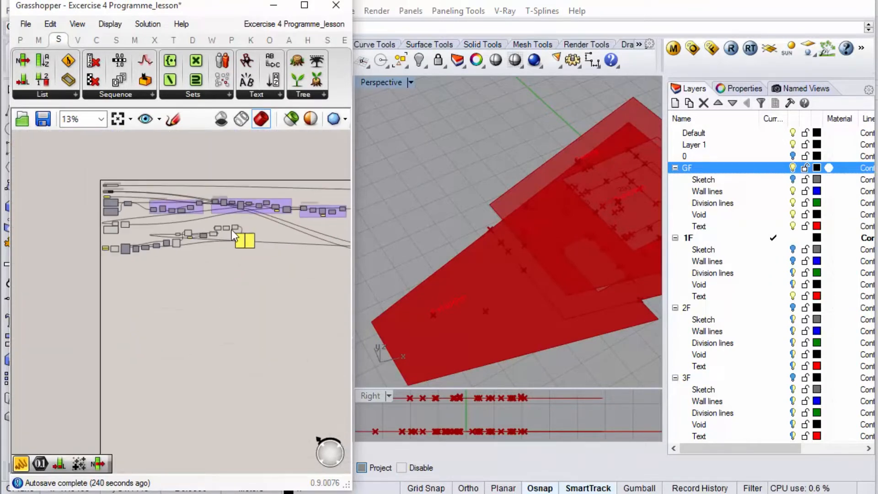
scroll(251, 219, up, 2)
drag(258, 213, 118, 280)
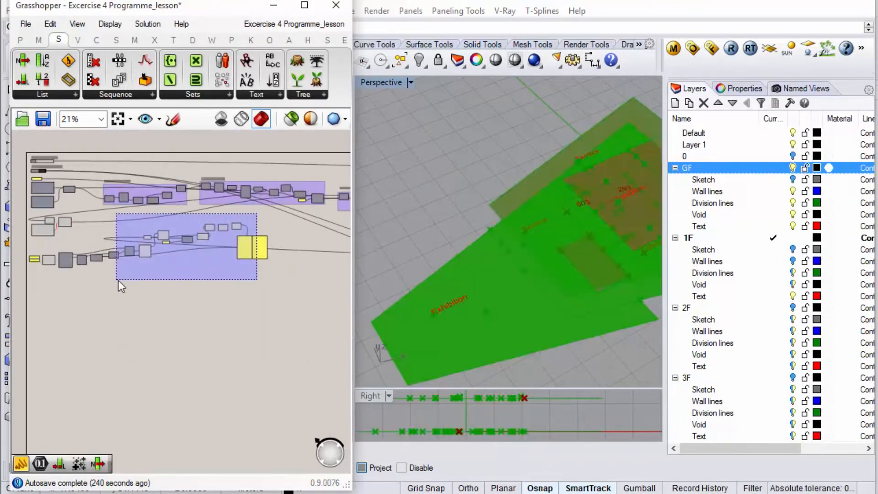
right_click(194, 282)
click(267, 314)
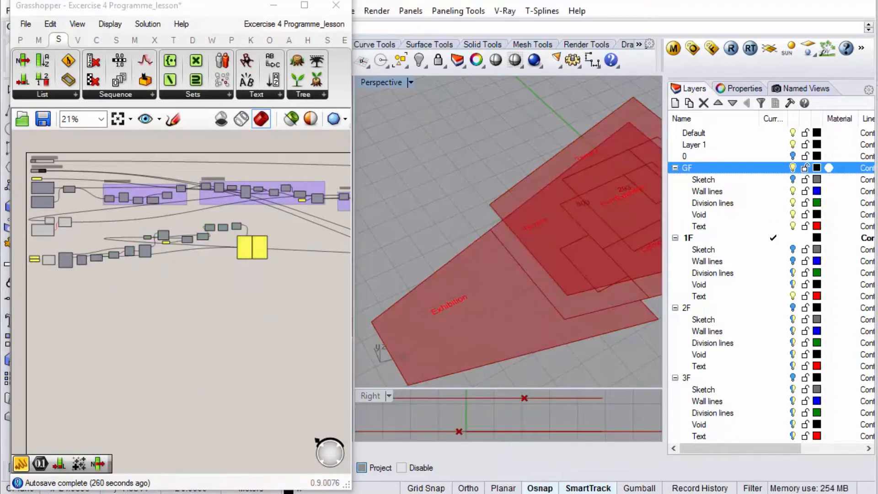
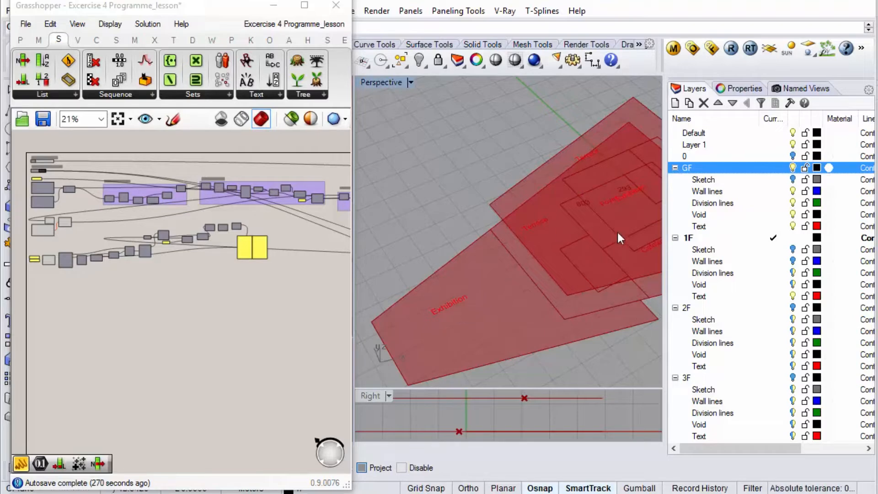
scroll(588, 235, up, 6)
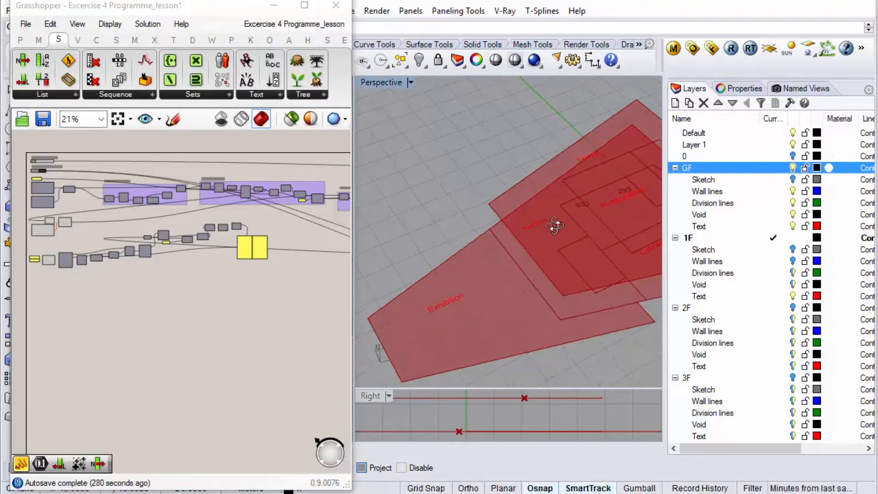
scroll(474, 250, up, 2)
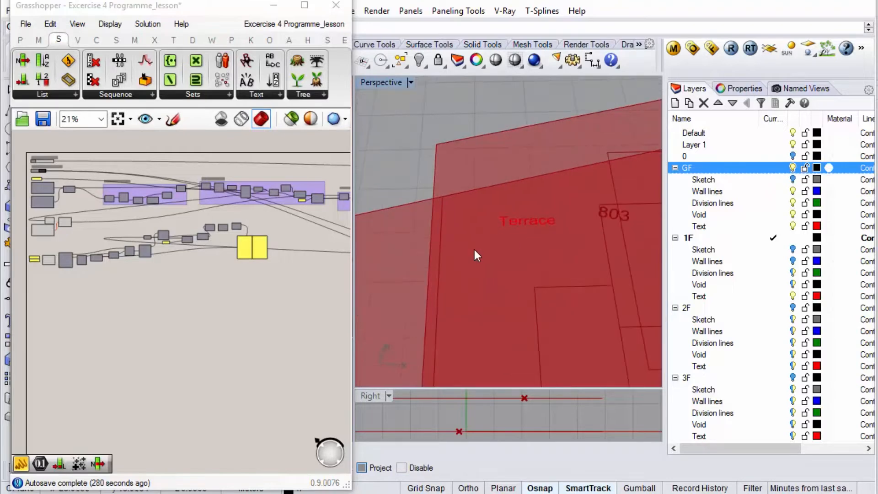
scroll(474, 249, down, 6)
right_drag(525, 250, 613, 243)
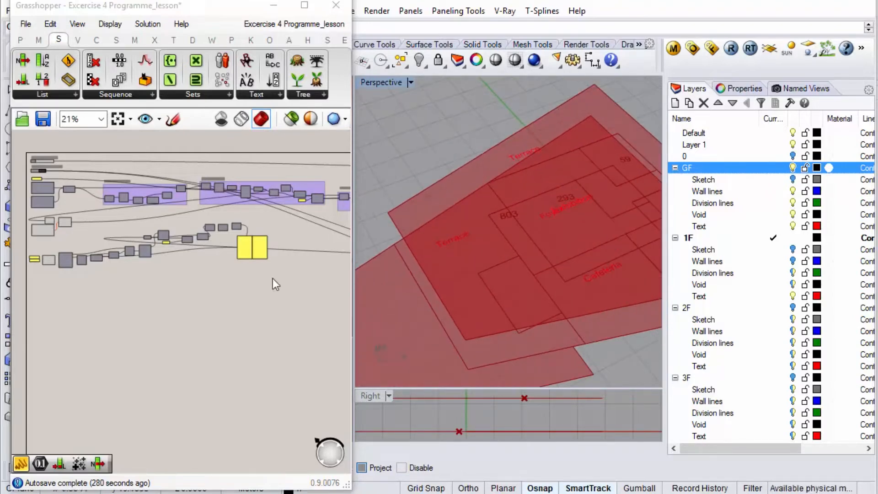
Add a List Length component with a flattened input below the Create Set component and feed it the set output S.
click(205, 299)
scroll(67, 272, up, 3)
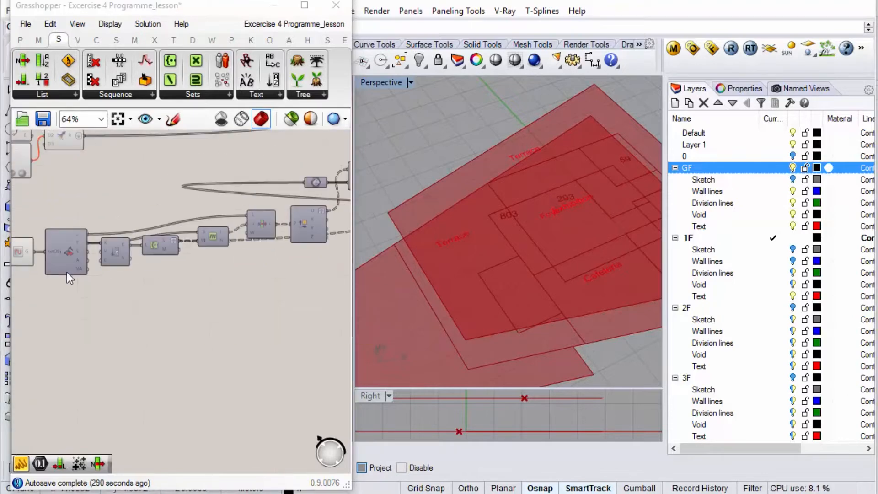
scroll(68, 268, up, 1)
scroll(68, 268, up, 1)
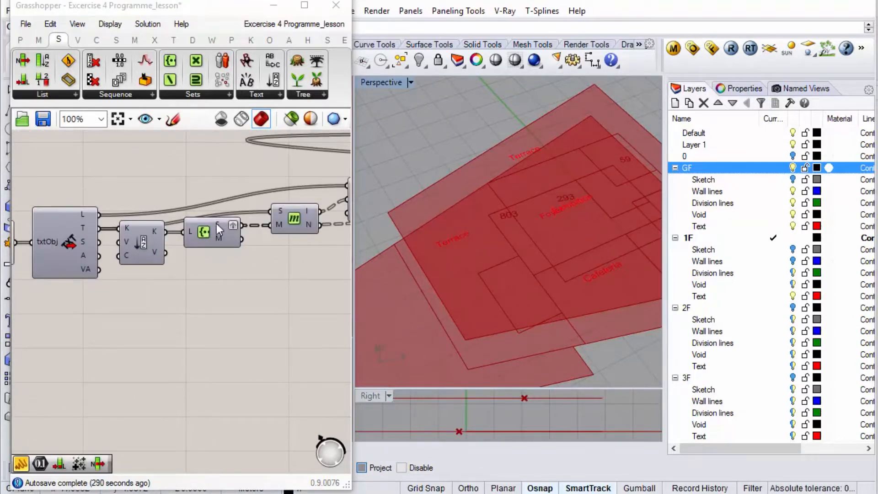
mouse_move(218, 223)
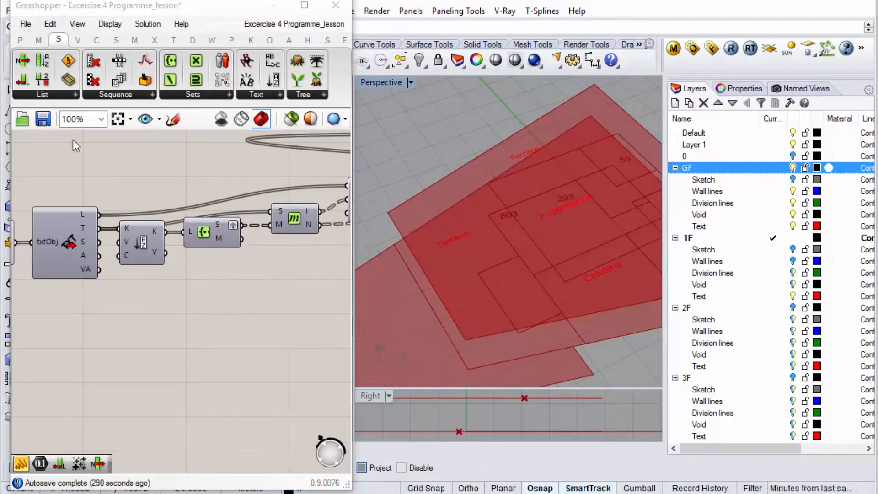
drag(24, 80, 256, 321)
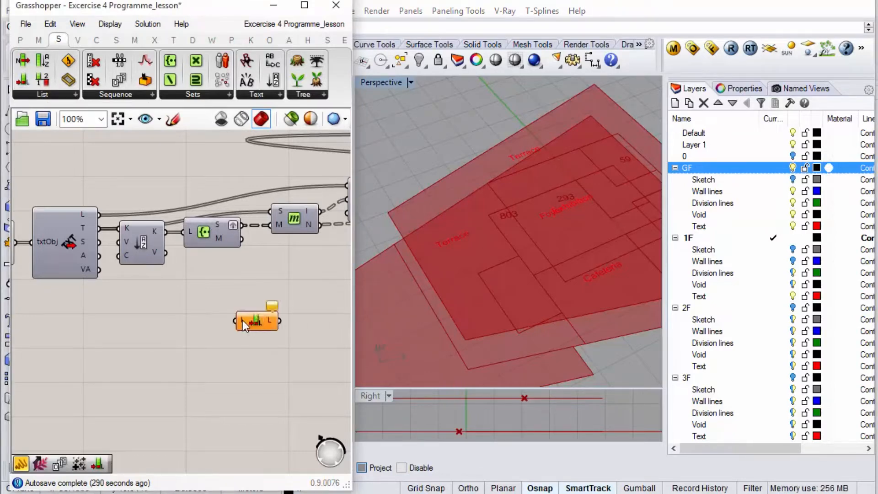
right_click(243, 320)
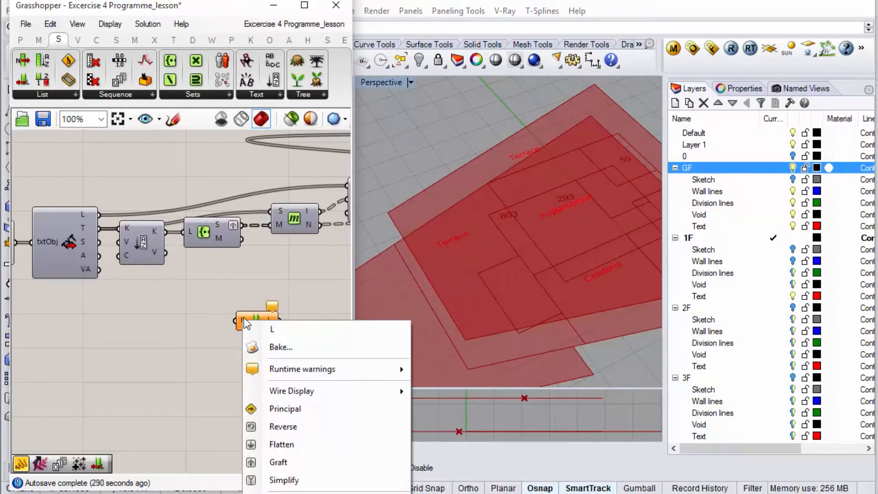
click(317, 444)
drag(365, 341, 647, 338)
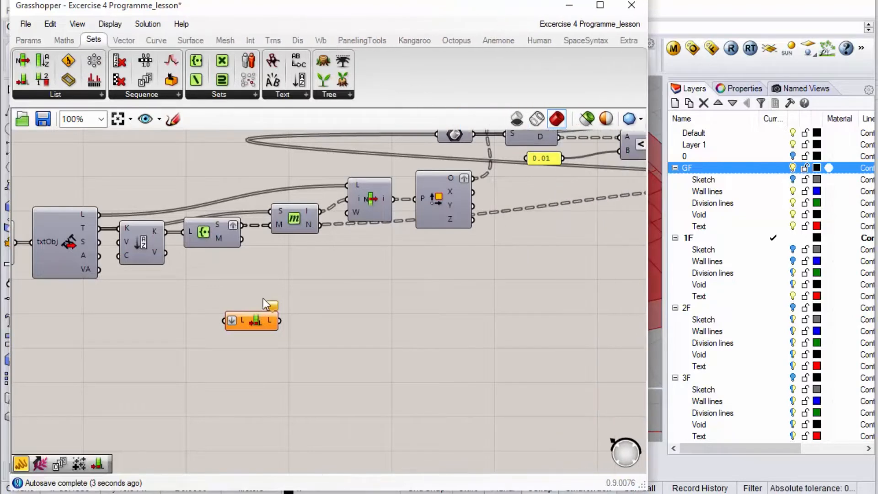
drag(242, 225, 257, 369)
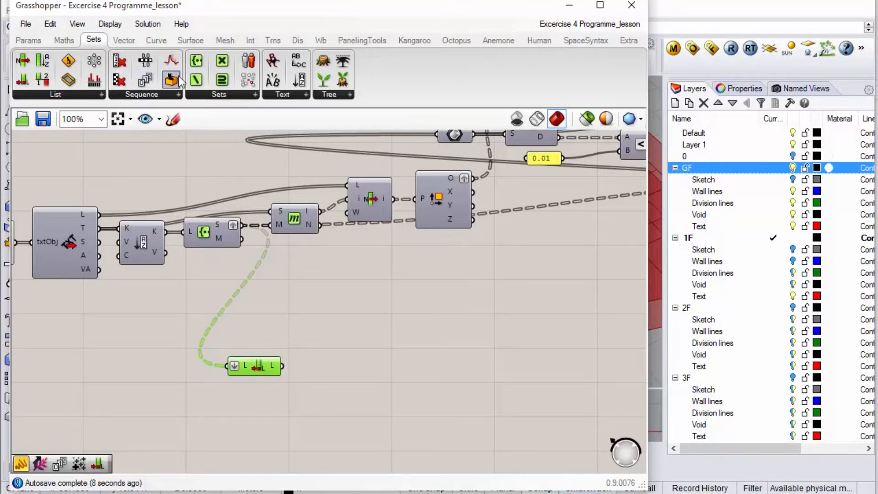
Place a Colour HSL component with A, H, S and L inputs to the right of List Length.
click(298, 39)
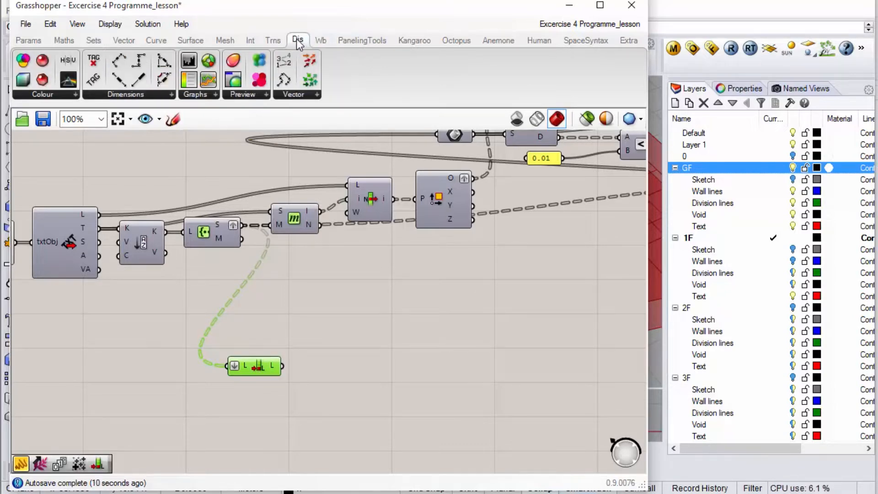
drag(23, 81, 431, 346)
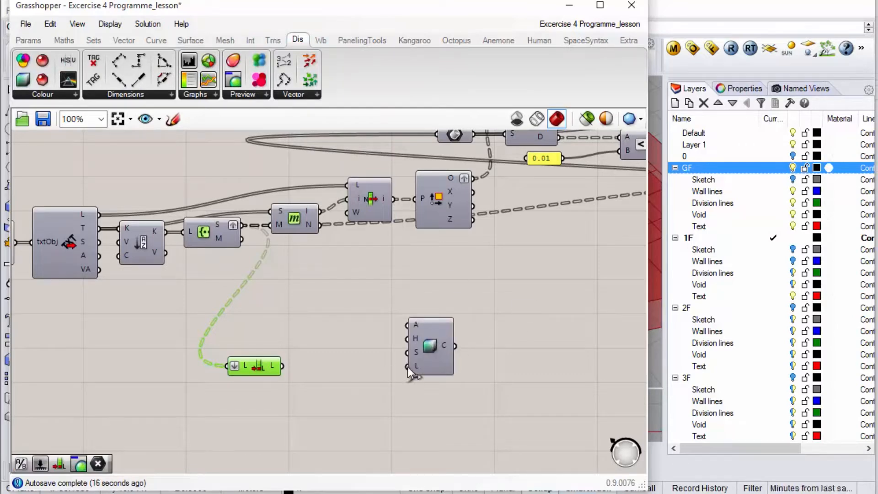
mouse_move(417, 339)
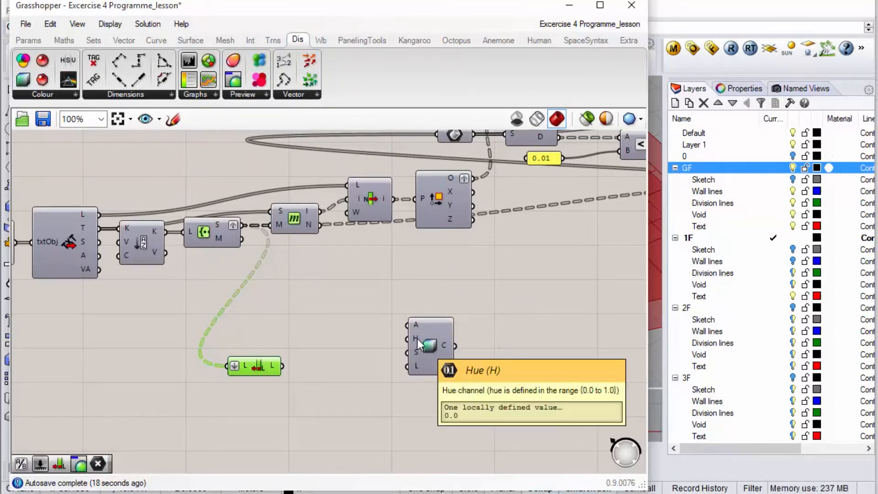
drag(417, 339, 403, 353)
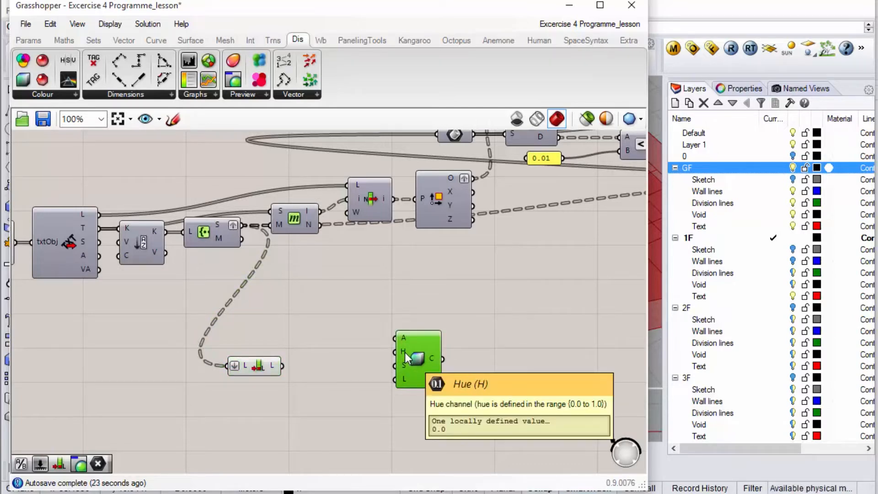
drag(410, 352, 418, 361)
Reposition List Length and add a Division component between it and the Colour HSL component.
drag(264, 370, 274, 383)
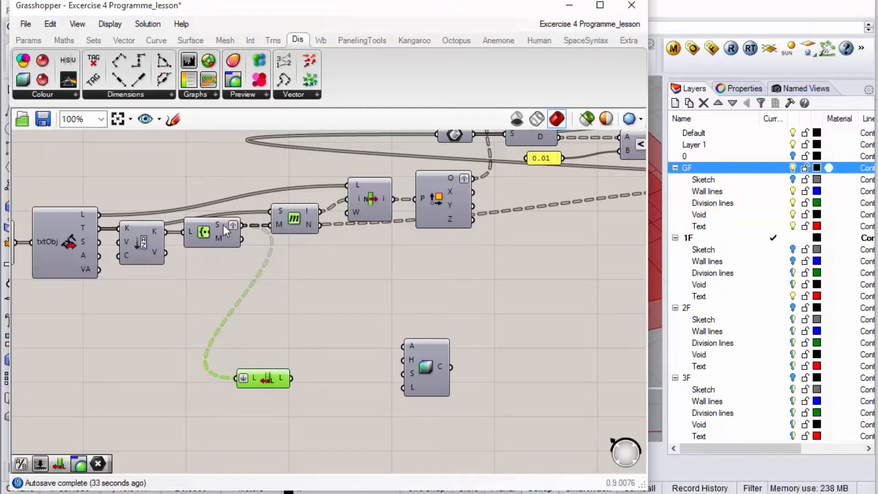
mouse_move(223, 224)
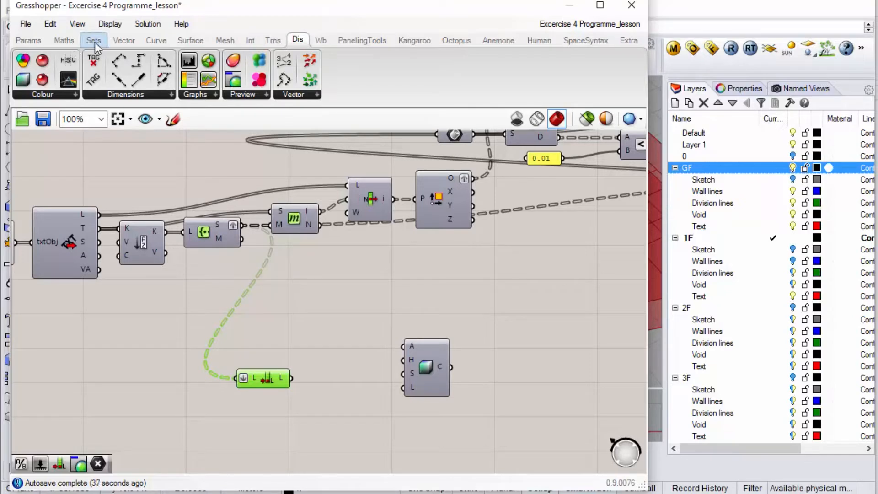
click(65, 40)
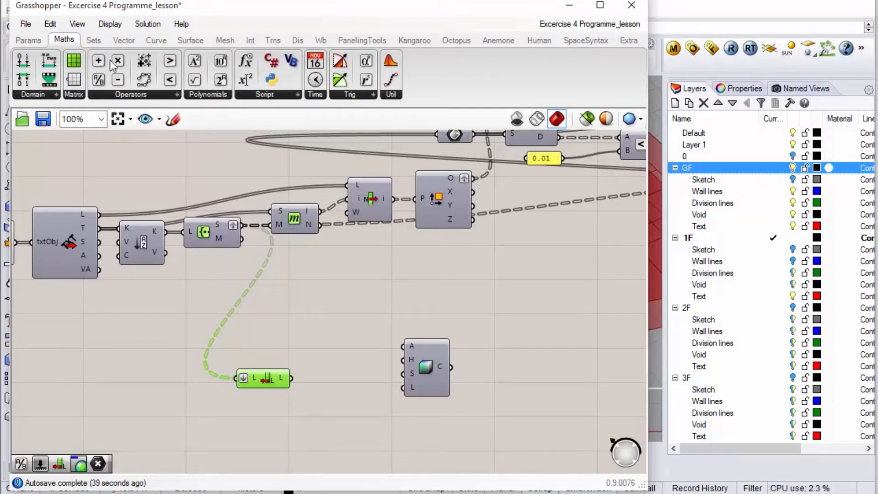
drag(104, 76, 300, 323)
drag(355, 358, 338, 352)
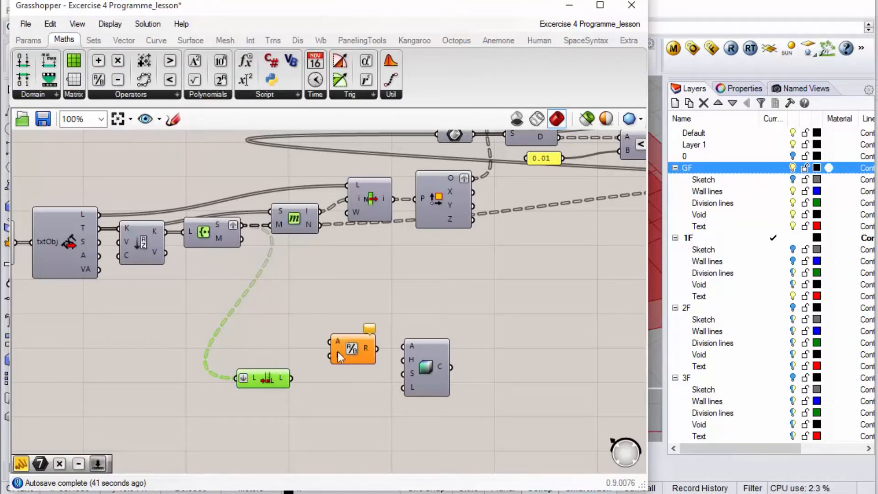
Set the Division's A input to 1 and connect the List Length output to its B input.
right_click(339, 342)
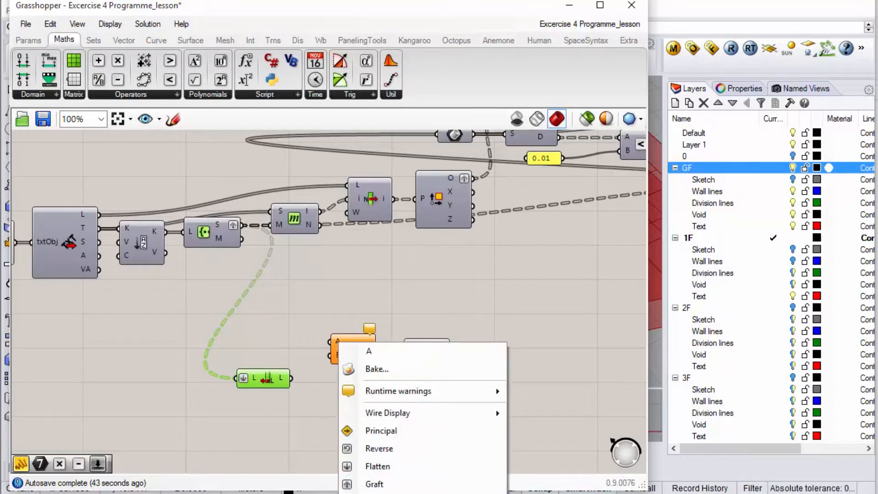
click(354, 337)
drag(355, 337, 187, 149)
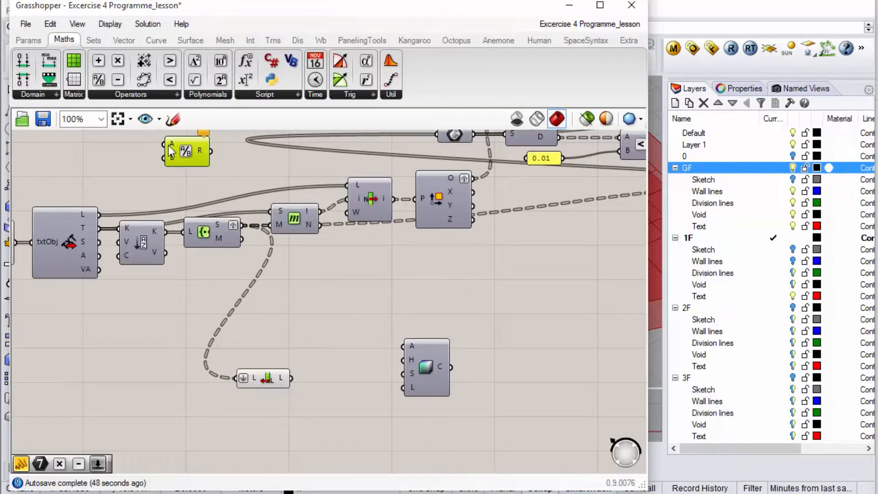
right_click(170, 145)
mouse_move(314, 328)
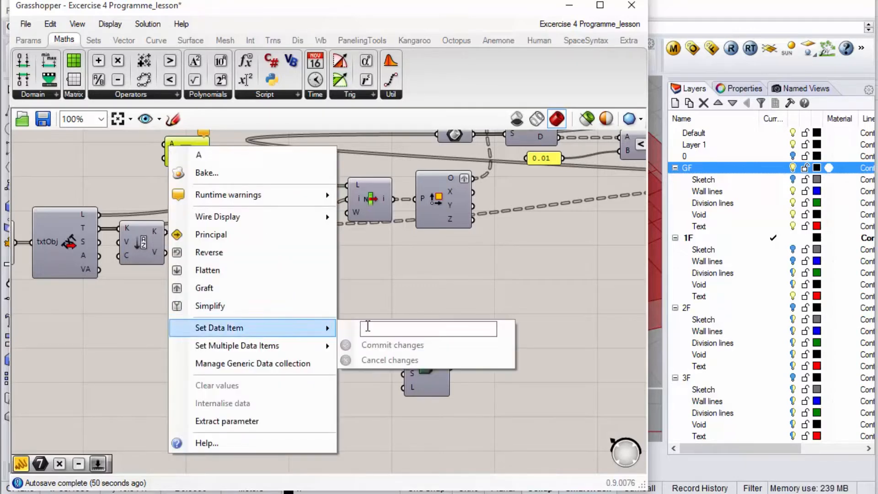
text(1)
click(376, 345)
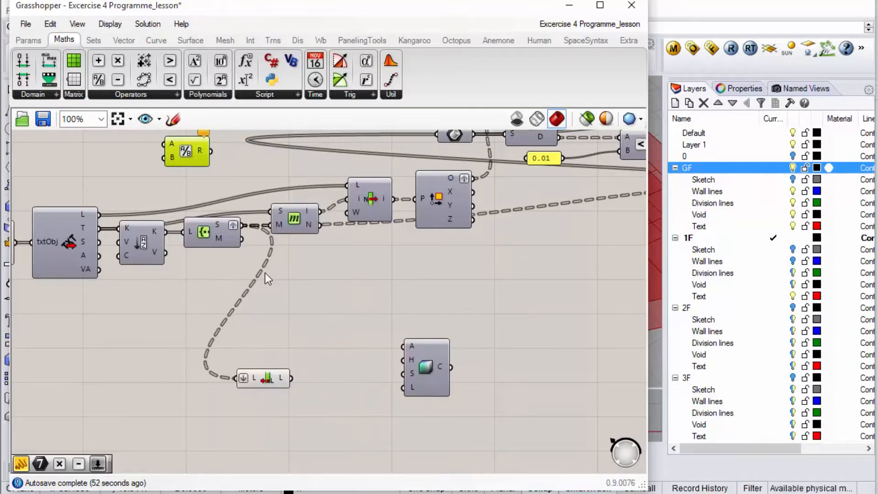
drag(176, 160, 314, 311)
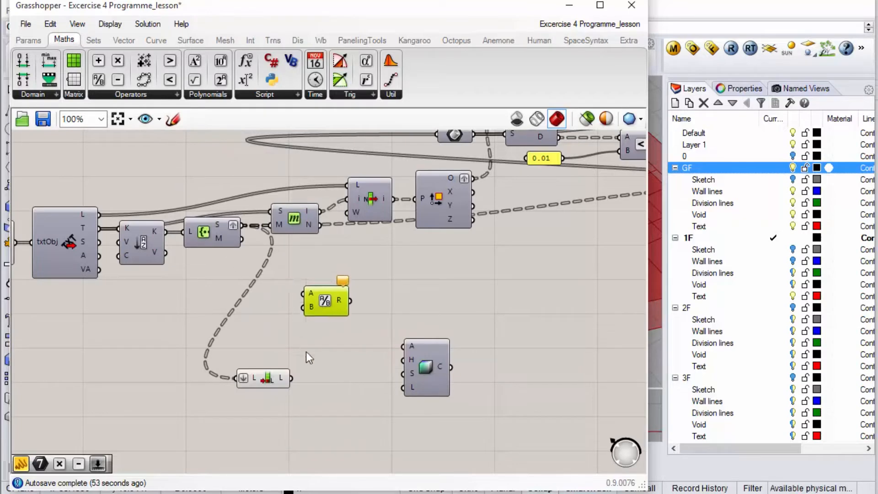
drag(291, 378, 324, 378)
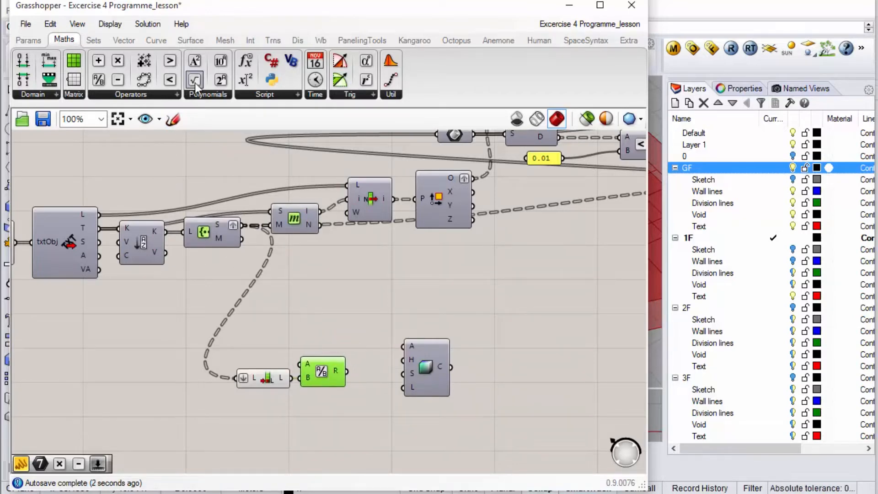
Add a Series component between Division and Colour HSL, shifting the colour component aside to make room.
click(94, 41)
drag(144, 73, 247, 191)
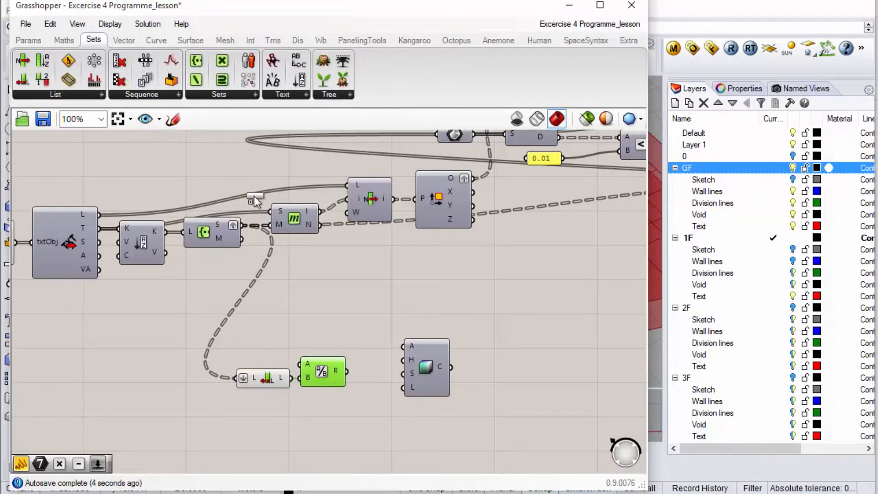
drag(391, 296, 391, 295)
drag(442, 368, 517, 362)
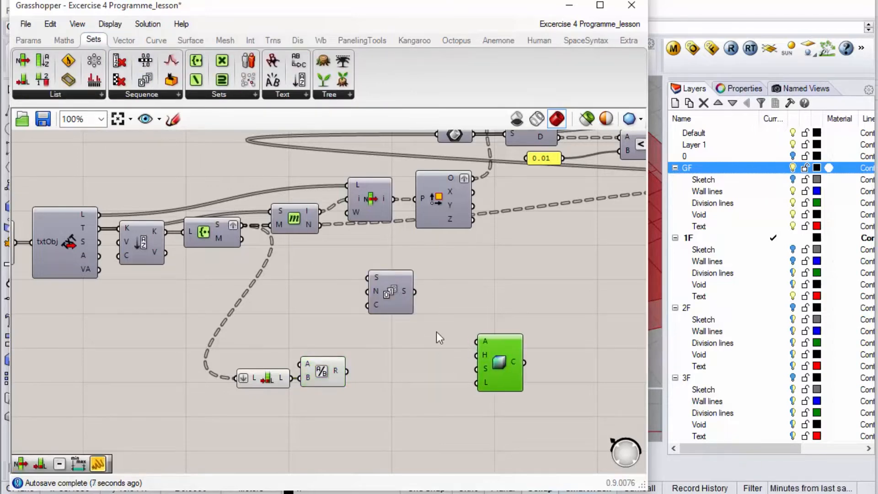
drag(386, 298, 407, 347)
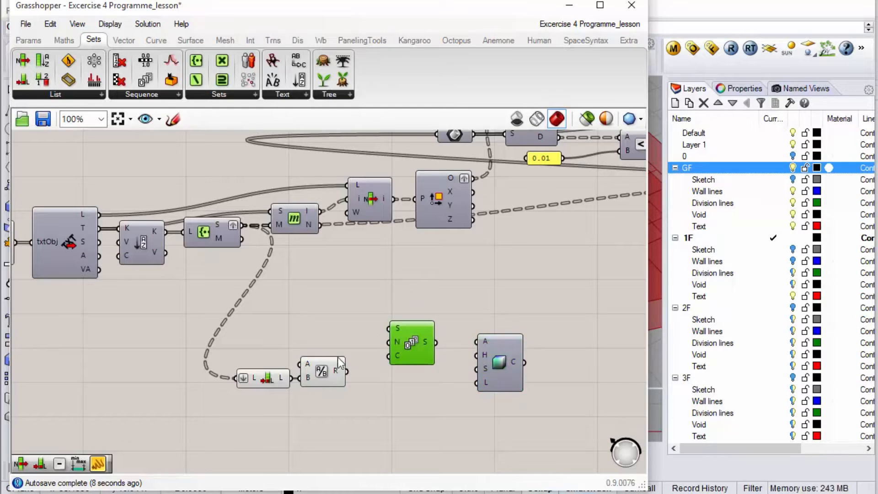
Connect the list length to the Series count, the division result to its step, and the series output to the Hue input.
drag(283, 380, 274, 384)
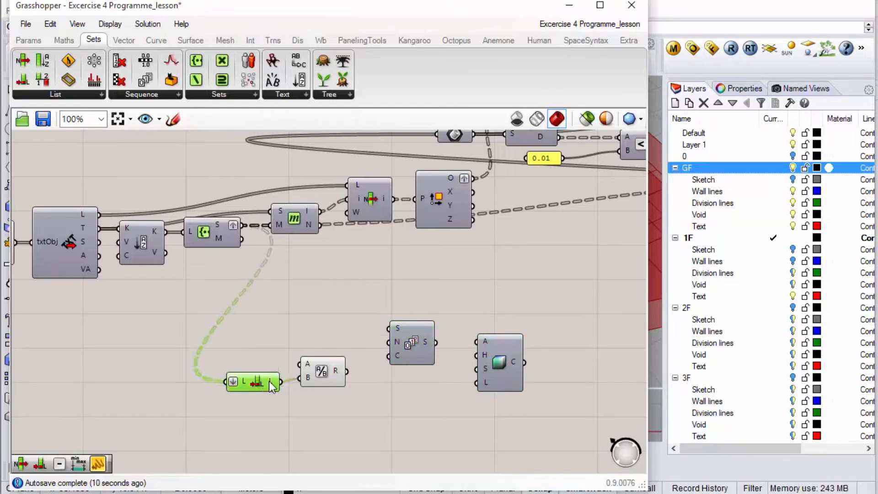
drag(280, 381, 405, 384)
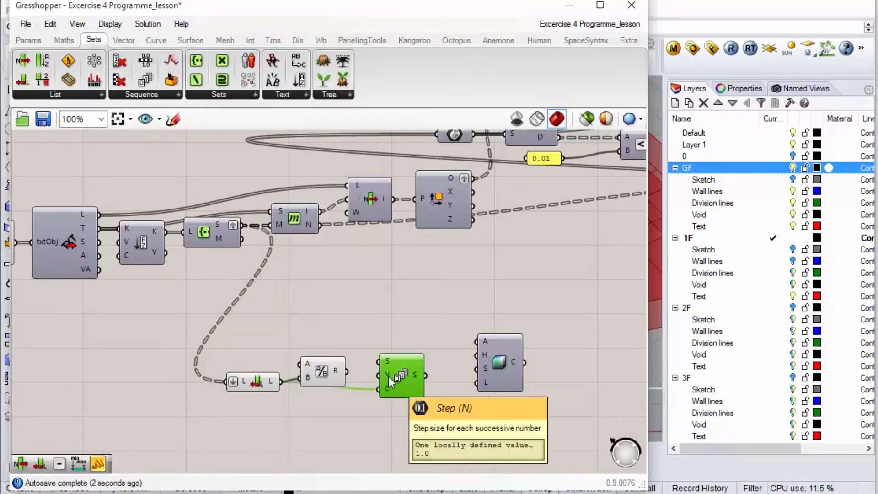
drag(378, 384, 384, 377)
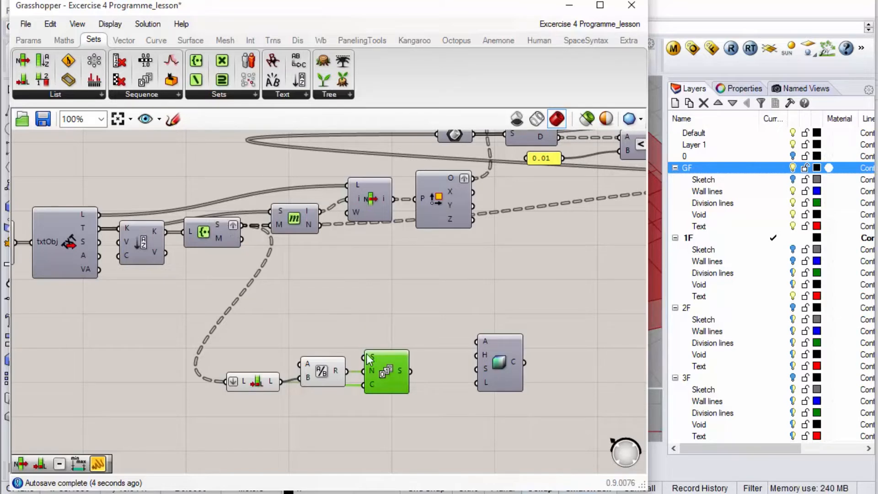
mouse_move(405, 375)
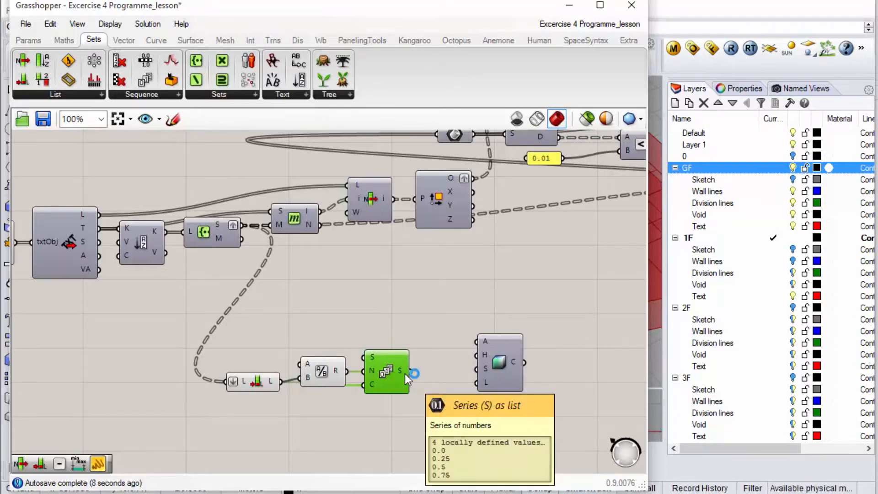
drag(484, 377, 459, 385)
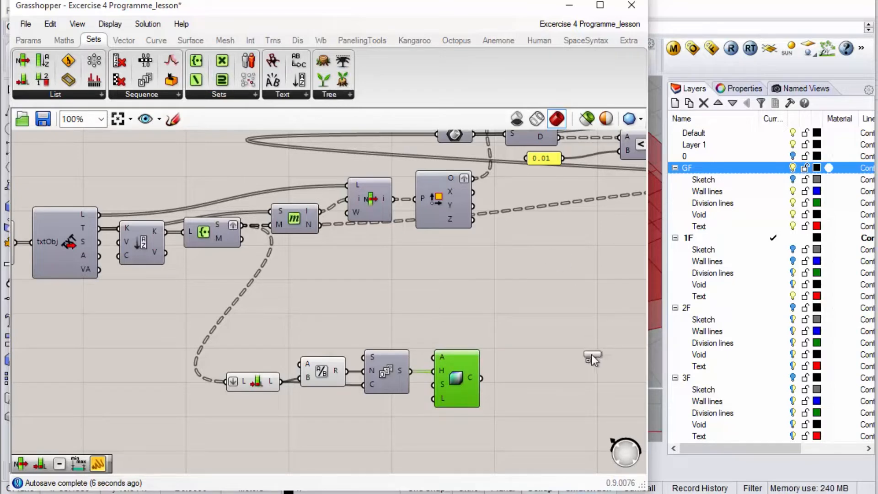
Add an Unflatten Tree component fed by the HSL colours, with the Create Set output S as its guide.
drag(593, 354, 566, 355)
drag(481, 380, 241, 226)
drag(569, 367, 533, 394)
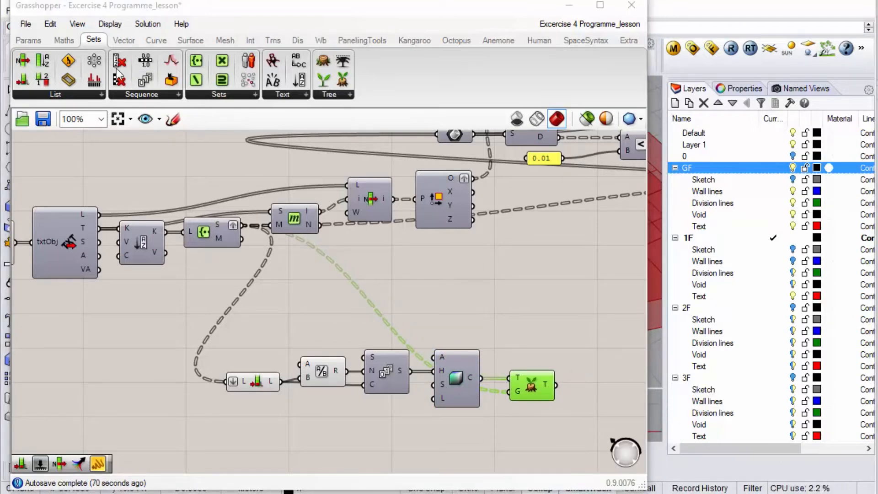
Add a Duplicate Data component to the canvas above the Unflatten Tree component.
click(134, 95)
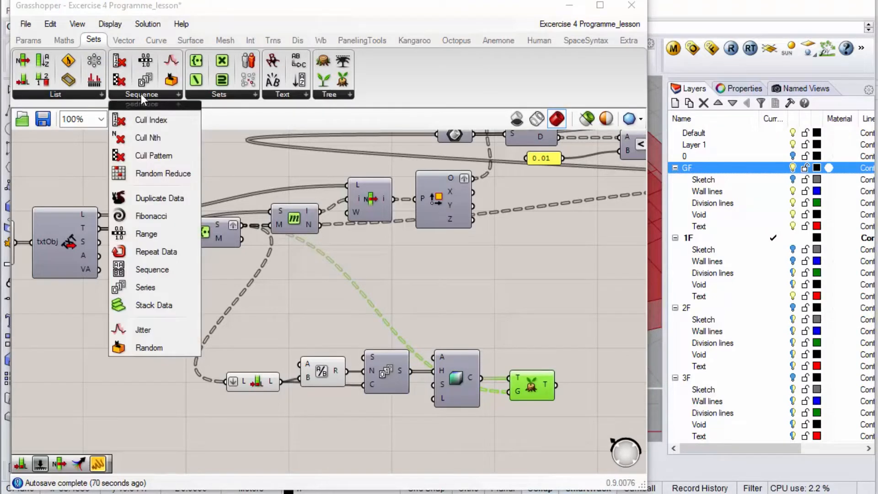
click(183, 200)
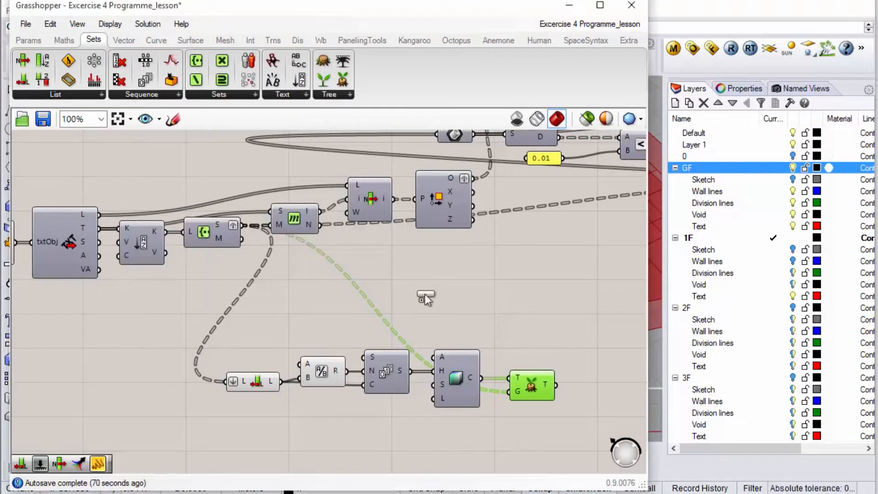
click(573, 302)
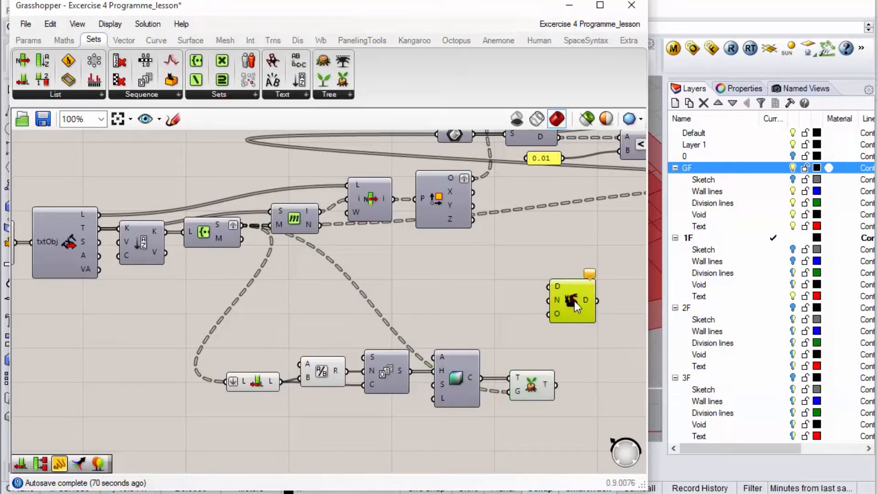
Connect the Unflatten Tree output to Duplicate Data's data input, and a new List Length of the List Item output to its number input.
drag(574, 301, 591, 309)
drag(548, 387, 587, 313)
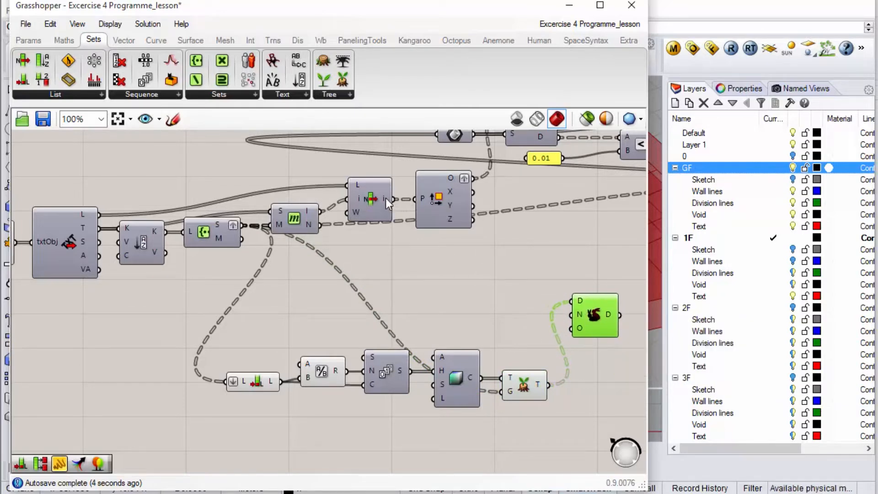
mouse_move(386, 198)
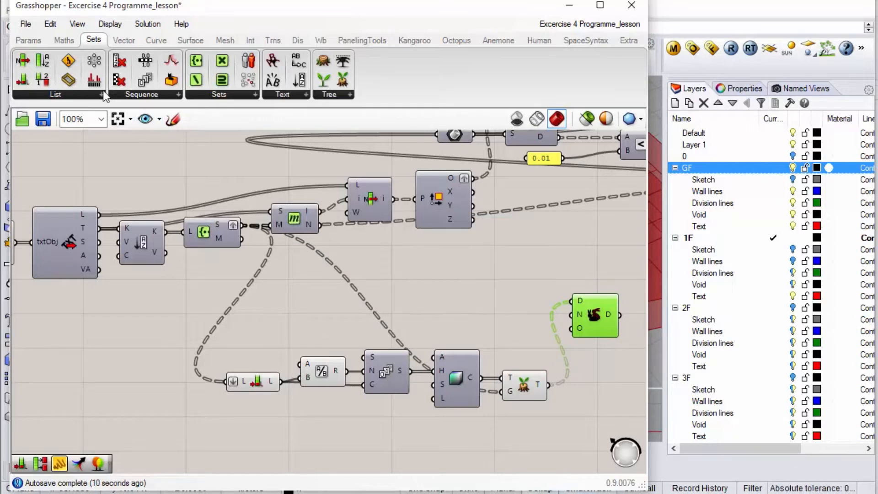
drag(16, 80, 524, 271)
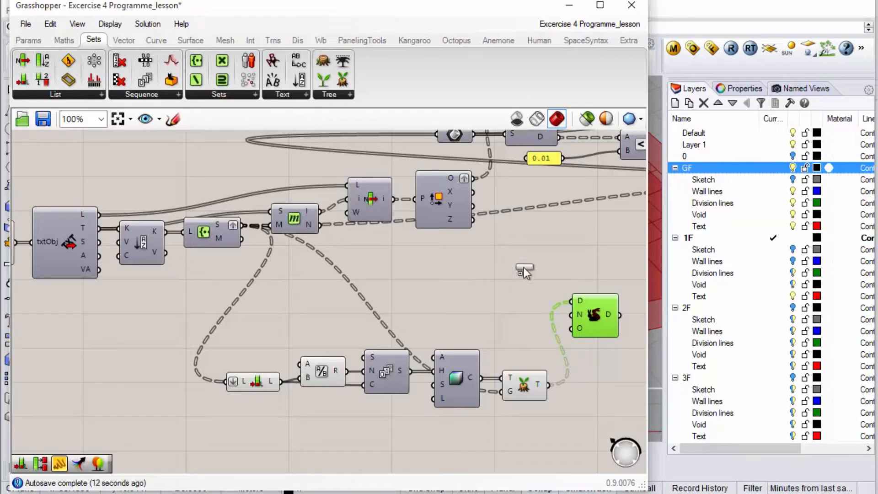
drag(519, 309, 519, 310)
drag(390, 199, 528, 319)
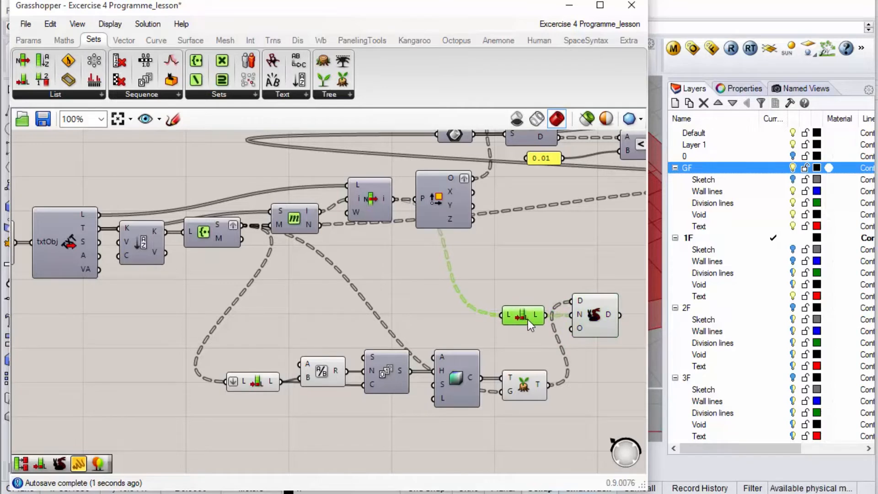
mouse_move(614, 313)
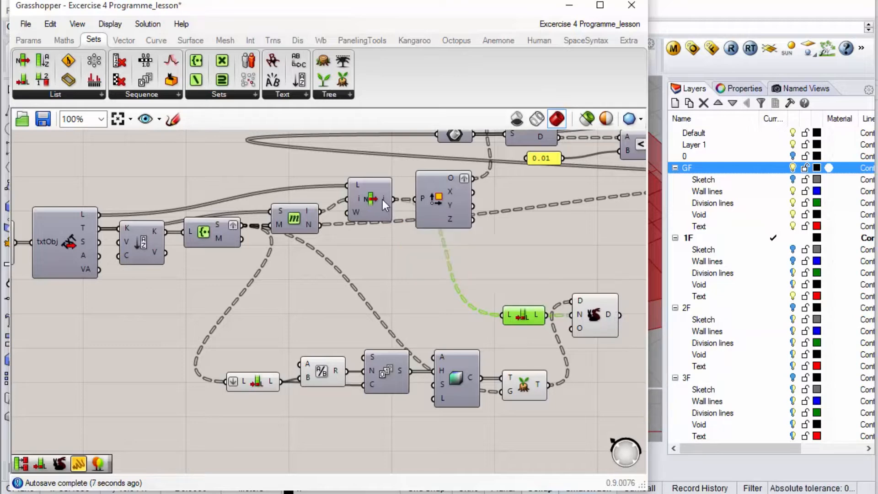
Add a Custom Preview component using the culled surface list as its geometry and the duplicated colours as its shader.
scroll(257, 330, down, 5)
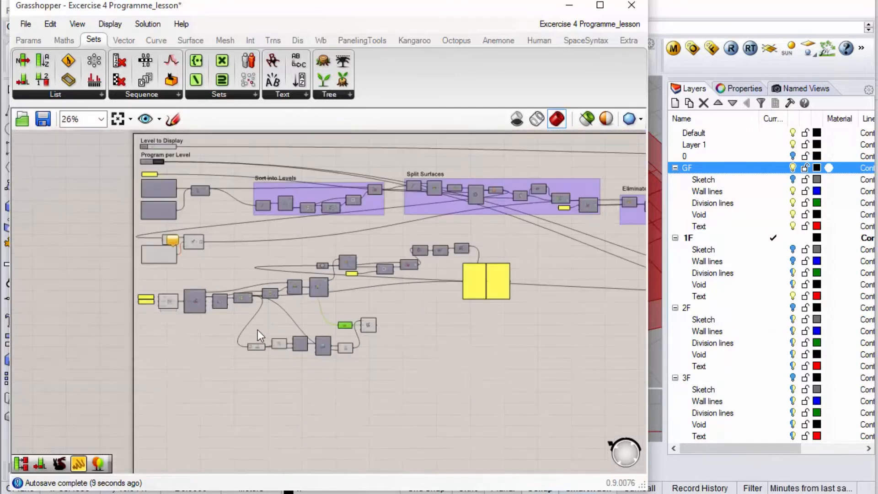
scroll(374, 317, up, 4)
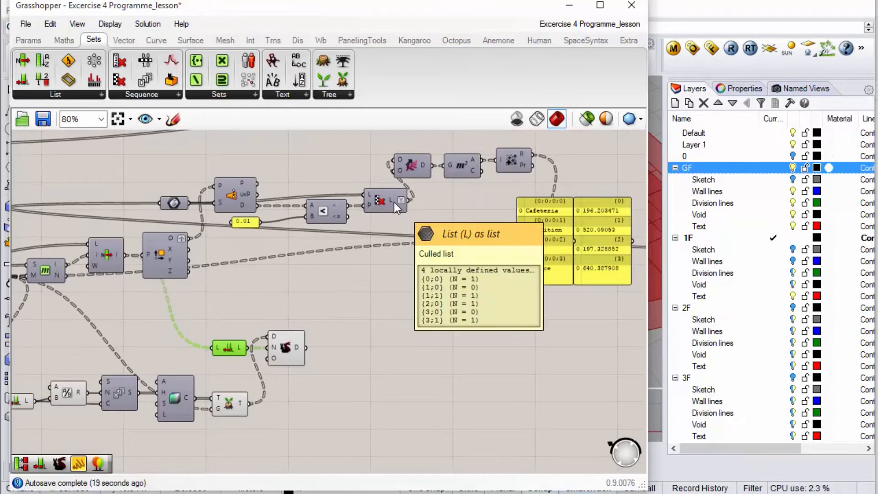
mouse_move(428, 163)
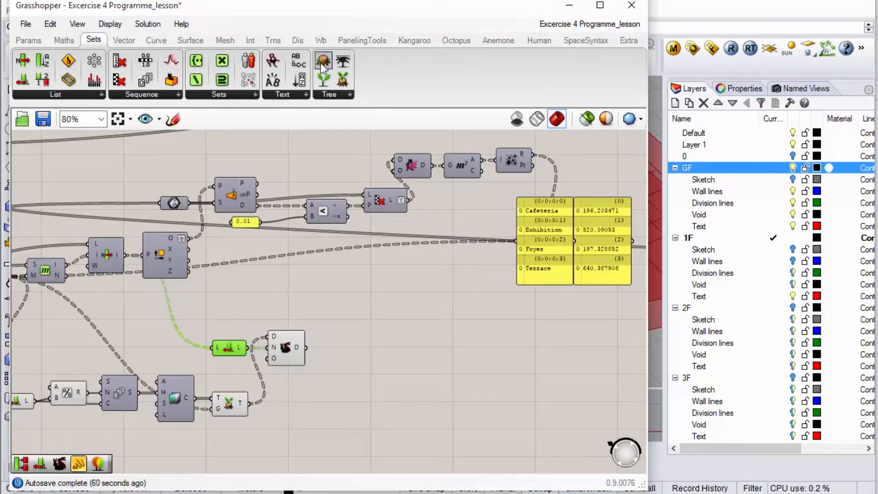
click(300, 45)
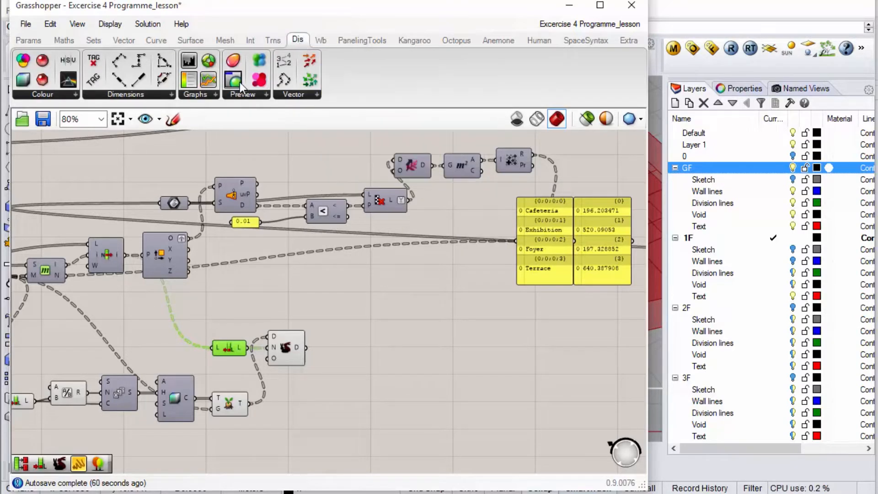
drag(231, 82, 464, 232)
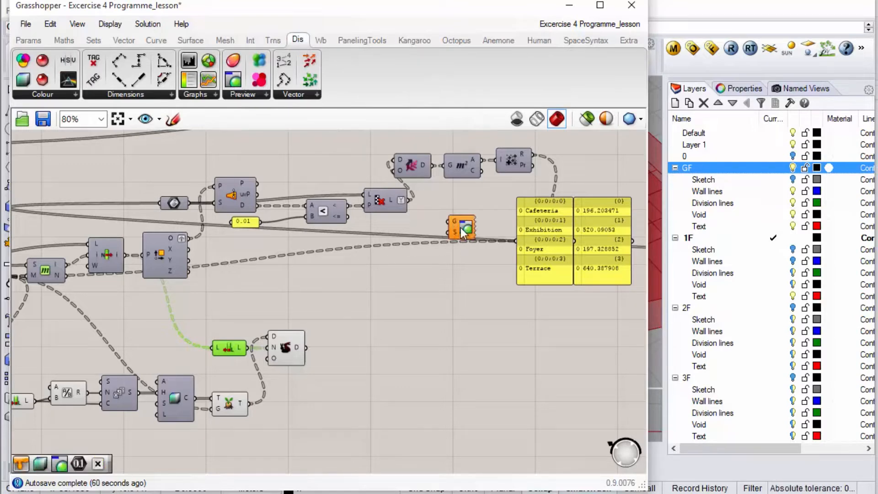
drag(411, 201, 309, 340)
drag(466, 227, 469, 200)
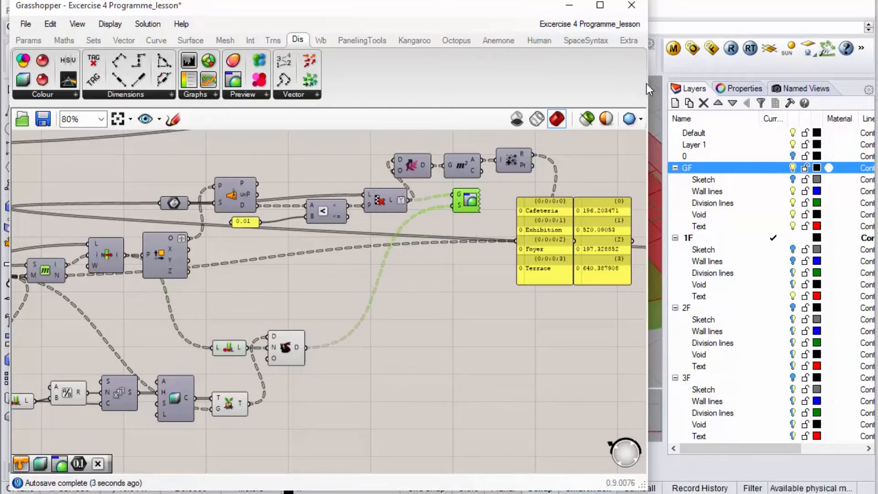
Narrow the Grasshopper window to uncover the Rhino viewports and examine the coloured program surfaces on both floors.
drag(648, 85, 379, 124)
click(294, 273)
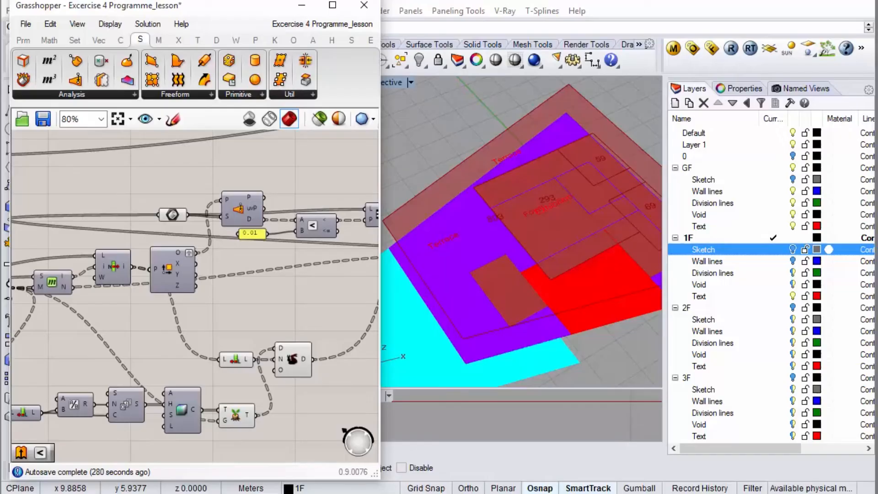
right_drag(513, 254, 545, 208)
right_drag(546, 263, 578, 221)
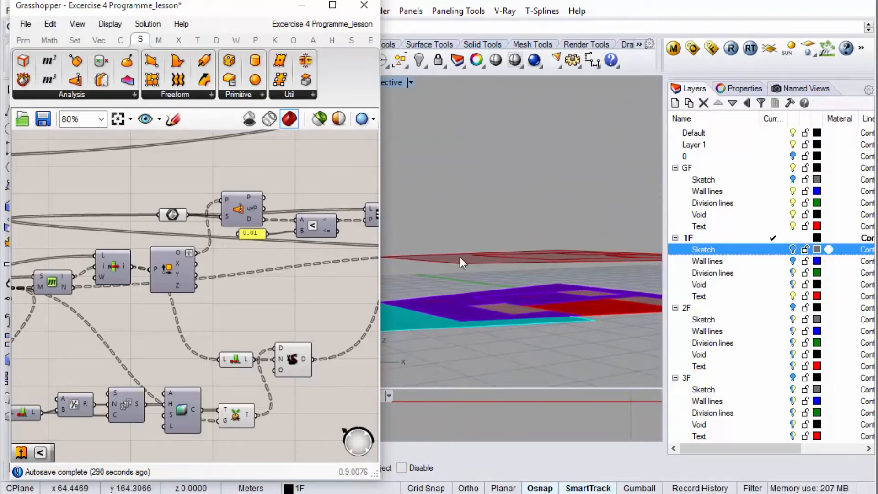
right_drag(571, 301, 564, 408)
scroll(583, 414, down, 15)
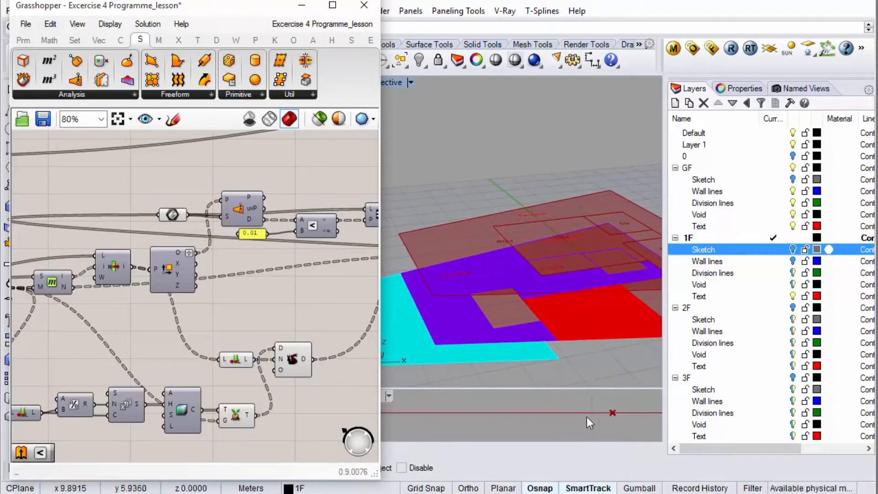
scroll(559, 413, down, 5)
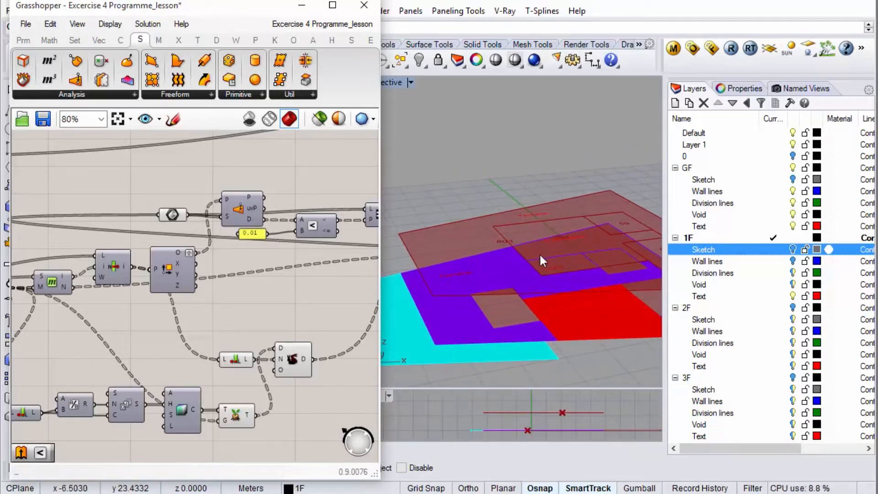
mouse_move(563, 257)
right_down()
mouse_move(586, 284)
mouse_move(575, 261)
right_up()
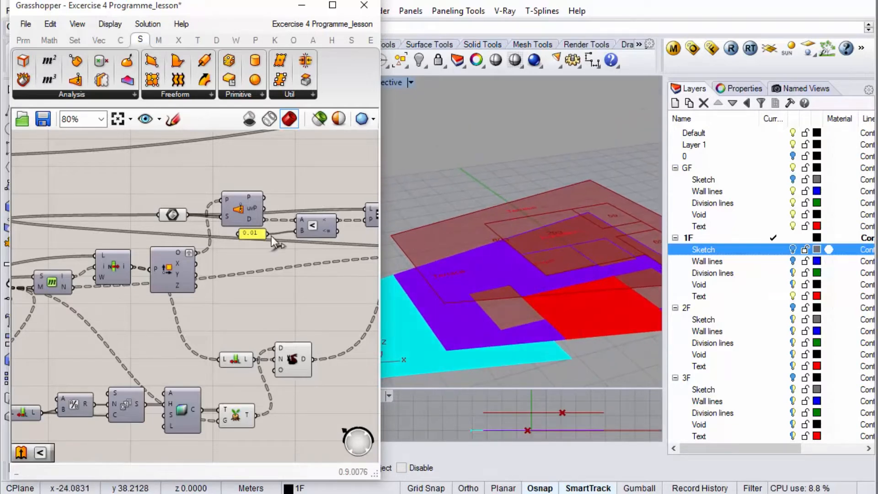
Turn on the preview of the Deconstruct Plane component that holds the text locations.
click(184, 272)
right_click(215, 278)
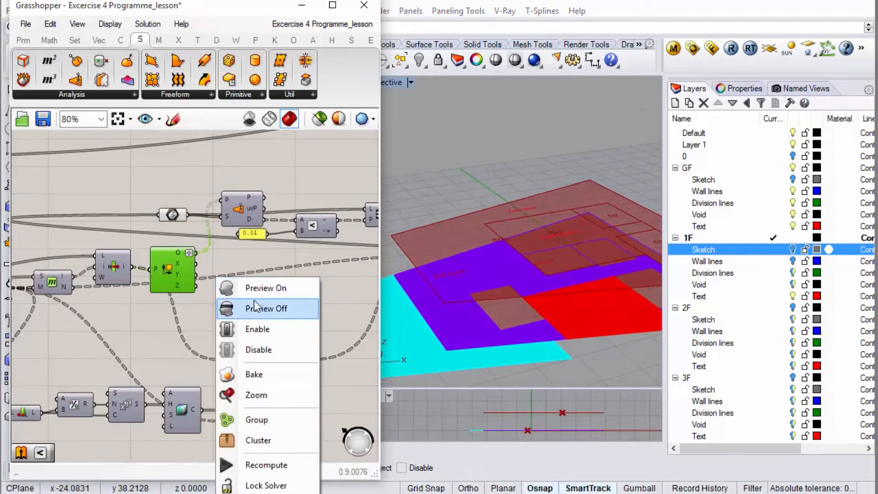
click(269, 293)
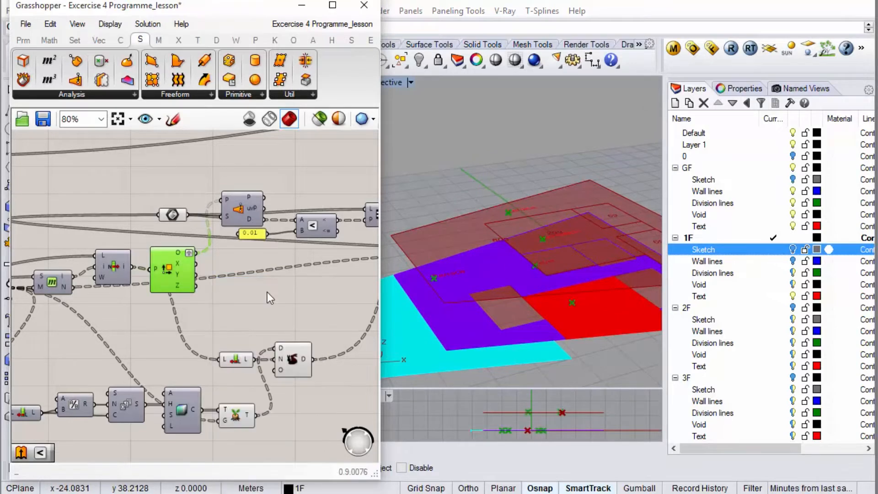
Examine the heights of the previewed text points against the floor surfaces in the elevation viewport, enlarging it for a closer view.
scroll(542, 412, up, 6)
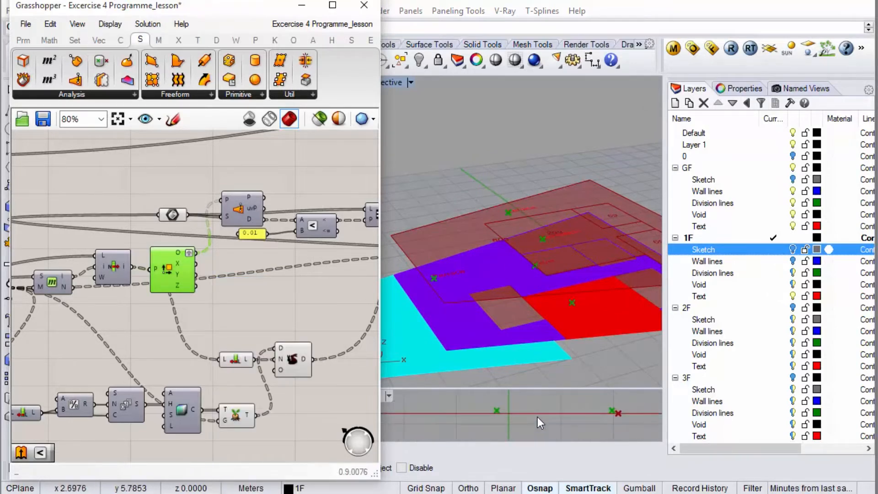
scroll(479, 410, down, 3)
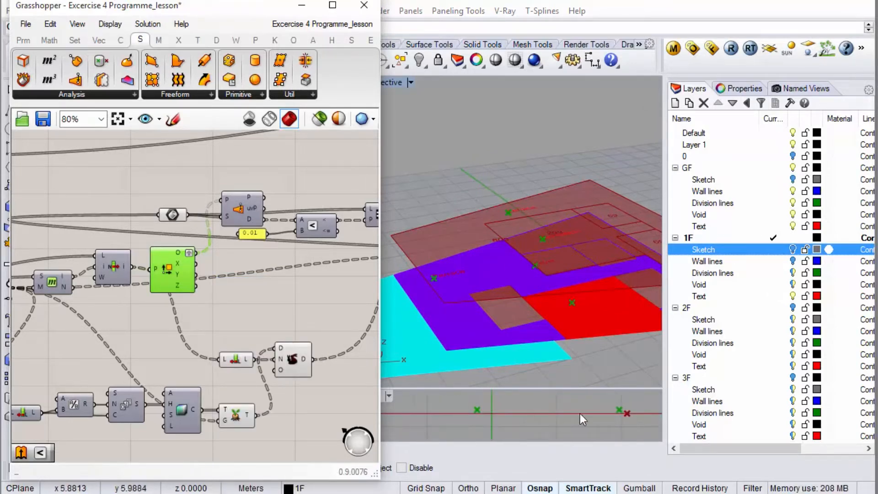
drag(633, 400, 528, 405)
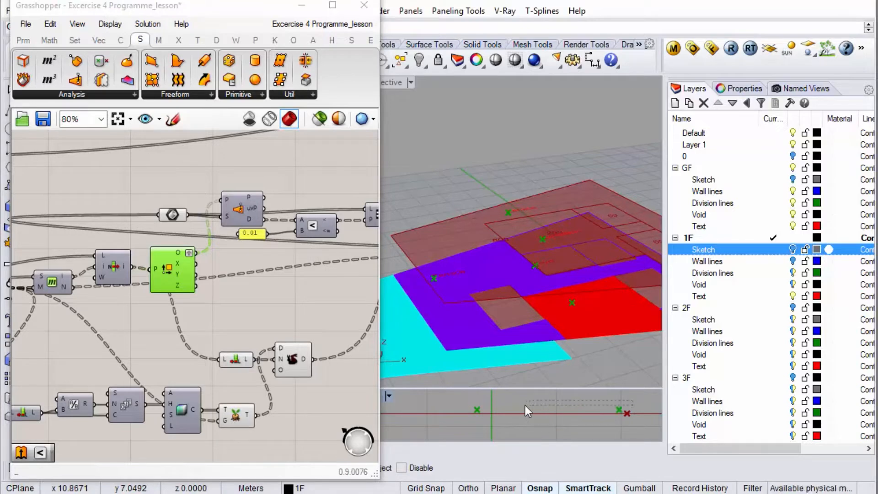
drag(460, 408, 460, 413)
scroll(476, 411, up, 5)
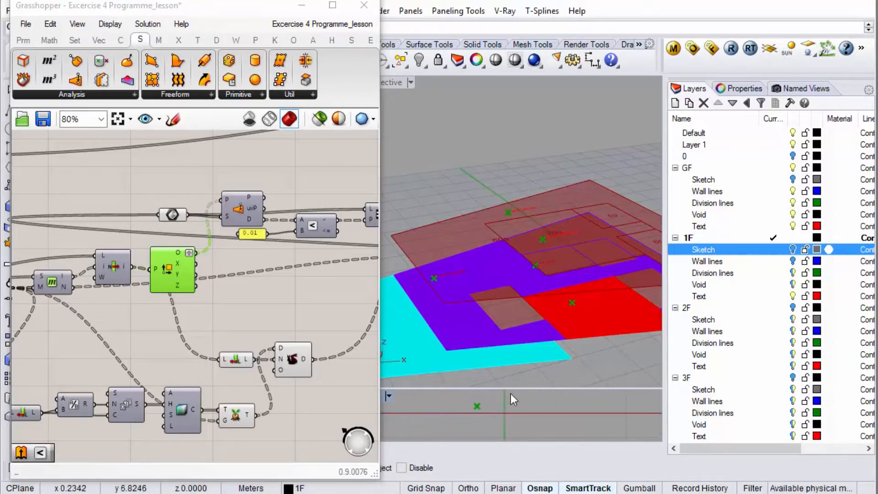
drag(517, 388, 519, 174)
scroll(518, 316, down, 2)
scroll(476, 314, up, 5)
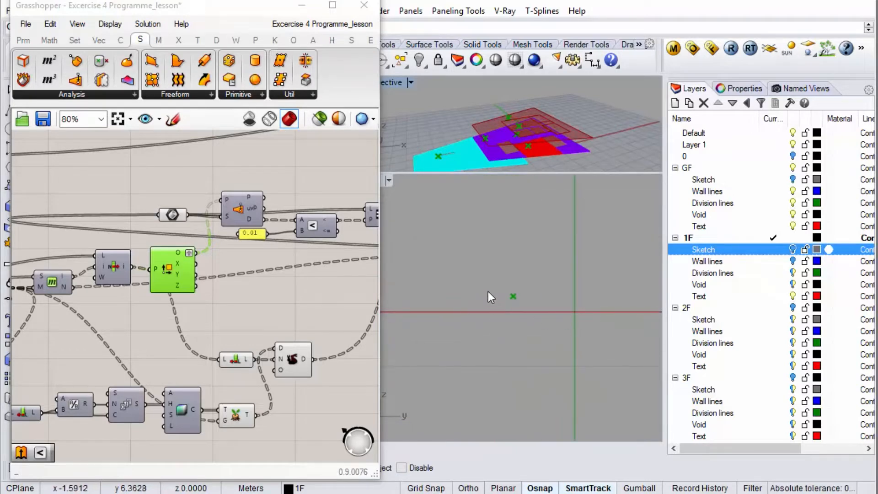
scroll(518, 117, up, 3)
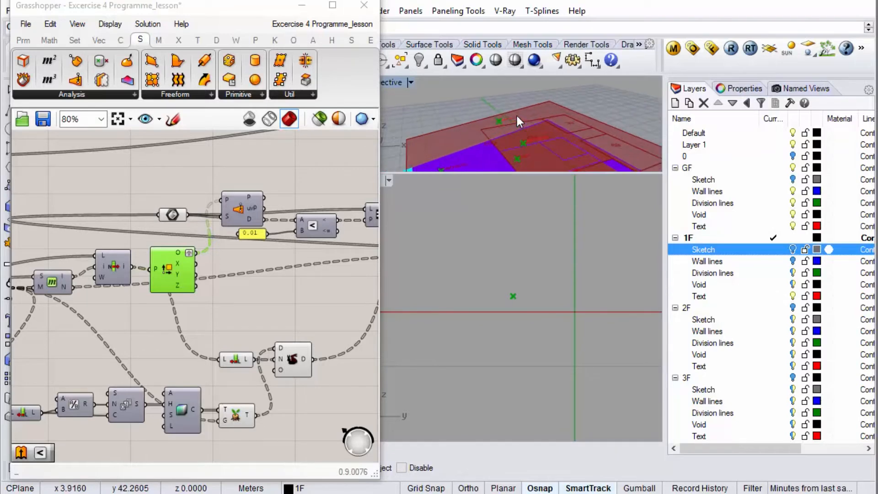
Show the 1F Wall lines layer and move the Terrace and Exhibition texts from the Terrace text point onto the upper floor's wall corner.
click(541, 135)
click(595, 185)
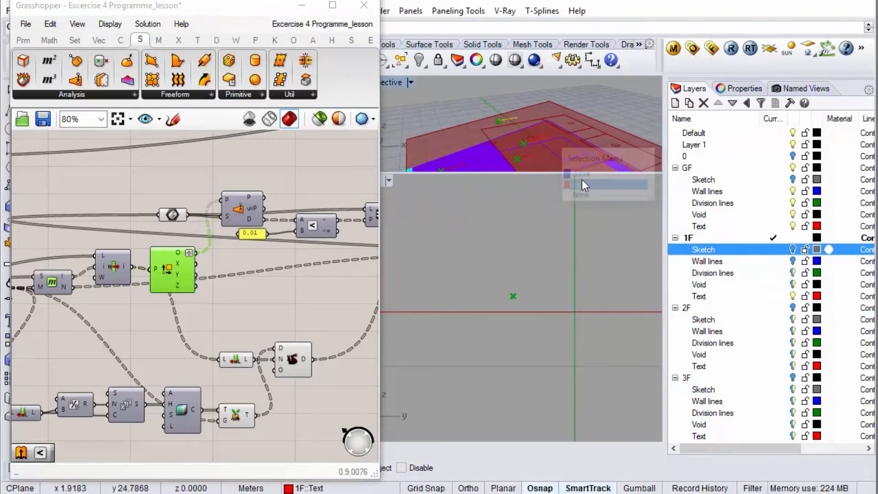
right_drag(518, 108, 496, 123)
key(Return)
scroll(526, 103, up, 5)
click(501, 123)
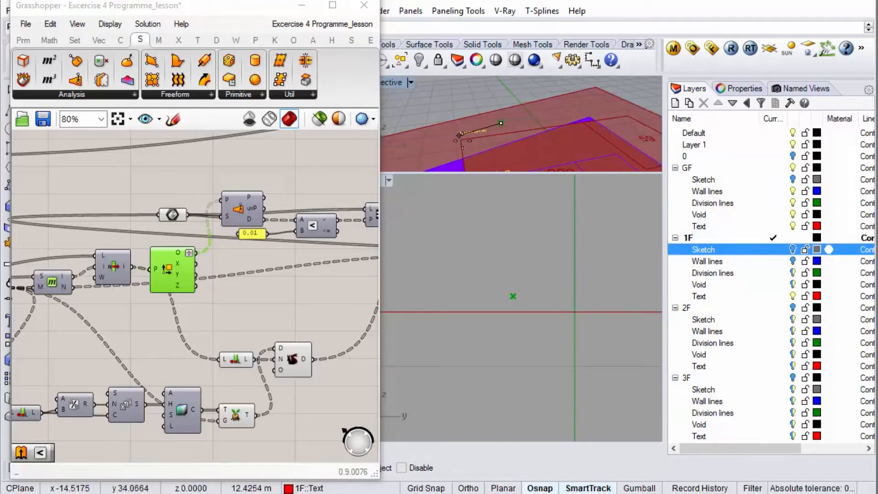
click(793, 261)
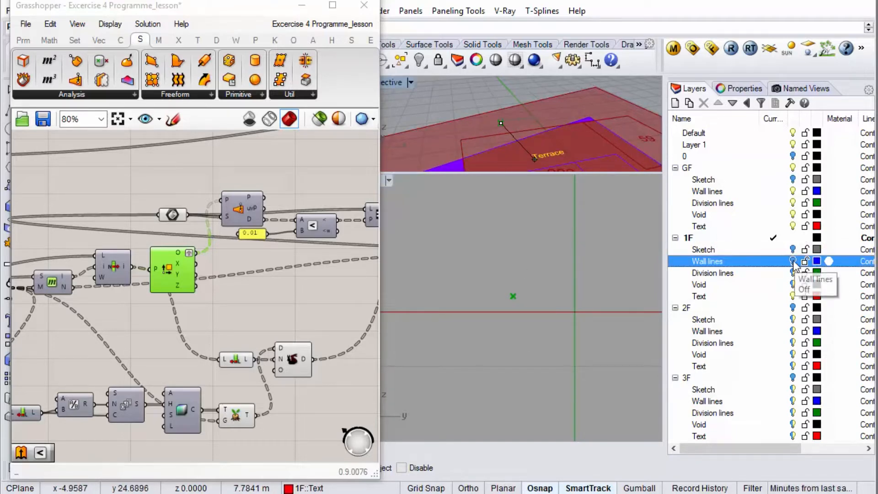
click(460, 139)
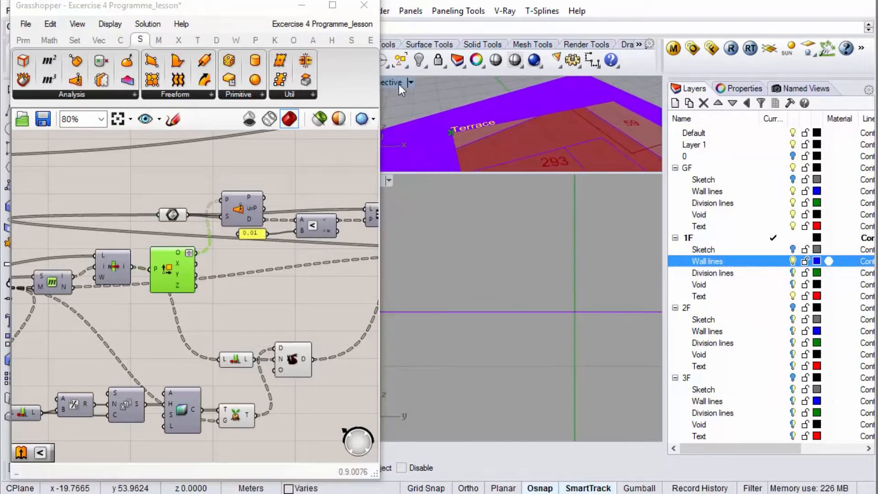
Enlarge the perspective viewport and shift the selected Terrace and Exhibition texts about 6.7 m away from the wall corner into their program areas.
drag(509, 174, 556, 383)
scroll(529, 161, down, 5)
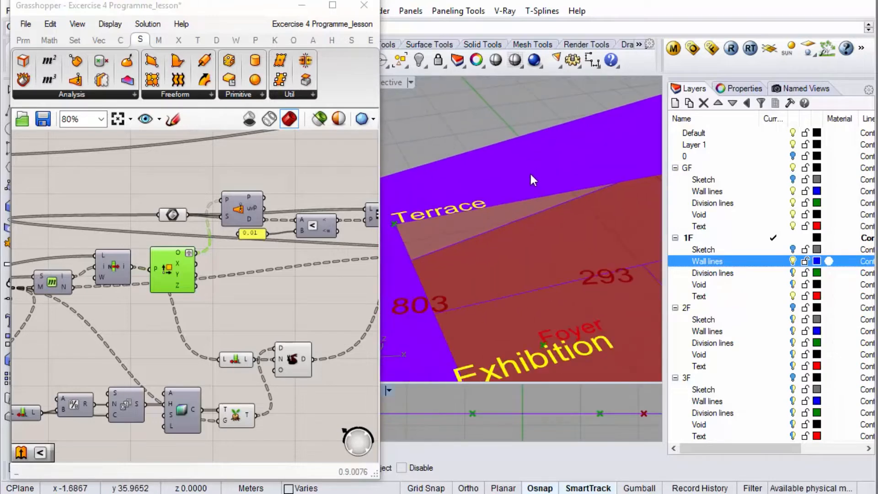
scroll(532, 183, up, 3)
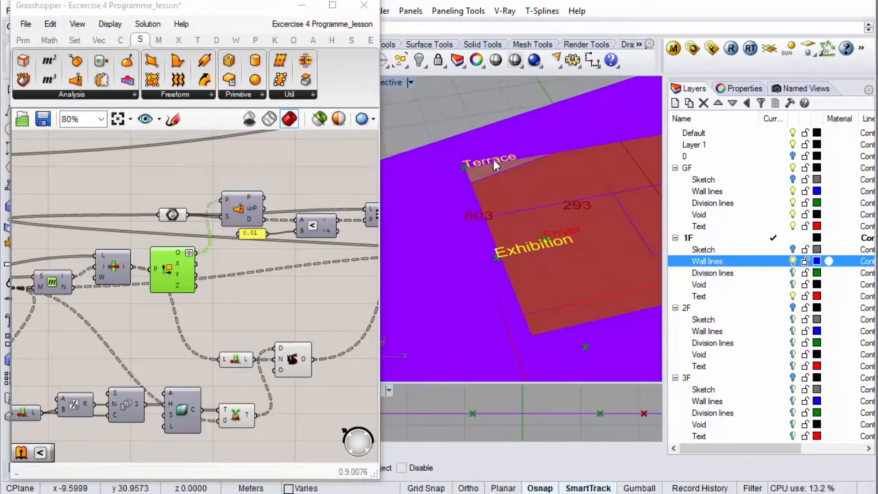
drag(494, 158, 550, 134)
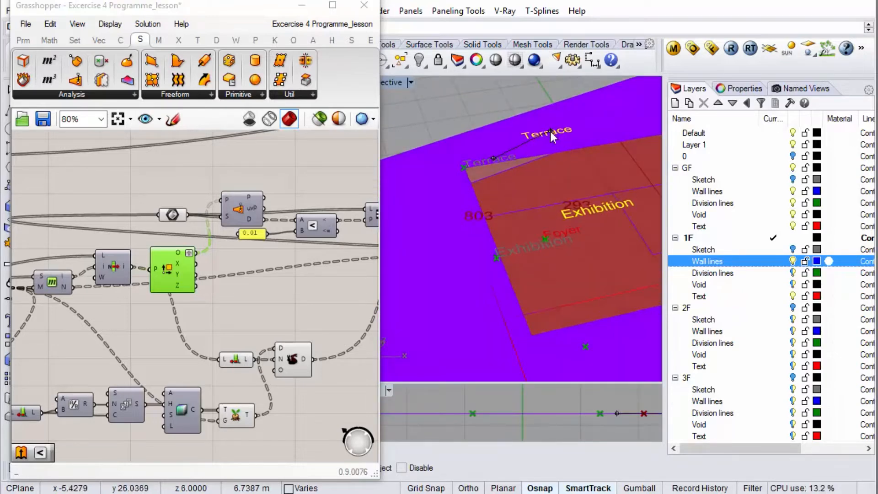
Examine the recoloured surfaces and text points on both floors from several angles.
scroll(499, 149, down, 3)
right_drag(499, 149, 608, 186)
scroll(604, 174, down, 4)
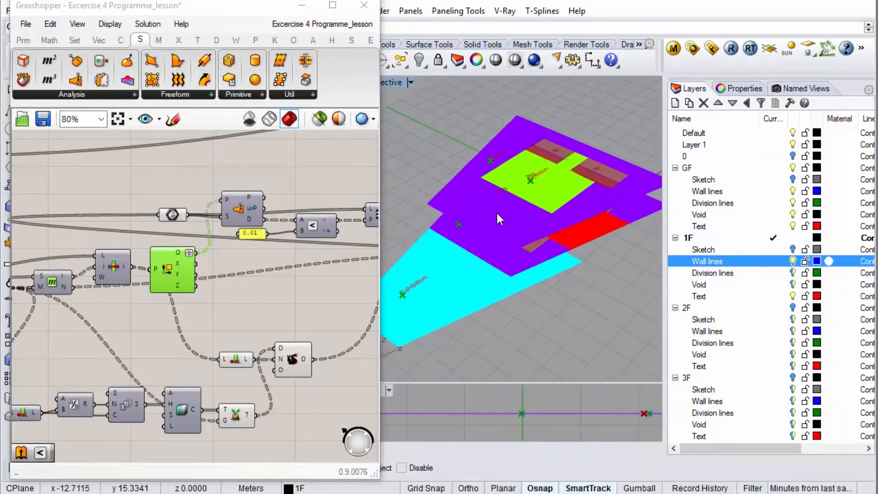
scroll(528, 208, up, 5)
right_drag(529, 209, 529, 153)
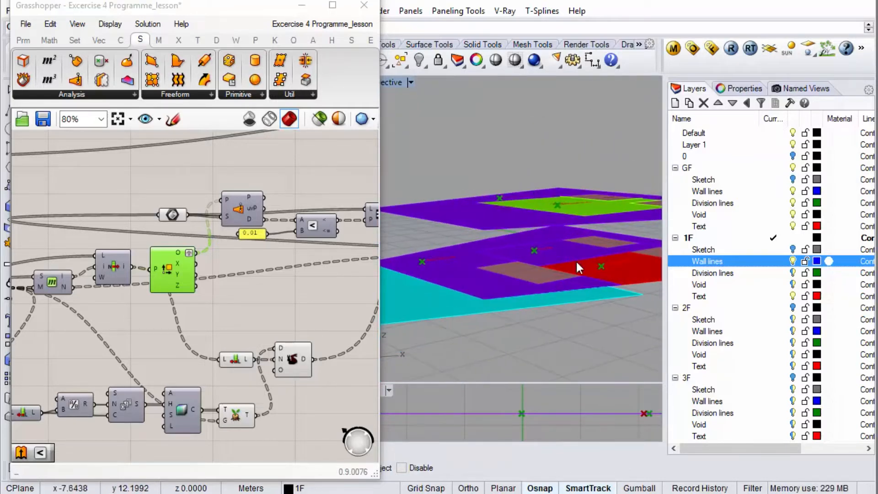
scroll(574, 265, up, 4)
scroll(570, 267, down, 3)
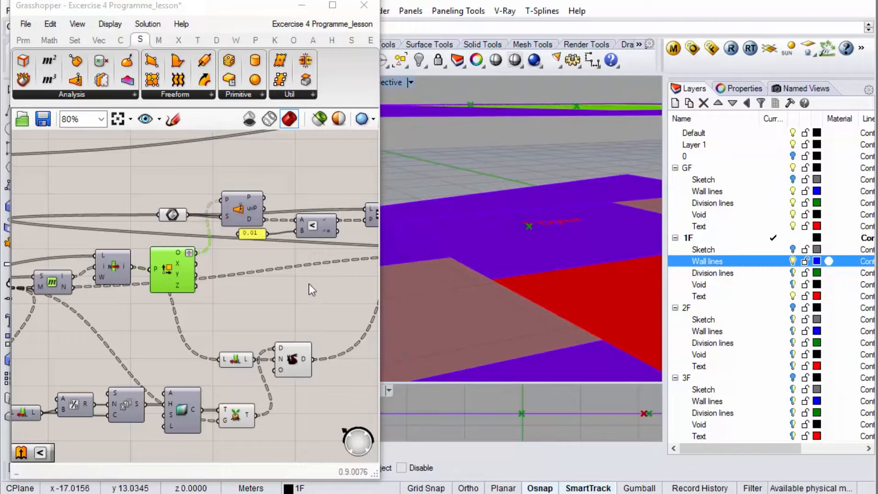
right_drag(551, 200, 560, 223)
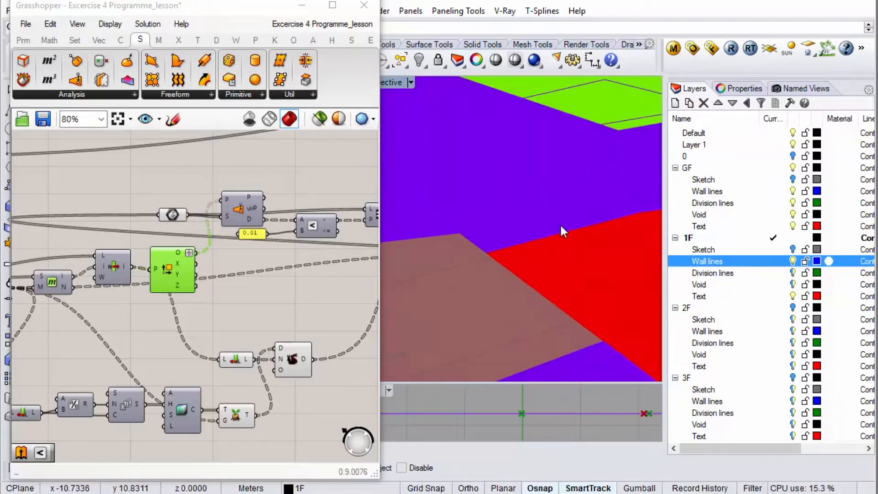
Turn off the preview of the Deconstruct Plane component so its text points are hidden.
scroll(561, 223, down, 9)
click(276, 275)
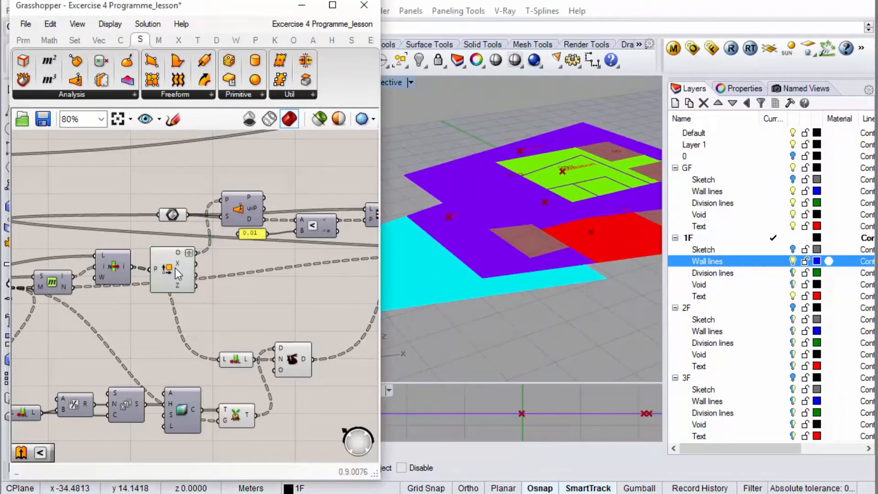
click(175, 268)
right_click(215, 268)
click(261, 300)
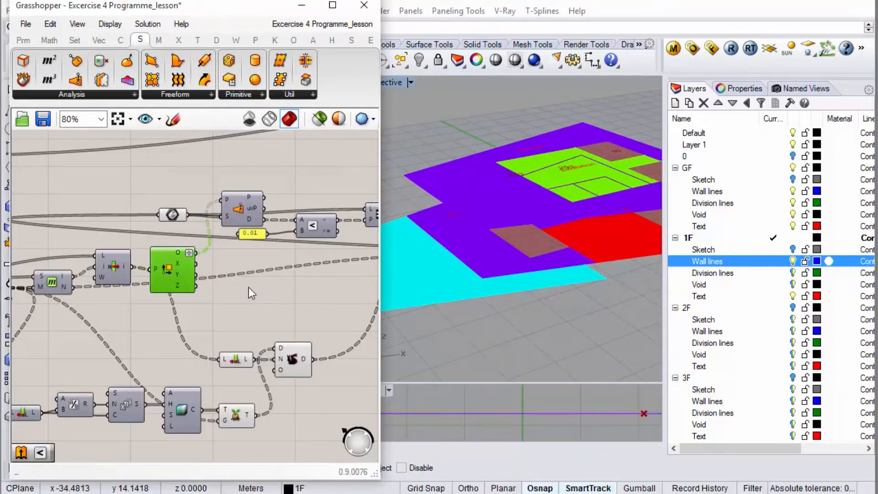
Feed the Custom Preview's geometry input from the Shift Paths data output instead of the Cull Pattern list.
scroll(145, 259, down, 6)
scroll(243, 246, up, 3)
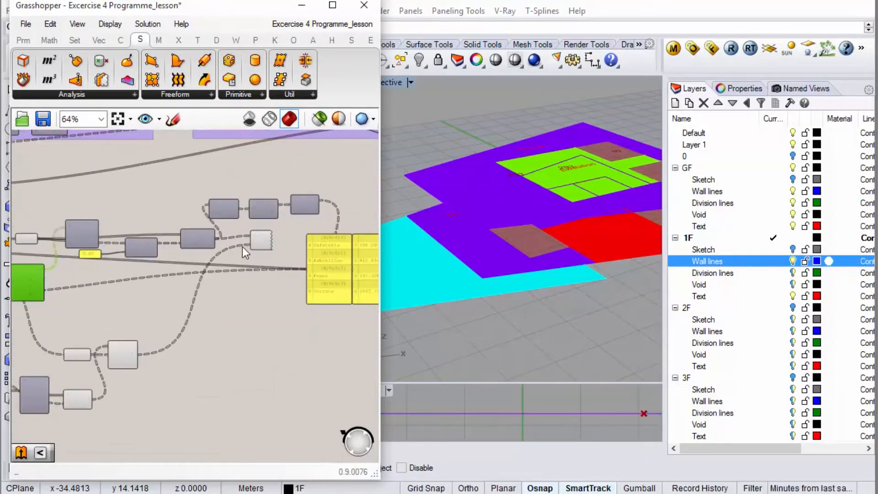
scroll(275, 238, up, 3)
drag(247, 256, 250, 262)
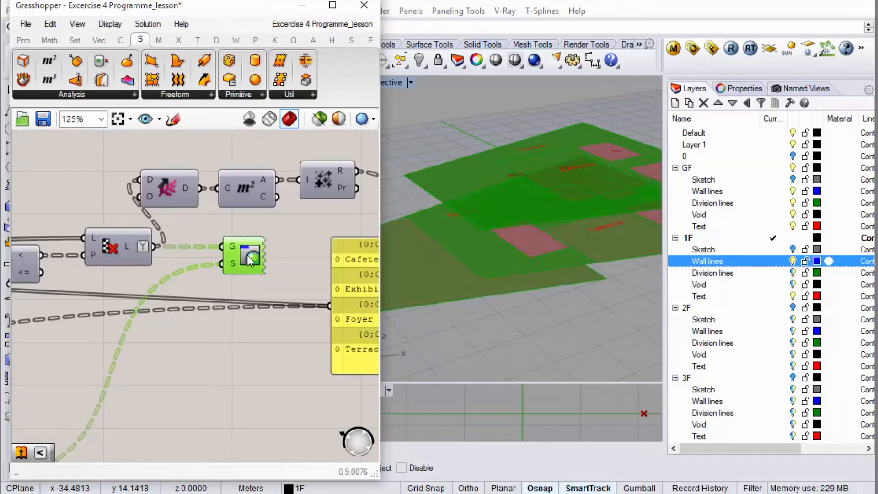
click(277, 250)
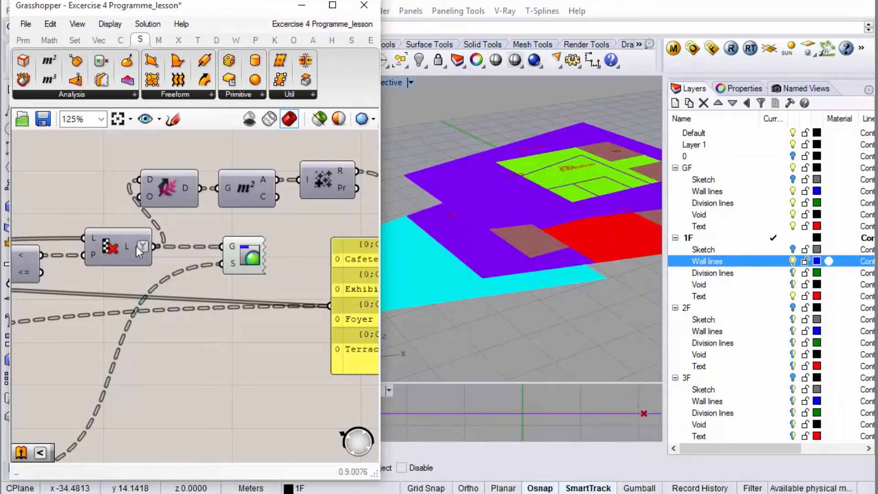
mouse_move(191, 189)
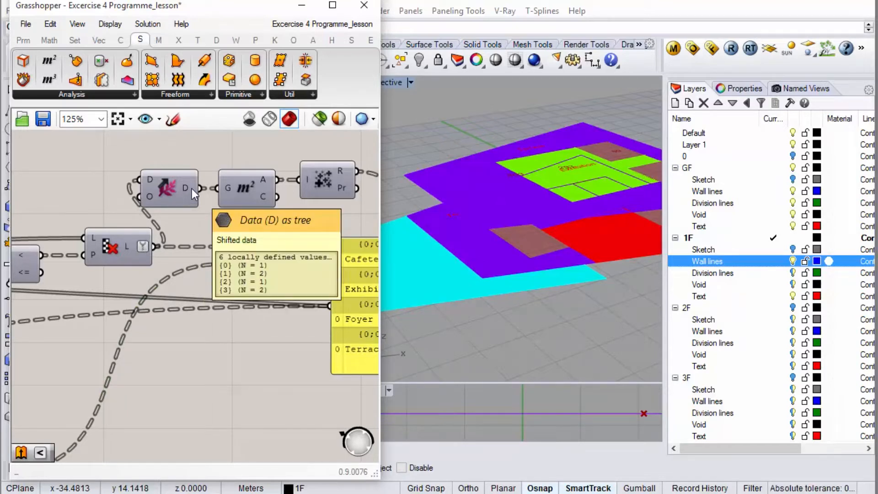
mouse_move(229, 262)
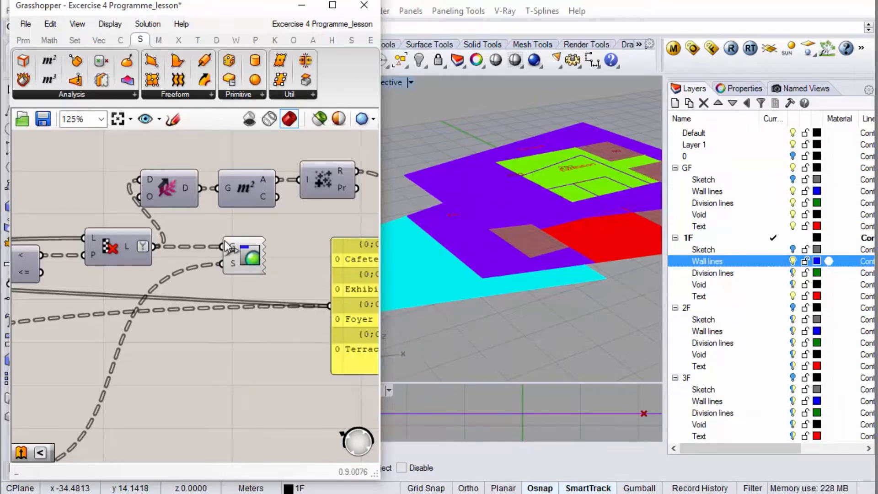
mouse_move(228, 243)
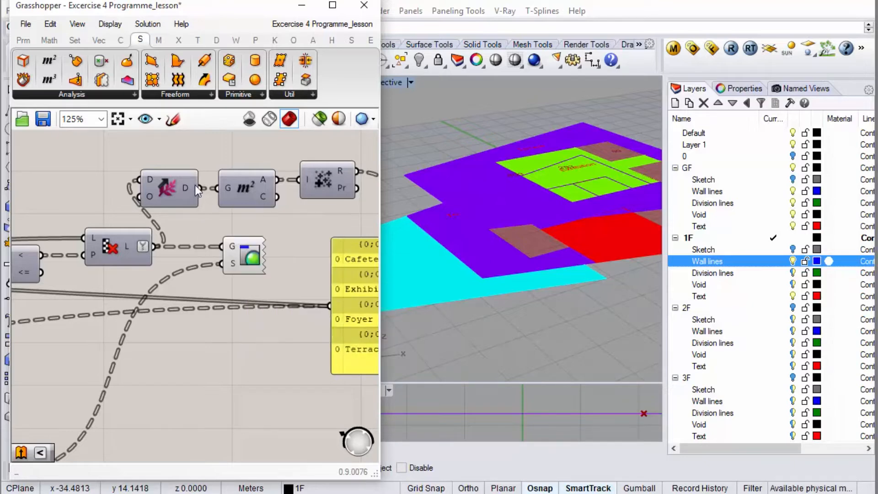
drag(207, 207, 221, 248)
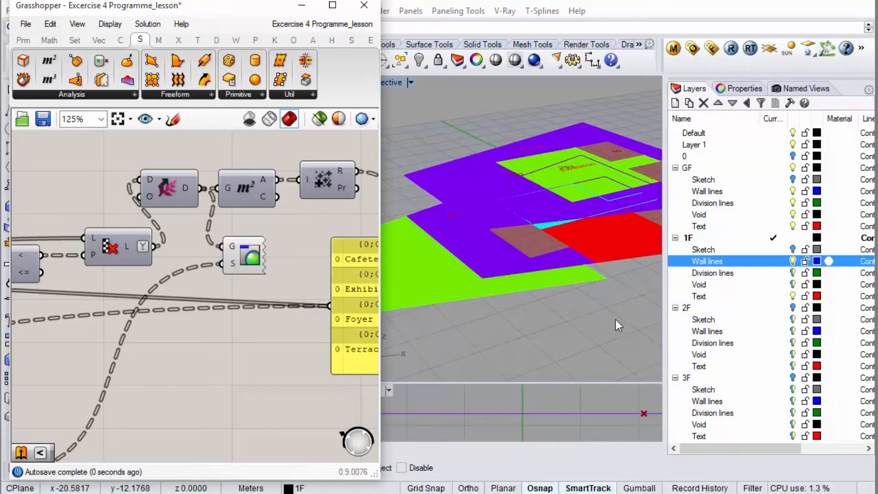
Narrow the Grasshopper window and examine the recoloured floor surfaces on both levels from several angles in the perspective viewport.
click(598, 317)
right_drag(564, 217, 546, 226)
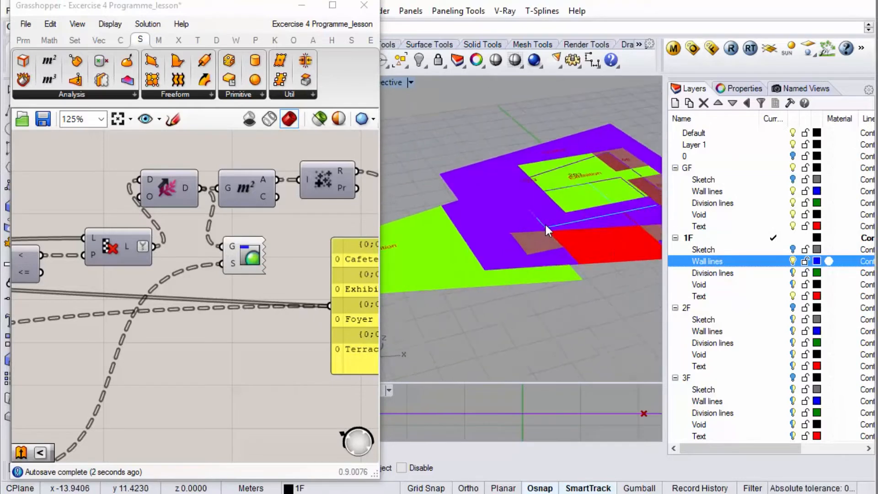
scroll(540, 208, up, 3)
drag(384, 132, 275, 132)
scroll(572, 173, down, 3)
right_drag(572, 175, 467, 194)
scroll(496, 232, up, 4)
scroll(413, 207, down, 4)
scroll(580, 220, up, 5)
scroll(636, 193, up, 5)
right_drag(598, 207, 594, 172)
scroll(595, 166, down, 3)
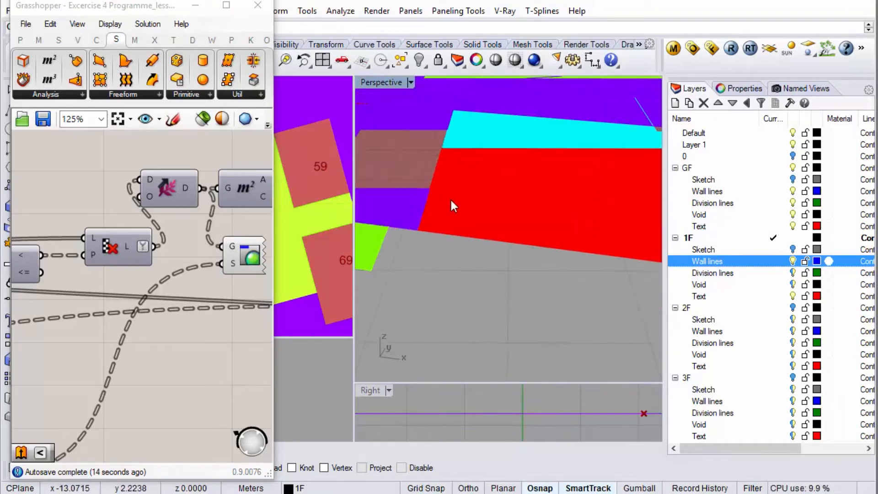
right_drag(450, 199, 554, 182)
scroll(576, 186, down, 5)
scroll(425, 175, up, 5)
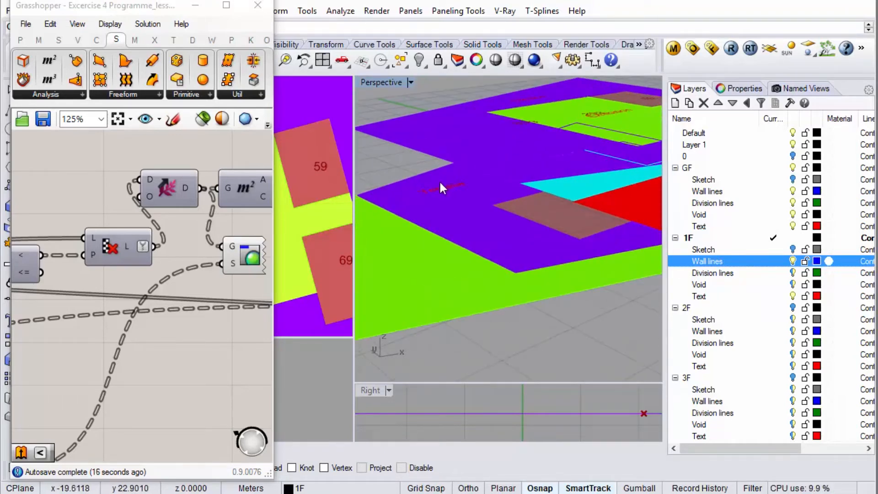
right_drag(472, 135, 468, 206)
scroll(467, 209, down, 6)
right_drag(540, 224, 589, 183)
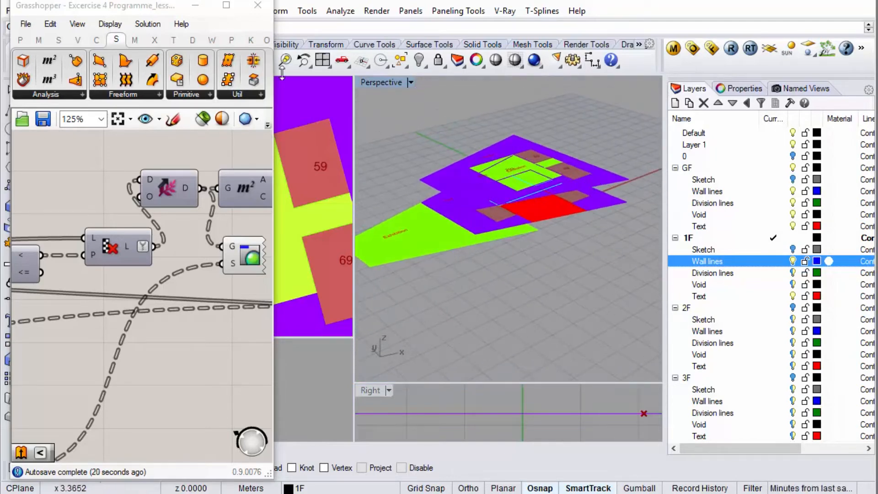
Examine the program name and area panels, and shorten the Grasshopper window to uncover the 1F plan viewport.
scroll(114, 210, down, 3)
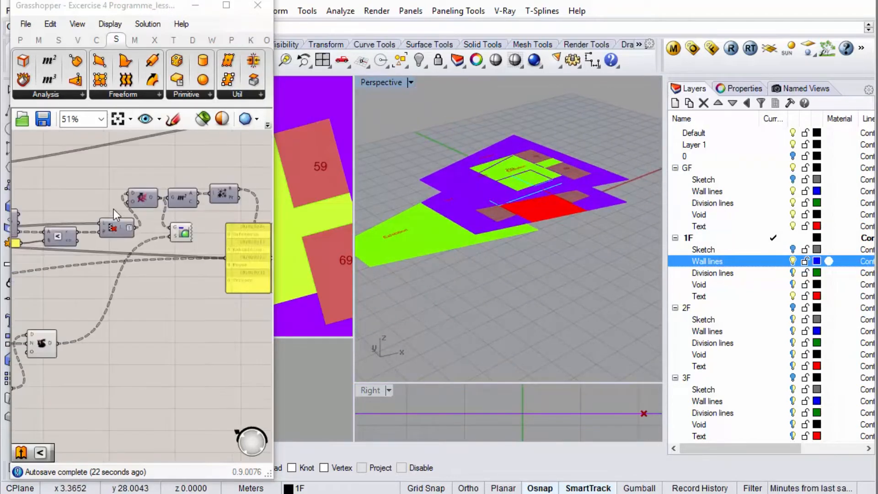
scroll(177, 225, up, 4)
scroll(120, 202, down, 1)
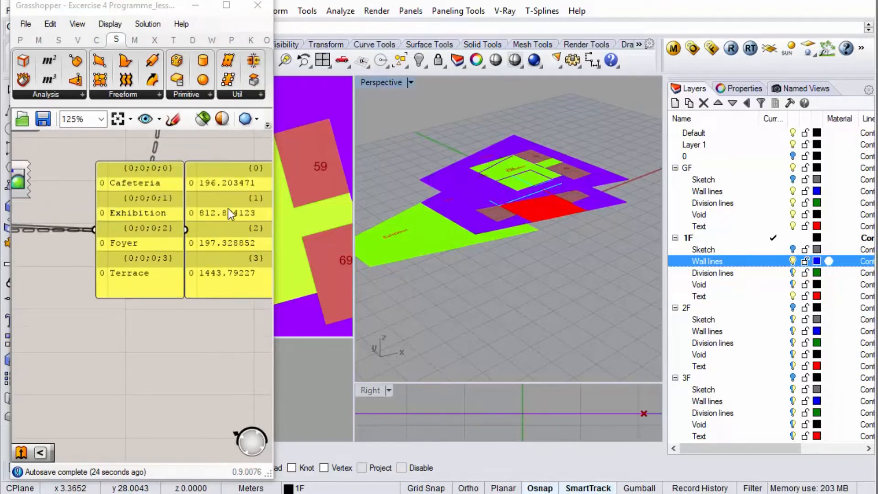
drag(215, 5, 215, 179)
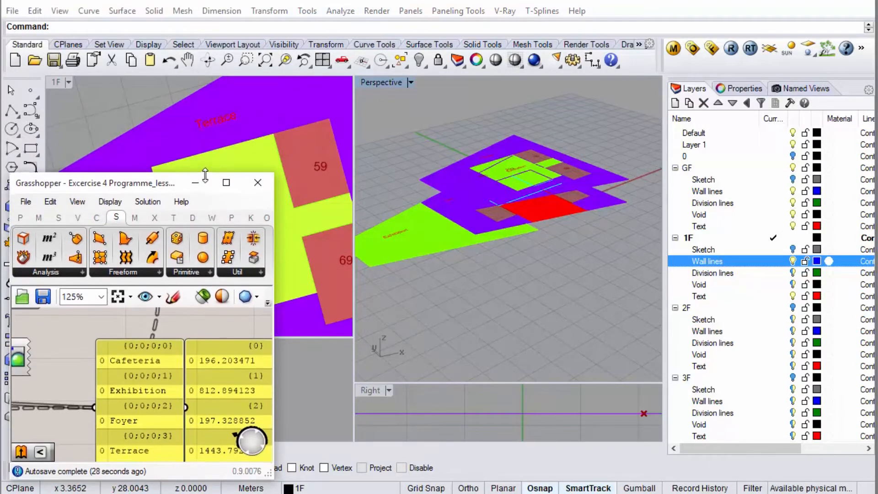
Set the Program per Level toggle to False.
scroll(220, 341, down, 10)
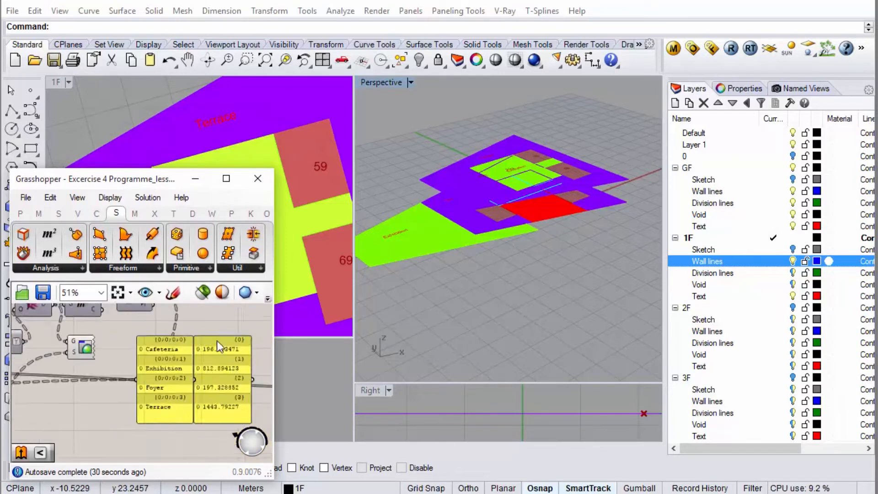
scroll(168, 315, up, 10)
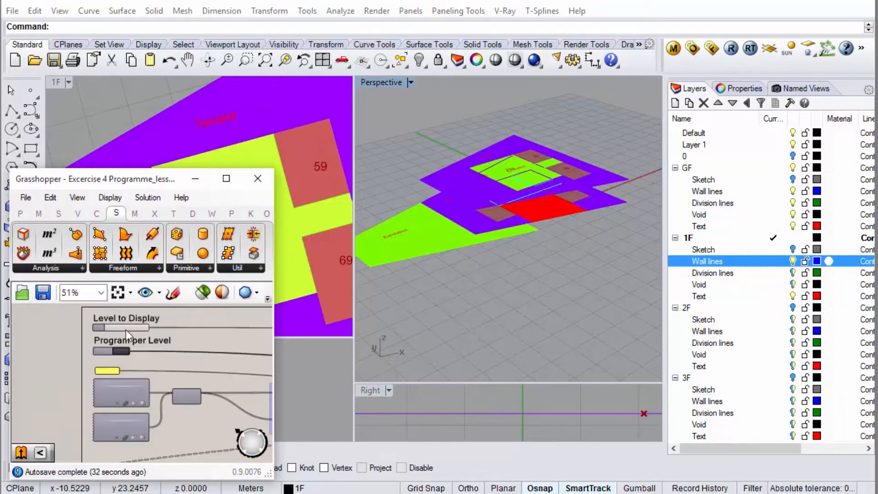
scroll(119, 372, down, 3)
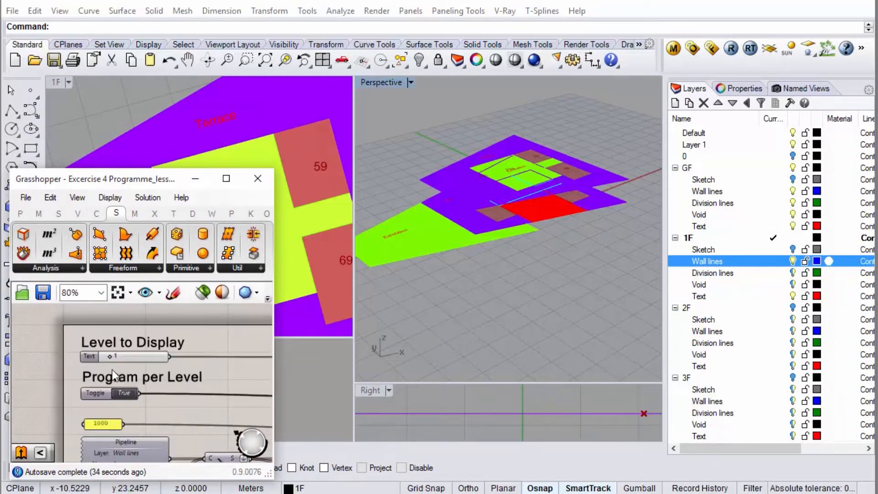
double_click(121, 394)
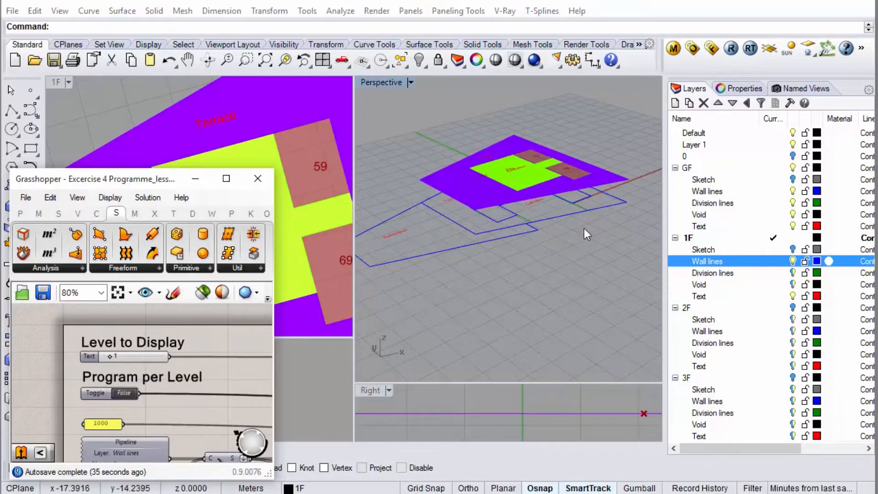
Maximize the 1F plan viewport and frame the coloured first-floor surfaces.
right_drag(567, 183, 305, 185)
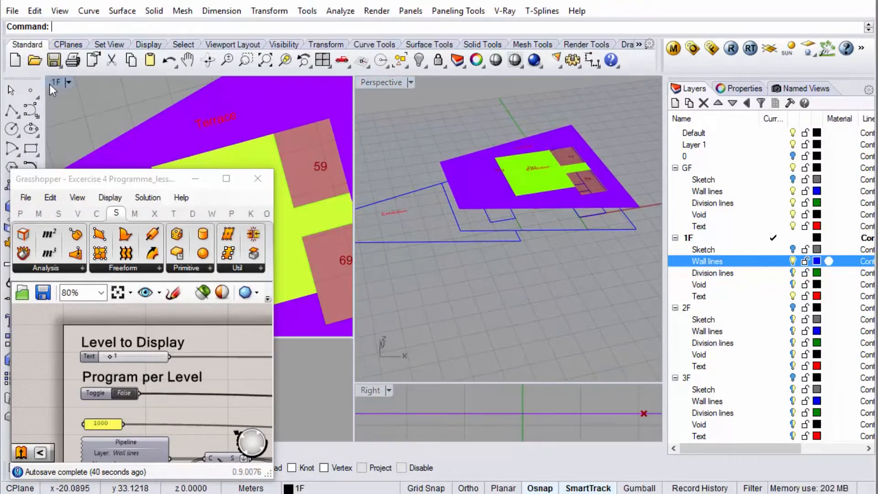
key(ctrl+m)
scroll(536, 198, down, 3)
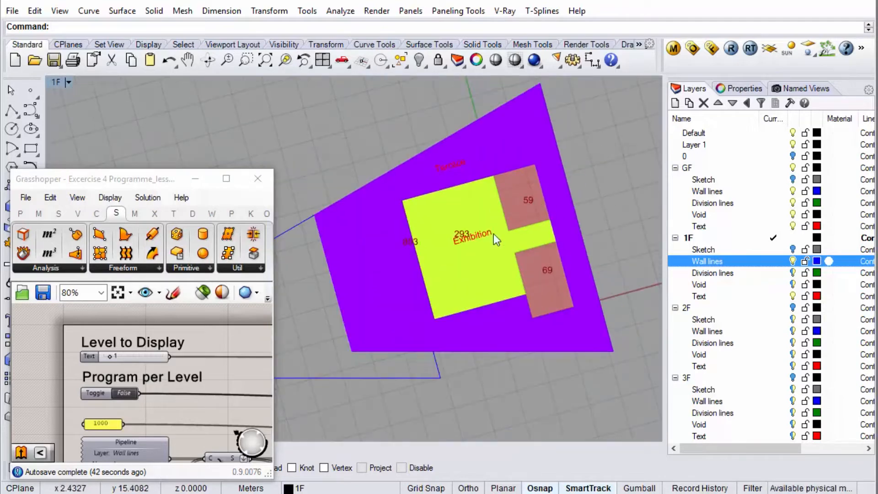
scroll(493, 234, up, 2)
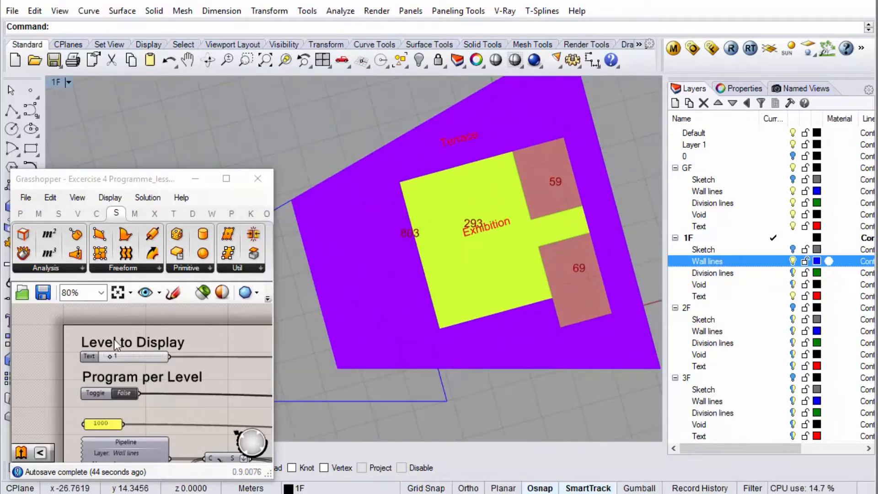
Switch to the ground floor by setting Level to Display to 0, making GF the current layer and hiding the 1F layer.
scroll(127, 396, up, 2)
drag(100, 334, 88, 334)
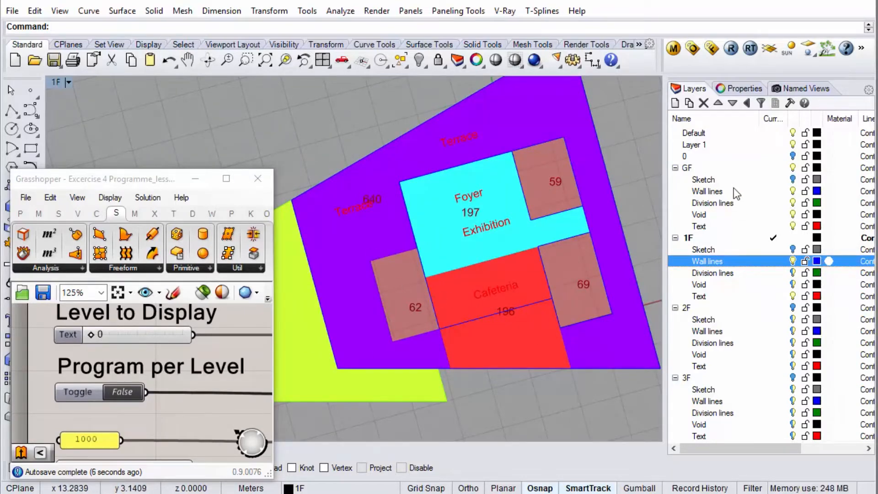
double_click(726, 168)
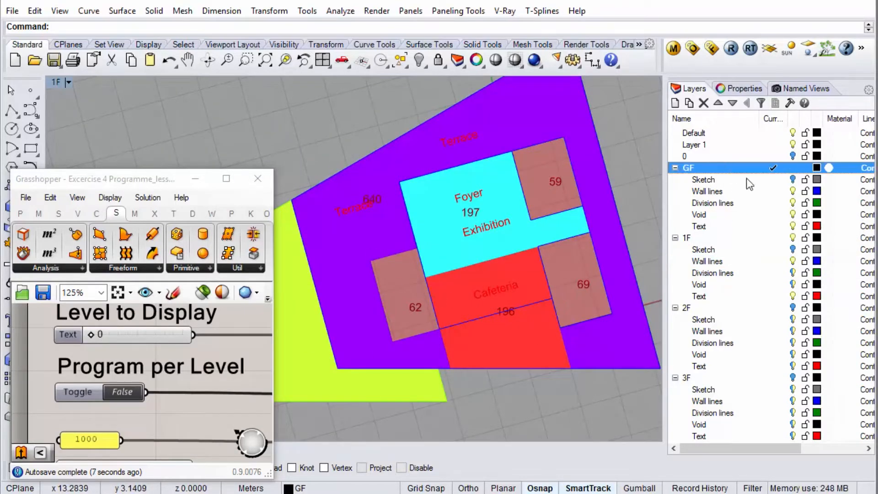
click(793, 238)
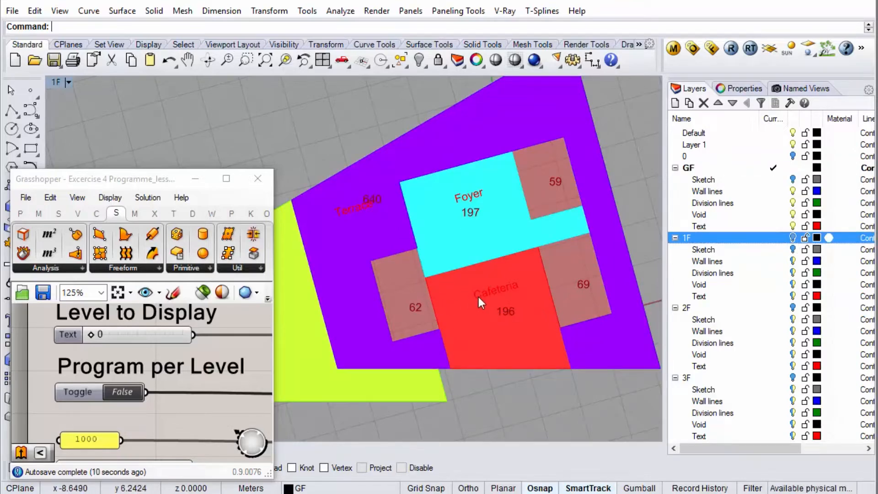
Copy the Terrace text into the small 62 m² room beside the Cafeteria and change the copy's text to WC.
right_drag(458, 238, 533, 198)
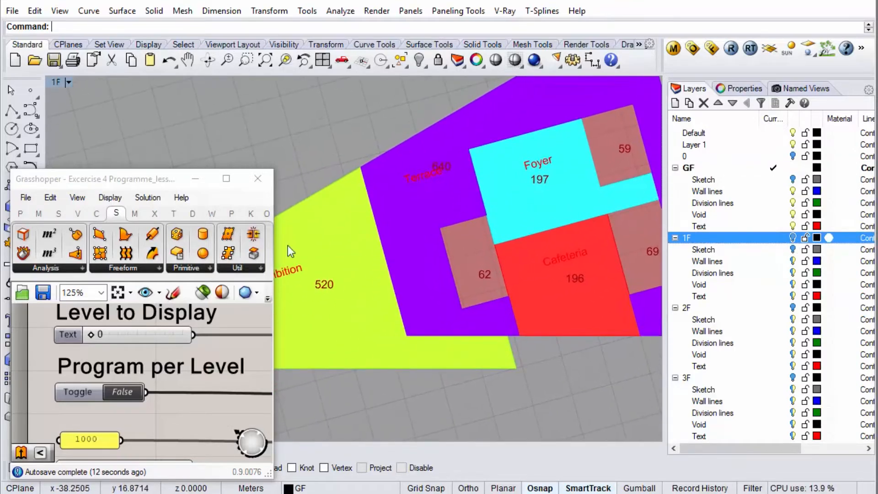
drag(274, 202, 229, 203)
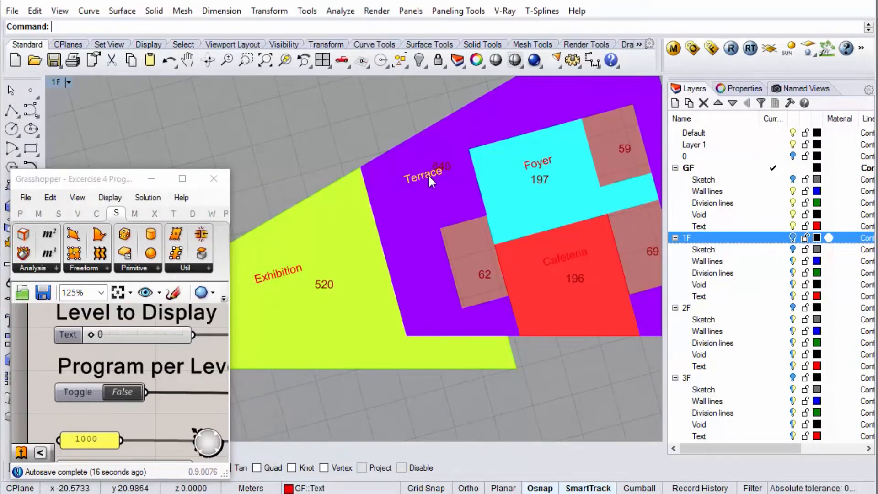
drag(429, 176, 480, 260)
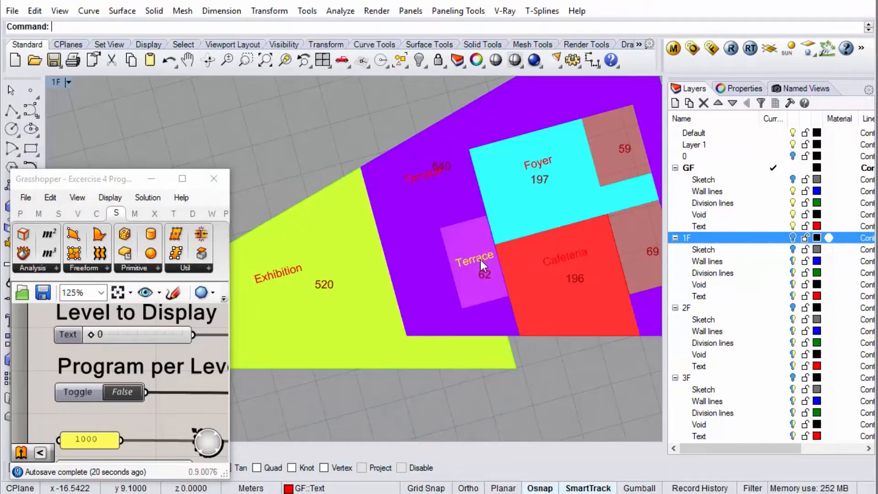
double_click(481, 260)
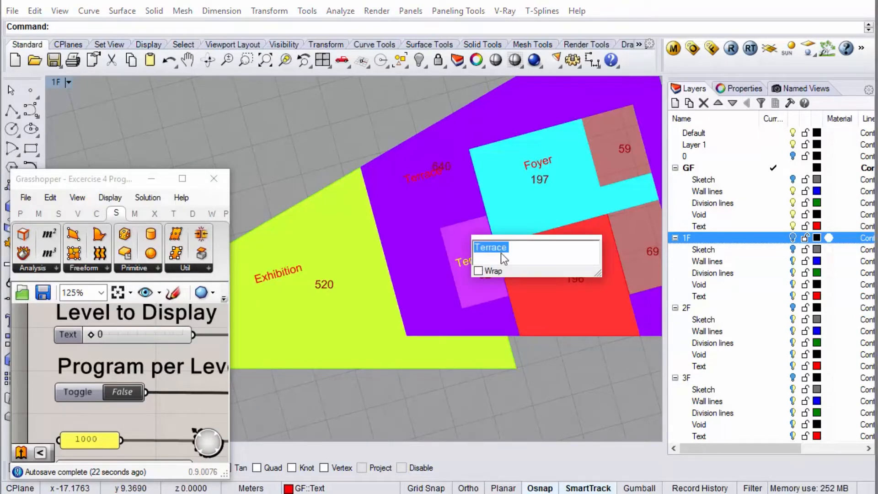
text(WC)
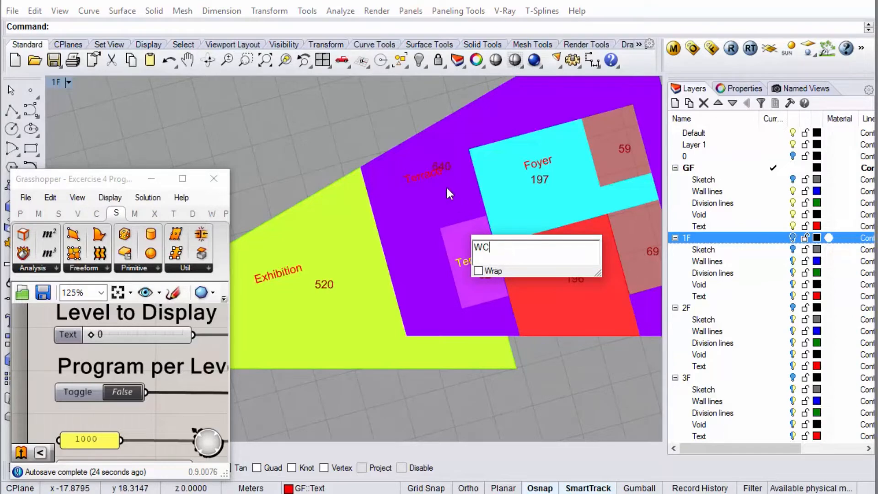
click(342, 133)
drag(468, 259, 474, 262)
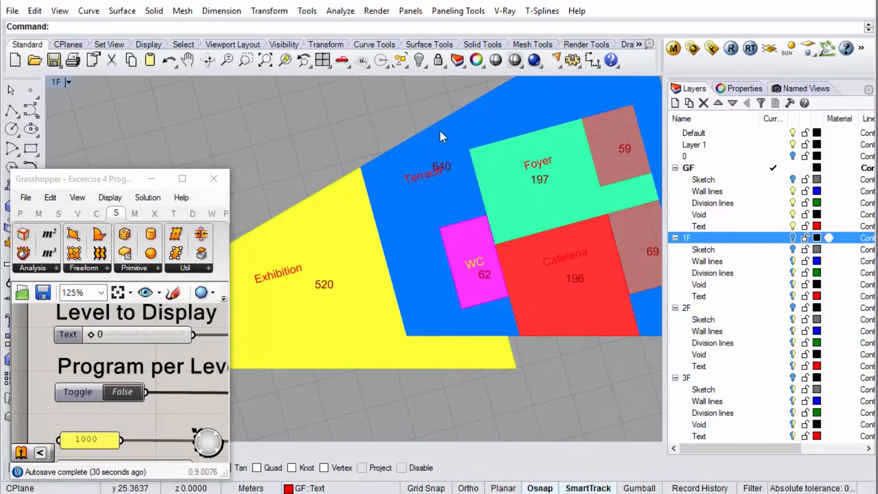
Try deleting the Exhibition text from the large ground-floor area.
scroll(438, 266, up, 2)
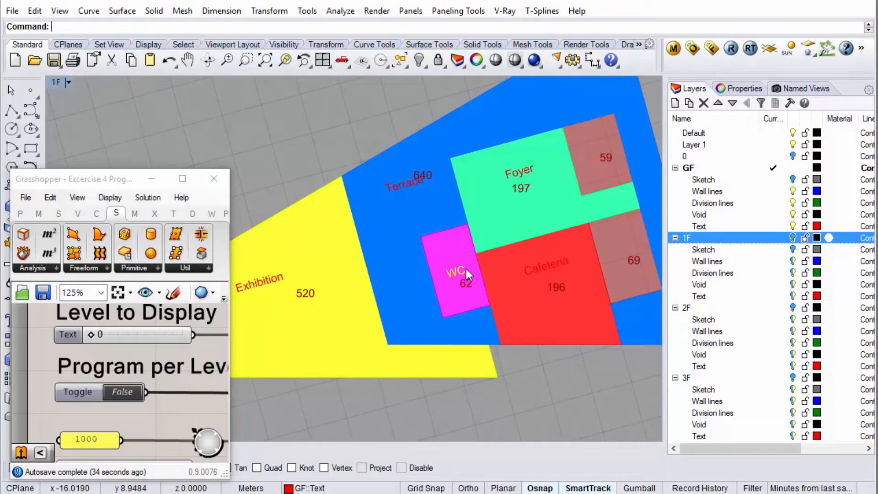
click(270, 280)
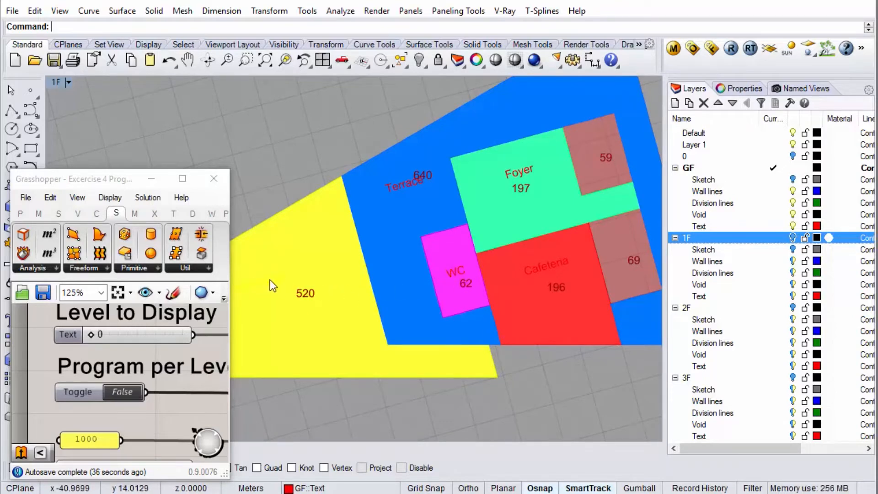
key(Delete)
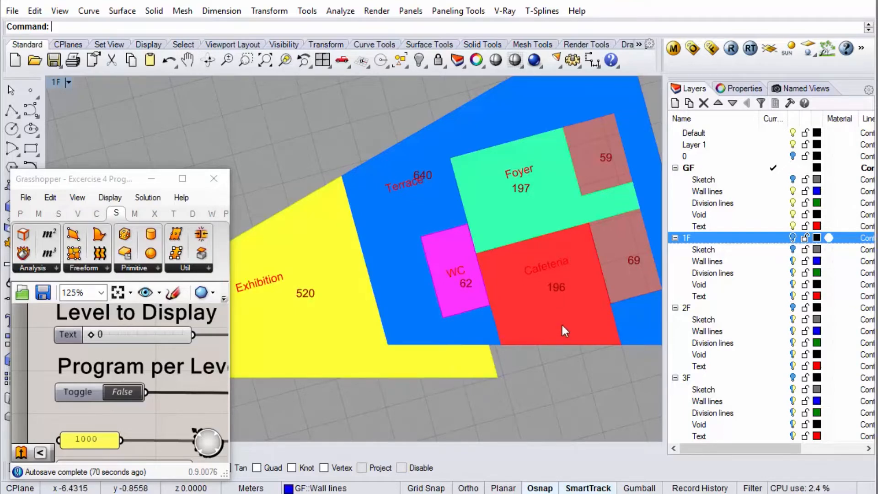
Examine the Grasshopper panels that list the ground-floor programs and their areas.
scroll(561, 323, down, 1)
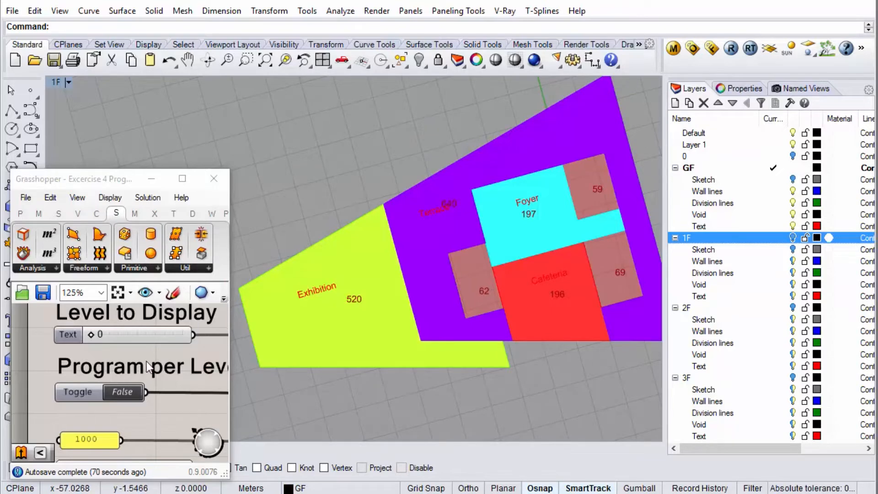
scroll(72, 357, down, 8)
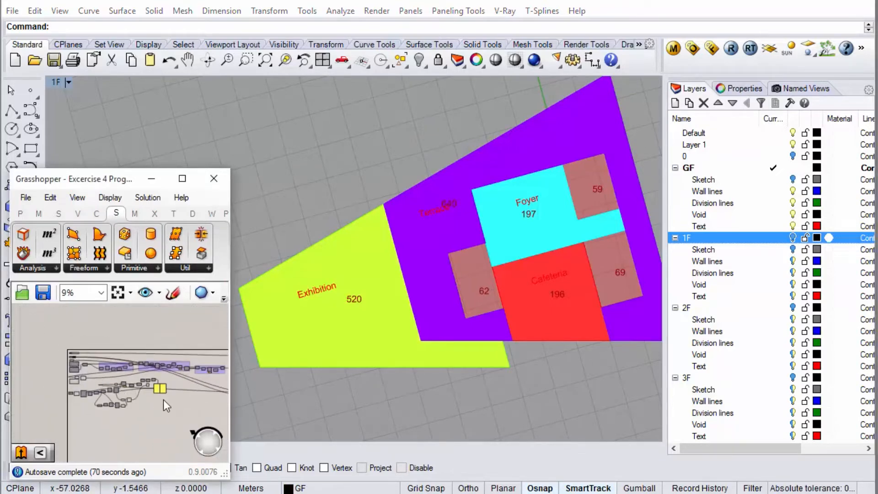
scroll(162, 373, up, 7)
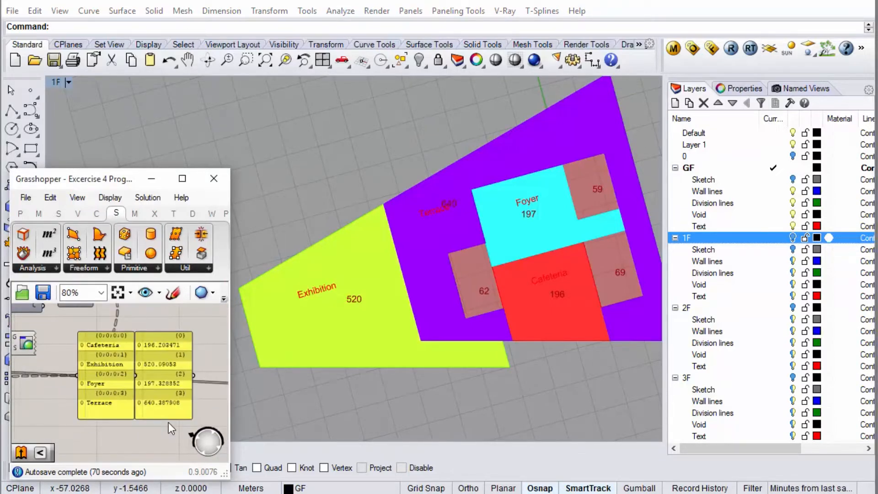
scroll(173, 405, up, 1)
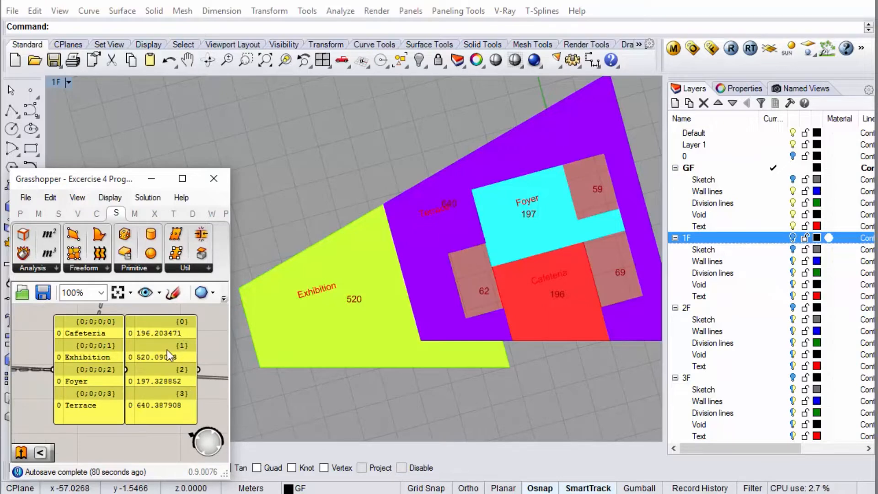
scroll(167, 350, up, 1)
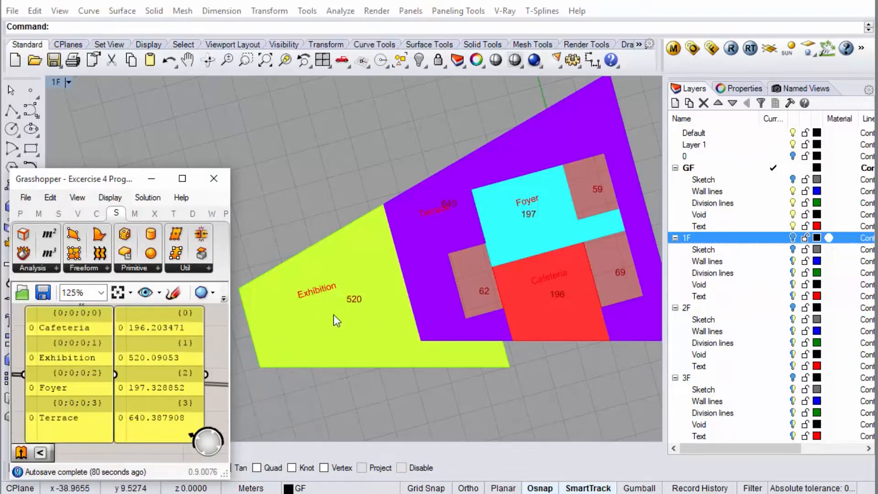
Try dividing the Exhibition area with a straight wall line between its two long edges on the GF Wall lines layer.
click(273, 244)
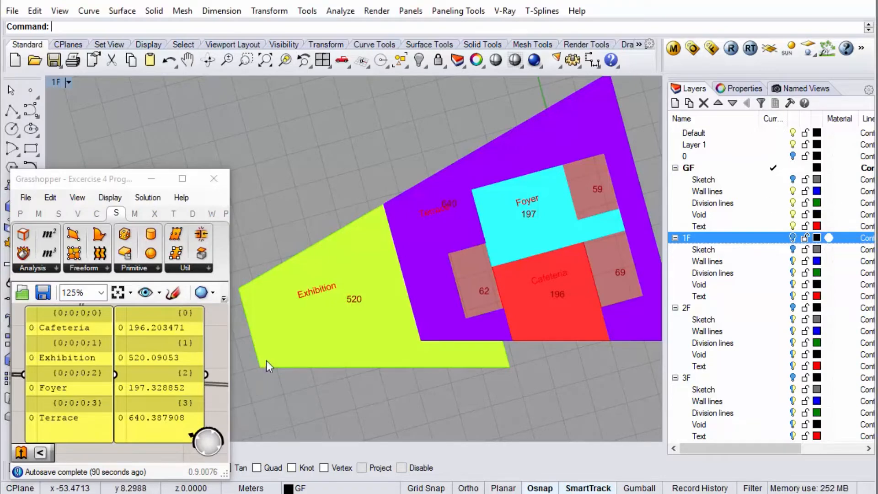
click(11, 111)
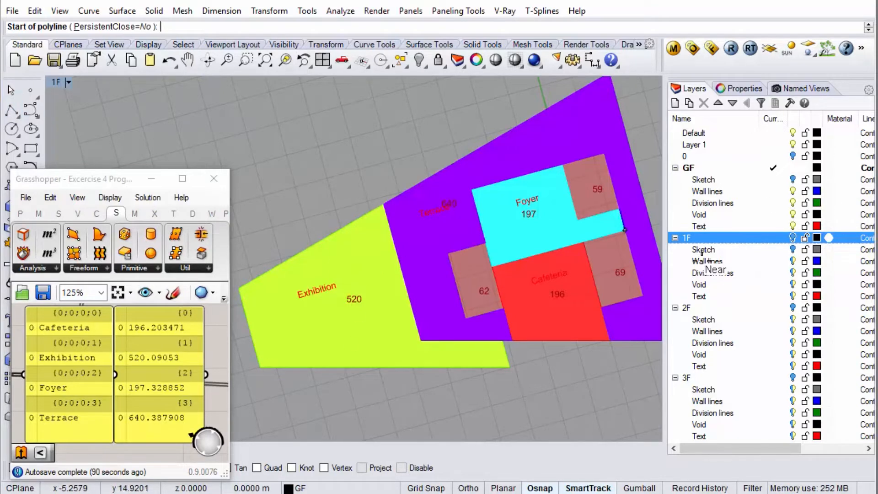
click(774, 191)
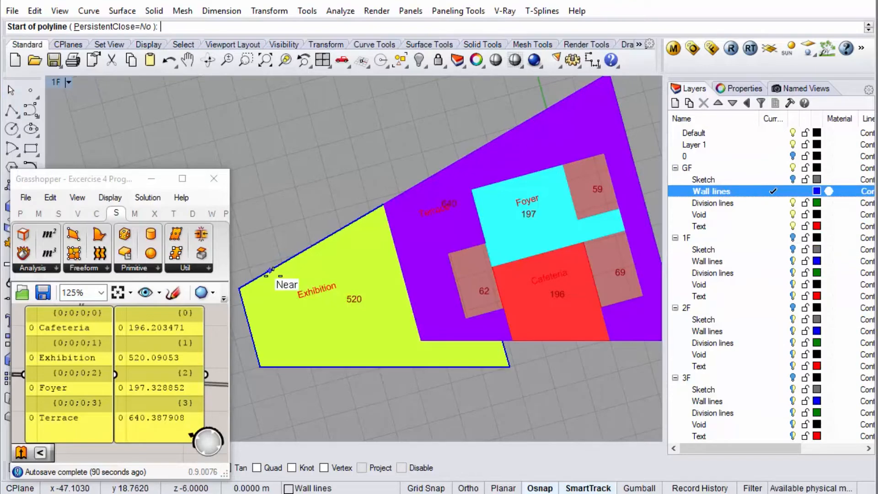
click(291, 259)
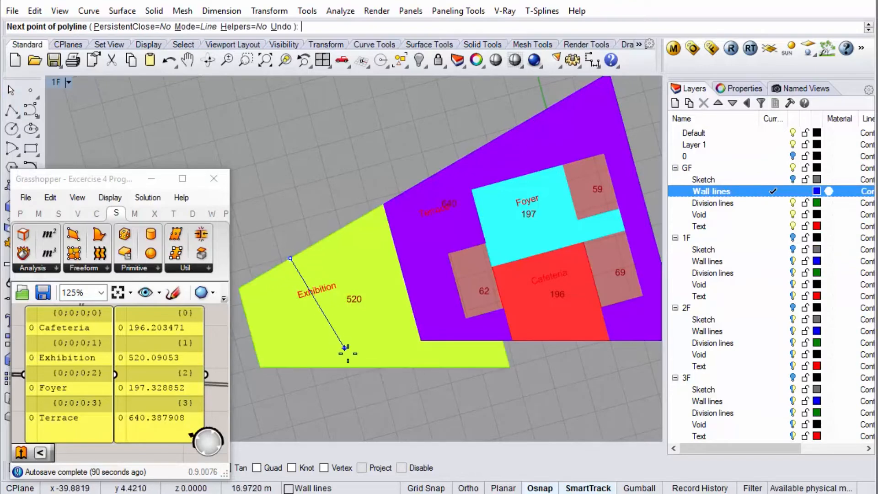
click(321, 367)
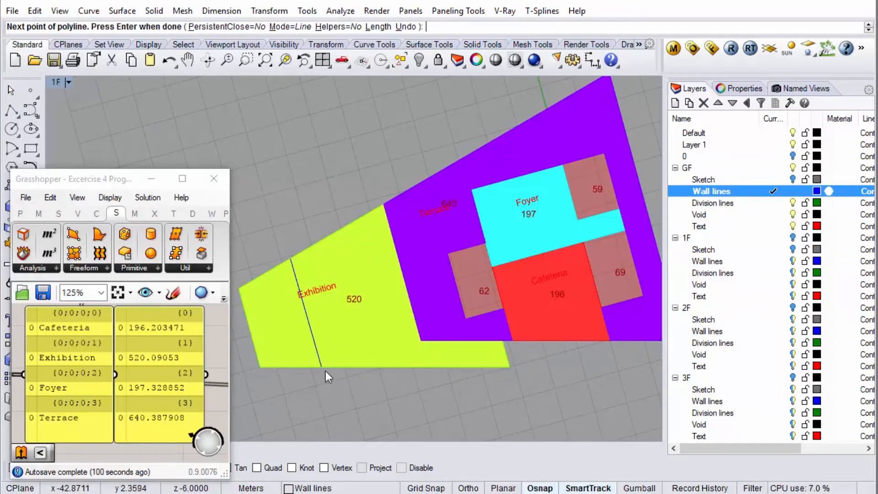
key(Return)
Move the Exhibition text to just above the area value of its surface.
drag(319, 289, 356, 285)
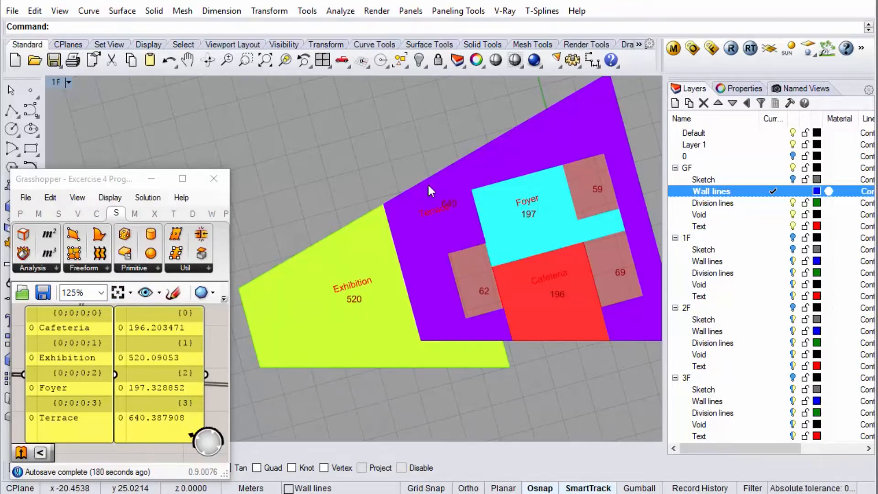
Duplicate the Mass Addition component that sums the program areas and feed the original's partial results into the copy.
drag(230, 178, 328, 176)
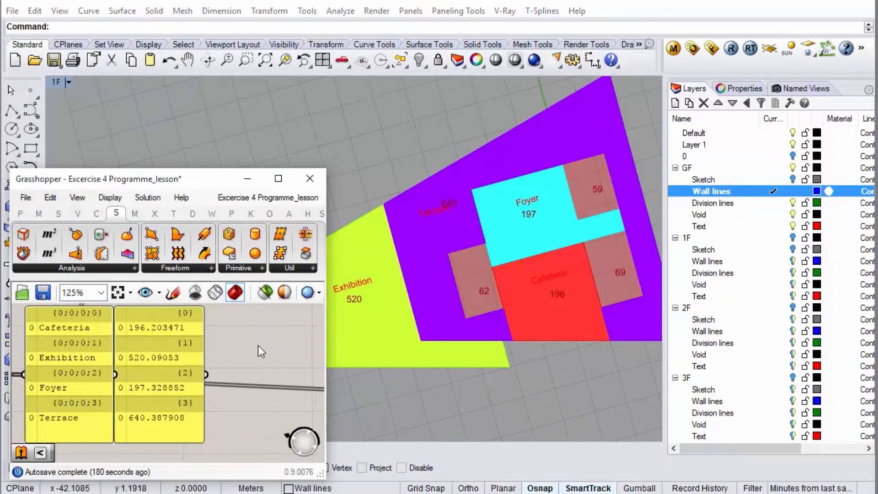
scroll(258, 345, down, 3)
scroll(240, 367, down, 1)
scroll(234, 342, up, 1)
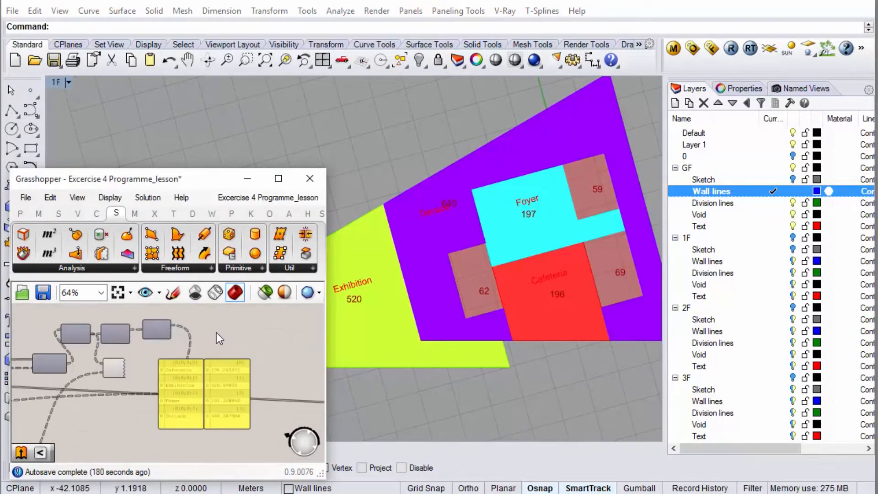
scroll(250, 373, up, 1)
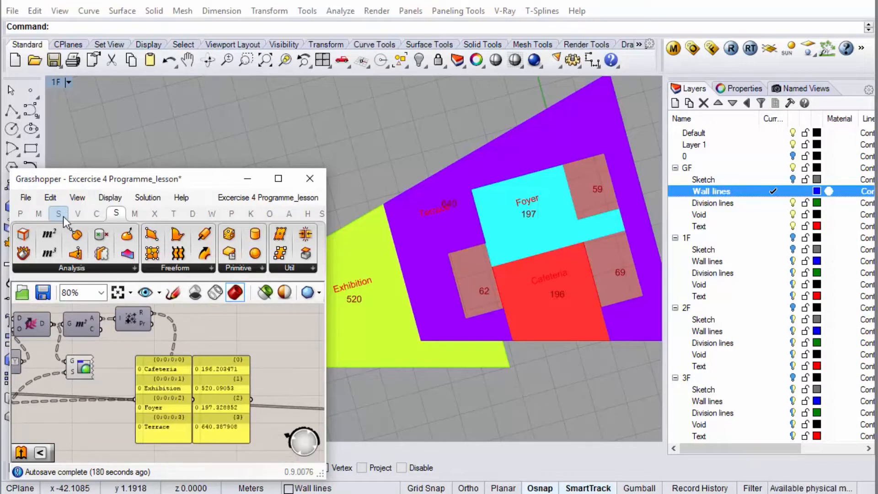
click(39, 214)
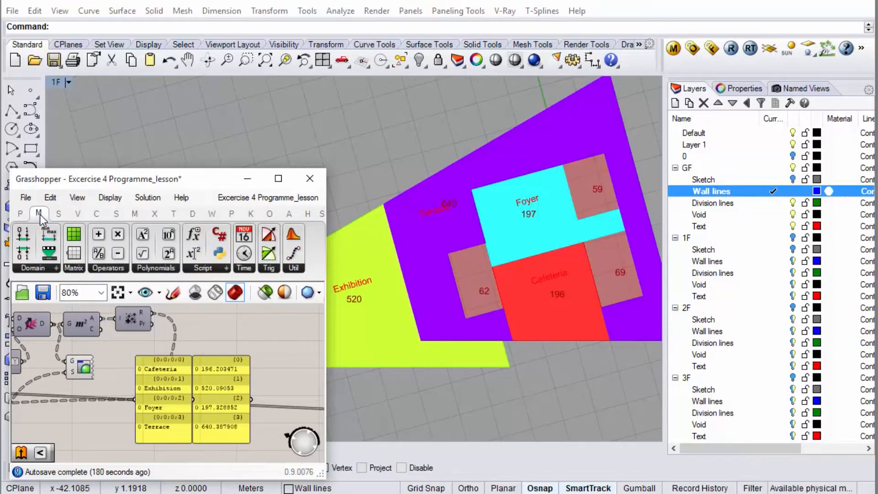
click(129, 312)
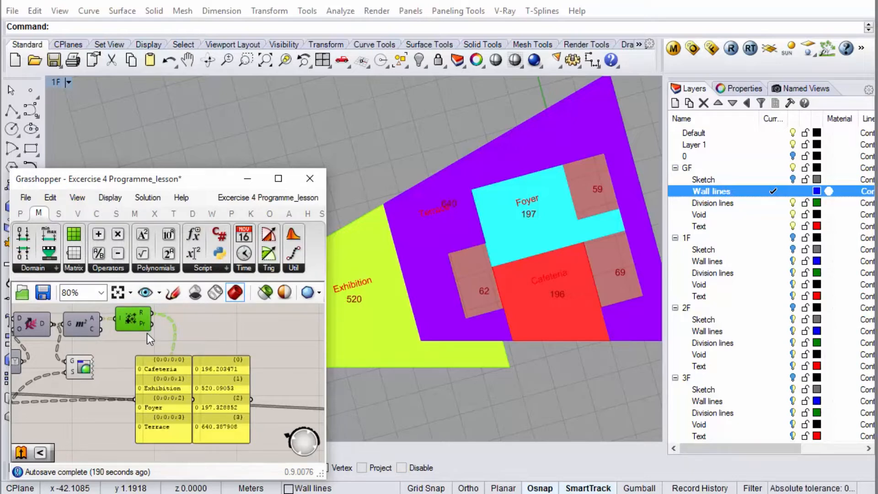
drag(147, 333, 154, 335)
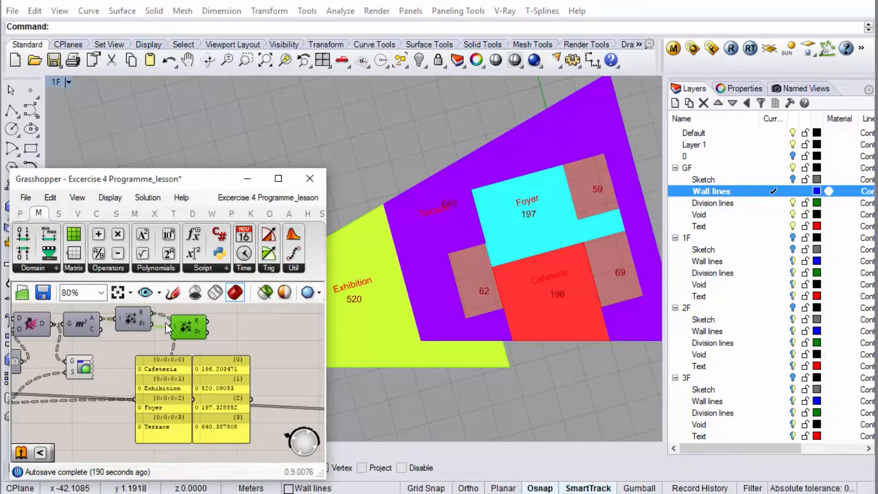
Flatten the input of the copied Mass Addition component so it adds up all program areas into one total.
scroll(166, 323, up, 2)
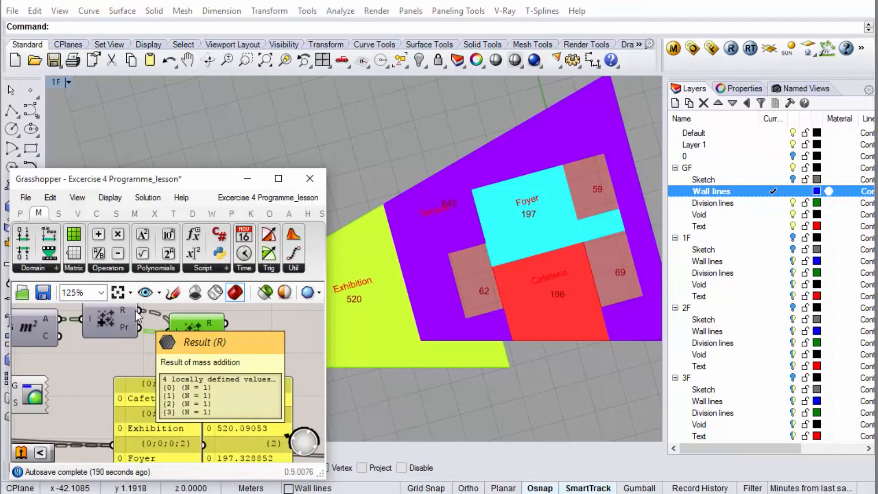
right_click(175, 331)
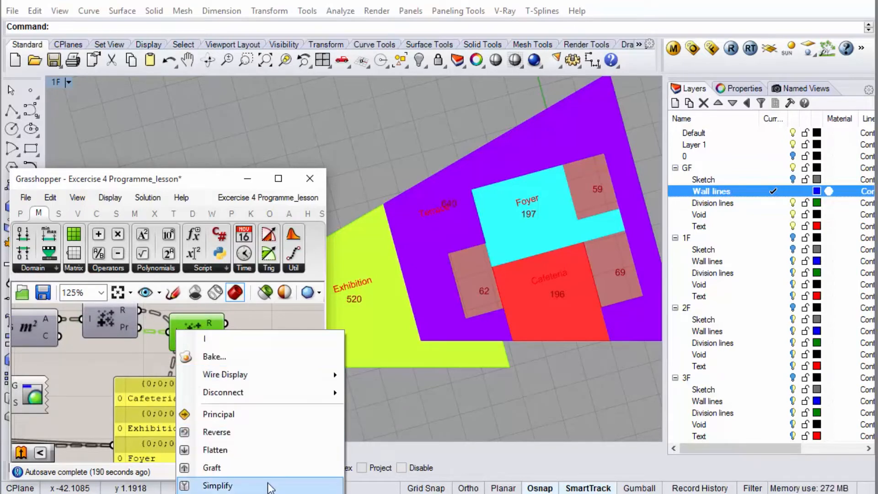
click(248, 451)
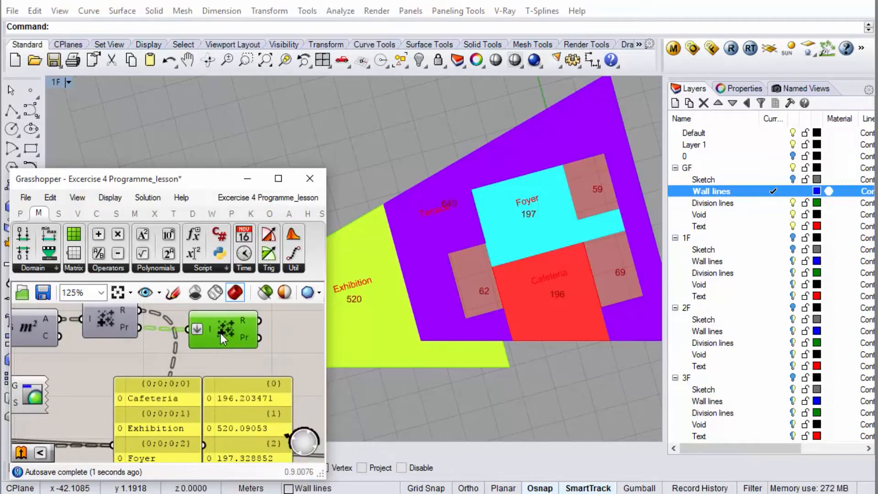
scroll(204, 344, down, 2)
drag(212, 333, 229, 337)
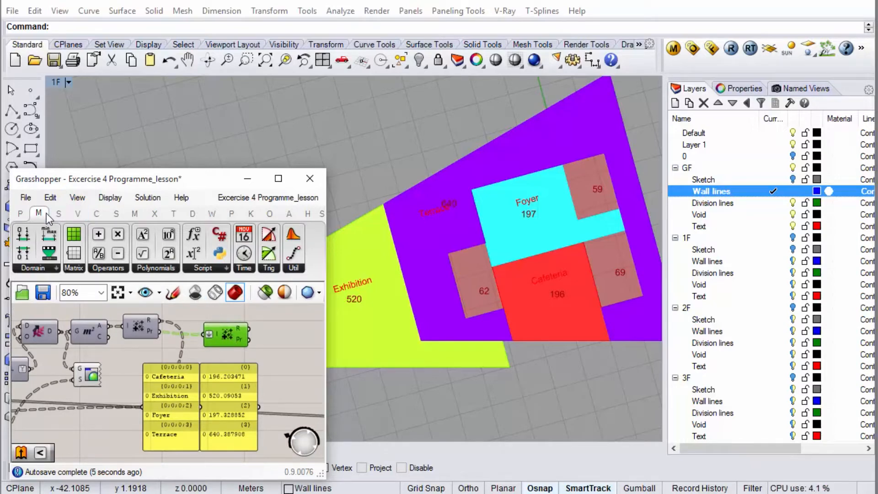
Add a Division component that divides each program's summed area (A) by the total area from the second Mass Addition (B).
drag(326, 195, 596, 194)
drag(413, 169, 438, 78)
scroll(253, 233, down, 1)
scroll(227, 249, up, 3)
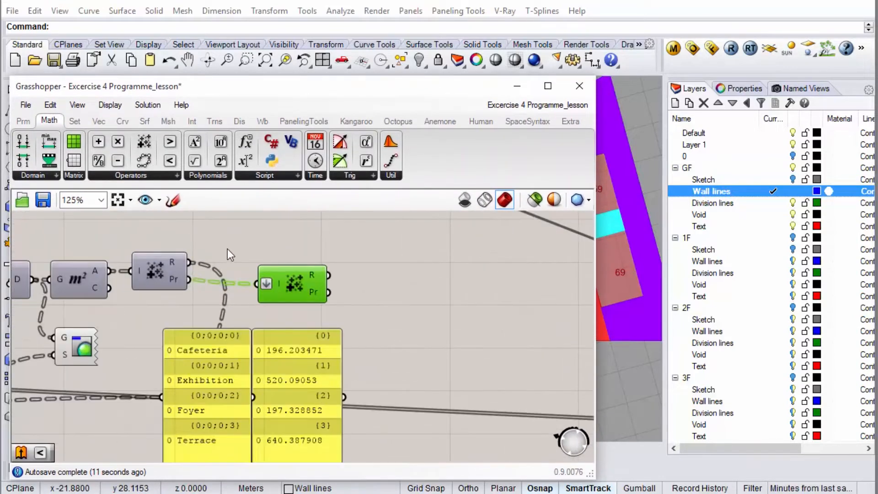
scroll(176, 212, down, 1)
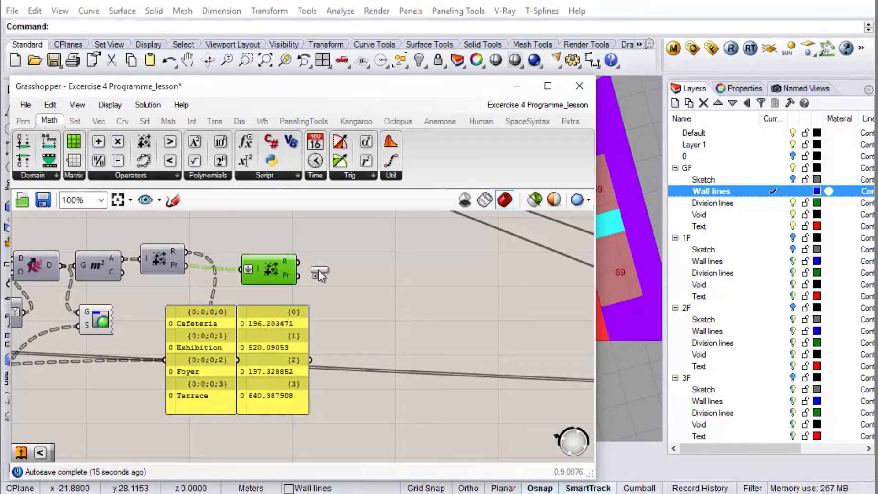
drag(306, 270, 357, 270)
drag(186, 252, 275, 254)
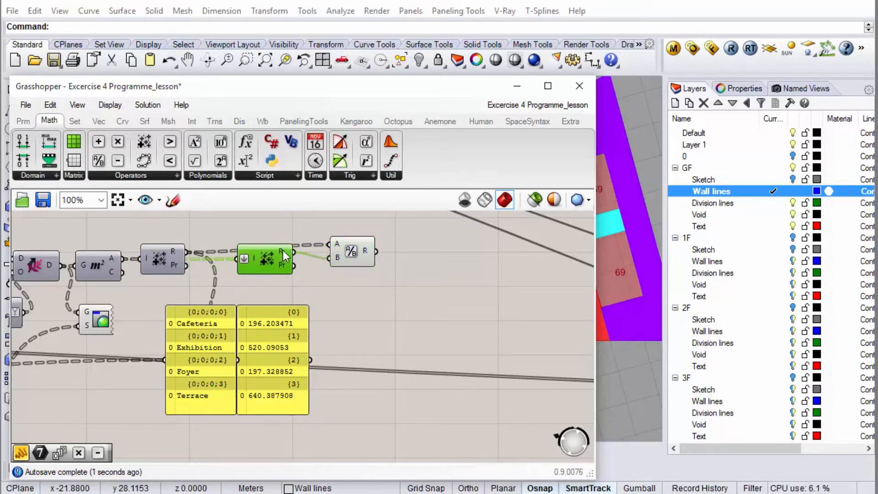
drag(352, 256, 329, 253)
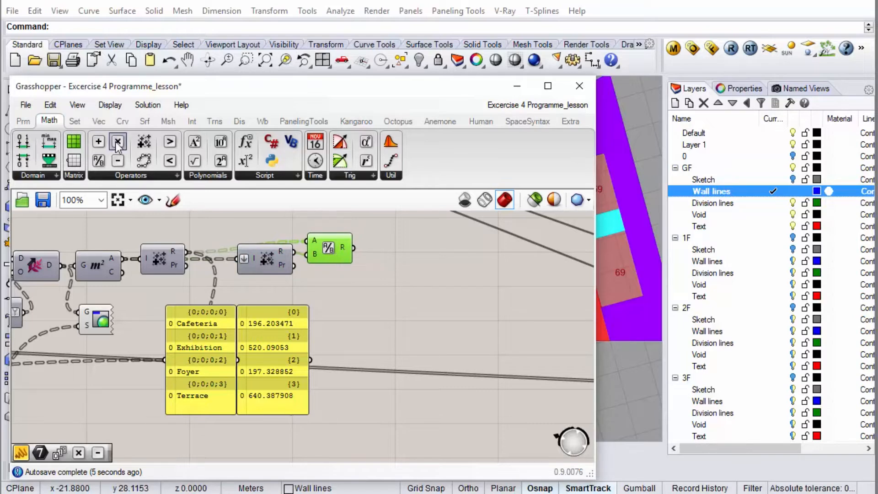
Add a Multiplication component after the Division and set its B input to 100 to get percentages.
drag(369, 245, 383, 259)
click(390, 259)
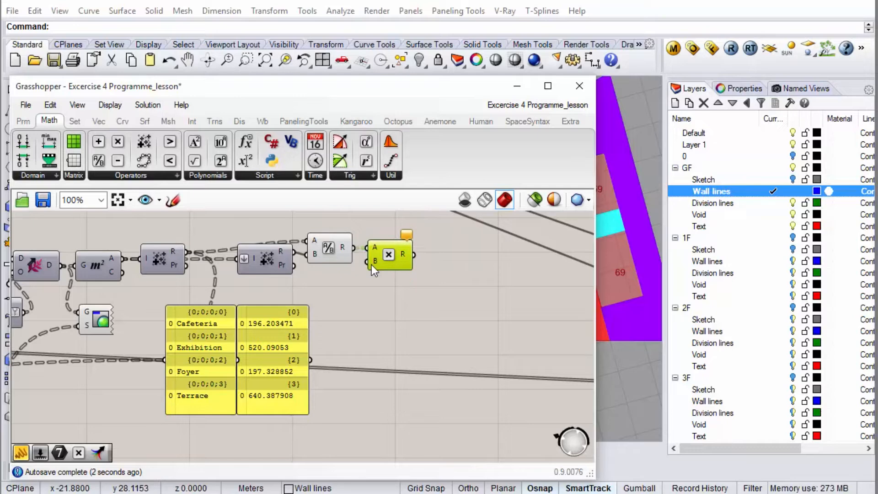
right_drag(380, 263, 377, 262)
right_click(369, 259)
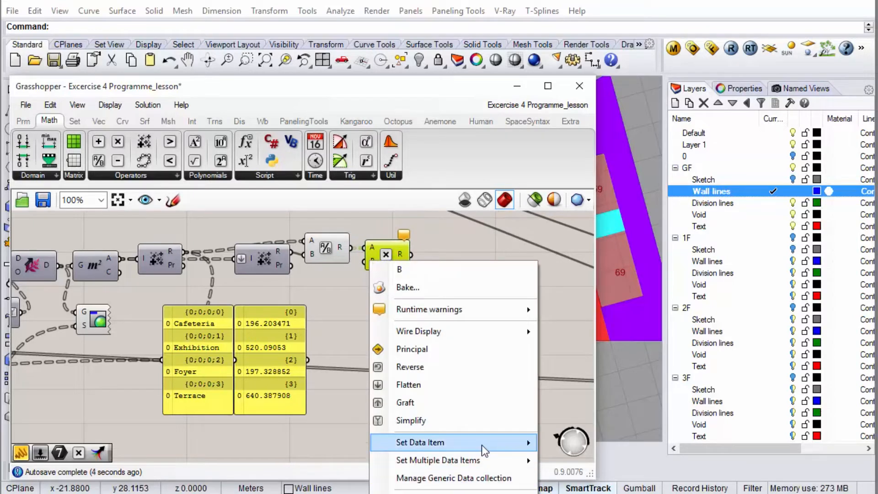
mouse_move(498, 443)
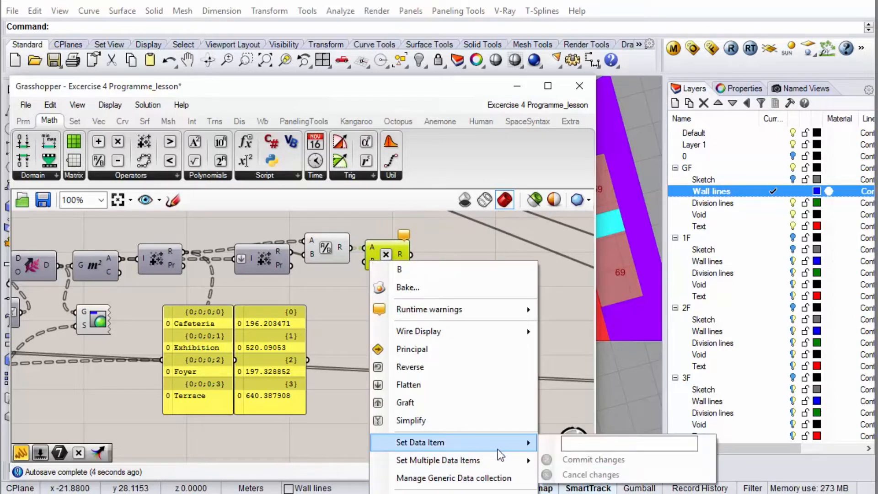
click(571, 442)
text(100)
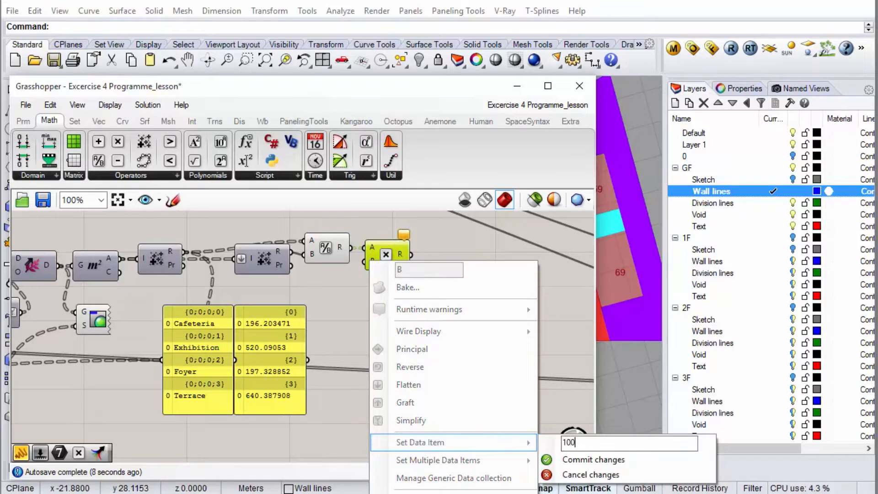
click(568, 456)
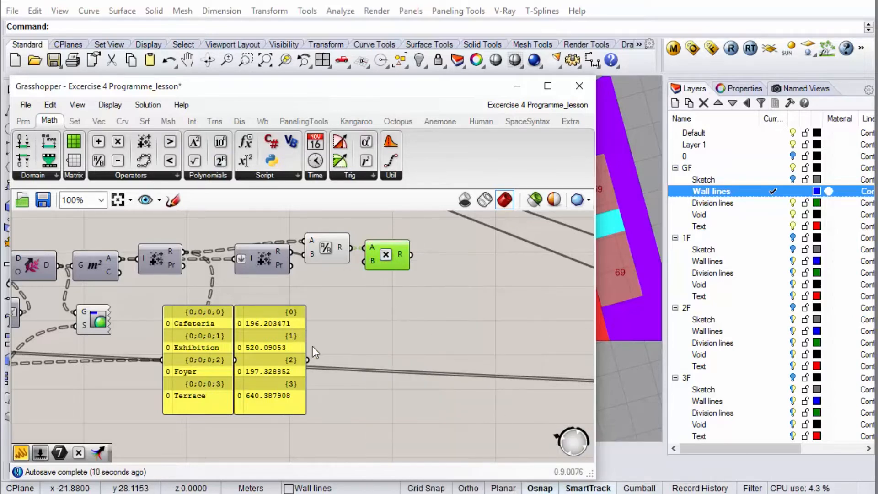
Duplicate the area values panel beside the original and feed the Multiplication result into the copy.
click(259, 337)
alt+drag(258, 339, 372, 336)
drag(410, 255, 334, 350)
Narrow the Grasshopper window and examine the program name, area and percentage panels side by side.
scroll(361, 363, up, 1)
drag(595, 257, 396, 257)
scroll(191, 330, down, 2)
scroll(318, 374, up, 2)
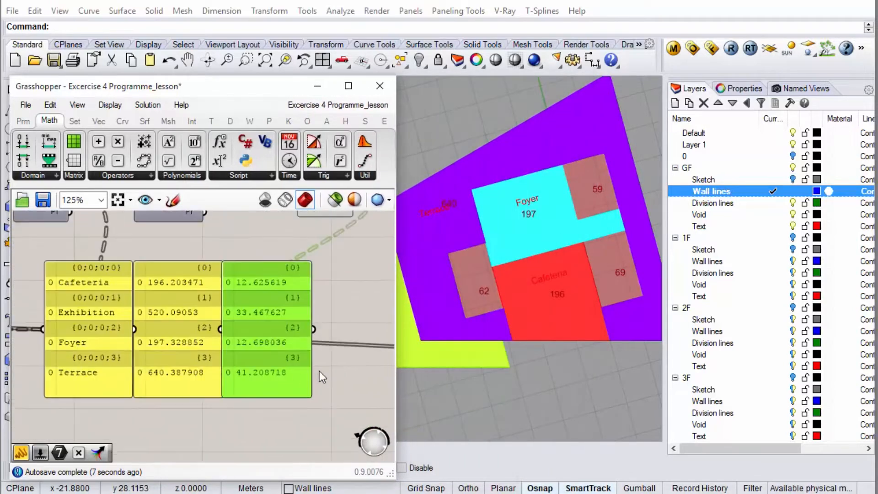
scroll(216, 309, up, 1)
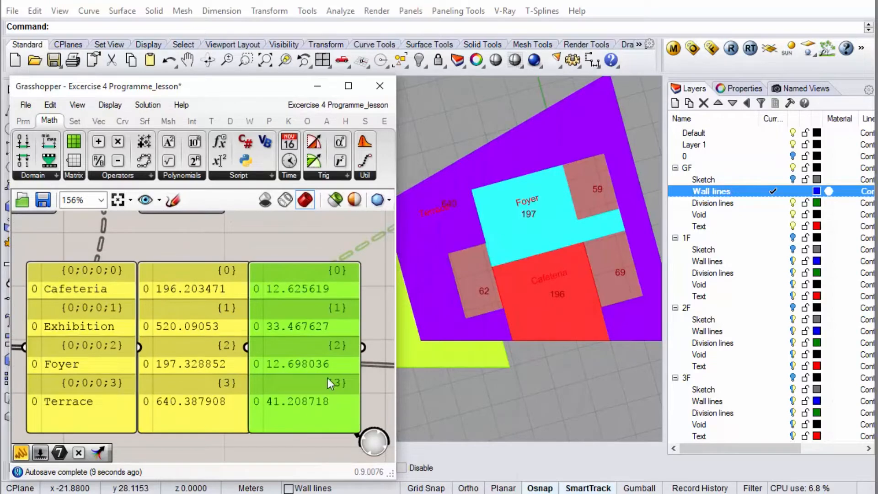
drag(396, 264, 375, 264)
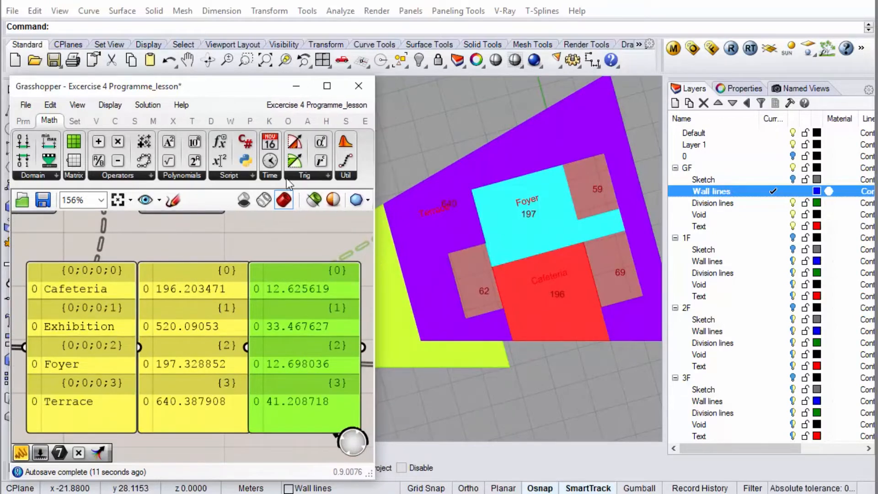
drag(224, 78, 218, 100)
scroll(164, 288, down, 2)
scroll(253, 338, up, 2)
right_drag(235, 322, 277, 326)
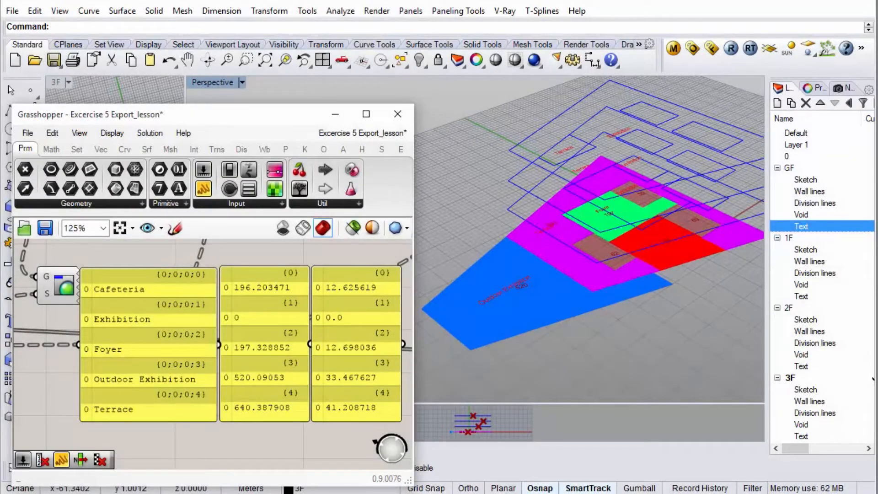
right_drag(347, 439, 322, 436)
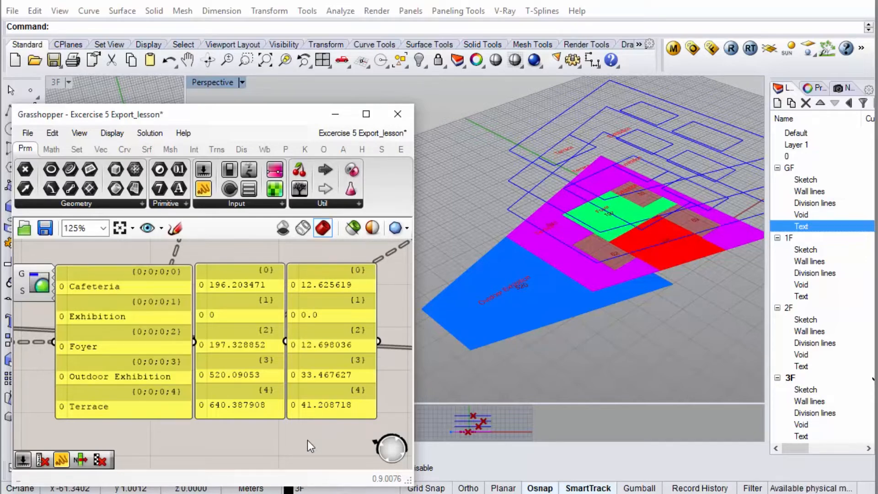
Add an ExcelWrite component on the canvas beside the program name, area and percentage panels.
scroll(205, 382, down, 2)
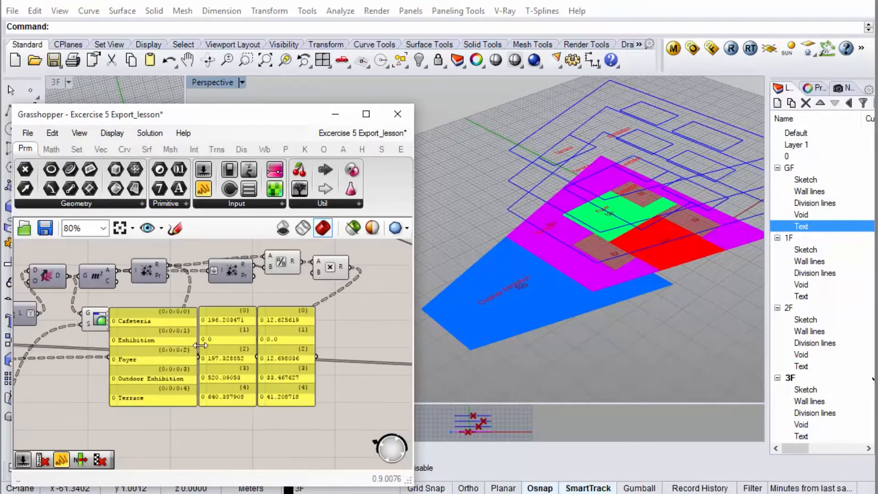
scroll(317, 364, up, 1)
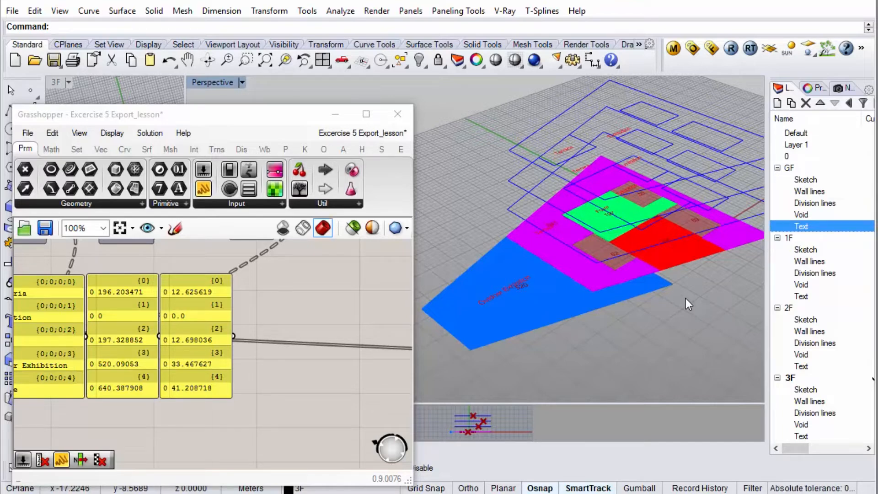
right_drag(257, 272, 318, 282)
scroll(318, 282, down, 3)
scroll(265, 271, up, 3)
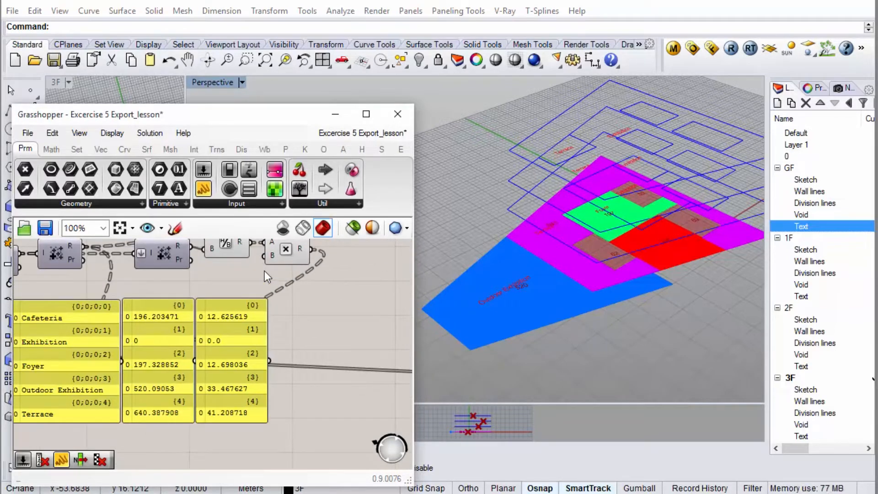
click(398, 147)
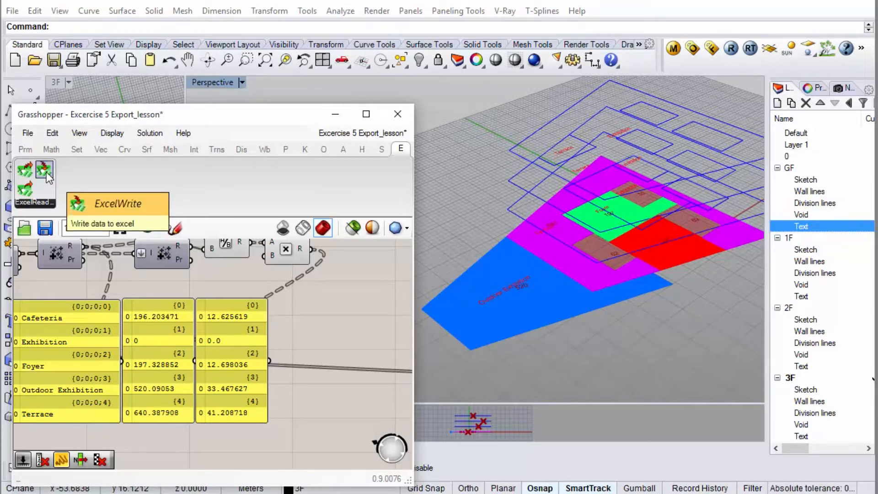
drag(46, 173, 317, 304)
scroll(50, 275, down, 2)
scroll(285, 295, up, 2)
scroll(233, 306, down, 1)
scroll(219, 282, down, 3)
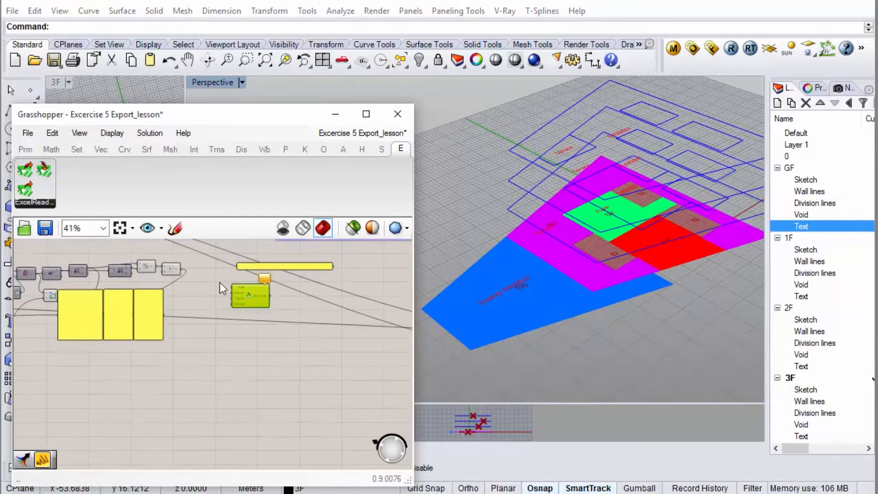
scroll(278, 276, up, 3)
scroll(366, 255, up, 2)
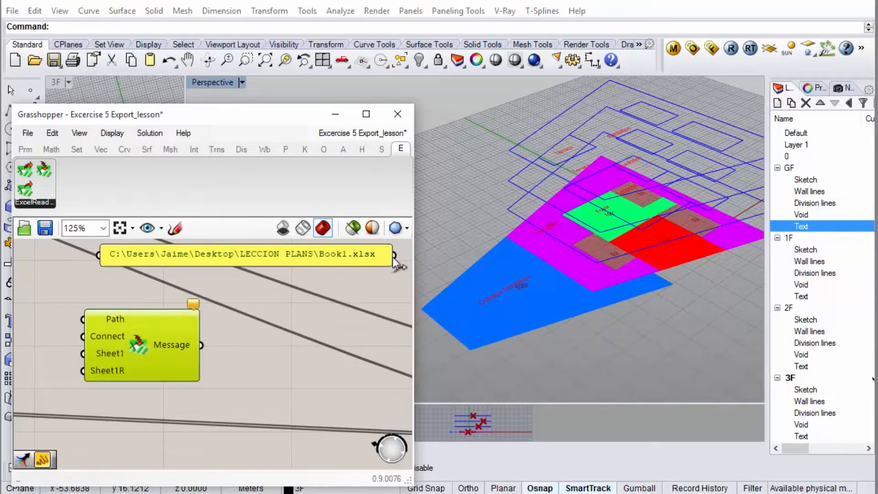
Enlarge the Grasshopper window in width and height so the ExcelWrite component and the Book1.xlsx path panel fit together.
scroll(343, 242, up, 2)
right_drag(320, 305, 349, 314)
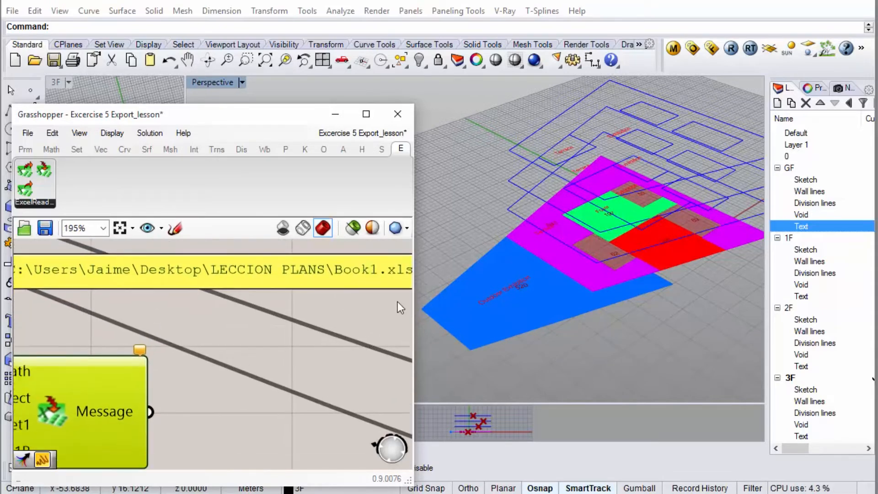
drag(415, 299, 731, 299)
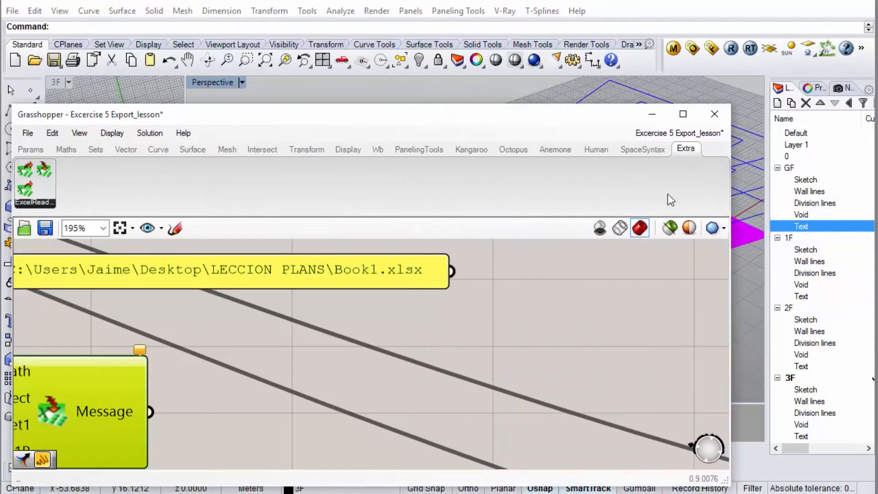
drag(606, 105, 606, 1)
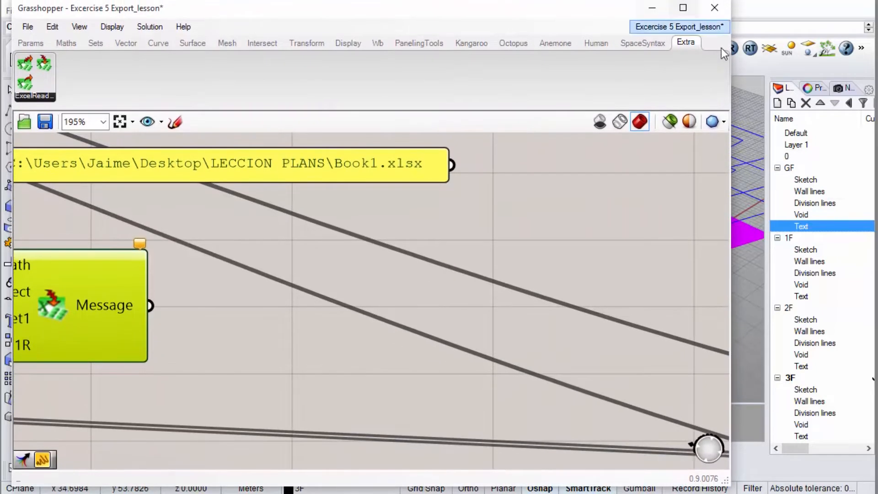
drag(731, 70, 798, 70)
scroll(597, 213, down, 4)
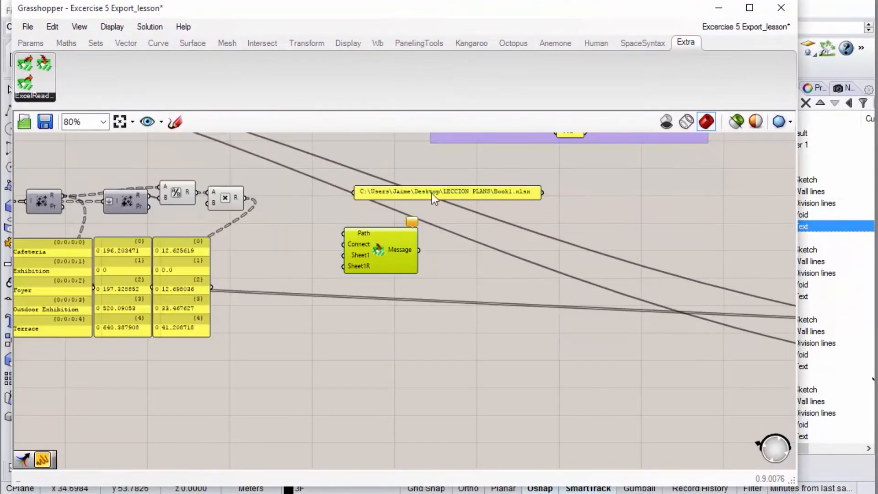
Place the Book1.xlsx file path panel before the ExcelWrite component and wire it into the Path input.
scroll(432, 193, up, 3)
drag(378, 261, 443, 262)
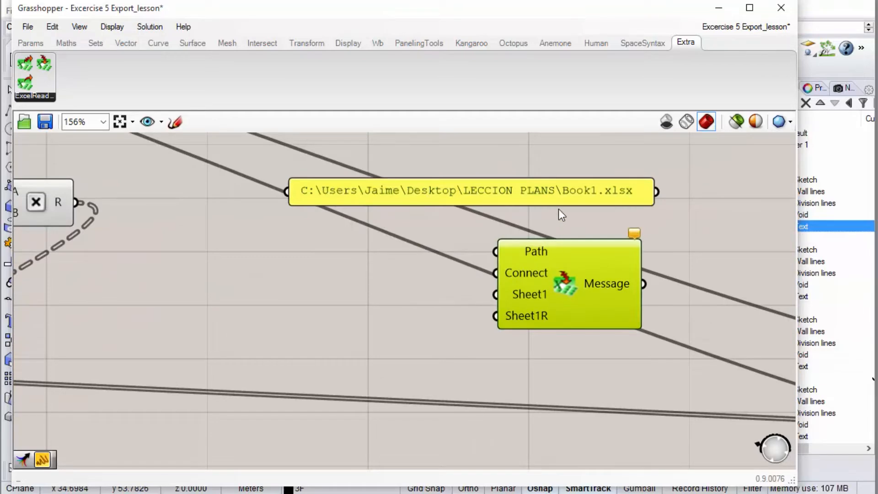
drag(567, 197, 341, 258)
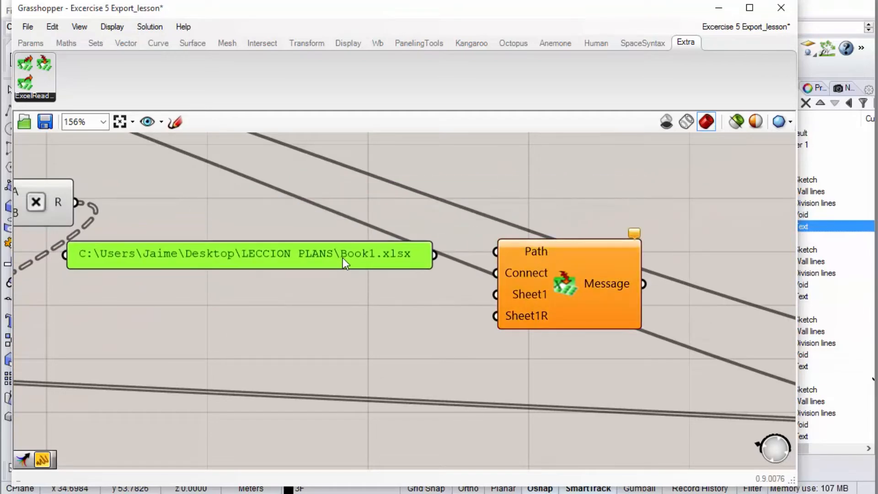
drag(440, 257, 499, 255)
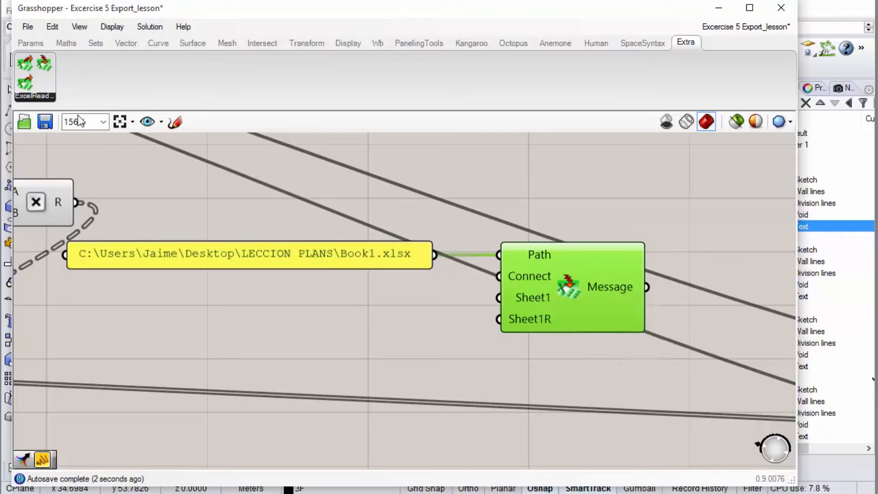
Add a Boolean Toggle set to False below the file path panel and wire it into ExcelWrite's Connect input.
click(29, 44)
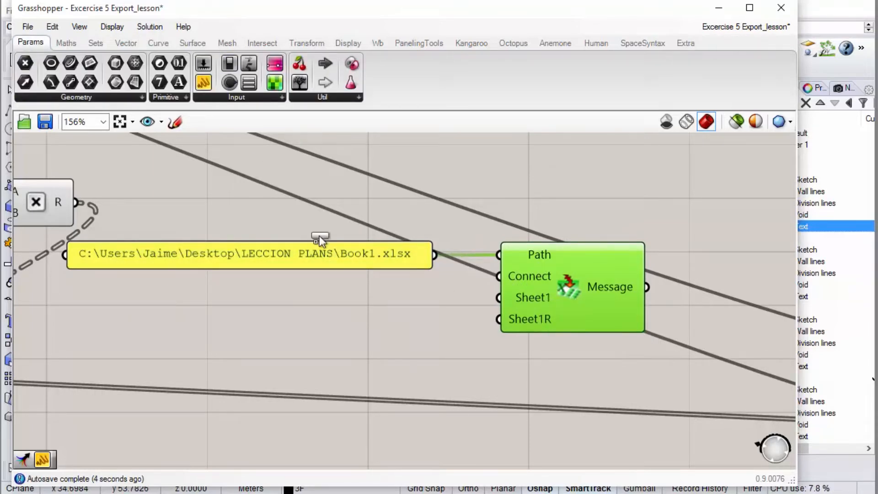
drag(301, 212, 317, 297)
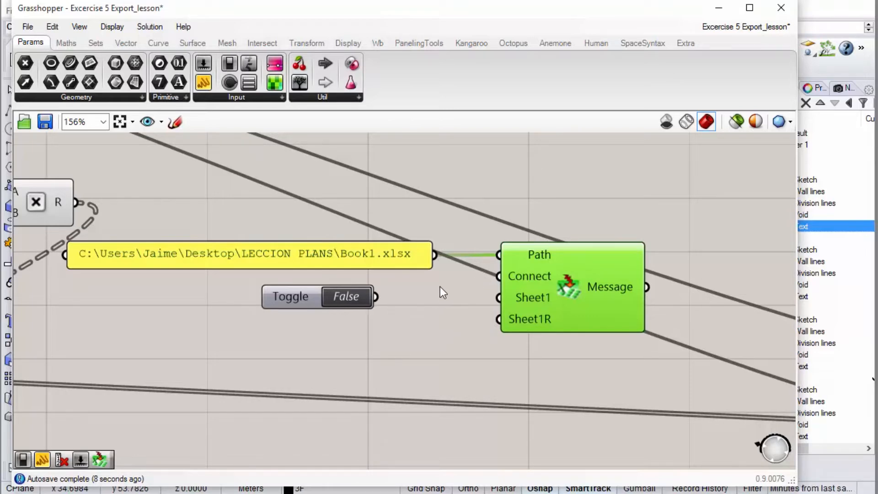
drag(375, 297, 492, 276)
drag(296, 304, 353, 287)
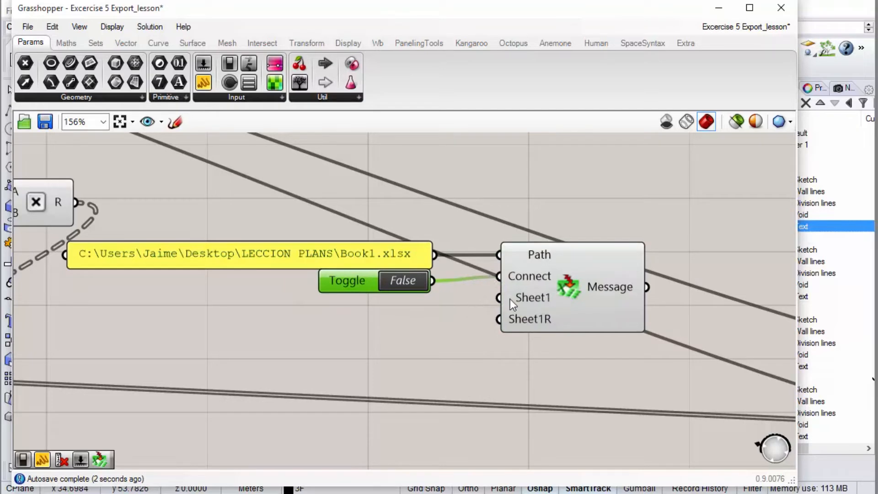
Move the ExcelWrite component together with its path panel and toggle farther from the value panels to make room.
mouse_move(515, 301)
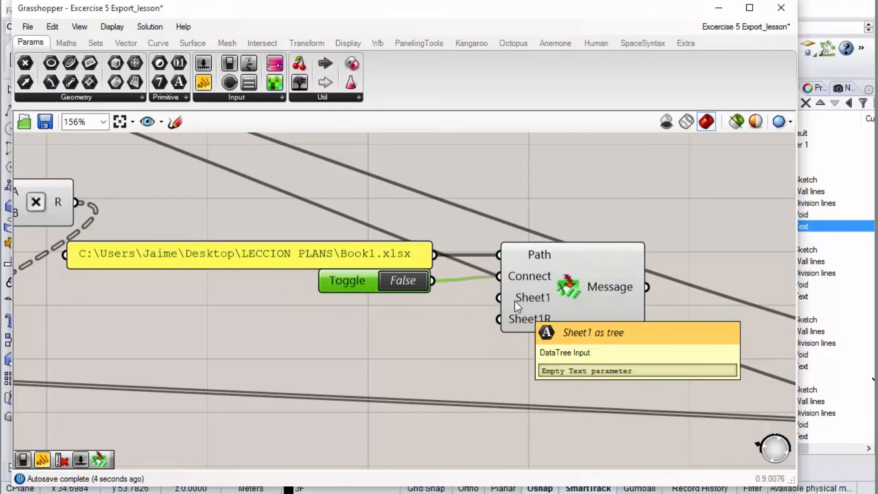
scroll(515, 301, down, 4)
click(526, 290)
drag(524, 289, 525, 287)
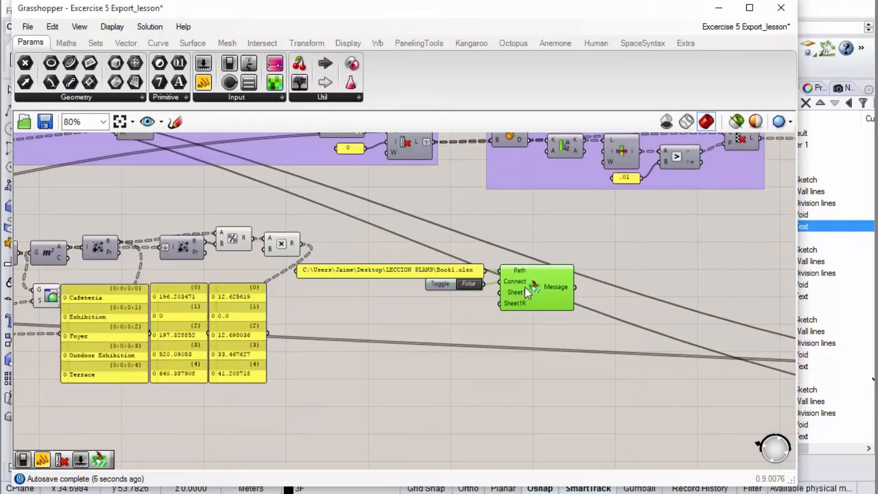
drag(540, 256, 449, 316)
drag(518, 281, 603, 269)
scroll(479, 284, down, 2)
scroll(420, 296, up, 4)
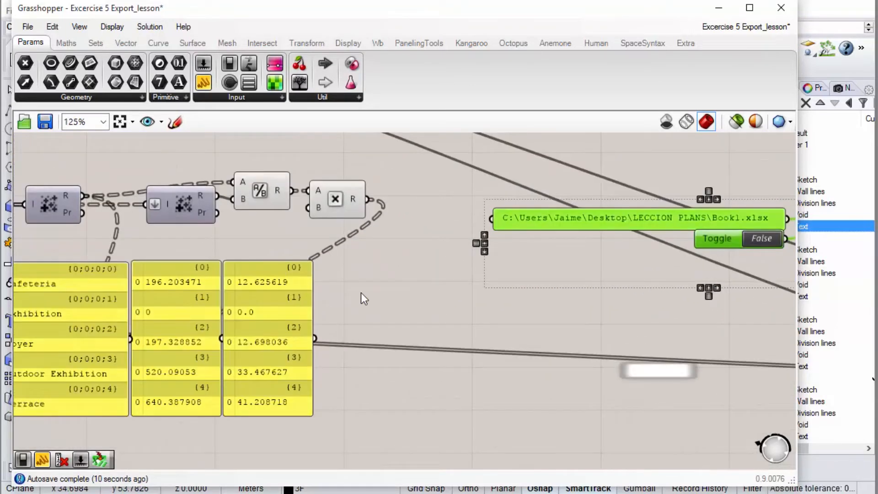
scroll(361, 293, down, 1)
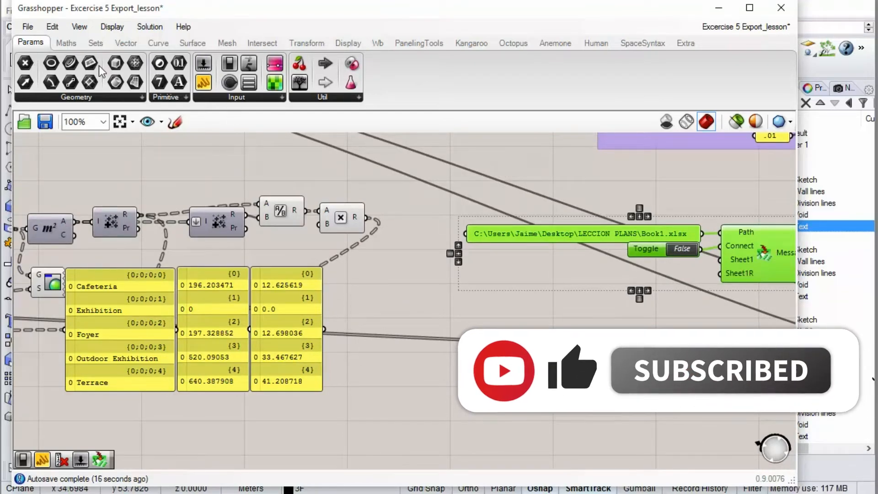
Add a Merge component between the percentage panel and the ExcelWrite group.
click(94, 43)
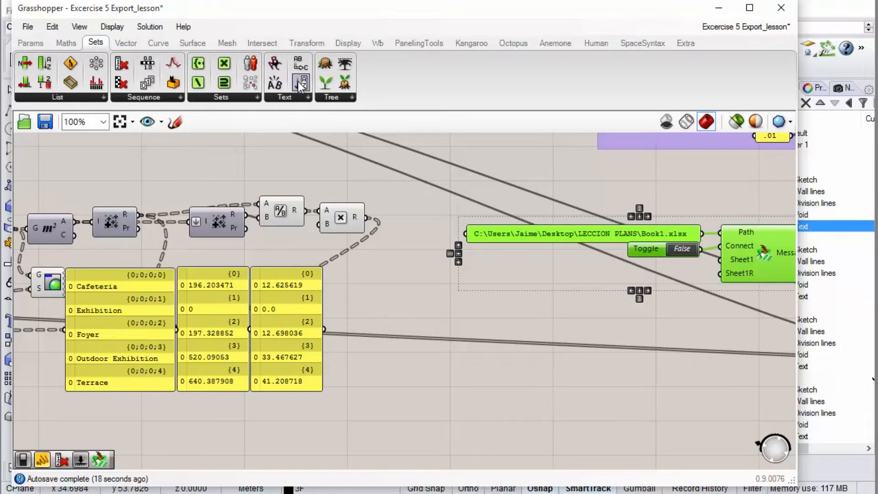
click(329, 97)
drag(421, 212, 416, 306)
click(357, 305)
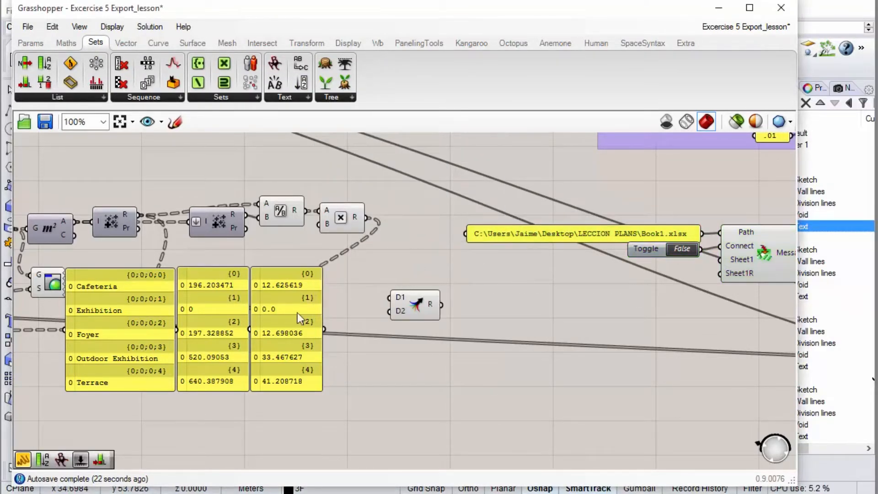
Wire the program name, area and percentage panels into the Merge inputs D1, D2 and D3 respectively, spacing the panels to reach their outputs.
scroll(150, 320, up, 1)
click(151, 330)
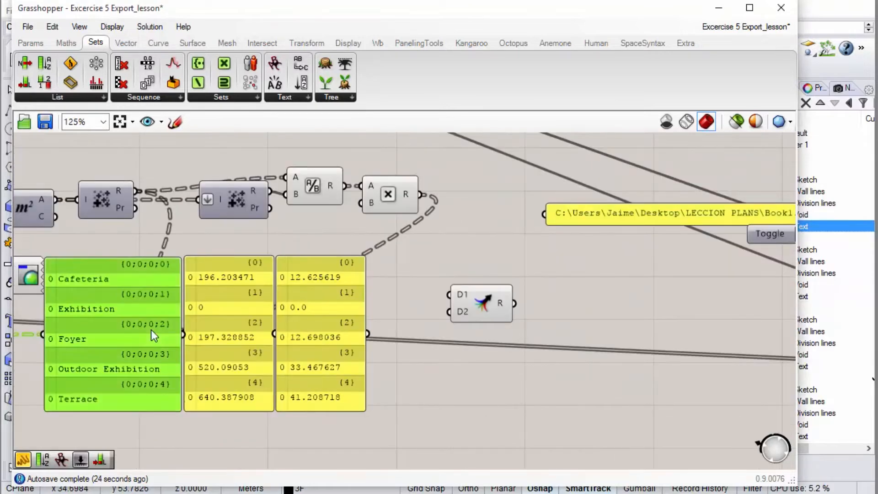
drag(149, 331, 145, 331)
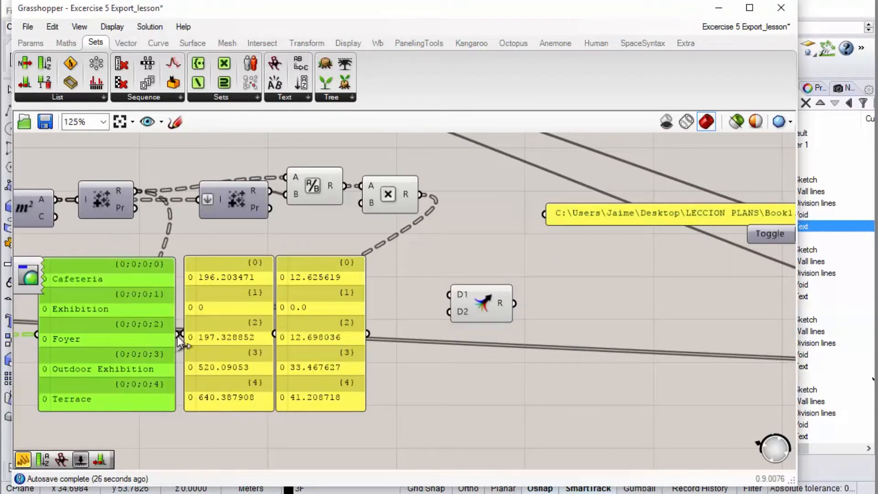
drag(274, 334, 451, 295)
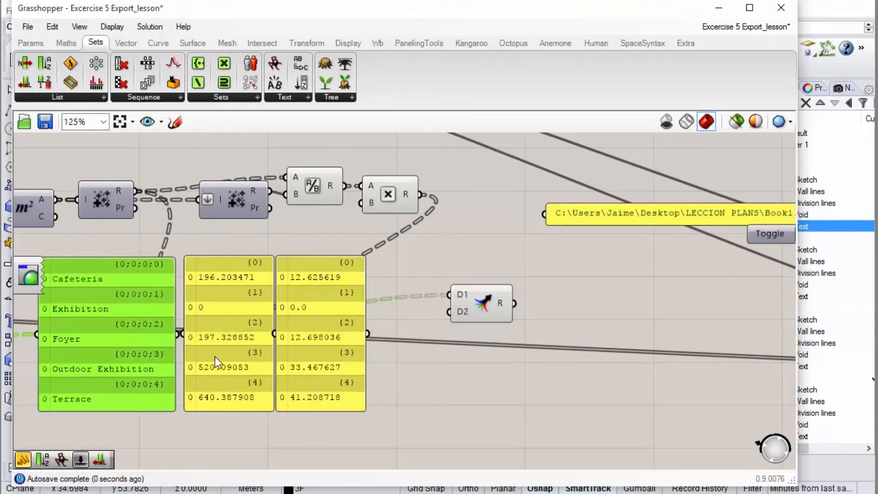
click(229, 350)
drag(229, 351, 222, 351)
drag(269, 333, 347, 337)
drag(269, 334, 449, 311)
drag(381, 332, 449, 320)
drag(333, 342, 312, 341)
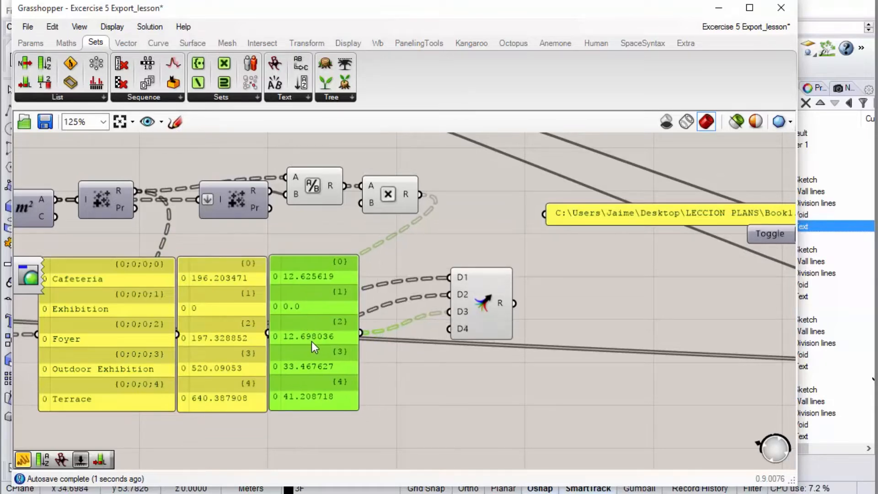
Flatten the Merge inputs D1, D2 and D3, and move the Merge component closer to the panels.
right_click(463, 278)
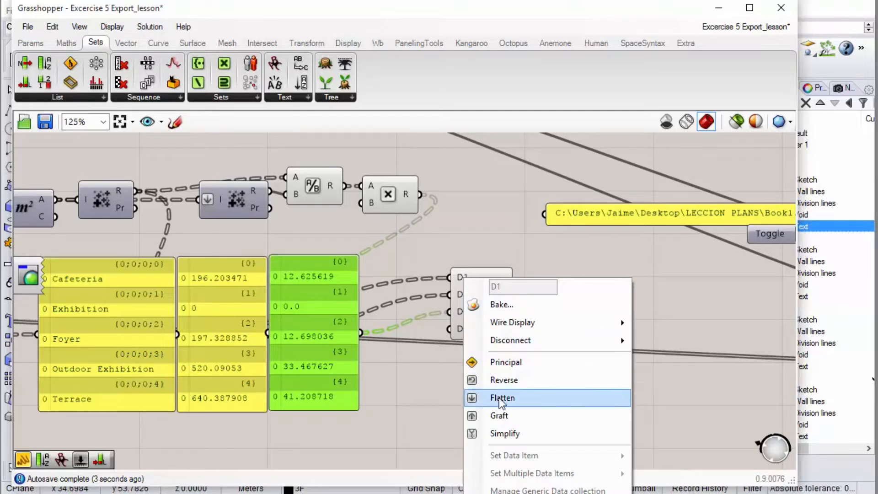
click(498, 397)
right_click(463, 297)
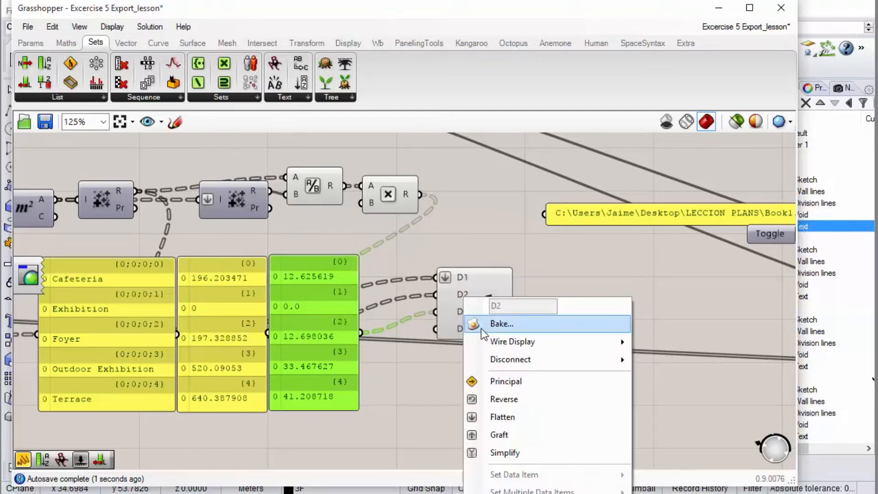
click(500, 419)
right_click(452, 310)
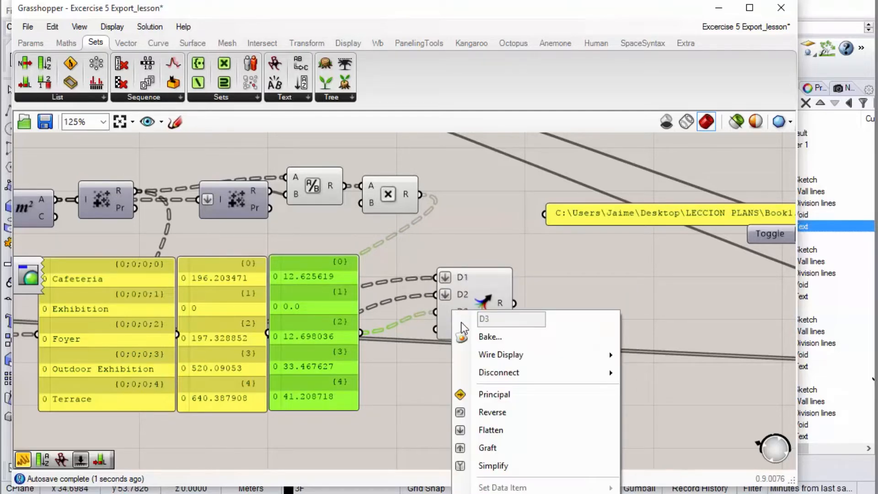
click(491, 430)
drag(498, 306, 488, 309)
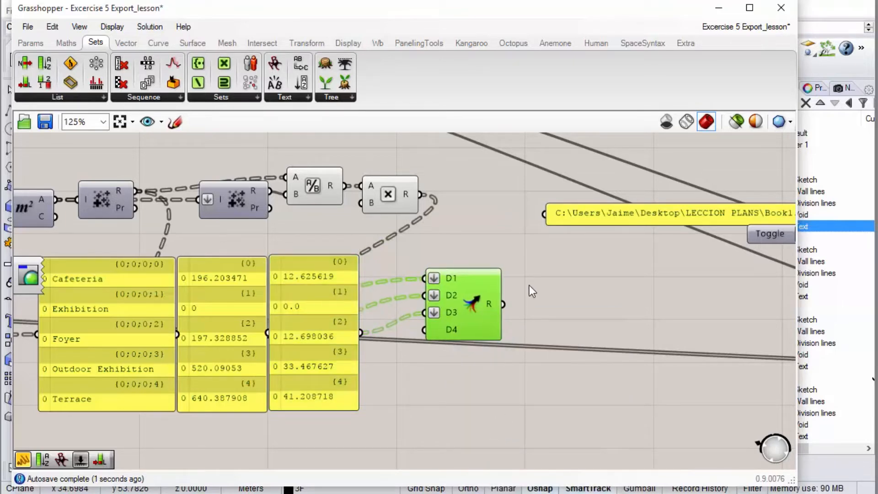
mouse_move(492, 305)
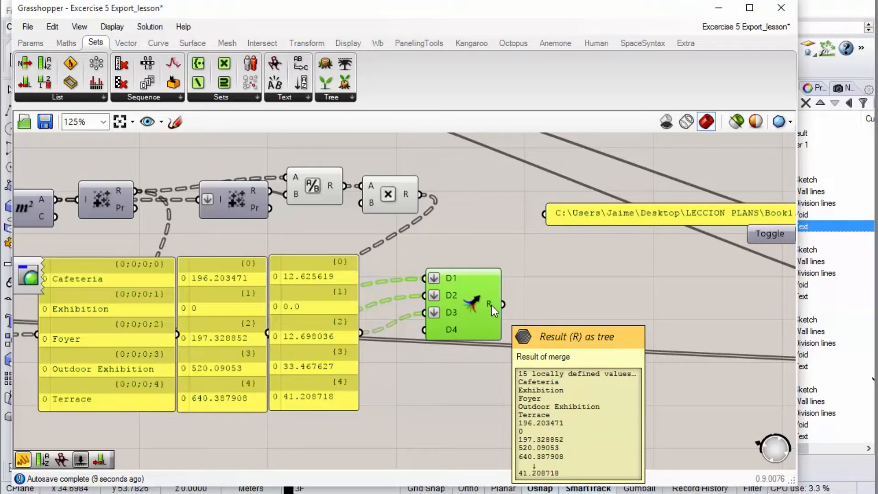
drag(486, 306, 471, 309)
scroll(484, 234, down, 2)
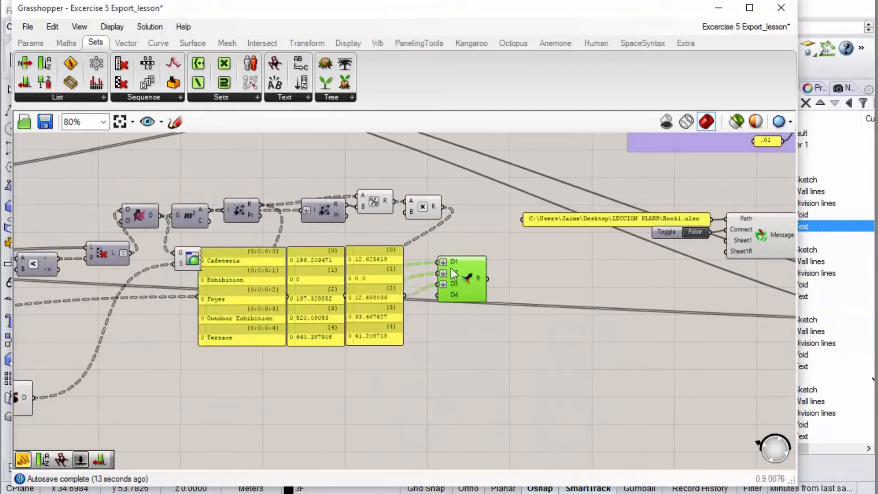
scroll(464, 259, up, 1)
click(53, 97)
drag(66, 135, 177, 314)
drag(263, 429, 266, 426)
click(270, 427)
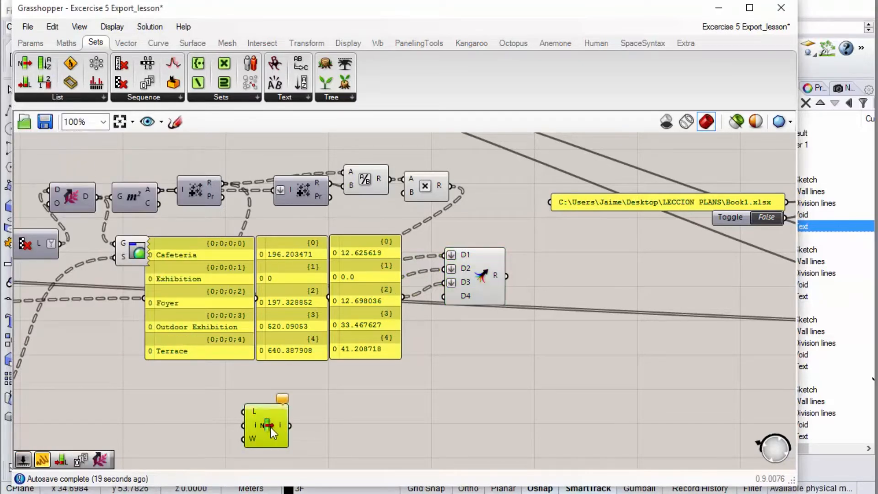
key(Delete)
Add a List Length component below the panels, feed it the program name panel and flatten its L input.
drag(24, 82, 302, 411)
drag(207, 309, 199, 308)
drag(250, 298, 293, 417)
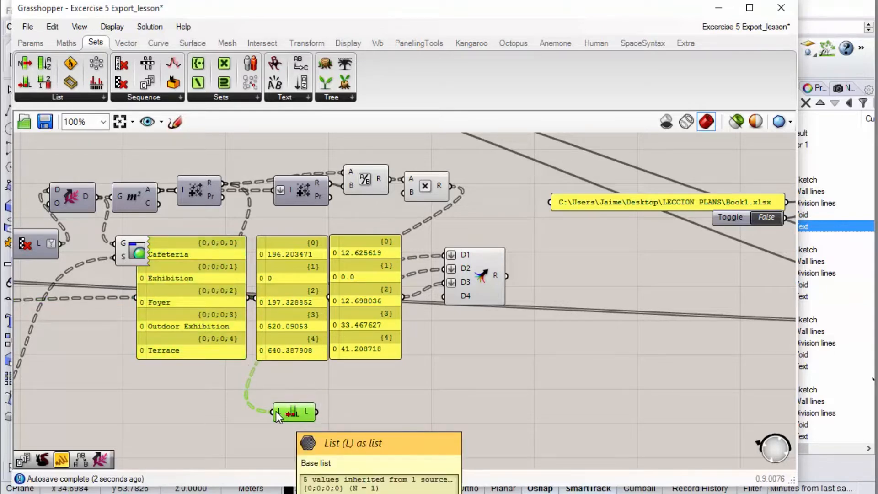
right_click(277, 414)
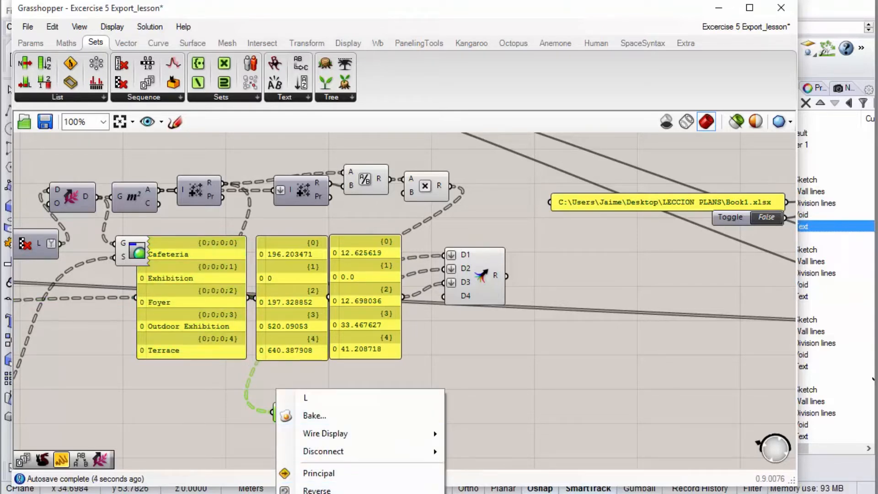
click(316, 493)
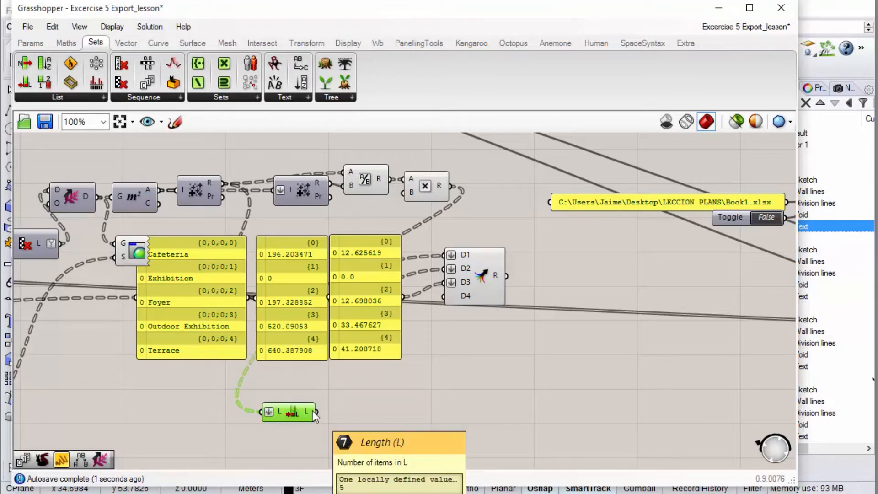
Place the List Length component below the Merge component and add a Partition List fed by the merged result.
drag(299, 415, 487, 330)
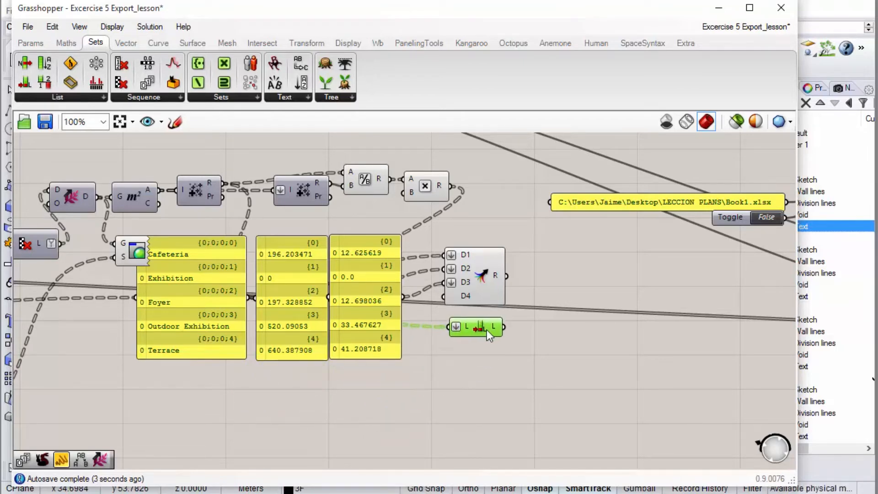
click(85, 98)
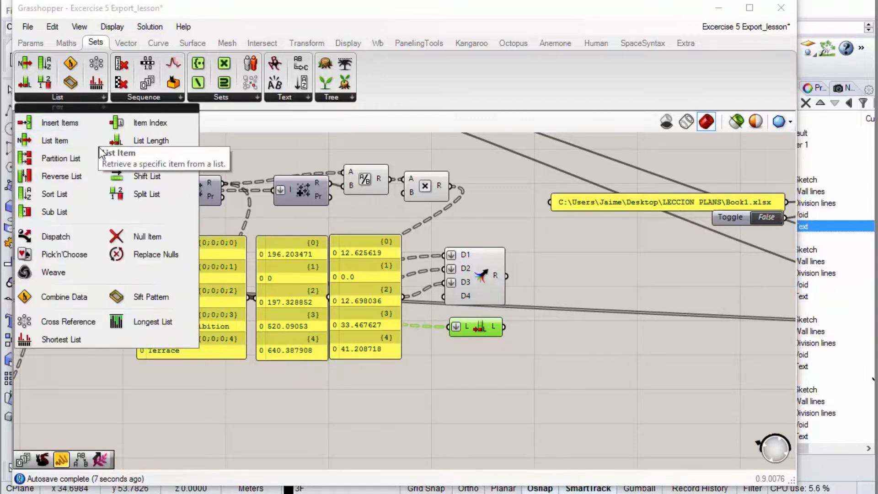
drag(71, 158, 616, 286)
scroll(509, 278, up, 3)
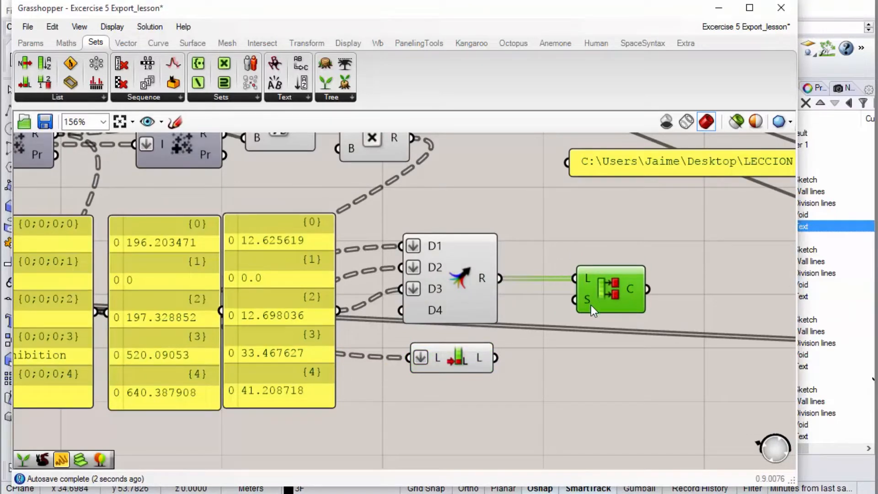
Wire the List Length output to the partition's Size input and place Partition List right beside Merge.
mouse_move(588, 304)
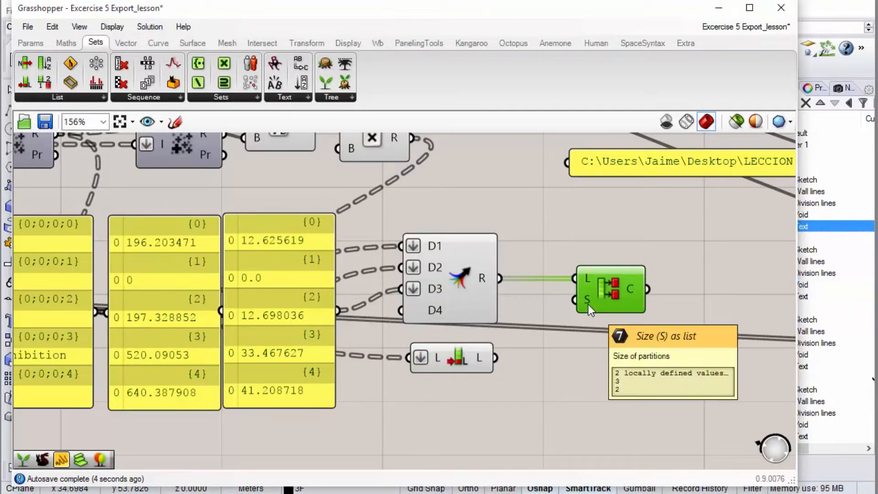
drag(487, 360, 546, 287)
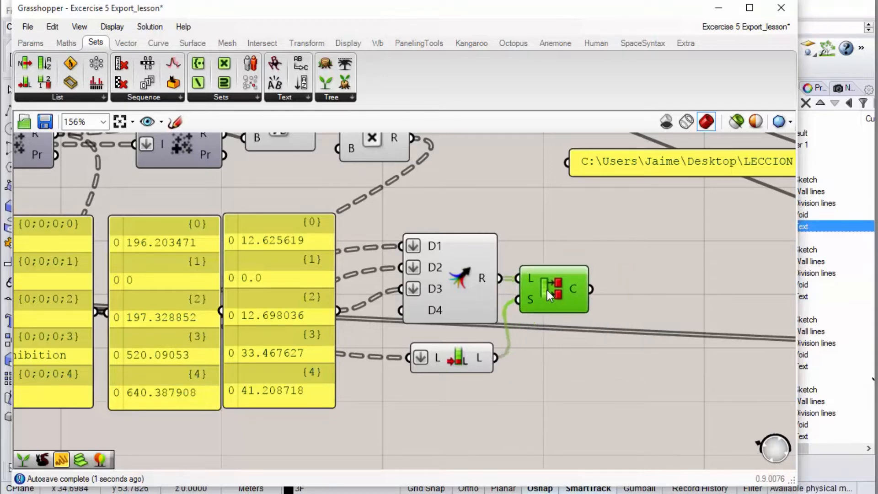
mouse_move(582, 288)
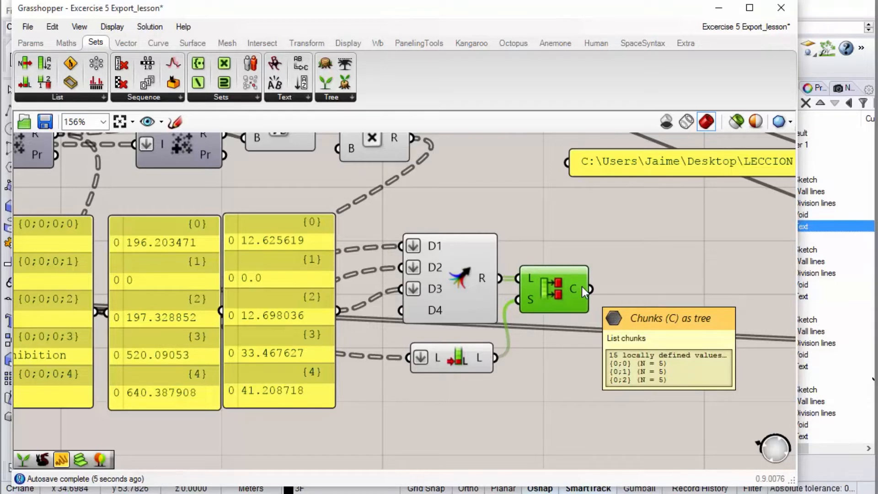
Connect the Chunks output of Partition List to the Sheet1 input of the Excel export component.
drag(172, 302, 165, 297)
scroll(164, 298, down, 4)
scroll(471, 270, up, 3)
drag(267, 331, 566, 263)
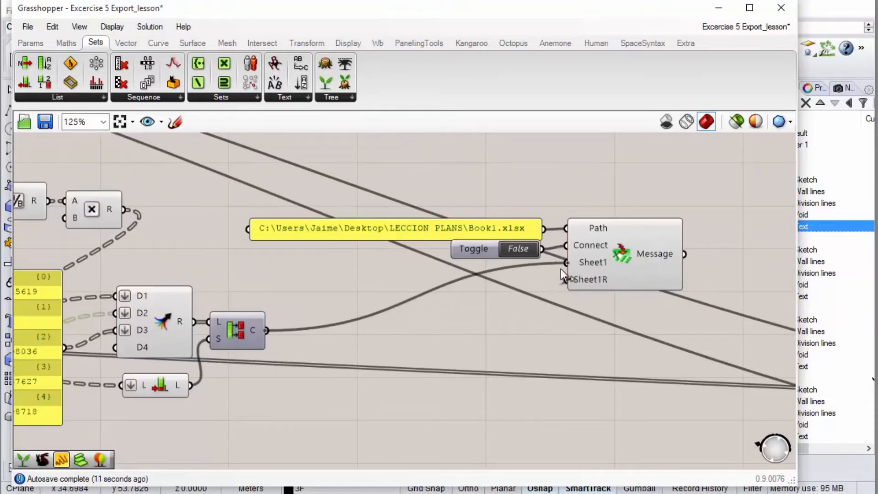
click(625, 260)
scroll(624, 259, down, 4)
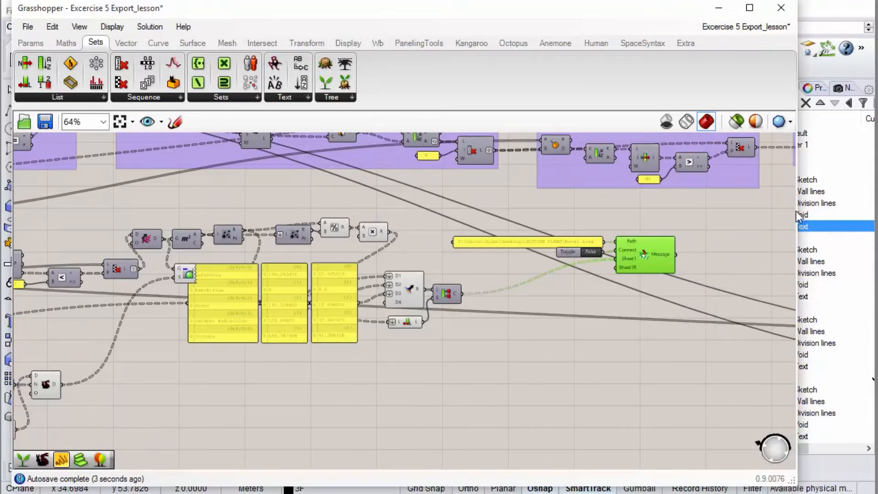
Narrow the Grasshopper window so the Rhino viewport shows beside the canvas, with the data panels in view.
drag(796, 212, 466, 238)
scroll(312, 292, up, 5)
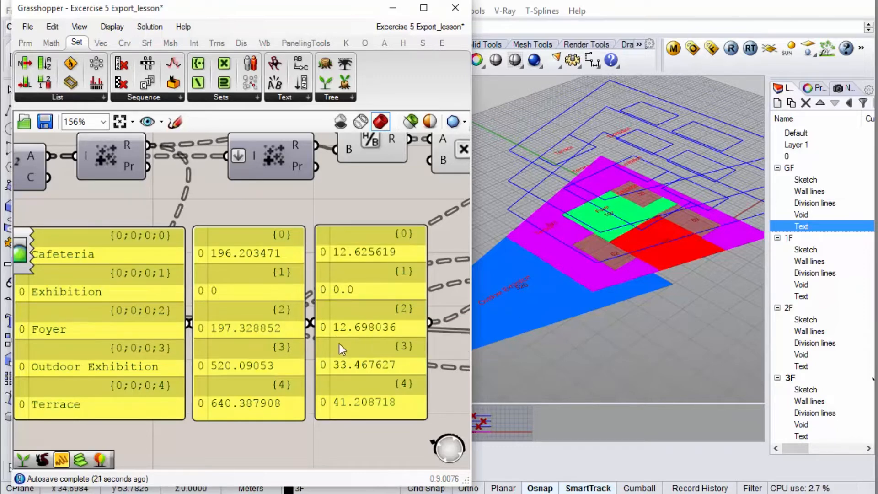
Set the Level to Display slider to 1.
scroll(366, 359, down, 6)
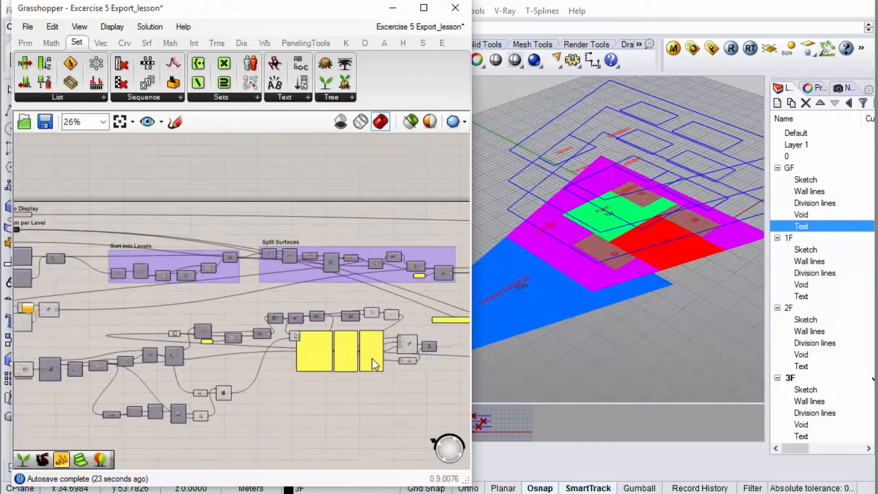
scroll(372, 359, down, 3)
scroll(147, 273, up, 7)
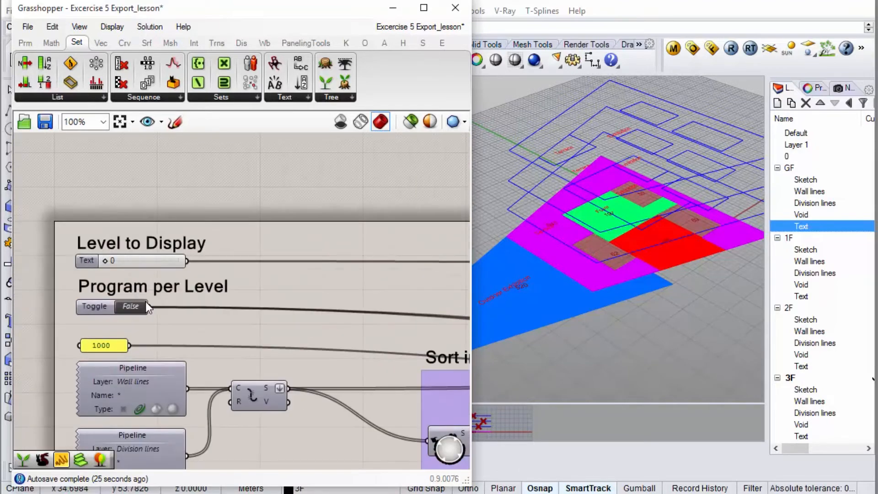
scroll(142, 301, up, 2)
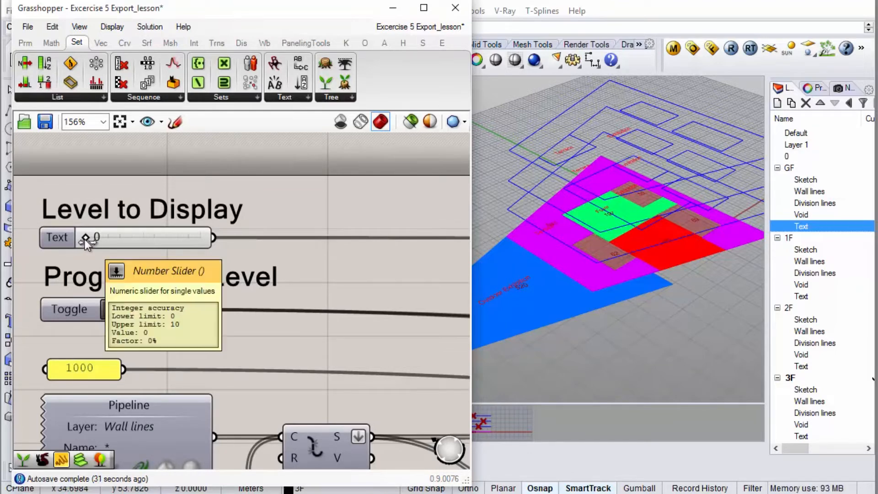
drag(84, 240, 96, 238)
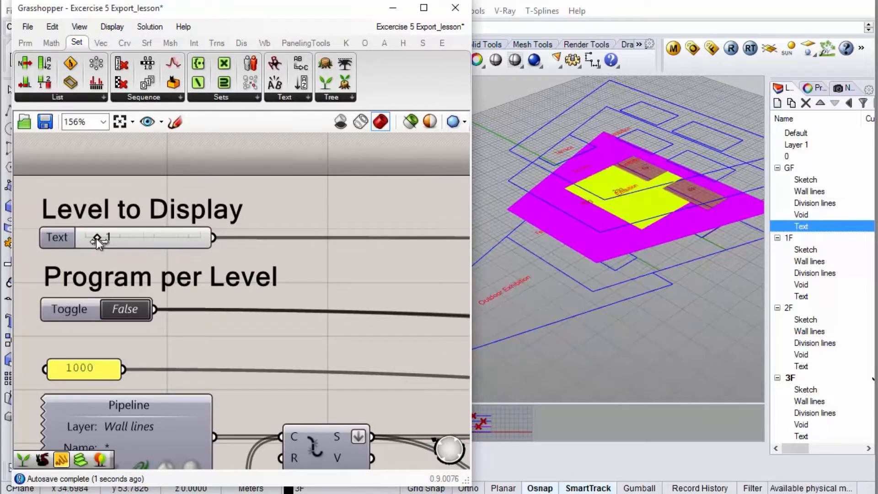
Compare the displayed level's coloured surfaces with the program area and percentage panels.
right_drag(744, 166, 664, 226)
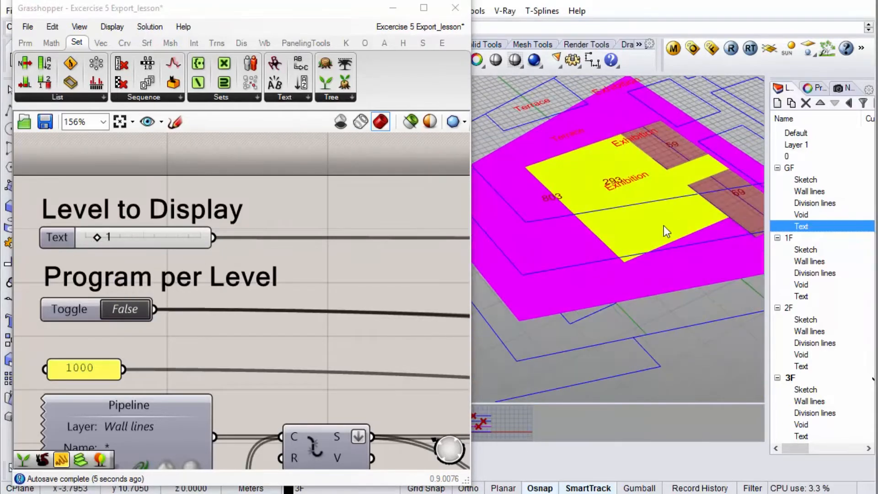
scroll(203, 235, down, 6)
scroll(316, 288, up, 5)
scroll(304, 285, up, 1)
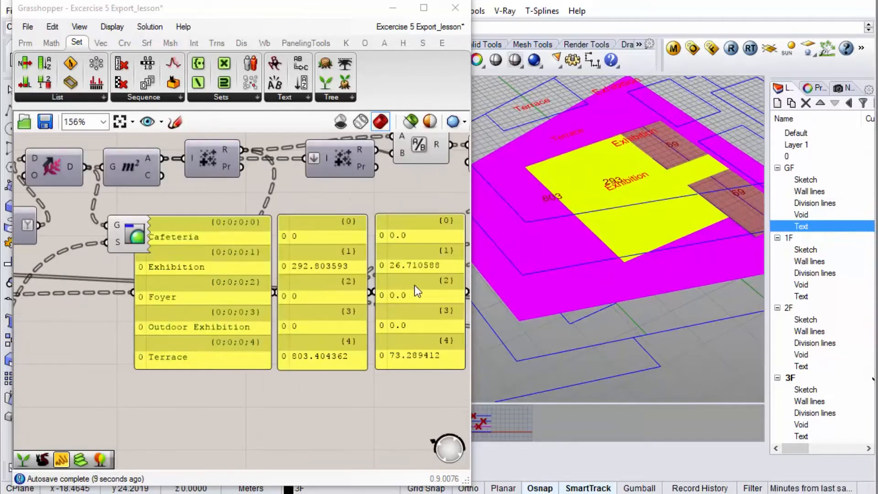
scroll(414, 284, up, 1)
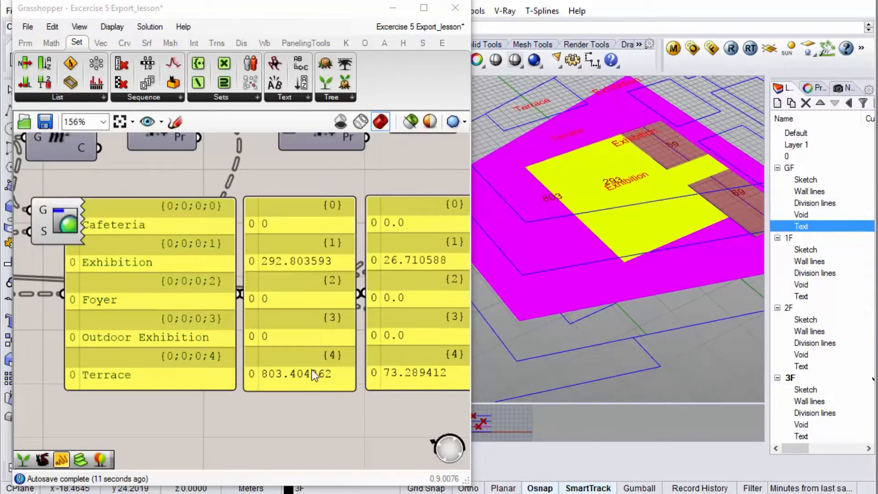
Set the Level to Display slider to 0 and switch the Program per Level toggle to True.
scroll(340, 331, down, 10)
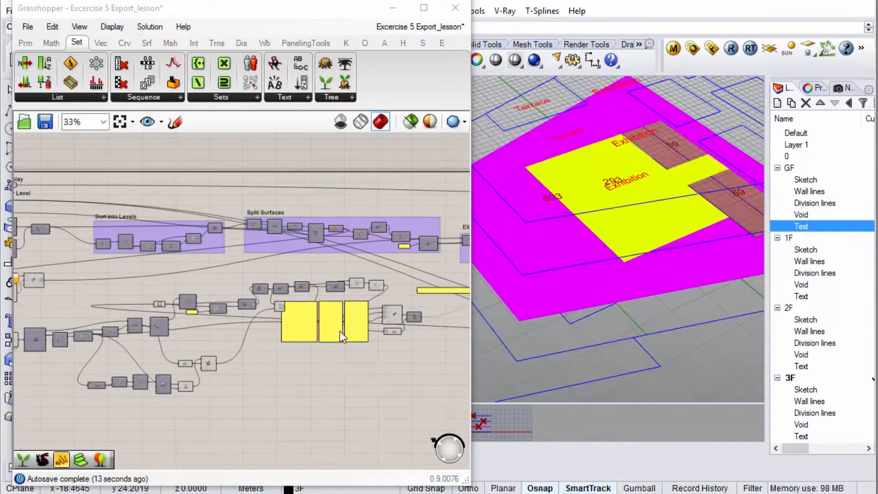
scroll(202, 274, up, 2)
scroll(202, 274, up, 10)
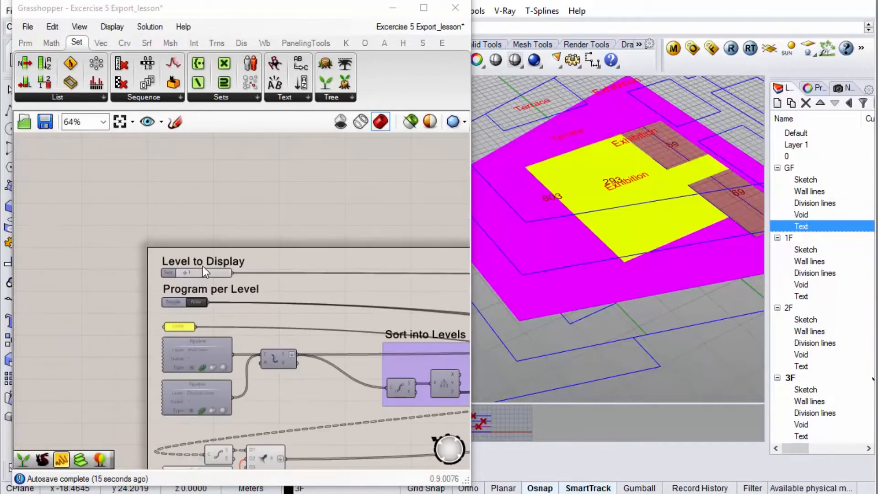
mouse_move(154, 268)
mouse_down()
mouse_move(187, 270)
mouse_move(141, 269)
mouse_up()
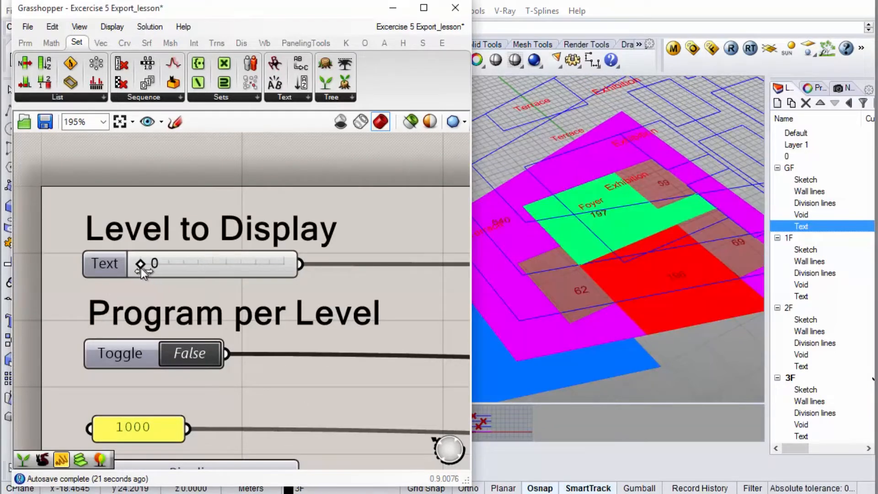
double_click(194, 354)
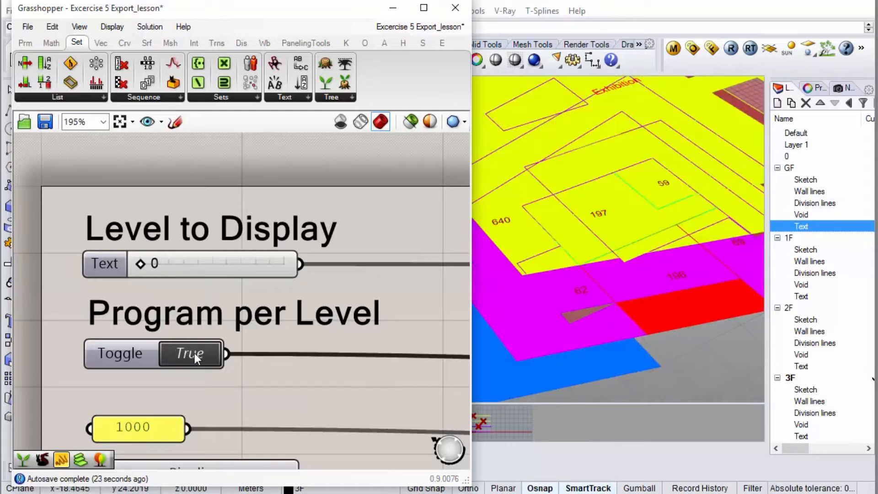
Examine all the levels in the Rhino viewport and check the program name, area and percentage panels.
right_drag(558, 298, 672, 92)
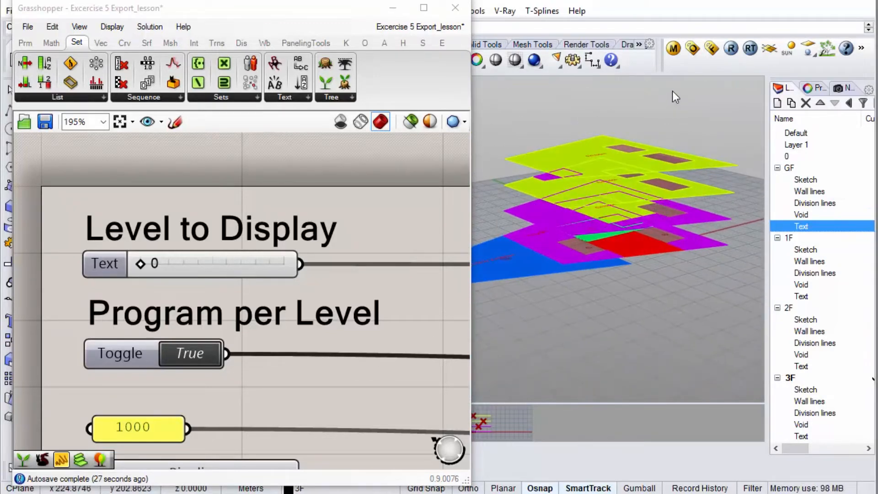
right_drag(567, 172, 617, 180)
scroll(570, 148, up, 4)
scroll(572, 160, down, 2)
click(380, 232)
scroll(224, 237, down, 10)
scroll(376, 304, up, 9)
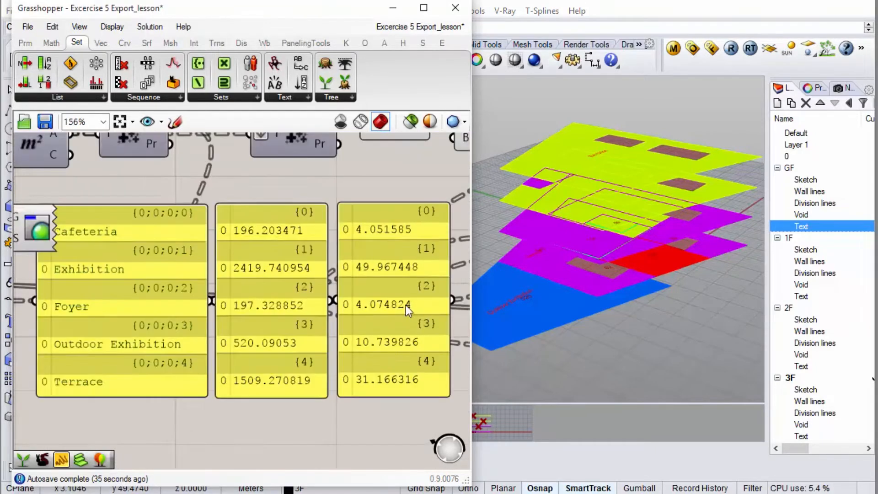
scroll(405, 306, up, 1)
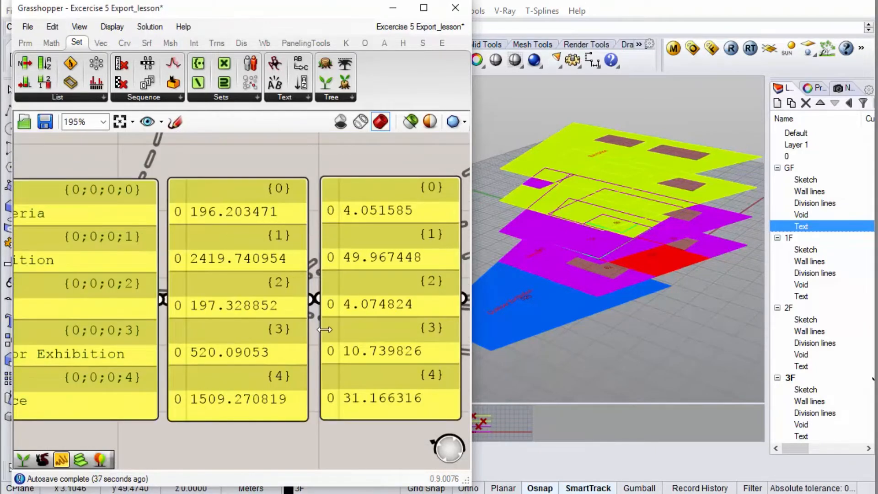
scroll(320, 327, down, 1)
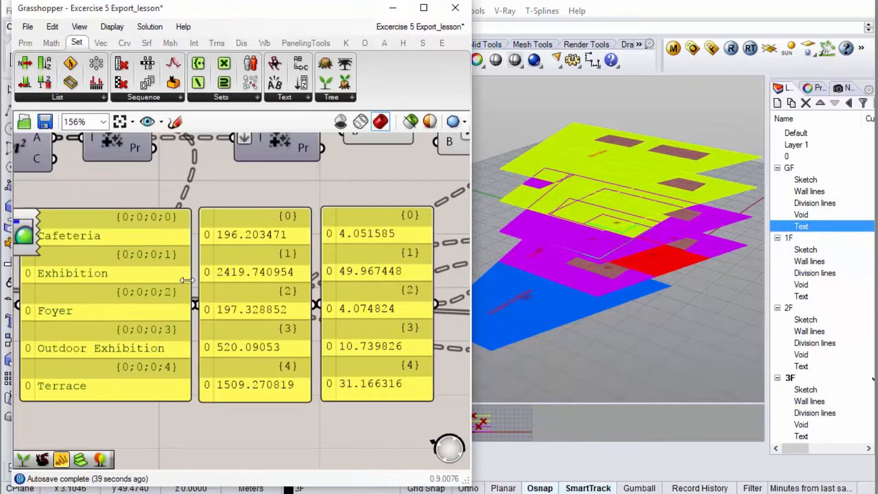
Export the data by switching the Excel Connect toggle to True, and widen columns A to C in Book1.xlsx in Excel.
scroll(287, 295, down, 5)
scroll(453, 265, up, 6)
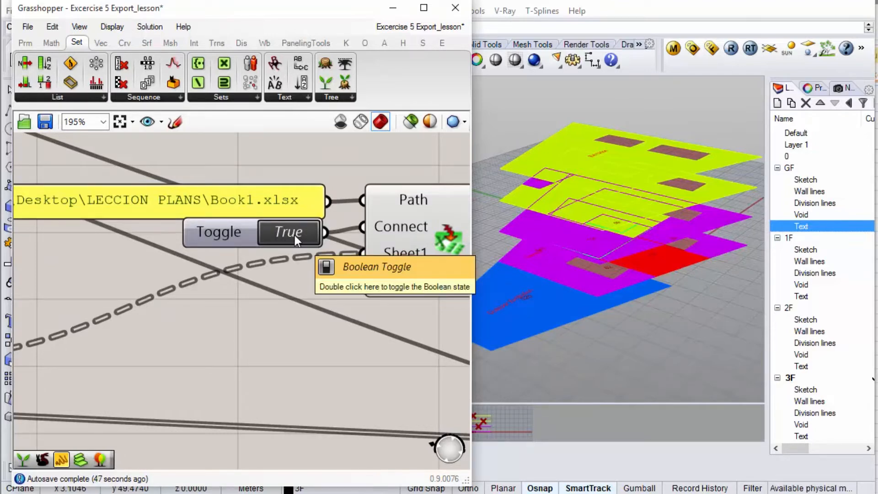
click(877, 215)
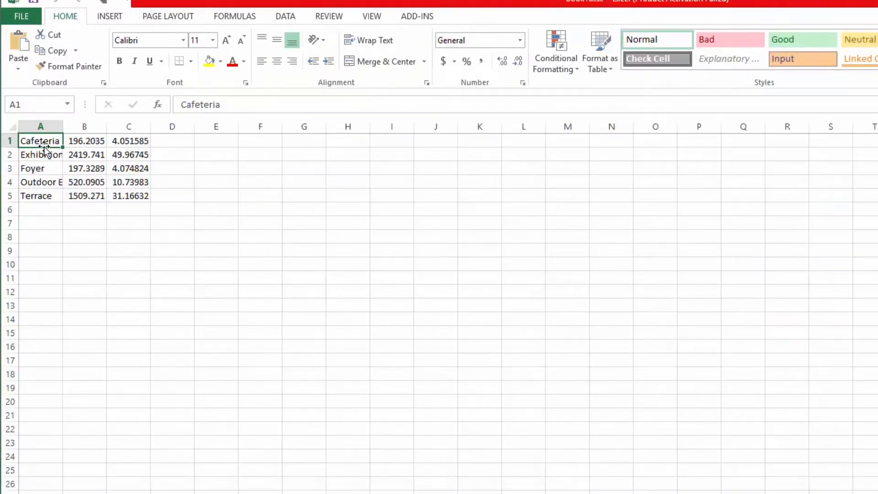
drag(70, 130, 220, 127)
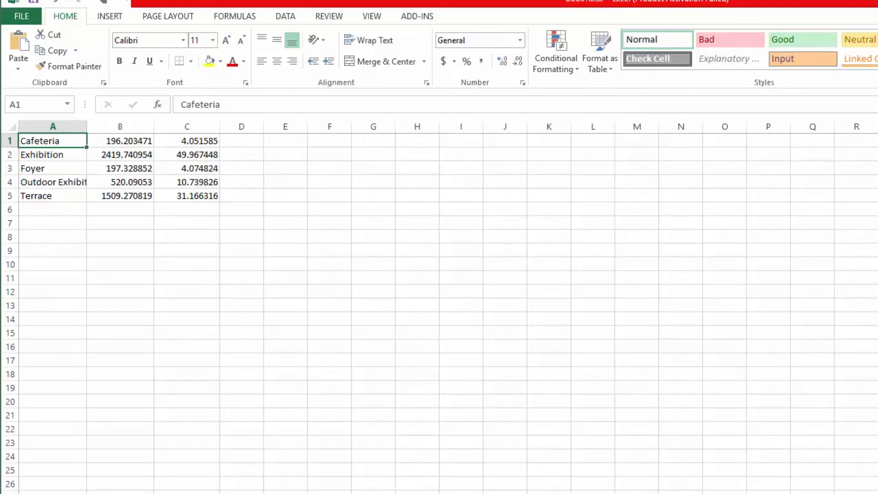
Close Book1.xlsx without saving and switch the export's Connect toggle back to False in Grasshopper.
key(alt+F4)
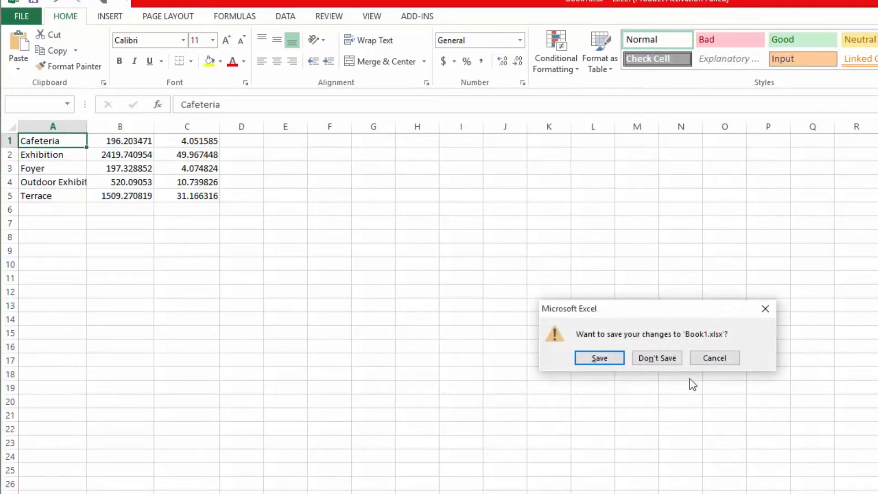
click(668, 360)
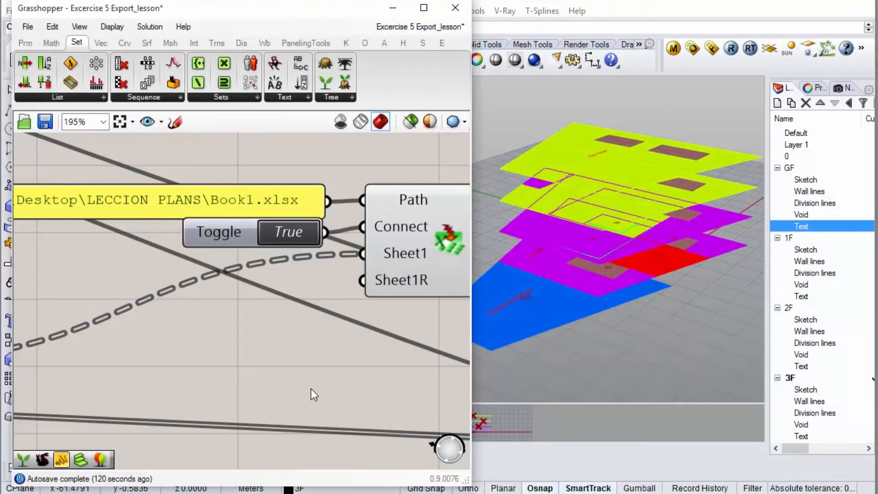
double_click(295, 233)
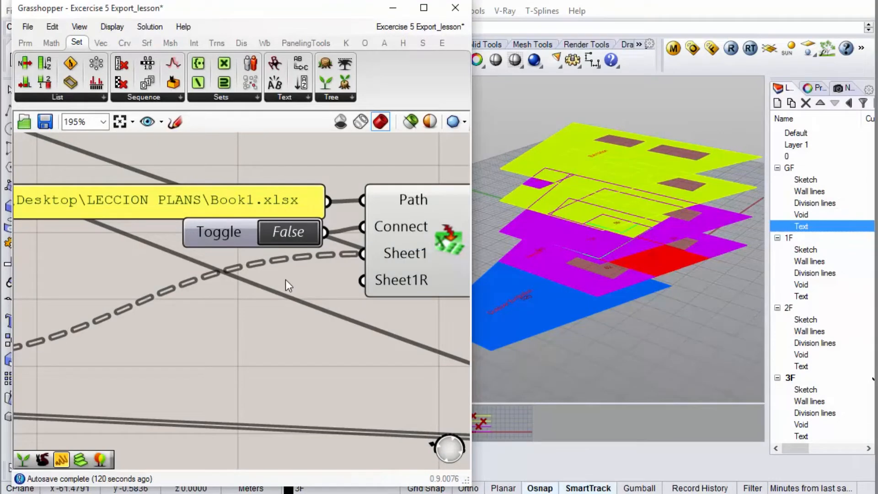
scroll(286, 280, down, 5)
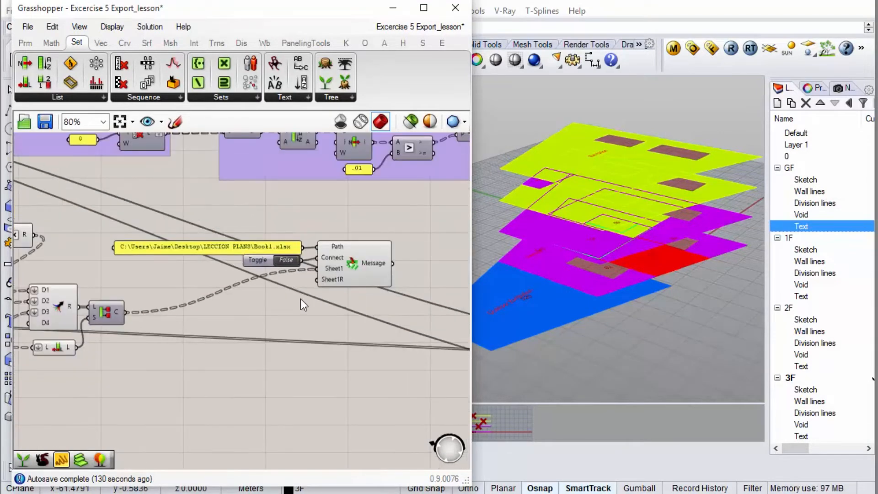
mouse_move(657, 245)
right_down()
mouse_move(649, 216)
mouse_move(647, 268)
mouse_move(729, 254)
mouse_move(670, 194)
mouse_move(652, 257)
right_up()
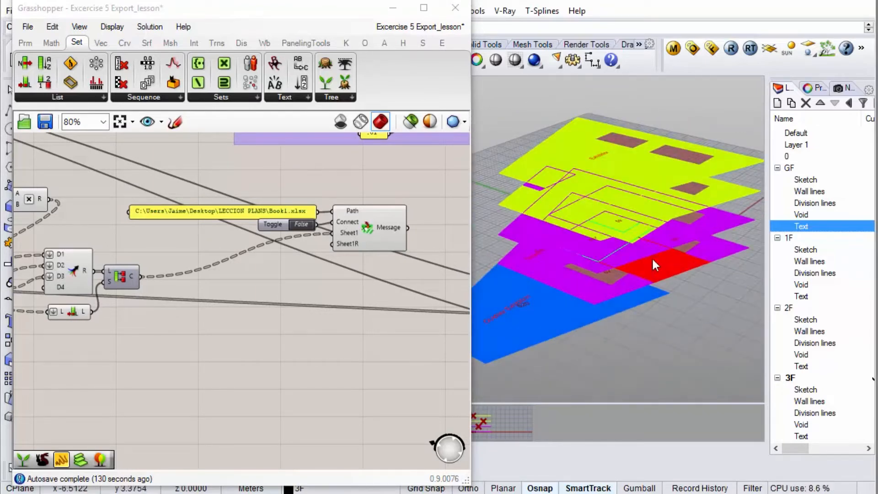
scroll(372, 269, down, 2)
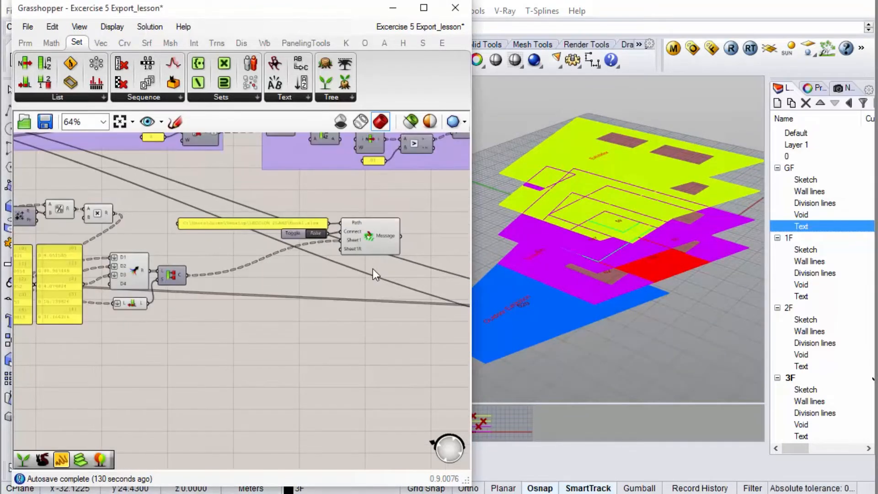
scroll(338, 330, down, 4)
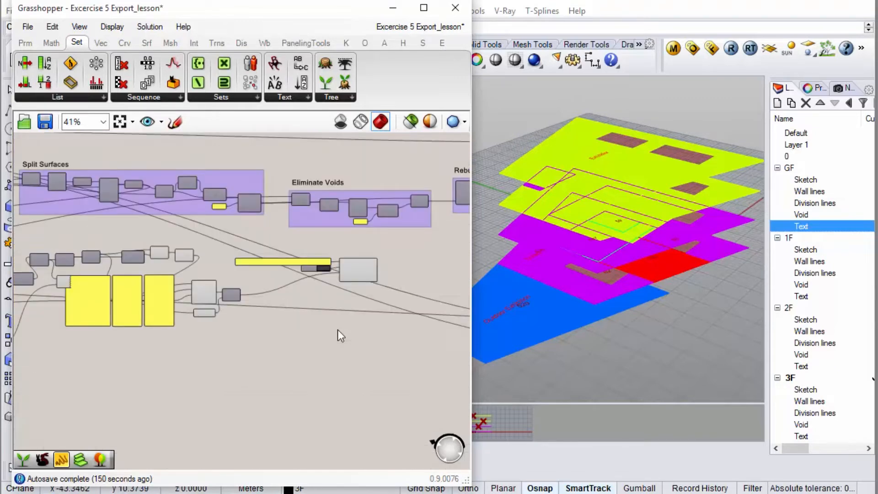
scroll(340, 336, down, 1)
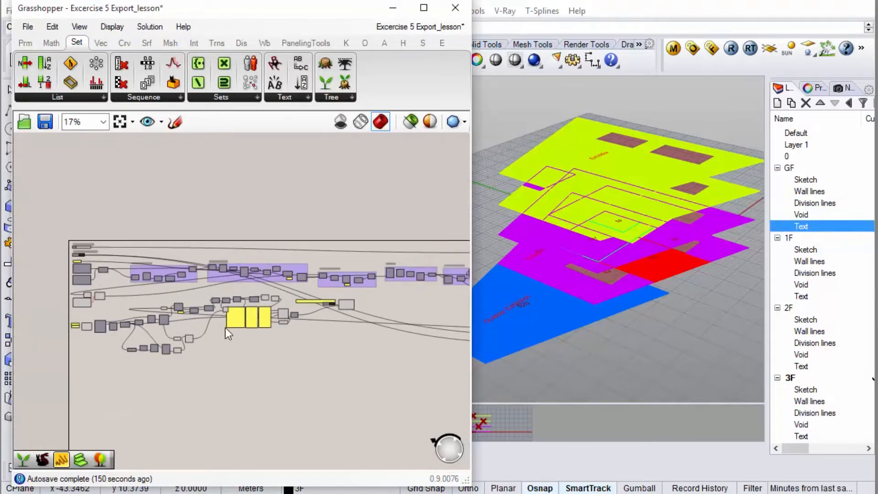
Move the Custom Preview component from behind the program name panel to the free canvas level with the Duplicate Data component.
scroll(196, 344, up, 6)
scroll(320, 222, up, 2)
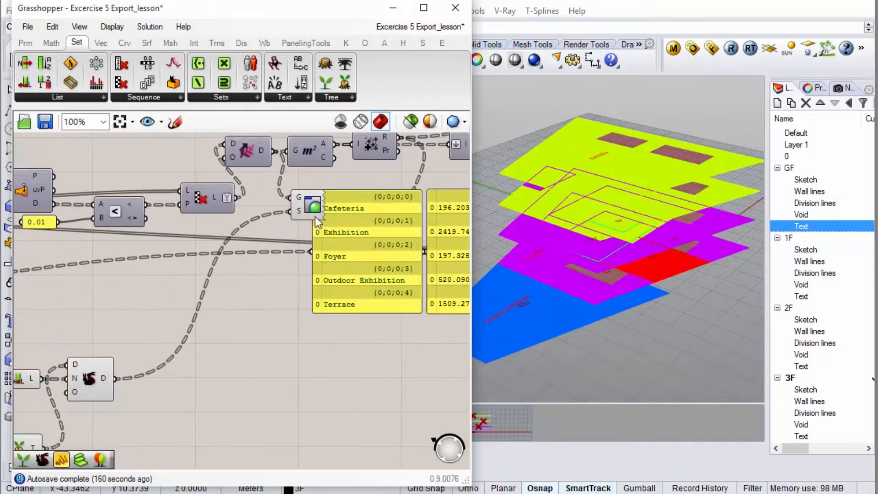
drag(311, 209, 289, 379)
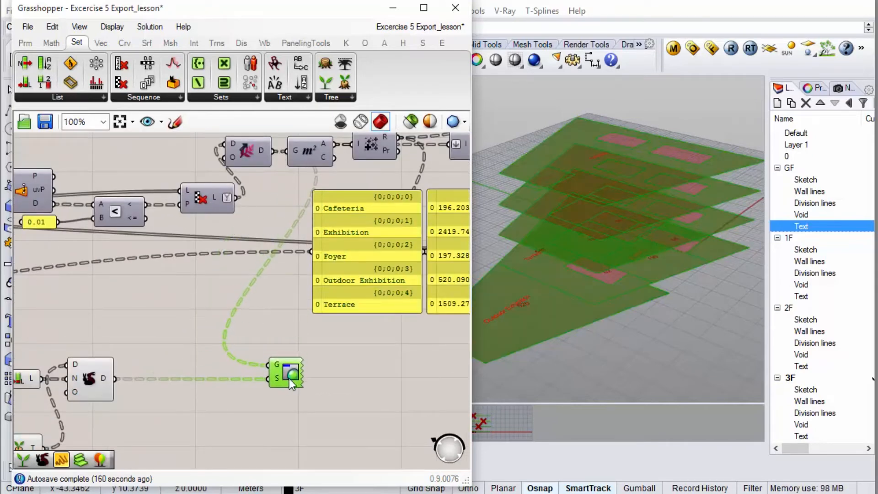
scroll(290, 376, down, 2)
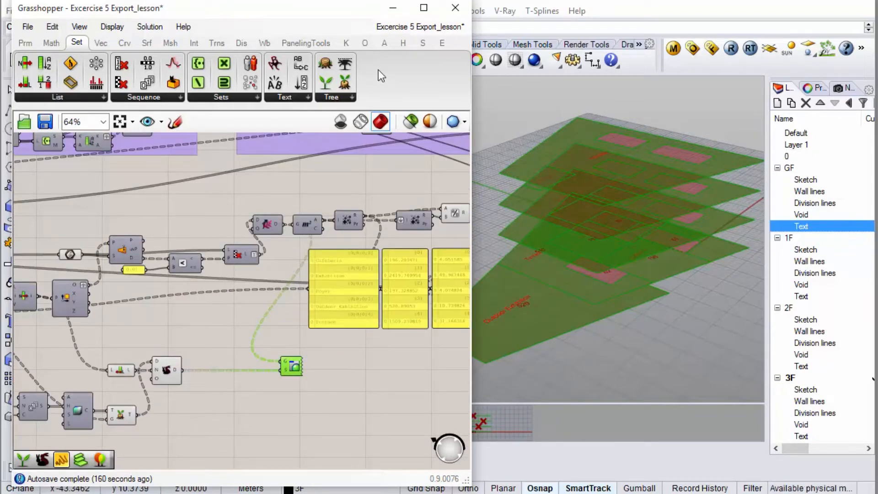
Add Human's Bake Geometry component and an object attributes component beside it on the canvas.
scroll(386, 267, down, 5)
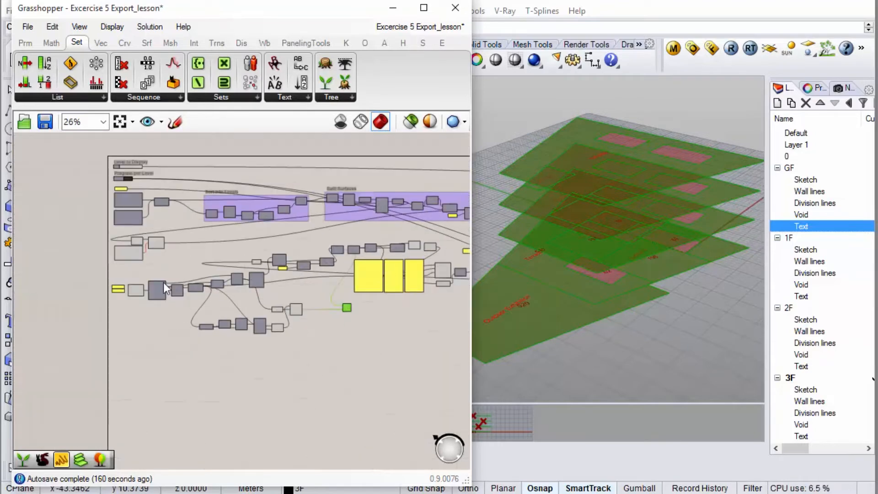
scroll(162, 284, up, 6)
scroll(159, 290, up, 1)
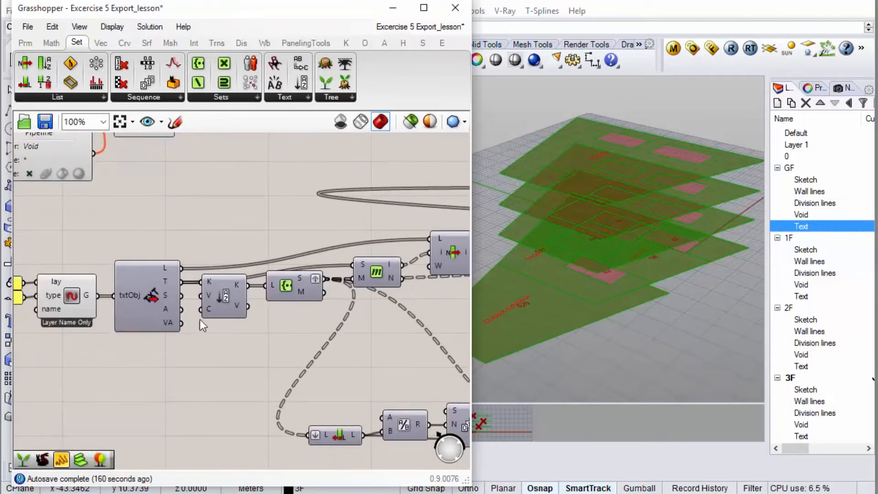
click(402, 43)
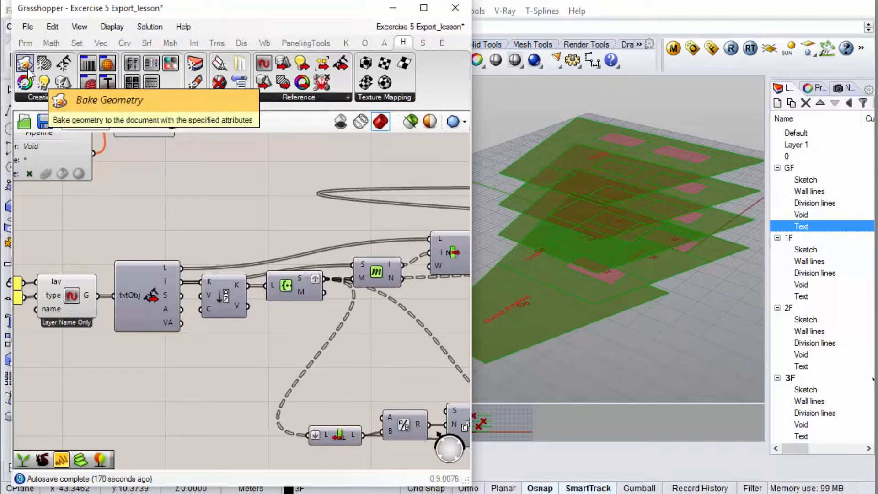
drag(31, 81, 295, 193)
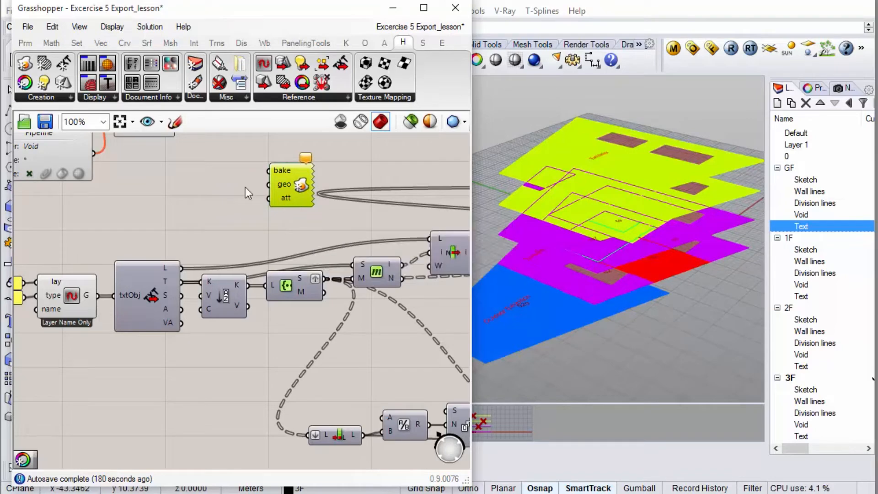
drag(24, 82, 217, 201)
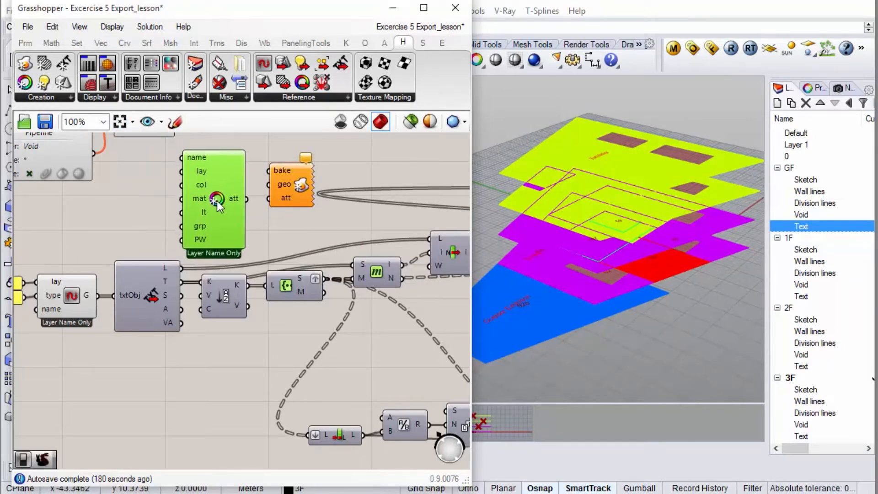
drag(291, 183, 289, 183)
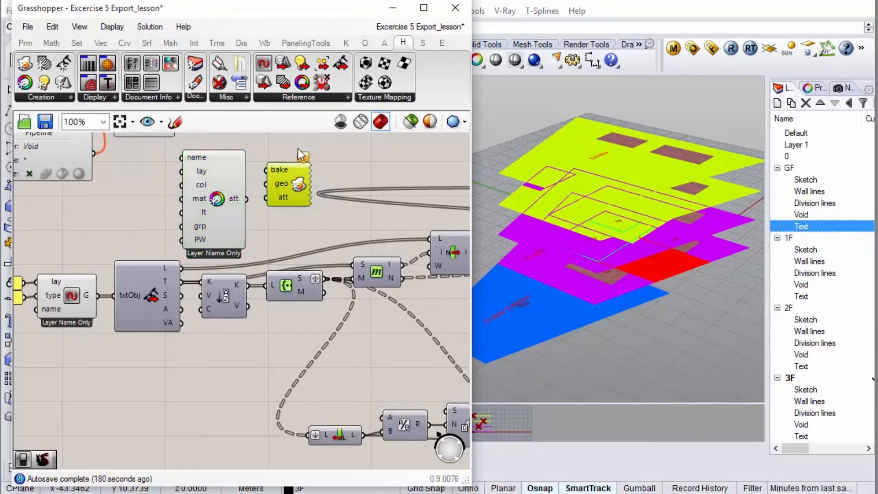
Move the attributes and Bake Geometry components together to the free area below the Duplicate Data and Custom Preview components.
click(334, 180)
drag(316, 203, 333, 182)
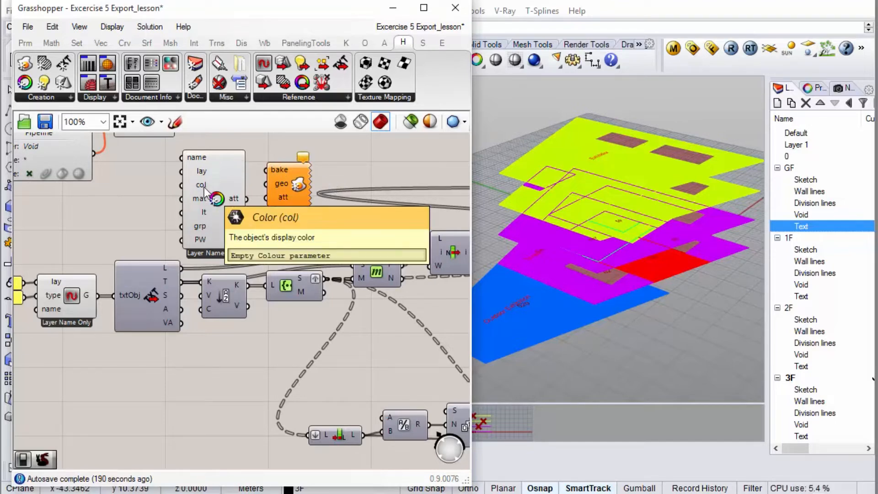
drag(340, 166, 203, 214)
scroll(276, 263, down, 5)
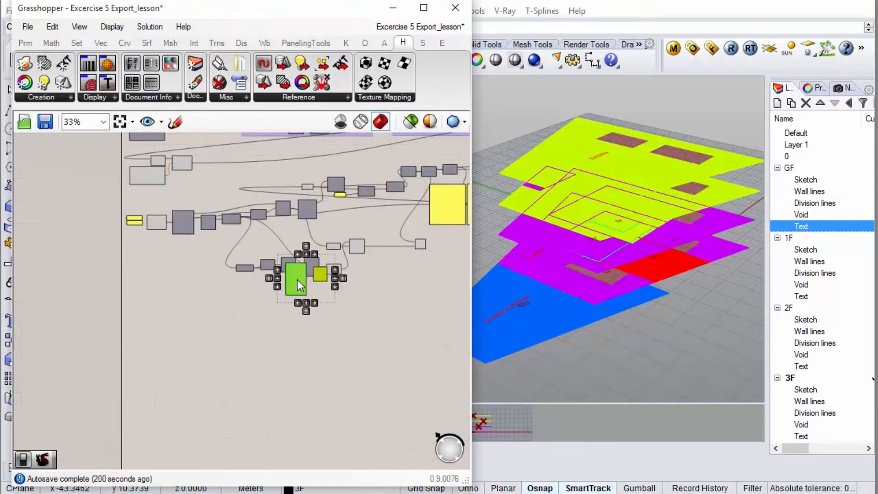
scroll(352, 299, up, 5)
scroll(316, 304, down, 5)
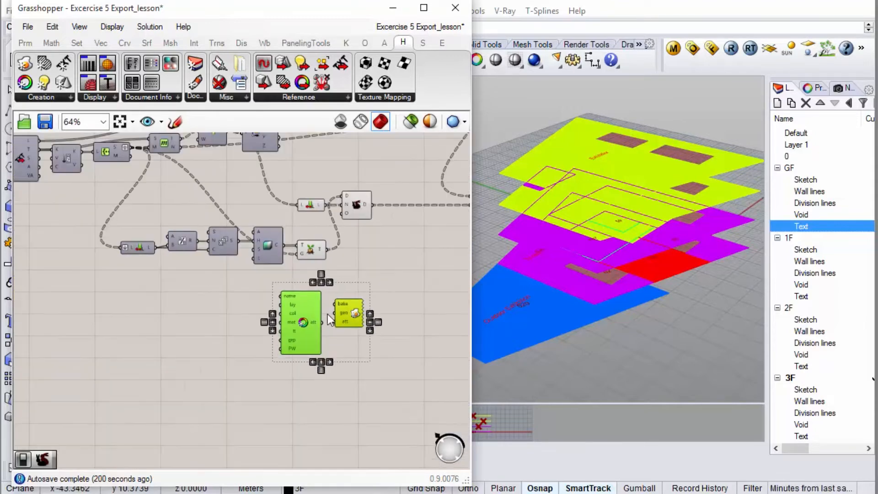
drag(317, 323, 386, 285)
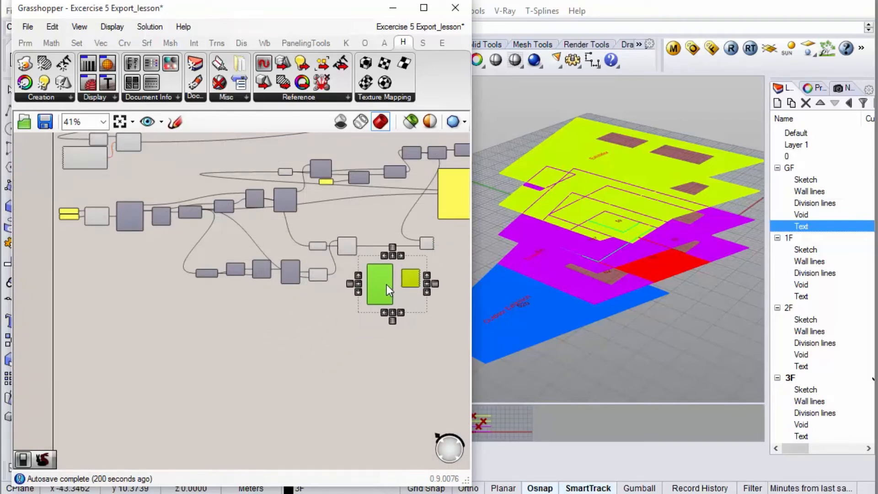
scroll(416, 210, up, 5)
right_drag(372, 241, 307, 254)
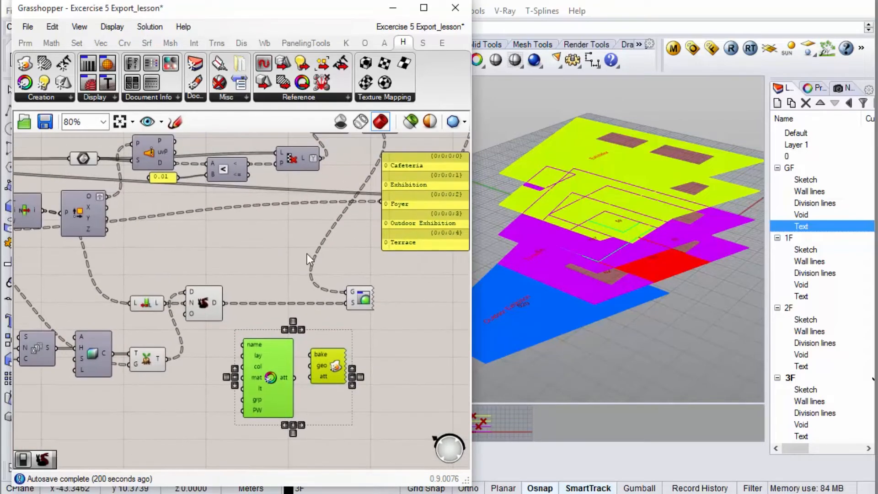
Connect the duplicated colour data to the attributes component's col input, and its att output to Bake Geometry's att input.
click(302, 276)
mouse_move(216, 305)
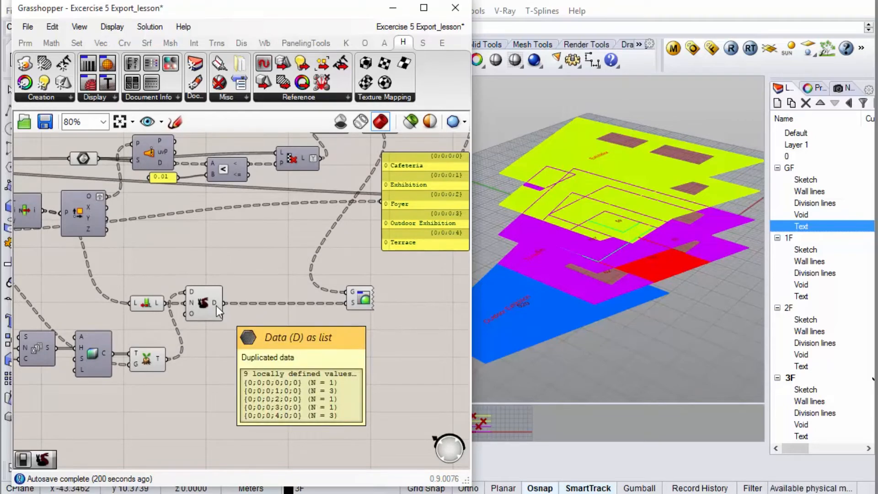
click(210, 306)
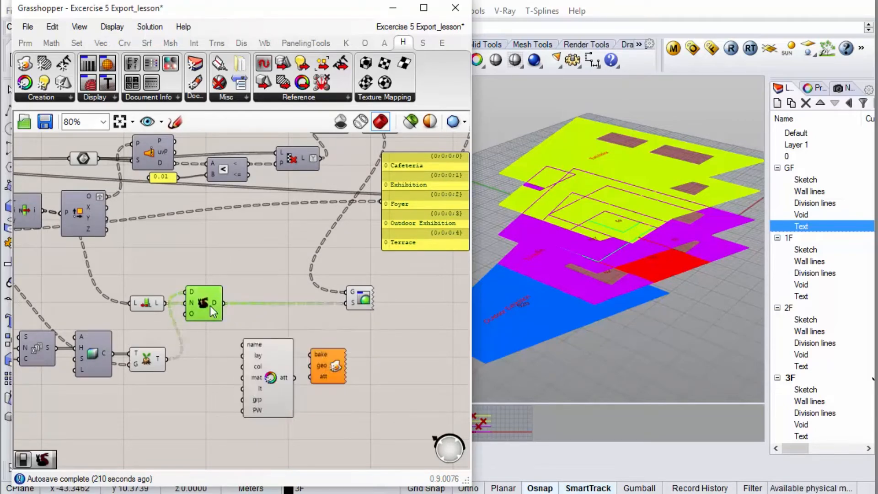
click(361, 300)
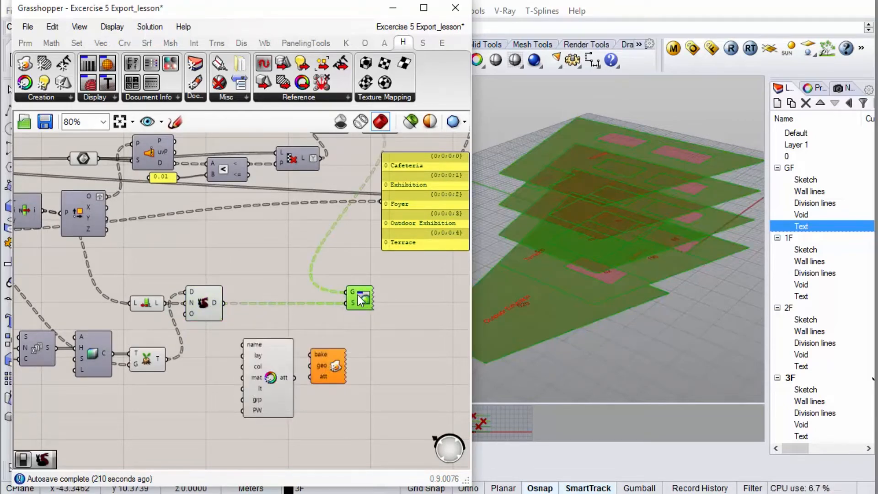
click(275, 295)
drag(224, 303, 255, 366)
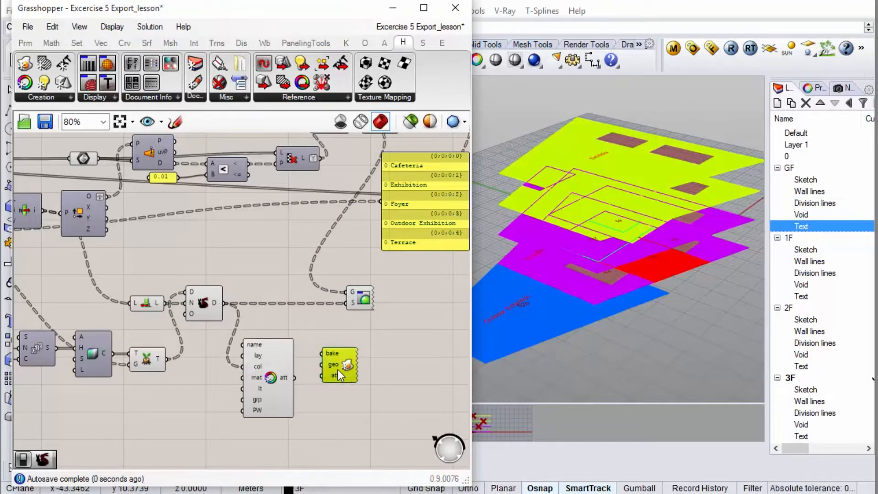
scroll(311, 372, up, 3)
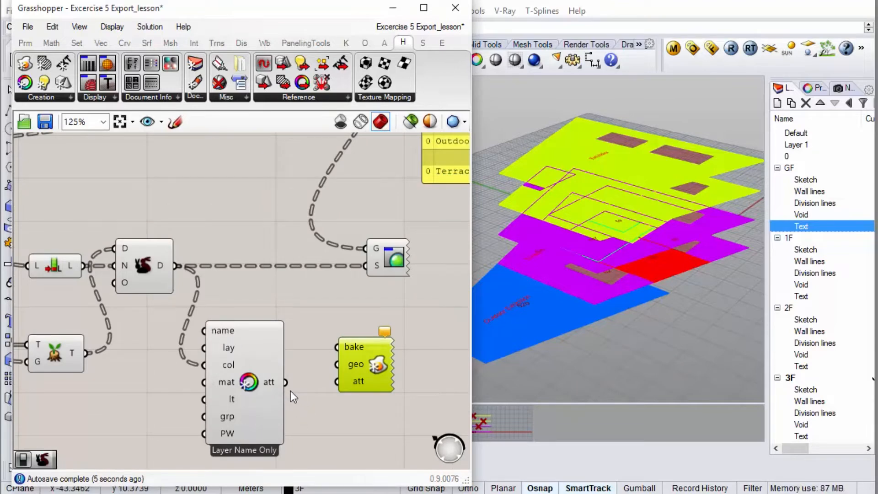
drag(285, 384, 345, 372)
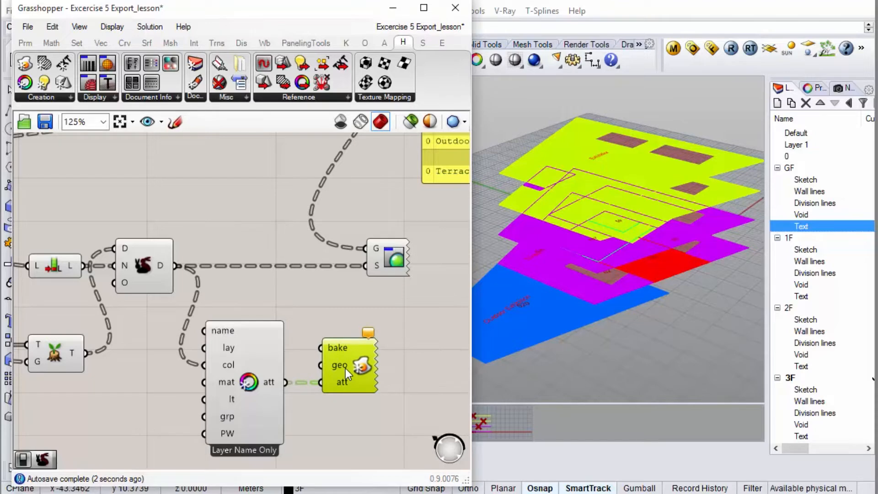
Connect the surface data that feeds the Area component to Bake Geometry's geo input.
scroll(345, 392, down, 3)
scroll(361, 353, down, 1)
scroll(334, 232, up, 2)
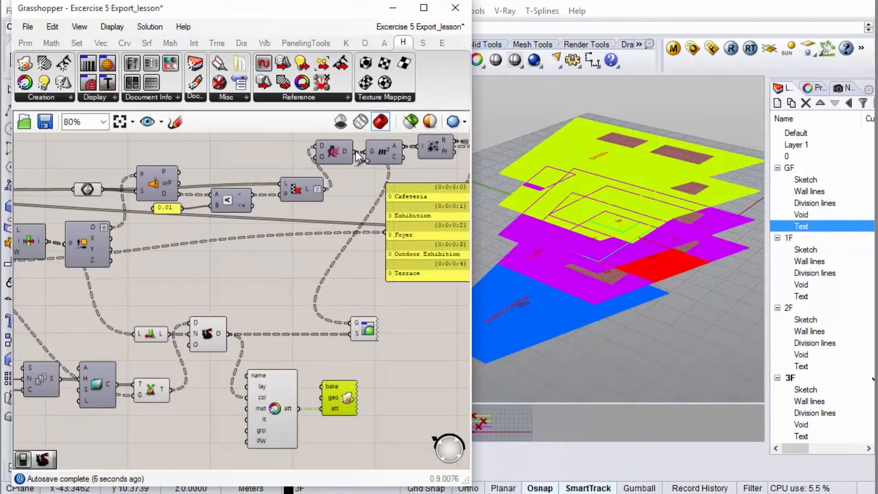
drag(356, 150, 323, 397)
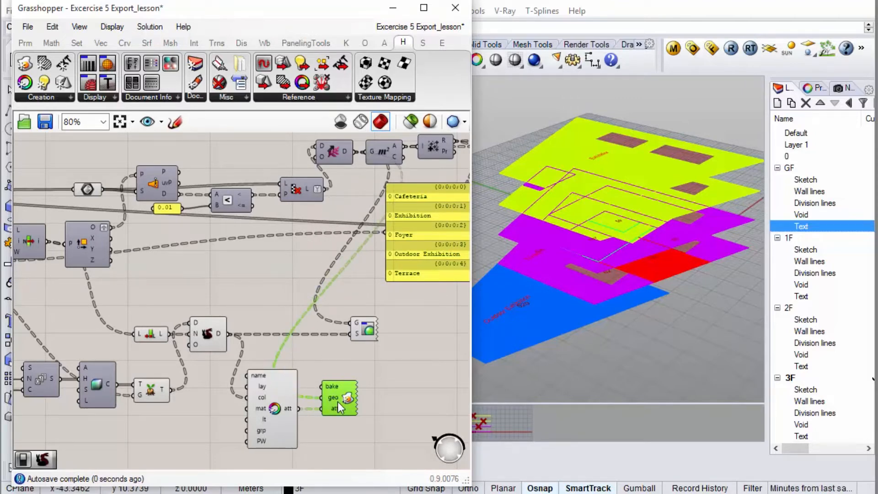
Add a Boolean Toggle wired to Bake Geometry's bake input, and make Default the current layer in Rhino.
scroll(338, 402, up, 2)
click(30, 46)
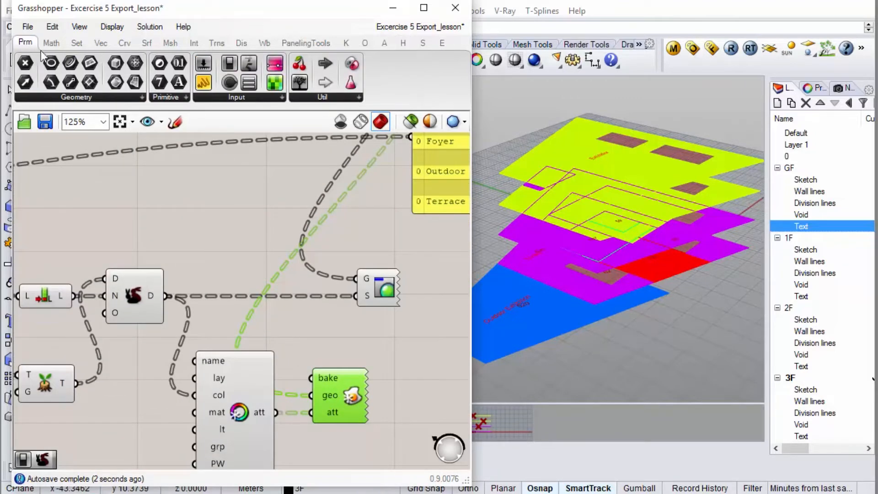
drag(262, 264, 231, 336)
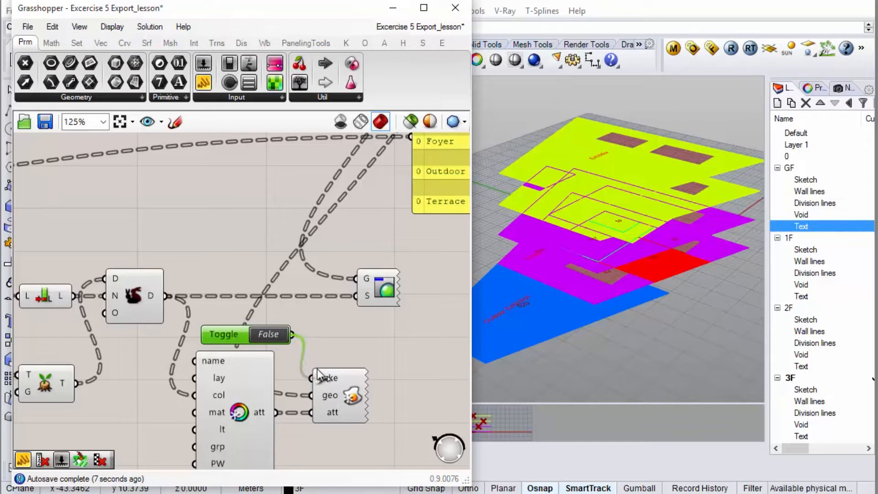
scroll(252, 285, down, 2)
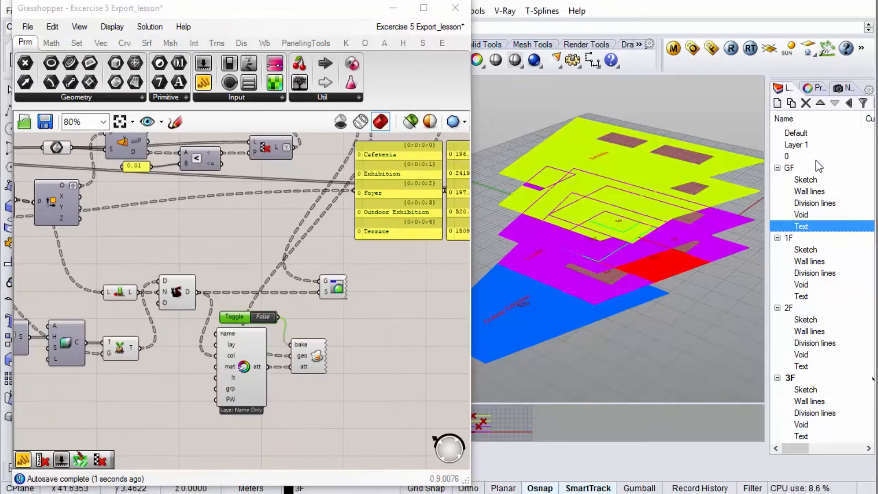
double_click(815, 133)
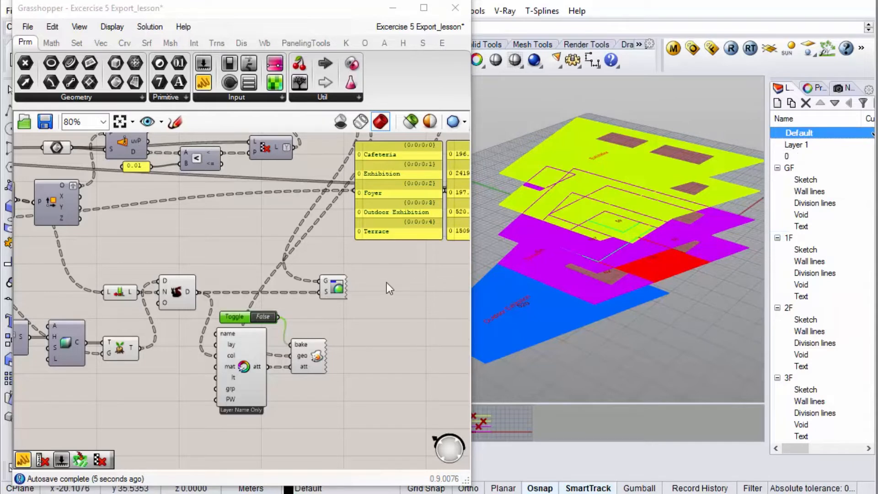
Move the toggle, attributes and bake components below the data panels and connect the program names to the name input.
scroll(305, 337, up, 1)
drag(314, 294, 354, 372)
scroll(230, 366, down, 2)
scroll(230, 366, down, 3)
scroll(387, 365, up, 7)
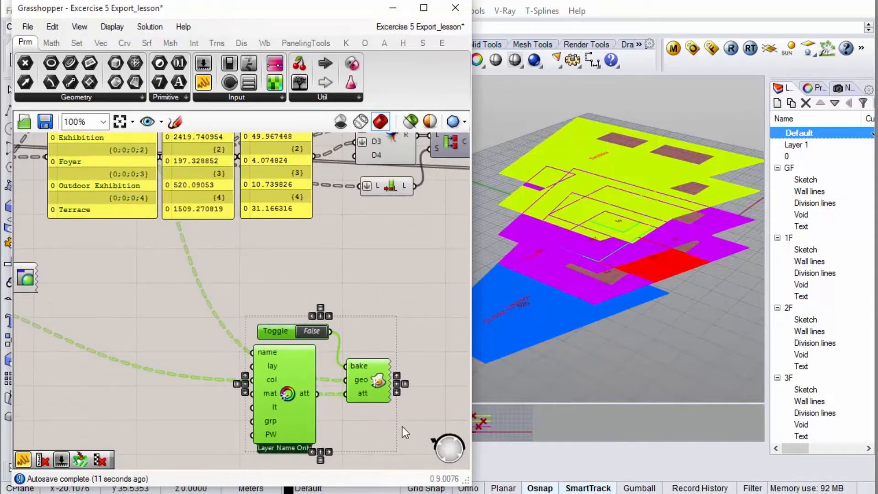
Bake the coloured program surfaces into Rhino by switching the bake toggle to True, and close the Grasshopper window.
scroll(351, 300, down, 1)
click(381, 231)
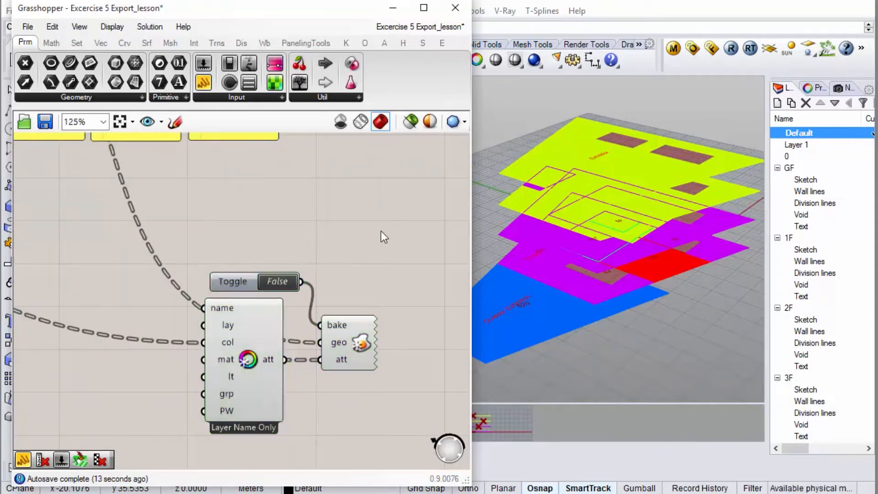
double_click(286, 281)
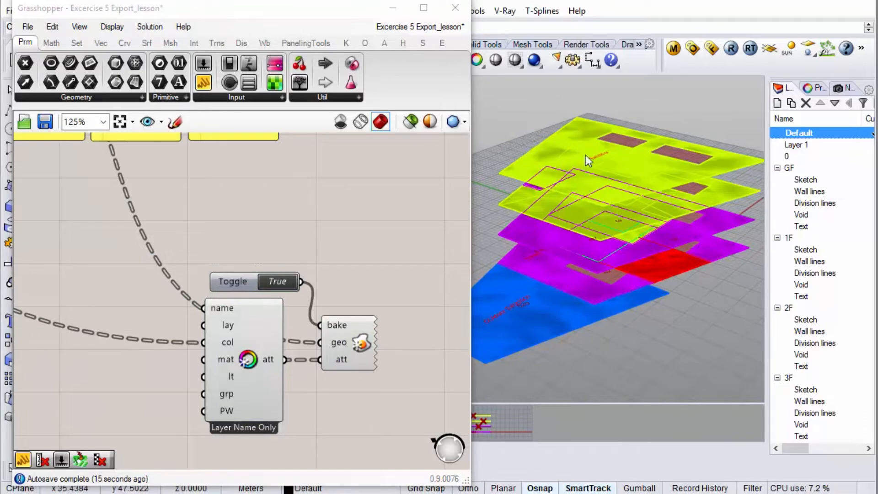
click(454, 7)
Examine the coloured program surfaces and their name and area labels in the Perspective viewport alongside the data panels.
right_drag(667, 241, 695, 238)
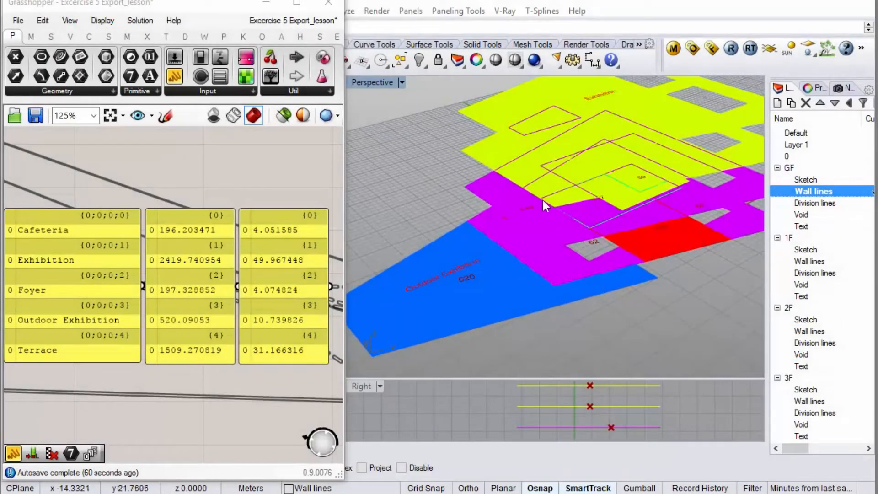
right_drag(504, 182, 516, 258)
right_drag(641, 290, 609, 239)
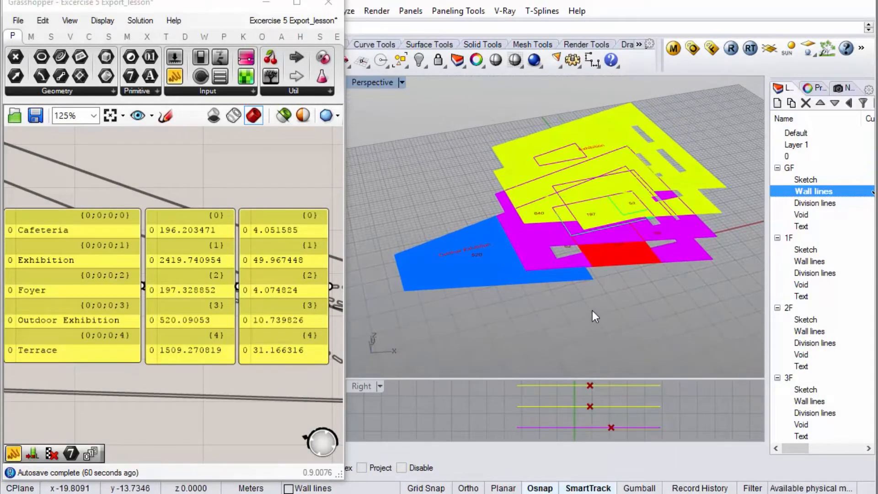
scroll(444, 223, up, 6)
right_drag(503, 269, 523, 255)
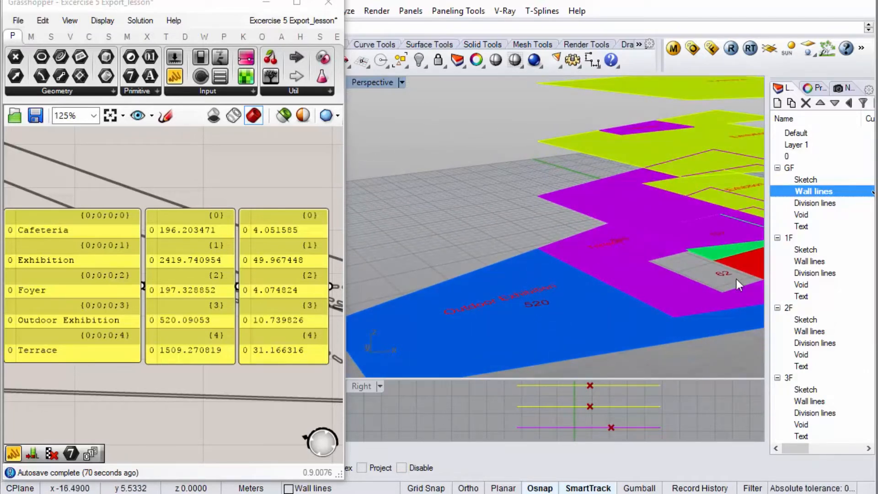
scroll(737, 279, down, 4)
right_drag(549, 260, 559, 308)
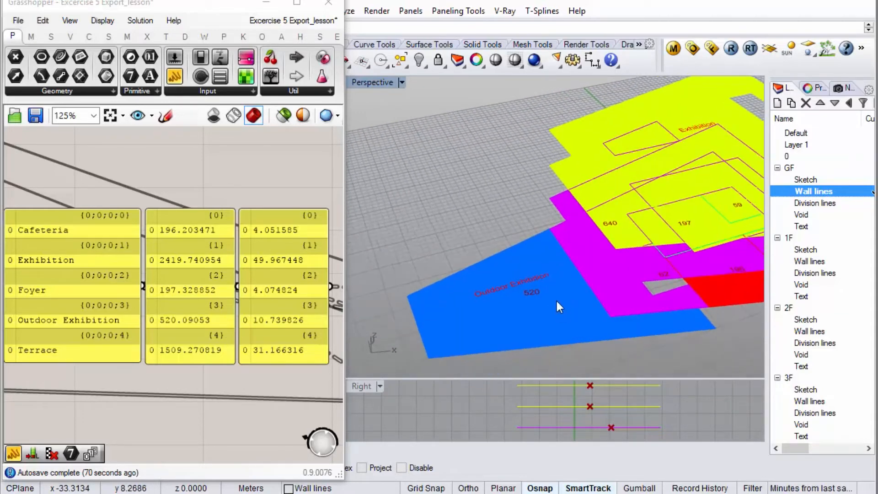
mouse_move(214, 7)
mouse_down()
mouse_move(232, 0)
mouse_move(212, 2)
mouse_up()
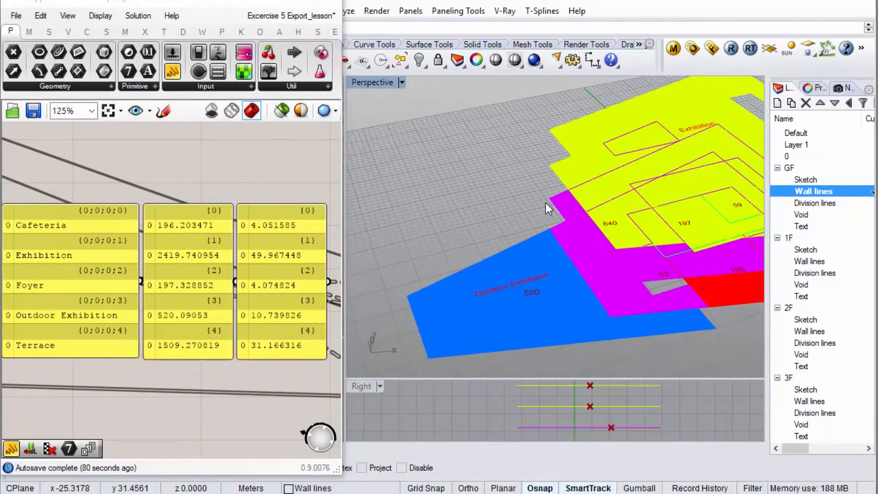
right_drag(545, 202, 542, 208)
scroll(479, 318, up, 4)
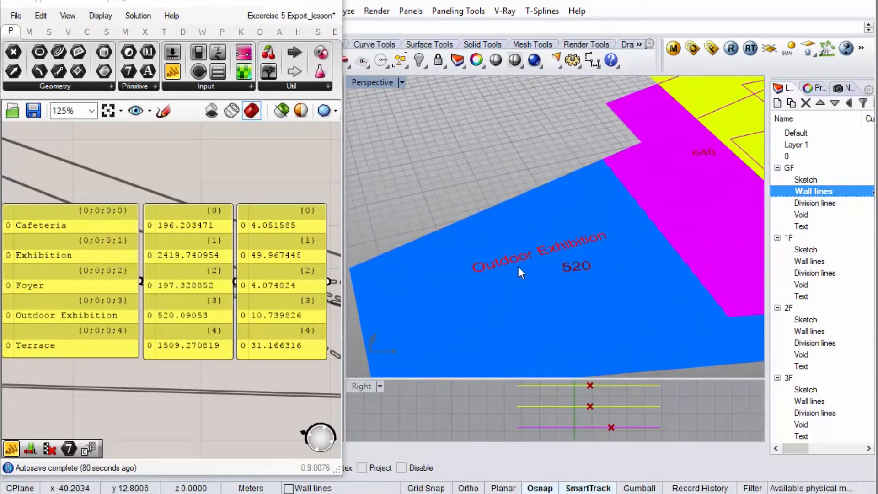
Examine the Outdoor Exhibition text and its surface against the stacked program surfaces in the Perspective viewport.
click(530, 258)
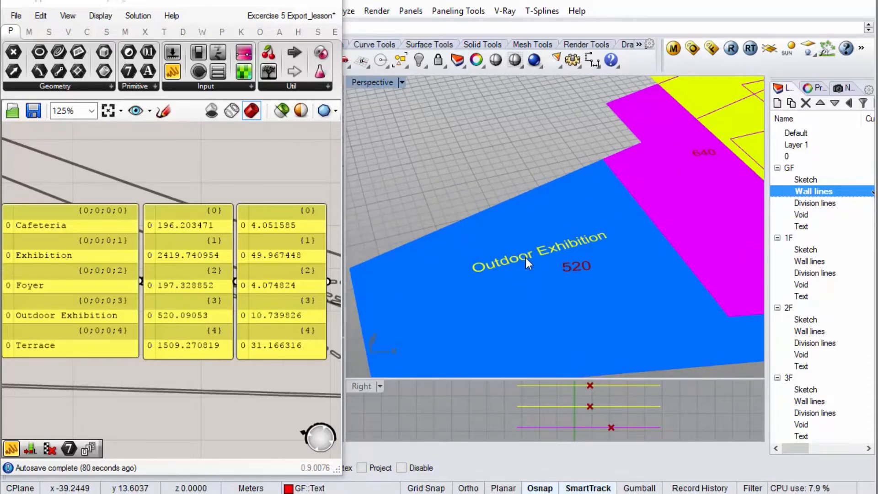
right_drag(515, 268, 428, 279)
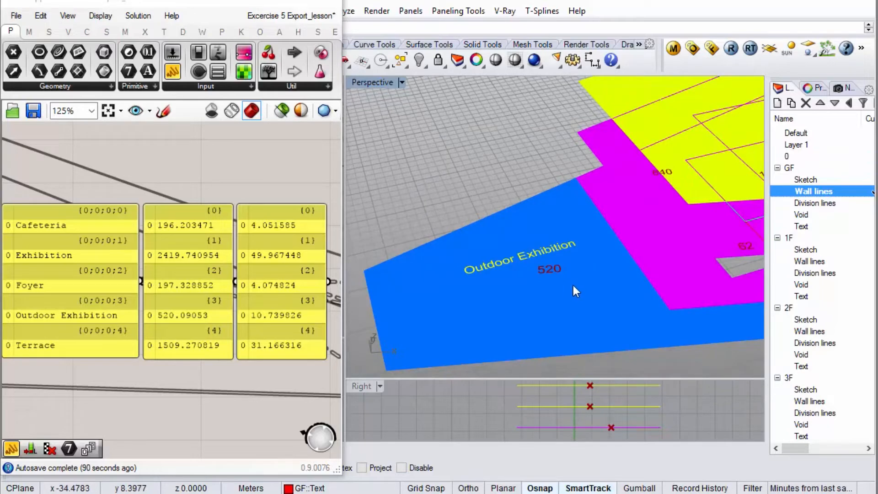
scroll(539, 260, down, 3)
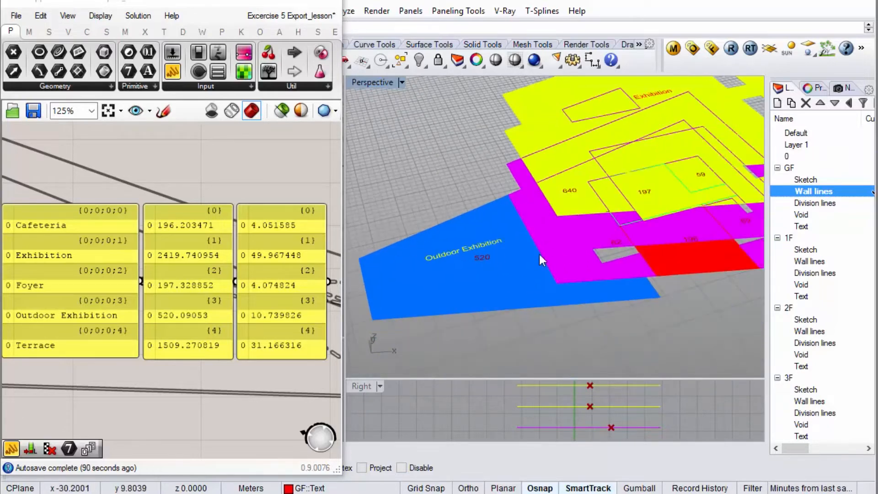
right_drag(609, 273, 624, 229)
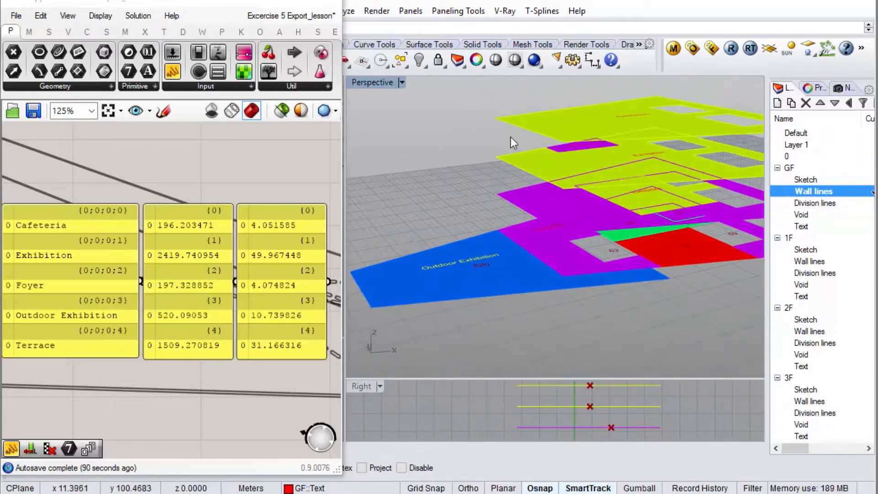
right_drag(502, 268, 526, 294)
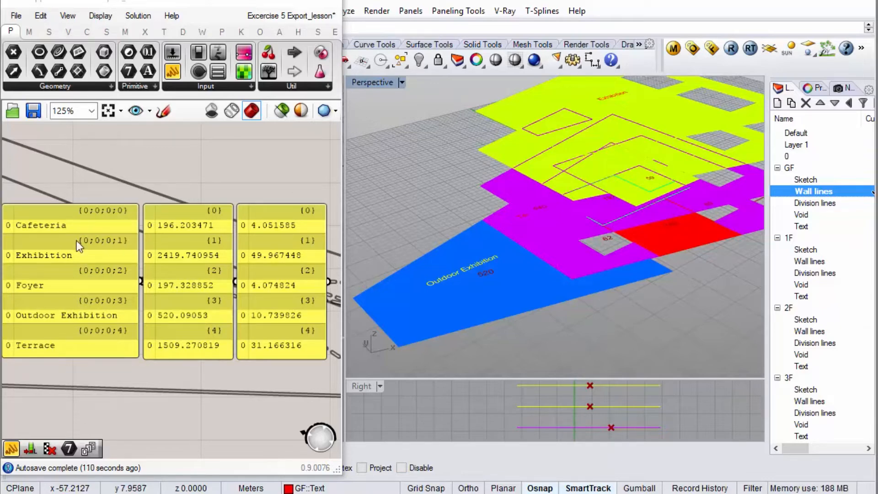
click(251, 174)
click(396, 180)
click(271, 175)
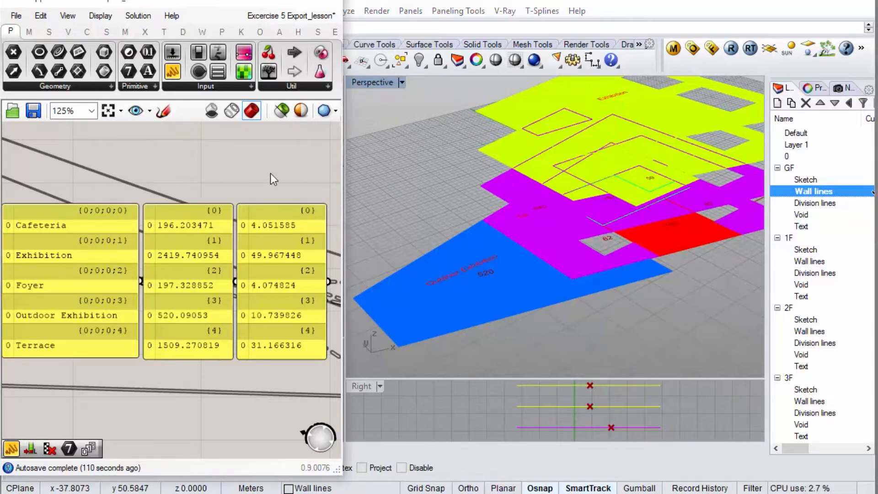
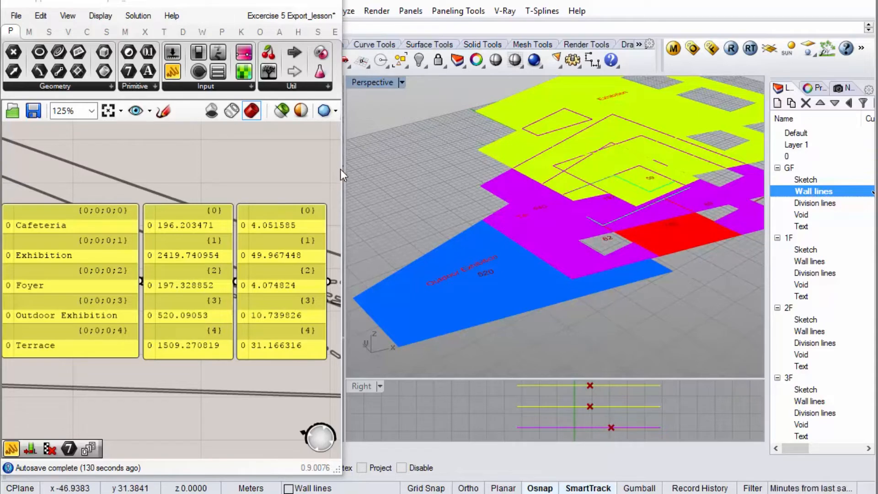
Close the Grasshopper window and examine the wall lines, division lines and program texts on each floor in the Perspective viewport.
click(829, 207)
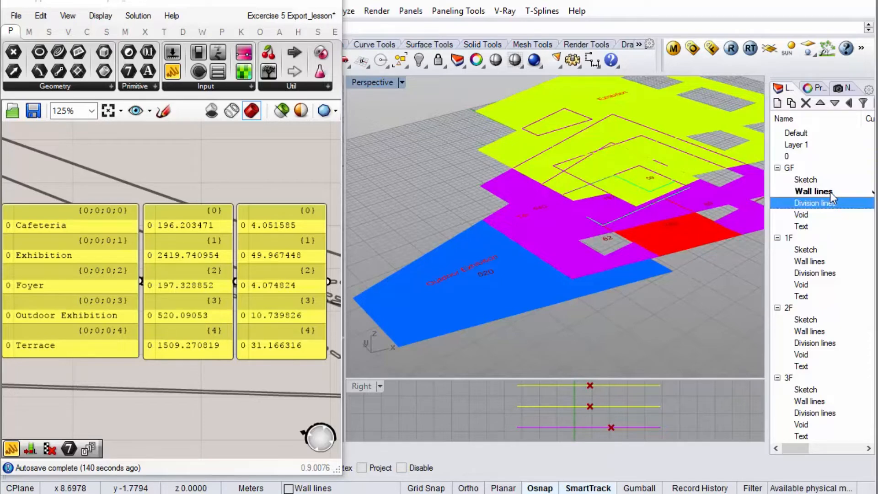
click(831, 193)
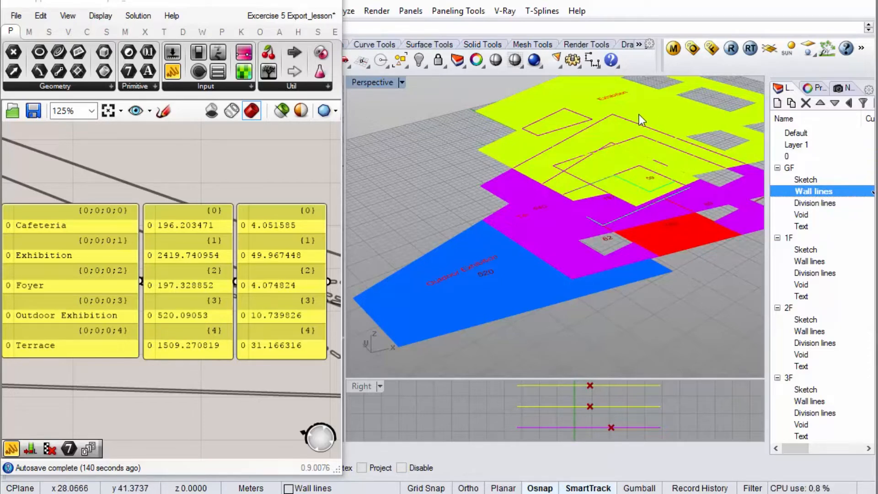
click(338, 11)
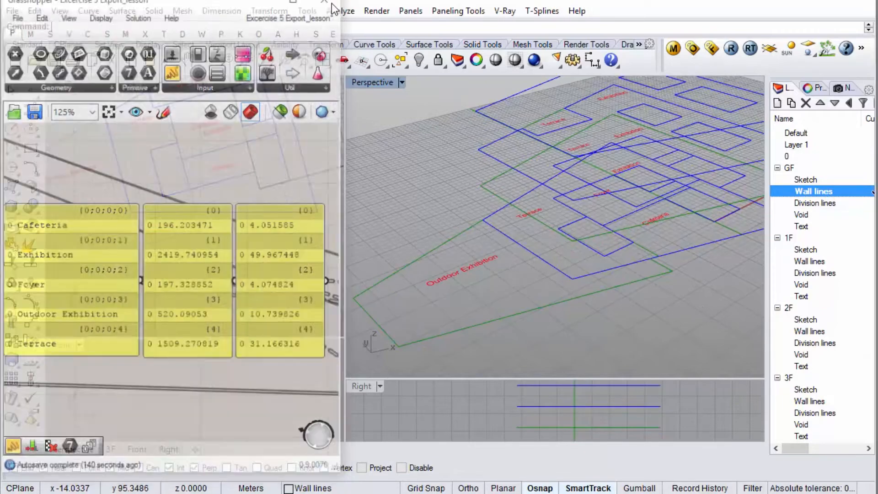
right_drag(675, 246, 629, 240)
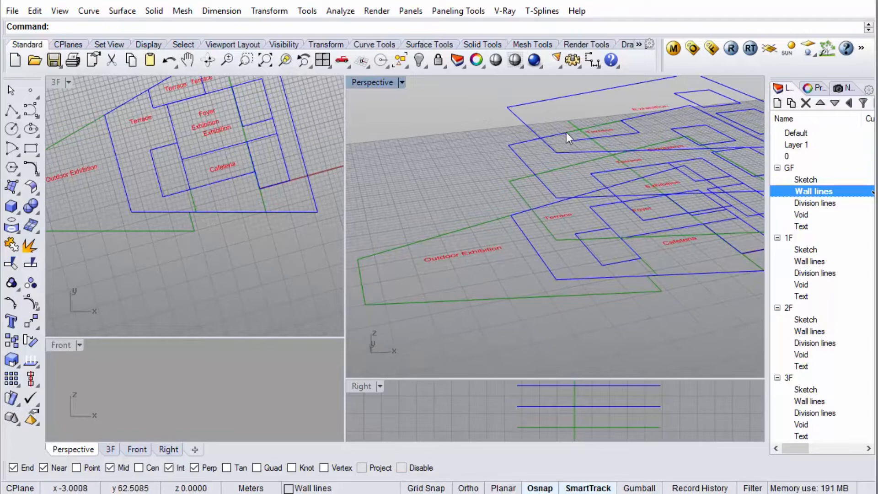
right_drag(519, 204, 536, 252)
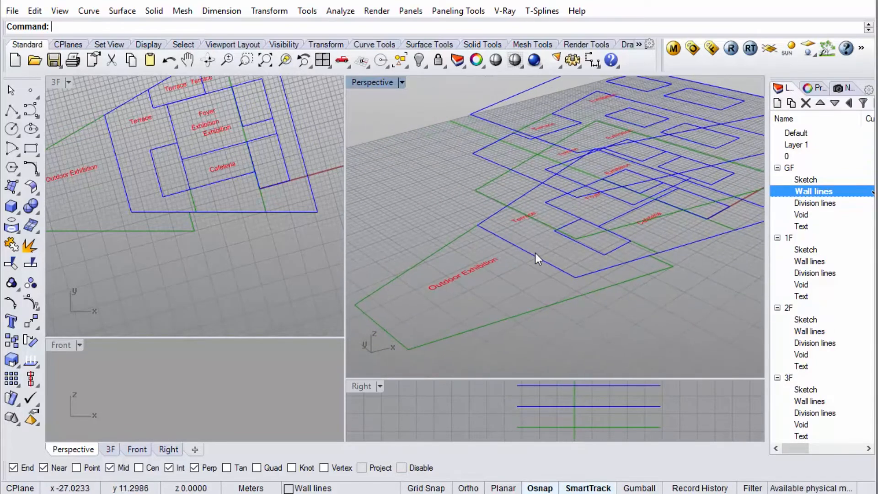
click(535, 254)
click(569, 225)
click(562, 212)
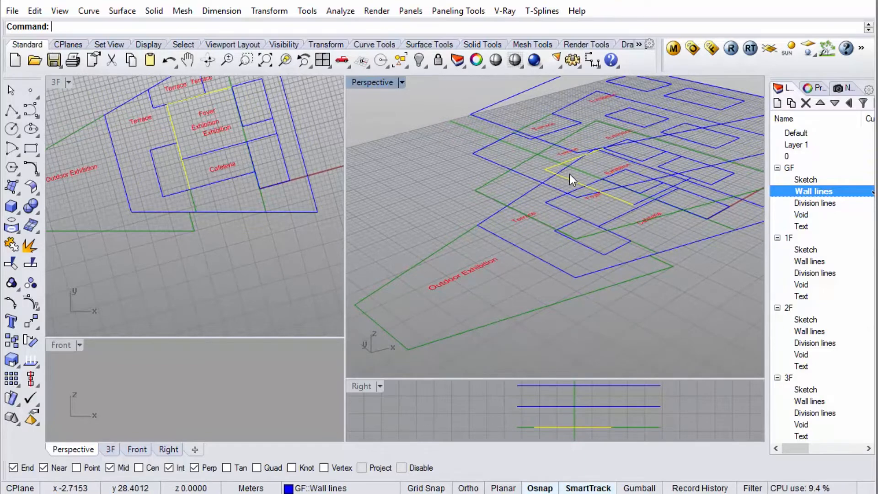
click(535, 179)
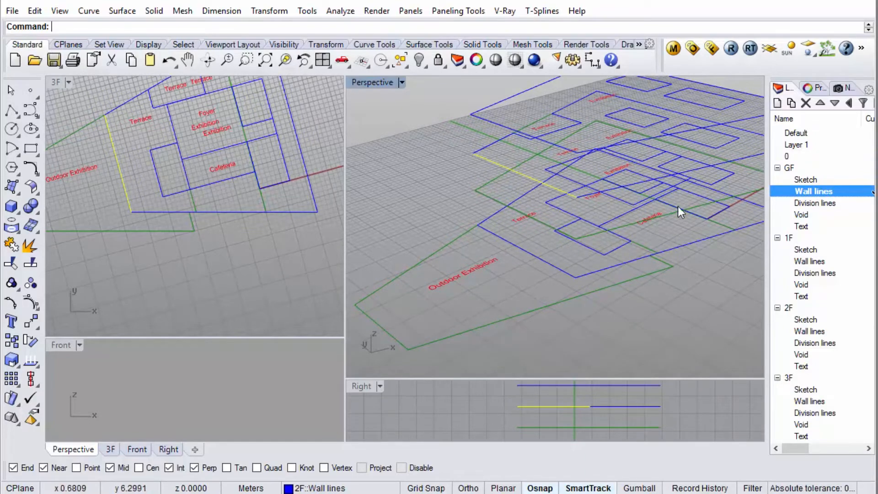
click(692, 298)
right_drag(675, 220, 640, 223)
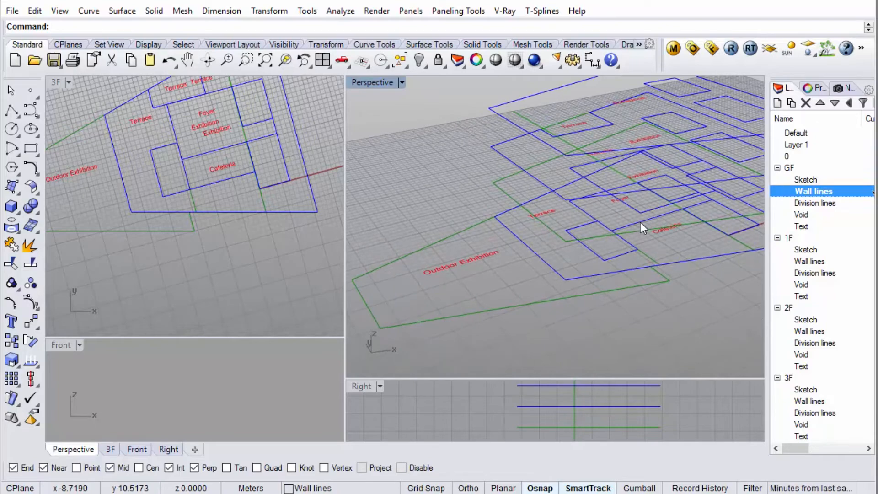
Reopen Grasshopper and widen its window to show the Export to Excel group beside the data panels.
text(Grasshopper)
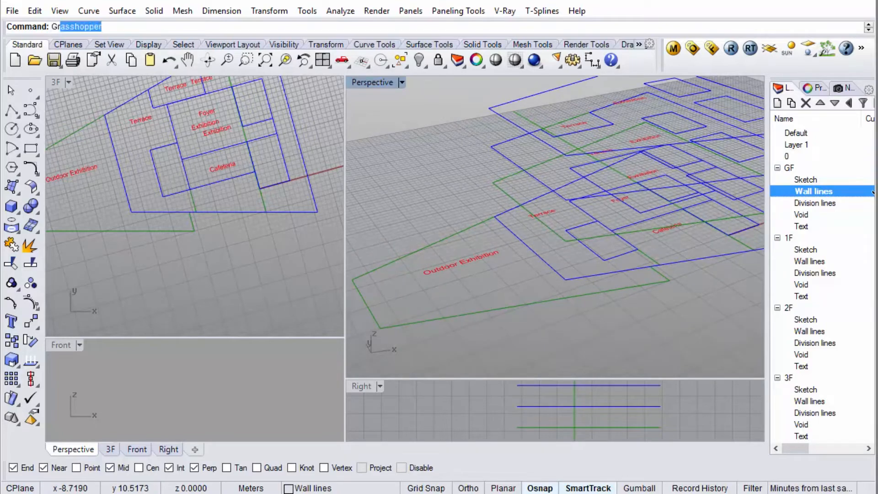
key(Return)
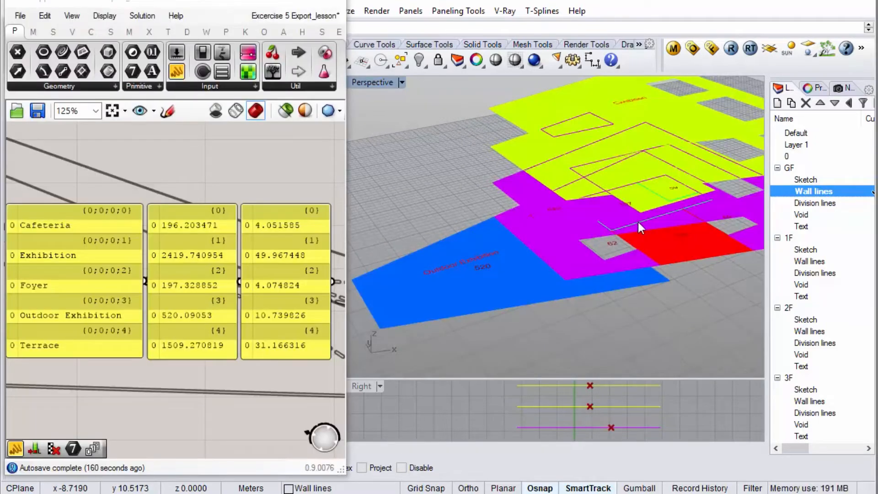
drag(346, 195, 757, 196)
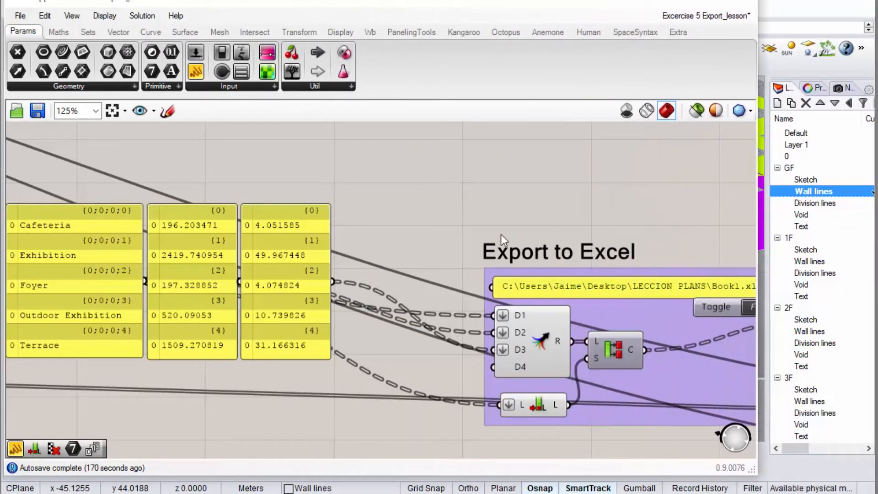
Delete the yellow panel sitting between the Sort into Levels and Split Surfaces groups.
scroll(501, 234, down, 8)
scroll(365, 197, up, 3)
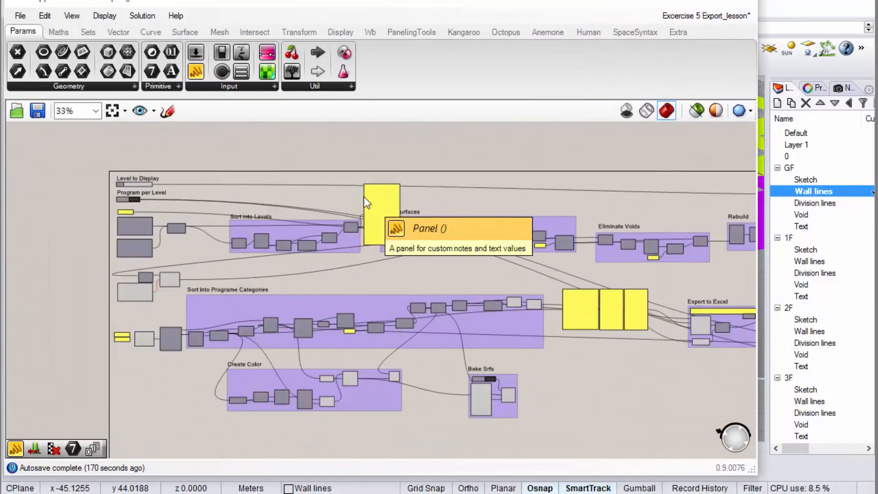
scroll(222, 232, up, 2)
click(466, 183)
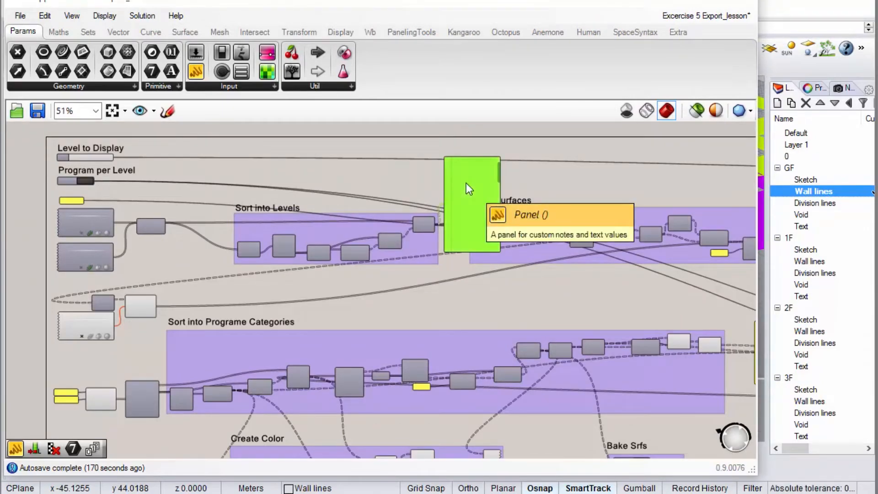
key(Delete)
Examine the definition from the Wall lines and Division lines pipelines through the surface groups to the final text tag component.
scroll(348, 208, down, 1)
scroll(182, 229, up, 5)
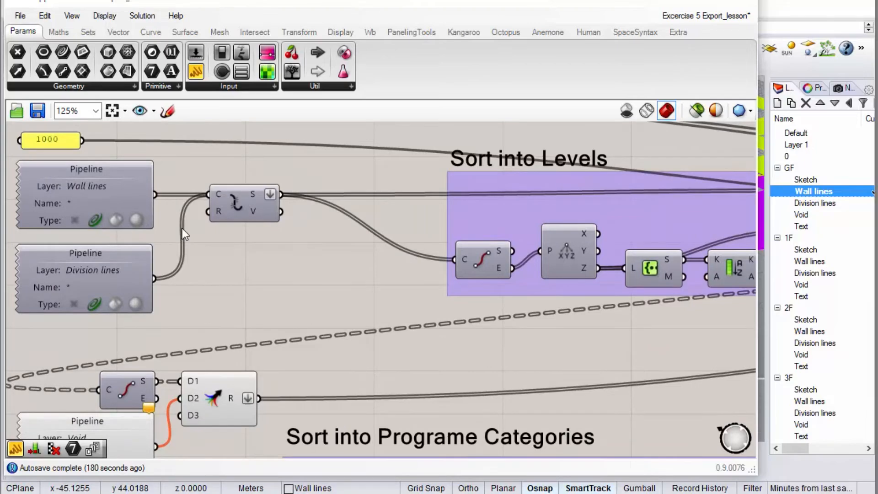
scroll(158, 230, down, 2)
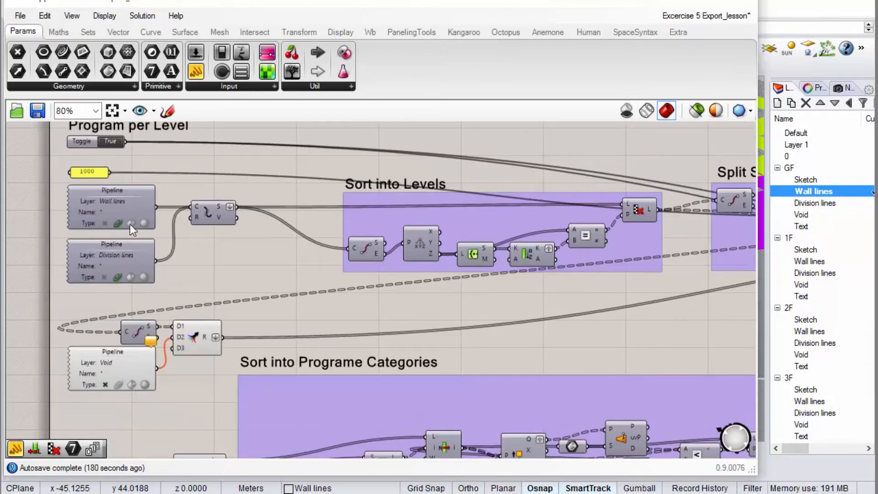
scroll(120, 227, down, 3)
scroll(421, 194, up, 3)
scroll(439, 201, up, 1)
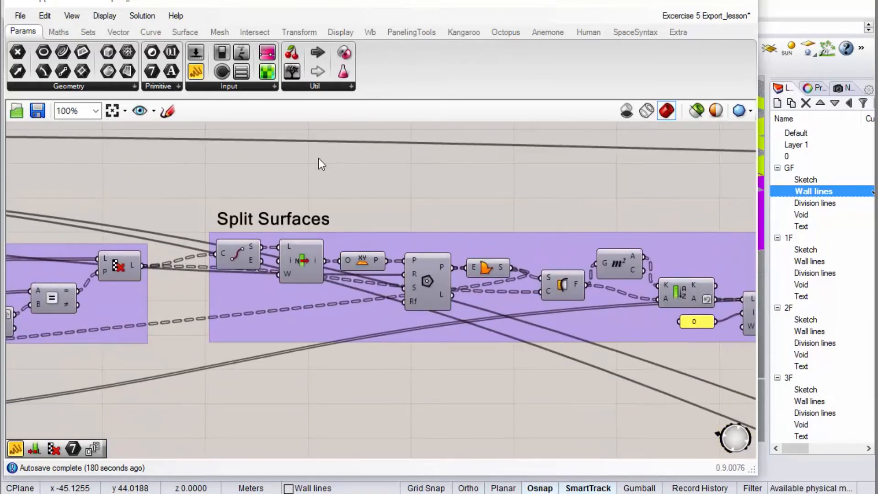
scroll(439, 202, down, 4)
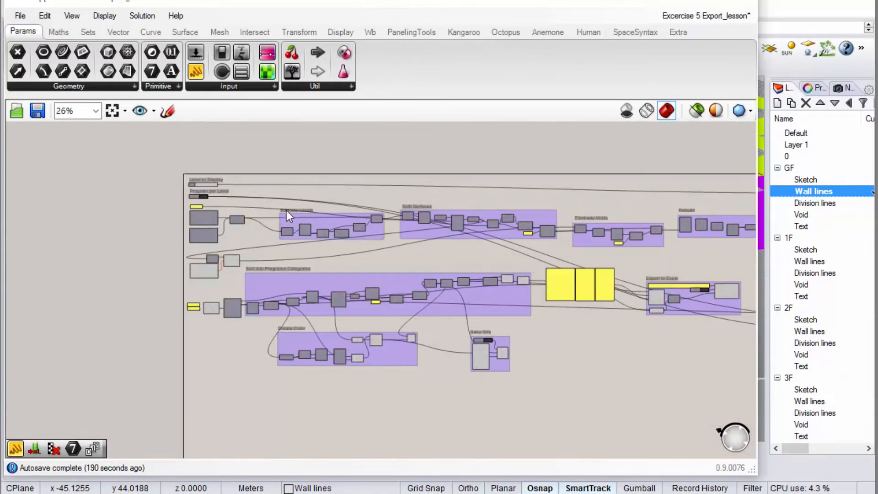
scroll(218, 221, up, 5)
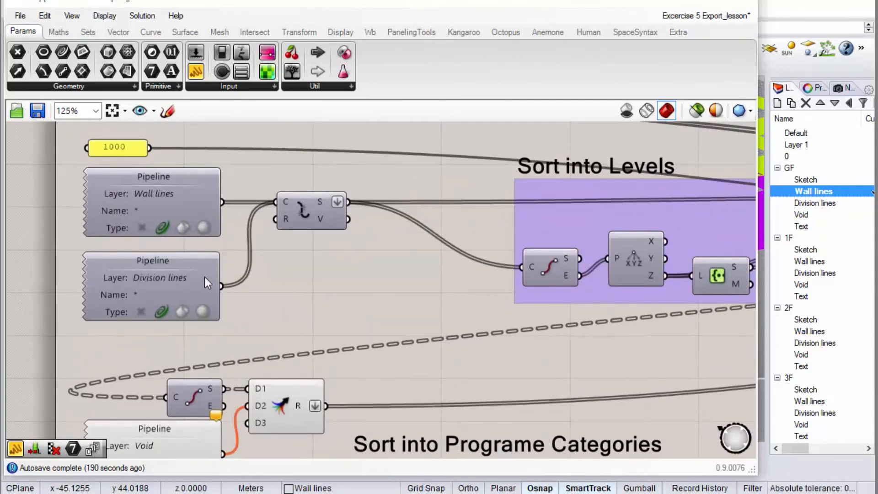
scroll(93, 256, down, 6)
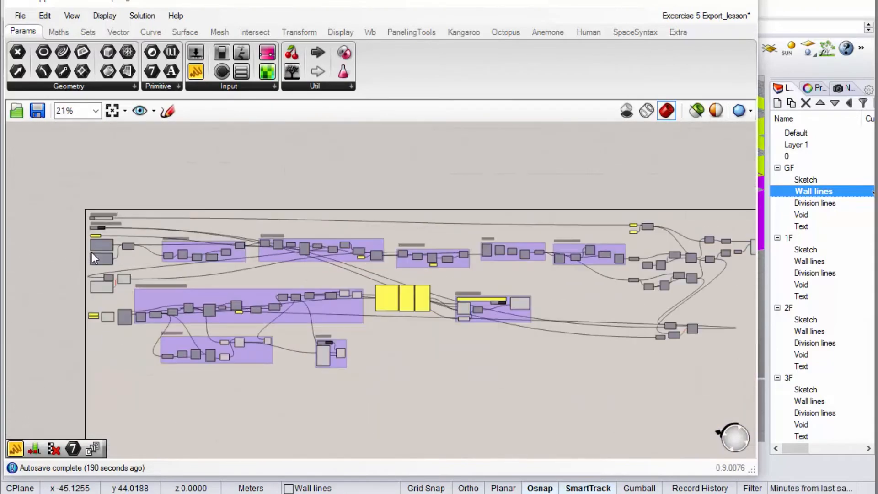
scroll(482, 218, down, 1)
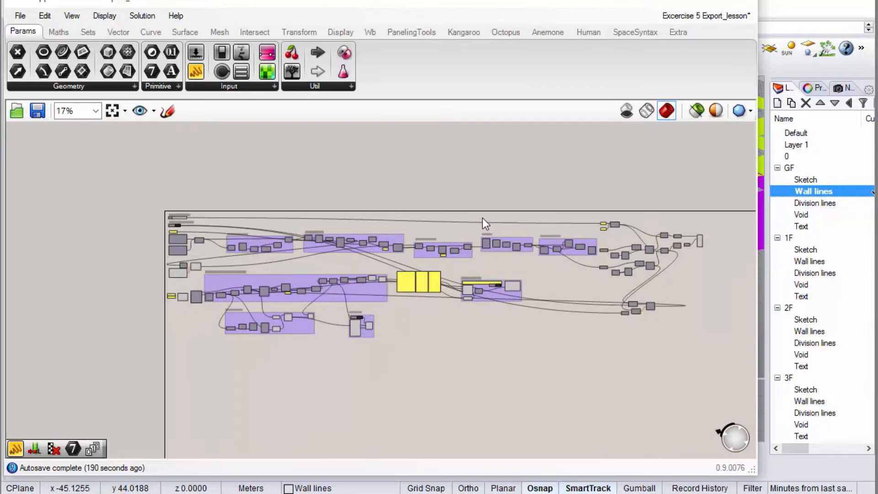
scroll(682, 232, up, 2)
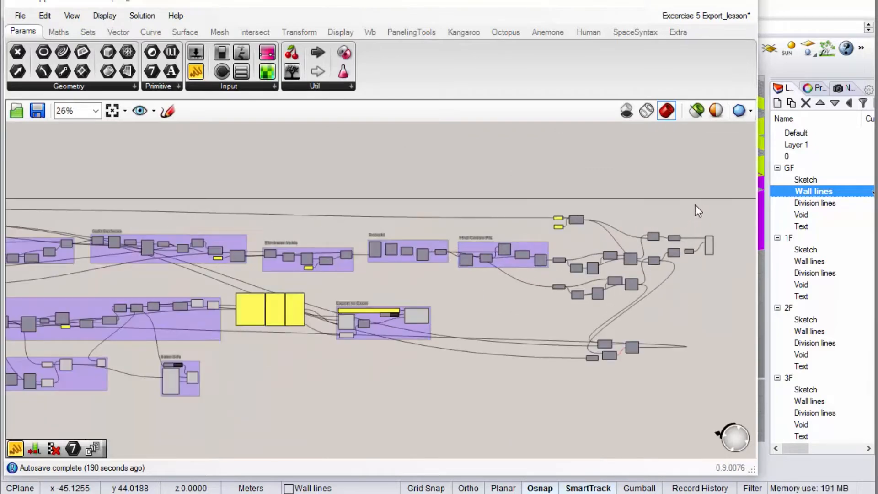
scroll(686, 220, up, 5)
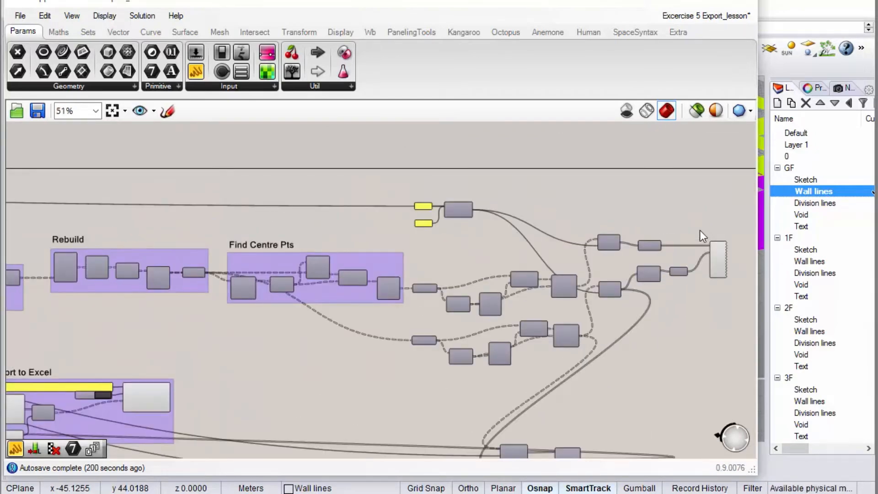
scroll(681, 223, down, 5)
Select the upper chain from the Explode component through Find Centre Pts to the text tag inputs, plus the cull and Merge components below it.
drag(678, 189, 342, 284)
scroll(448, 250, down, 4)
scroll(510, 215, up, 4)
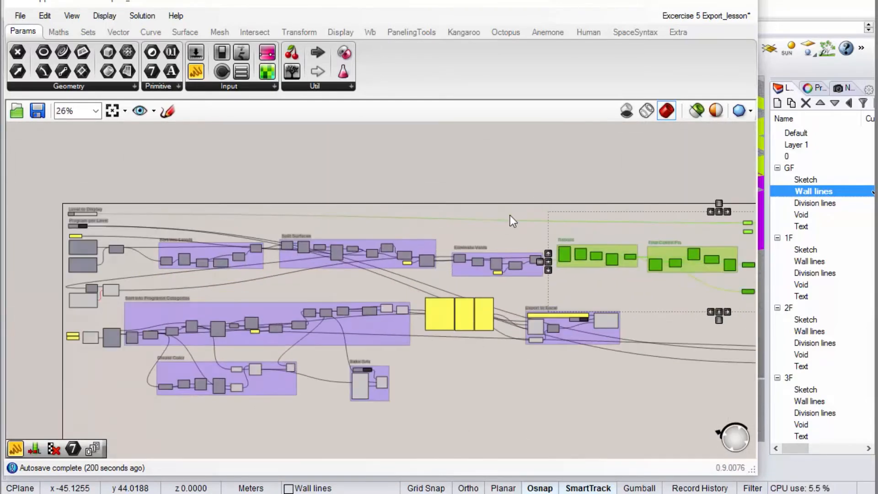
drag(590, 176, 155, 274)
shift+click(115, 250)
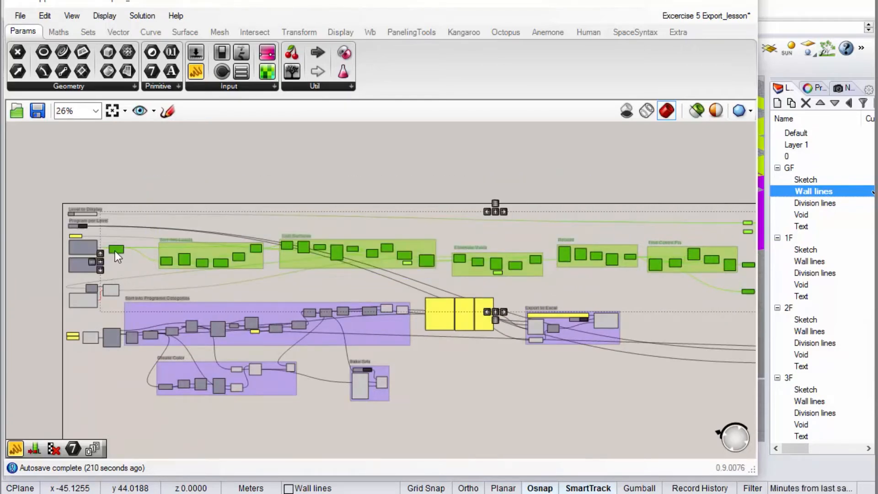
scroll(114, 252, down, 4)
scroll(416, 281, up, 8)
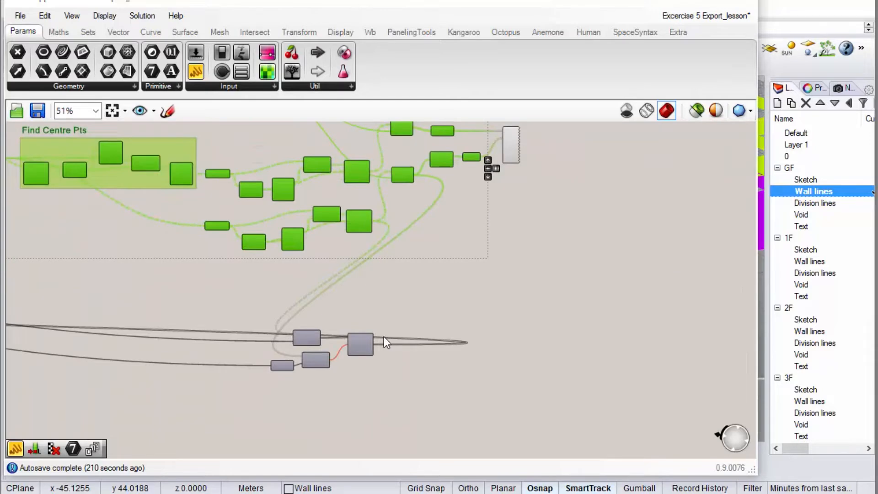
drag(406, 317, 263, 389)
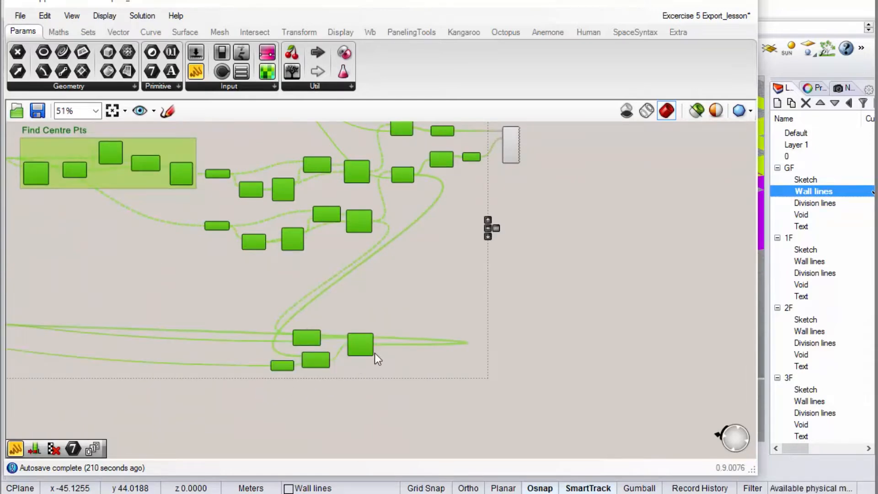
scroll(633, 241, down, 5)
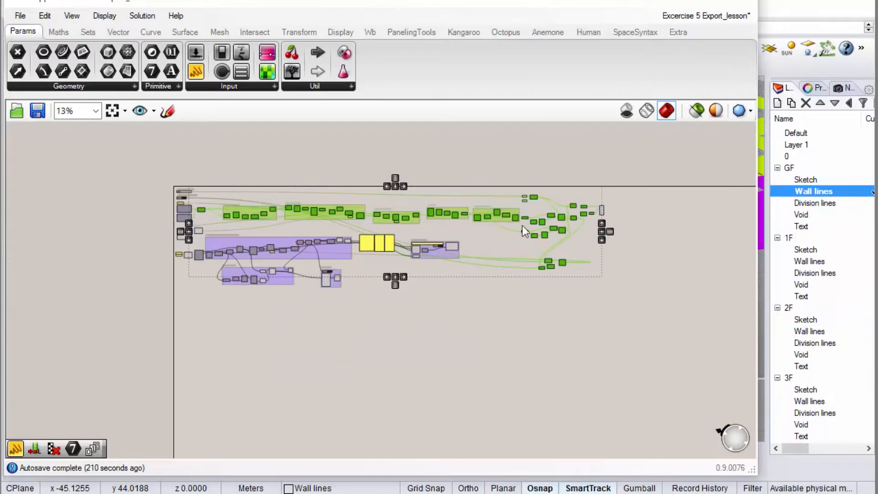
Remove the text tag's location and area components, and the two small panels with the component they feed, from the selection.
scroll(544, 220, up, 6)
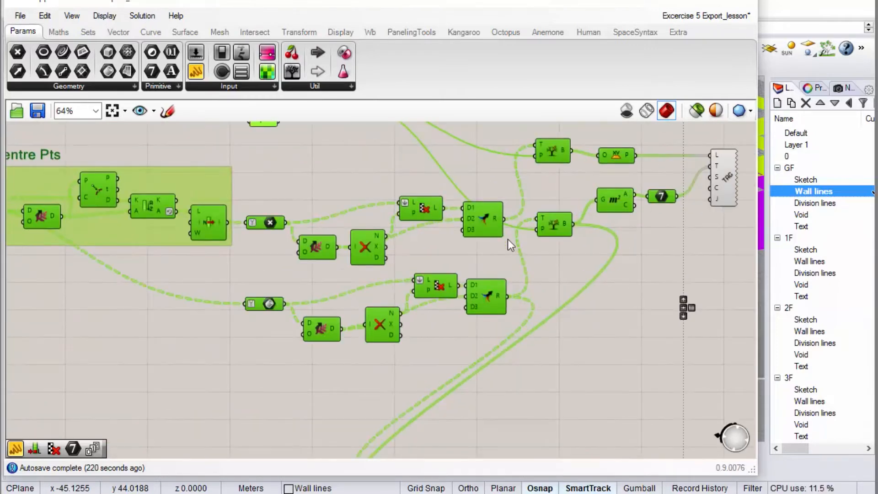
scroll(612, 191, down, 3)
scroll(675, 149, up, 2)
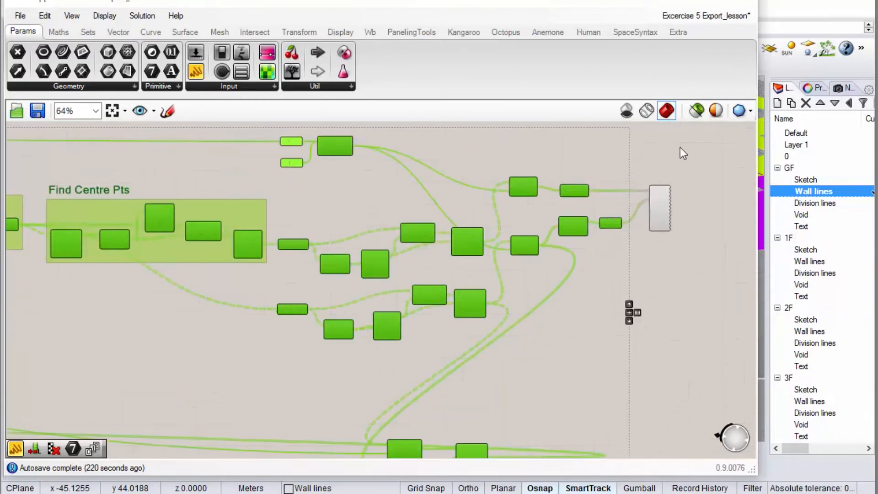
ctrl+drag(681, 144, 515, 205)
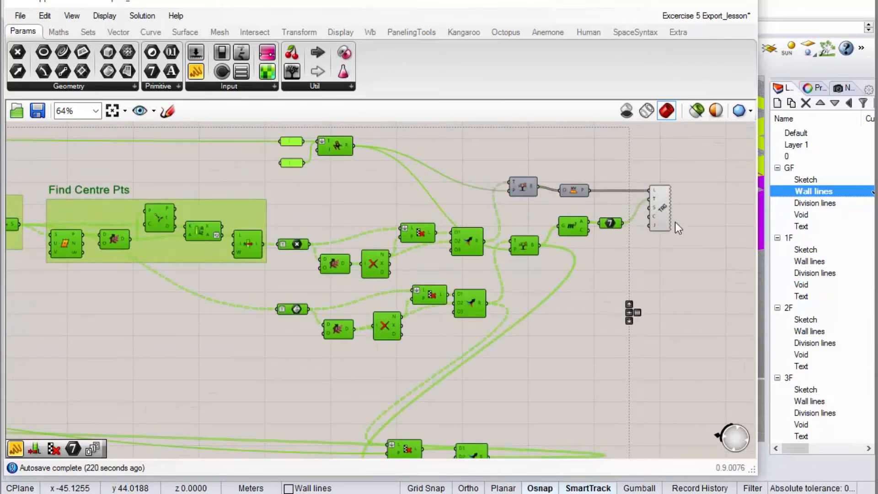
ctrl+drag(696, 202, 582, 260)
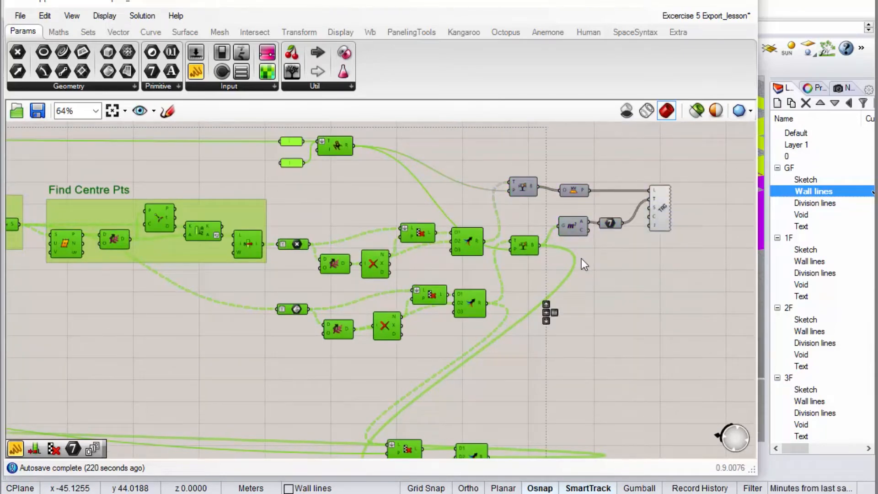
scroll(622, 224, down, 1)
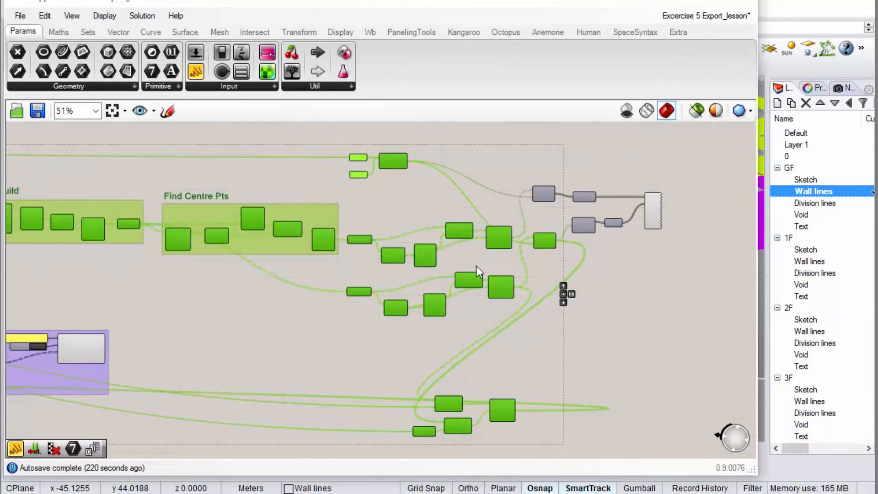
scroll(484, 332, up, 2)
scroll(482, 183, down, 1)
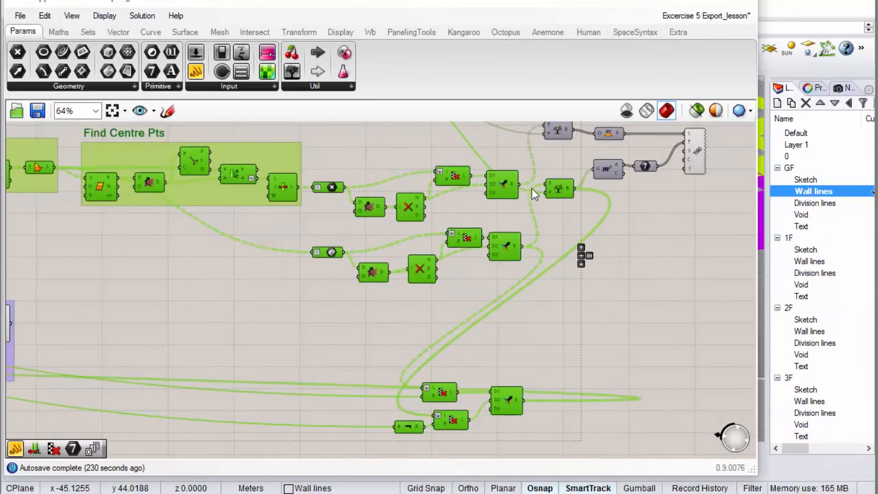
scroll(592, 369, down, 2)
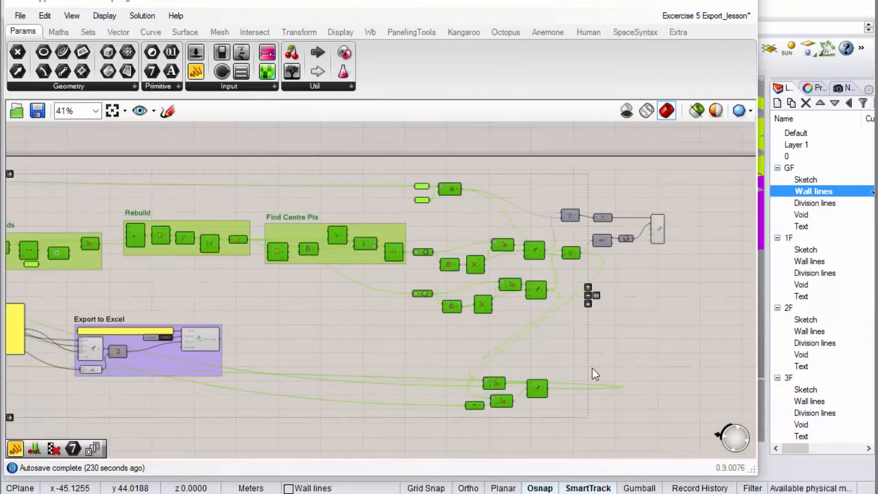
scroll(447, 190, up, 1)
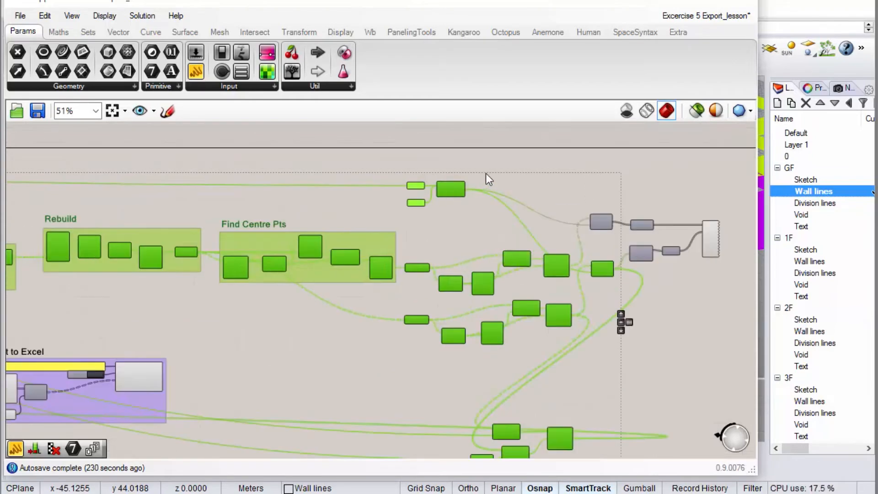
ctrl+drag(492, 166, 404, 210)
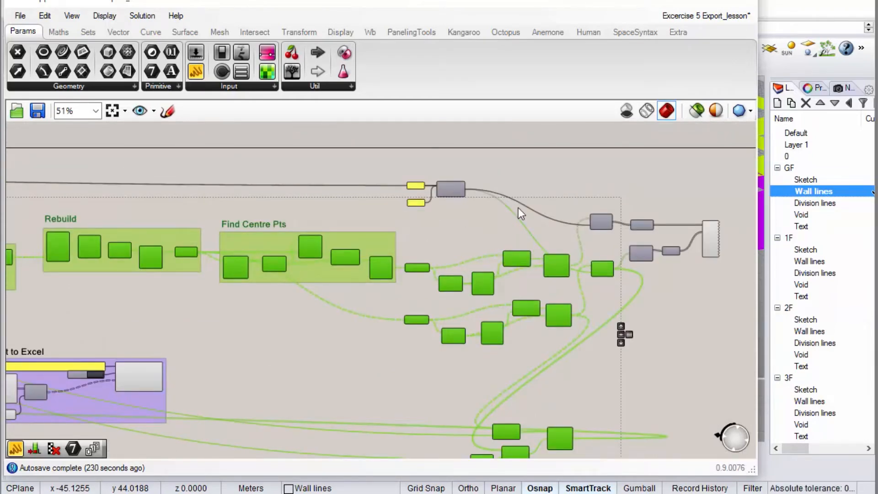
Duplicate the selected components and place the copy in the empty area below the Create Color and Bake Srfs groups.
scroll(547, 201, down, 3)
scroll(547, 199, down, 1)
scroll(547, 199, down, 2)
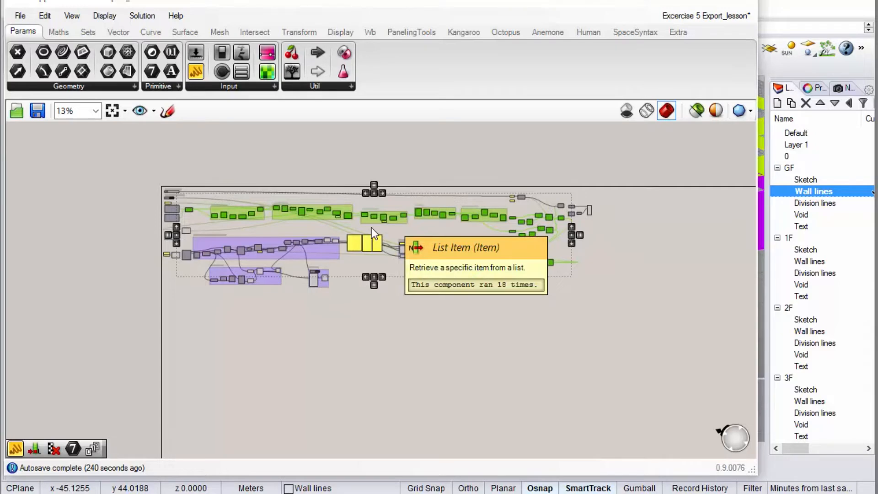
key(ctrl+v)
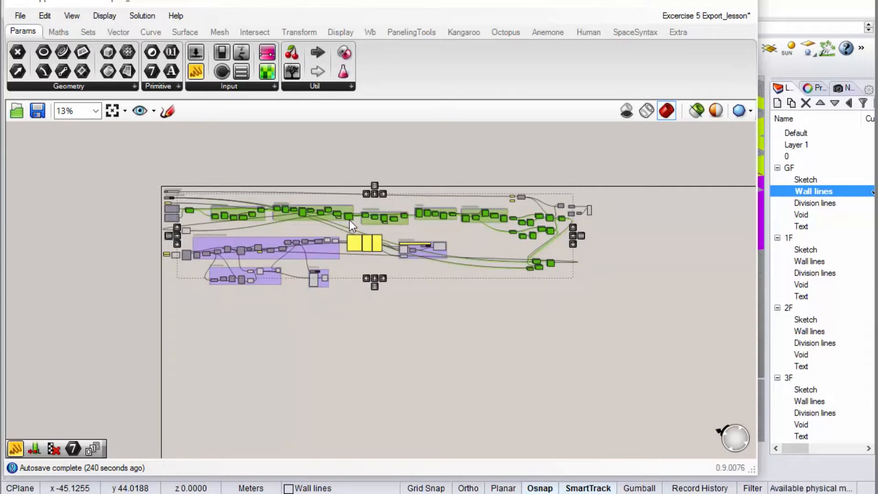
drag(350, 218, 365, 360)
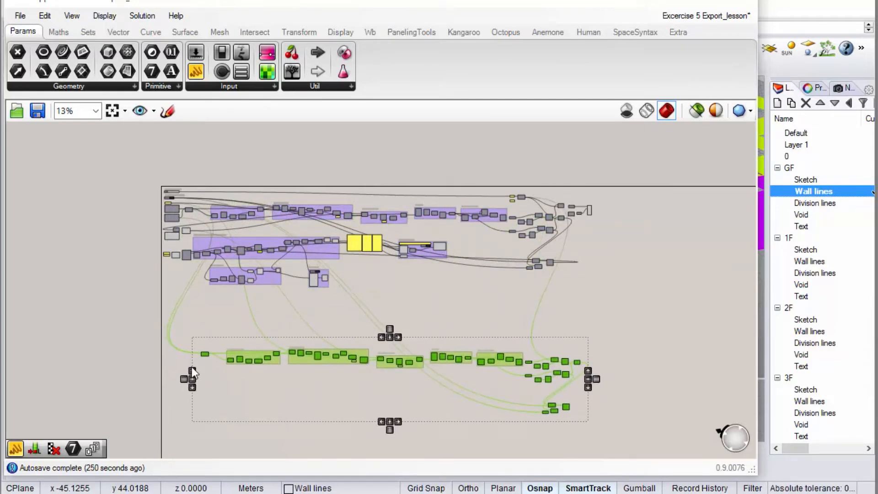
Examine the wires from the Wall lines and Division lines pipelines to the original and duplicated component chains.
scroll(168, 294, up, 2)
click(168, 292)
scroll(180, 161, up, 7)
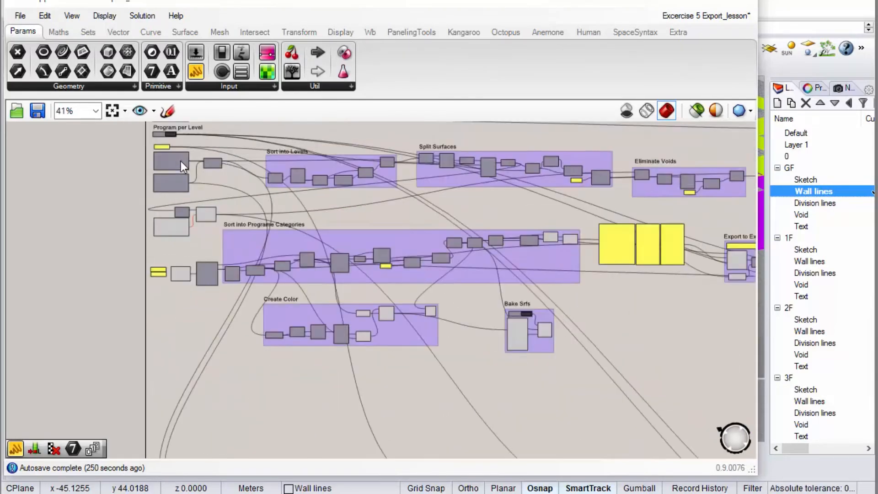
click(182, 147)
scroll(150, 145, up, 4)
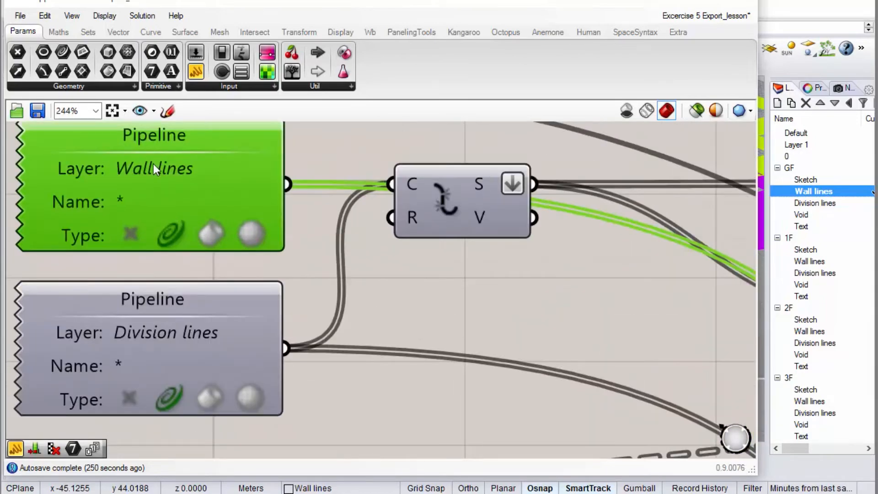
scroll(197, 152, down, 6)
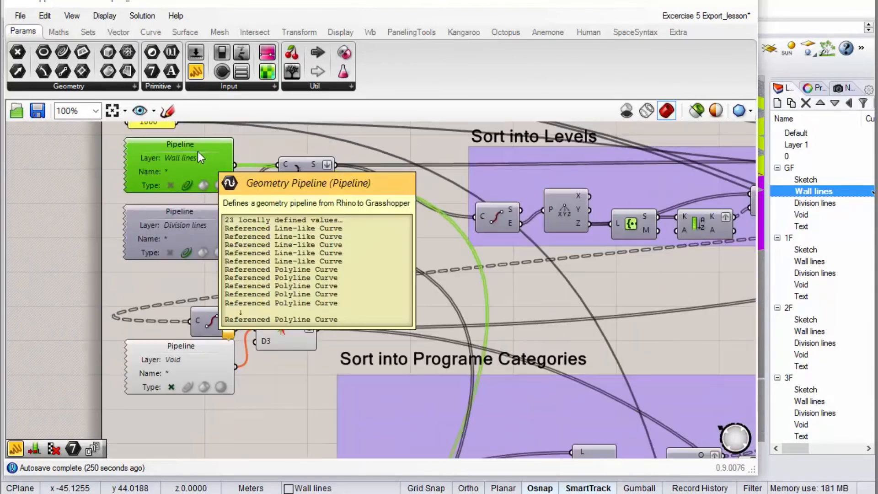
scroll(201, 146, down, 2)
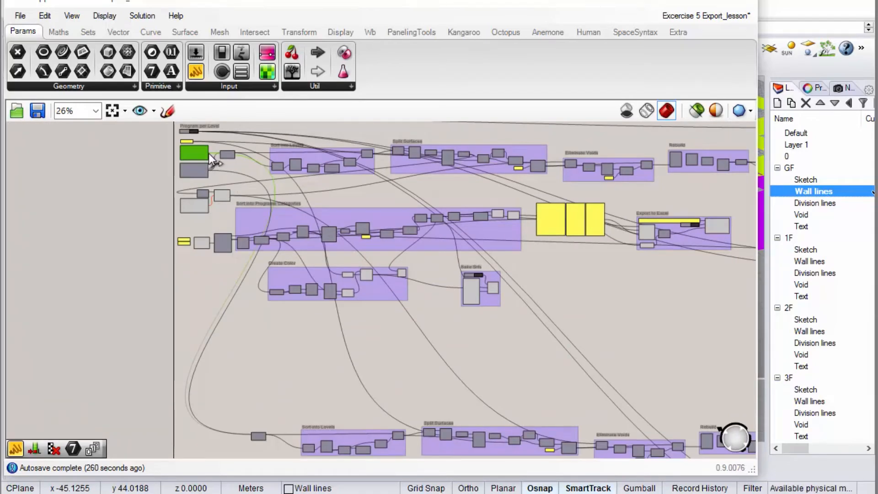
drag(235, 180, 255, 434)
scroll(254, 360, down, 3)
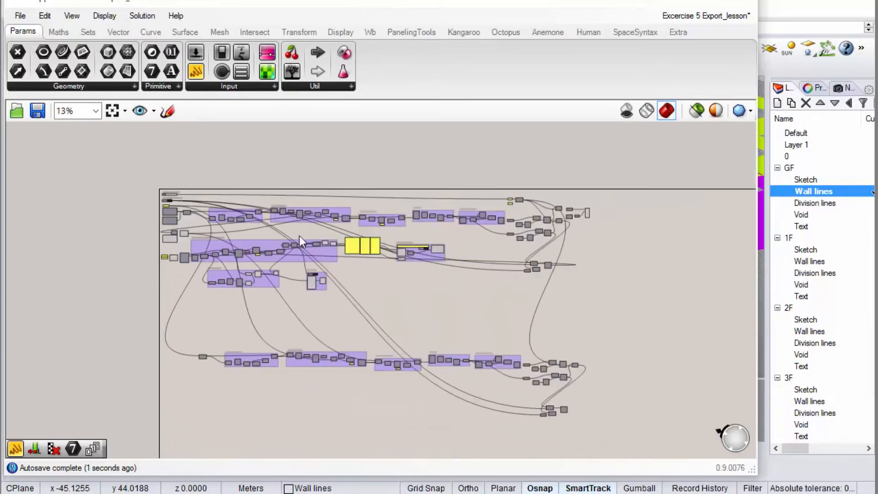
scroll(316, 261, up, 1)
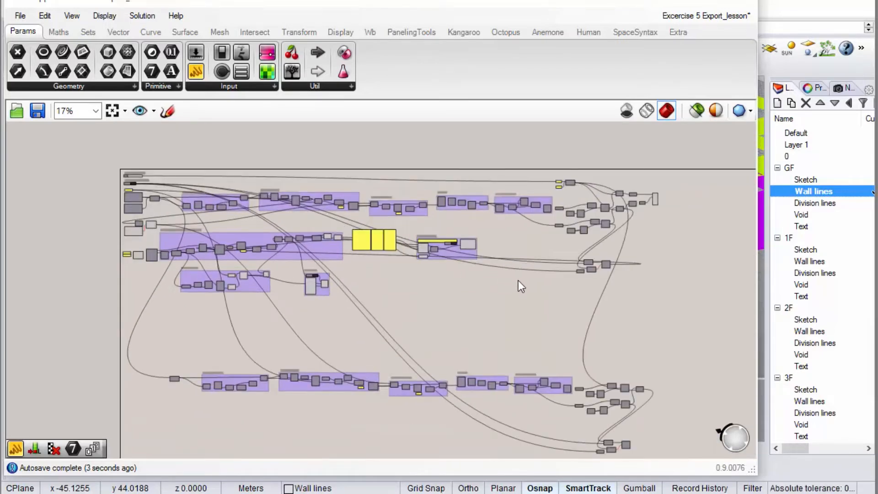
scroll(492, 302, down, 1)
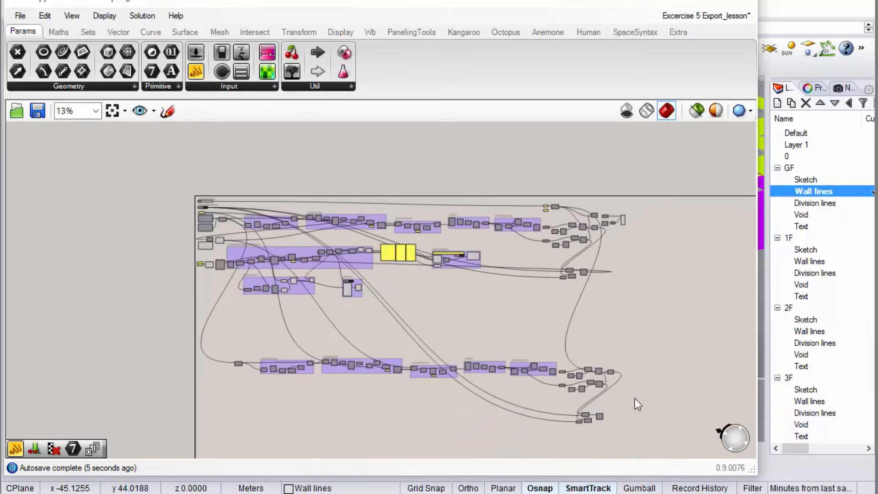
Align the final Merge component of the duplicated chain with the upper cull component that feeds it.
scroll(625, 426, up, 6)
click(523, 389)
drag(523, 388, 524, 387)
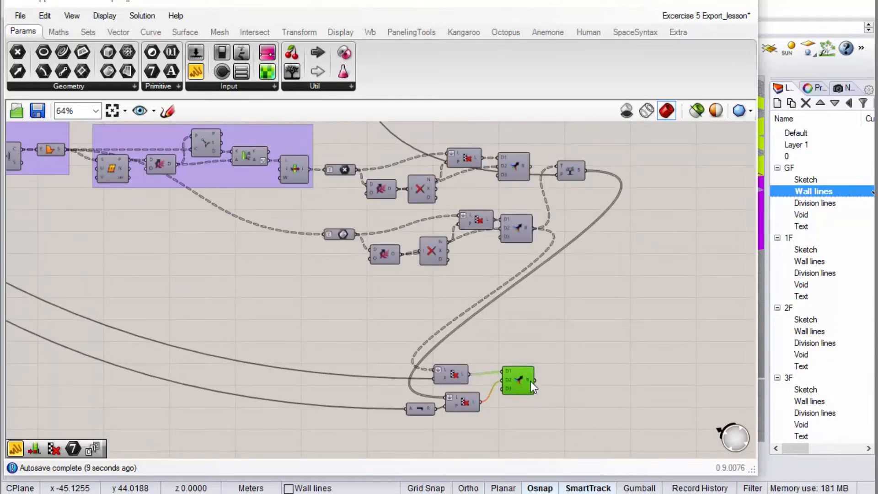
scroll(273, 322, down, 3)
scroll(427, 362, up, 3)
scroll(337, 260, down, 3)
scroll(371, 318, up, 3)
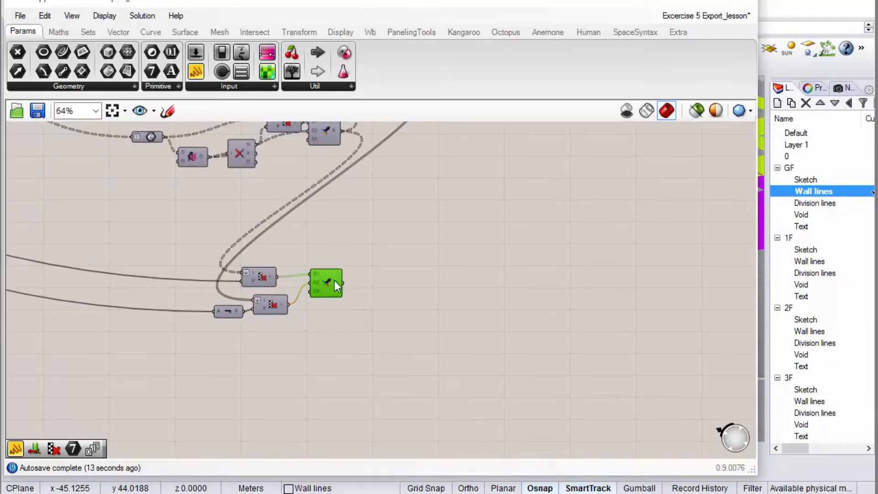
drag(336, 281, 327, 290)
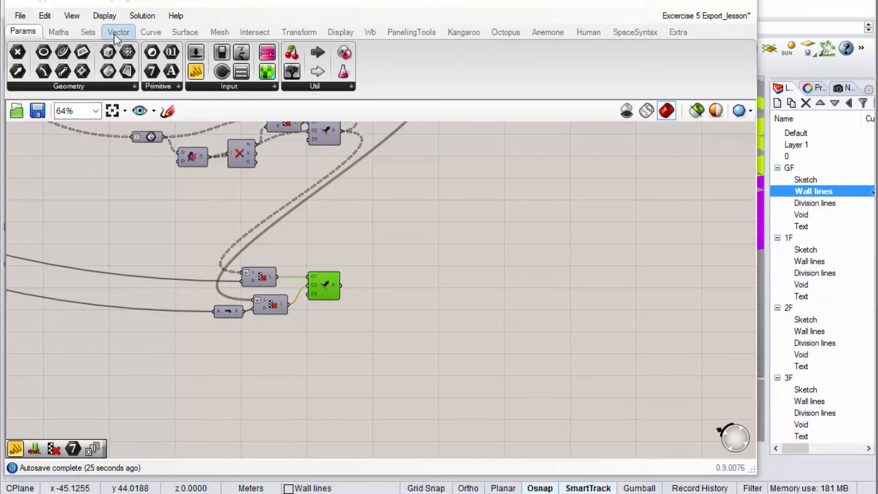
Add a Graft Tree component after the duplicated chain's final Merge and connect the Merge result to it.
click(89, 32)
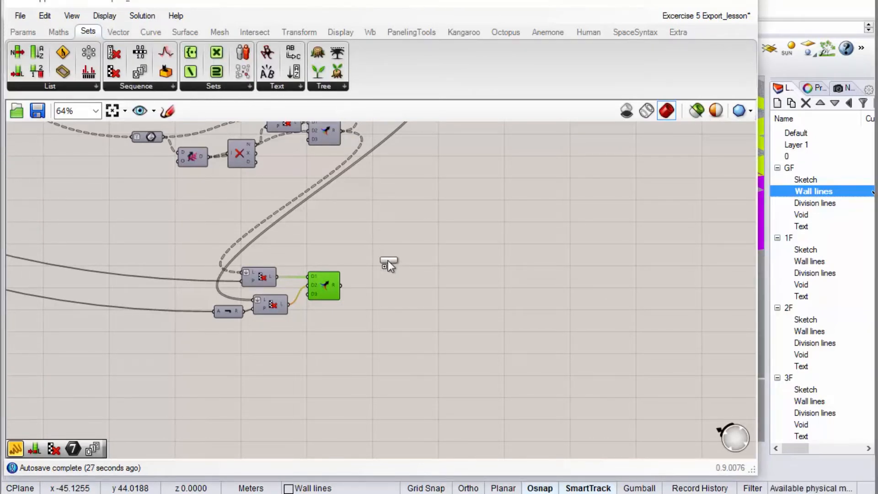
drag(386, 256, 399, 293)
drag(340, 286, 378, 288)
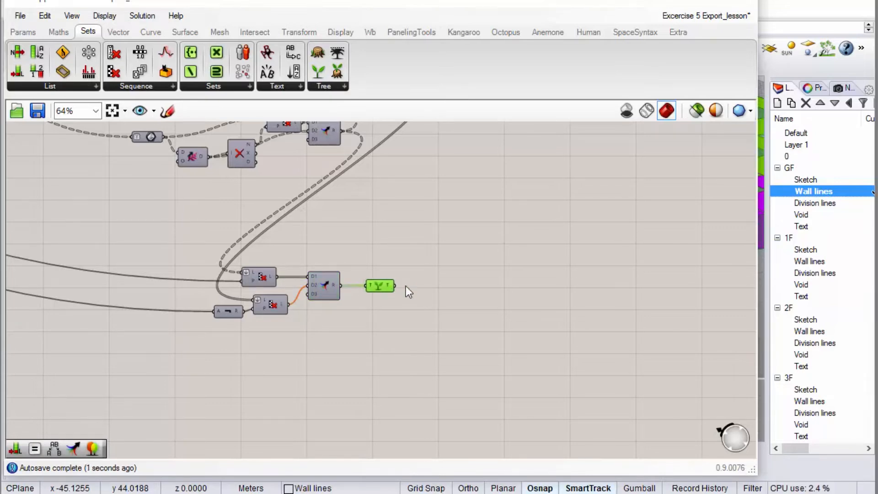
Narrow the Grasshopper window and frame the stacked coloured floor surfaces in the Perspective viewport.
drag(758, 206, 546, 235)
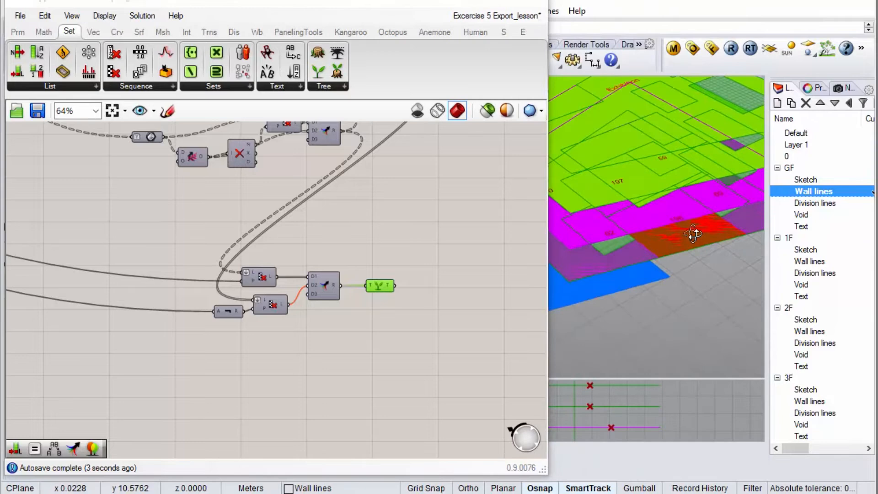
right_drag(693, 233, 696, 227)
scroll(697, 218, down, 7)
scroll(699, 208, up, 4)
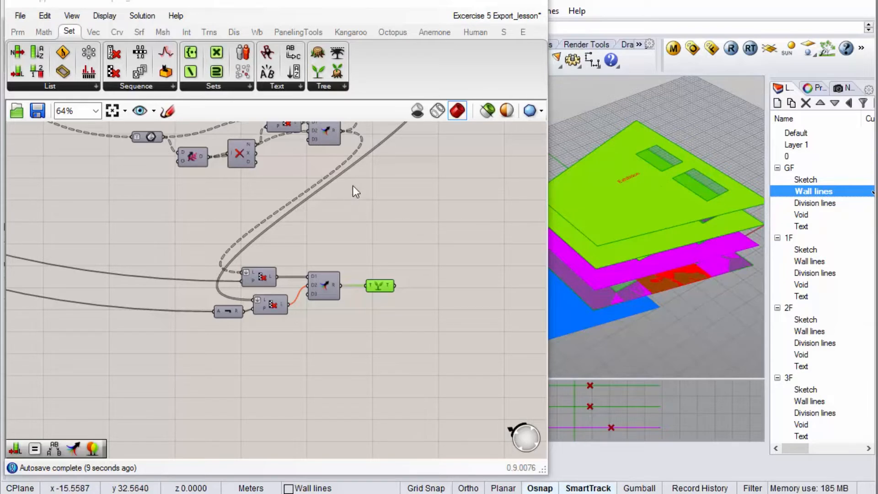
Add a Deconstruct Brep component, feed it the grafted surfaces and position it close beside the Graft Tree component.
click(128, 31)
click(136, 32)
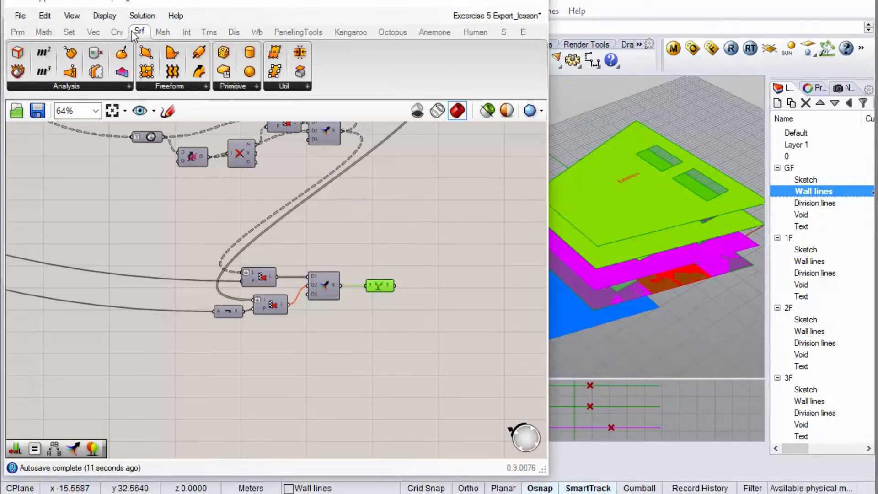
scroll(441, 292, up, 4)
drag(459, 340, 419, 279)
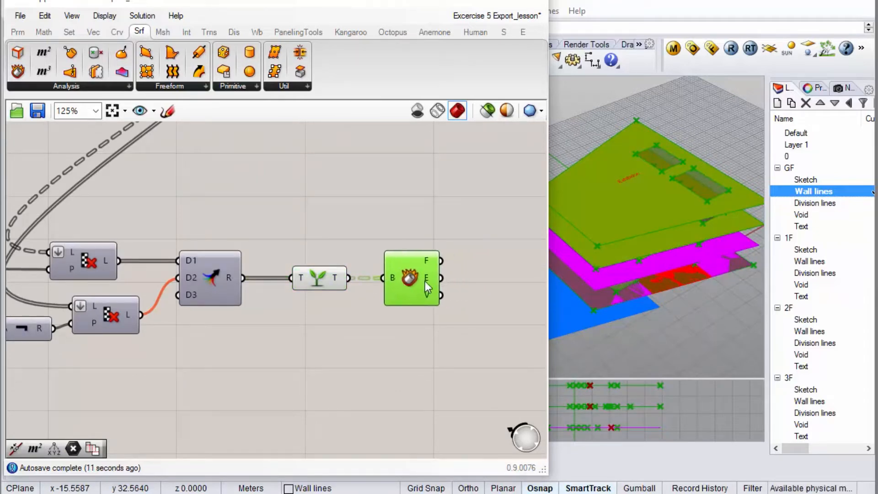
mouse_move(429, 278)
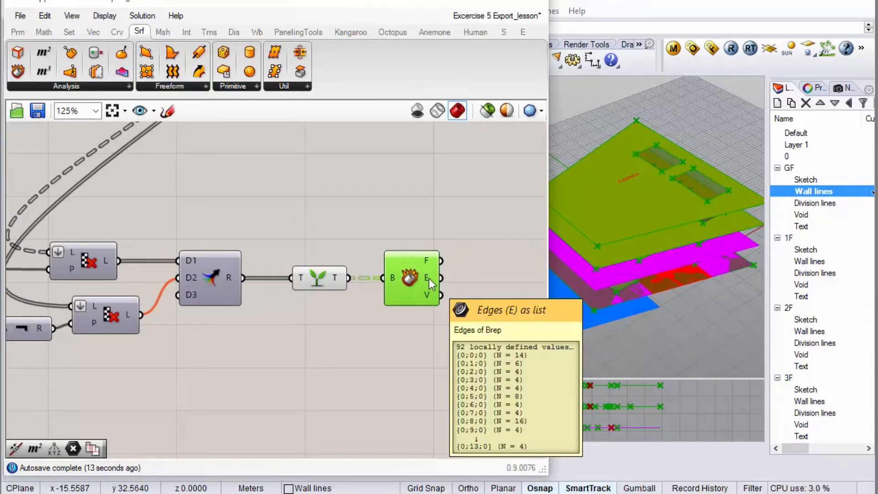
drag(412, 282, 396, 284)
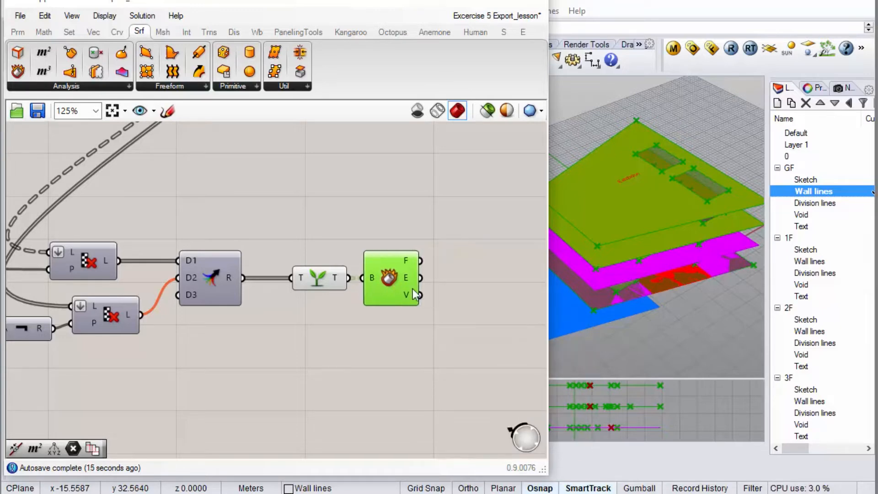
Add a Join Curves component after the Deconstruct Brep, feed it the edges output and space the two components apart.
click(117, 31)
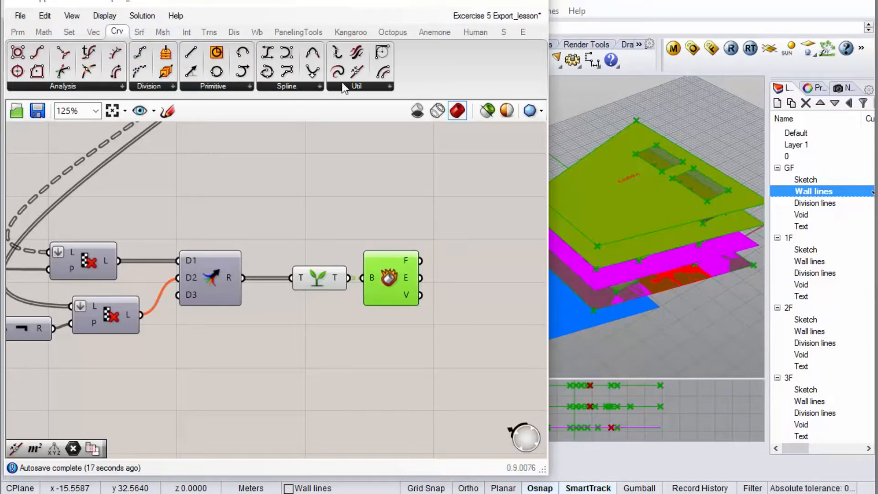
scroll(265, 168, down, 2)
scroll(424, 222, up, 2)
click(426, 250)
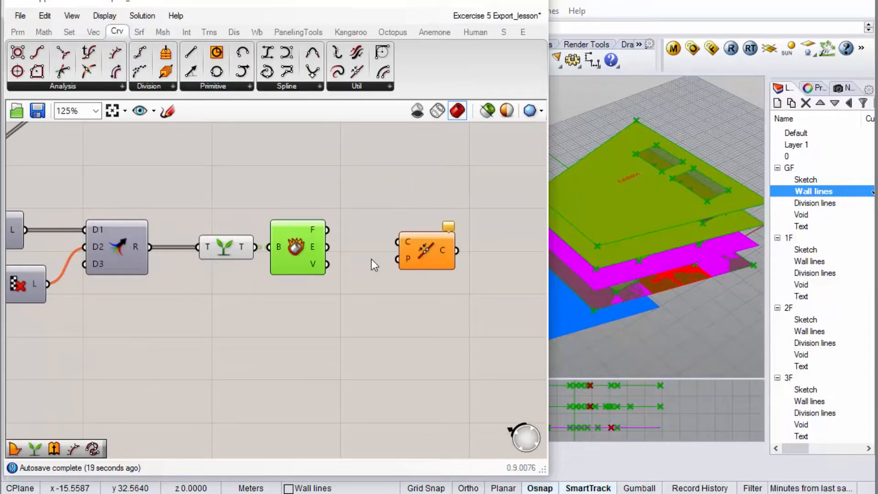
drag(326, 251, 390, 239)
drag(428, 248, 404, 252)
drag(412, 209, 337, 248)
click(367, 306)
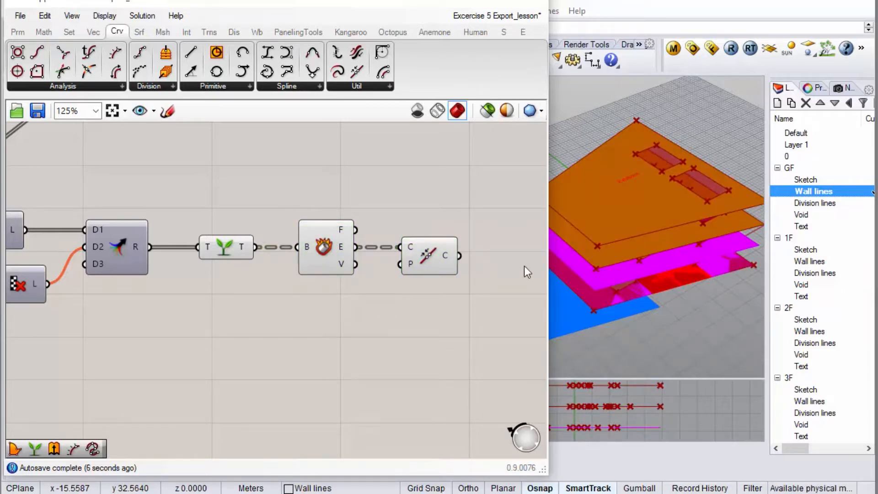
Examine the outer edges and corners of the stacked floor surfaces in the Perspective viewport.
right_drag(677, 172, 659, 197)
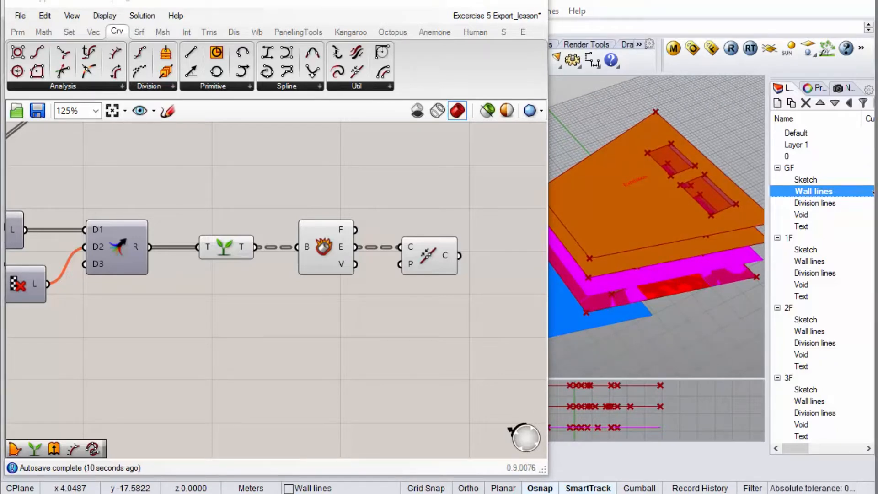
click(18, 32)
right_drag(662, 171, 671, 207)
scroll(614, 226, up, 5)
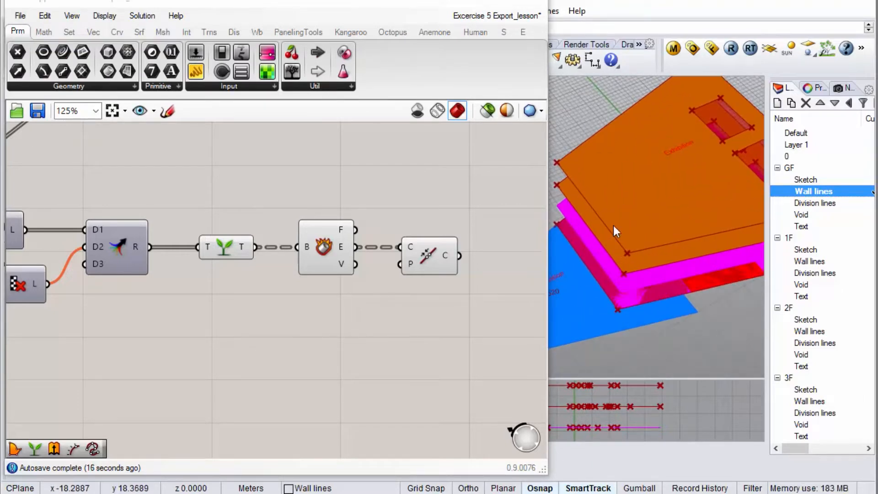
scroll(646, 193, down, 3)
scroll(660, 141, up, 4)
scroll(578, 163, down, 2)
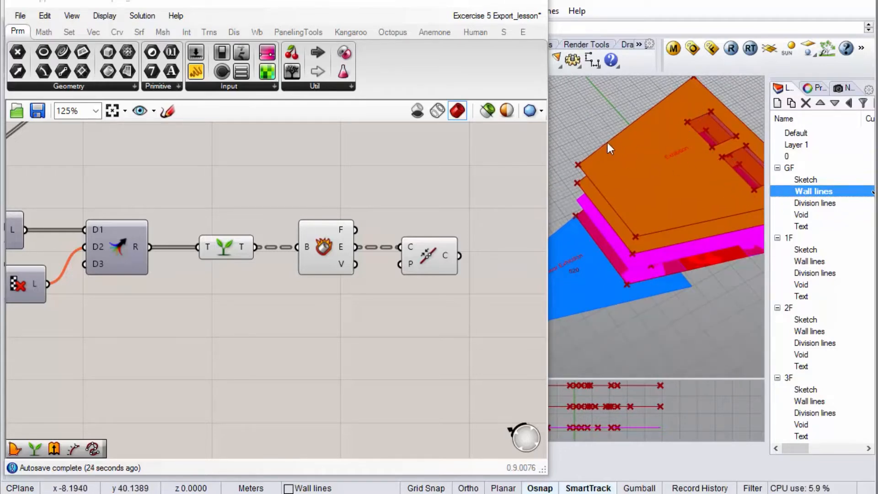
scroll(565, 147, up, 3)
scroll(564, 208, down, 3)
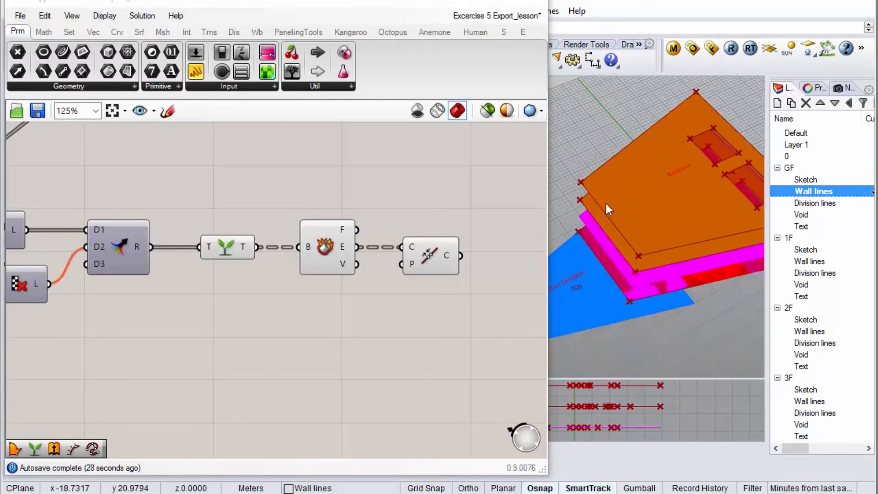
right_drag(658, 216, 660, 202)
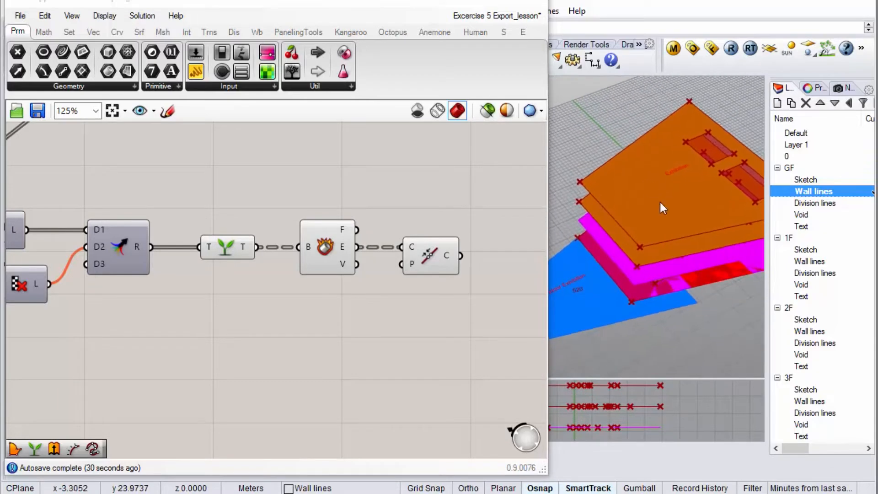
Add a panel containing .3 below the Deconstruct Brep component and shrink it to fit the value.
right_drag(439, 213, 403, 201)
drag(196, 78, 377, 417)
drag(334, 306, 334, 306)
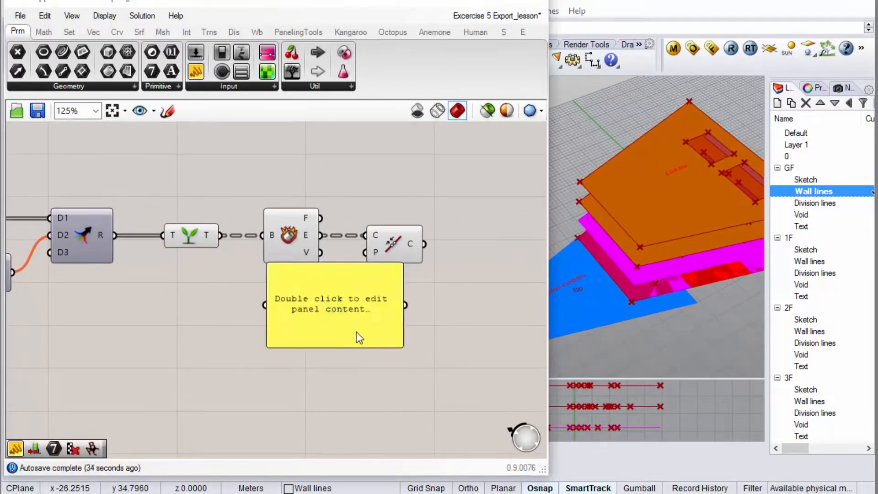
double_click(356, 310)
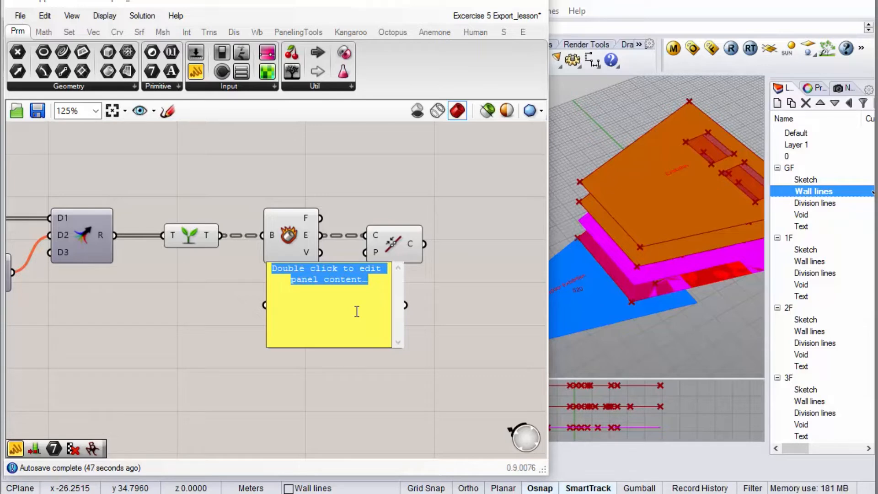
text(.3)
click(461, 321)
drag(398, 346, 281, 323)
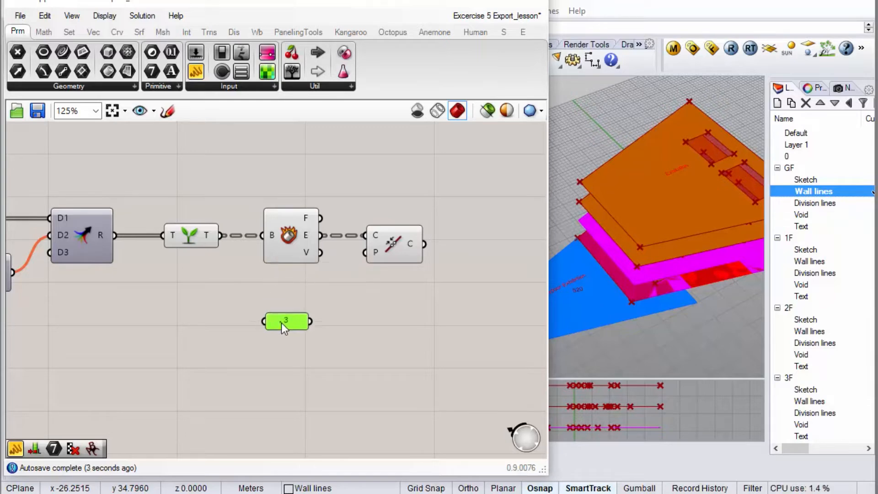
Add a Division component beside the .3 panel, connect the panel to input A and set a fixed divisor on input B.
click(44, 31)
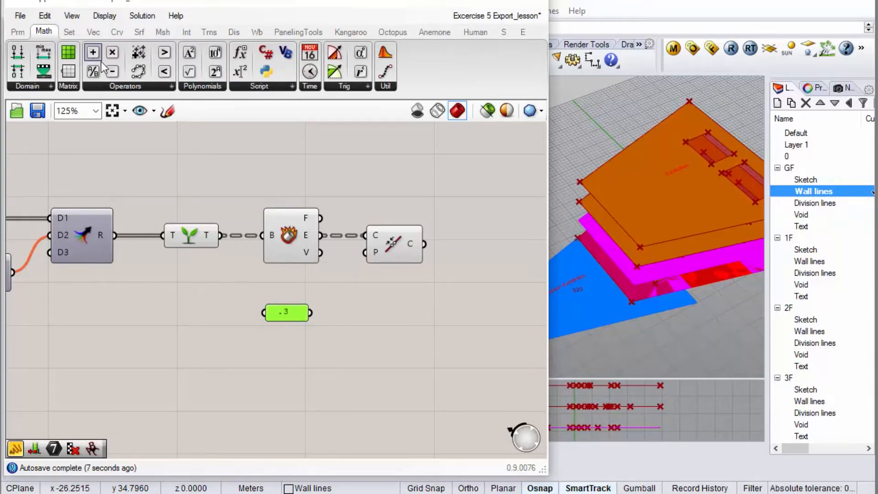
drag(97, 70, 384, 319)
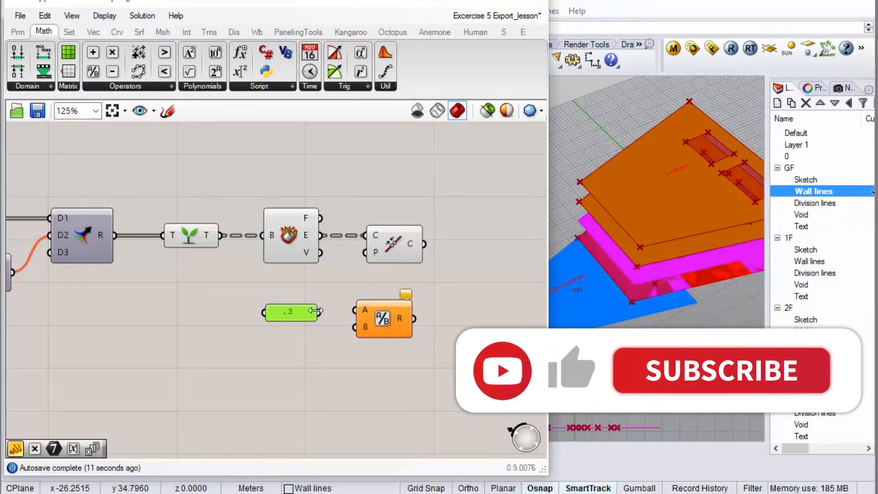
drag(311, 312, 377, 317)
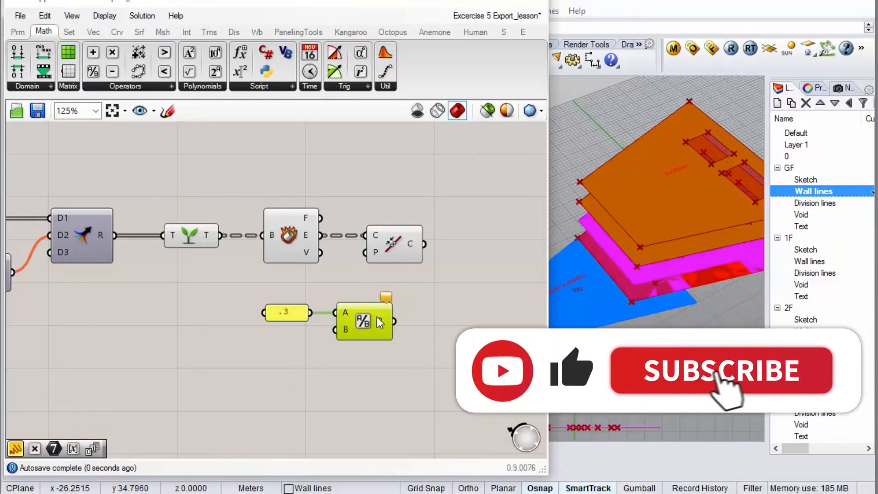
right_click(342, 330)
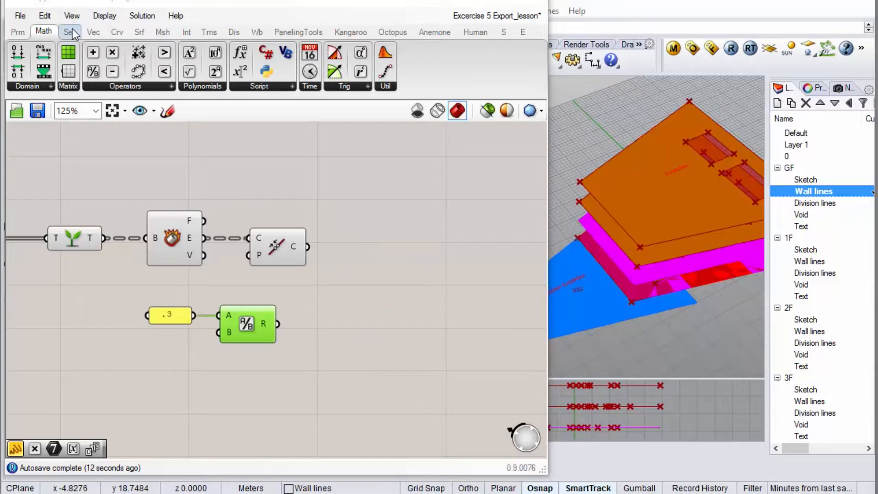
Add an Offset Curve component, feed it the joined curves and check the resulting offsets around the floor surfaces.
click(116, 32)
drag(384, 74, 389, 318)
drag(309, 246, 417, 333)
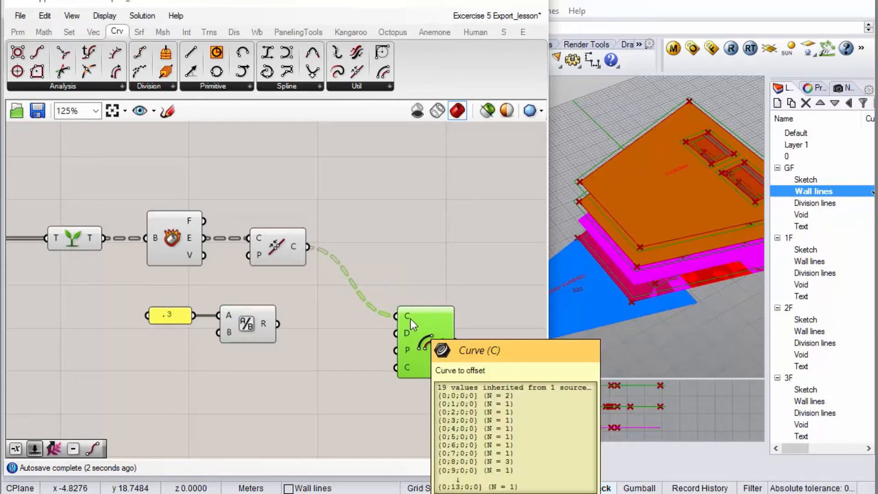
mouse_move(299, 246)
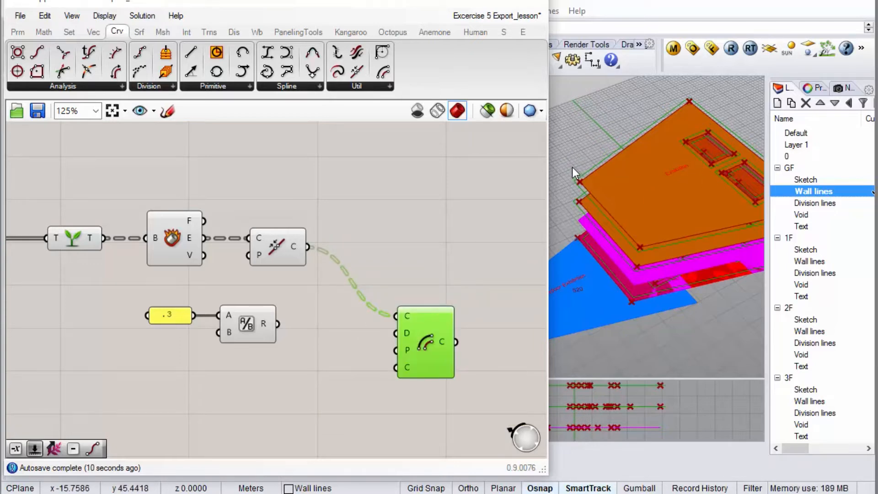
scroll(688, 159, down, 4)
scroll(689, 160, up, 6)
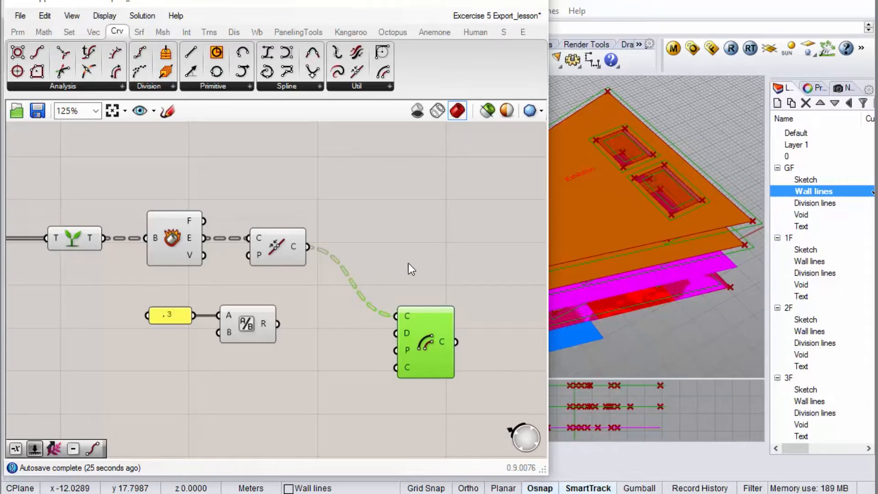
Graft the Offset component's curve input and connect the Division result to its distance input.
right_click(407, 322)
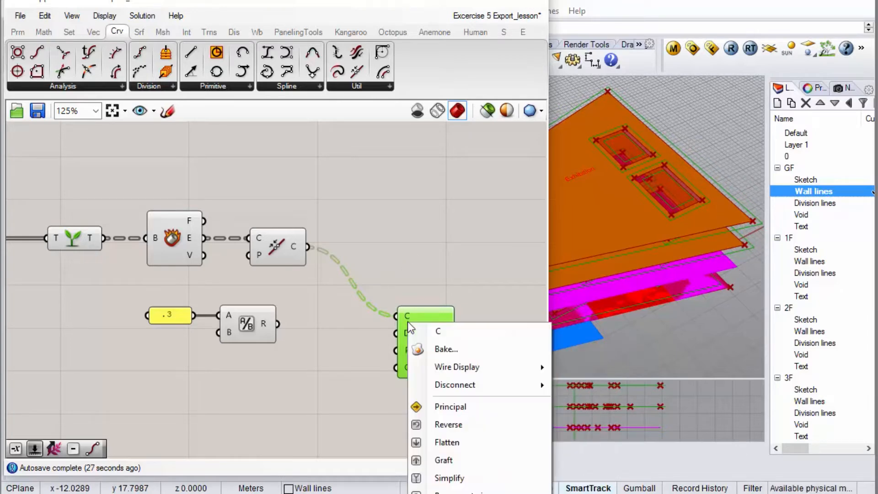
click(445, 461)
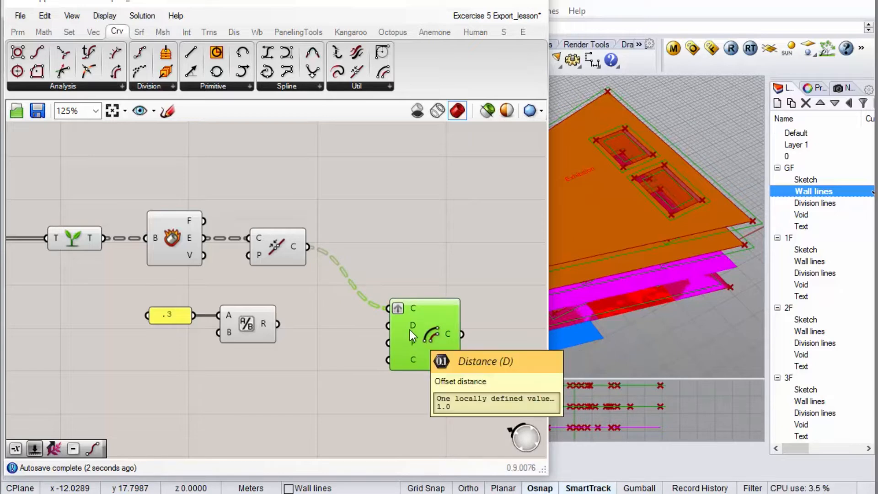
drag(277, 324, 389, 326)
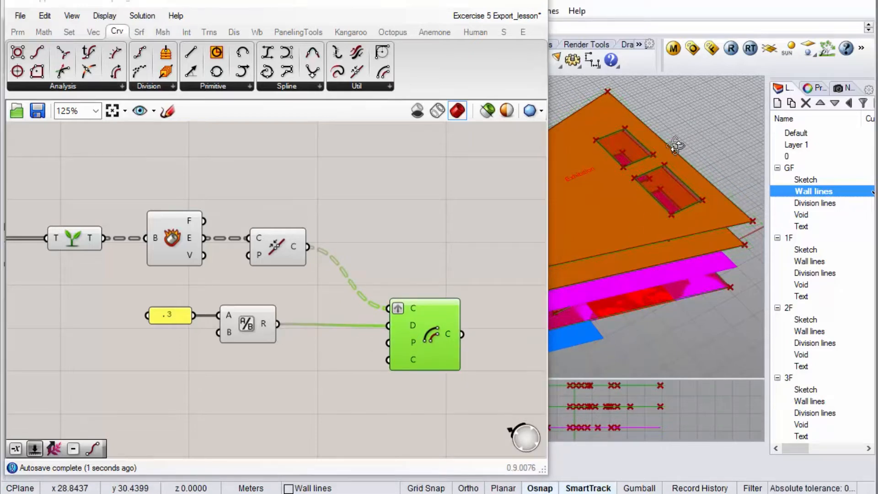
Examine the offset curves around the void openings and the outer floor corners in the Perspective viewport.
scroll(638, 151, up, 6)
scroll(628, 128, up, 1)
right_drag(623, 179, 652, 128)
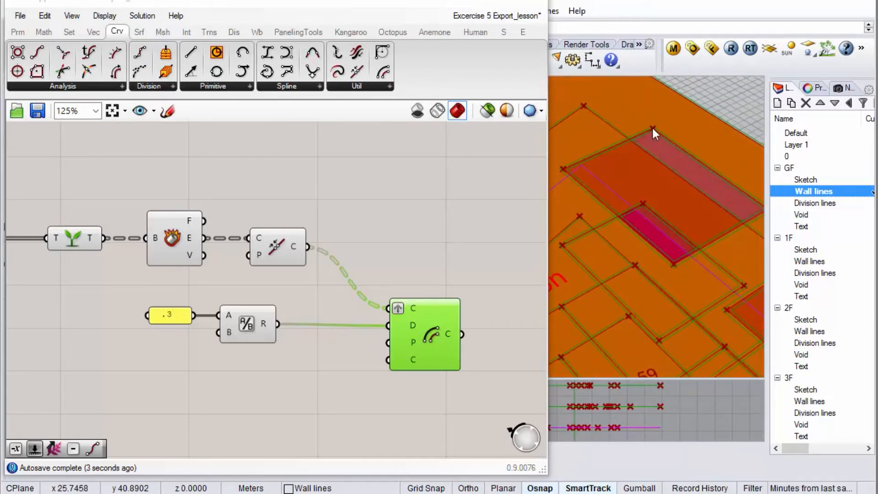
scroll(661, 130, up, 7)
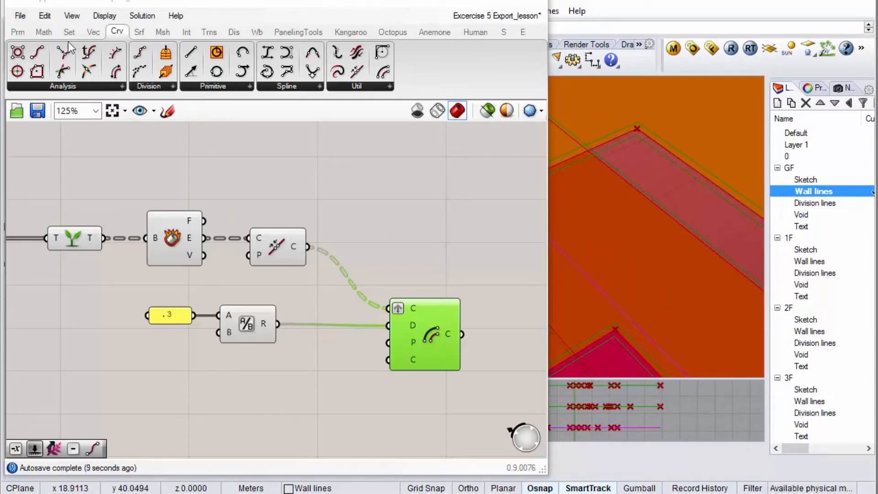
click(94, 31)
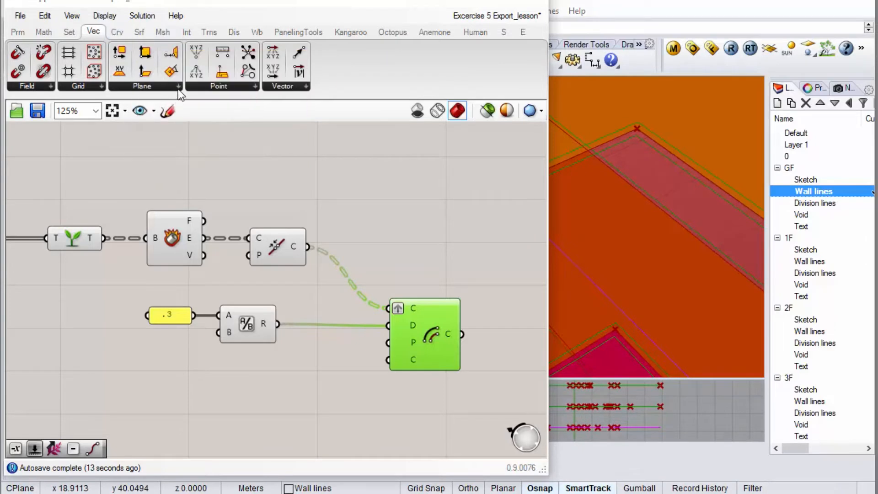
drag(438, 327, 439, 325)
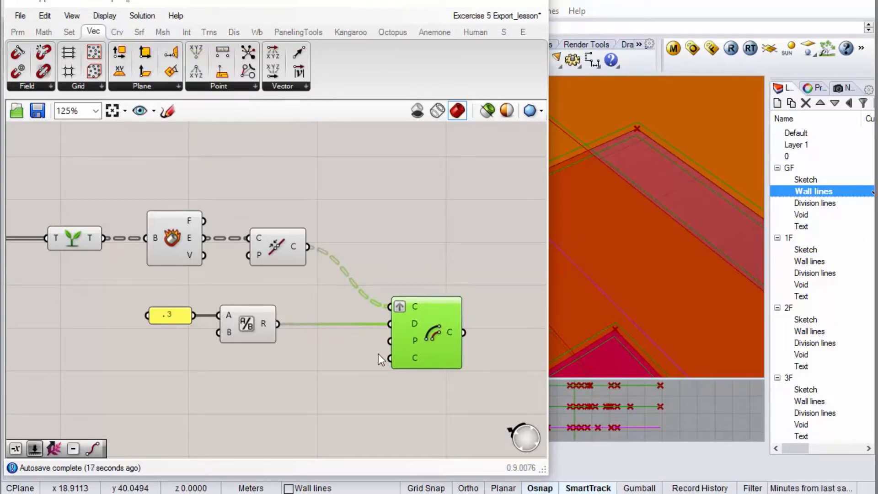
scroll(665, 209, down, 4)
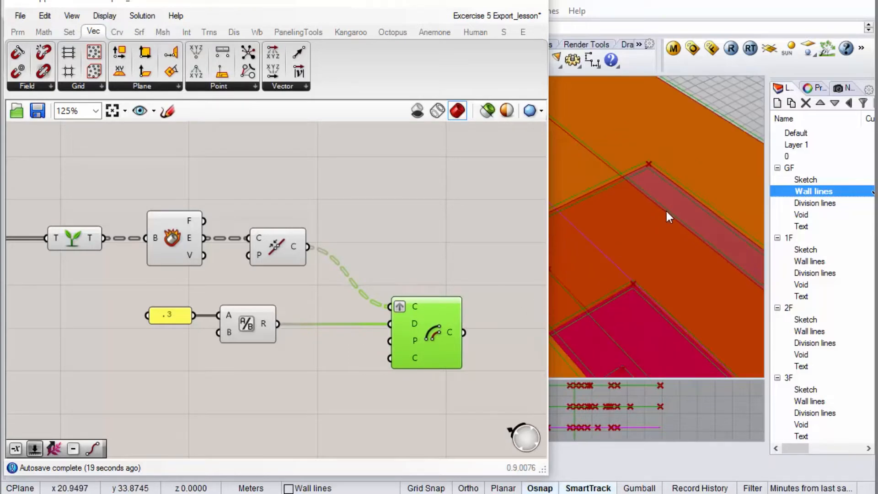
scroll(608, 118, up, 5)
scroll(641, 133, up, 3)
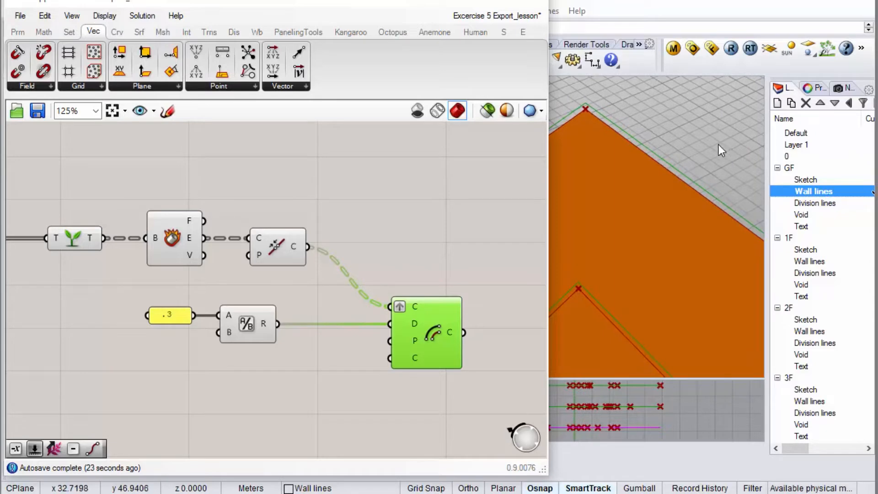
scroll(705, 169, down, 2)
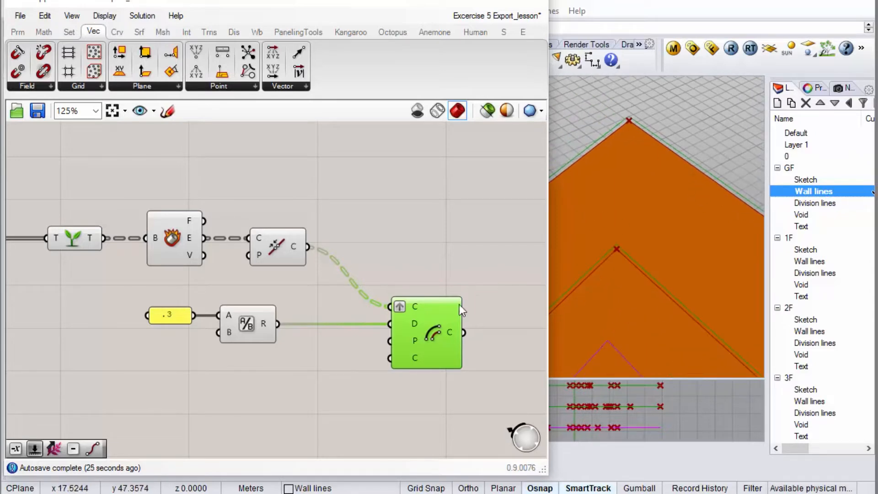
Add a Negative component fed by the Division result and connect it as a second distance value of the Offset component.
drag(429, 325, 442, 324)
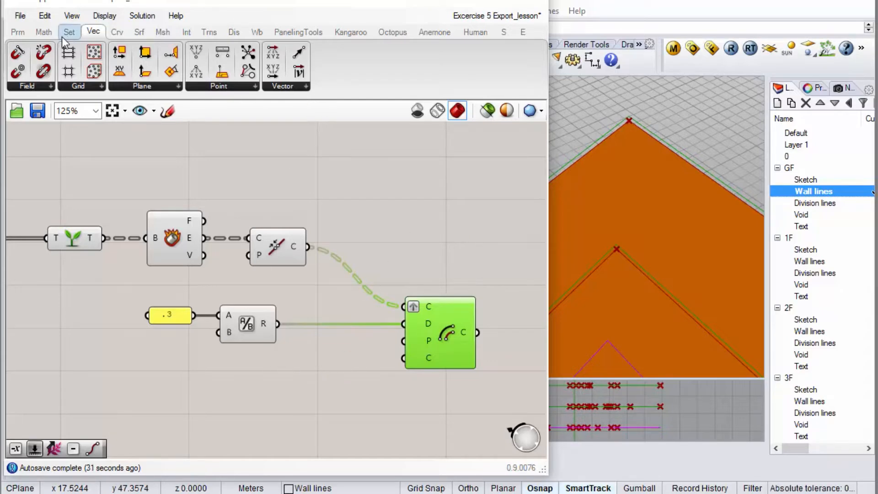
click(45, 33)
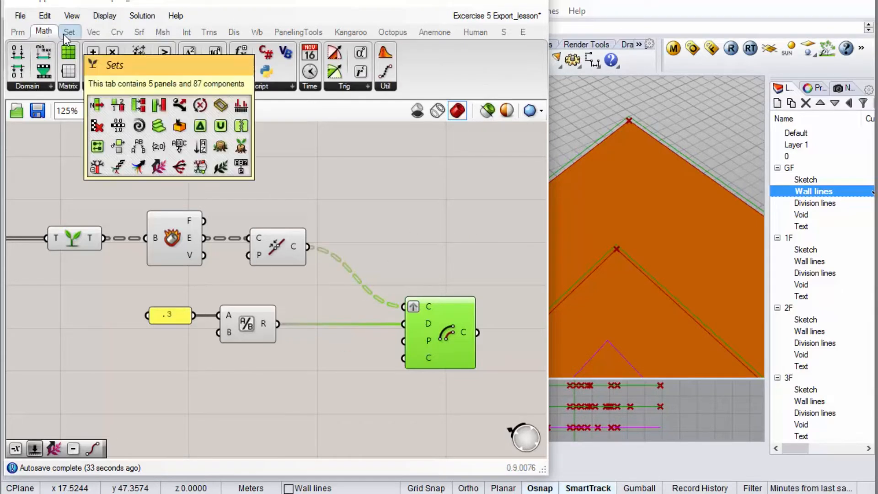
click(161, 87)
drag(215, 127, 321, 369)
drag(278, 323, 404, 324)
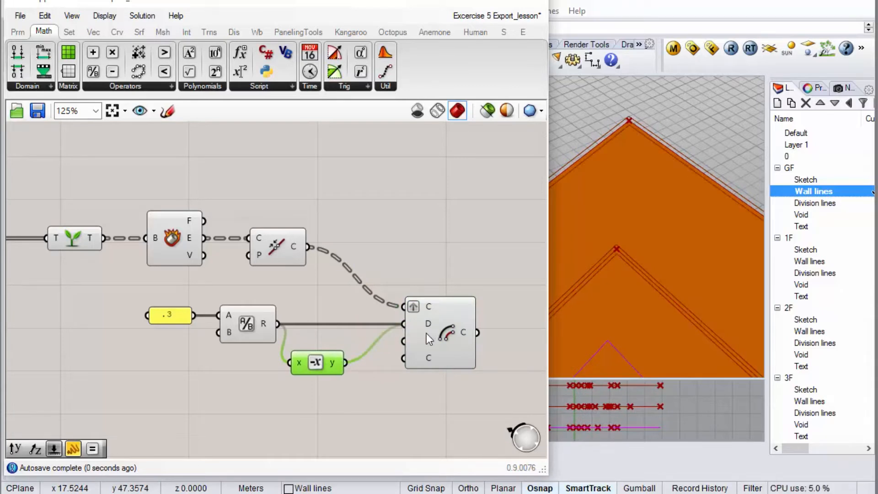
Select the Offset component and narrow the Grasshopper window to inspect the offsets on both sides of the edges.
click(449, 337)
drag(547, 250, 401, 250)
right_drag(650, 263, 686, 212)
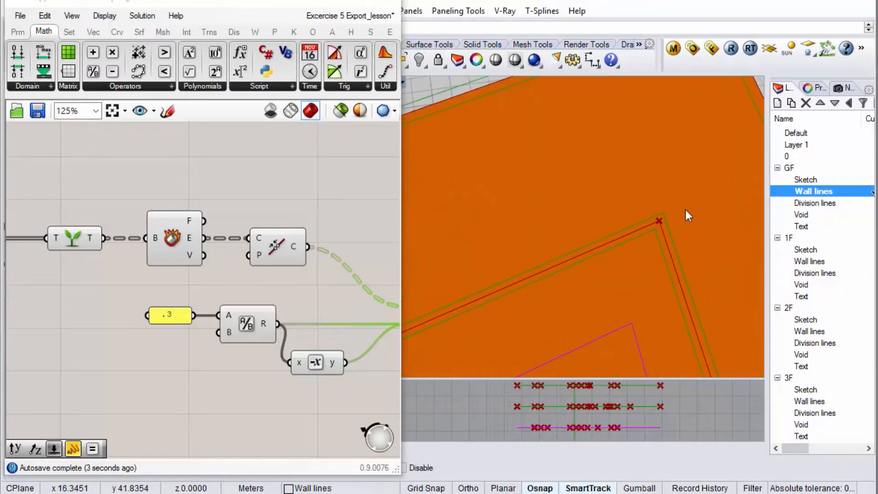
scroll(595, 213, down, 5)
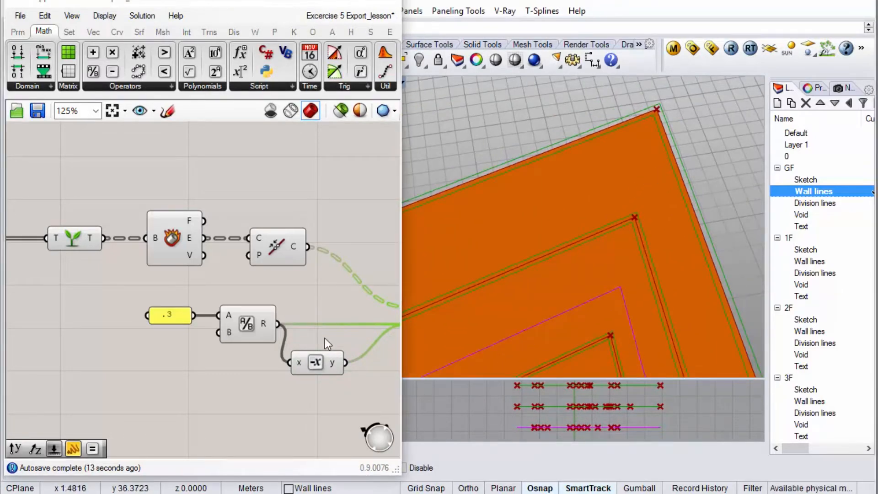
Move the Negative component up into line between the Division and Offset components.
drag(319, 360, 321, 324)
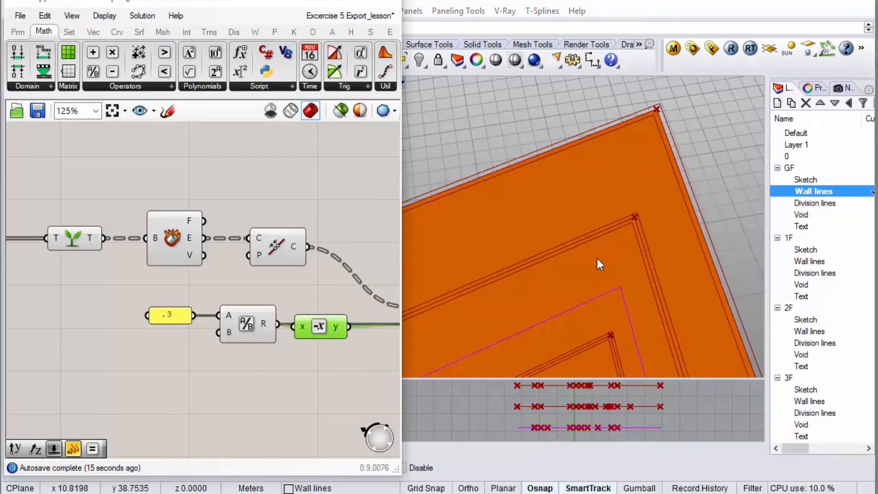
scroll(199, 329, down, 4)
scroll(338, 333, up, 4)
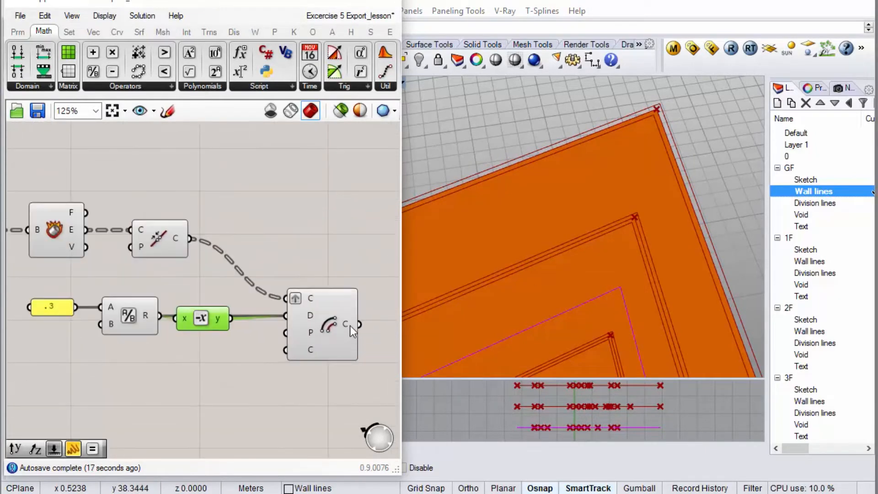
Select the Offset component and examine its curves on both sides of the edges at the floor corner and the void openings.
click(341, 328)
mouse_move(350, 323)
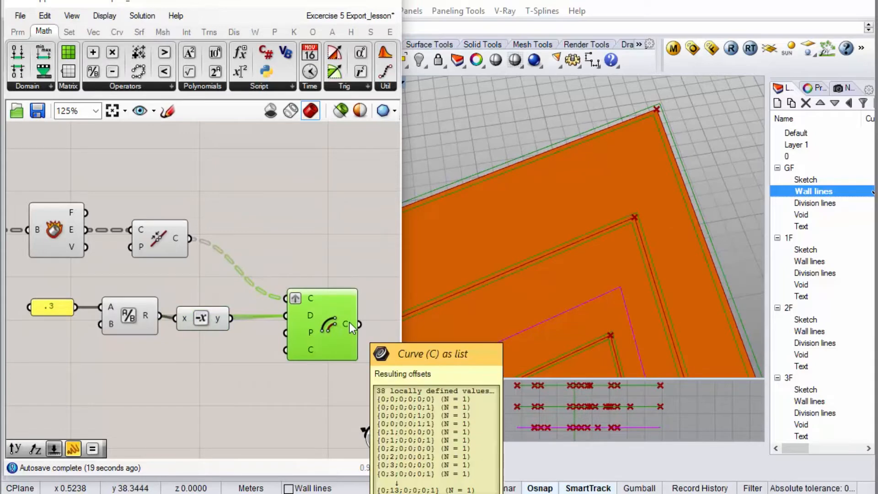
right_drag(672, 201, 673, 179)
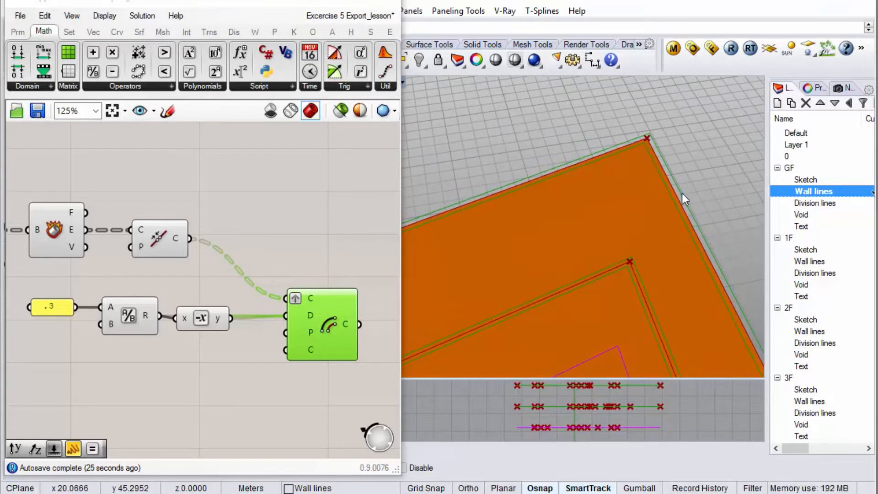
scroll(638, 186, down, 9)
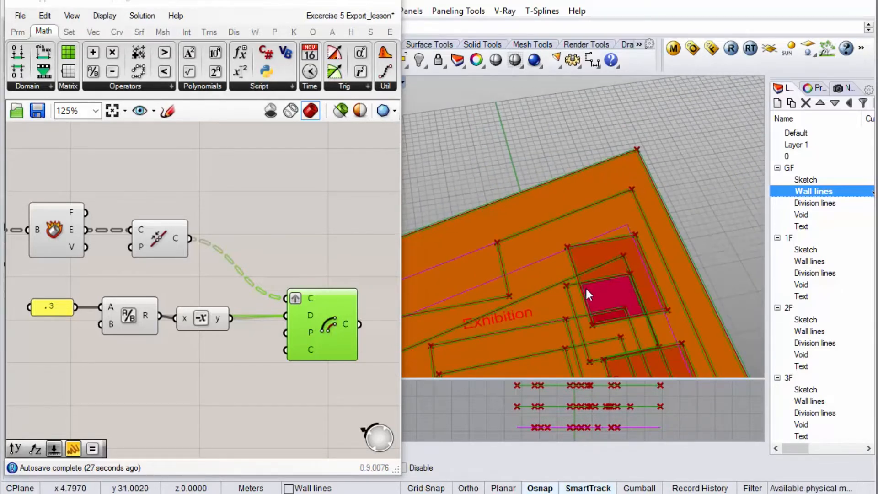
scroll(588, 284, up, 12)
scroll(588, 285, down, 5)
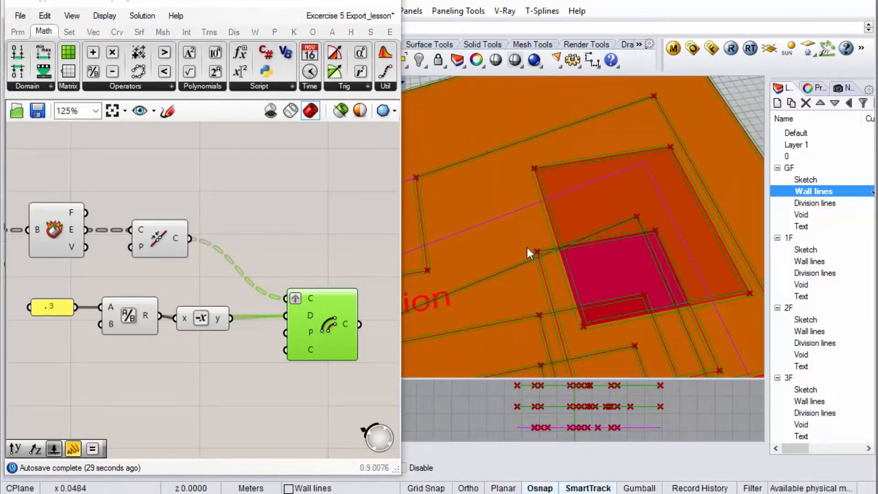
Move the Offset component closer to Negative and add a Shift Paths component fed by its resulting curves.
click(335, 240)
drag(320, 323, 305, 328)
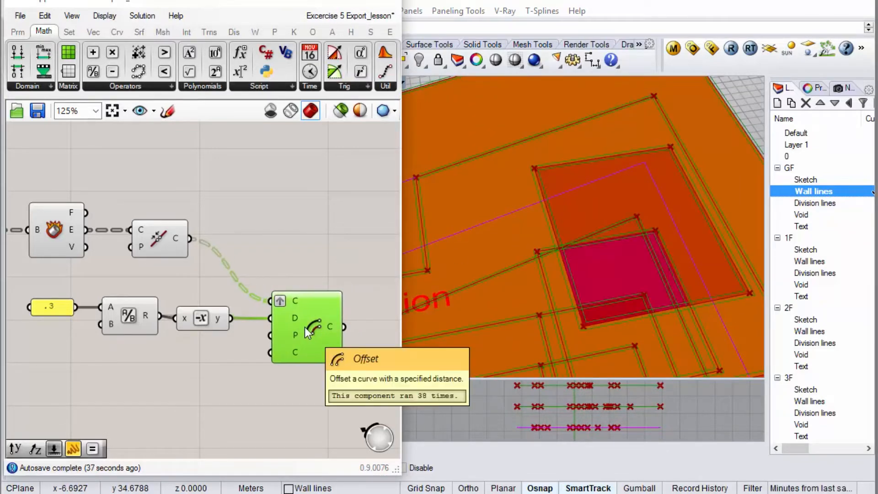
mouse_move(330, 324)
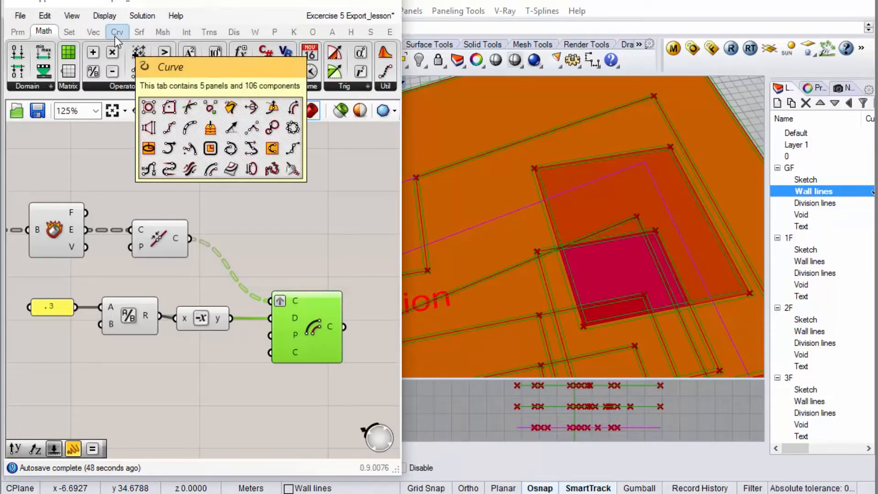
click(77, 32)
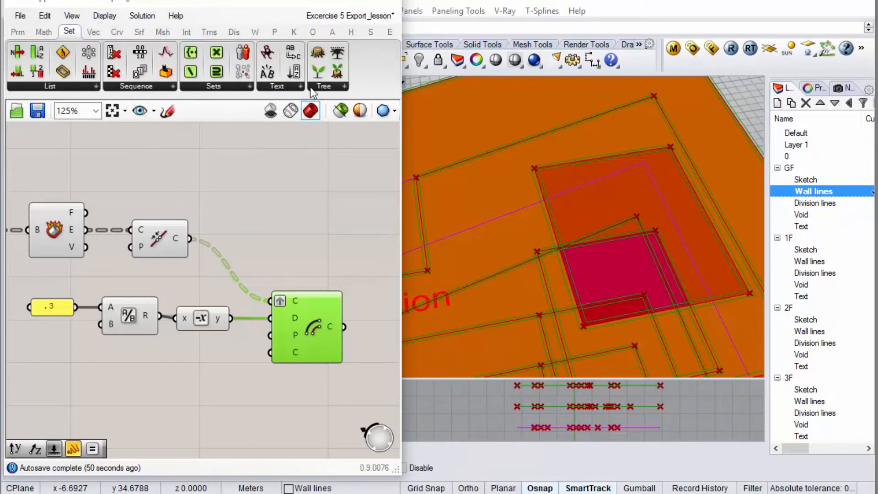
click(322, 86)
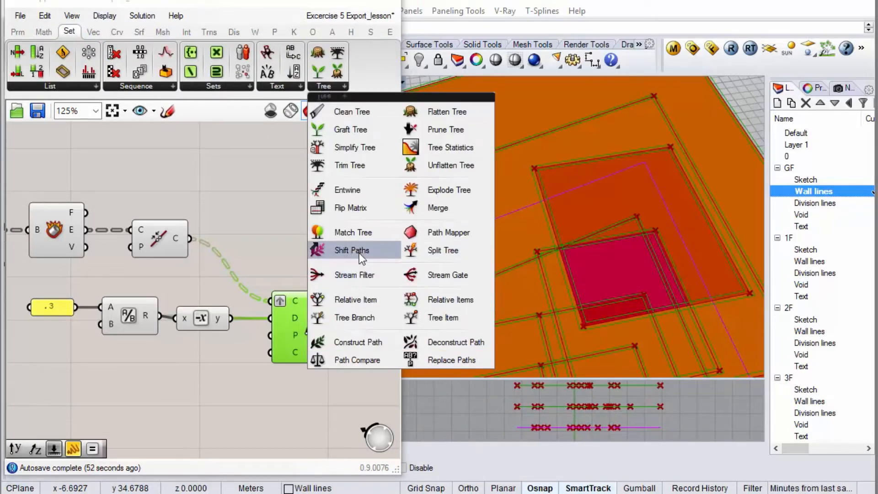
click(359, 251)
click(368, 294)
scroll(196, 303, down, 5)
scroll(196, 303, up, 6)
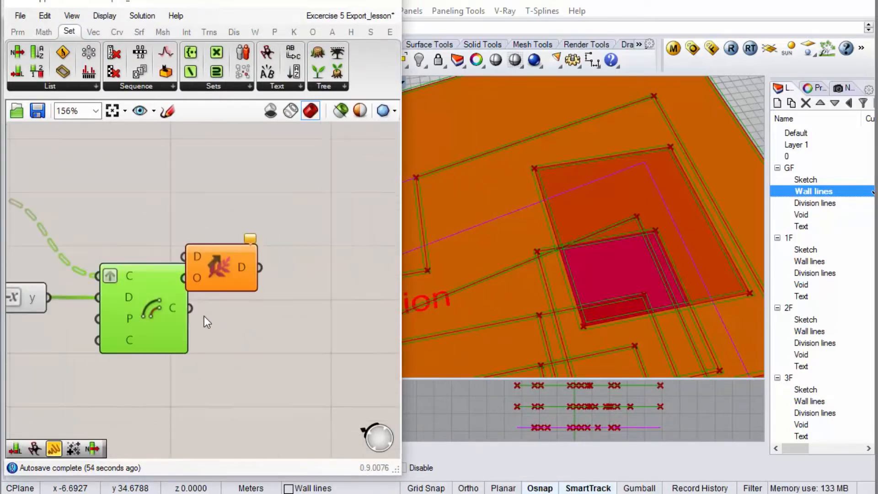
drag(189, 308, 264, 317)
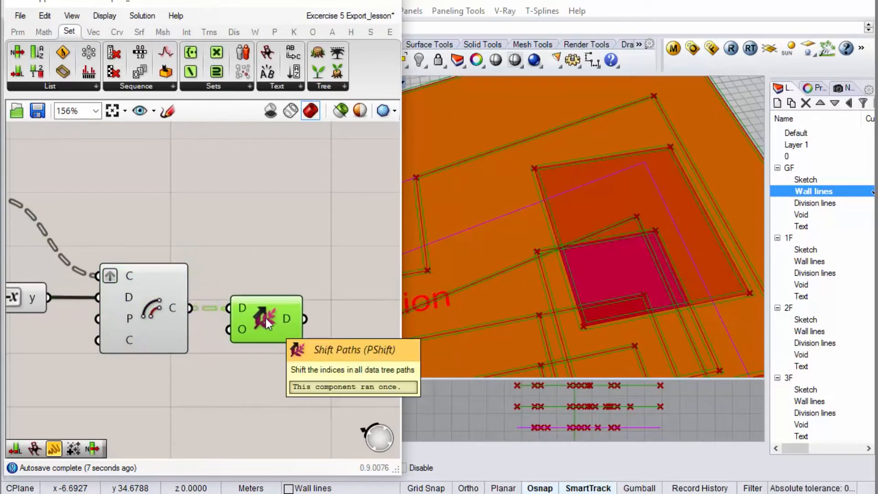
Add an End Points component after Shift Paths and feed it the shifted curves.
mouse_move(291, 316)
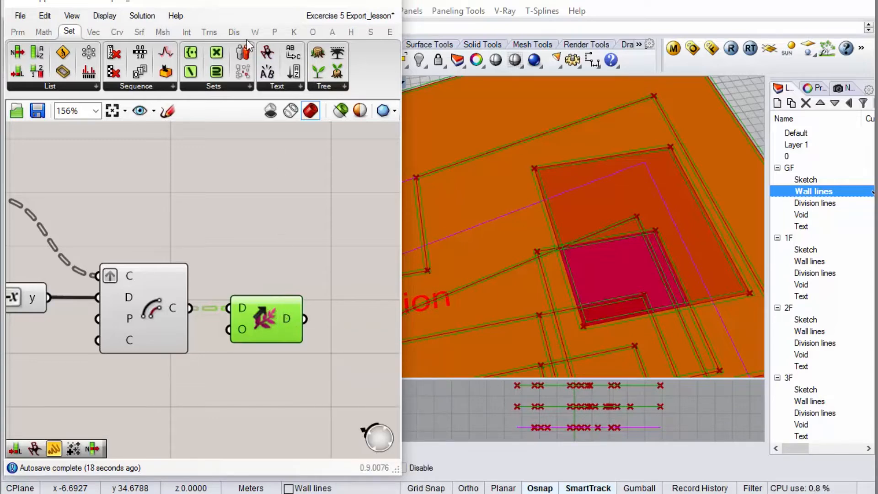
click(138, 32)
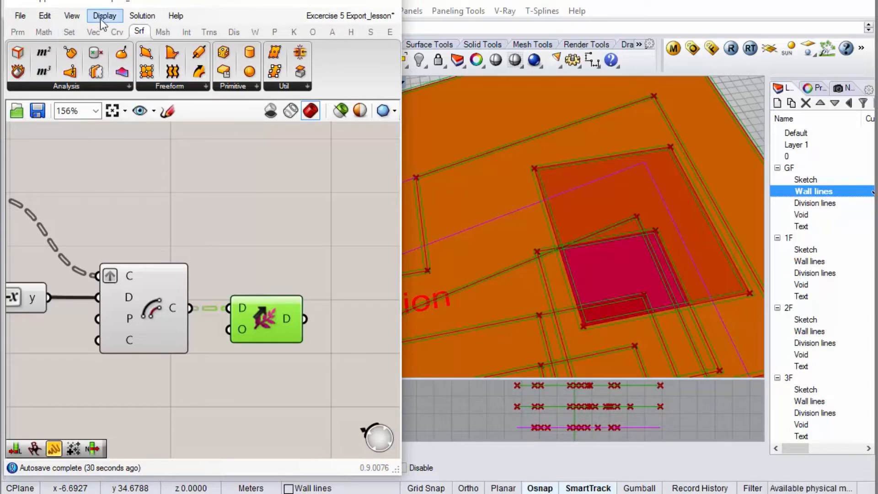
click(124, 32)
click(37, 53)
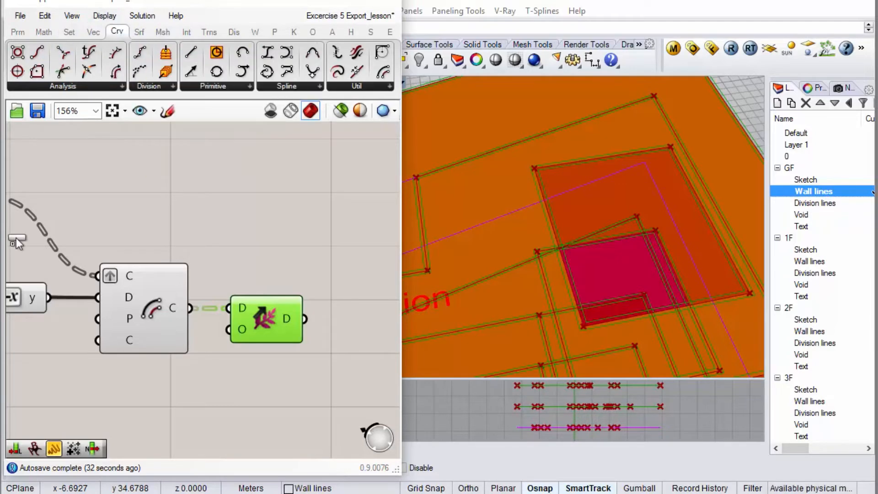
scroll(13, 251, down, 2)
click(262, 296)
drag(200, 294, 240, 302)
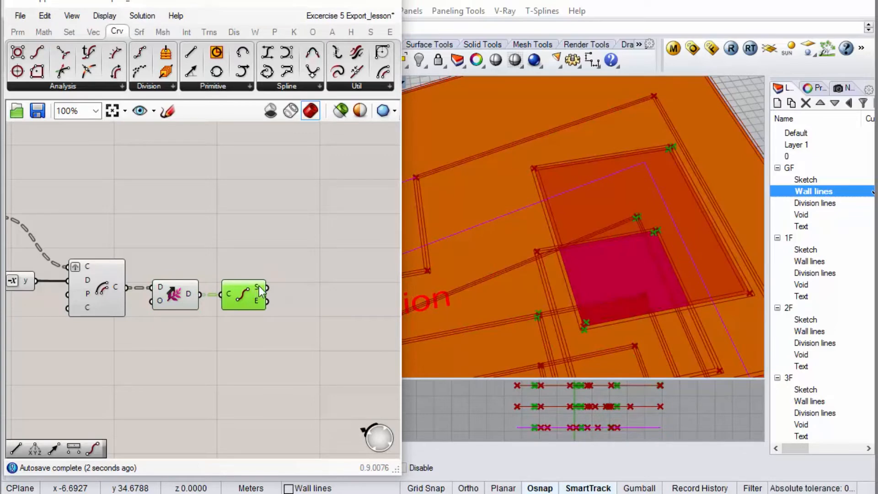
Add a Brep Closest Point component and connect the start points from End Points to its point input.
click(139, 31)
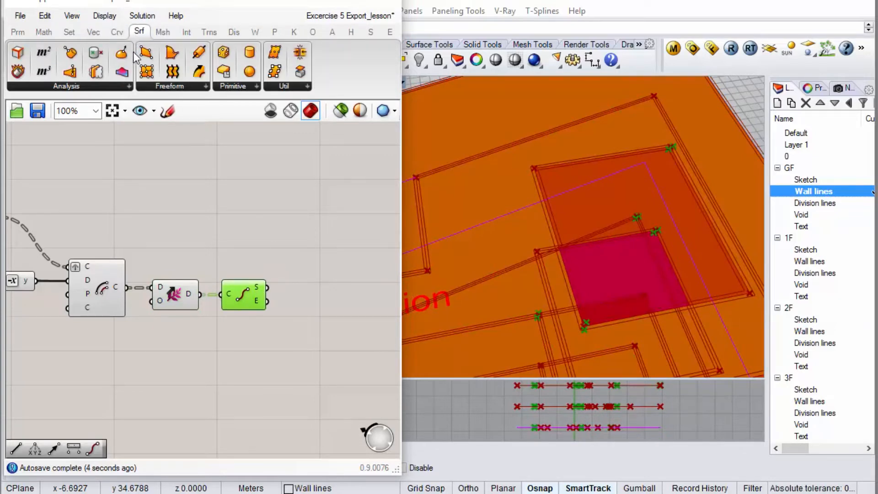
drag(227, 231, 327, 276)
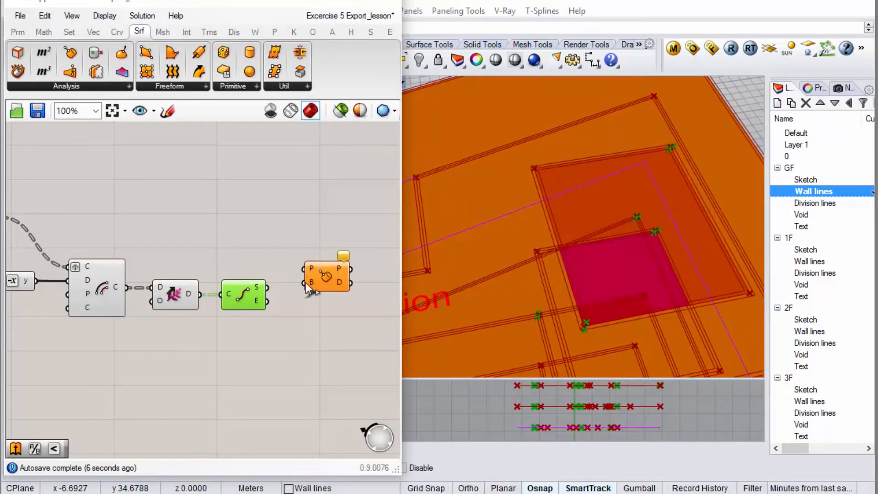
scroll(306, 284, up, 1)
drag(259, 289, 303, 266)
drag(323, 278, 319, 226)
Check the joined curves' data tree and add a List Length component fed by the Join Curves output.
scroll(324, 227, down, 4)
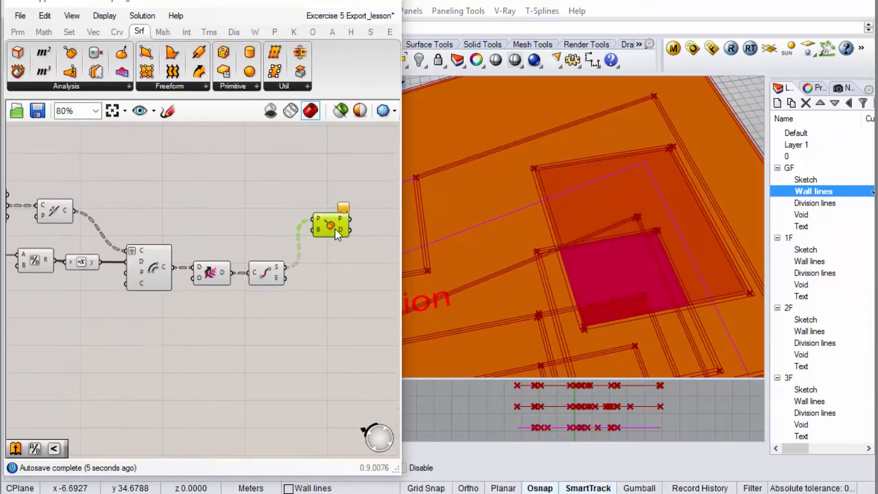
scroll(211, 192, up, 2)
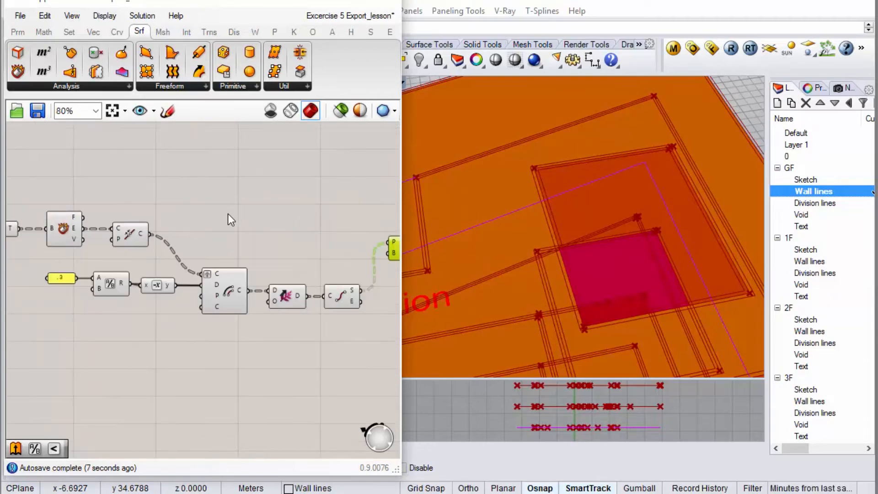
scroll(129, 222, down, 2)
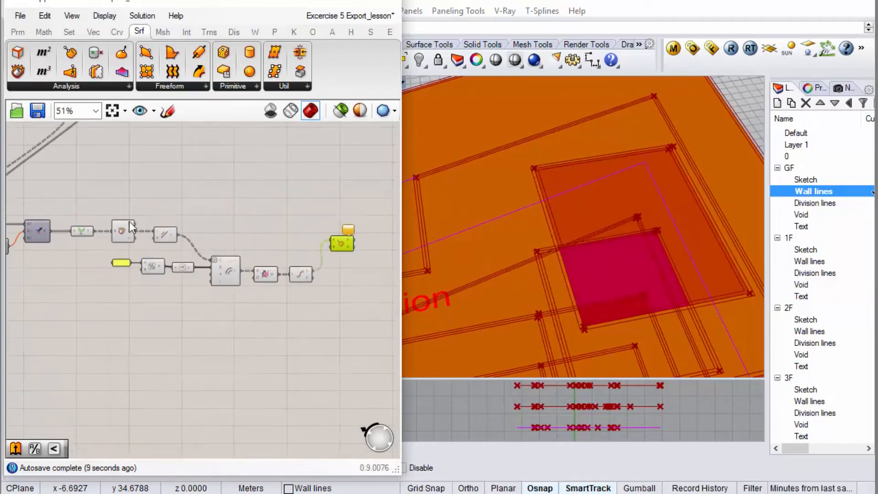
scroll(143, 229, up, 3)
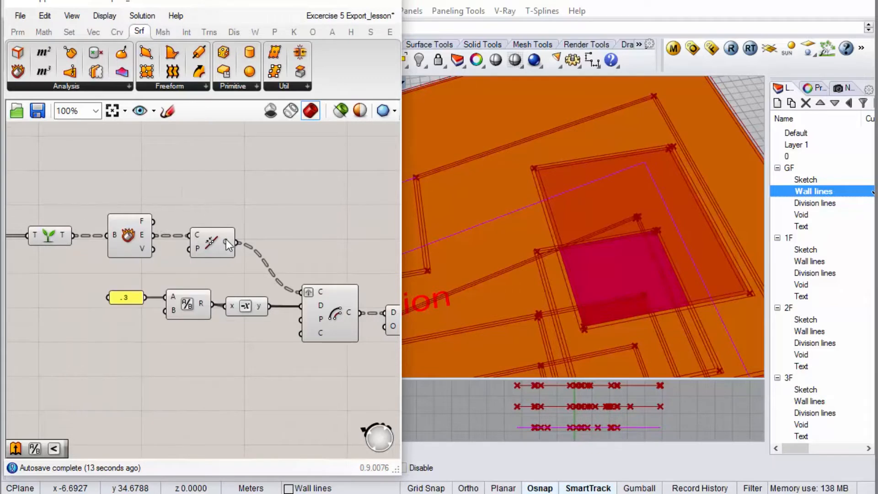
mouse_move(227, 240)
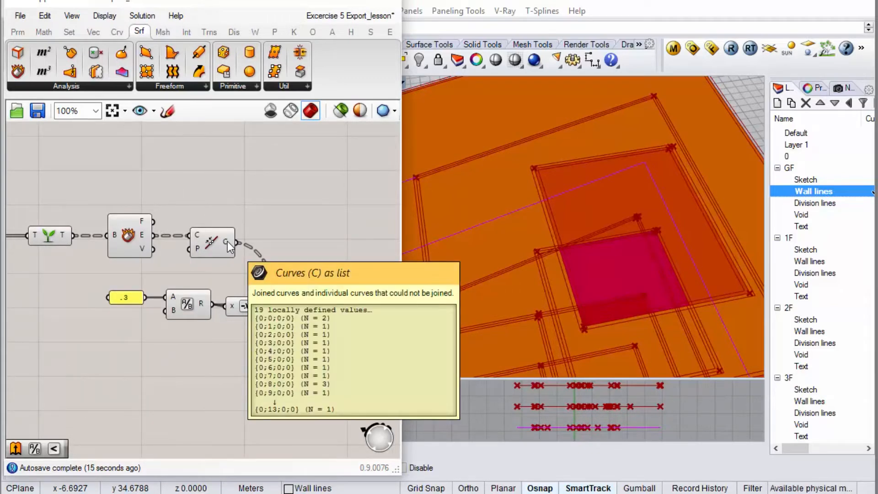
click(68, 33)
click(60, 87)
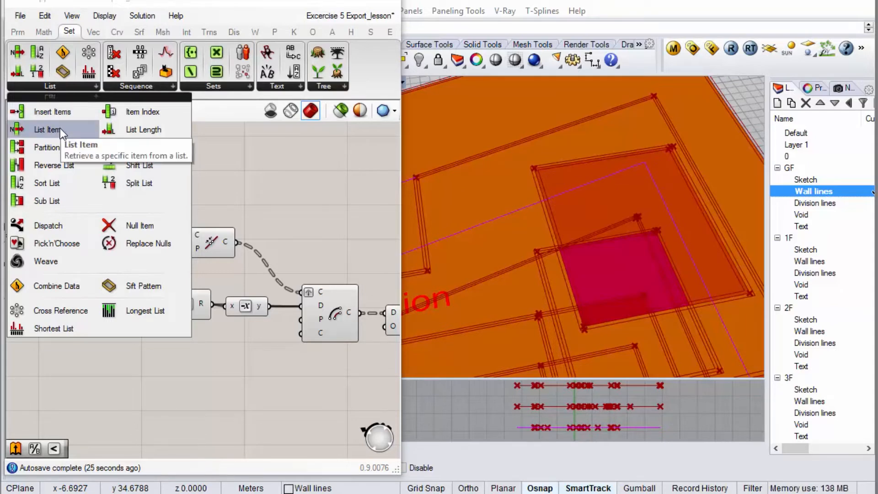
click(146, 133)
click(276, 225)
drag(237, 242, 278, 225)
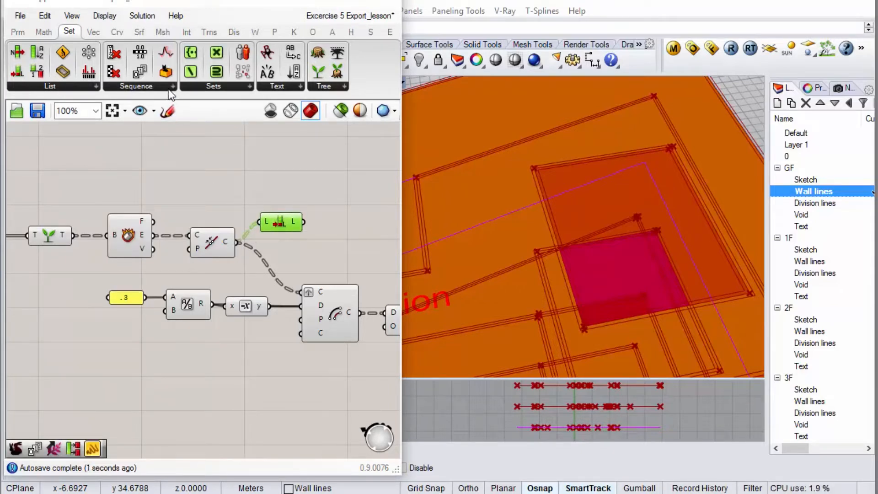
Add a Duplicate Data component with the grafted floor surfaces as data and the List Length result as number.
click(172, 87)
click(139, 194)
click(345, 200)
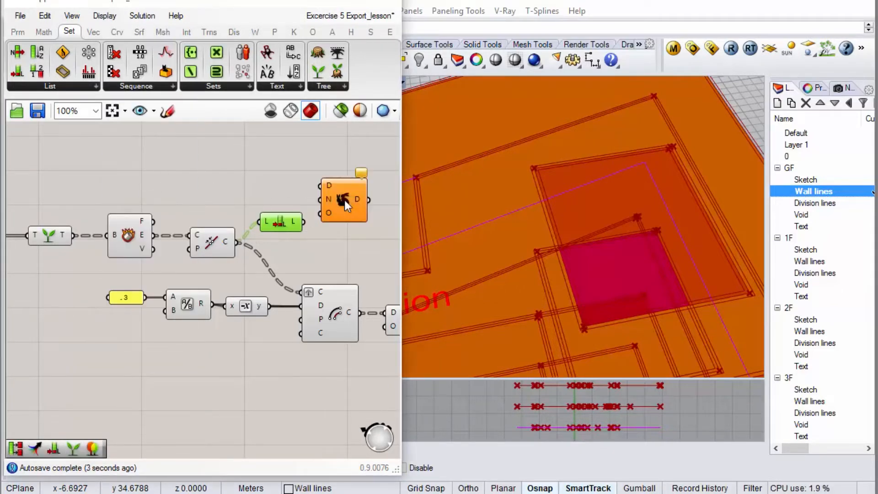
drag(303, 222, 310, 196)
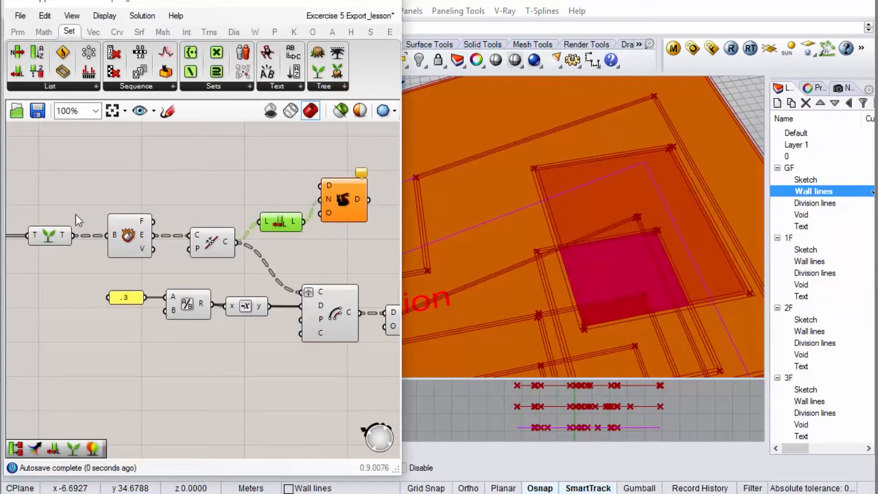
drag(73, 235, 337, 221)
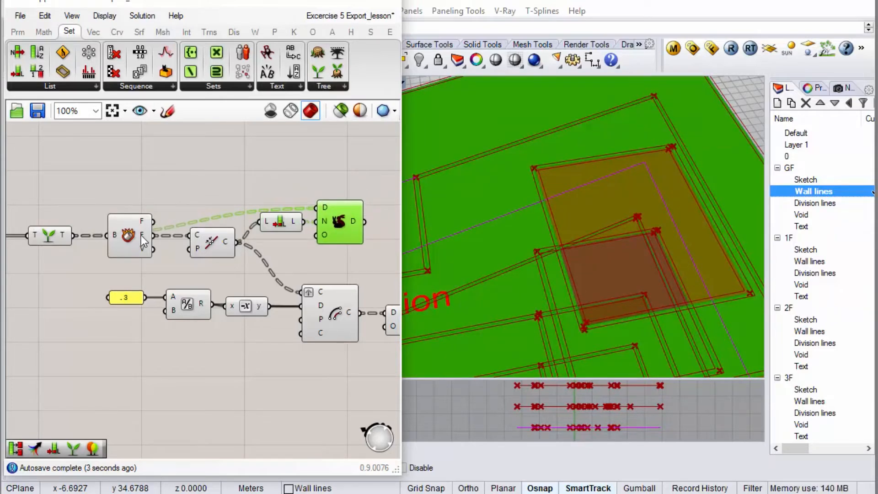
Graft the output of the Duplicate Data component and check its resulting data tree.
scroll(289, 234, down, 4)
scroll(227, 230, up, 5)
right_click(218, 221)
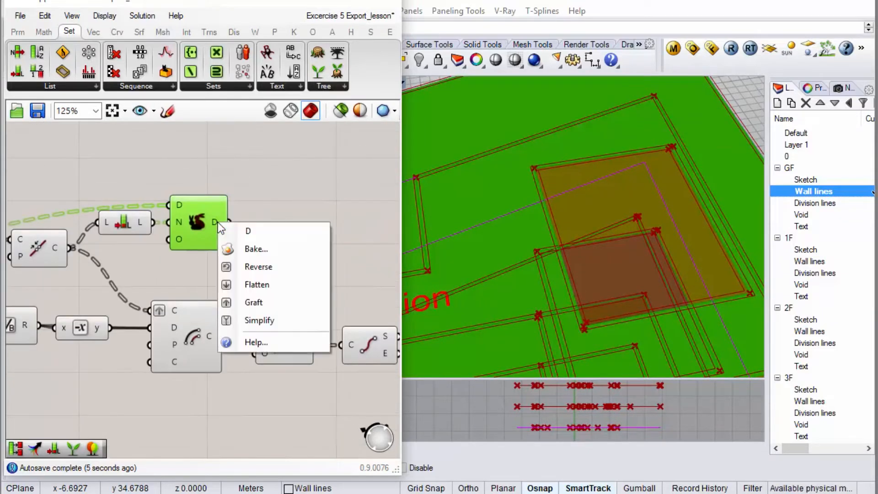
click(259, 301)
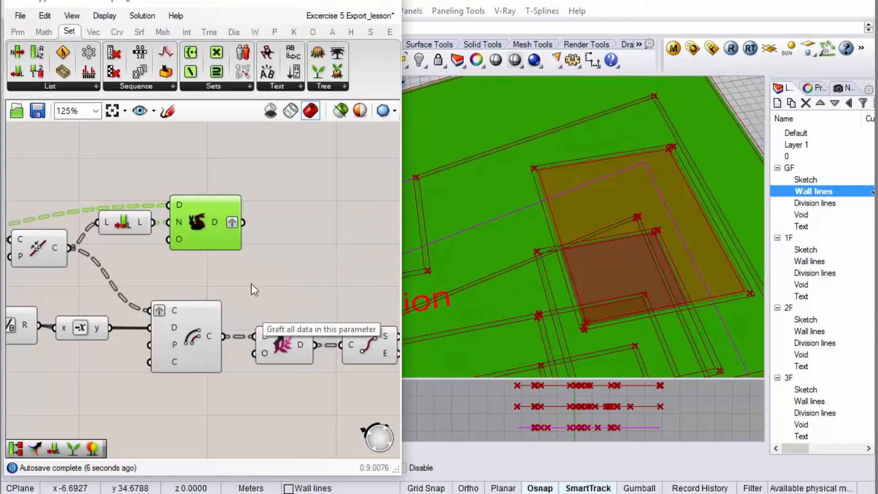
mouse_move(220, 226)
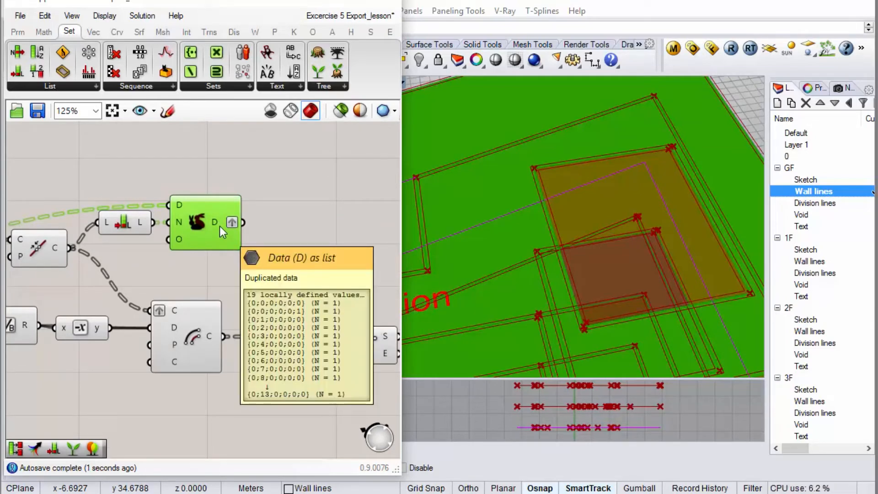
Connect the duplicated surfaces to the Brep Closest Point's brep input and move that component up in line with Duplicate Data.
scroll(146, 236, down, 5)
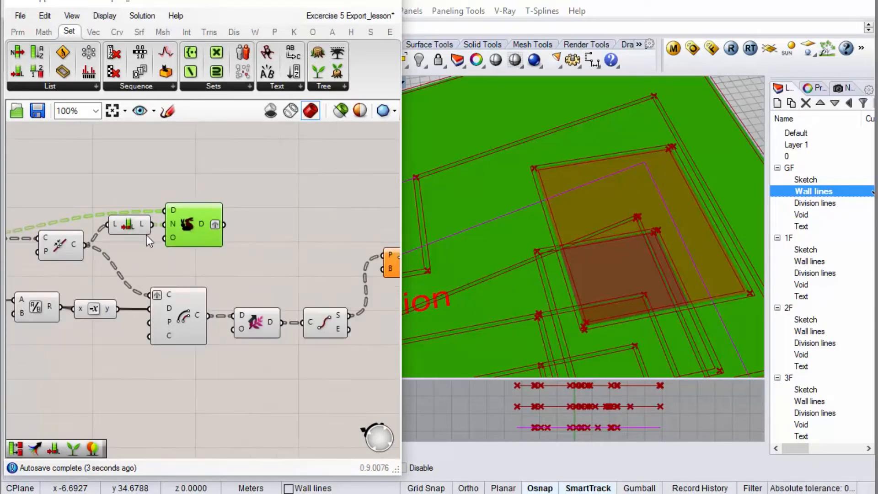
scroll(245, 251, up, 5)
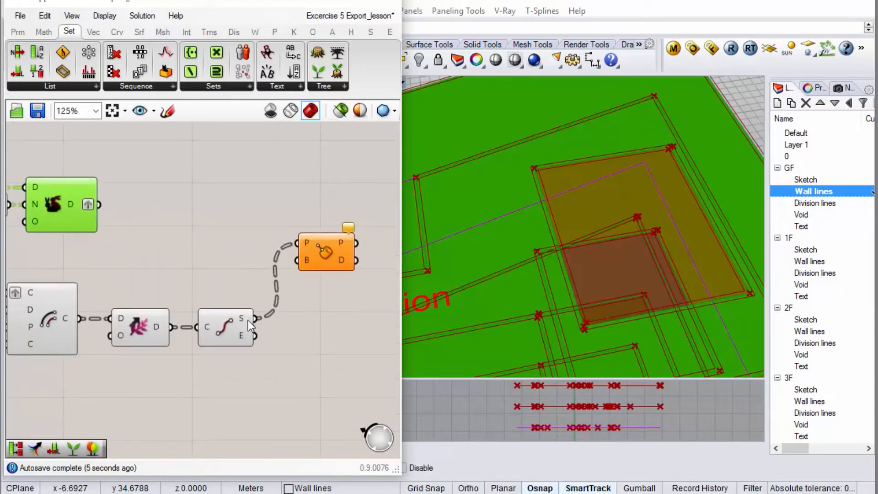
mouse_move(244, 322)
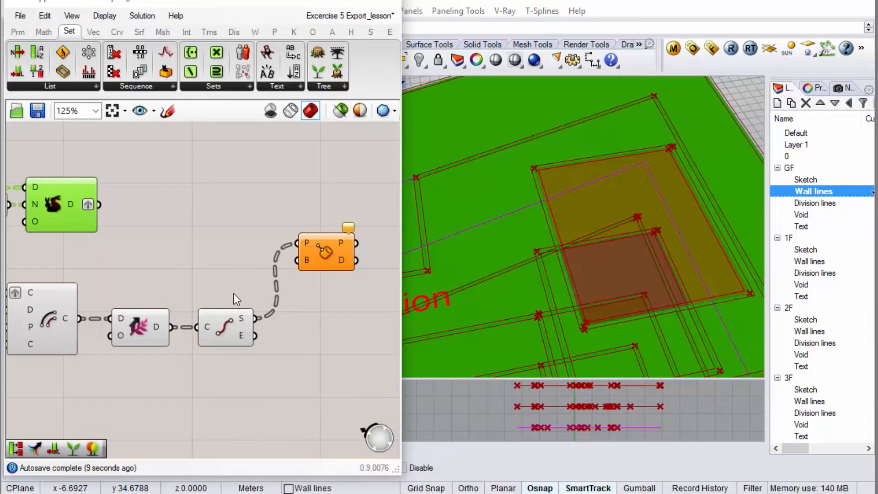
click(264, 274)
drag(300, 267, 107, 205)
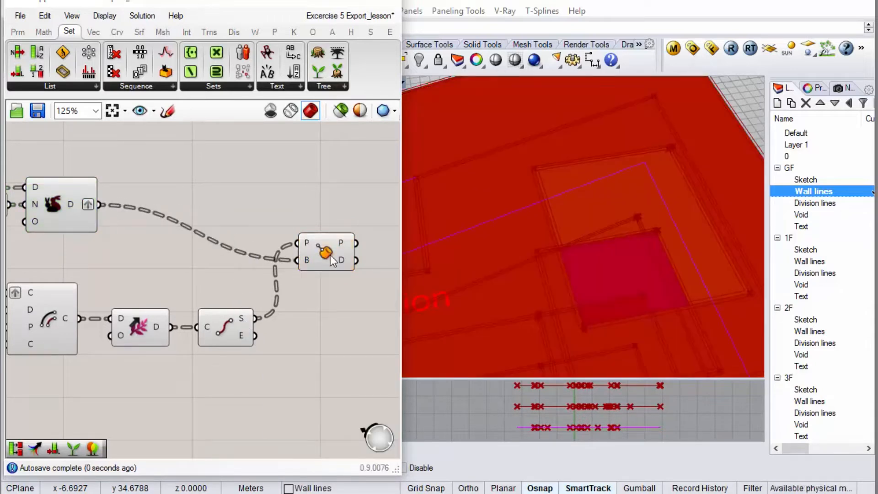
drag(330, 254, 302, 197)
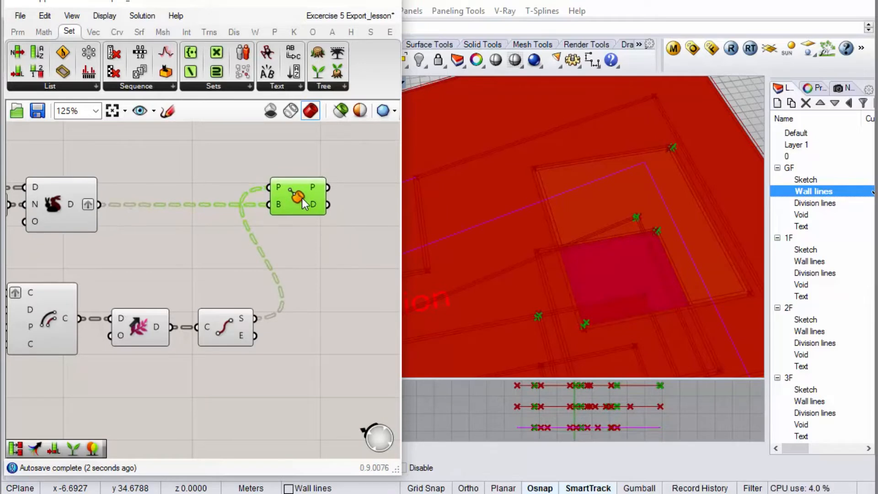
scroll(302, 199, down, 3)
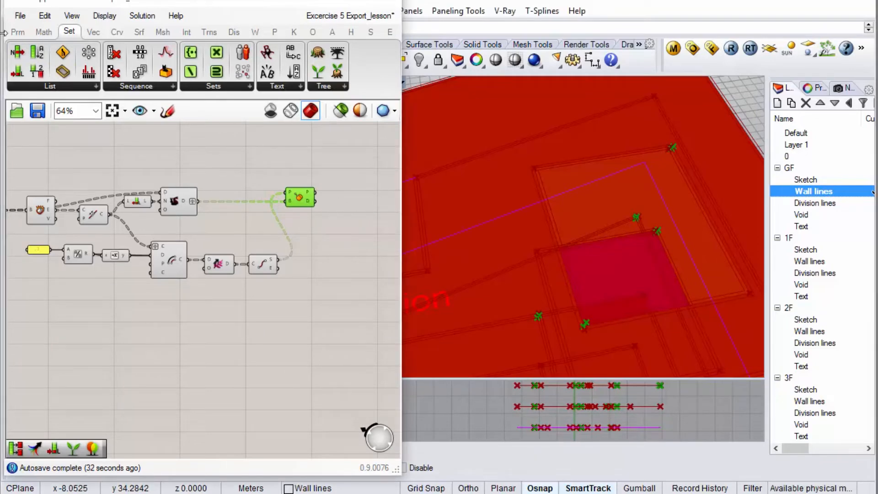
Add a Sort List component keyed by the Brep Closest Point distances, with the shifted offset curves as its values, and move it closer.
click(36, 53)
scroll(353, 211, up, 3)
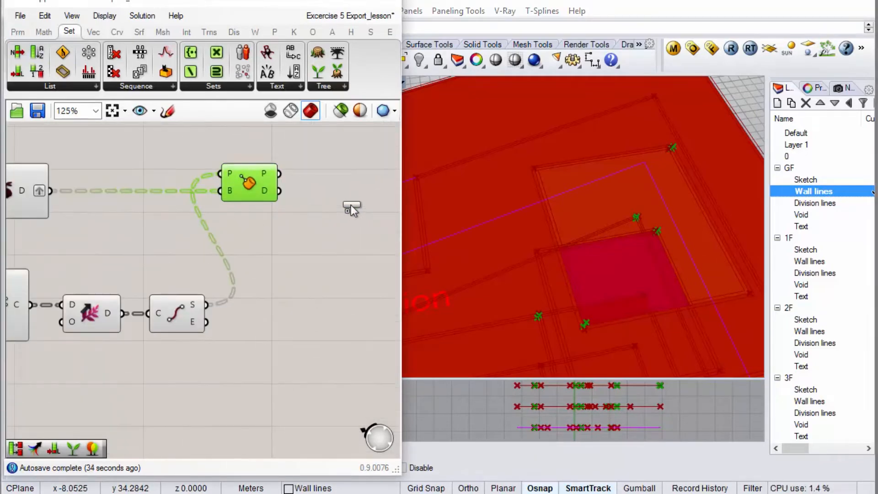
click(347, 202)
drag(268, 190, 347, 194)
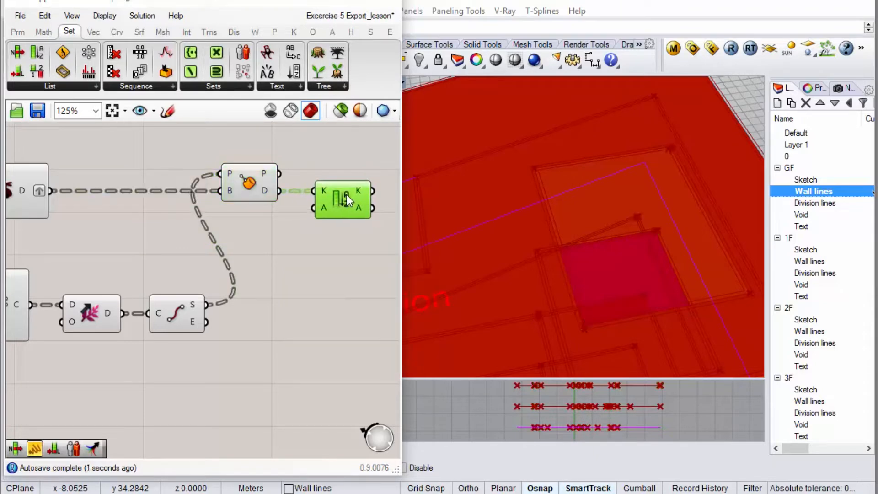
drag(323, 213, 117, 304)
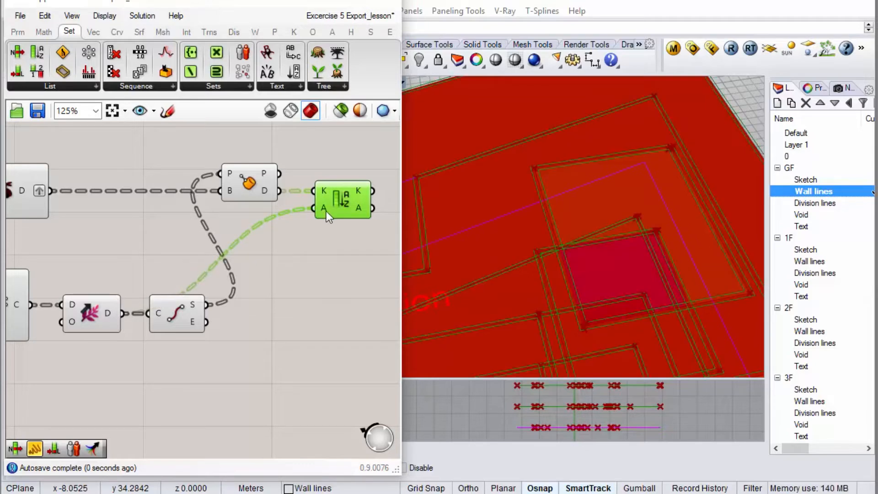
drag(340, 202, 325, 205)
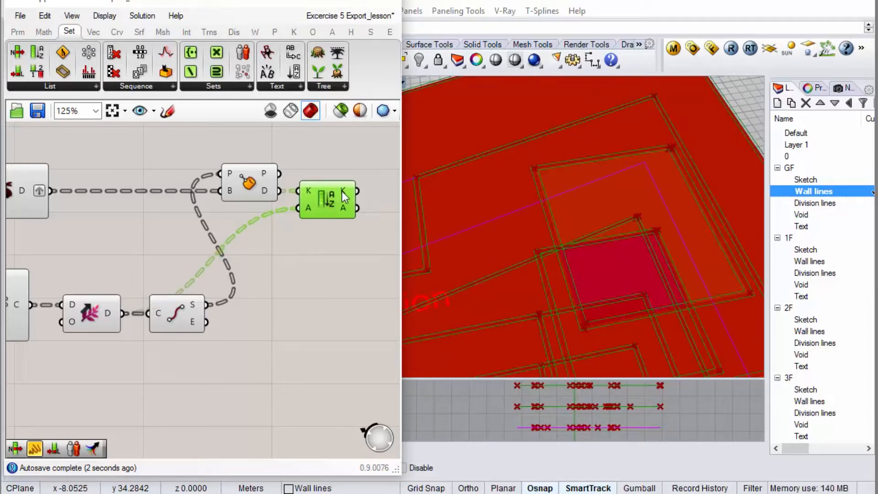
mouse_move(346, 191)
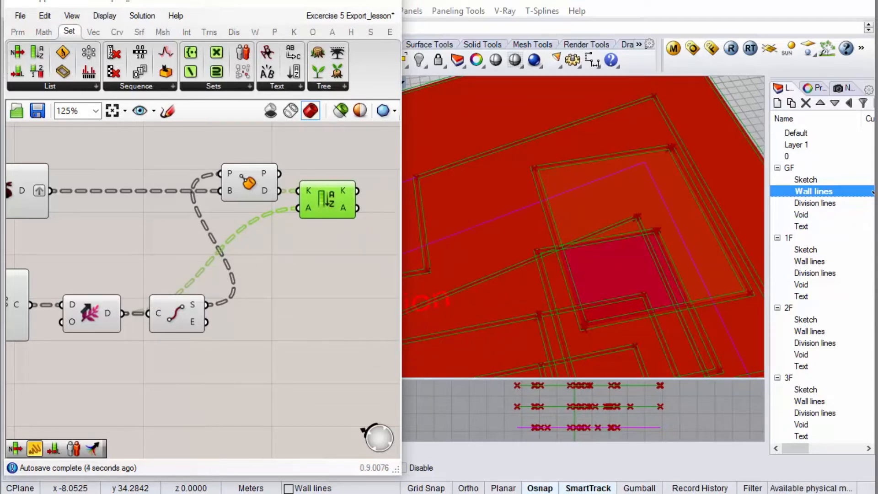
Add a List Item component fed by the sorted curves from the Sort List's A output.
scroll(39, 169, down, 2)
scroll(287, 184, up, 2)
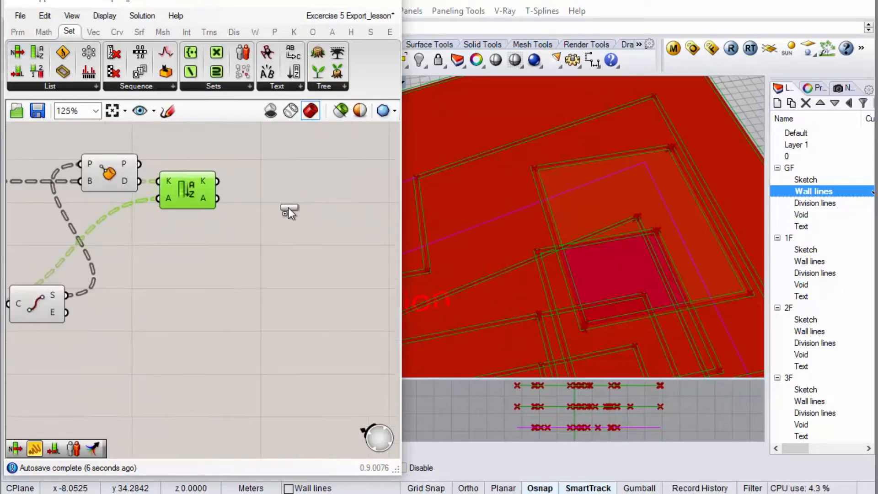
click(289, 209)
drag(215, 198, 270, 216)
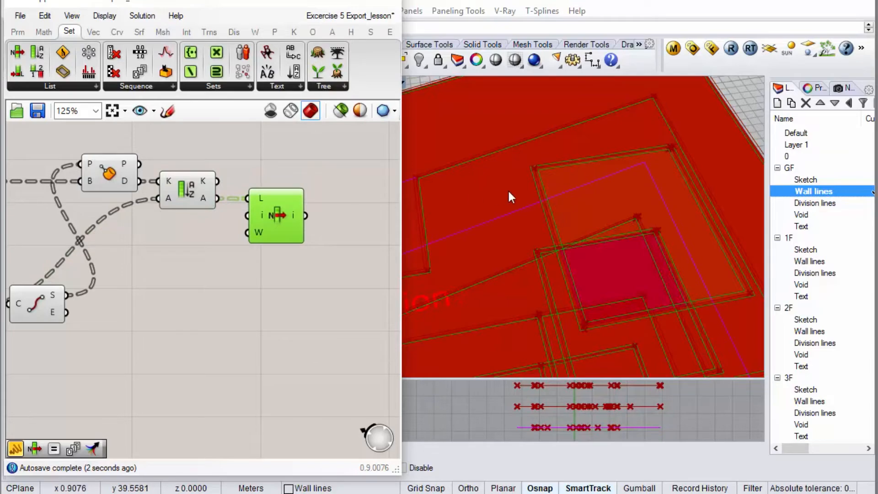
Examine the selected offset curves against the edges and openings of each floor from several angles in the Perspective view.
right_drag(508, 189, 631, 204)
scroll(597, 199, down, 3)
scroll(572, 219, down, 5)
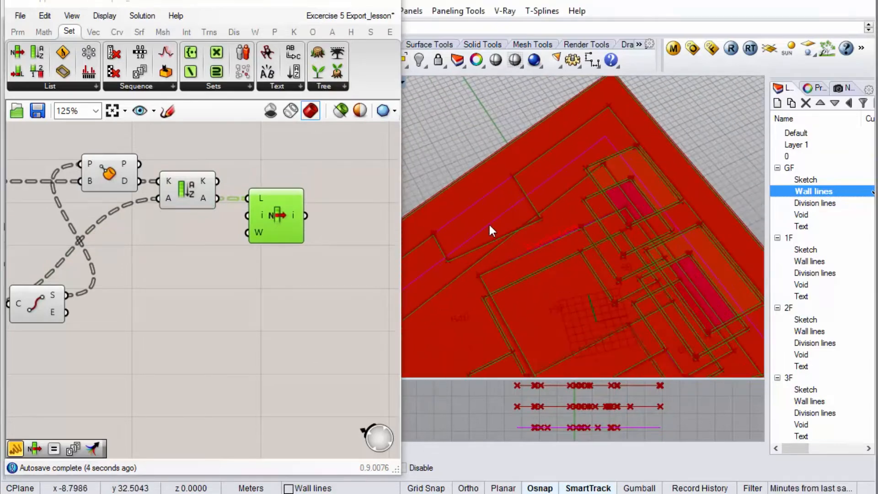
scroll(581, 186, up, 5)
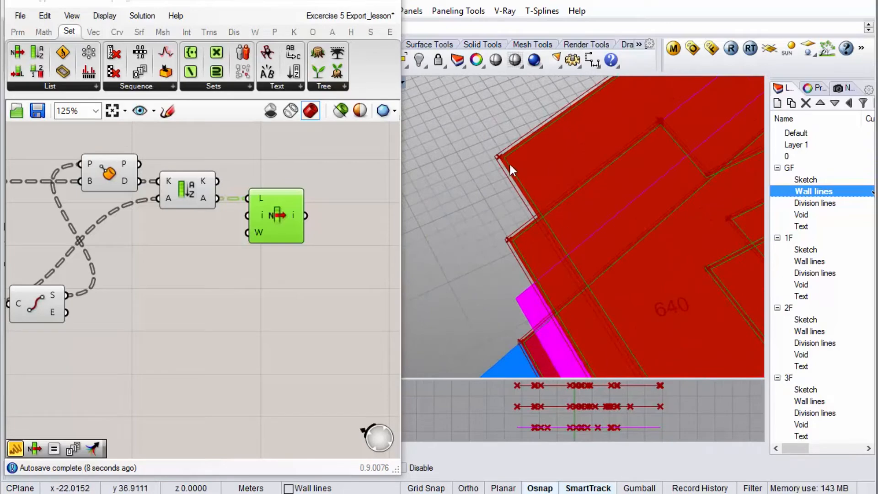
scroll(477, 152, down, 5)
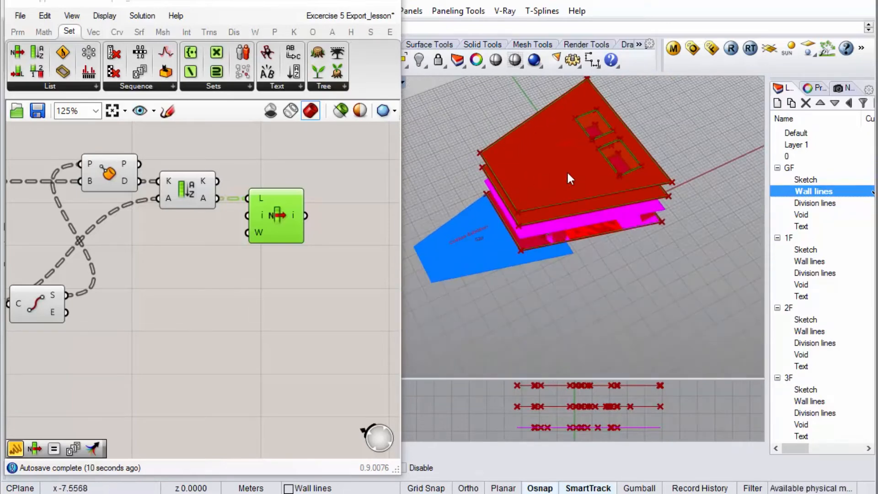
scroll(628, 144, up, 6)
mouse_move(680, 203)
right_down()
mouse_move(647, 197)
mouse_move(611, 171)
mouse_move(540, 194)
mouse_move(622, 227)
mouse_move(602, 249)
mouse_move(664, 198)
mouse_move(678, 208)
right_up()
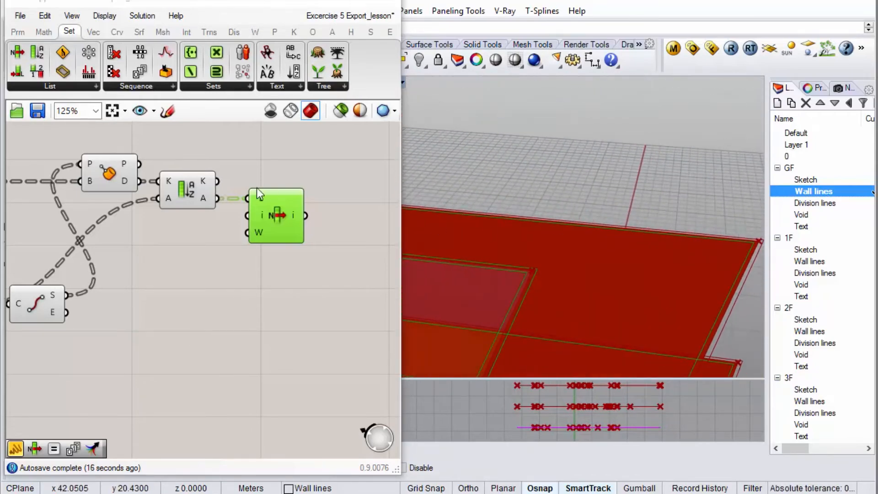
right_drag(641, 225, 445, 207)
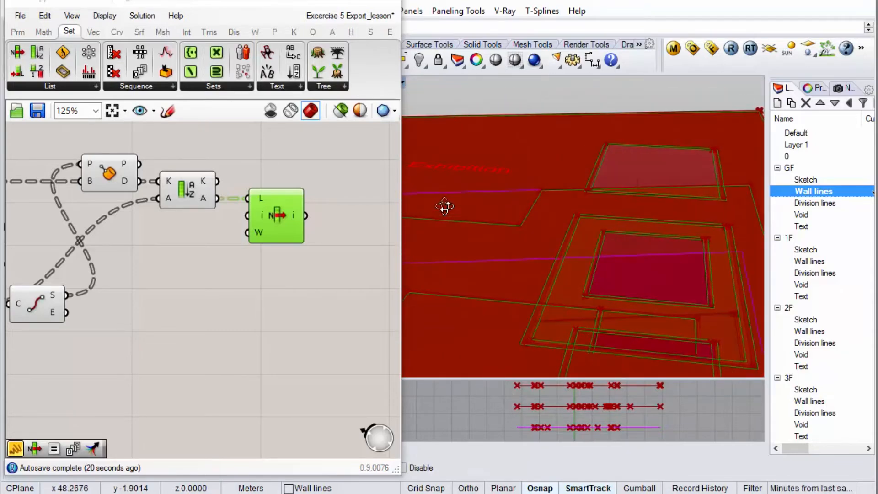
right_drag(608, 204, 669, 200)
scroll(668, 199, down, 6)
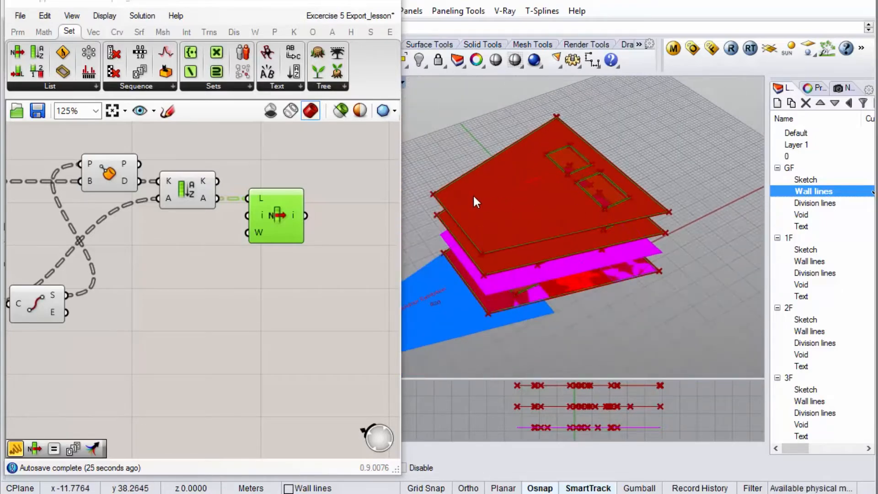
scroll(473, 194, up, 6)
scroll(581, 170, down, 5)
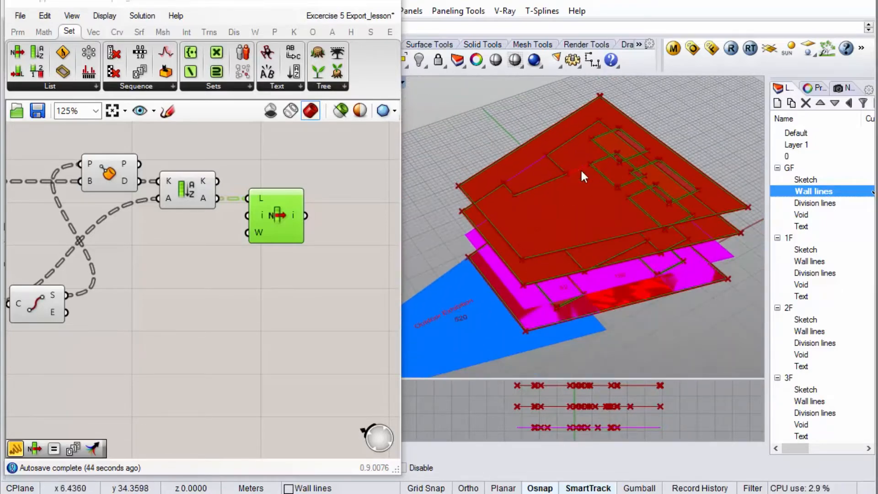
scroll(685, 302, up, 8)
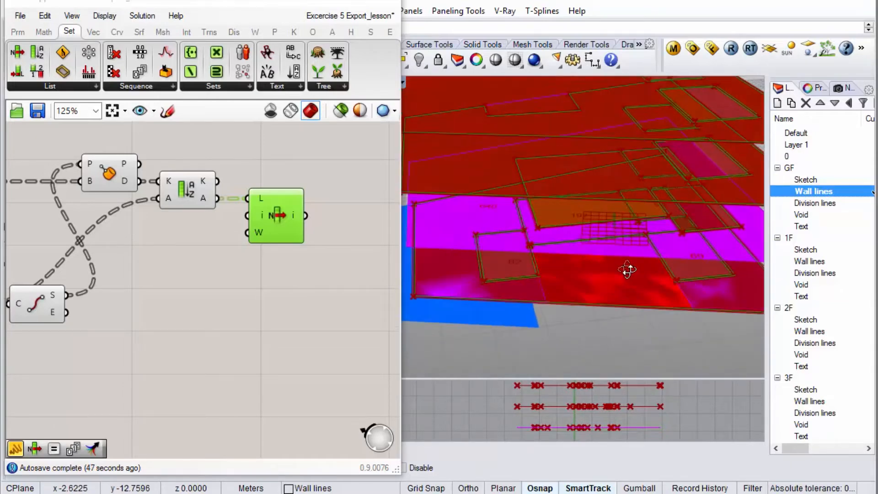
scroll(607, 238, down, 4)
scroll(521, 258, up, 8)
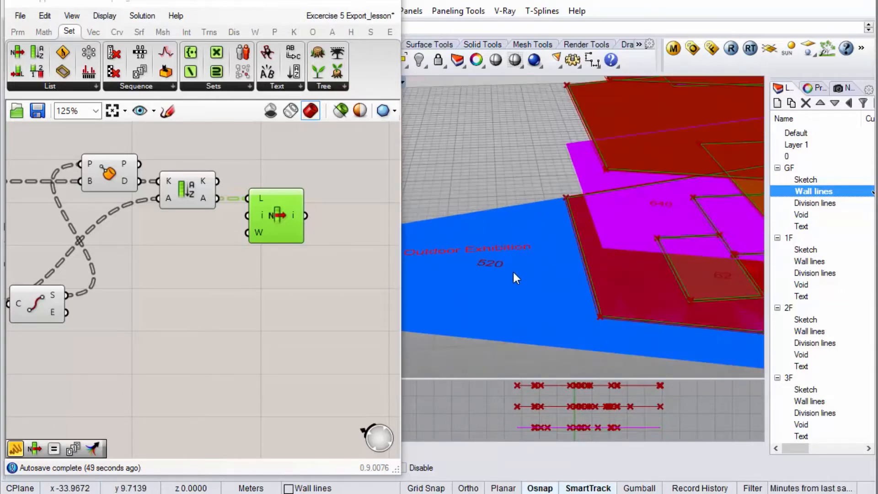
scroll(584, 298, down, 6)
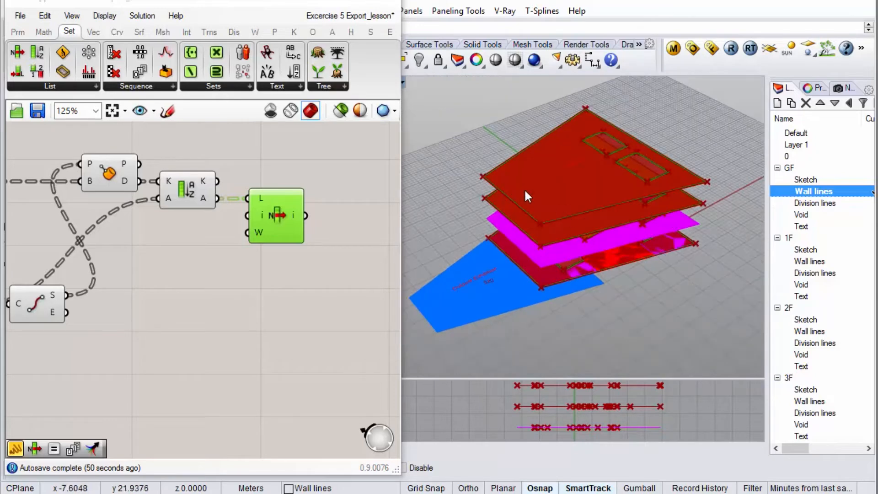
Add a Brep Join component below the wall definition and feed it from the Graft Tree output.
click(295, 173)
scroll(339, 202, down, 5)
scroll(161, 205, up, 4)
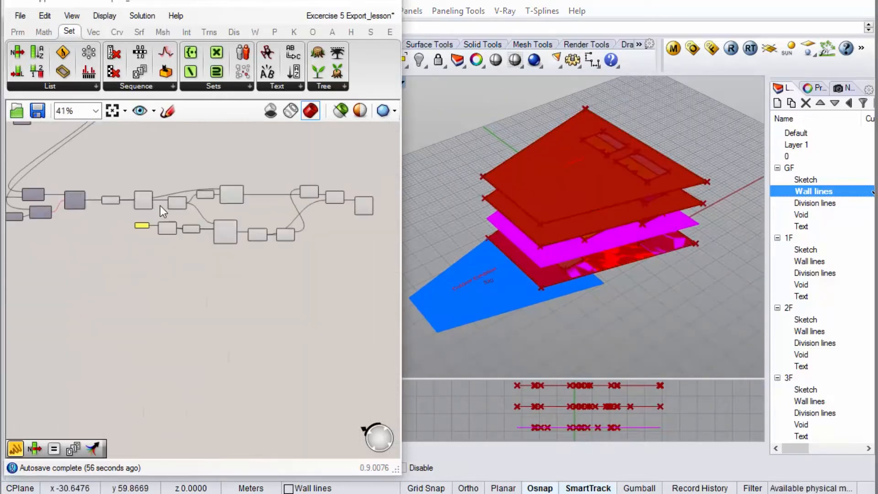
scroll(97, 198, down, 3)
click(92, 193)
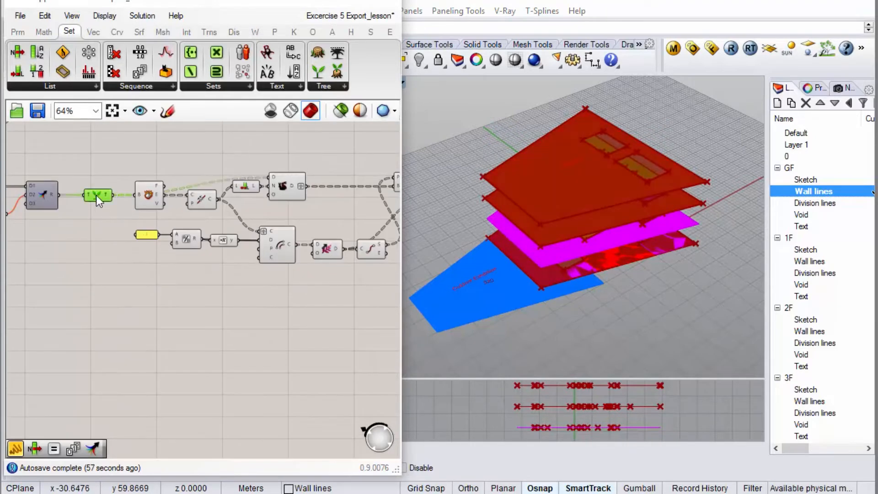
scroll(92, 193, up, 4)
mouse_move(104, 193)
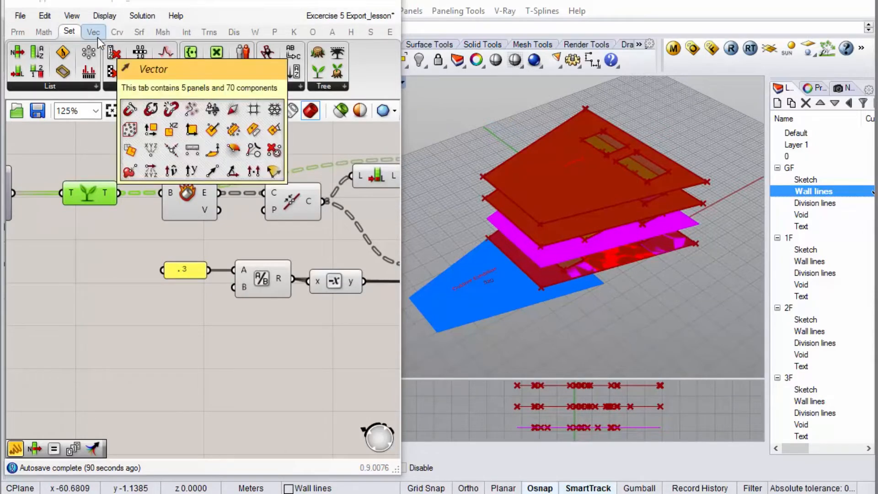
click(119, 34)
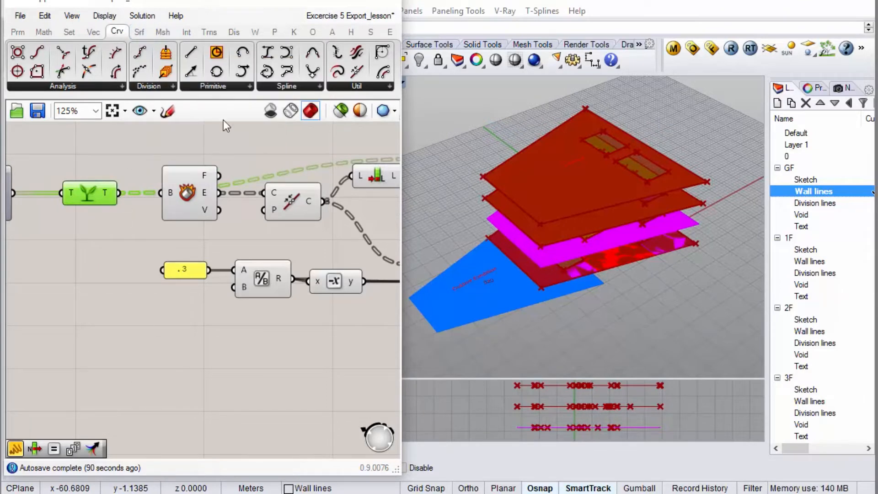
click(146, 34)
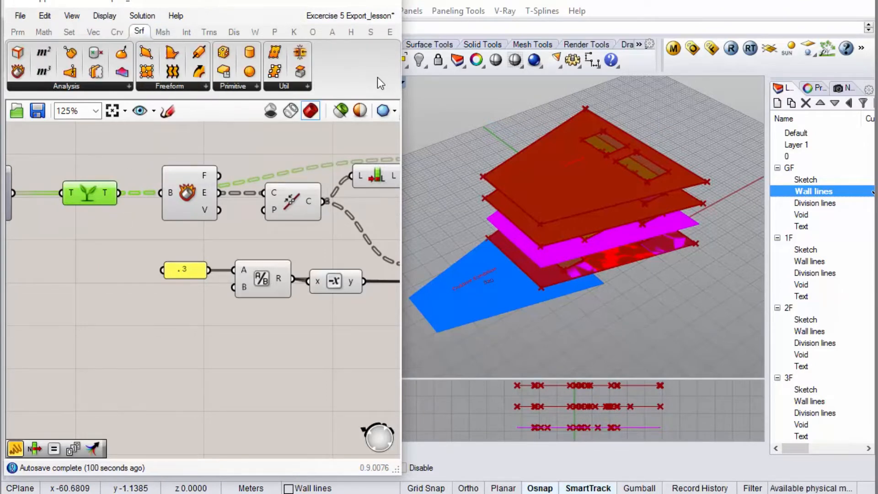
click(305, 87)
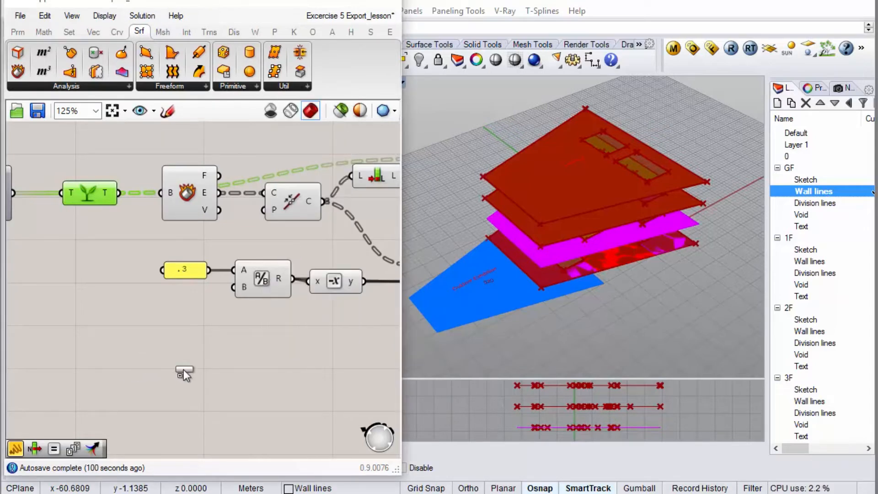
drag(183, 370, 183, 369)
drag(119, 193, 164, 369)
Flatten the Brep Join's brep input and shift the component aside to make room after it.
right_click(164, 367)
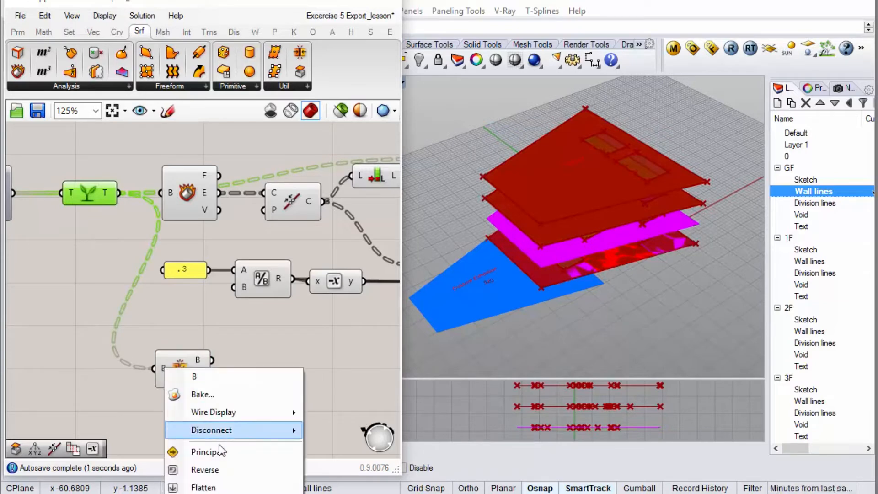
click(214, 482)
drag(177, 378, 159, 361)
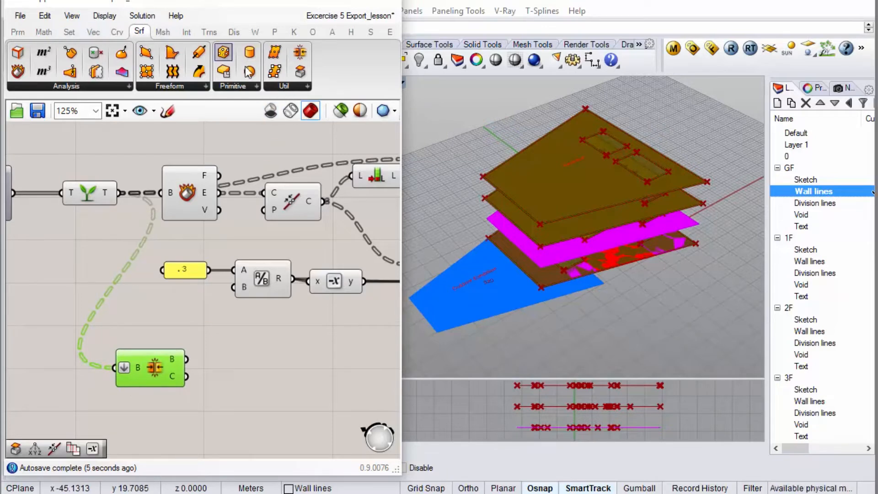
Add a Merge Faces component fed by the joined breps and arrange it beside Brep Join.
click(298, 88)
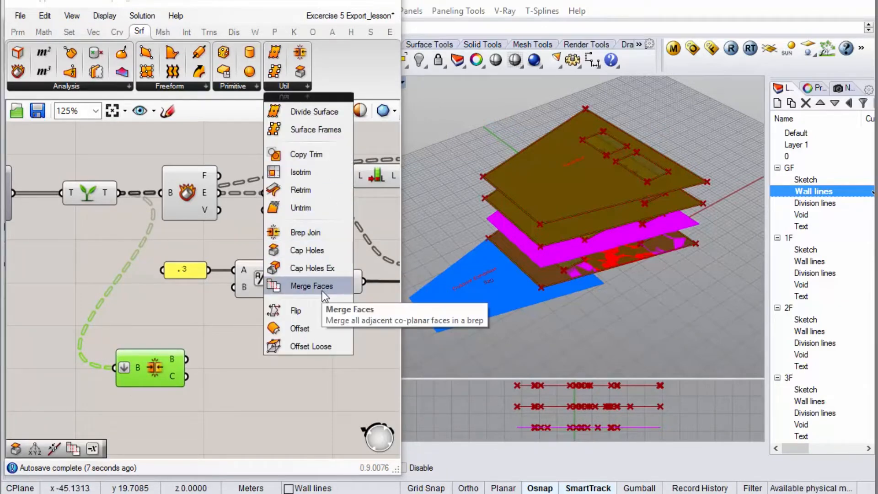
drag(322, 290, 262, 366)
drag(181, 359, 229, 369)
drag(154, 377, 140, 396)
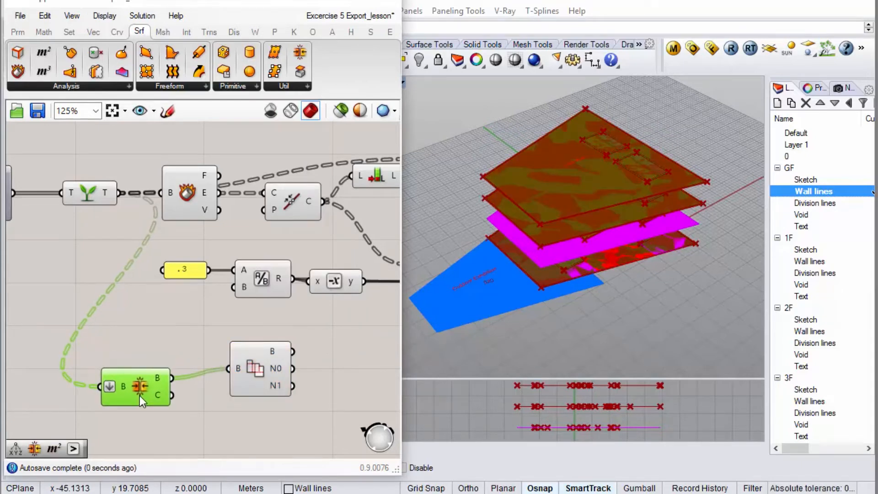
drag(269, 370, 236, 379)
Inspect the merged floor surfaces in the model and graft the Merge Faces component's B output.
right_drag(627, 193, 573, 167)
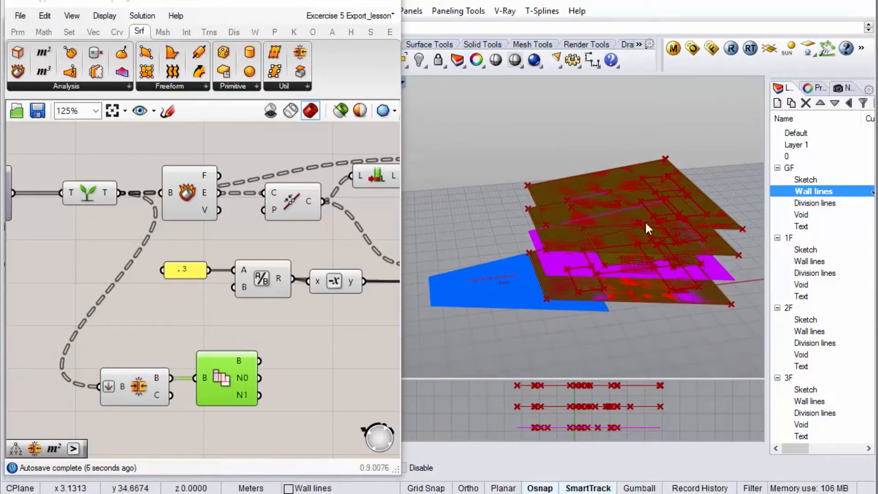
right_drag(713, 250, 645, 245)
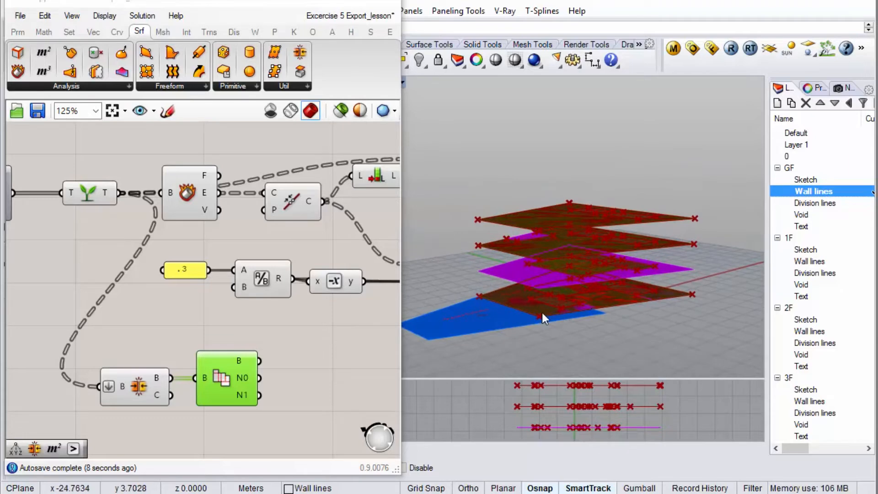
right_drag(566, 271, 605, 284)
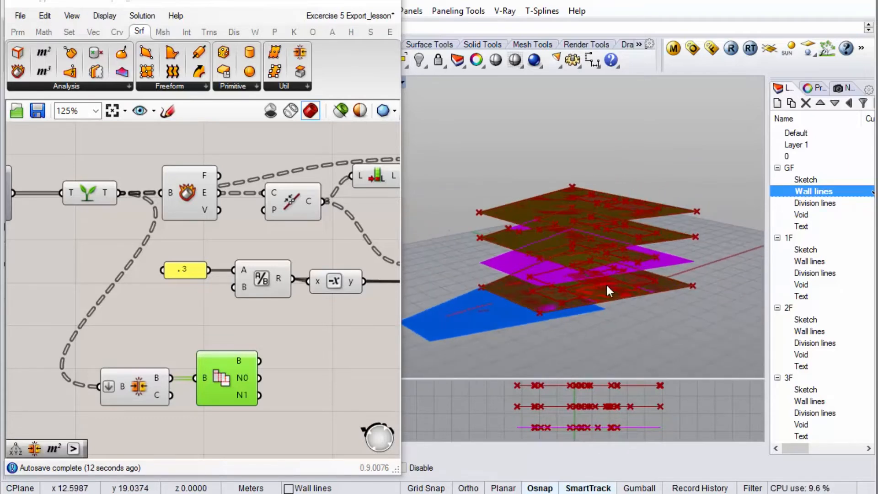
click(333, 365)
right_click(250, 366)
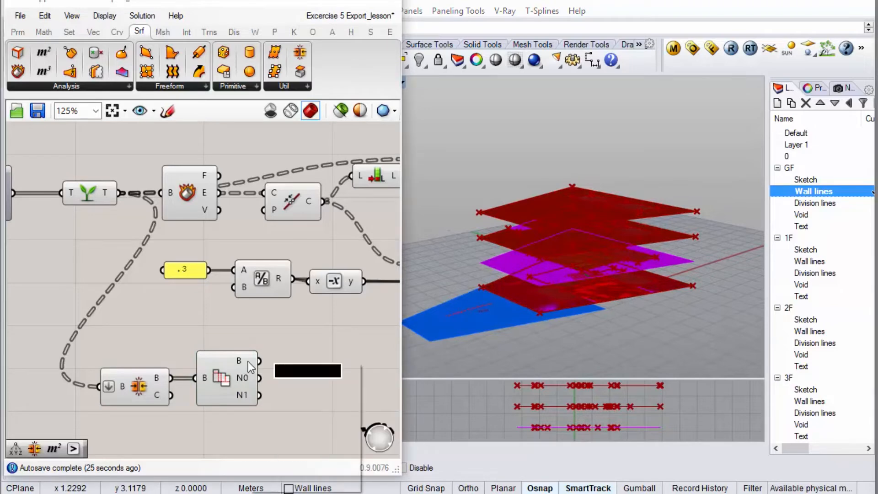
click(295, 437)
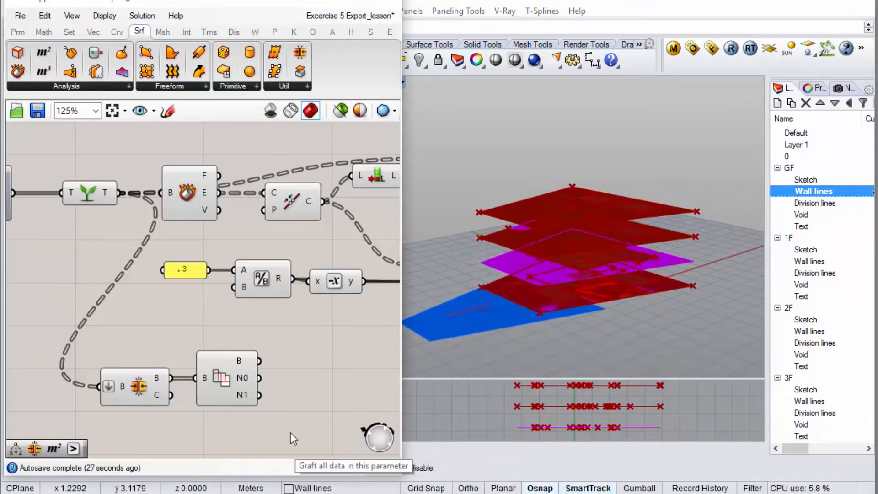
Select the Brep Join and Merge Faces components together and move them away from the offset components.
scroll(75, 297, down, 1)
scroll(73, 305, down, 4)
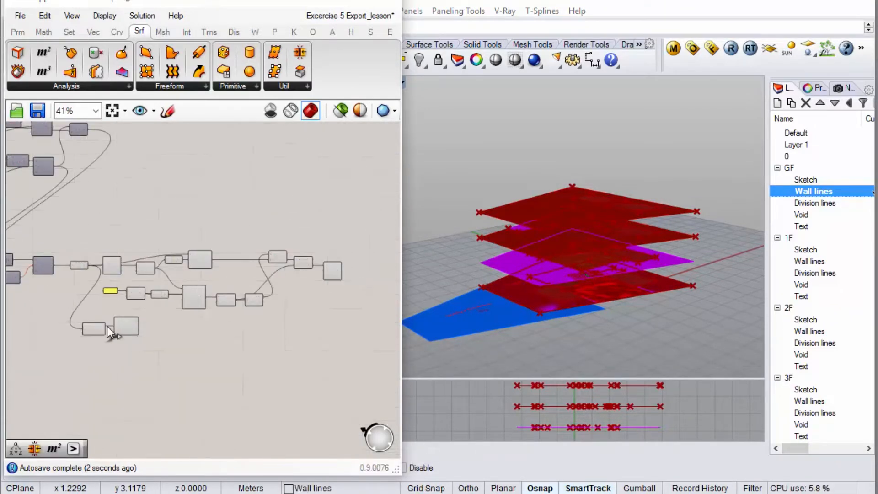
scroll(116, 327, up, 2)
drag(165, 307, 87, 349)
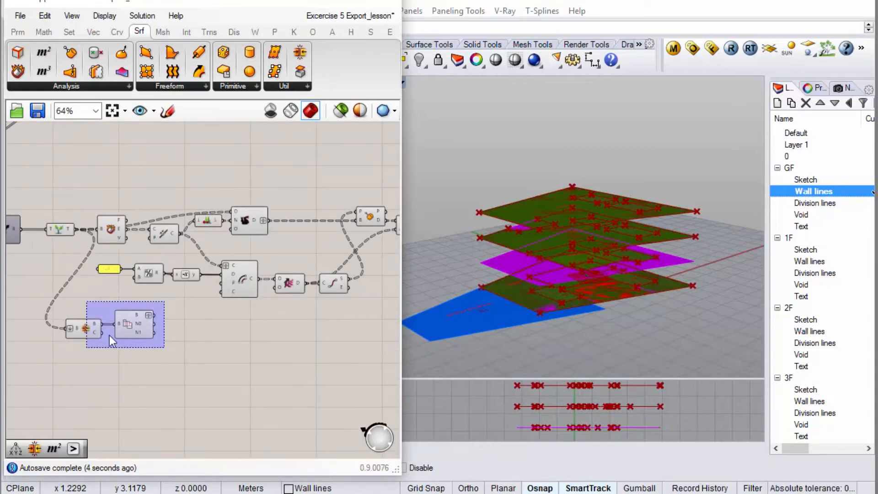
drag(126, 327, 101, 340)
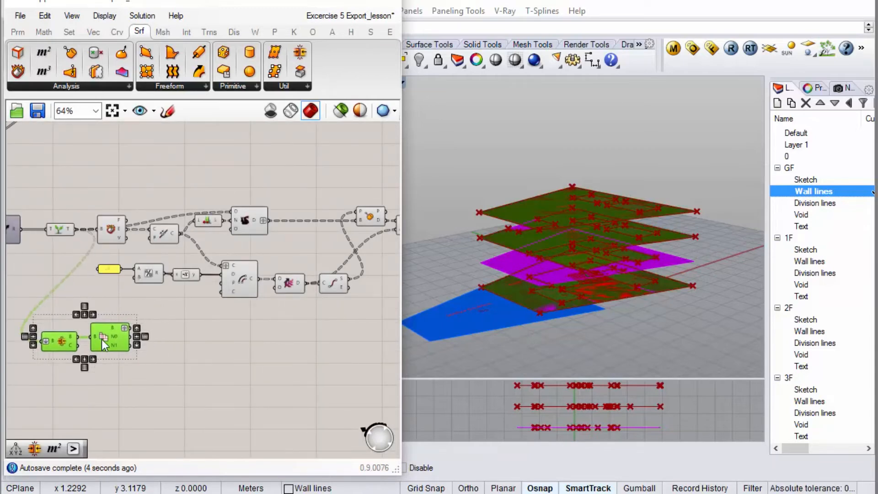
Duplicate the whole edge offset and distance-sorting chain and place the copy beside the Merge Faces component.
click(180, 301)
scroll(72, 271, down, 2)
scroll(334, 211, up, 1)
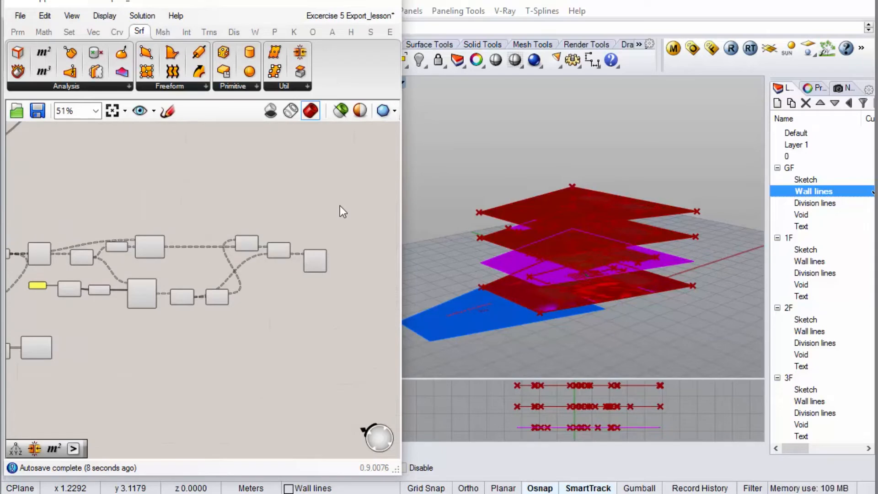
scroll(347, 209, down, 1)
drag(306, 247, 89, 293)
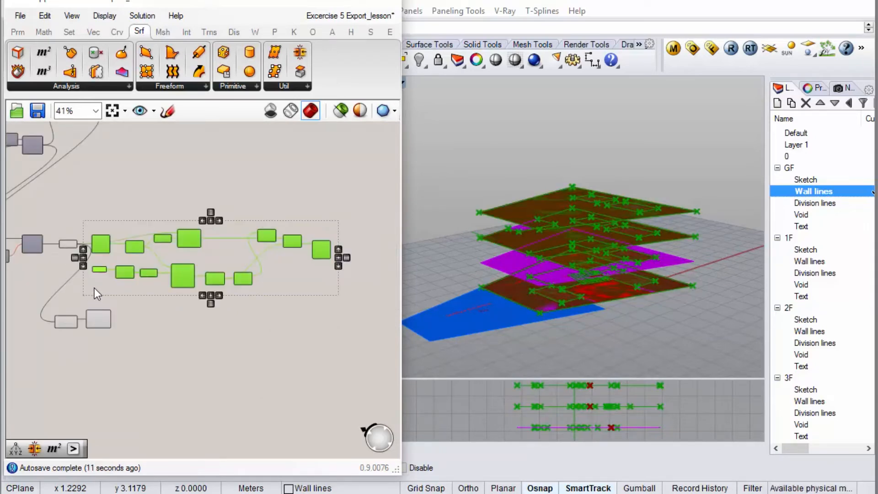
key(ctrl+c)
key(ctrl+v)
drag(105, 249, 160, 339)
scroll(165, 317, up, 4)
scroll(218, 337, down, 1)
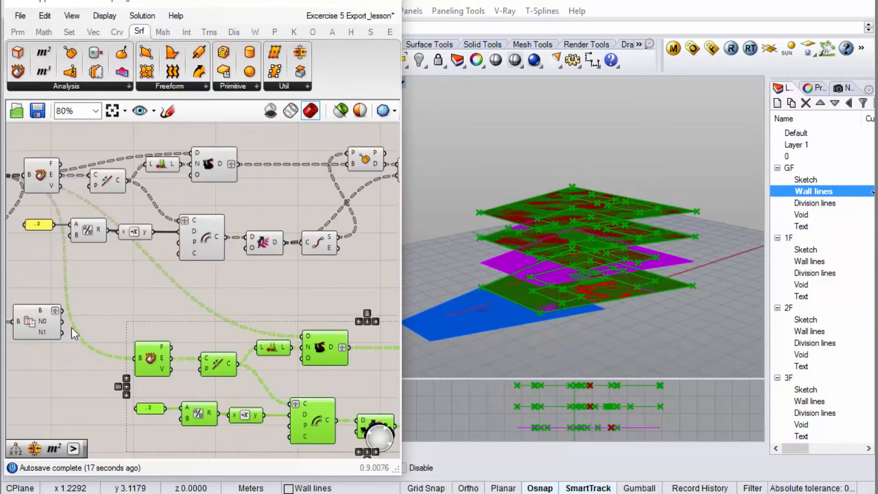
Connect the Merge Faces B output to the copied Deconstruct Brep input and to the copied Duplicate Data component's D input.
drag(63, 312, 137, 363)
drag(63, 311, 297, 337)
scroll(232, 304, down, 1)
click(232, 304)
scroll(232, 304, down, 1)
scroll(155, 358, up, 1)
scroll(155, 359, up, 1)
Spread out the copied offset value panel, Division and Negative components ahead of the copied Offset Curve.
drag(211, 381, 98, 381)
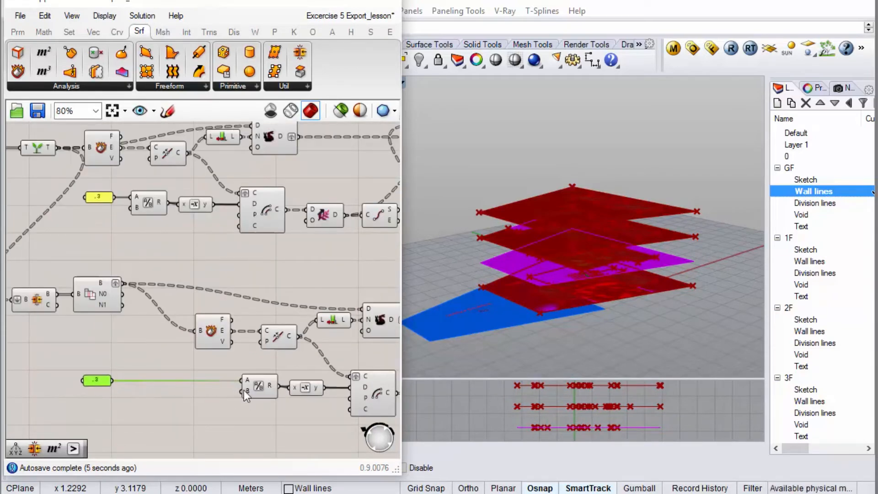
drag(251, 396, 183, 391)
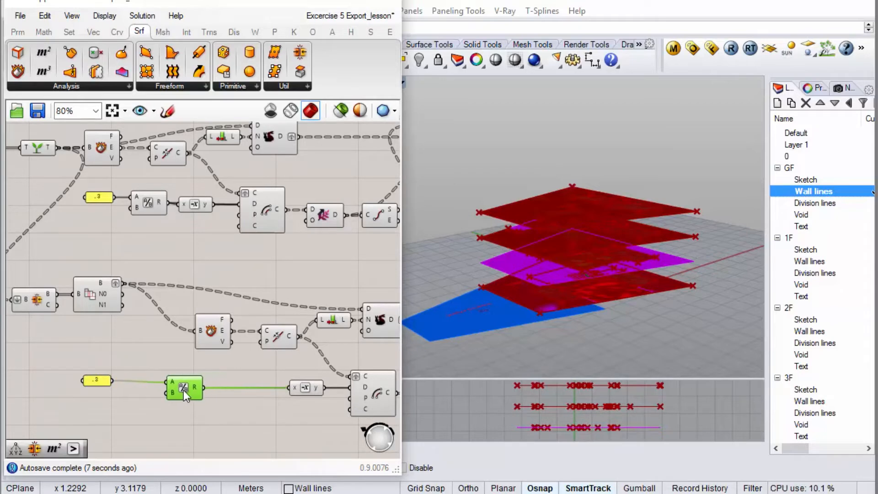
drag(306, 387, 240, 385)
scroll(95, 386, up, 2)
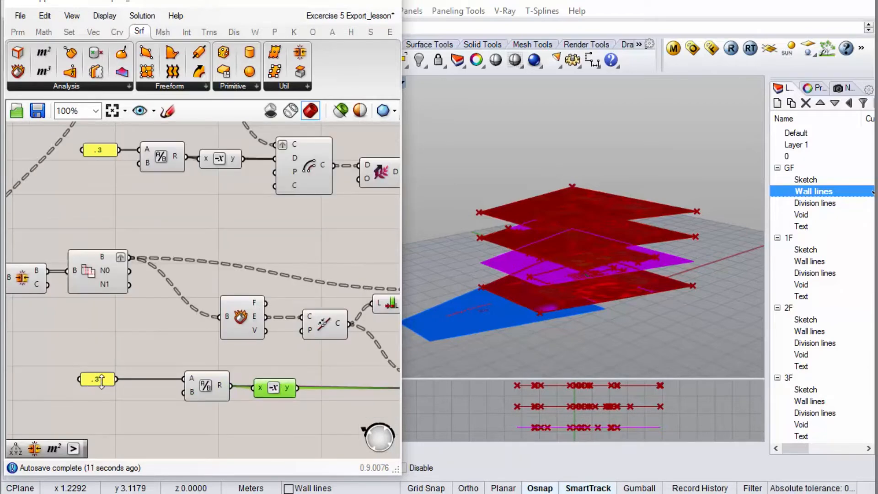
Set the copied chain's offset value panel to .8 and view the floors from above.
click(101, 380)
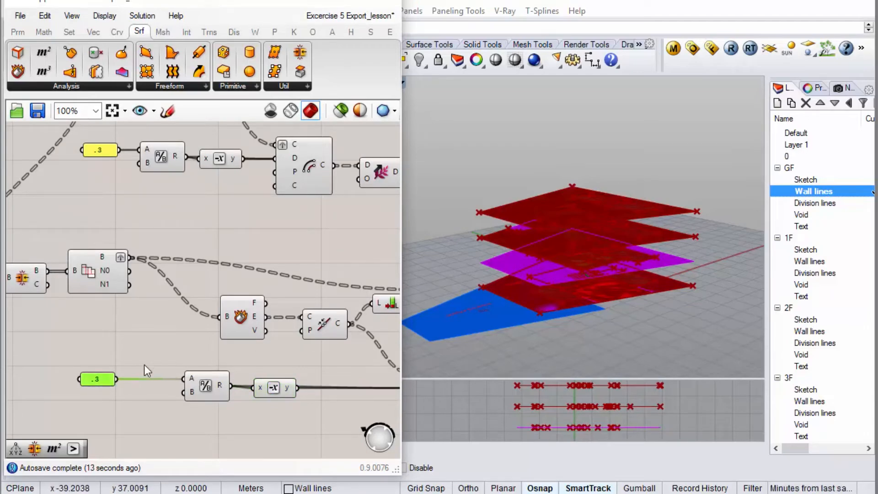
double_click(105, 377)
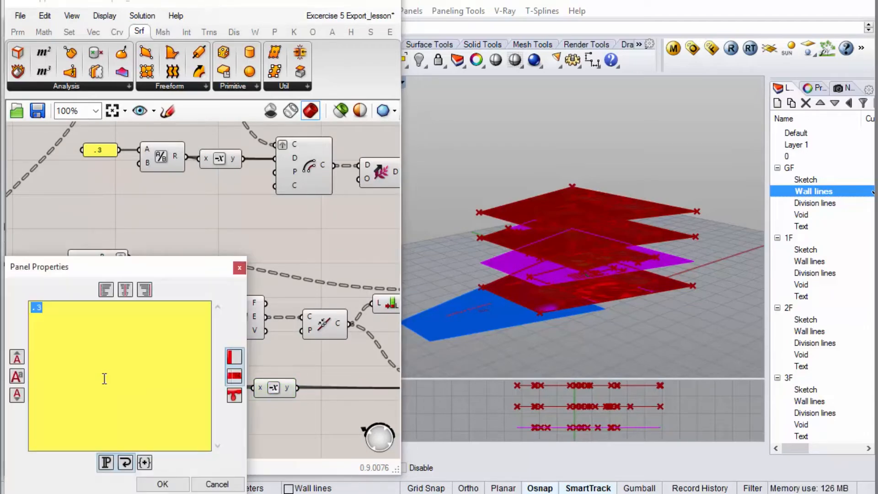
text(.8)
click(165, 484)
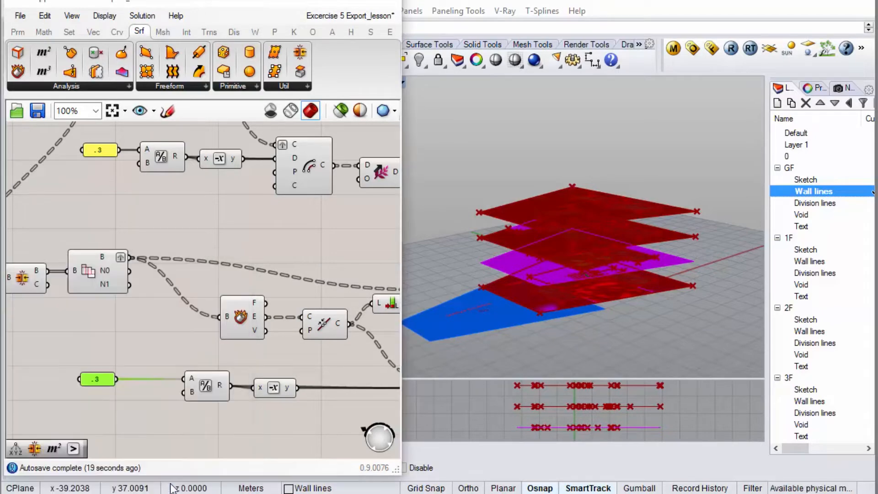
click(139, 393)
right_drag(576, 226, 570, 283)
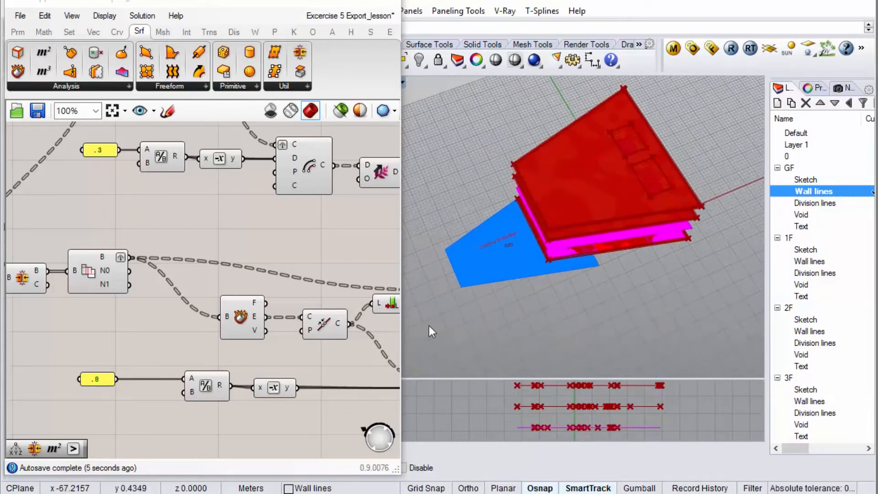
Set the copied chain's offset value panel to .5.
double_click(101, 378)
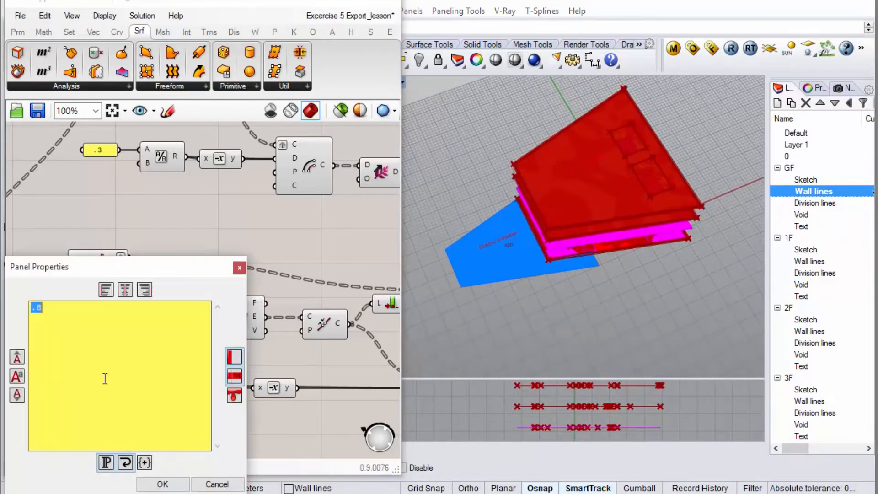
key(BackSpace)
text(5)
click(163, 485)
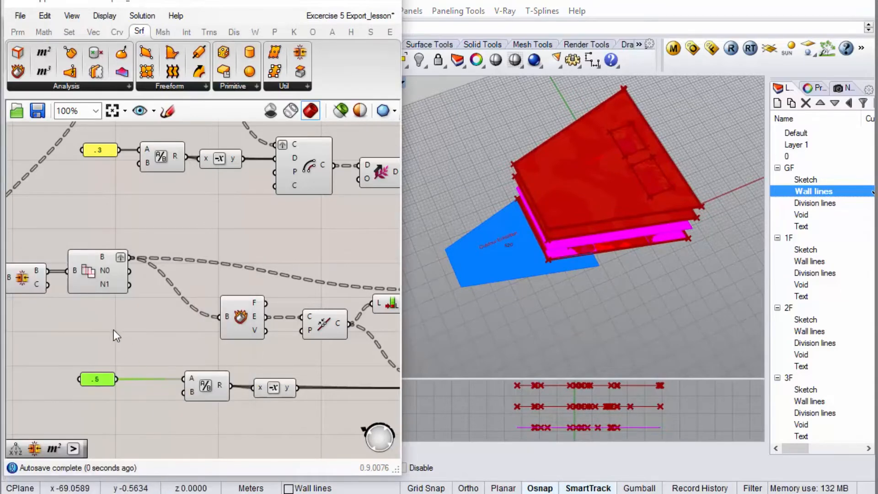
Select the copied chain's List Item and examine its offset outlines around the floor edges in the model.
scroll(91, 327, down, 5)
scroll(312, 328, up, 6)
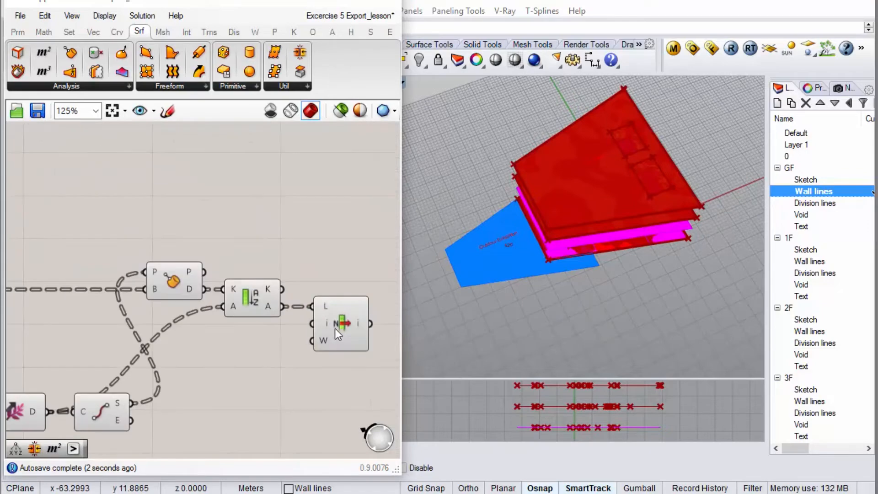
click(331, 329)
scroll(556, 200, up, 5)
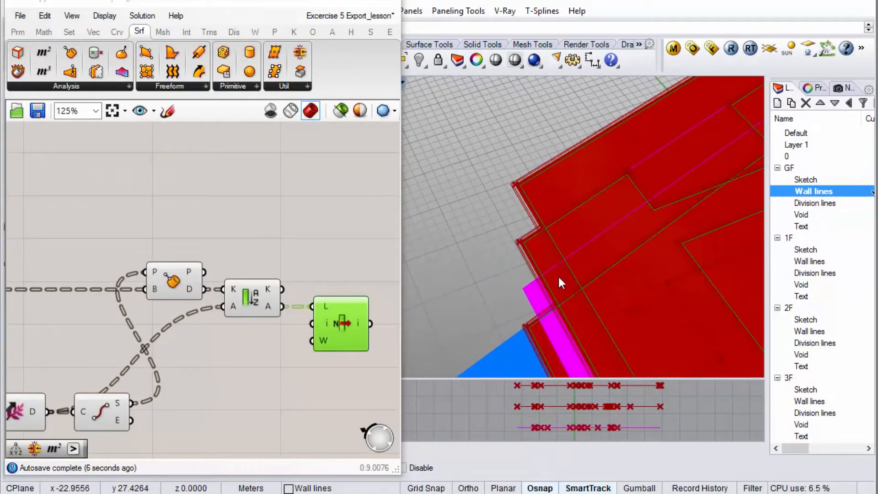
scroll(523, 188, down, 2)
scroll(522, 182, down, 3)
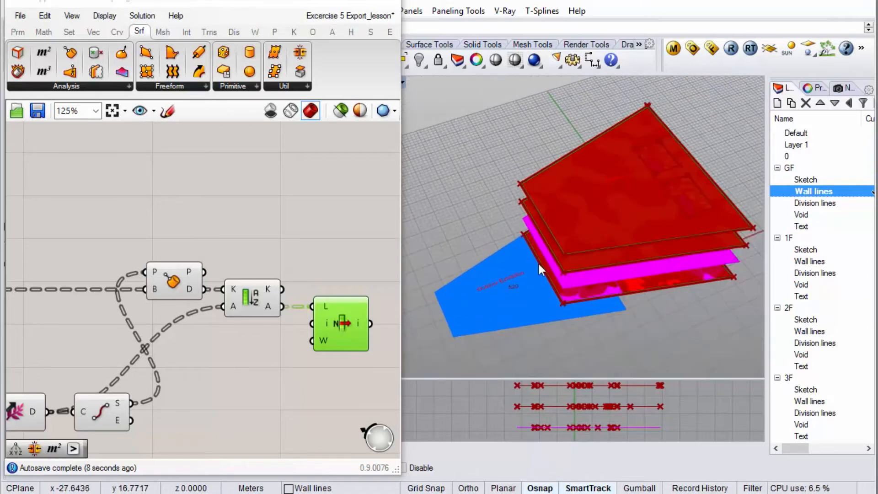
right_drag(613, 317, 588, 238)
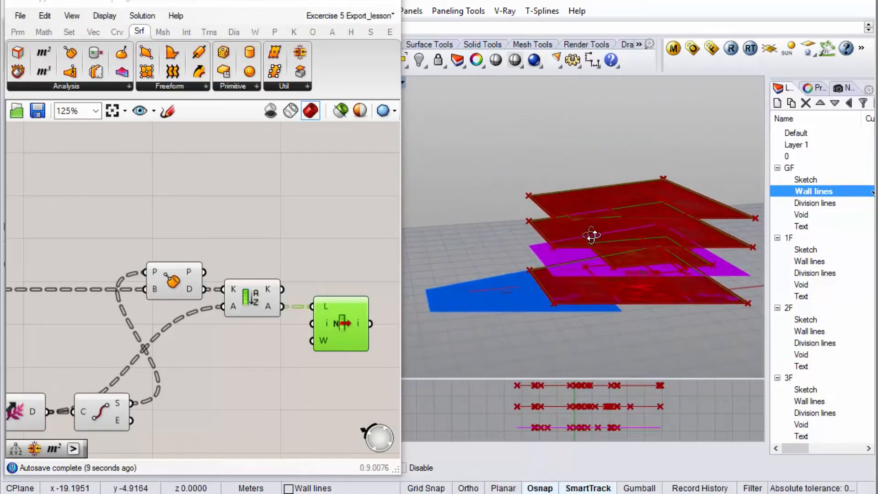
scroll(589, 225, up, 5)
scroll(678, 232, down, 3)
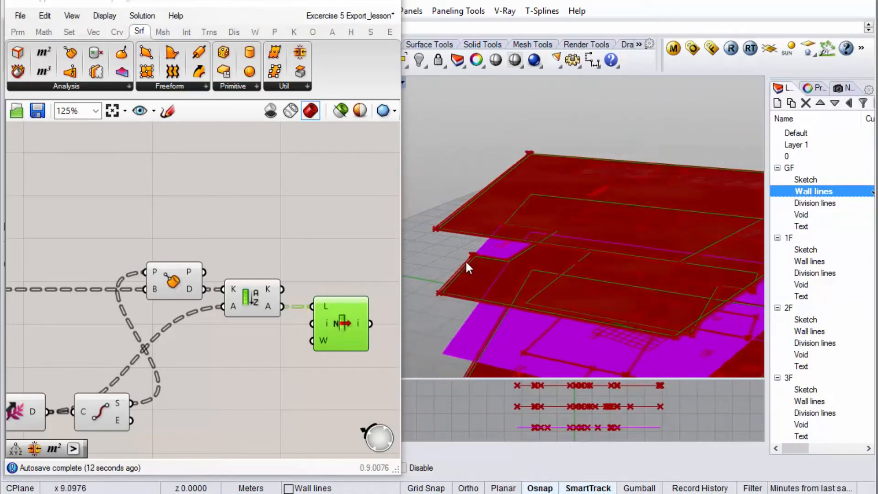
scroll(430, 290, up, 4)
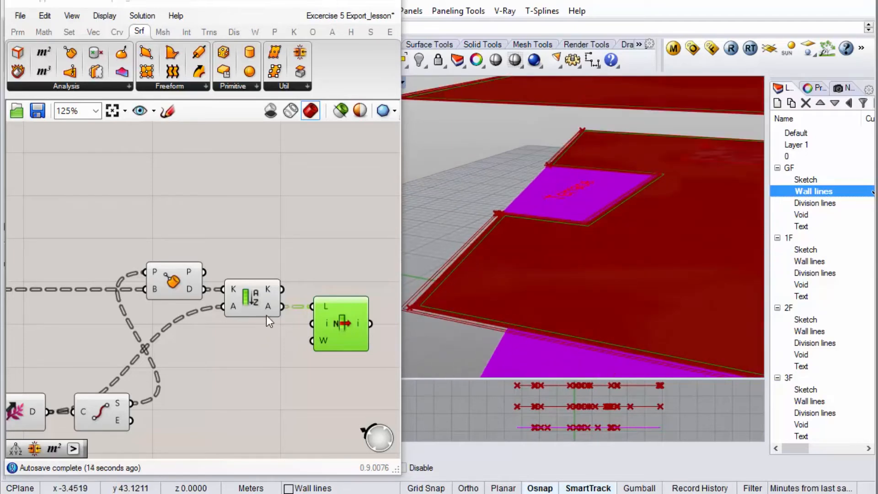
Reverse the copied Sort List component's A output and check the outlines picked on each floor.
mouse_move(271, 313)
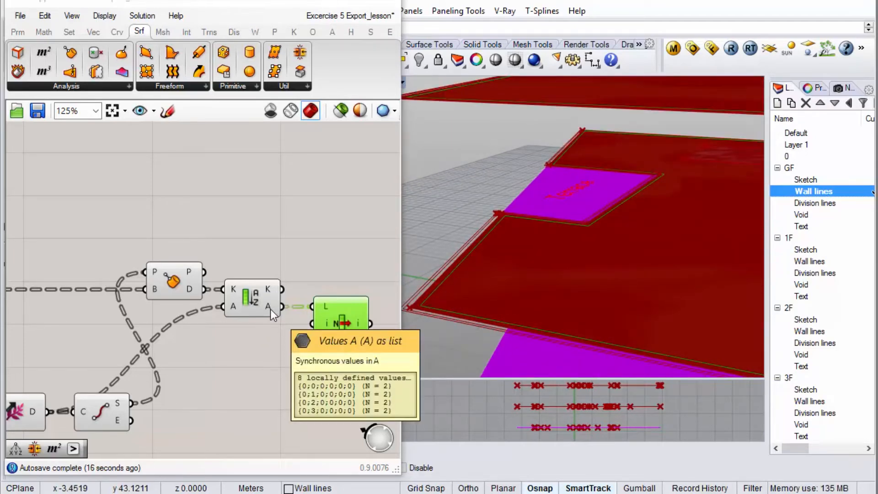
right_click(270, 309)
click(322, 378)
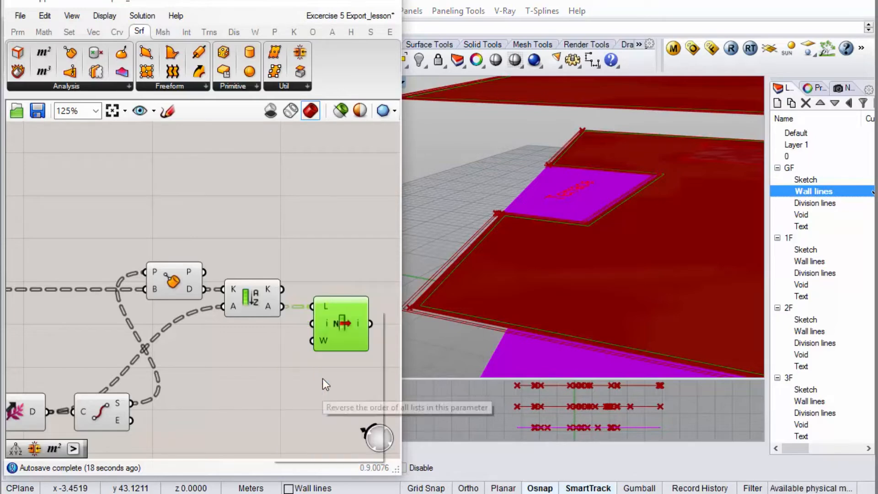
scroll(472, 274, up, 4)
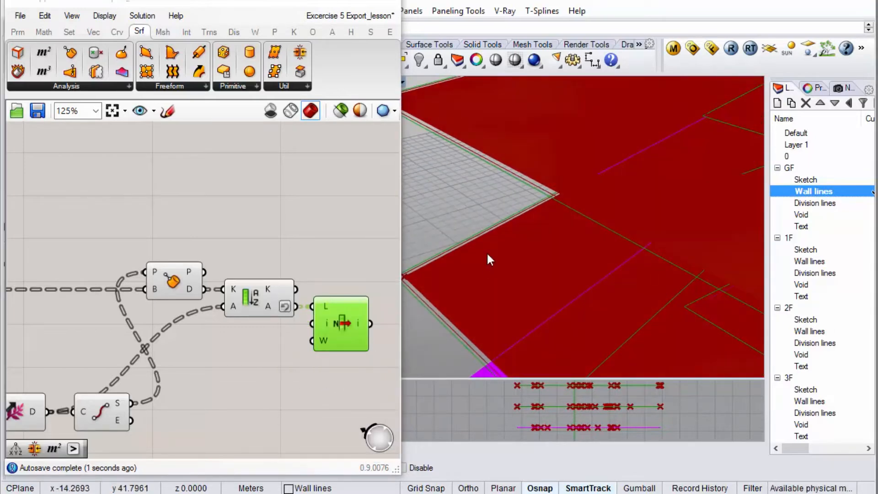
scroll(490, 258, down, 5)
right_drag(559, 300, 391, 284)
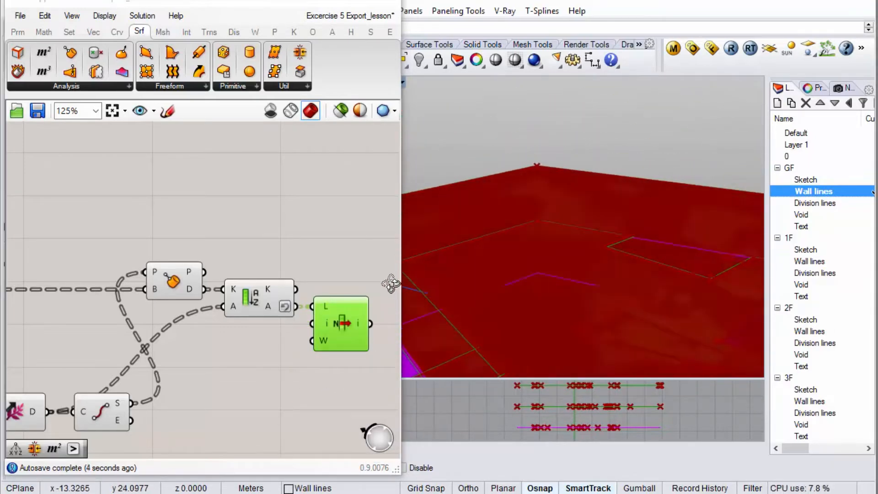
scroll(506, 273, down, 8)
right_drag(594, 223, 526, 284)
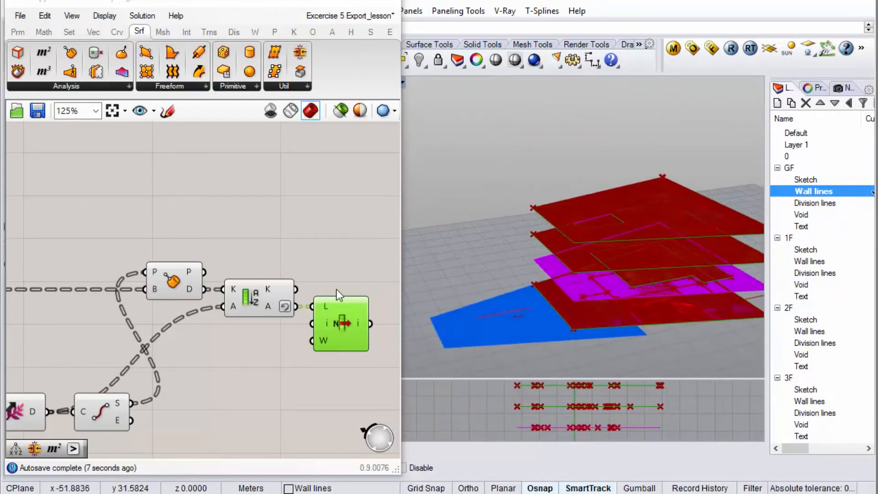
Turn off the preview of both offset chains except the copied List Item, and align the original List Item above it.
scroll(293, 289, down, 10)
drag(292, 208, 129, 369)
right_click(242, 183)
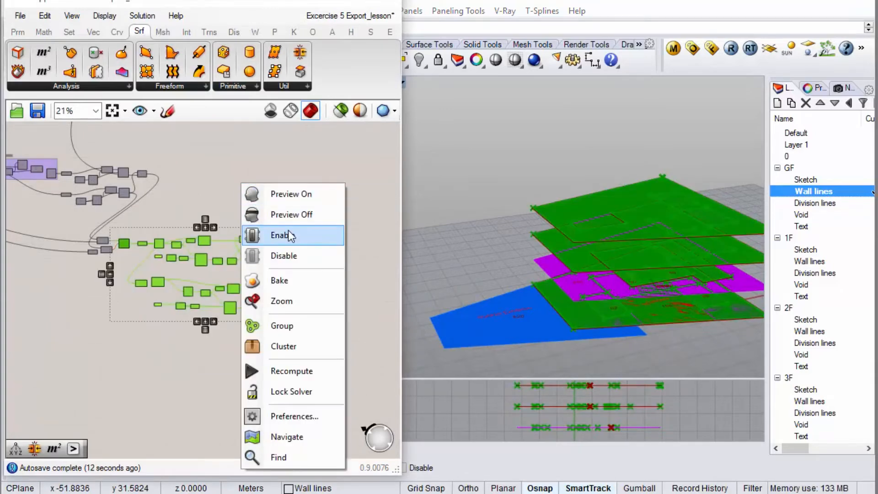
click(299, 218)
click(313, 291)
scroll(312, 292, up, 6)
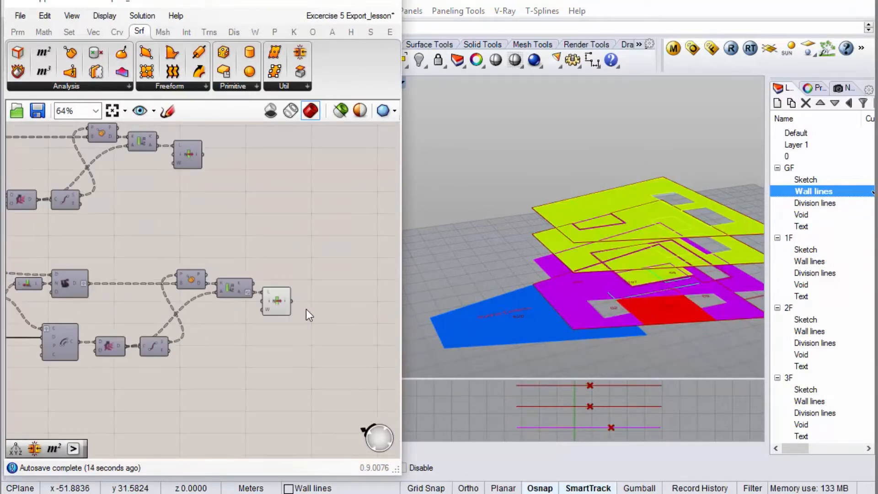
drag(193, 161, 282, 161)
scroll(341, 262, down, 10)
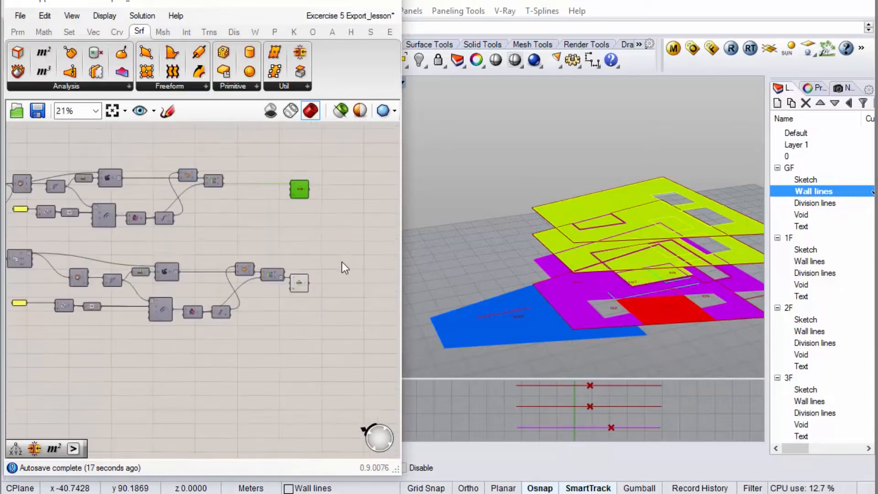
Turn off the preview of the coloured surface Custom Preview component near the Bake Srfs group and inspect the bare outlines.
scroll(133, 181, up, 6)
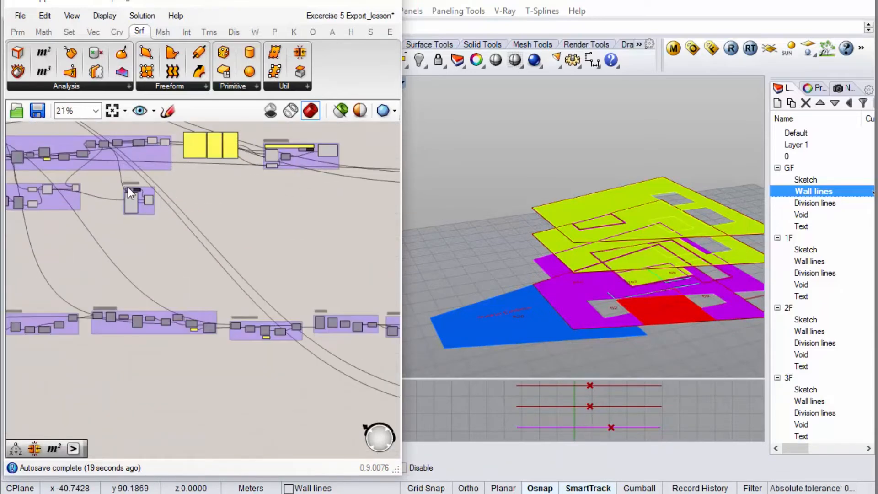
scroll(124, 202, up, 5)
click(133, 202)
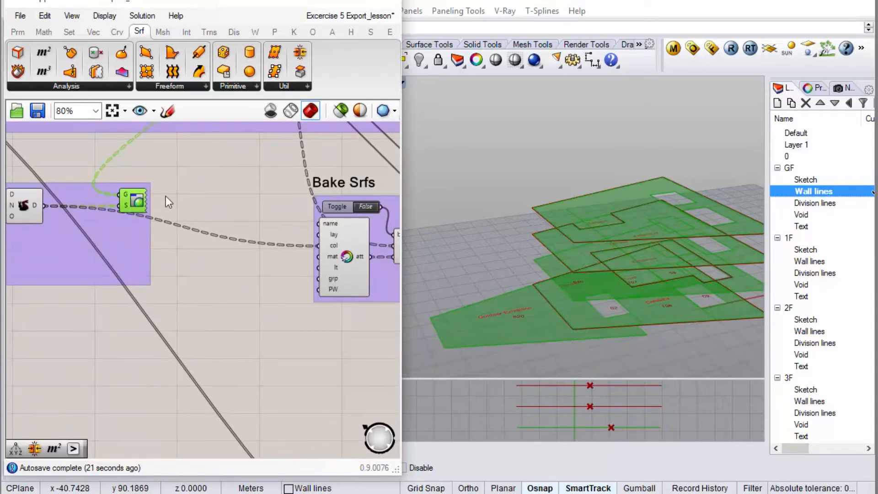
right_click(176, 193)
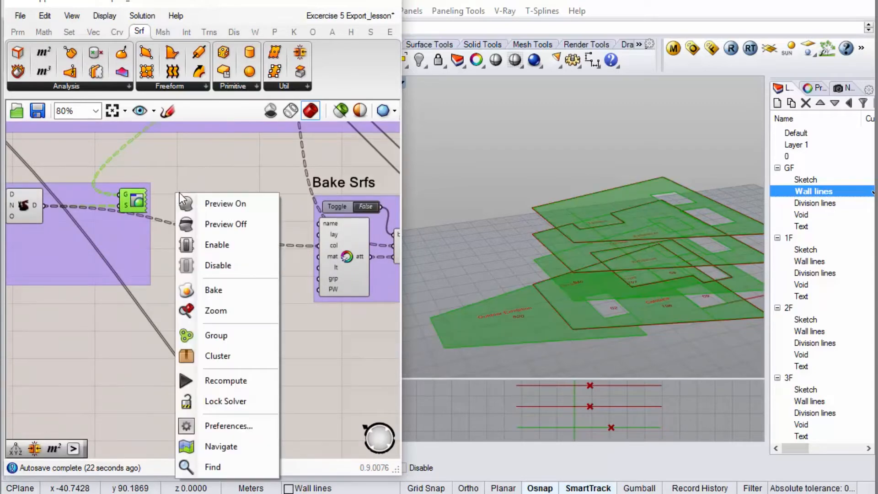
click(218, 225)
click(220, 230)
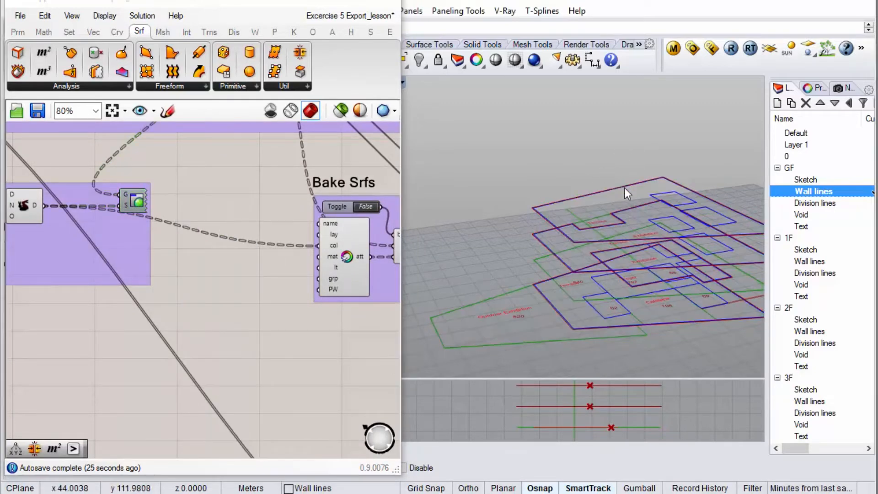
scroll(672, 204, up, 6)
scroll(697, 196, up, 3)
right_drag(706, 219, 677, 181)
Turn on the preview of the original offset chain's List Item.
scroll(159, 246, down, 10)
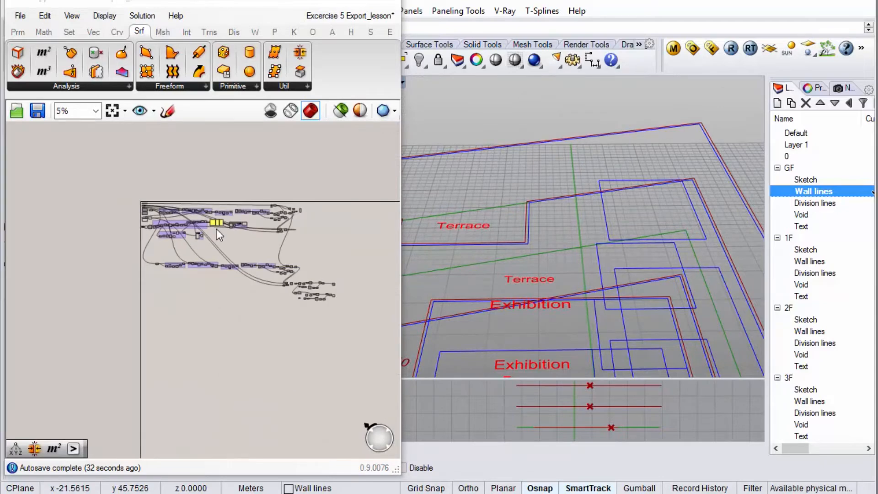
scroll(320, 300, up, 5)
scroll(290, 309, up, 4)
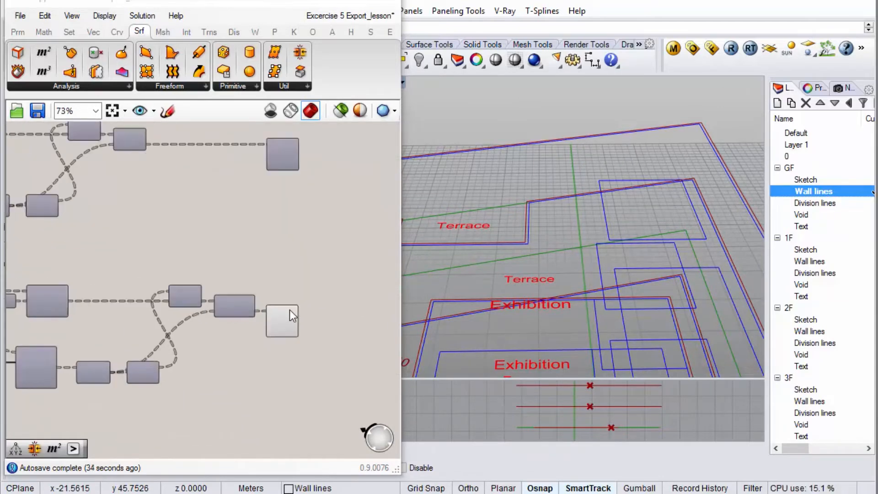
click(289, 316)
scroll(300, 320, down, 1)
scroll(280, 238, down, 1)
click(283, 164)
scroll(283, 163, up, 2)
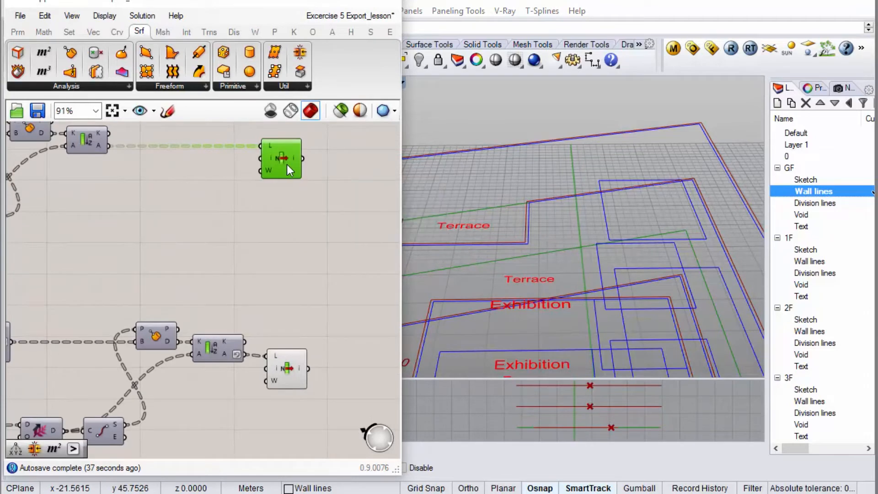
right_click(290, 161)
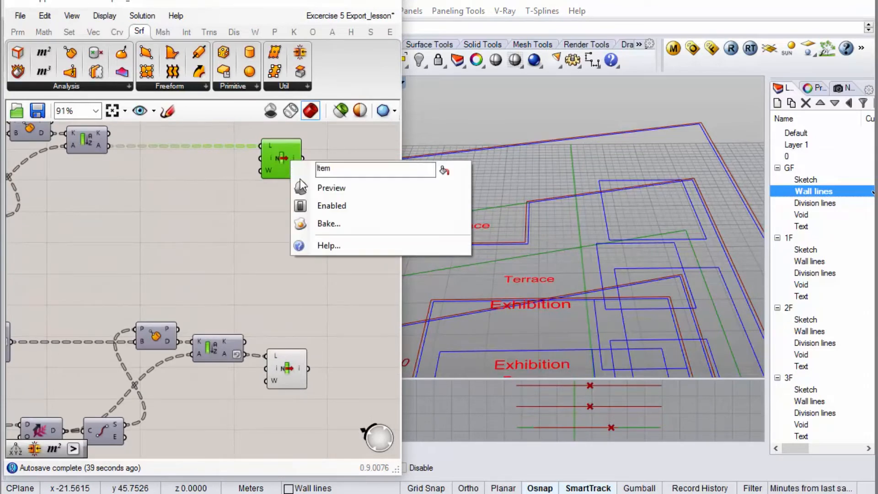
click(332, 188)
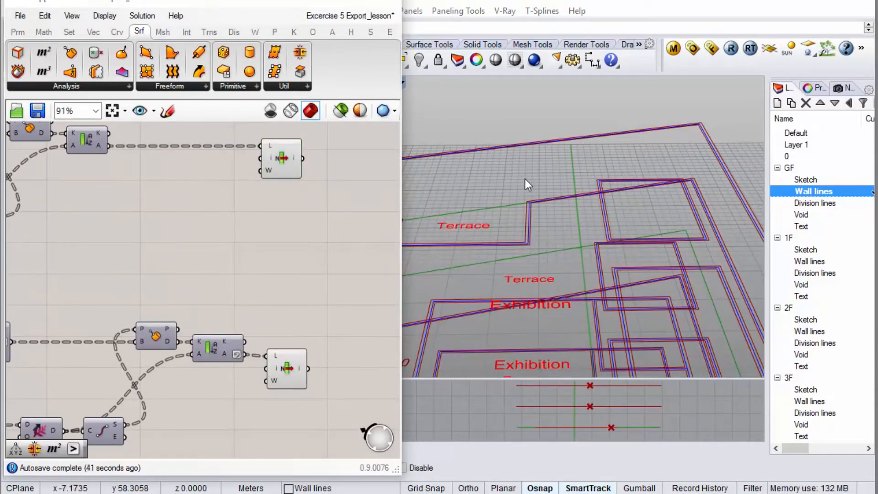
Inspect the inner and outer wall outlines on all floors from several angles.
scroll(545, 256, up, 6)
right_drag(549, 275, 579, 161)
scroll(621, 243, down, 5)
right_drag(613, 247, 535, 207)
scroll(584, 238, up, 5)
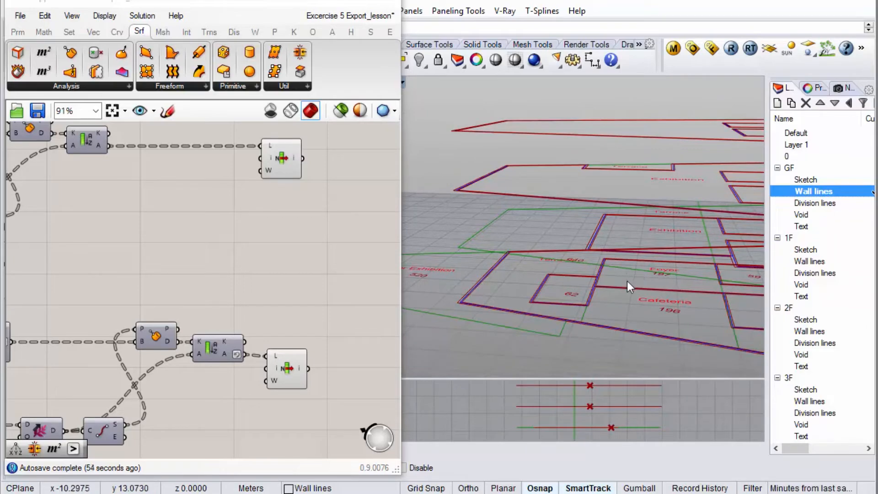
right_drag(471, 254, 673, 257)
click(808, 204)
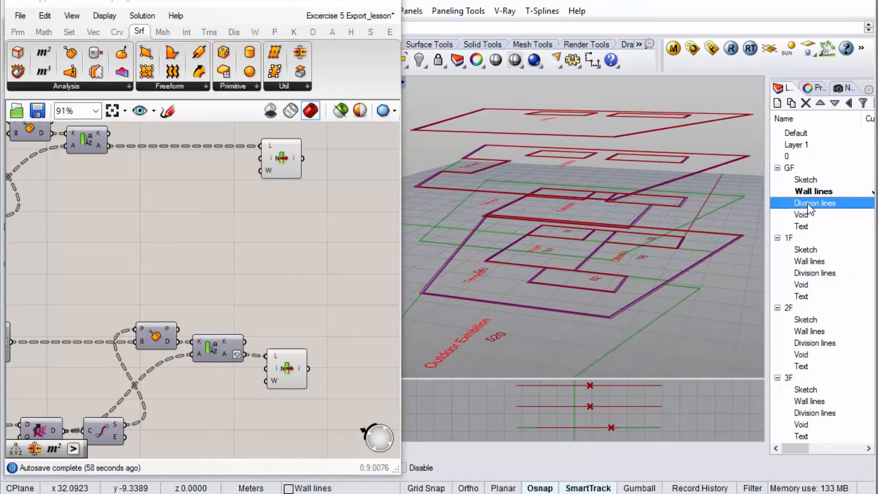
scroll(520, 174, up, 5)
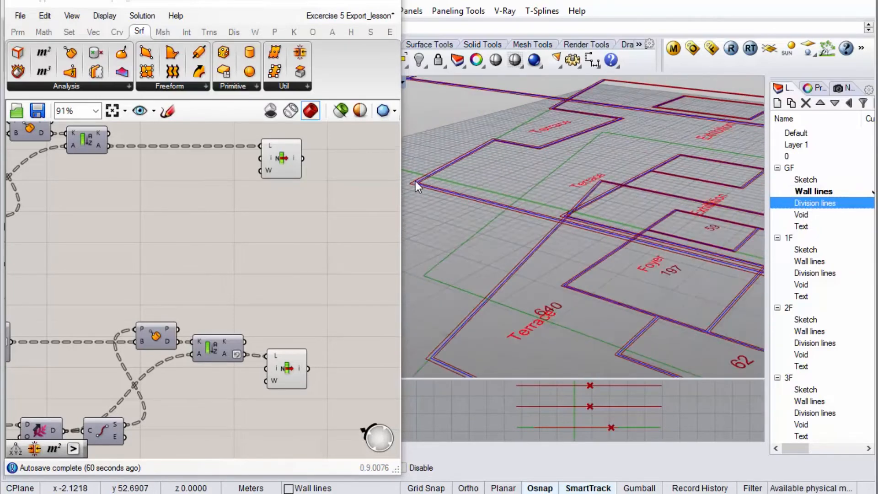
scroll(416, 180, down, 1)
scroll(524, 188, down, 5)
right_drag(525, 188, 617, 165)
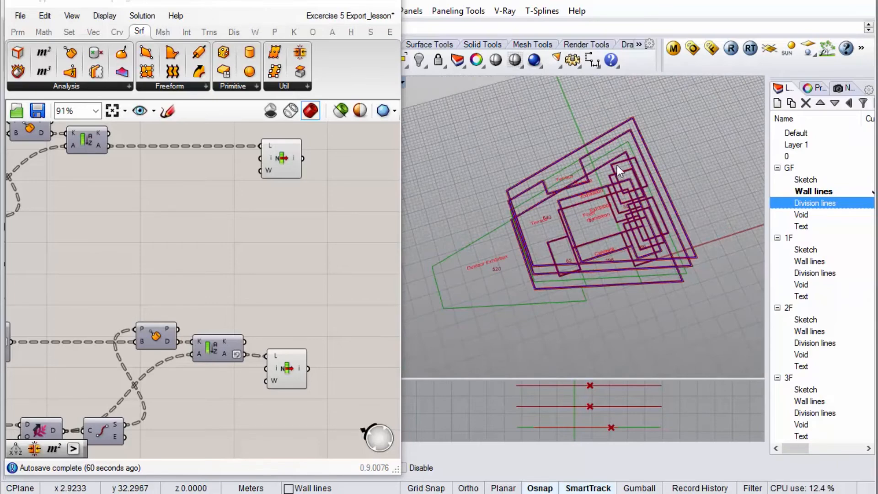
scroll(629, 163, up, 6)
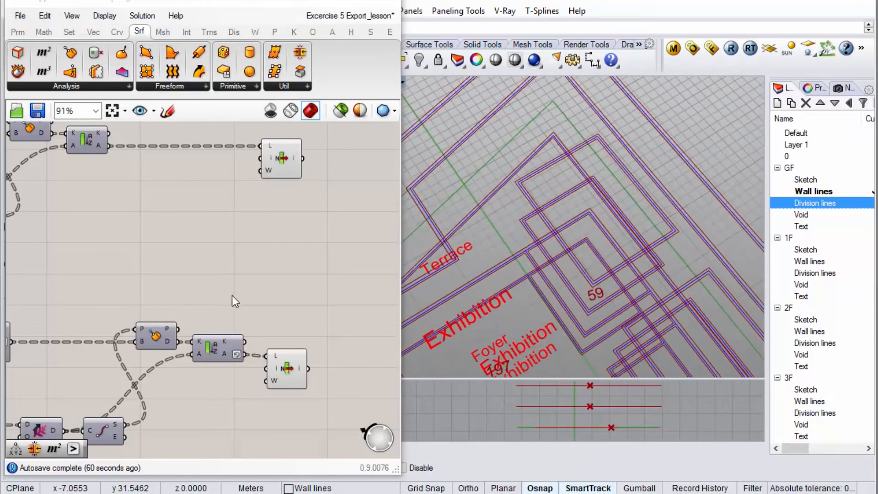
Add a Flatten component and connect both List Item outputs to its T input.
click(23, 36)
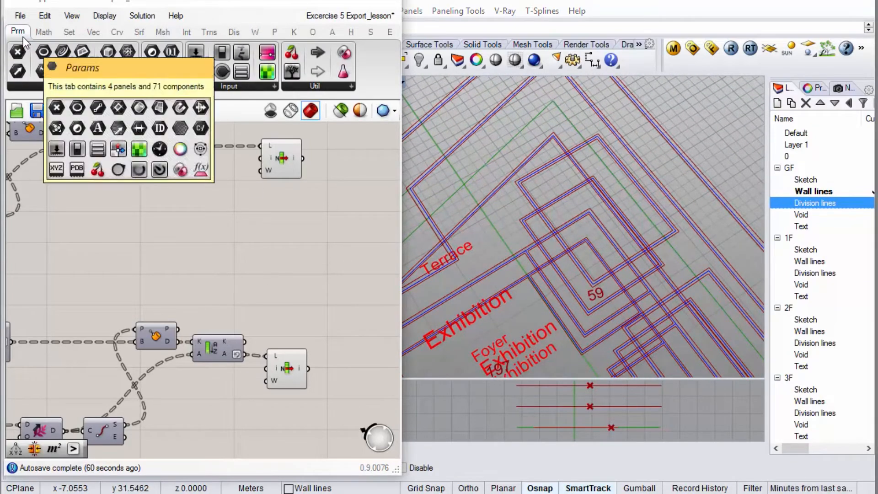
click(136, 33)
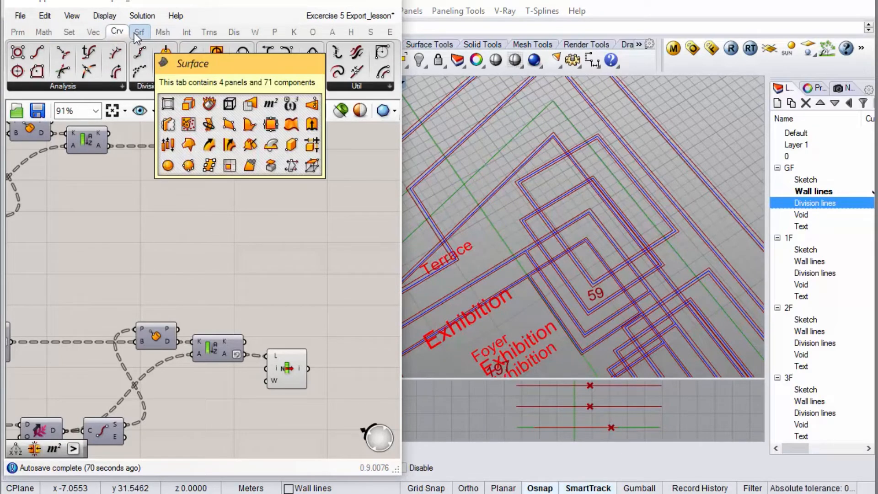
click(118, 32)
click(71, 32)
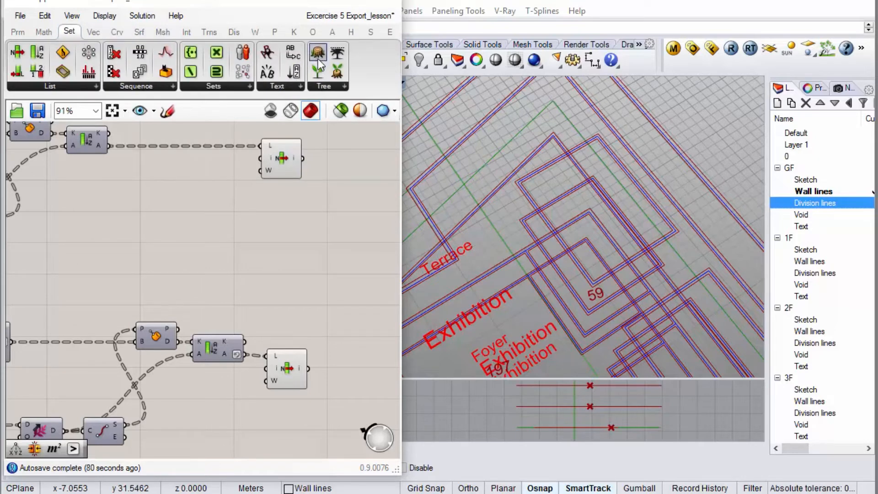
drag(328, 190, 356, 252)
right_click(348, 242)
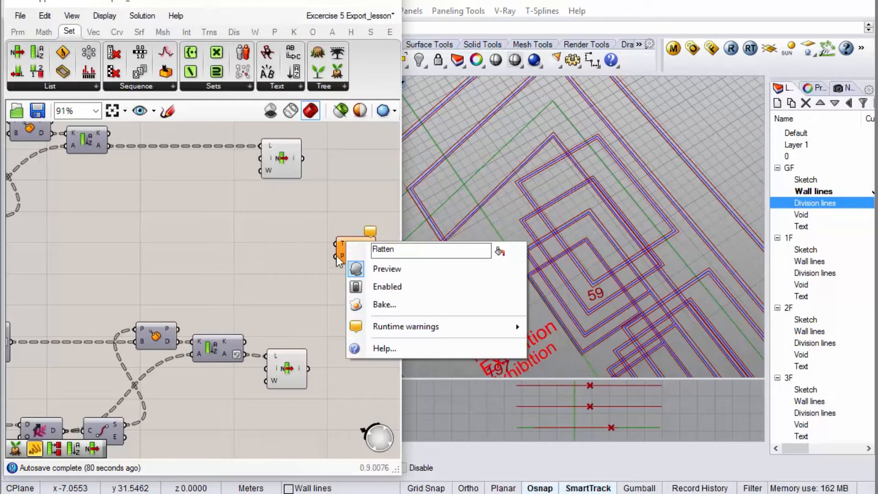
click(297, 157)
drag(302, 158, 346, 238)
drag(315, 369, 338, 243)
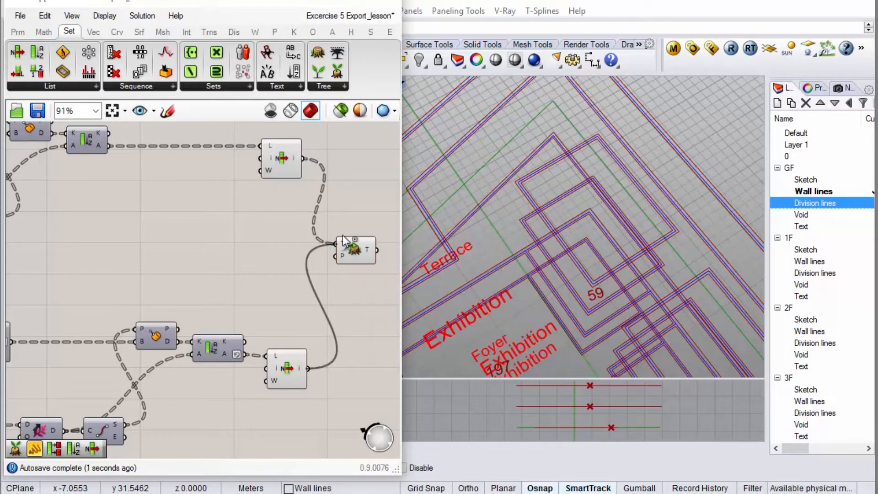
Add a Boundary Surfaces component and feed its E input from the Flatten component's output.
click(139, 33)
drag(170, 57, 309, 240)
click(309, 288)
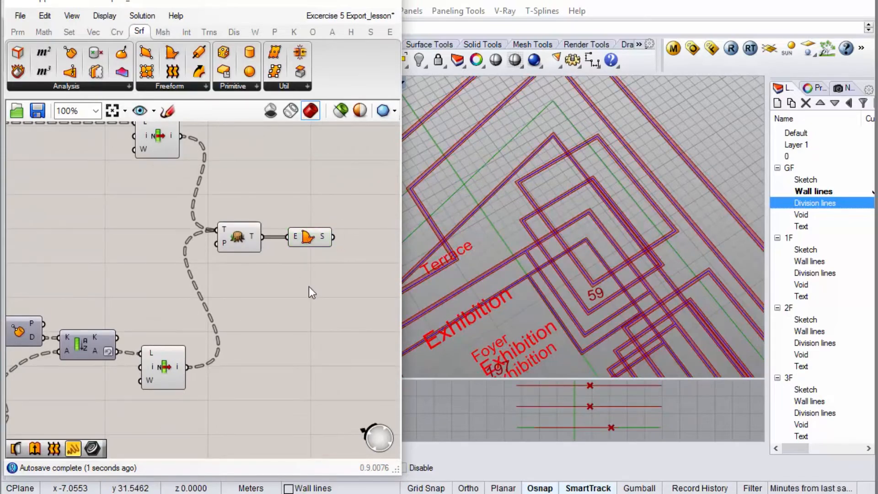
Examine the wall surfaces between the outlines on each floor from above and in perspective.
scroll(600, 224, down, 8)
right_drag(624, 245, 659, 241)
scroll(603, 209, up, 8)
scroll(624, 164, down, 8)
scroll(521, 224, up, 10)
right_drag(554, 223, 523, 196)
right_drag(614, 185, 617, 225)
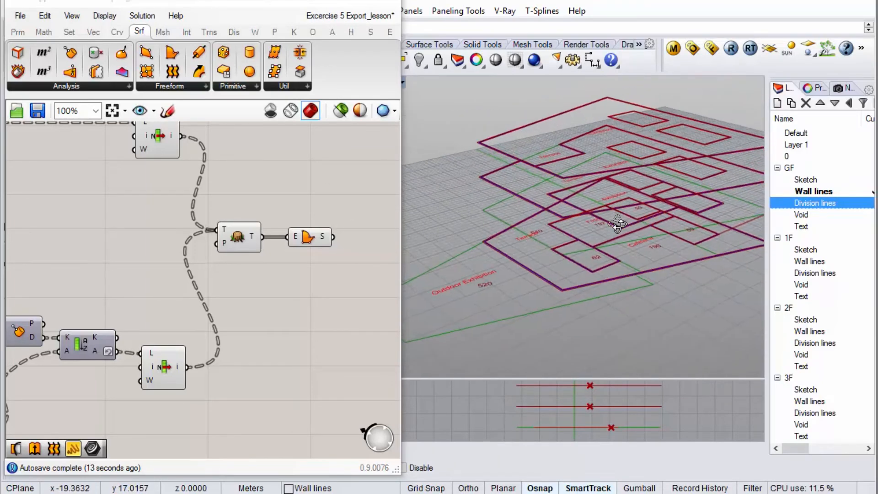
Narrow the Grasshopper window to uncover the Perspective viewport's title.
drag(242, 8, 699, 11)
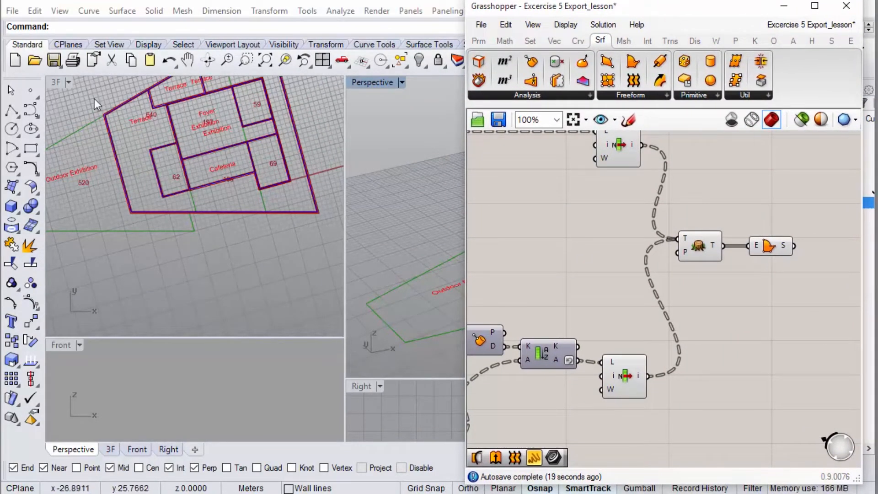
drag(622, 8, 150, 0)
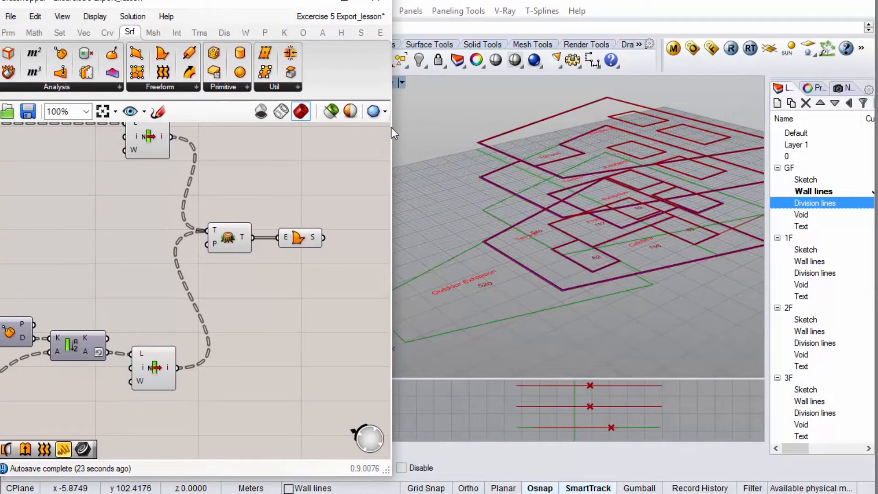
drag(392, 135, 347, 142)
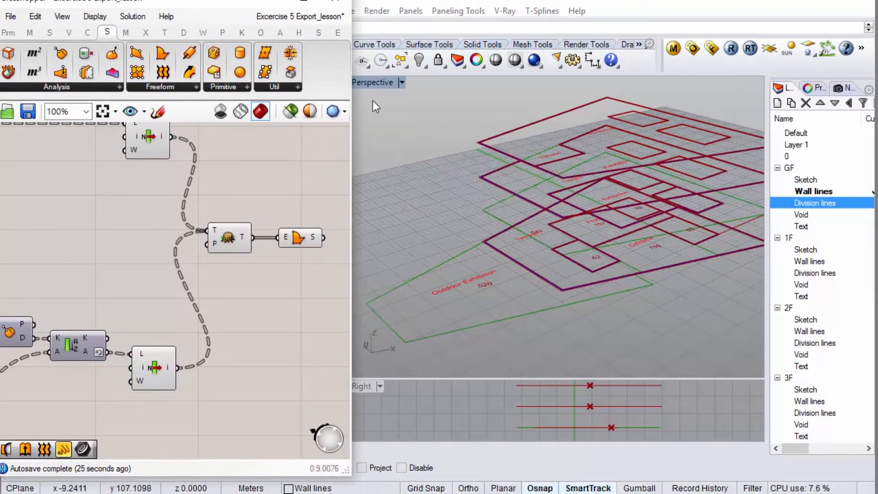
Restore the GF named view in the Perspective viewport.
click(377, 83)
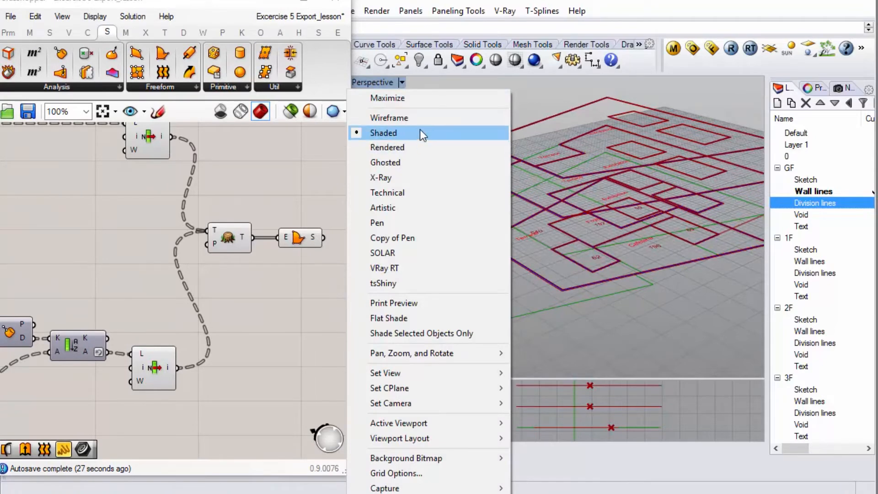
click(844, 88)
scroll(837, 160, down, 2)
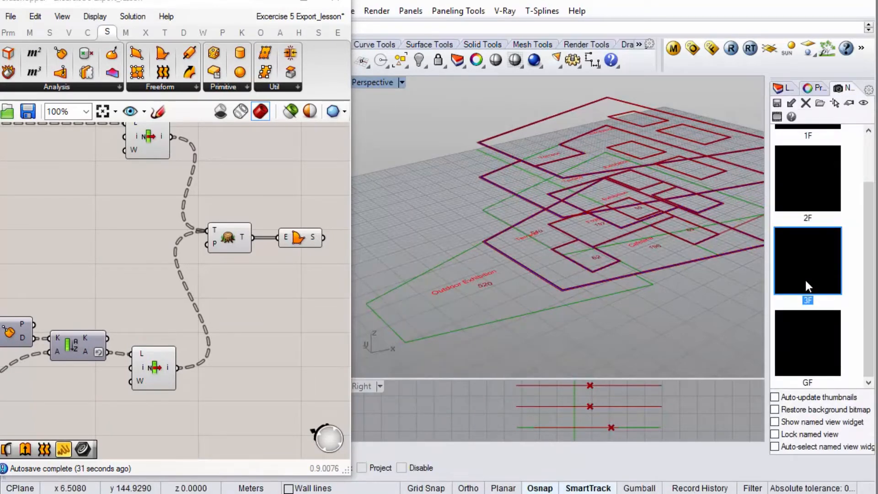
double_click(793, 343)
scroll(606, 215, up, 3)
scroll(608, 216, down, 1)
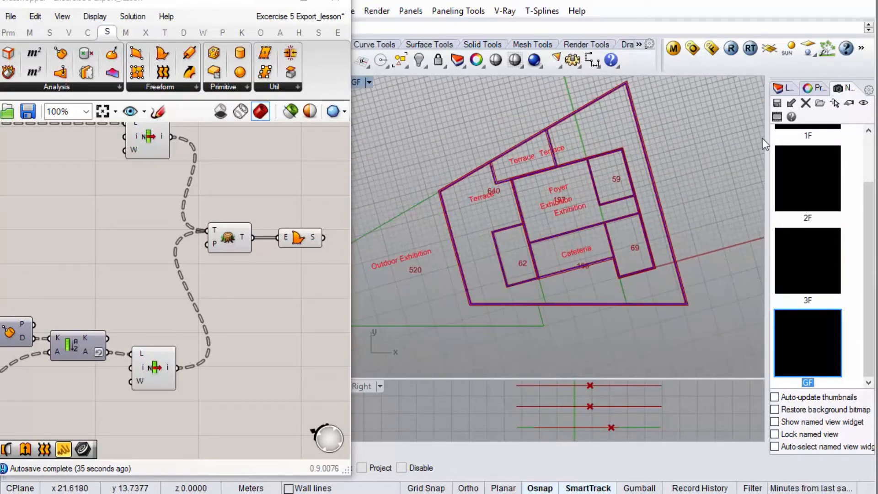
Widen the layer list and turn off the 1F, 2F and 3F layers.
click(783, 87)
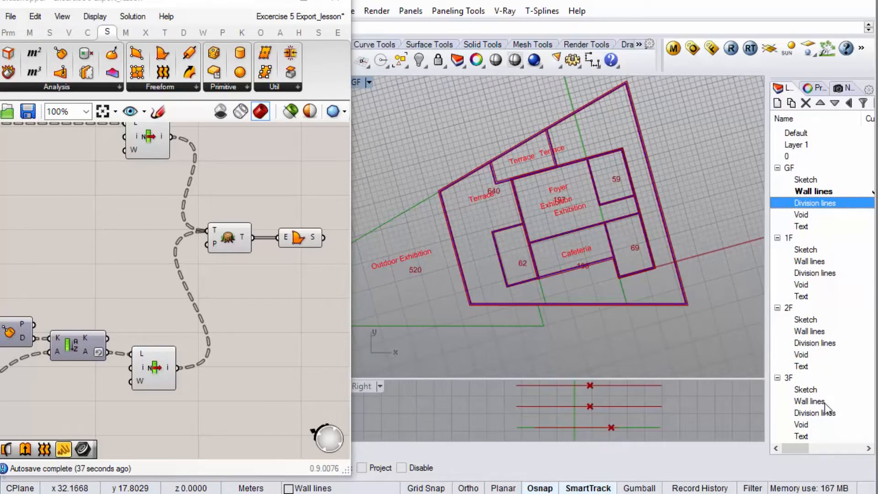
drag(795, 451, 810, 452)
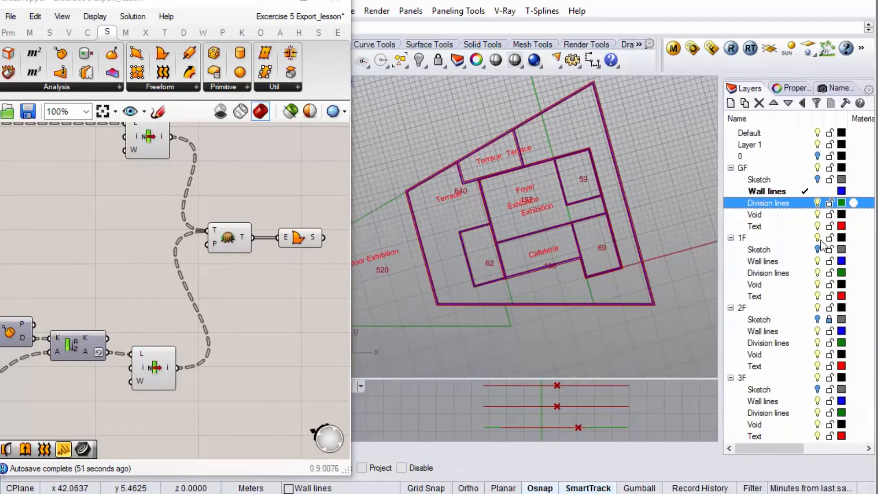
click(817, 238)
click(817, 308)
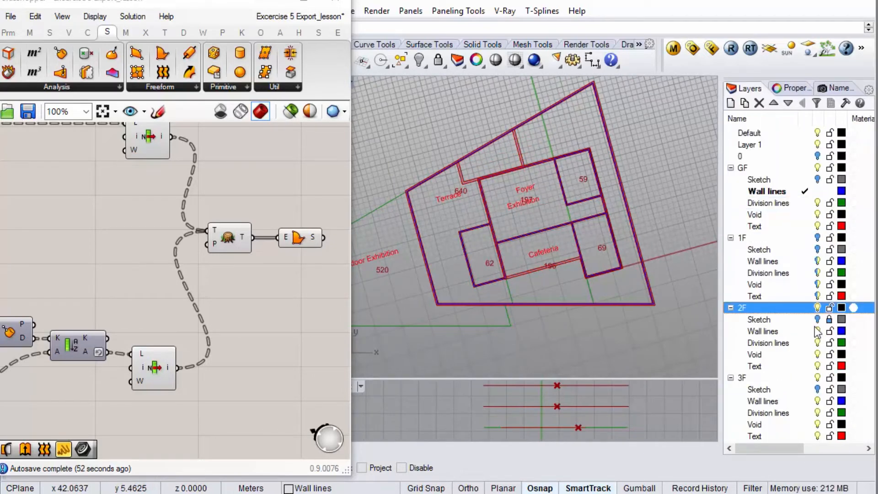
click(819, 378)
scroll(814, 363, right, 3)
scroll(814, 364, left, 3)
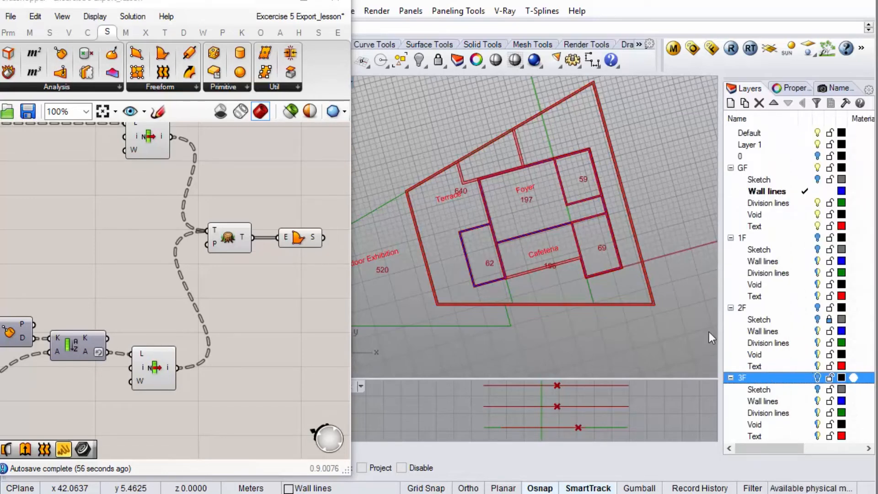
Set the Program per Level toggle to False with the Level to Display slider at 0.
scroll(291, 335, down, 10)
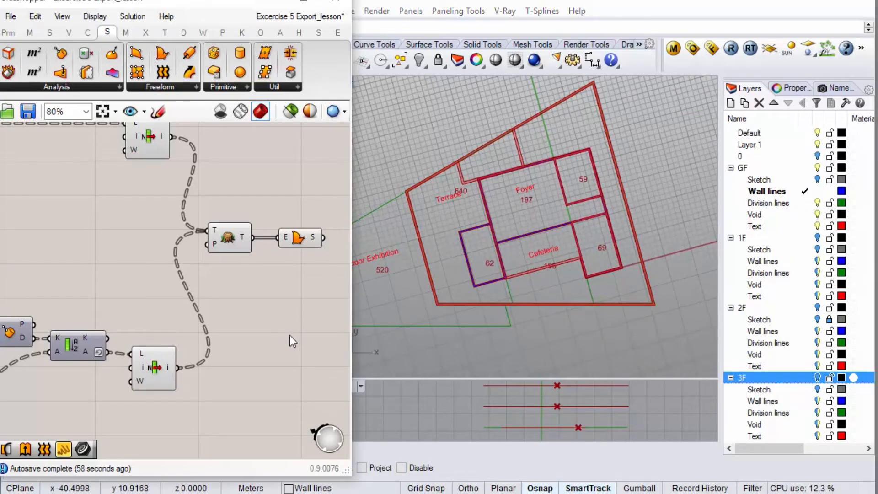
scroll(83, 247, up, 10)
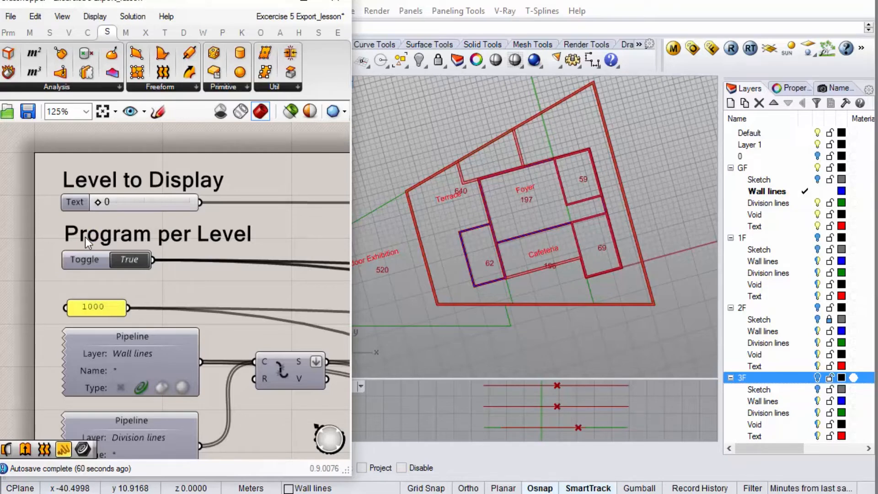
click(130, 260)
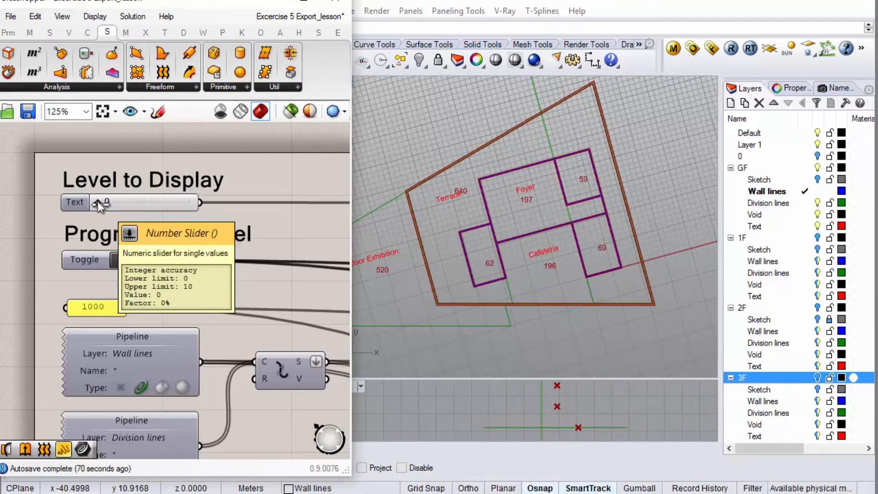
mouse_move(98, 201)
mouse_down()
mouse_move(128, 205)
mouse_move(102, 202)
mouse_up()
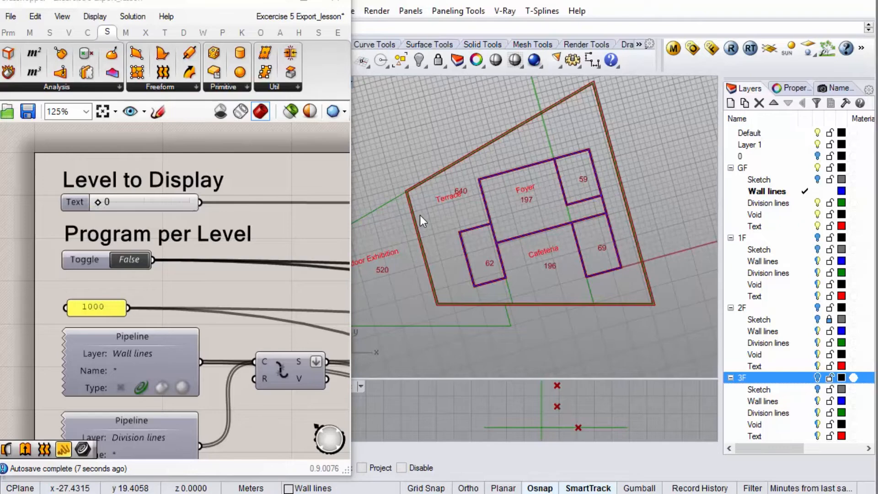
Move the outer terrace outline of the ground floor from Wall lines to the GF Division lines layer.
scroll(421, 215, up, 6)
scroll(412, 220, down, 4)
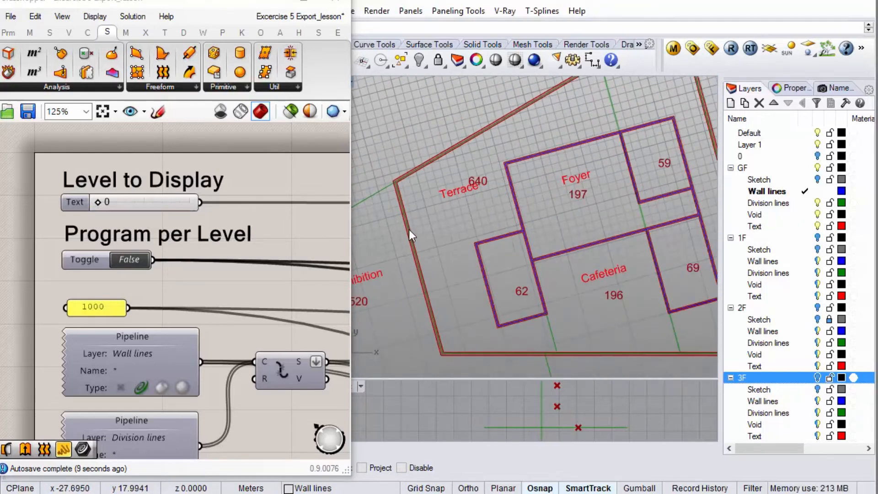
click(410, 230)
click(451, 278)
scroll(410, 249, down, 4)
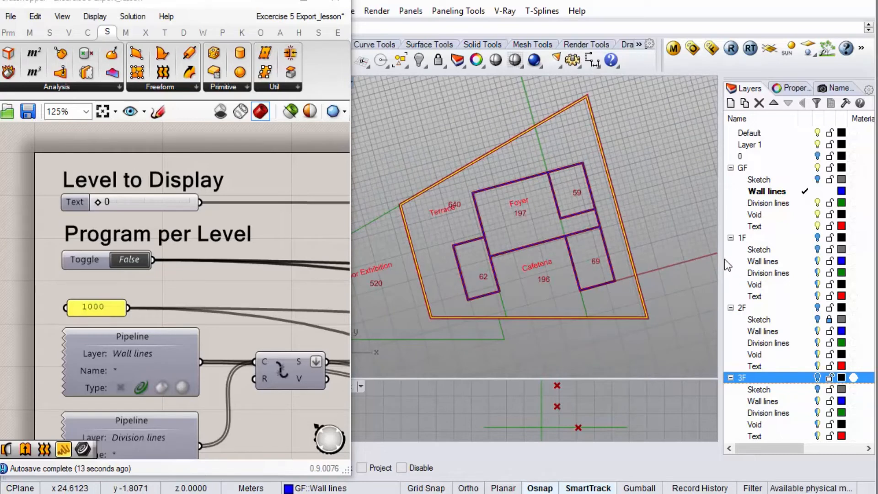
right_click(781, 205)
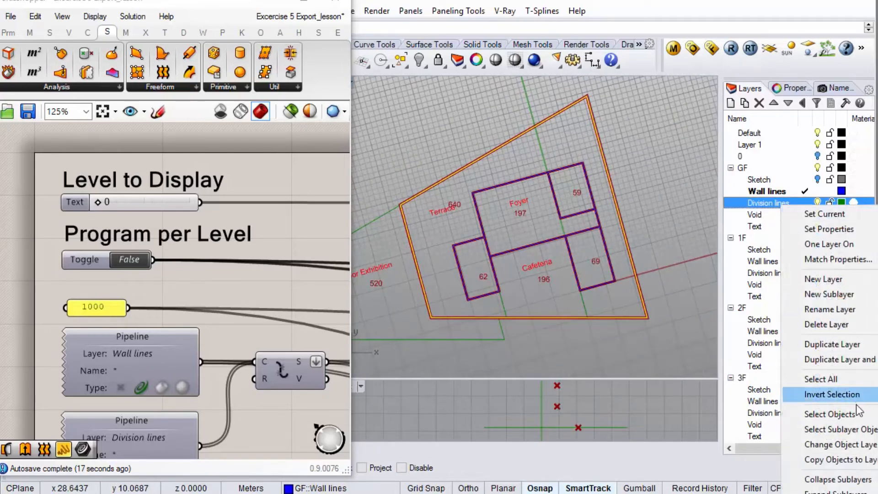
click(872, 444)
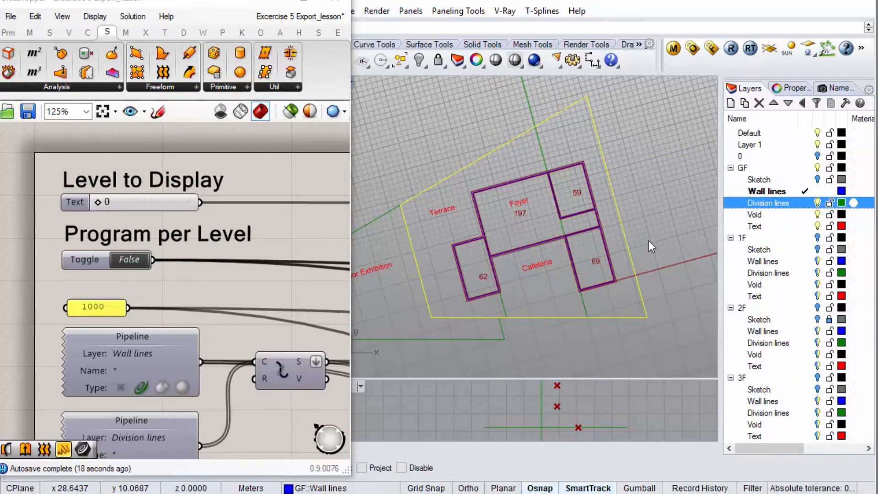
click(654, 218)
Check the ground floor walls around the foyer and cafeteria, and move the Grasshopper window off the Rhino toolbars.
scroll(455, 213, up, 2)
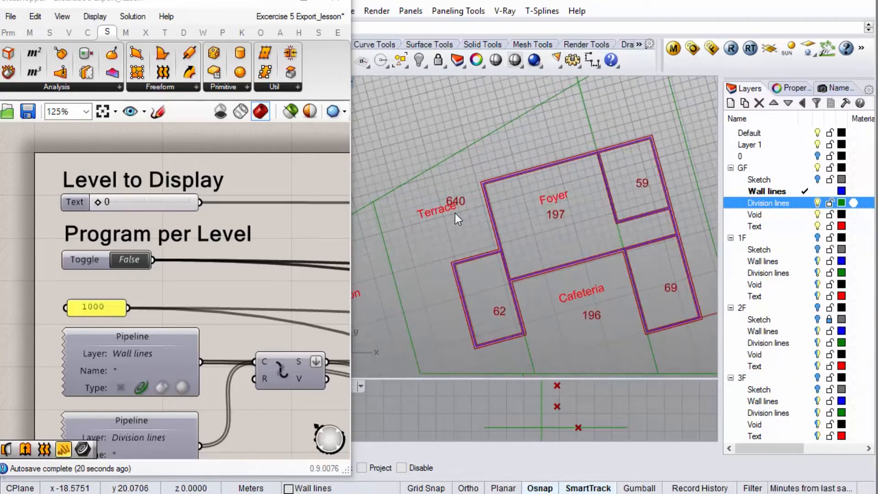
scroll(449, 208, down, 1)
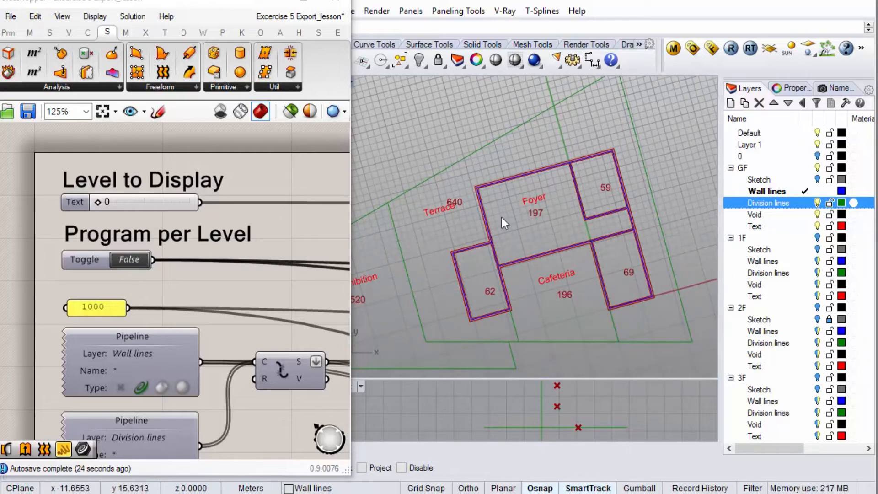
scroll(636, 173, down, 1)
scroll(580, 197, up, 1)
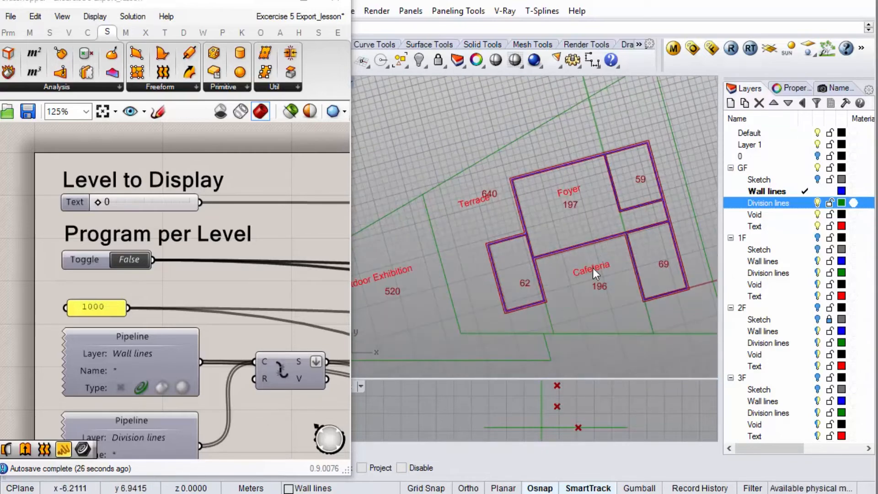
right_drag(620, 262, 613, 250)
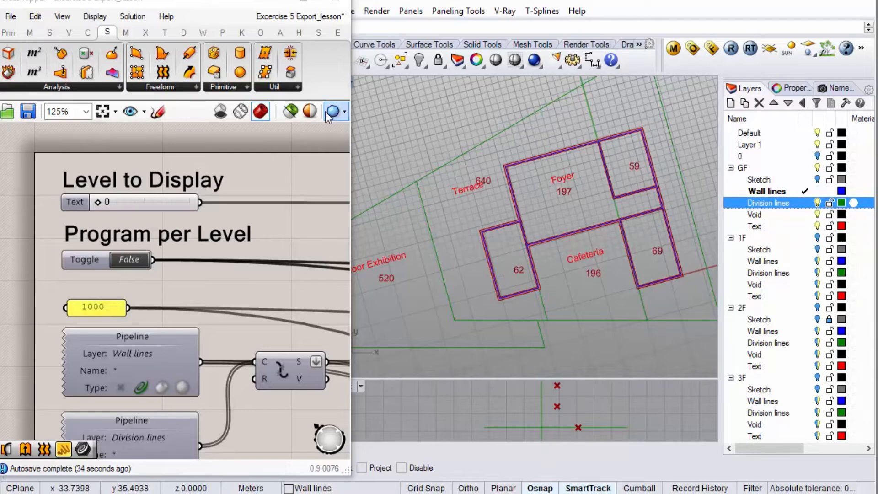
drag(223, 4, 278, 260)
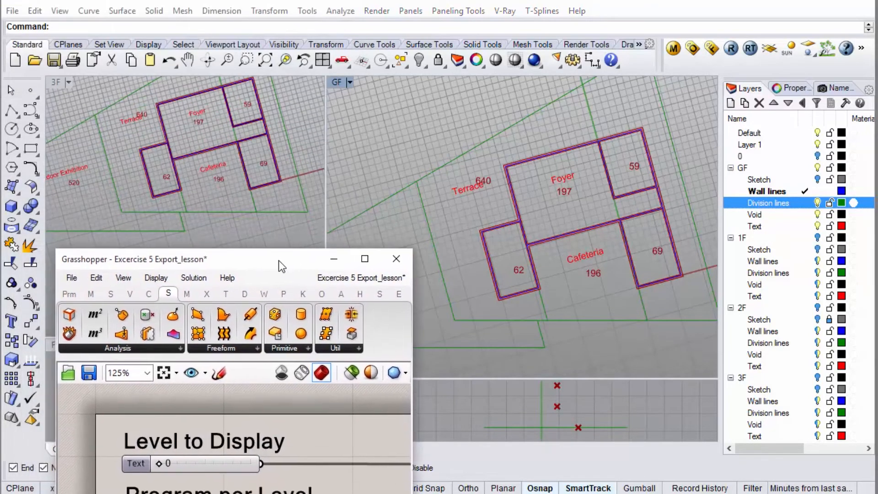
Draw a circle in the ground floor foyer on the Wall lines layer and shift it toward the middle of the room.
click(11, 129)
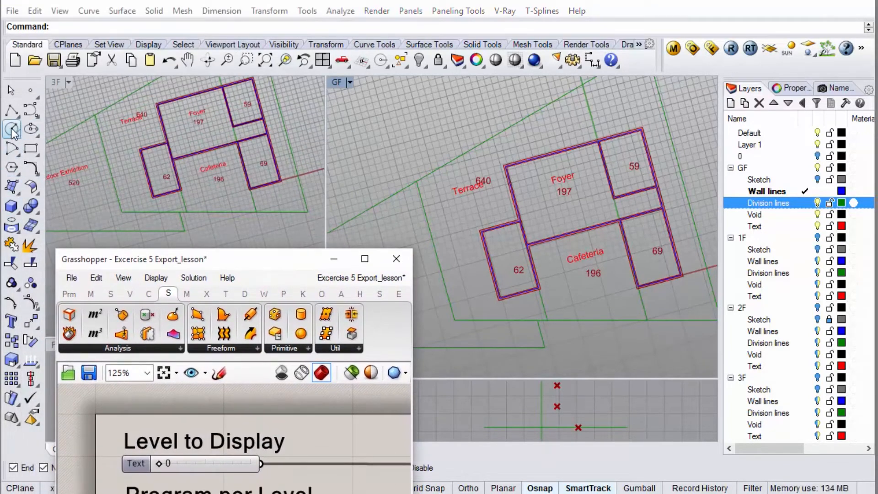
click(789, 196)
scroll(631, 192, up, 5)
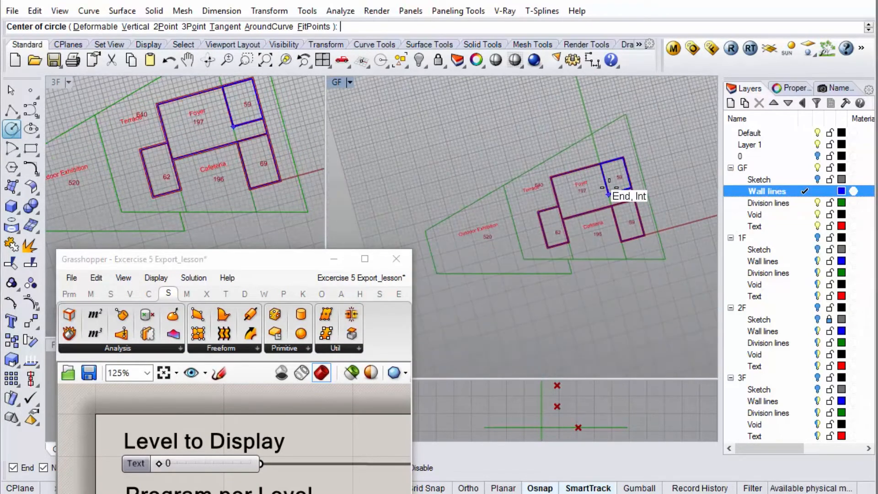
scroll(529, 205, up, 2)
scroll(561, 190, down, 2)
click(470, 199)
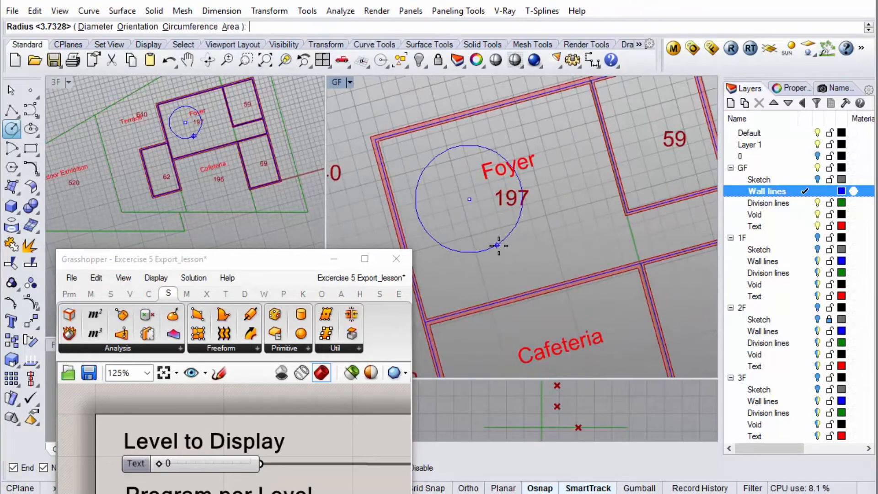
click(525, 254)
drag(515, 245, 549, 251)
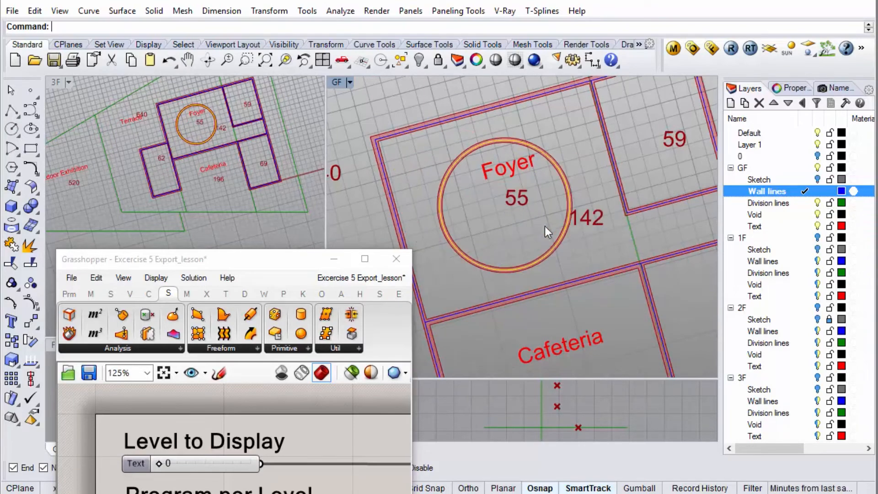
Move the foyer circle to the GF Division lines layer and select it.
scroll(566, 245, down, 3)
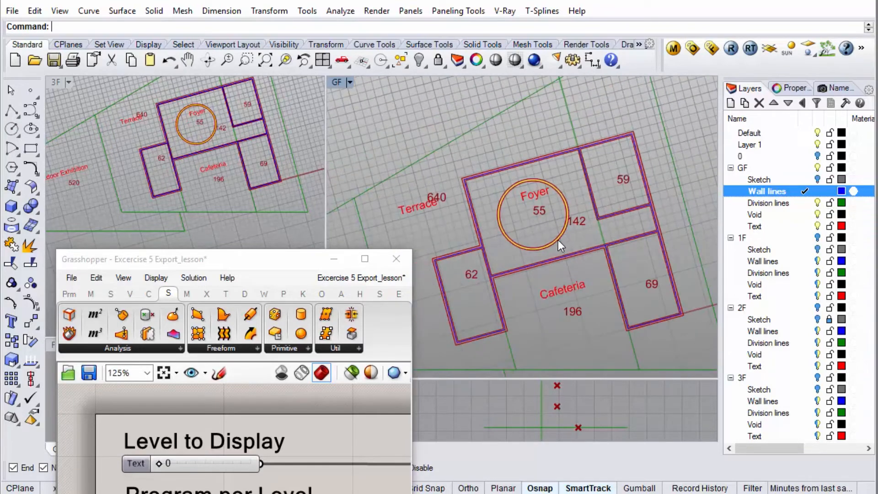
right_click(772, 203)
click(851, 443)
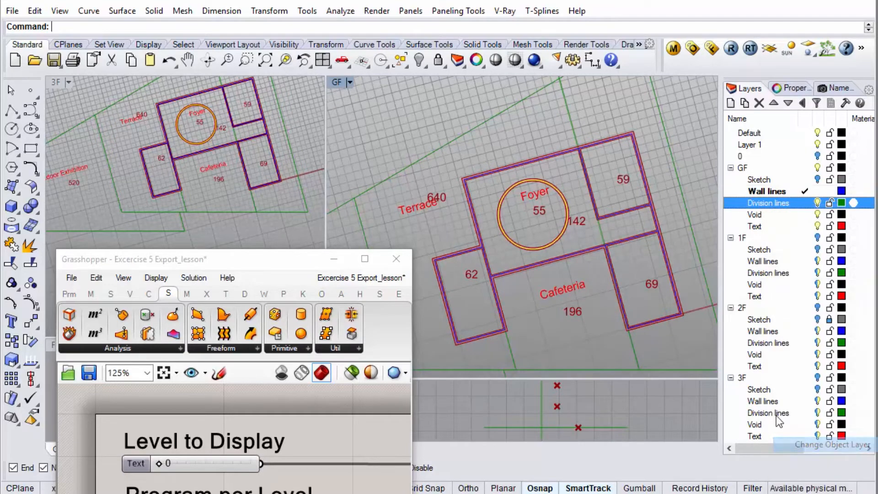
click(569, 236)
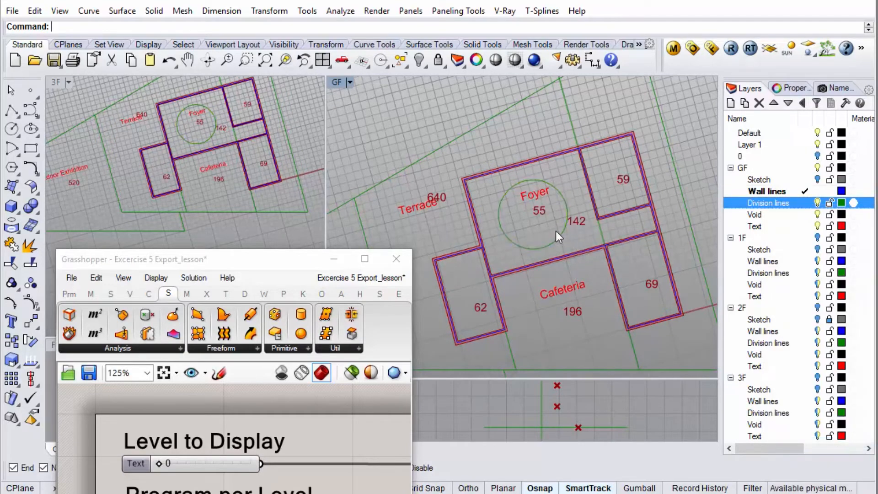
click(559, 232)
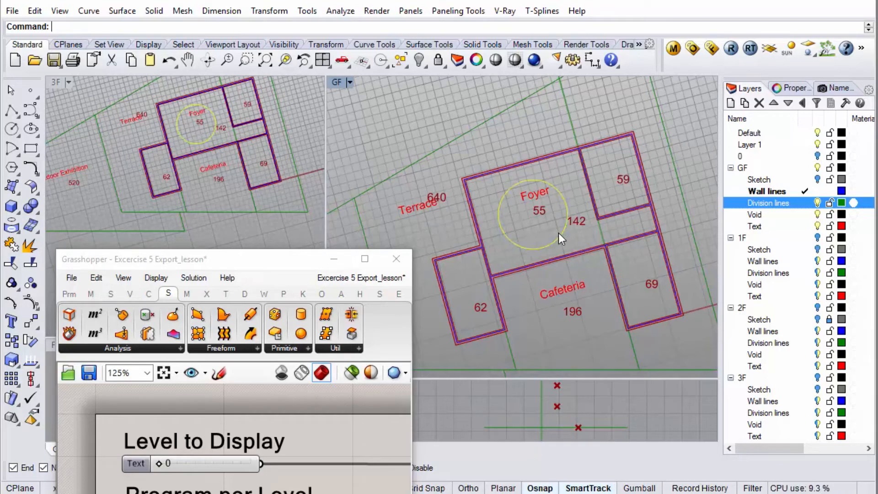
Delete the circle from the foyer and widen the GF viewport.
scroll(667, 174, down, 2)
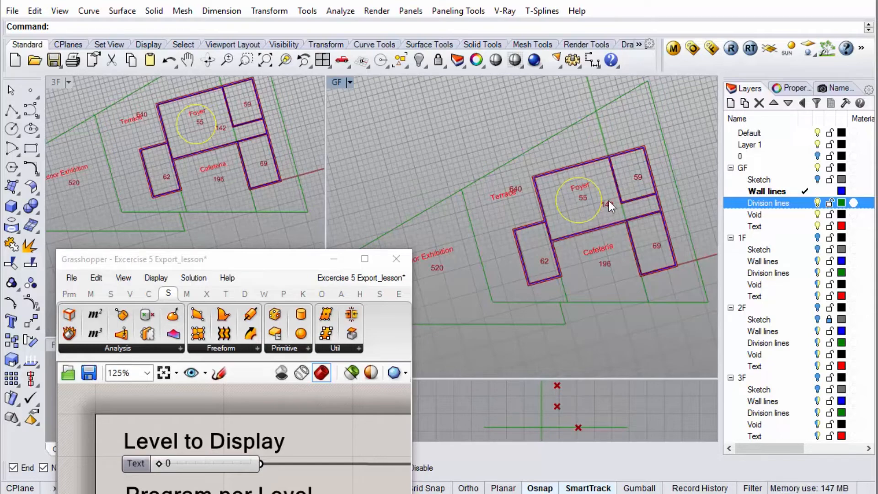
scroll(623, 179, down, 2)
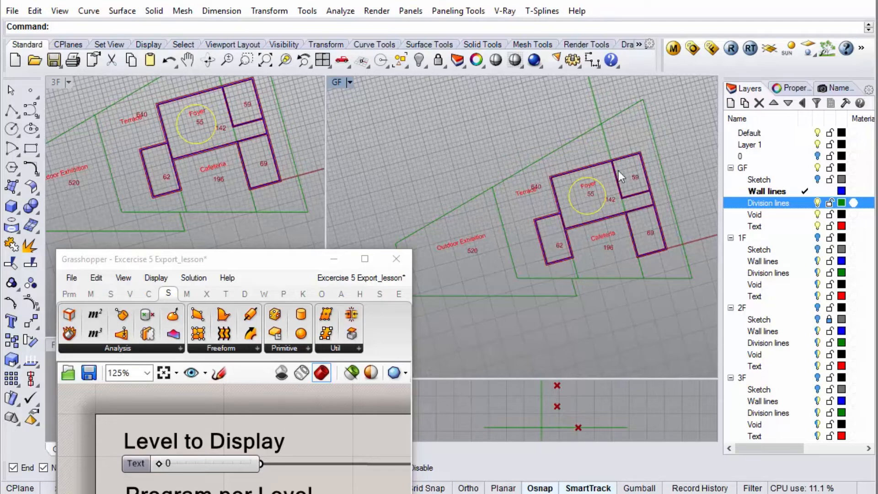
drag(326, 110, 87, 151)
scroll(449, 185, up, 3)
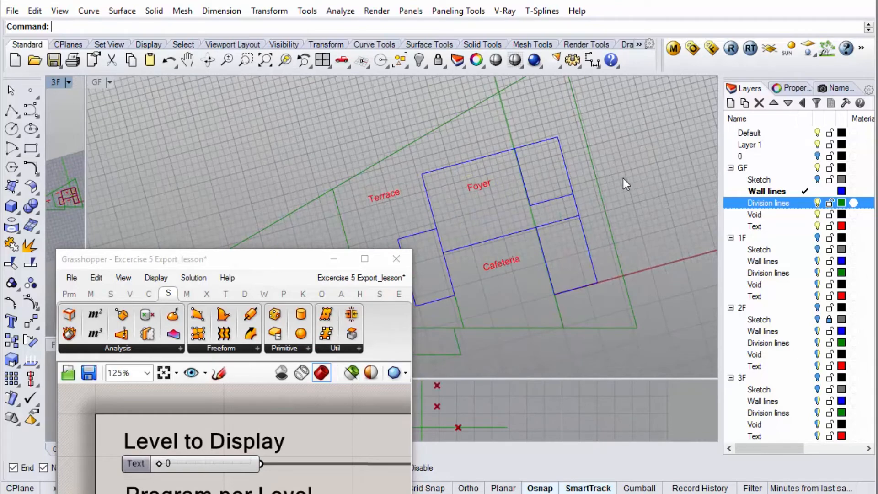
scroll(585, 199, down, 4)
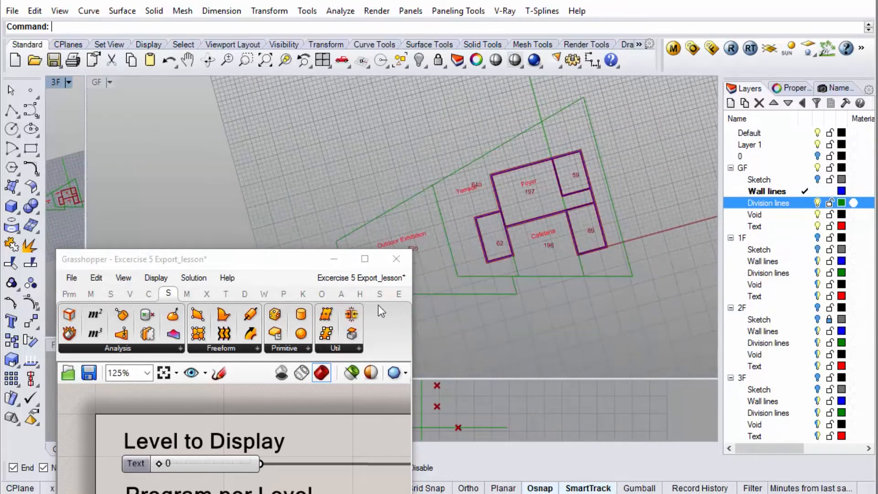
scroll(564, 180, up, 4)
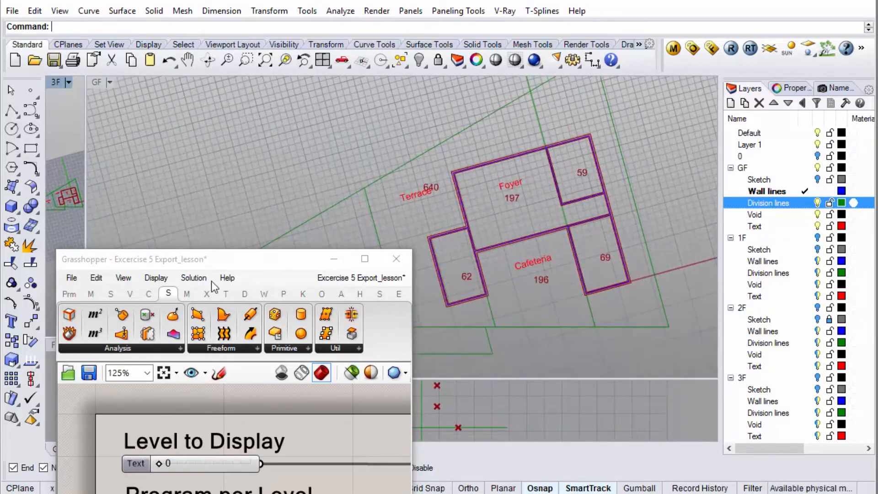
Move the Grasshopper window up and examine the Flatten Tree and Boundary Surfaces components that form the walls.
drag(247, 267, 243, 165)
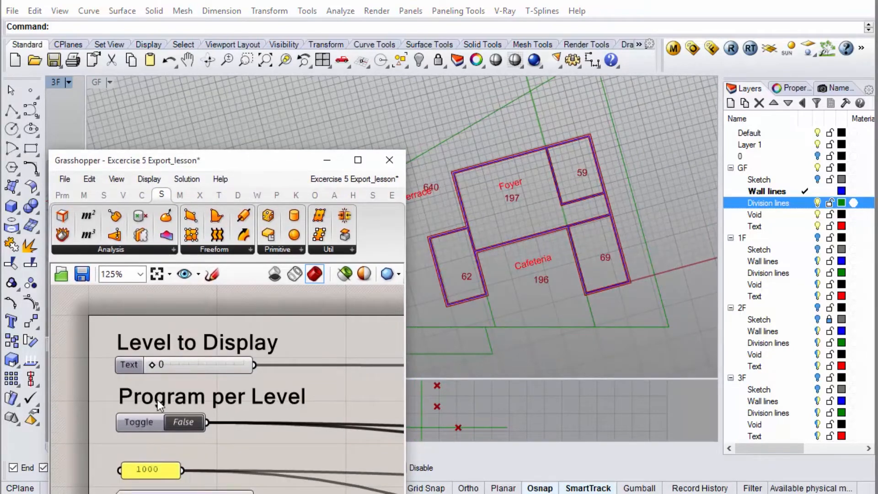
scroll(158, 399, down, 5)
scroll(158, 397, down, 8)
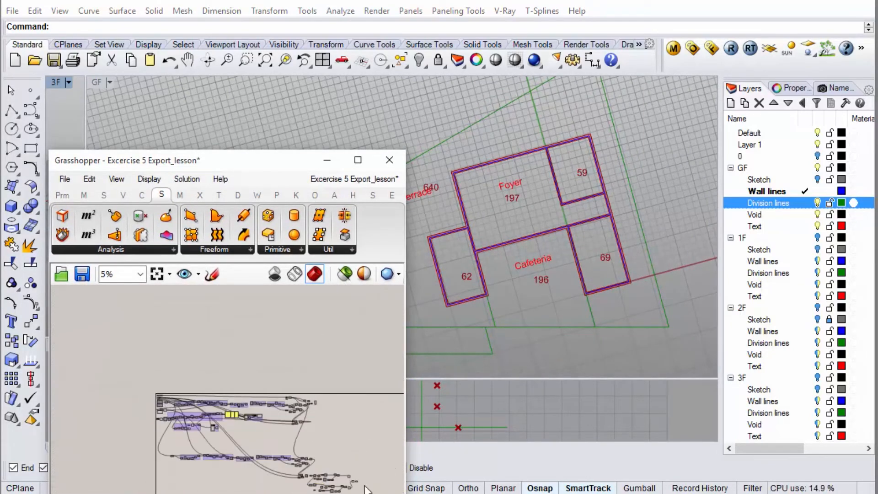
scroll(336, 486, up, 4)
scroll(336, 488, up, 5)
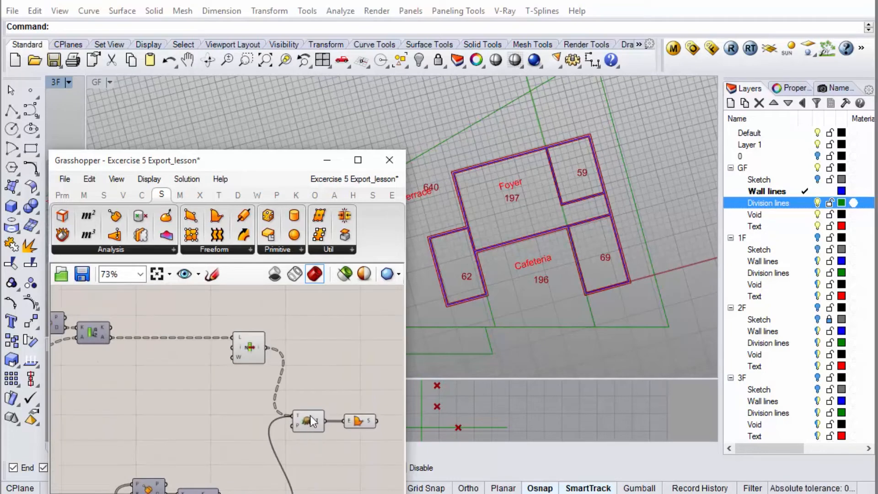
click(310, 416)
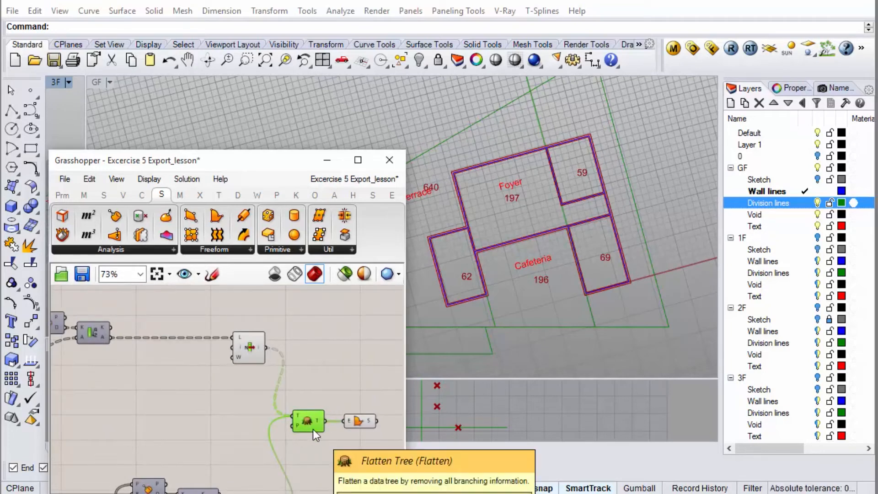
click(361, 422)
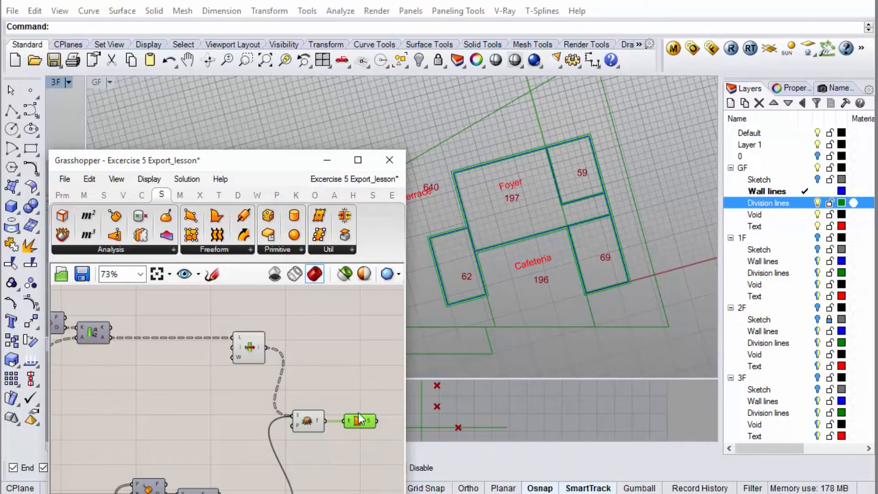
click(309, 424)
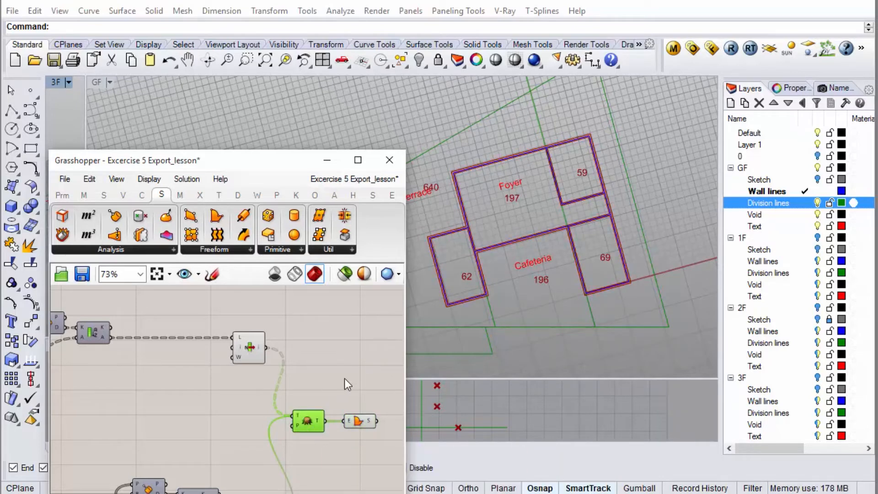
click(362, 421)
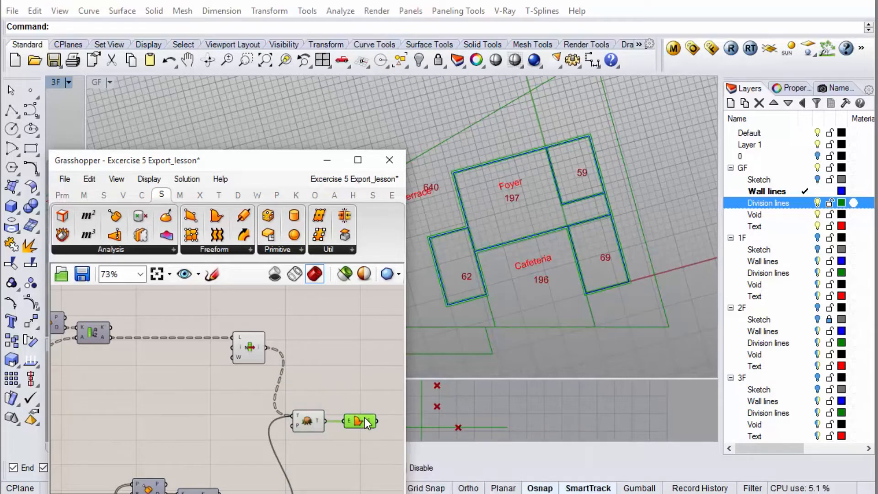
right_drag(339, 389, 276, 379)
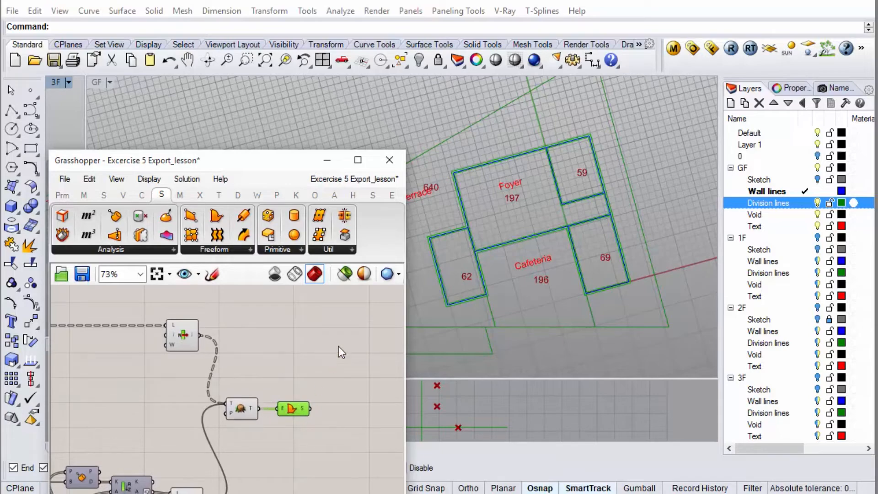
Set the Program per Level toggle to True.
scroll(311, 375, down, 10)
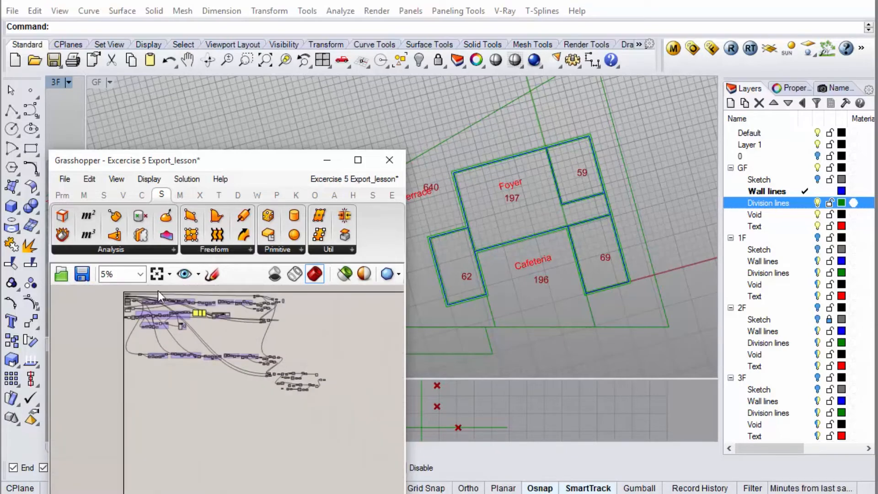
scroll(119, 295, up, 10)
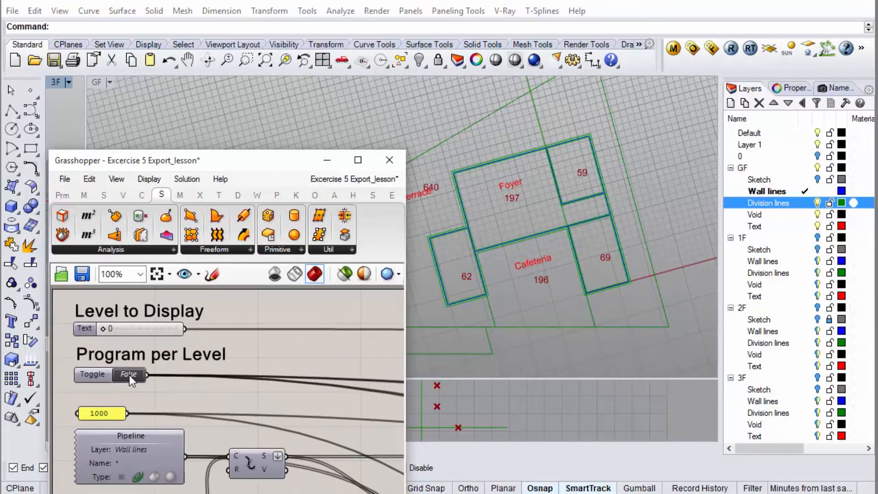
click(129, 374)
Maximize the GF viewport and switch it to a Perspective view that shows the wall outlines of all levels.
double_click(98, 81)
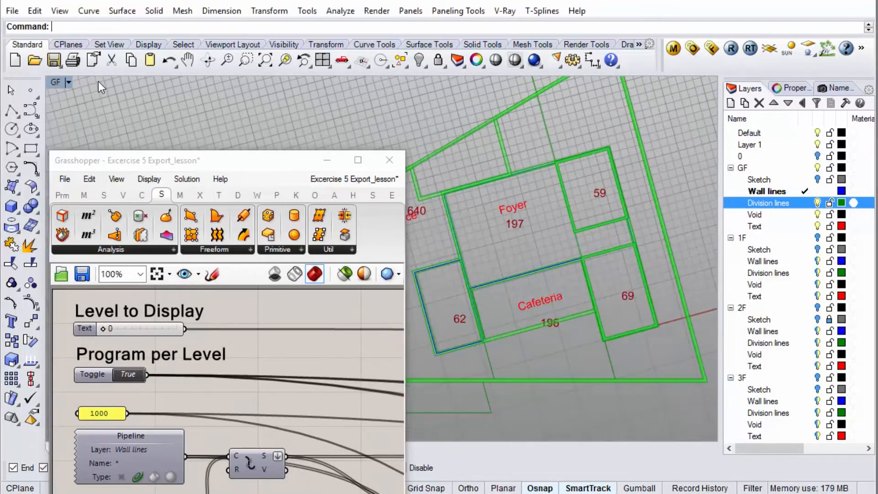
click(68, 83)
mouse_move(149, 373)
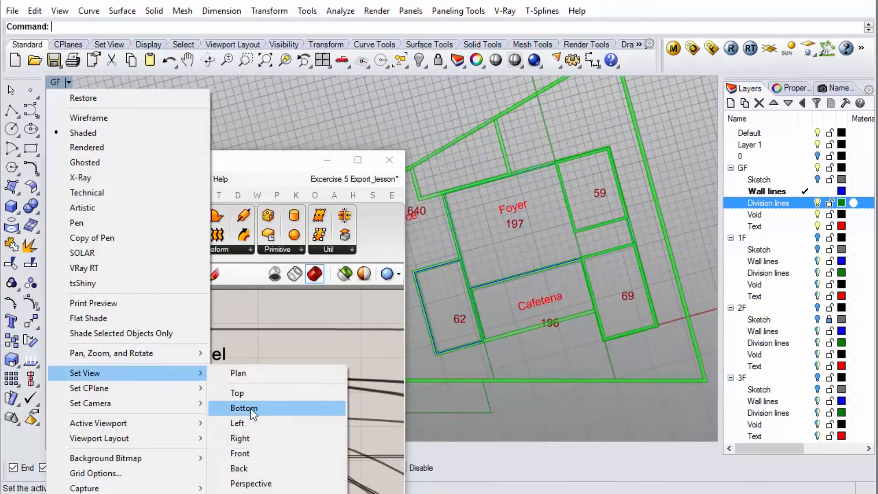
click(251, 483)
right_drag(480, 229, 444, 282)
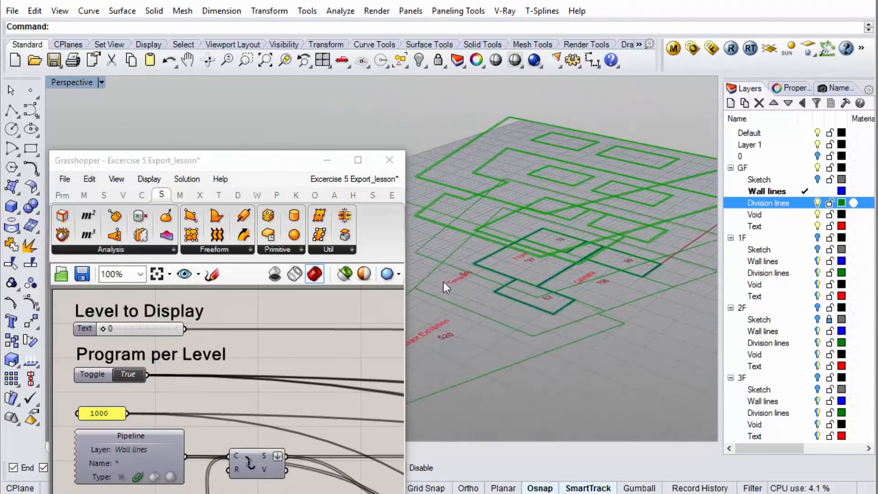
Add an Extrude component beside the Boundary Surfaces component at the end of the wall definition.
click(343, 358)
scroll(185, 378, down, 10)
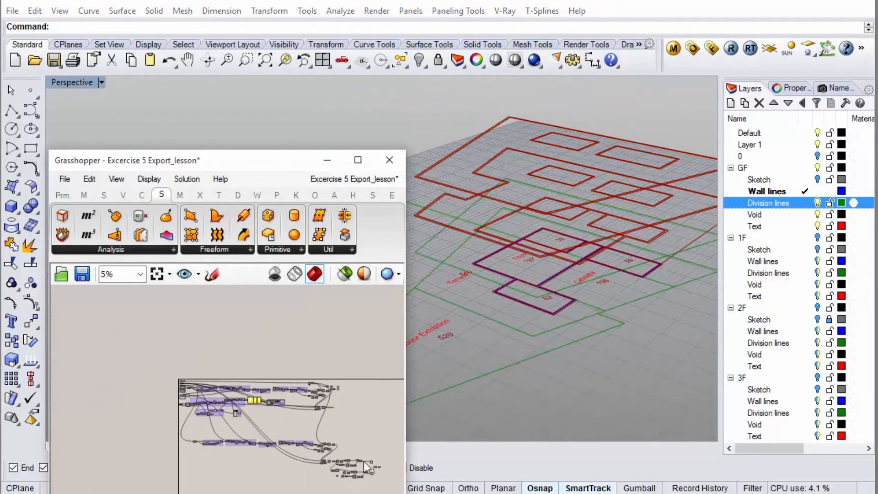
scroll(353, 460, up, 5)
scroll(225, 375, up, 3)
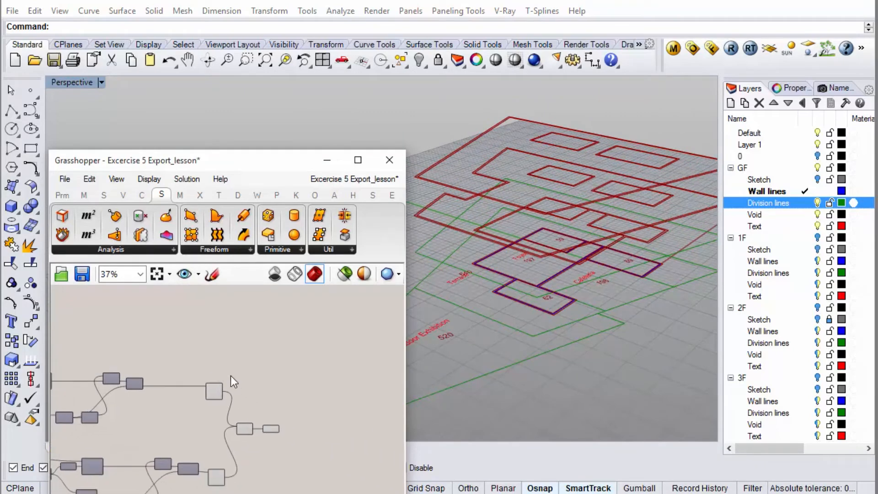
scroll(280, 430, up, 2)
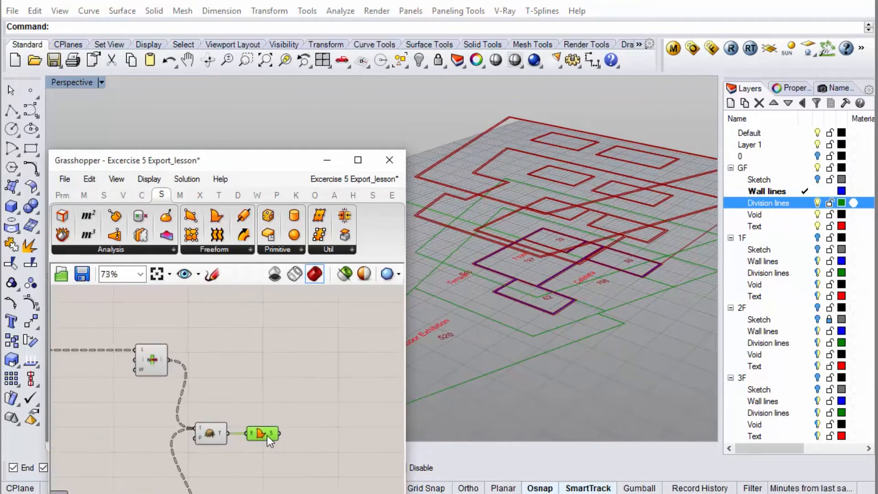
click(320, 419)
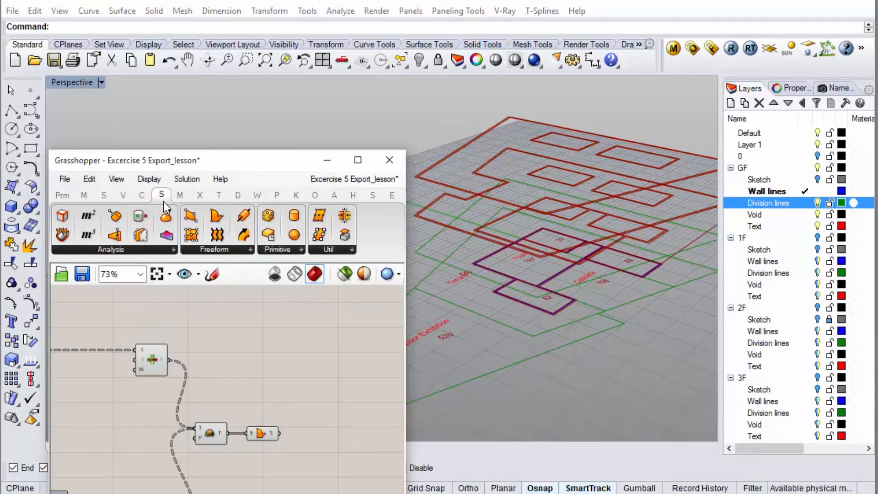
click(246, 251)
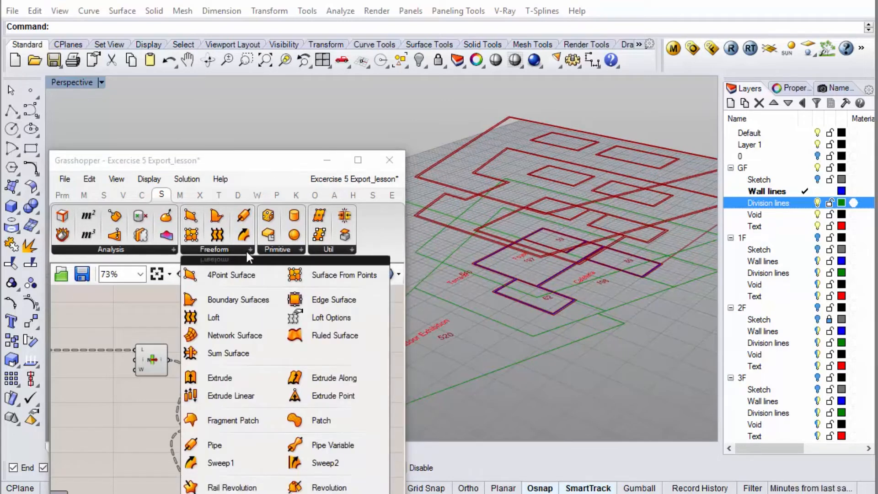
click(229, 380)
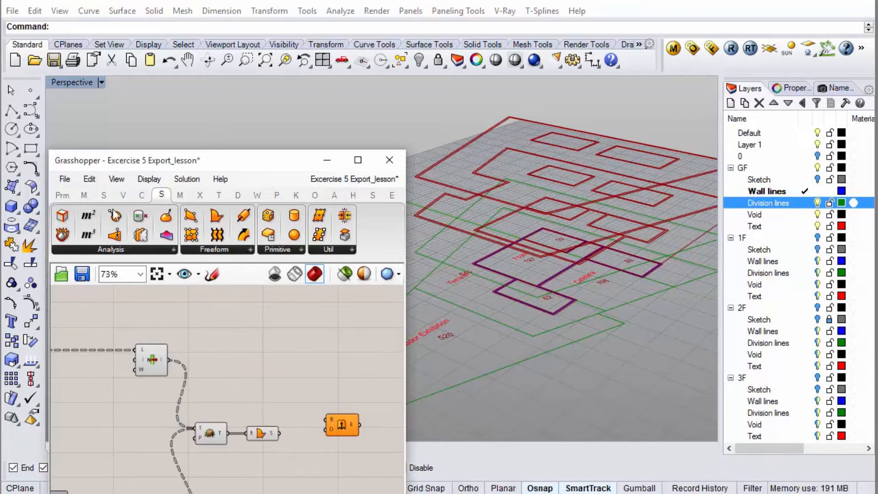
Add a Unit Z vector below the Boundary Surfaces component and connect it to the Extrude component's direction input.
click(126, 196)
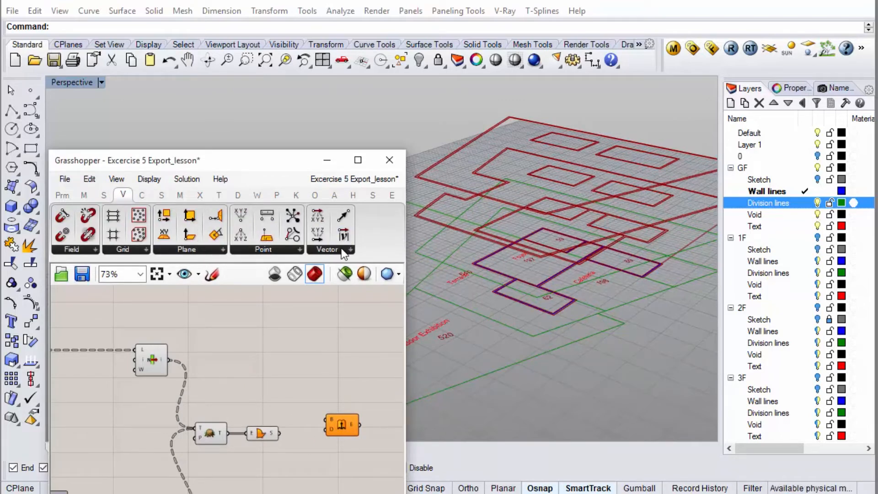
click(343, 250)
drag(364, 371, 260, 459)
scroll(268, 458, up, 3)
right_click(268, 457)
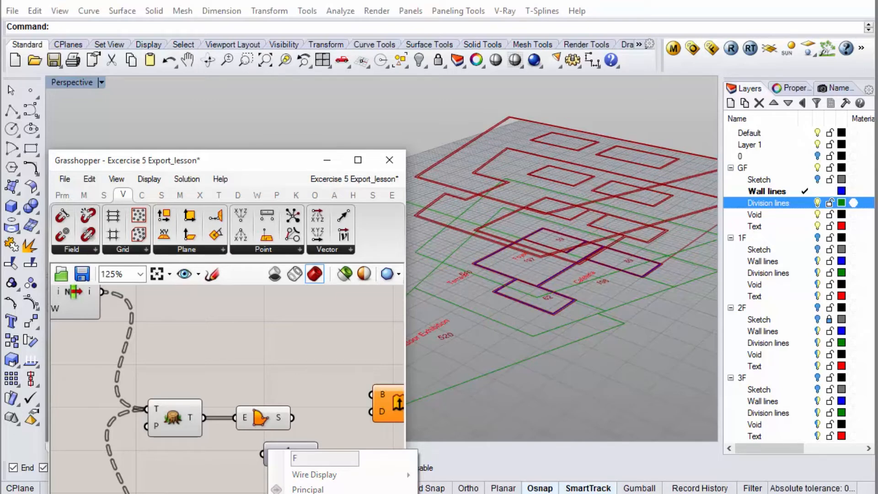
key(Escape)
drag(320, 454, 371, 428)
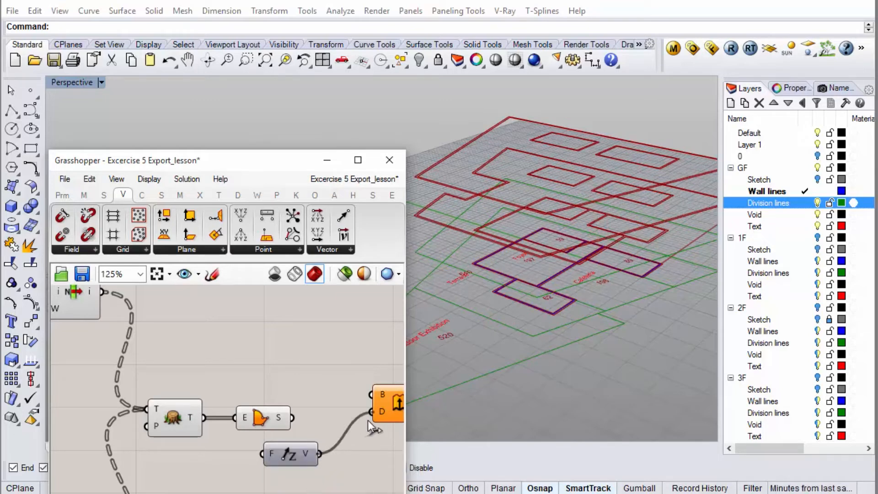
Connect the Boundary Surfaces output to the Extrude component's base input and shift the Unit Z component slightly away from Extrude.
drag(372, 394, 288, 429)
scroll(215, 414, down, 2)
scroll(334, 411, up, 2)
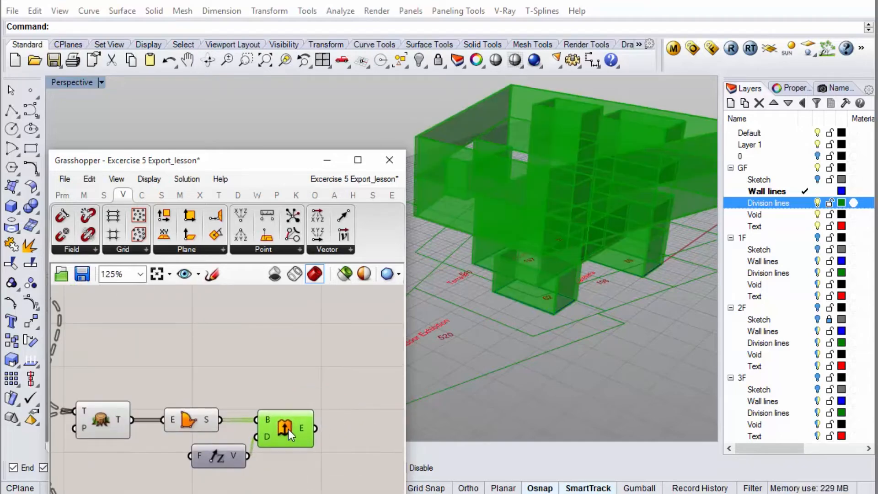
drag(220, 456, 199, 459)
right_drag(550, 255, 523, 264)
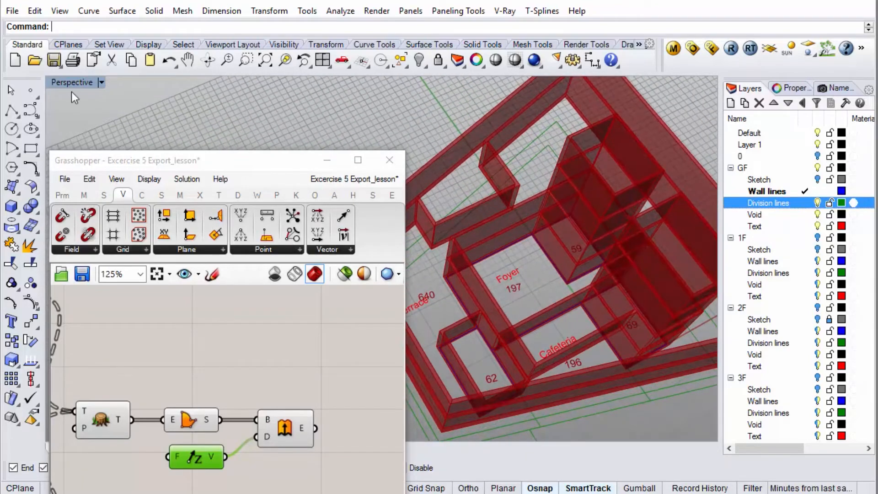
Replace the maximized Perspective view with the 3F plan viewport and restore the saved GF named view in it.
double_click(60, 82)
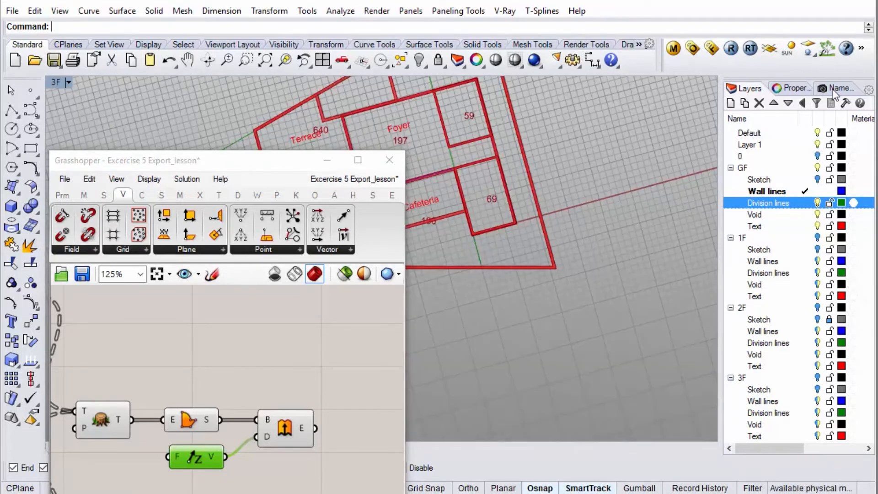
click(833, 88)
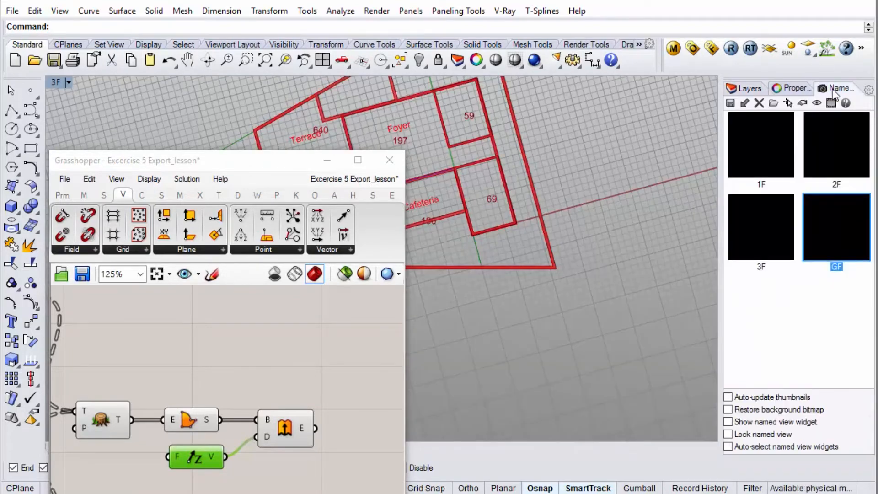
double_click(830, 230)
click(745, 88)
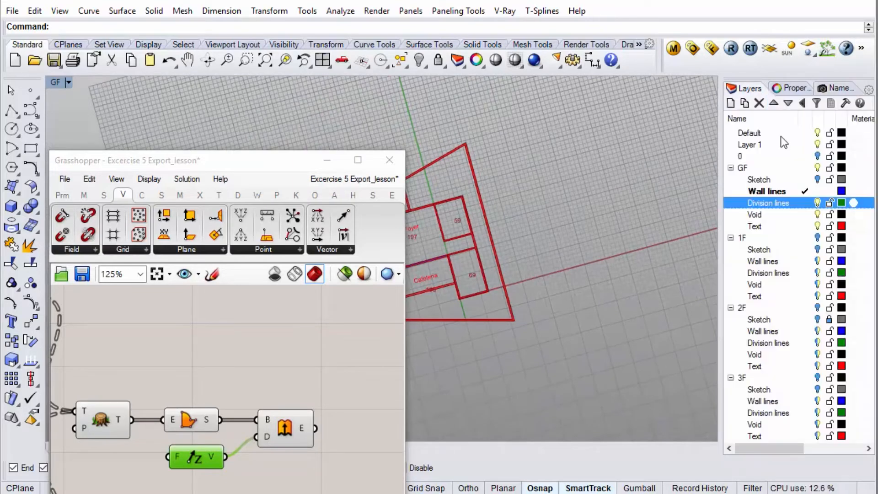
Turn on the GF Sketch layer and compare the ground floor plan drawing with the wall outlines.
click(817, 179)
scroll(502, 232, up, 5)
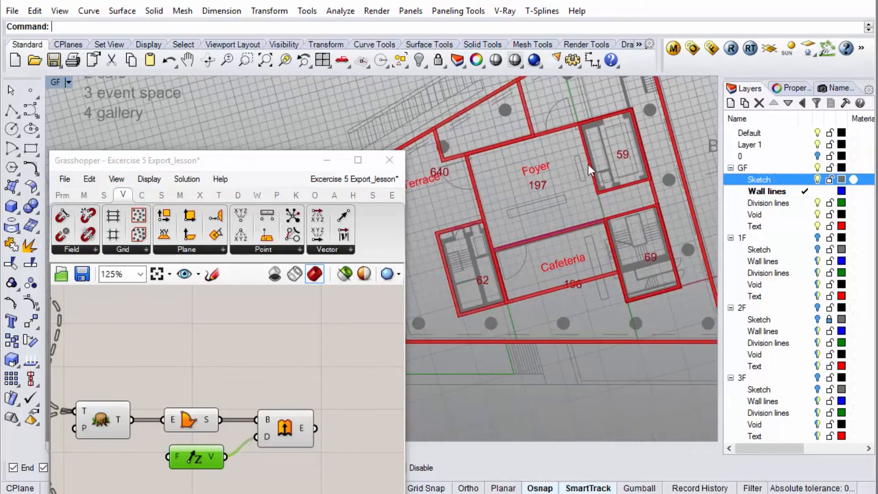
scroll(589, 166, down, 3)
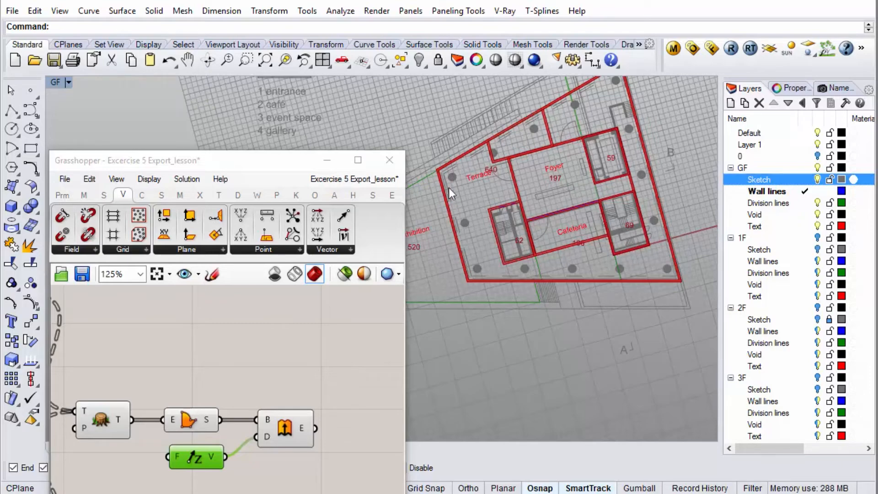
scroll(441, 158, up, 3)
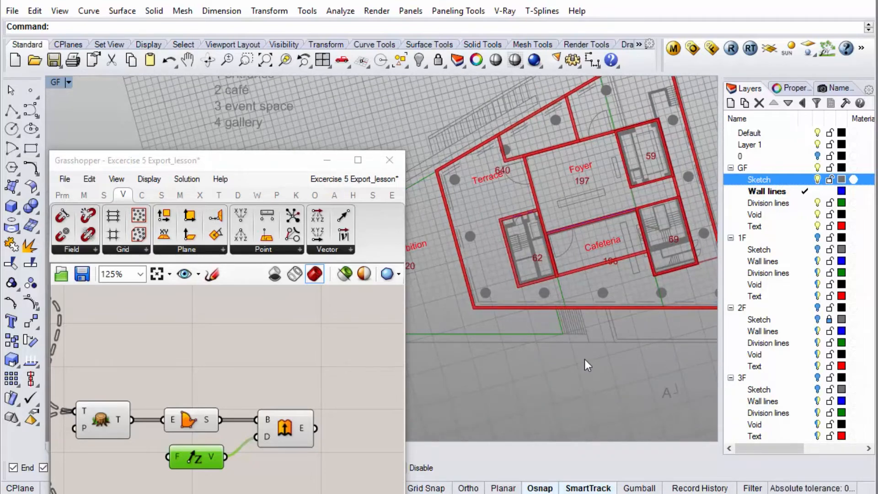
Examine the extruded ground-floor walls in the perspective view with the definition window moved aside.
scroll(583, 359, down, 2)
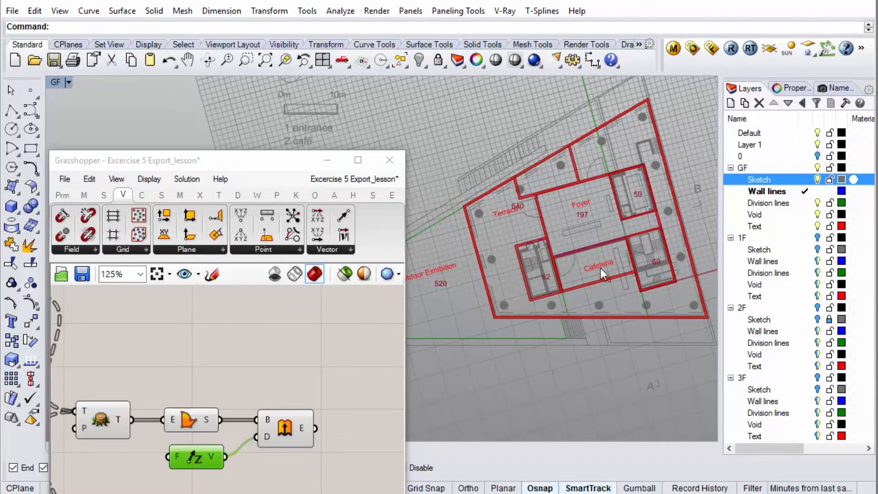
double_click(51, 84)
double_click(112, 81)
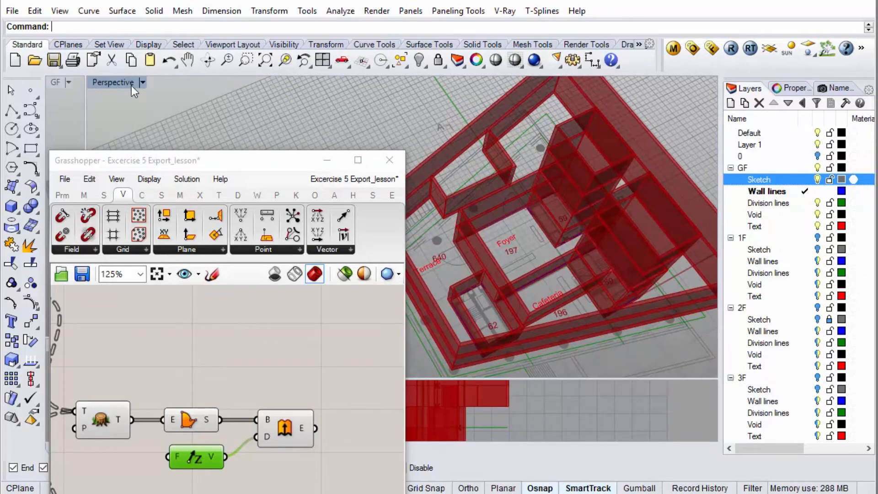
right_drag(575, 204, 571, 222)
scroll(608, 213, up, 2)
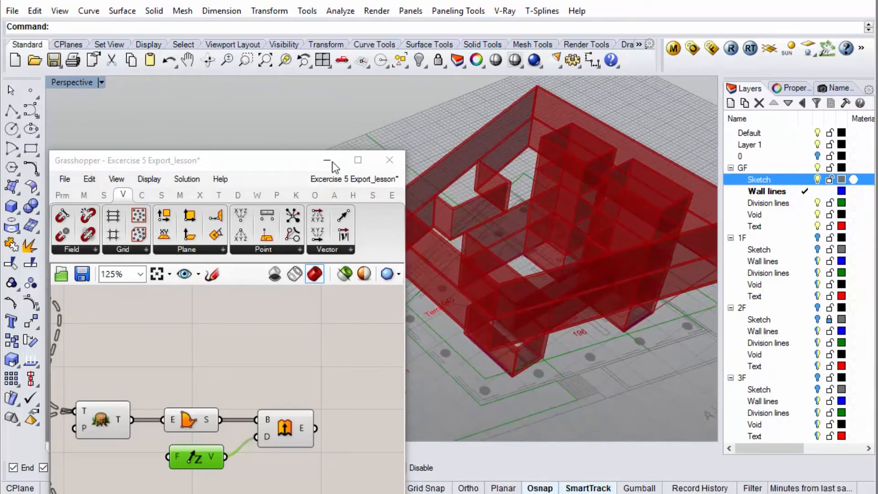
drag(258, 161, 216, 16)
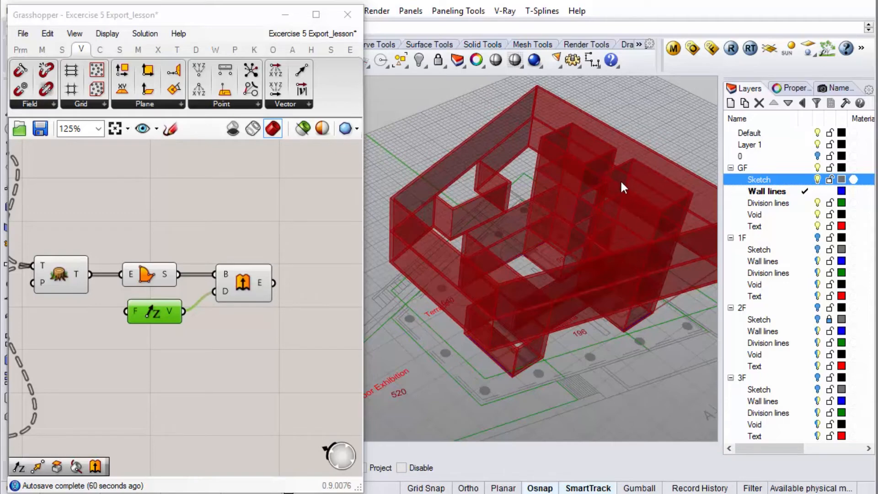
right_drag(620, 179, 611, 235)
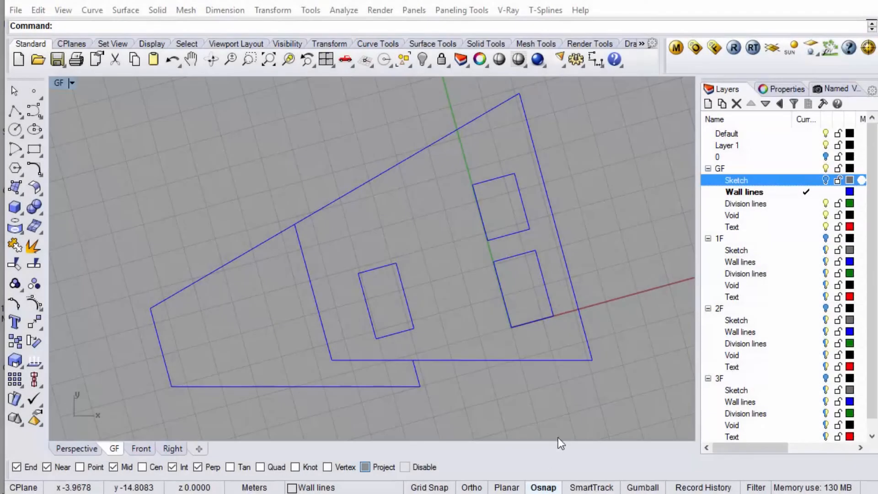
right_drag(608, 306, 599, 318)
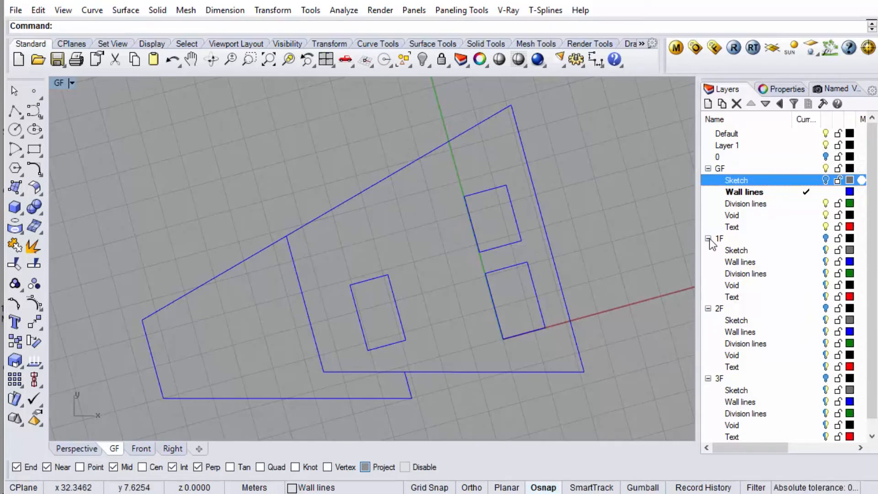
click(536, 188)
click(513, 201)
click(527, 263)
click(651, 217)
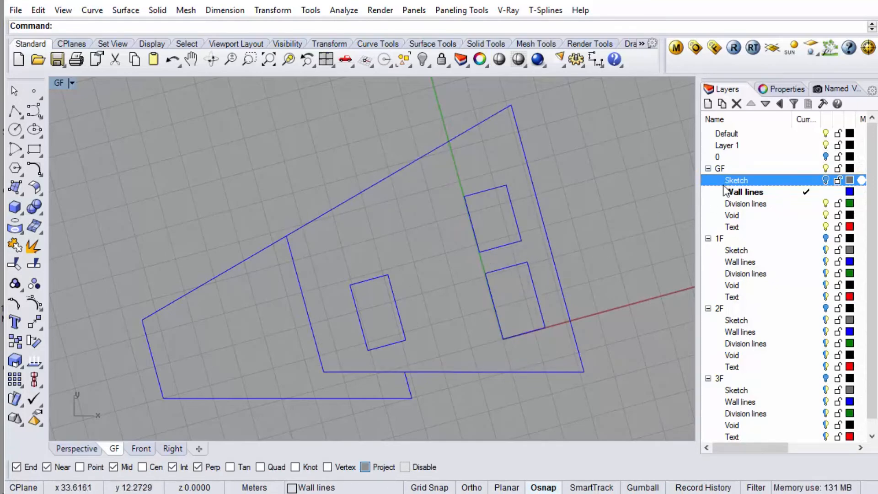
Collapse the 1F, 2F and 3F layer groups and highlight the Division lines layer under GF.
click(709, 239)
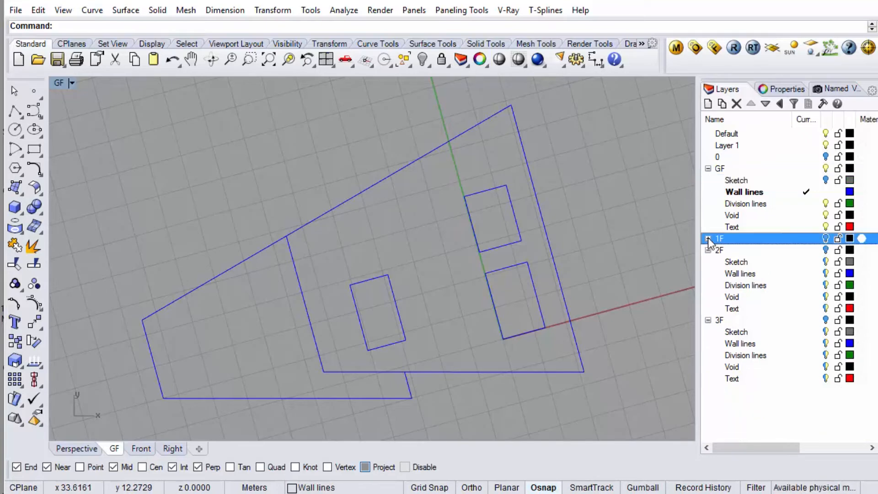
click(708, 250)
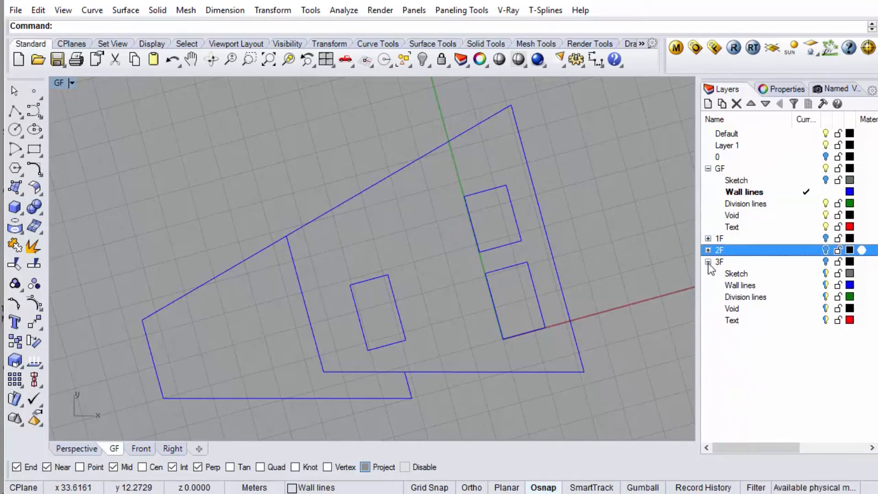
click(708, 261)
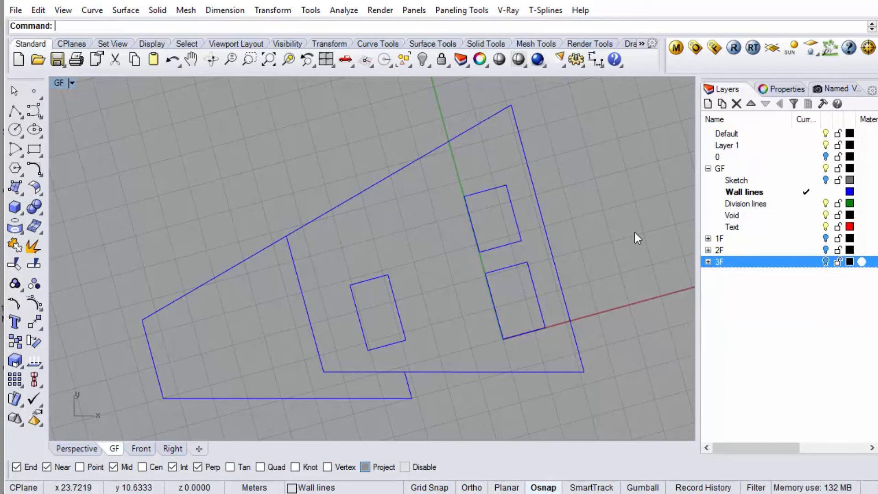
click(761, 207)
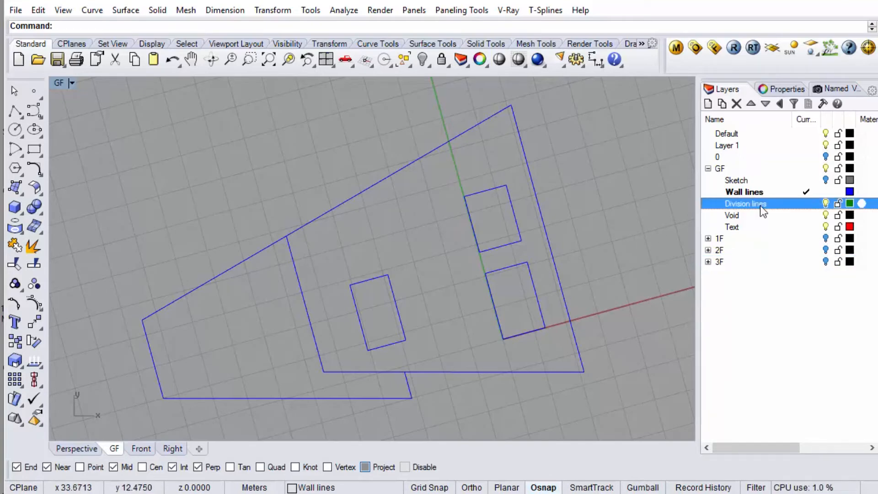
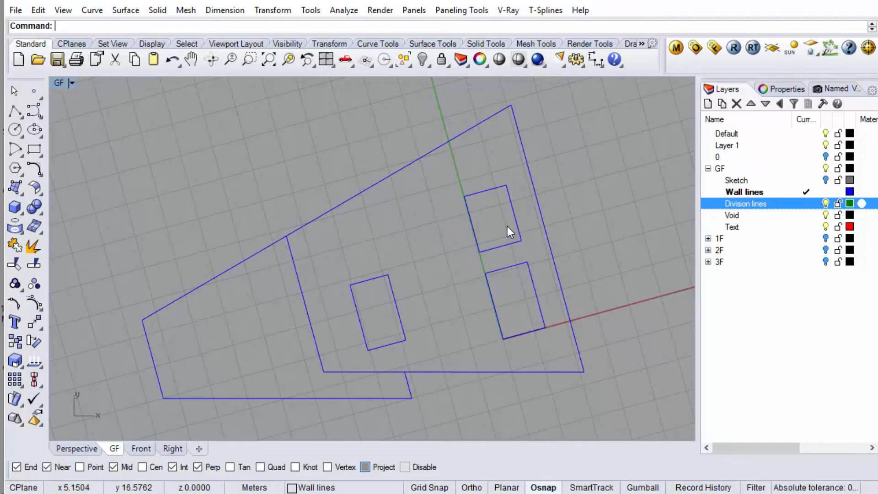
Launch Grasshopper and reposition and enlarge its window over the modelling viewport.
text(Grasshopper)
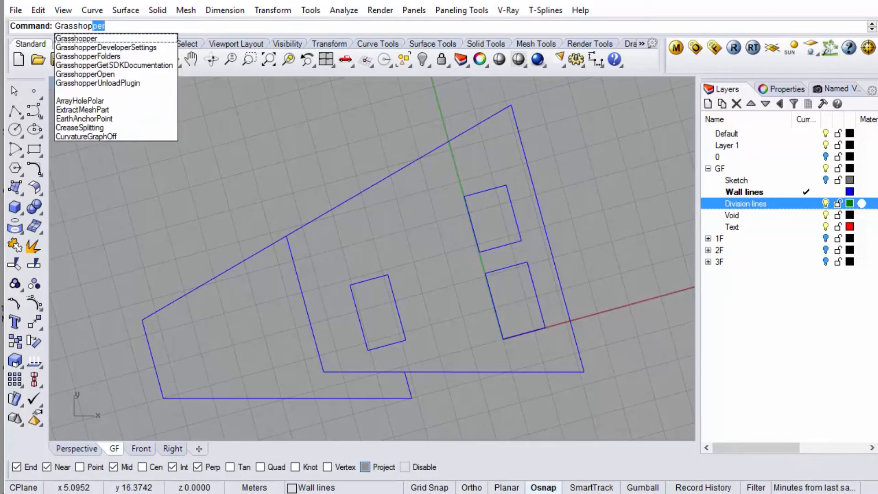
key(Return)
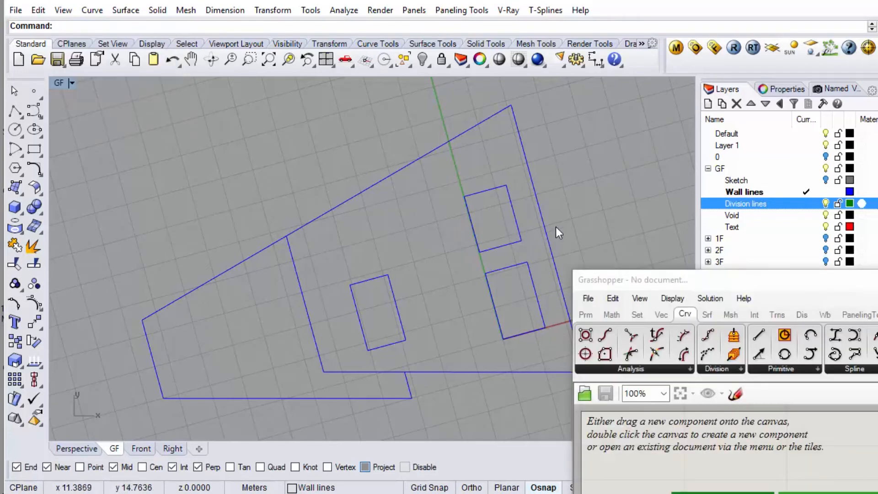
drag(690, 281, 123, 30)
drag(515, 433, 558, 482)
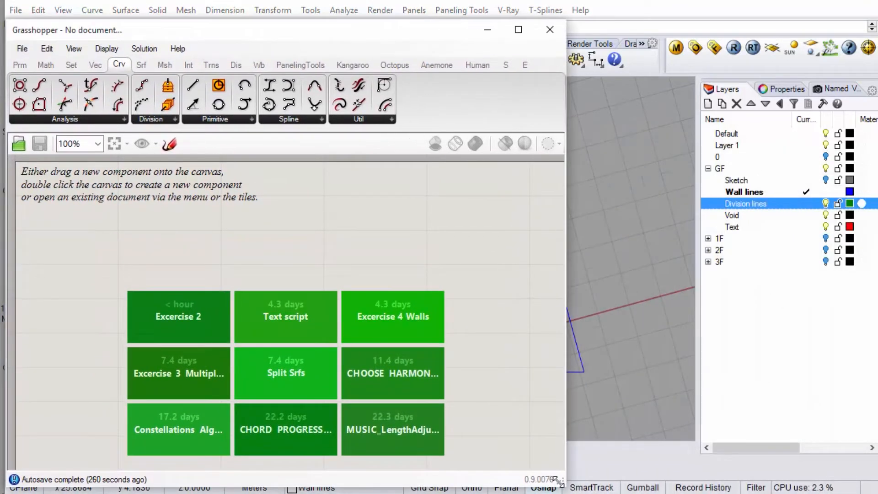
Place three Geometry Pipeline components stacked vertically on a new Grasshopper canvas.
click(13, 67)
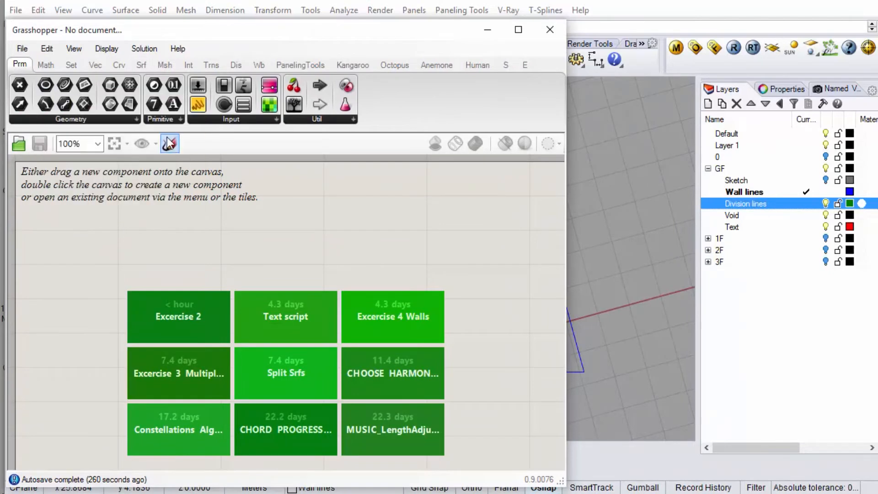
click(132, 118)
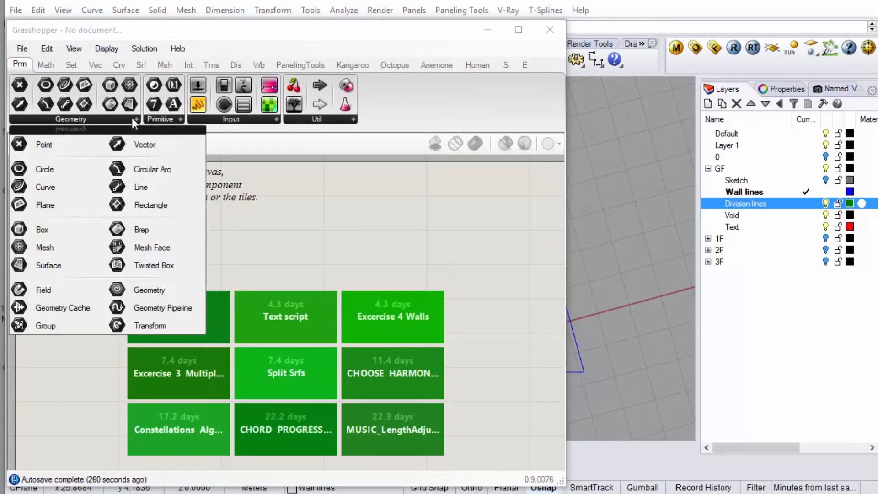
drag(158, 309, 86, 347)
key(ctrl+c)
key(ctrl+v)
click(205, 272)
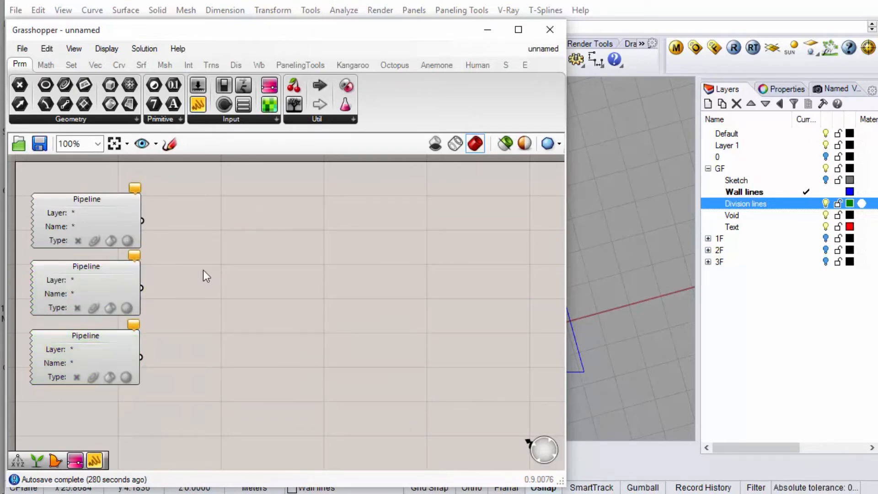
Set the uppermost pipeline's layer filter to Wall lines and its geometry type to curves.
click(86, 216)
double_click(84, 212)
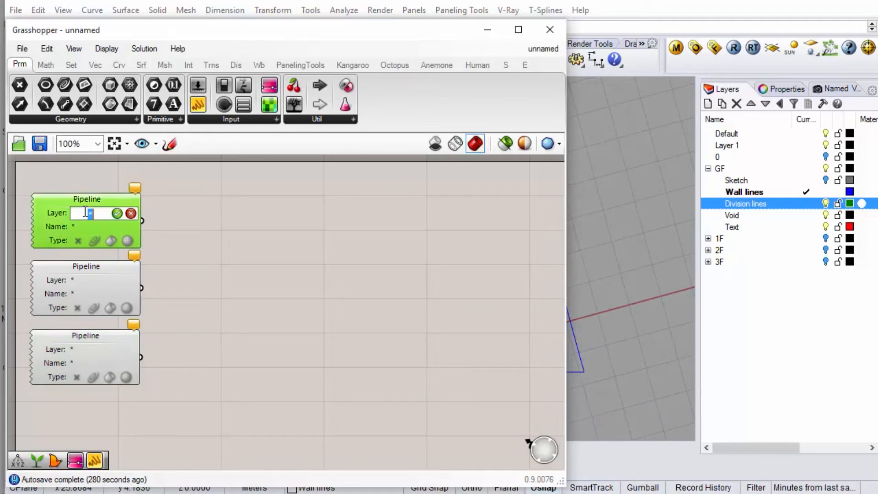
text(Wall l)
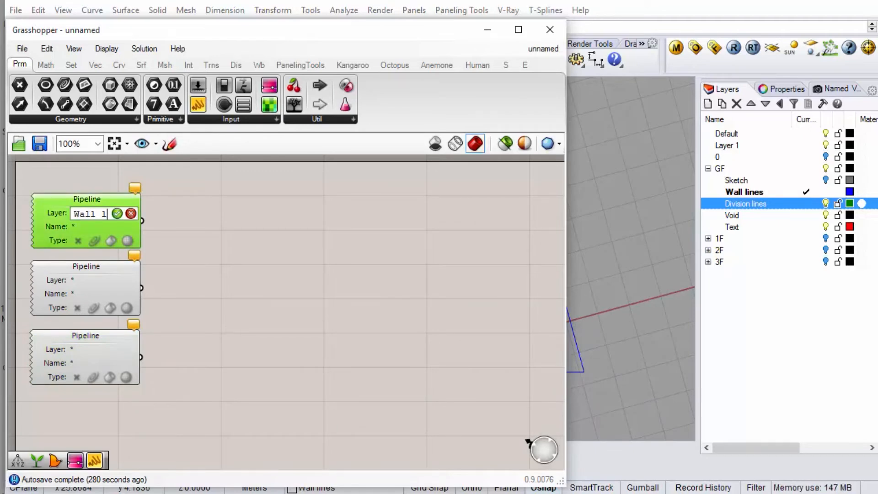
text(ines)
click(117, 214)
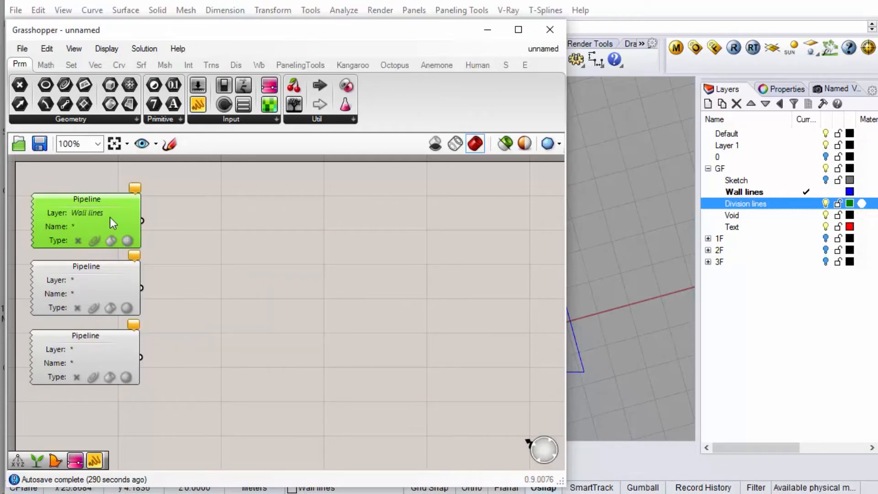
double_click(92, 242)
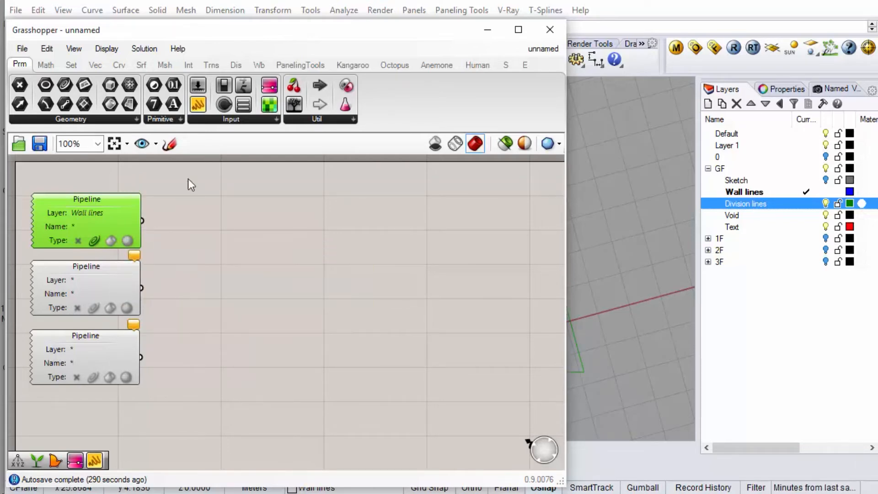
Inspect the Wall lines pipeline's output in a temporary text panel and delete the panel.
drag(201, 105, 248, 218)
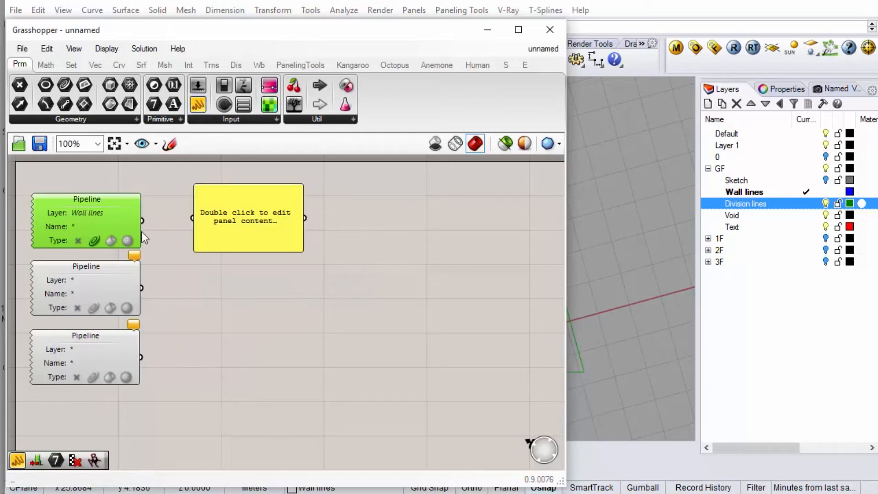
drag(142, 220, 254, 220)
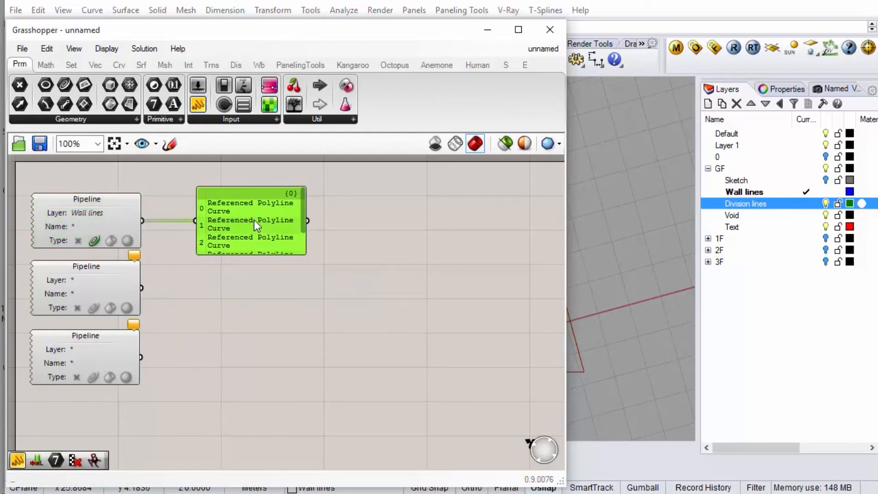
key(Delete)
Set the middle pipeline's layer filter to Division lines and its geometry type to curves.
click(88, 281)
text(Division lines)
key(Return)
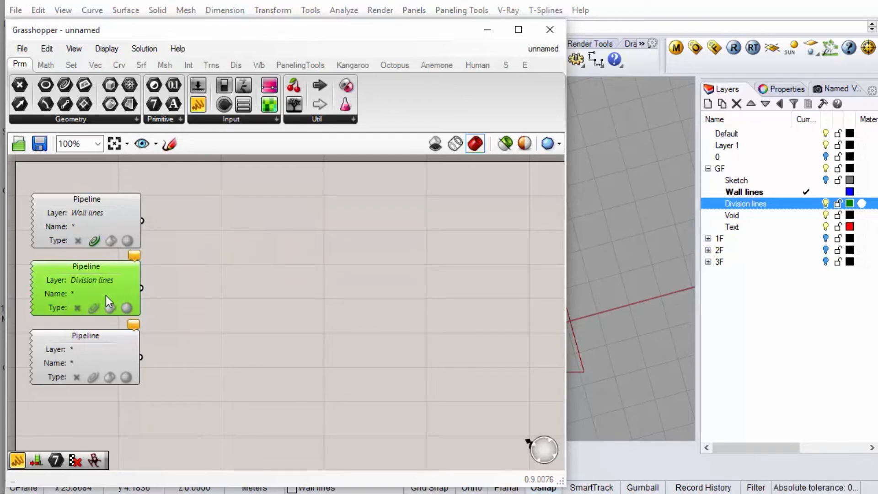
Set the lowest pipeline's layer filter to Void and its geometry type to points.
click(97, 360)
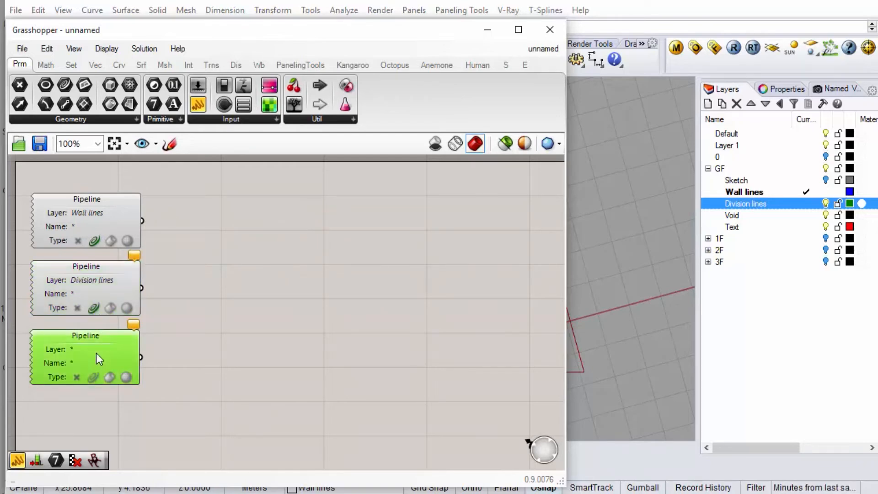
click(85, 351)
text(Void)
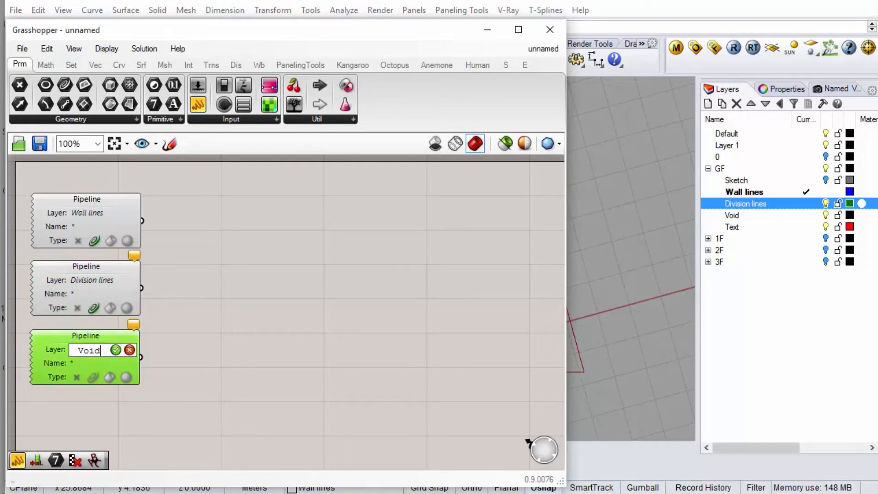
click(116, 350)
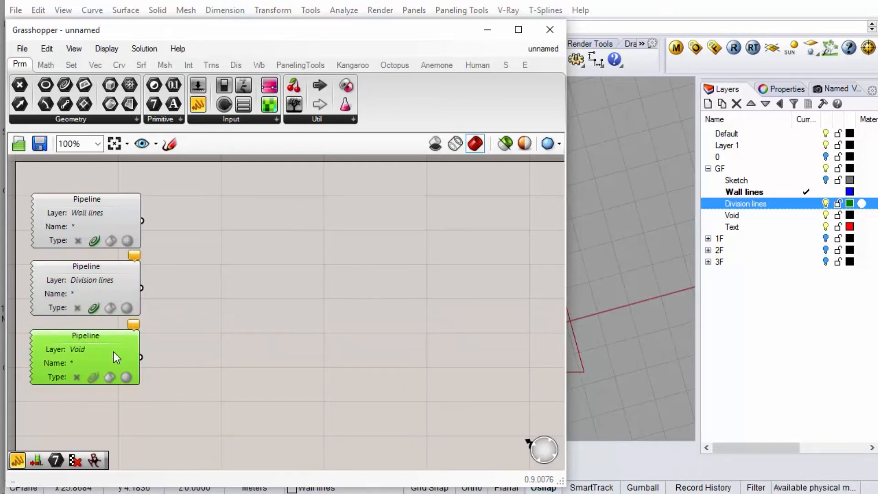
double_click(76, 377)
Move the Void pipeline further down the canvas, leaving a gap below the Division lines pipeline.
scroll(196, 310, down, 2)
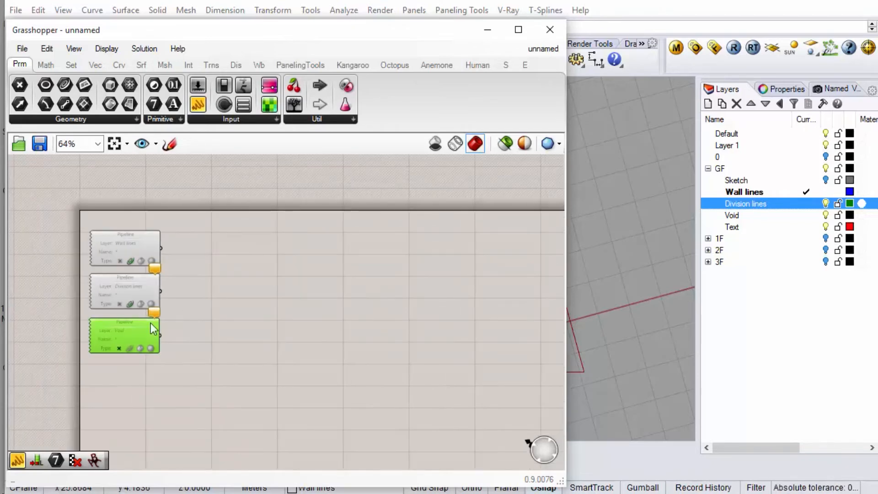
scroll(150, 323, up, 2)
drag(141, 327, 144, 399)
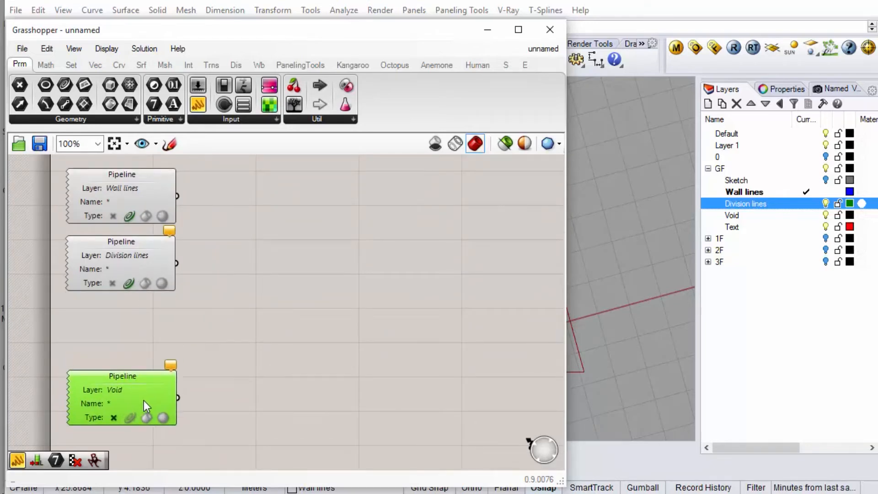
click(216, 332)
right_drag(216, 331, 208, 366)
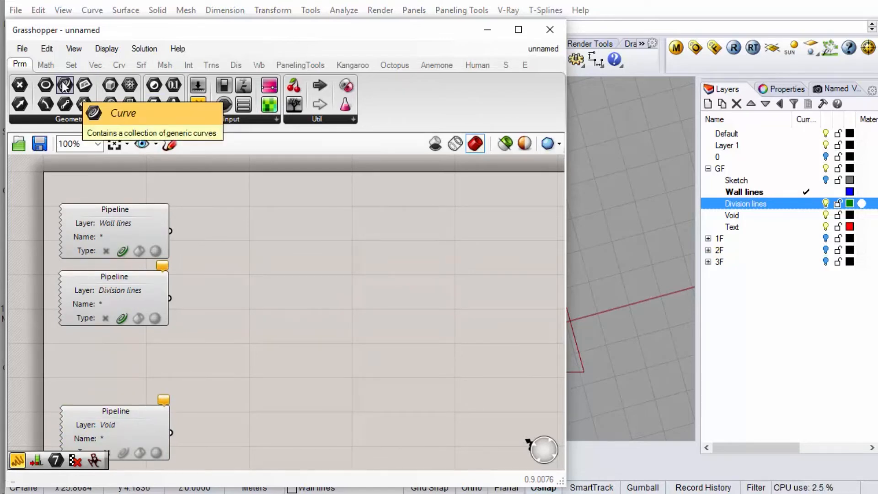
Place an Explode curve component on the canvas beside the Wall lines pipeline.
click(119, 64)
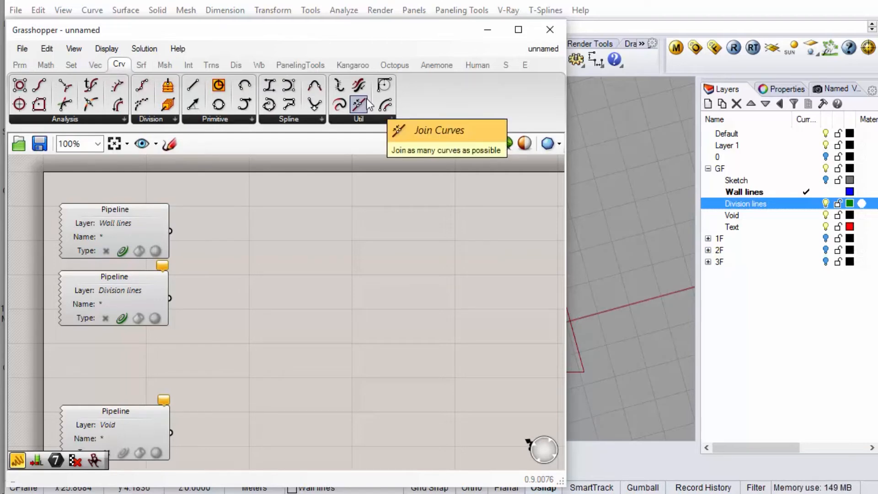
drag(339, 86, 323, 239)
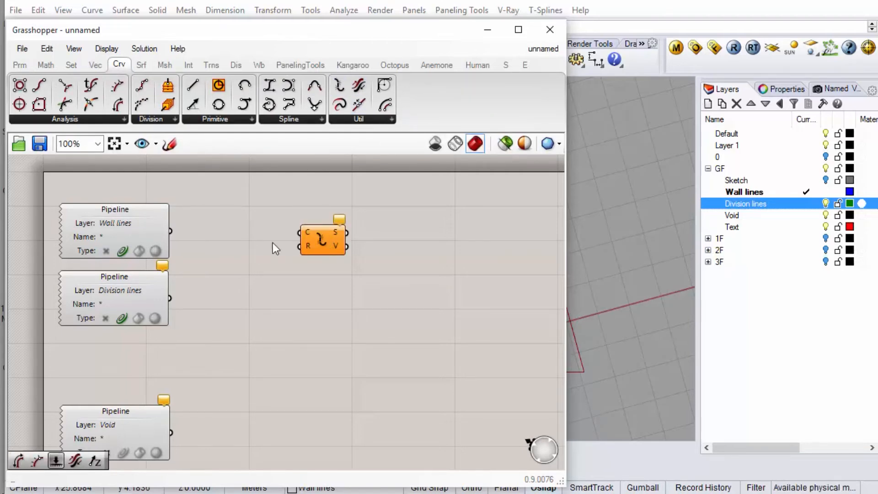
click(141, 222)
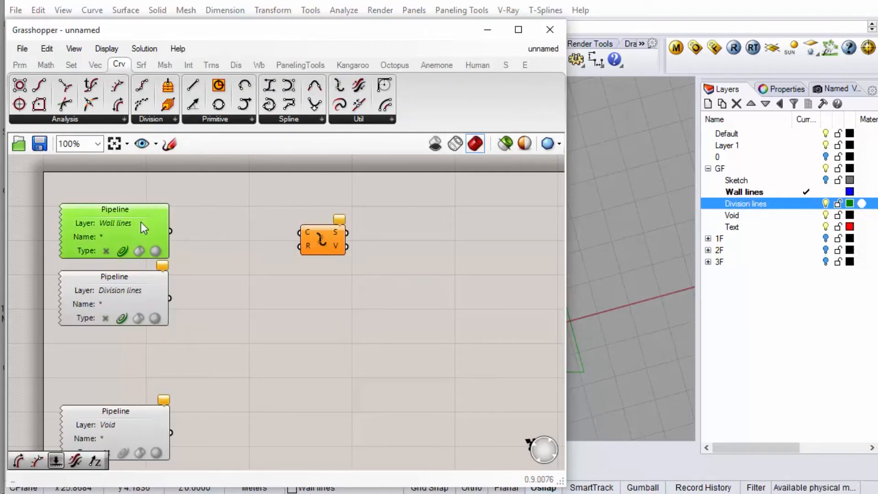
click(157, 305)
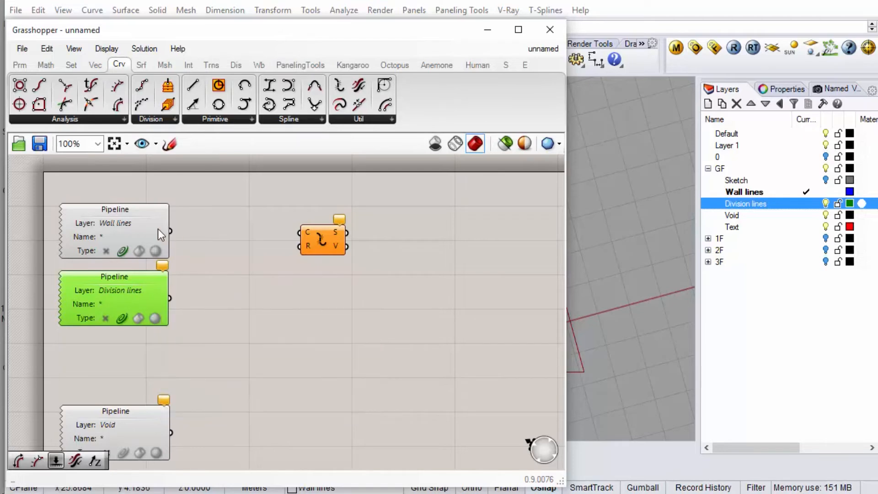
Connect the Wall lines and Division lines pipelines to Explode's curve input, and bring Explode closer to the pipelines.
mouse_move(158, 229)
drag(170, 232, 298, 232)
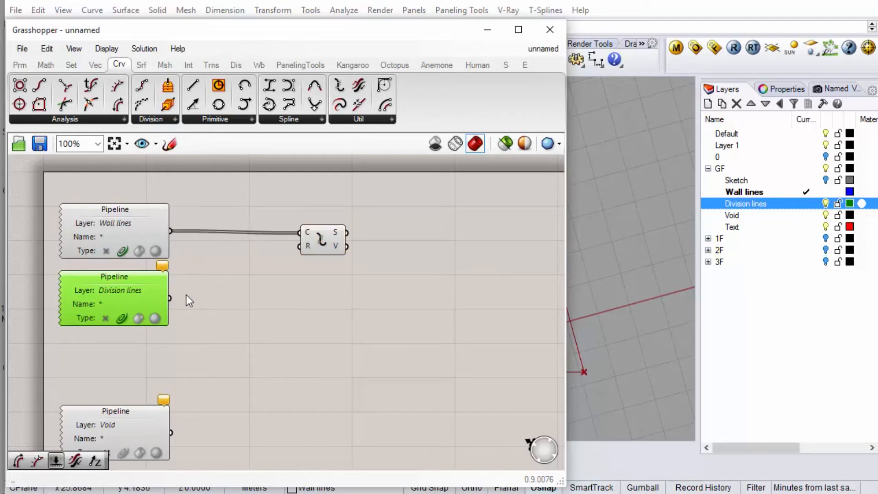
shift+drag(176, 296, 293, 234)
drag(314, 244, 262, 237)
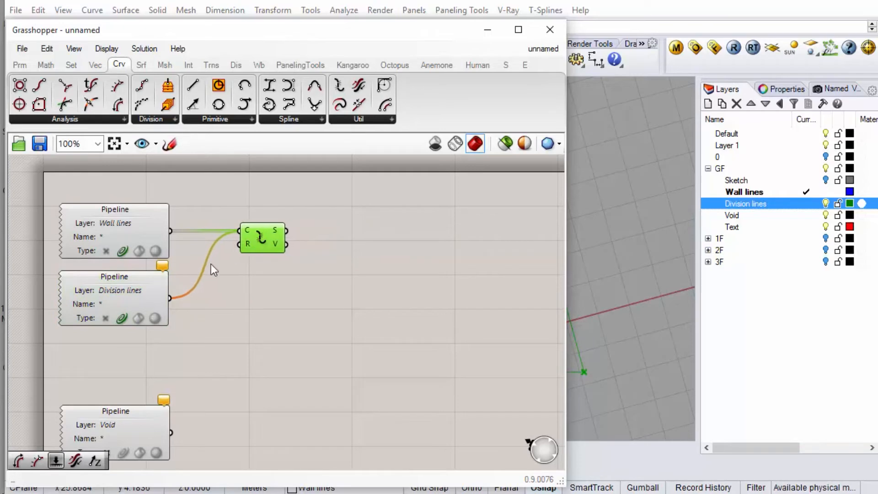
Flatten the segments output of the Explode component.
mouse_move(281, 231)
right_click(281, 231)
click(315, 295)
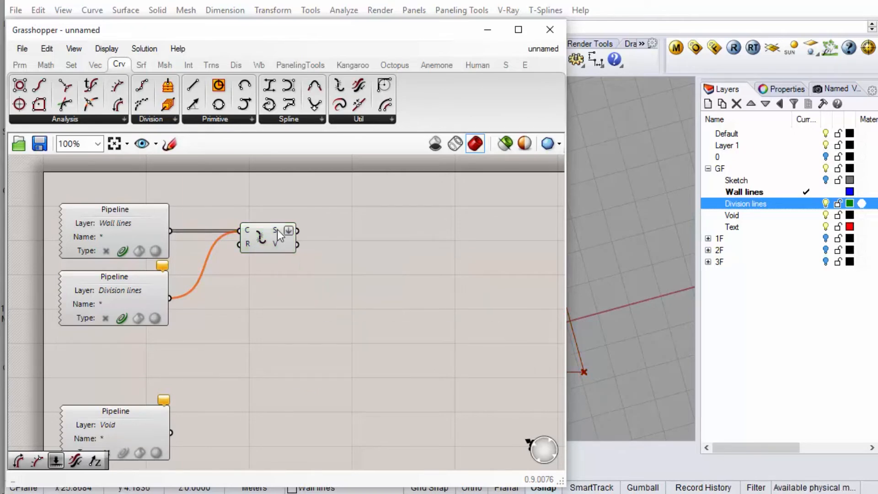
mouse_move(277, 230)
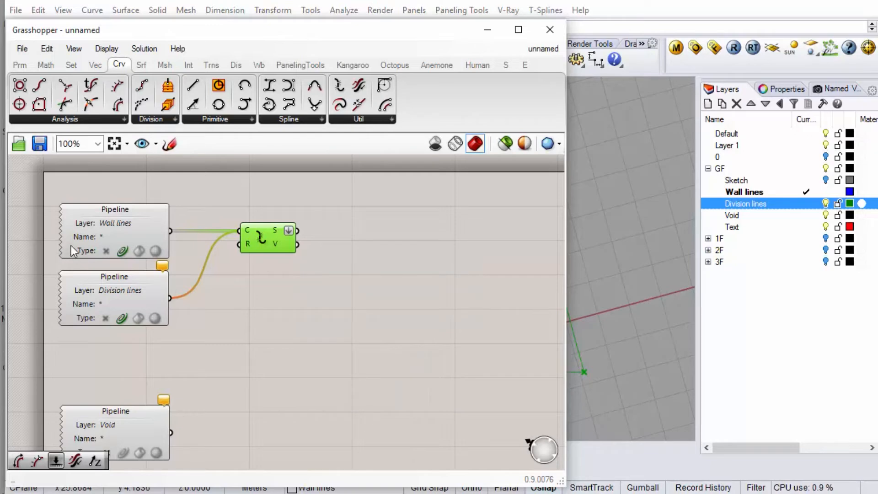
drag(283, 236, 279, 236)
Narrow the Rhino layers panel to widen the viewport and bring the whole floor plan into view.
drag(697, 328, 822, 332)
scroll(769, 304, down, 12)
scroll(711, 313, up, 5)
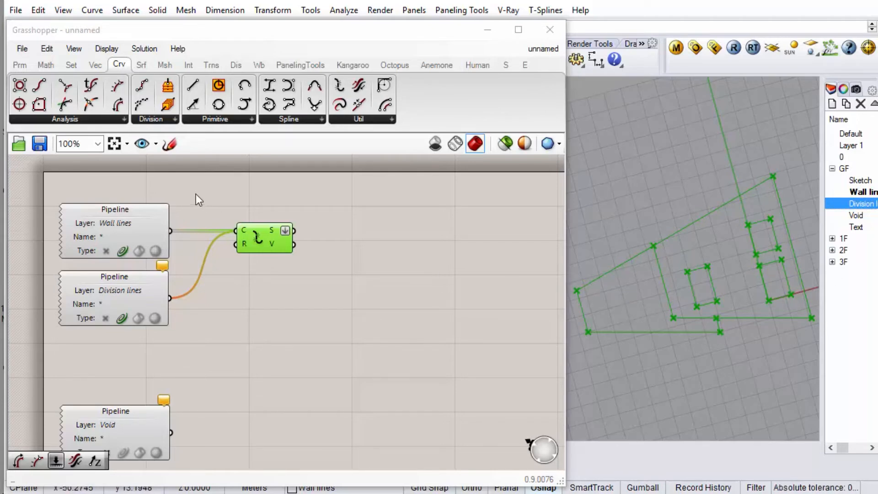
Add an End Points component fed by the exploded segments, and a List Item fed by its start points.
drag(37, 87, 398, 228)
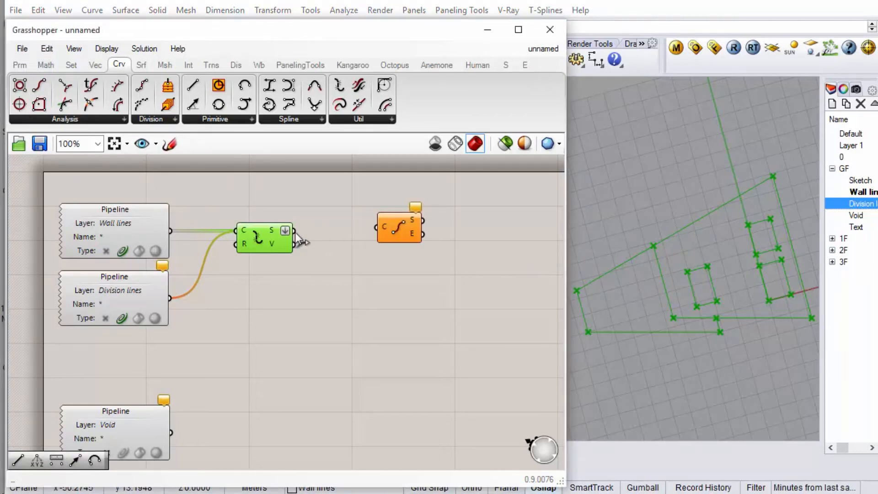
drag(294, 230, 384, 232)
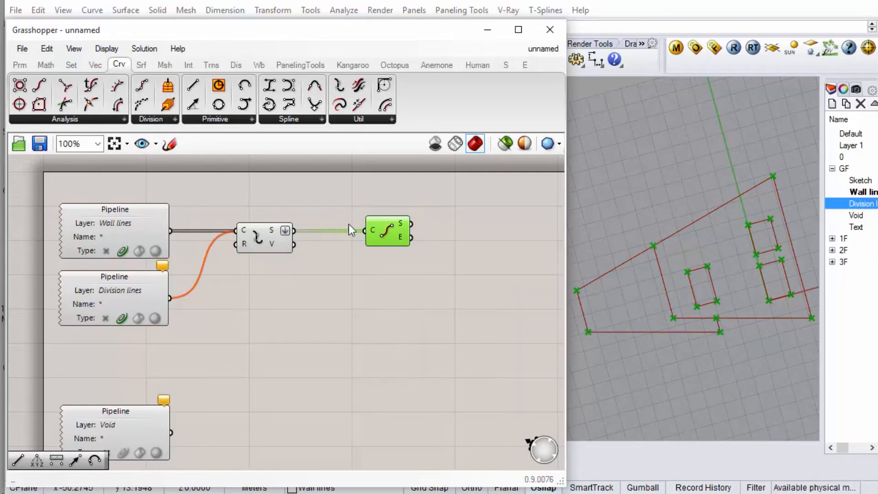
click(71, 65)
drag(19, 88, 464, 224)
drag(410, 223, 451, 232)
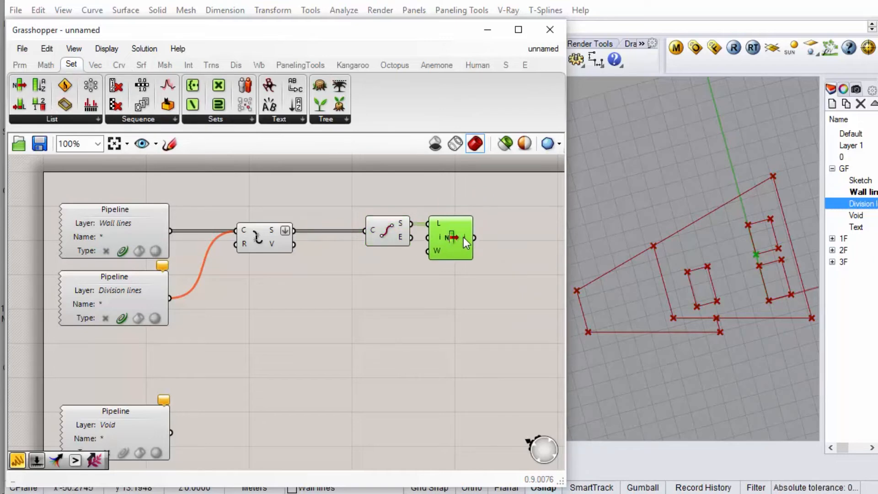
Add an XY Plane component with its origin supplied by the List Item output.
mouse_move(465, 237)
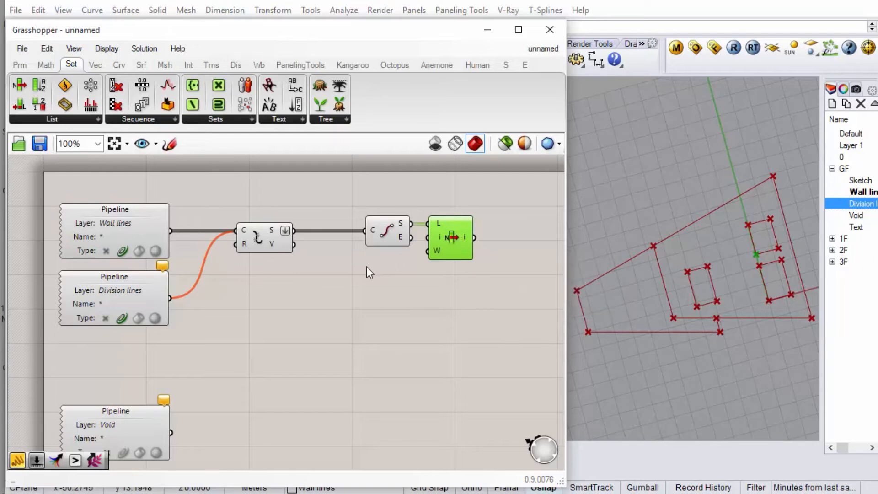
click(94, 66)
drag(166, 113, 504, 237)
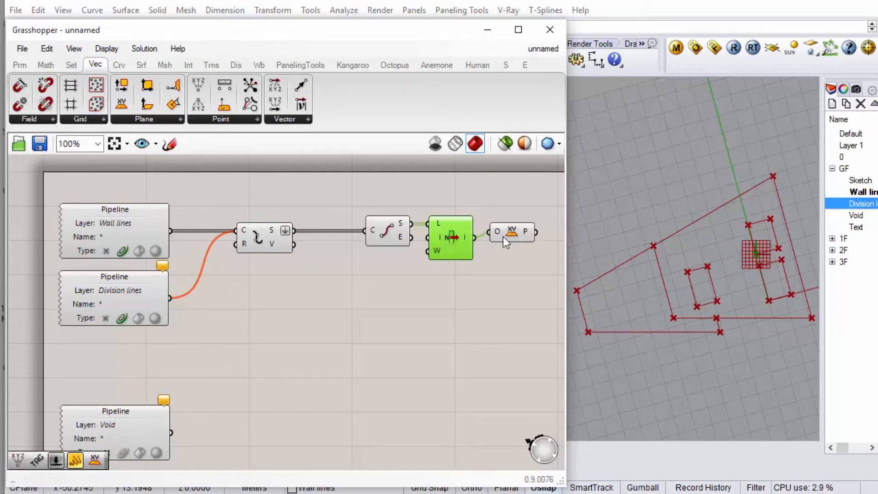
click(505, 235)
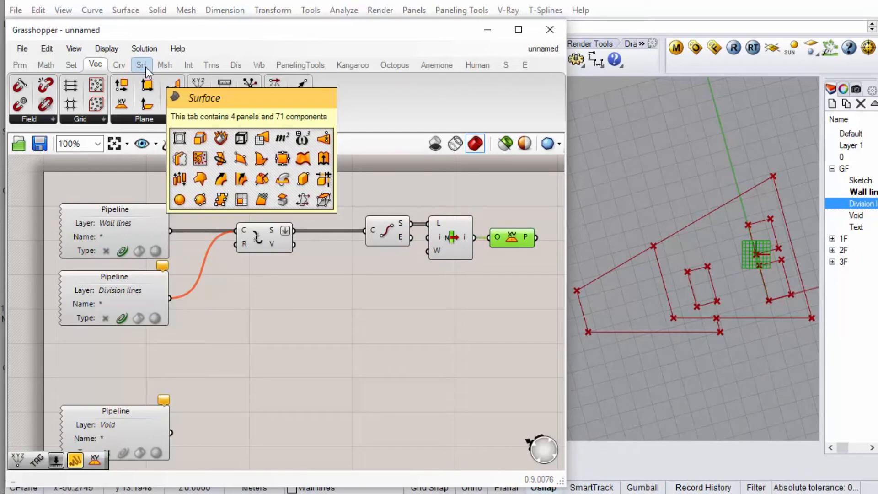
Add a Polygon component and connect the XY Plane output to its plane input.
click(121, 70)
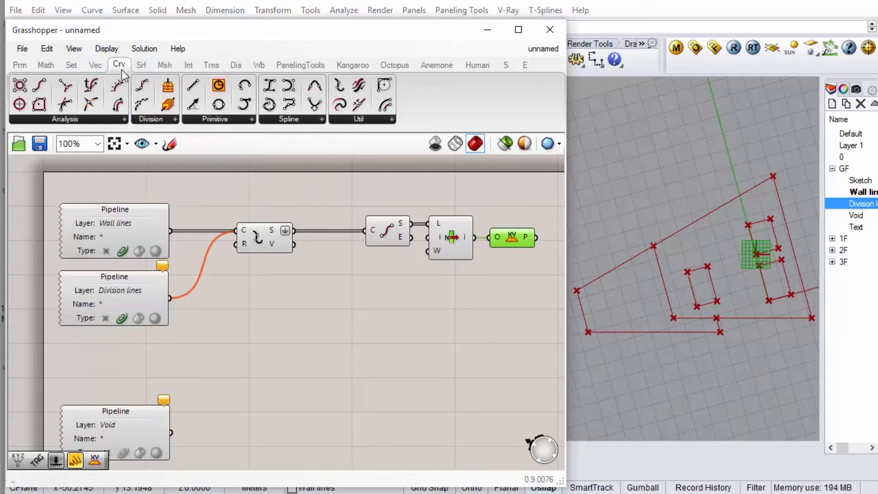
click(227, 120)
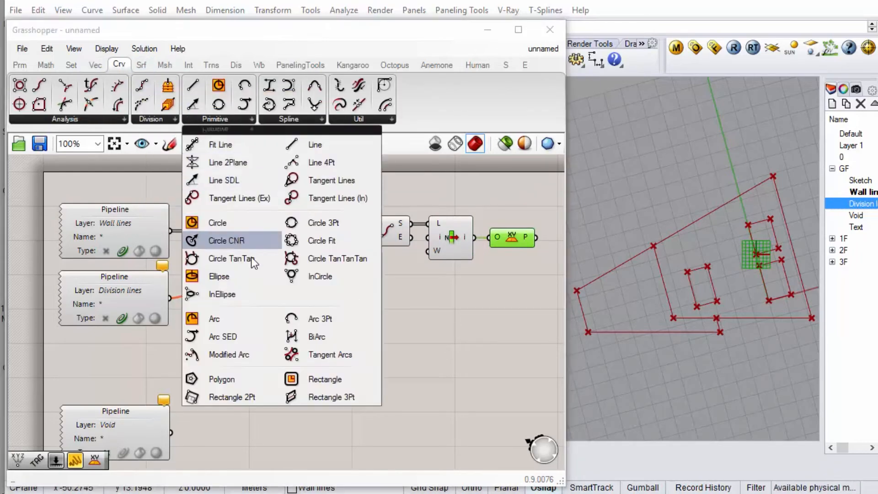
drag(232, 383, 380, 292)
scroll(246, 332, down, 4)
scroll(246, 328, up, 4)
drag(268, 295, 322, 316)
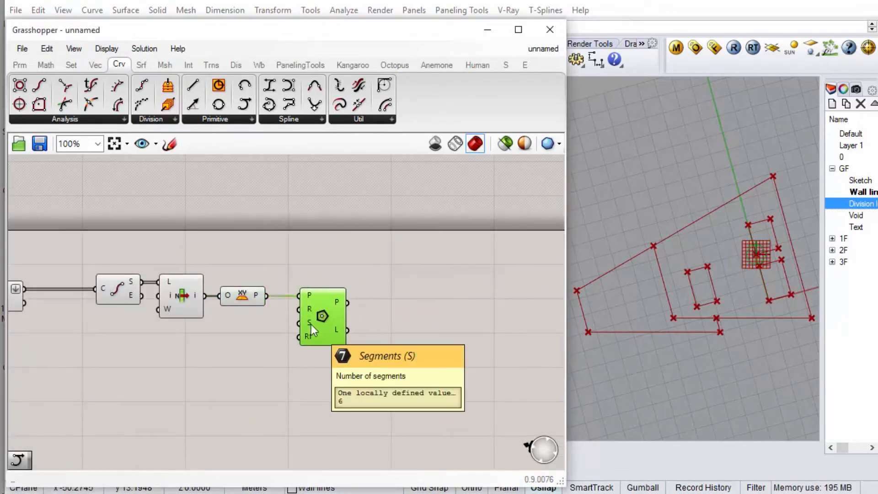
Set the Polygon component's number of segments to 4.
right_click(311, 324)
mouse_move(425, 464)
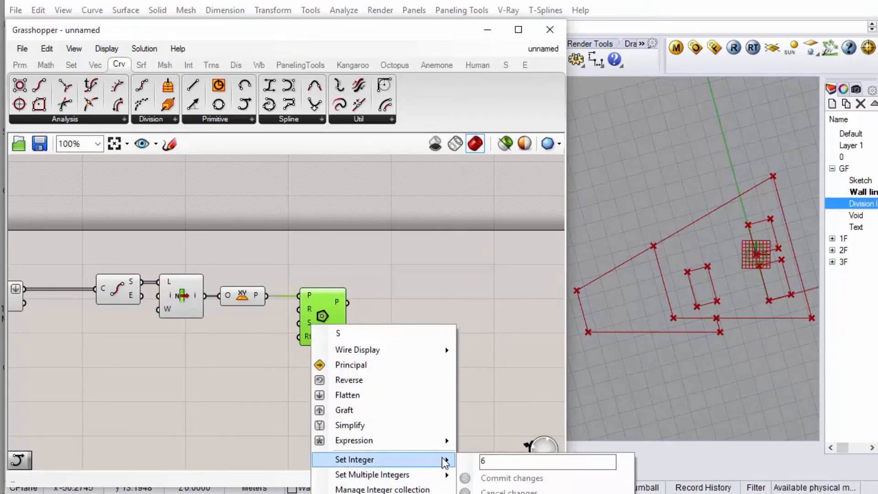
text(4)
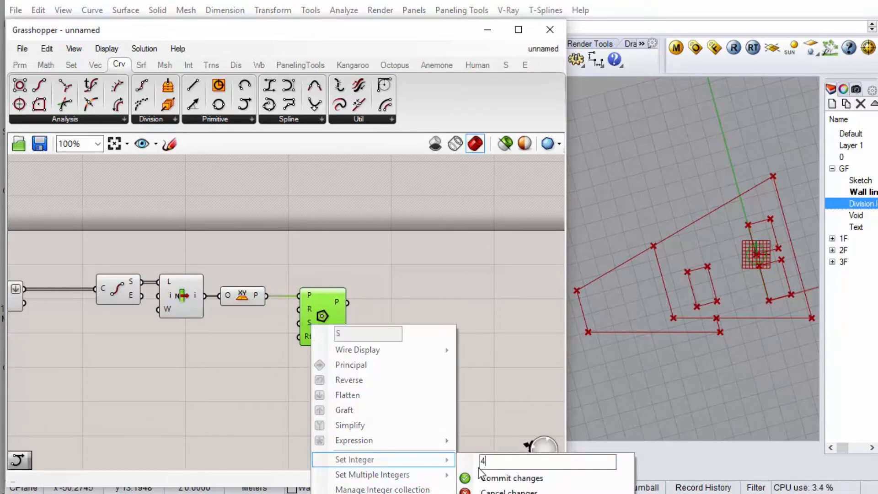
click(503, 478)
scroll(408, 327, down, 2)
scroll(408, 328, down, 1)
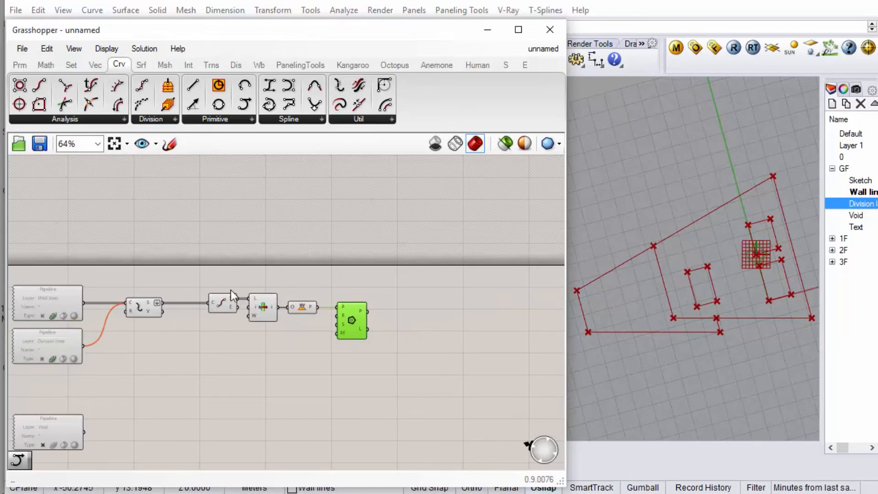
Add a panel containing the value 1000 above the Wall lines pipeline.
click(22, 49)
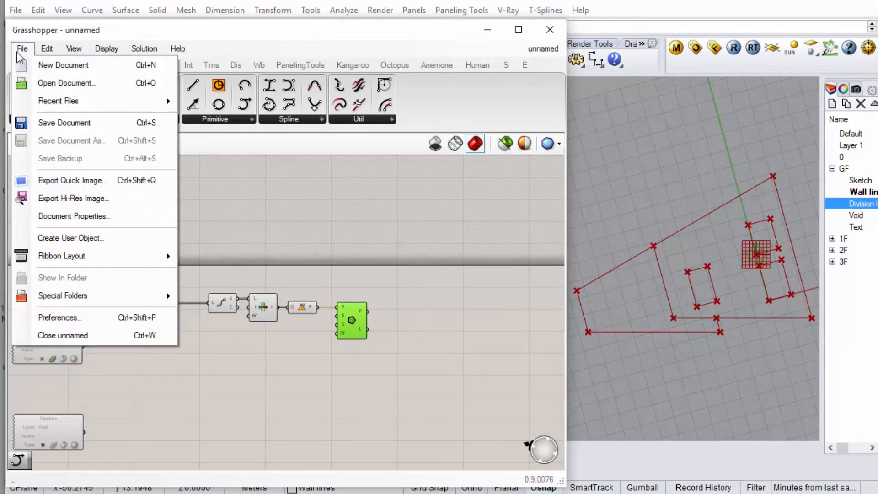
click(254, 144)
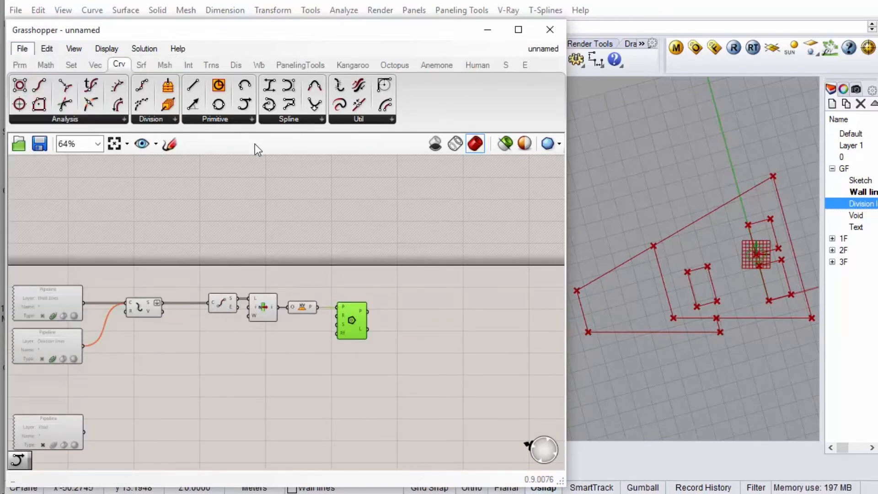
click(20, 64)
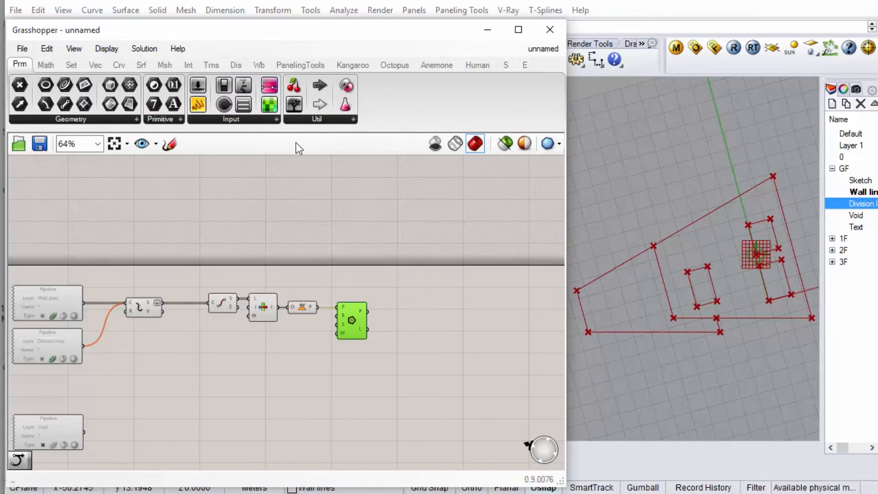
scroll(354, 185, down, 4)
scroll(234, 216, up, 4)
click(220, 226)
double_click(224, 226)
text(1000)
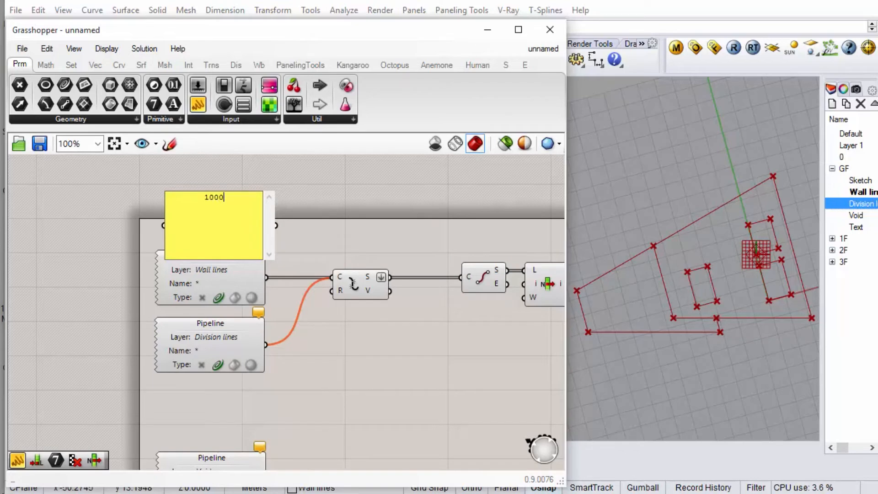
click(303, 215)
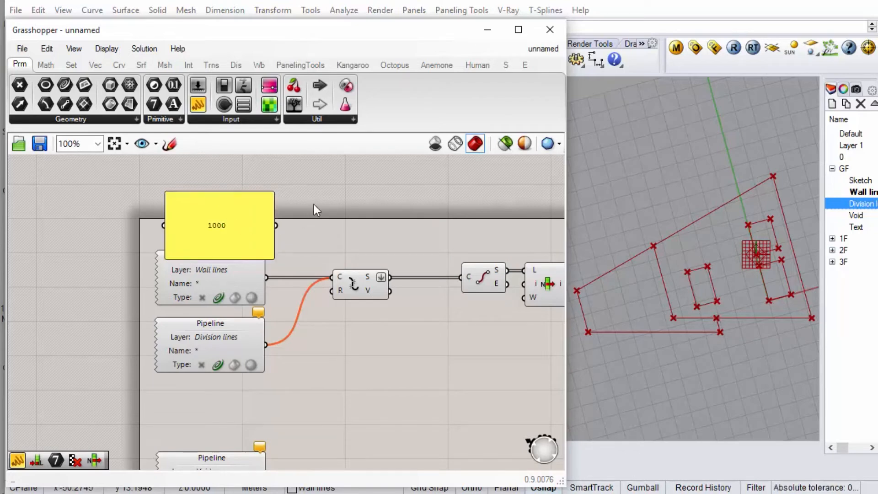
Shrink the 1000 panel to a compact single-line size and connect it to the Polygon's radius input.
drag(274, 192, 178, 234)
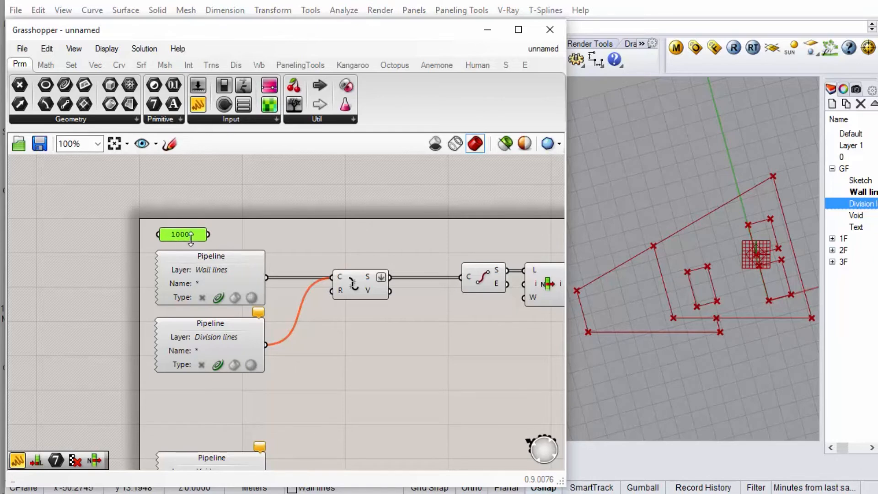
scroll(195, 238, down, 2)
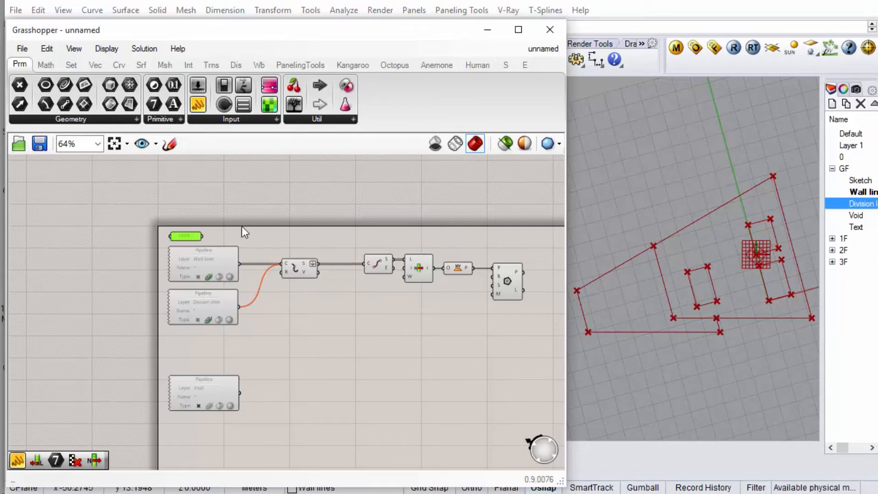
drag(221, 240, 491, 278)
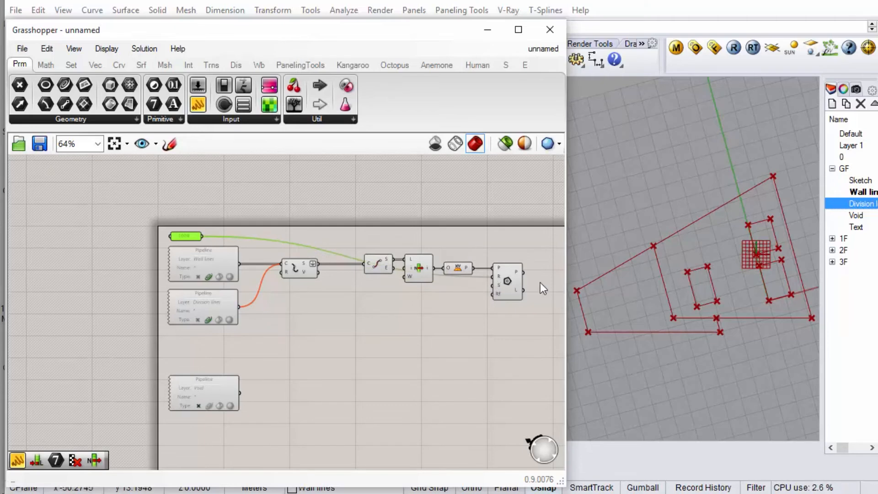
Narrow the Grasshopper window and examine the polygon's extent around the floor plan in the Rhino viewport.
click(665, 243)
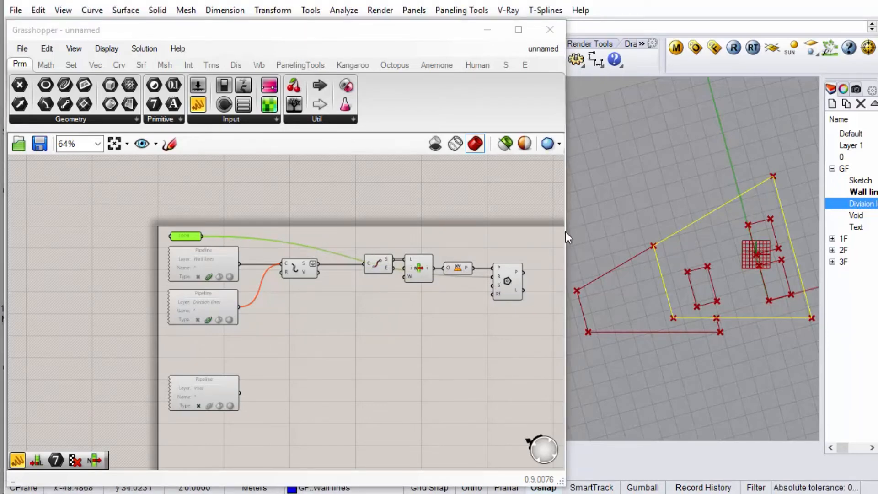
drag(566, 231, 493, 232)
scroll(641, 253, down, 20)
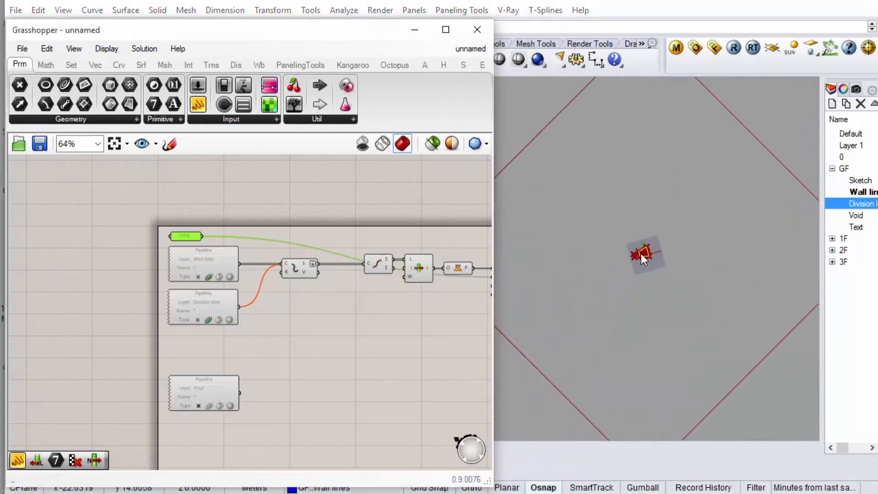
click(649, 275)
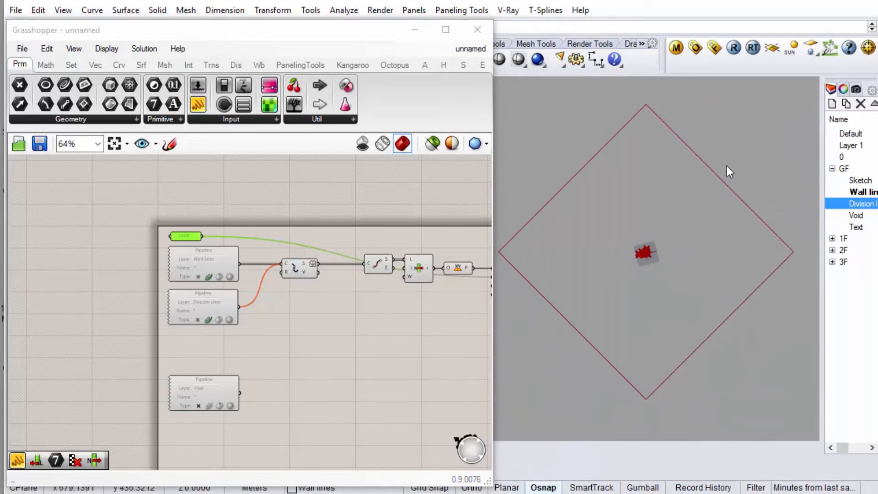
scroll(644, 254, up, 20)
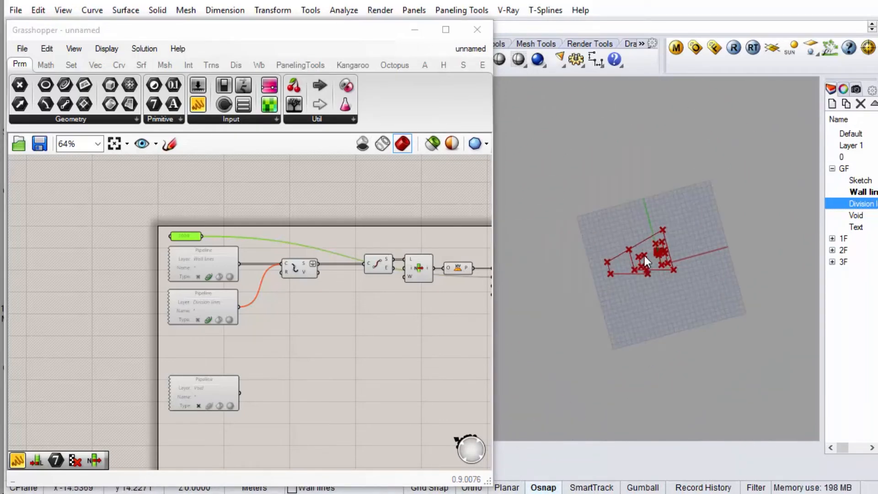
Move the Polygon component slightly closer to the XY Plane component.
click(363, 318)
scroll(295, 298, down, 4)
scroll(300, 288, up, 5)
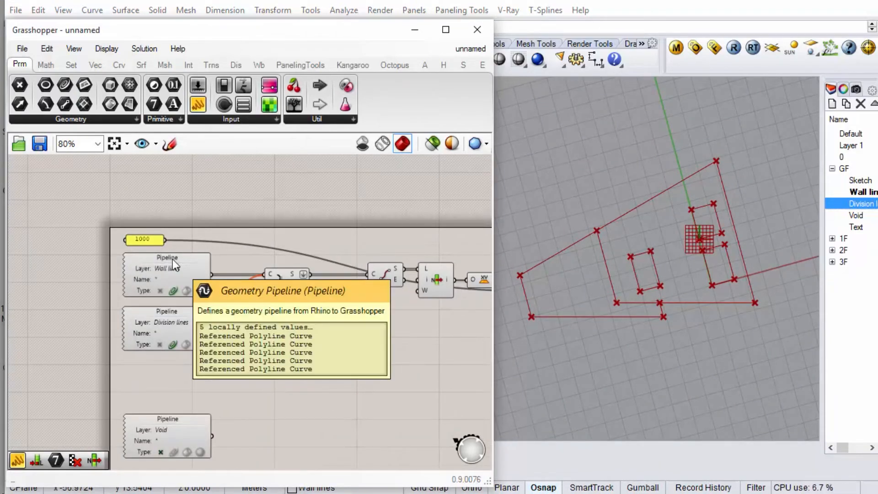
scroll(115, 271, down, 3)
scroll(294, 275, up, 5)
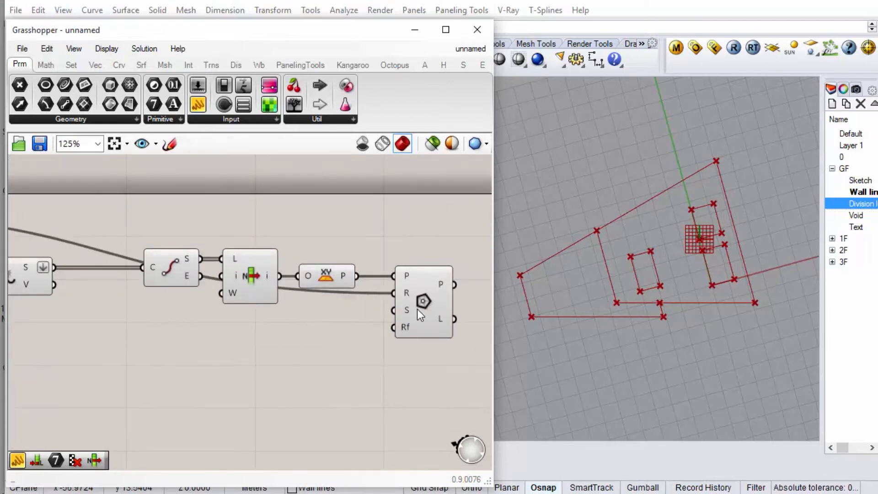
click(431, 305)
drag(431, 306, 415, 306)
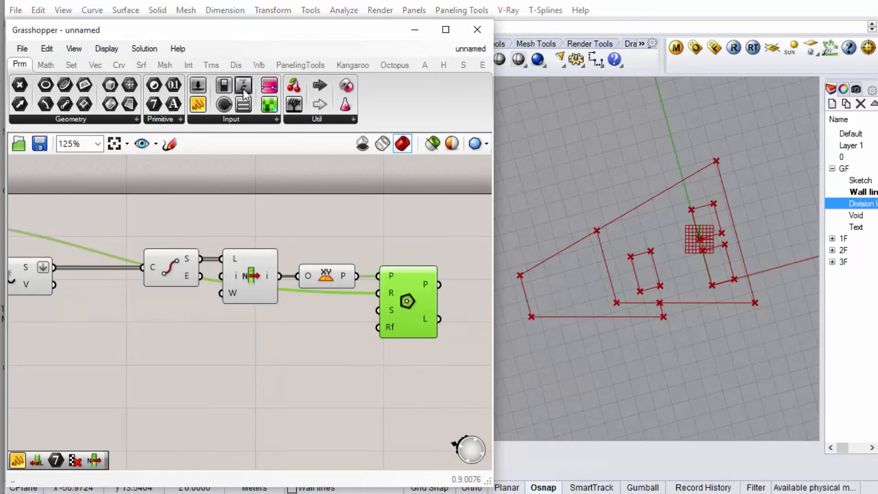
Add a Boundary Surfaces component beside the Polygon and connect the polygon output to its edges input.
click(121, 66)
click(141, 65)
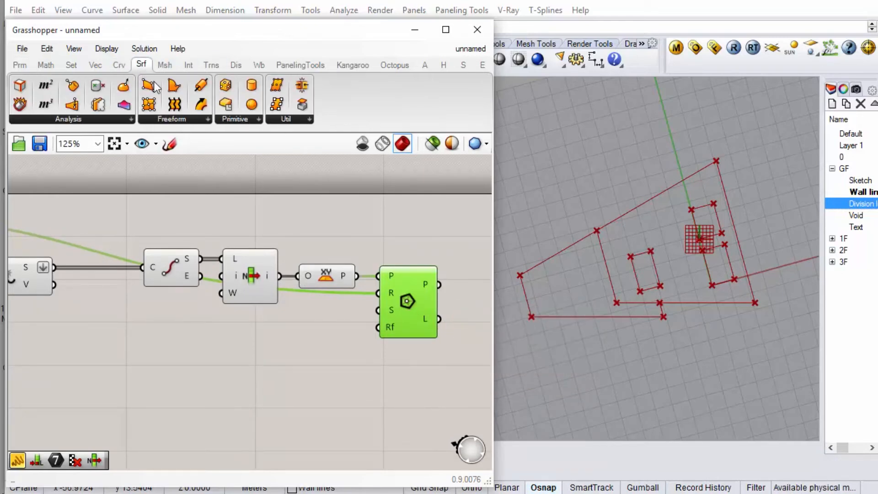
scroll(311, 243, down, 2)
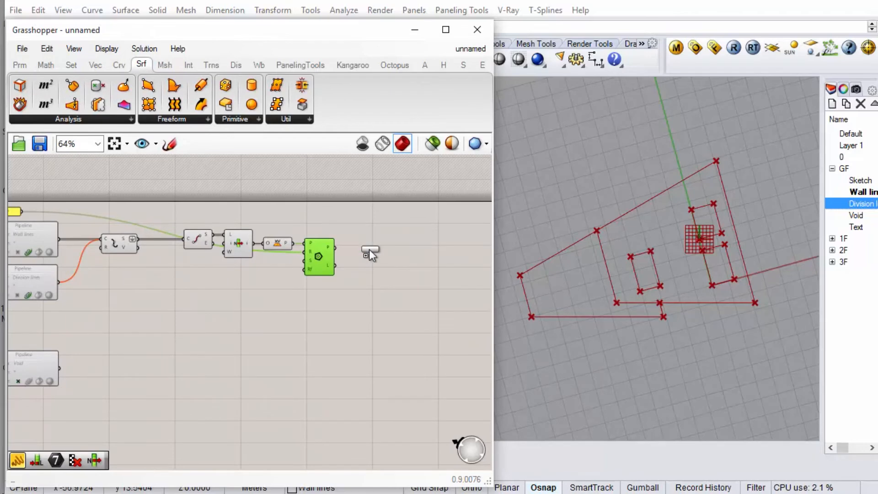
scroll(369, 249, up, 1)
drag(378, 251, 378, 250)
drag(315, 246, 343, 248)
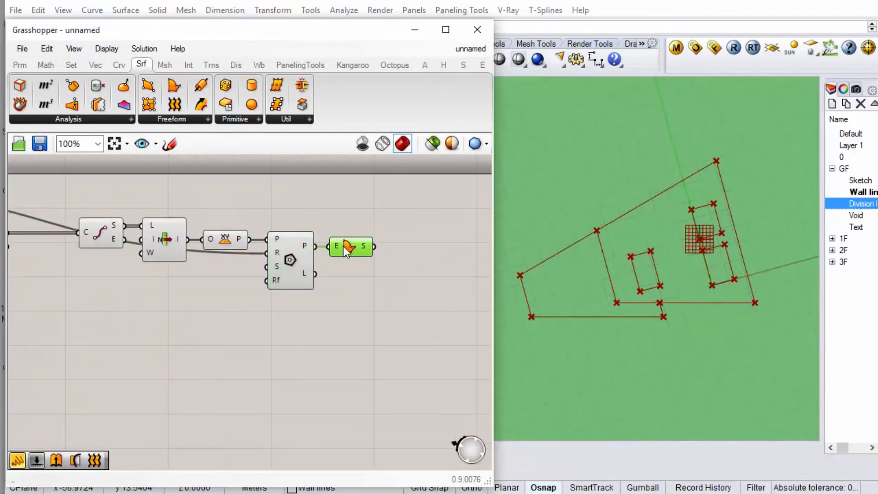
Add a Surface Split component beside the Boundary Surfaces and connect the boundary surface output to its surface input.
click(191, 67)
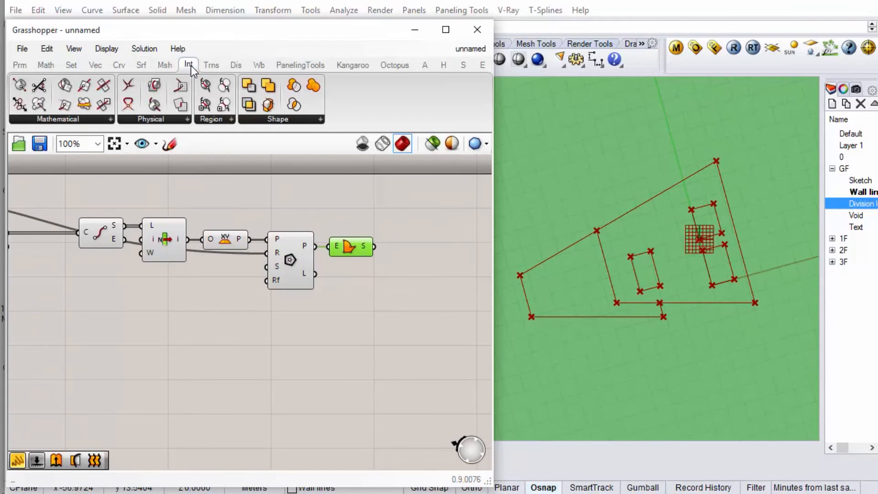
click(161, 121)
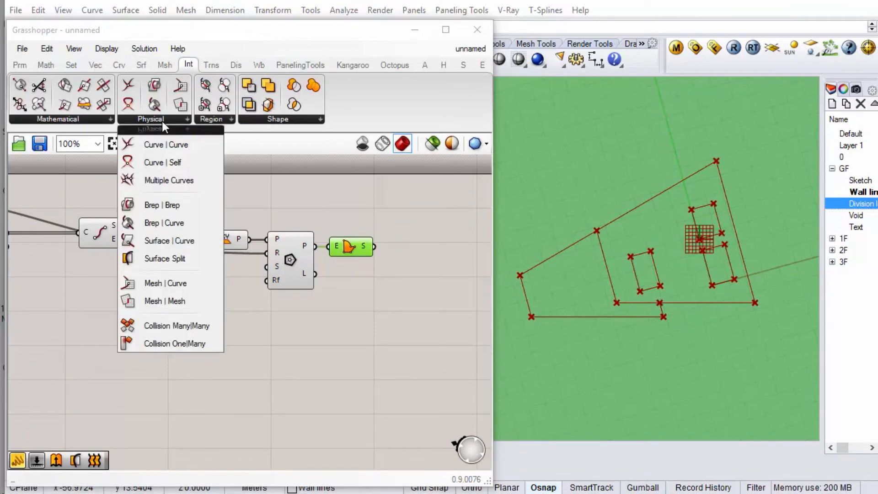
drag(170, 258, 440, 248)
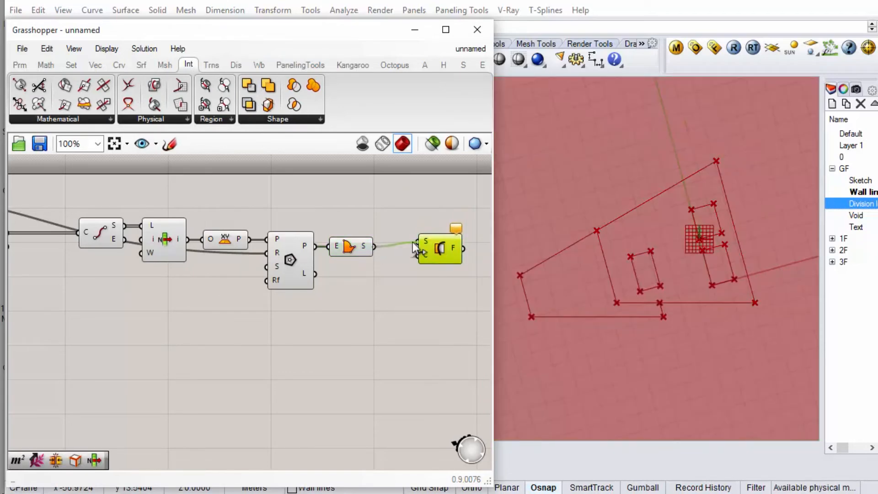
Connect the flattened segments output of the Explode component to the Surface Split's curves input.
scroll(428, 257, down, 5)
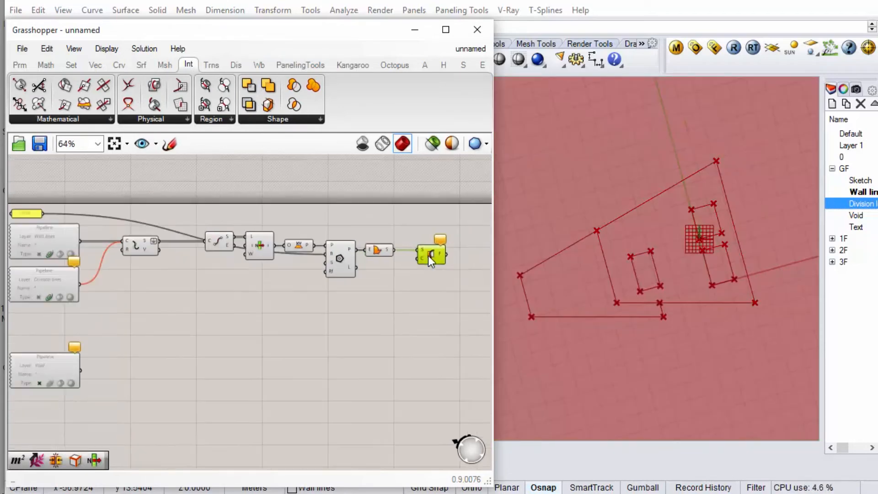
scroll(376, 264, up, 3)
scroll(129, 274, down, 3)
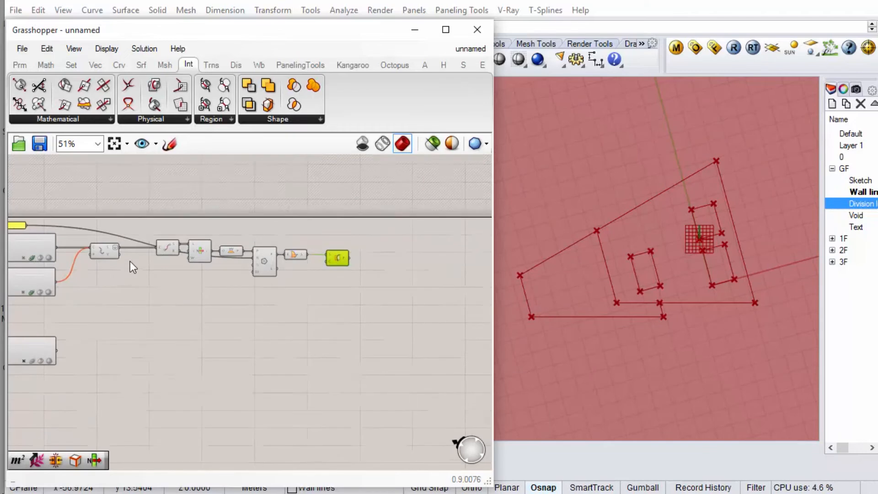
drag(121, 247, 325, 265)
scroll(162, 261, up, 3)
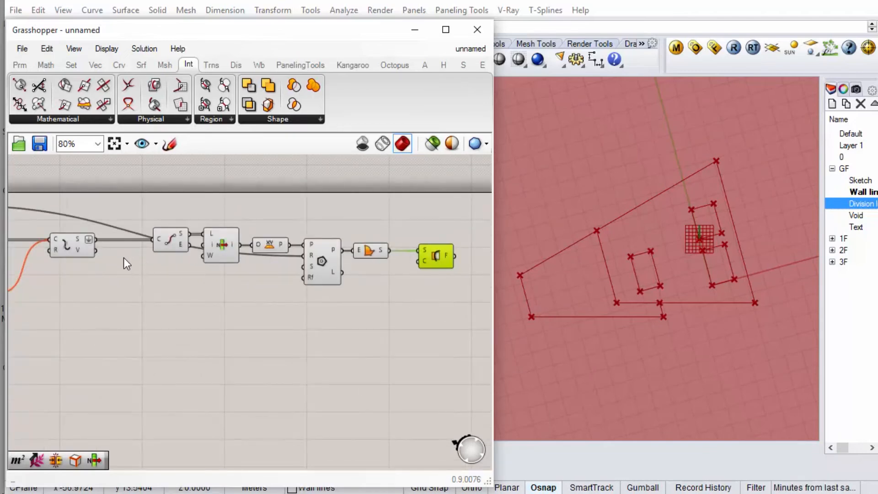
drag(100, 244, 424, 264)
click(437, 282)
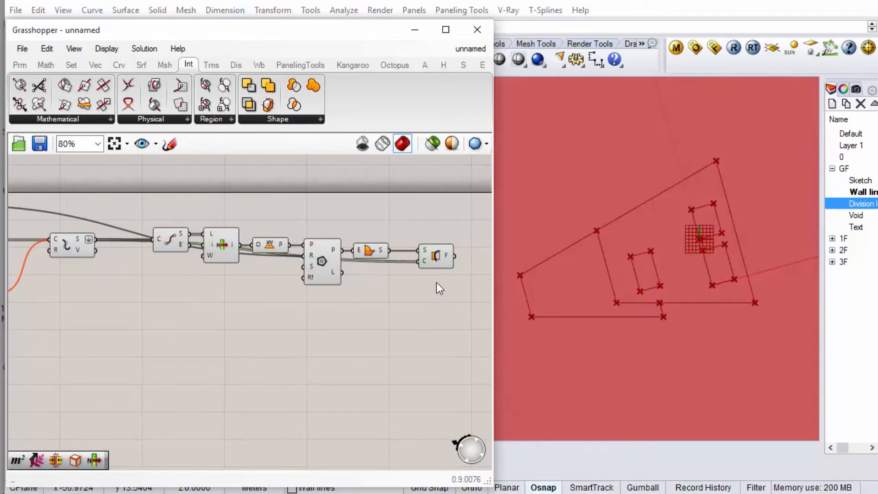
mouse_move(449, 257)
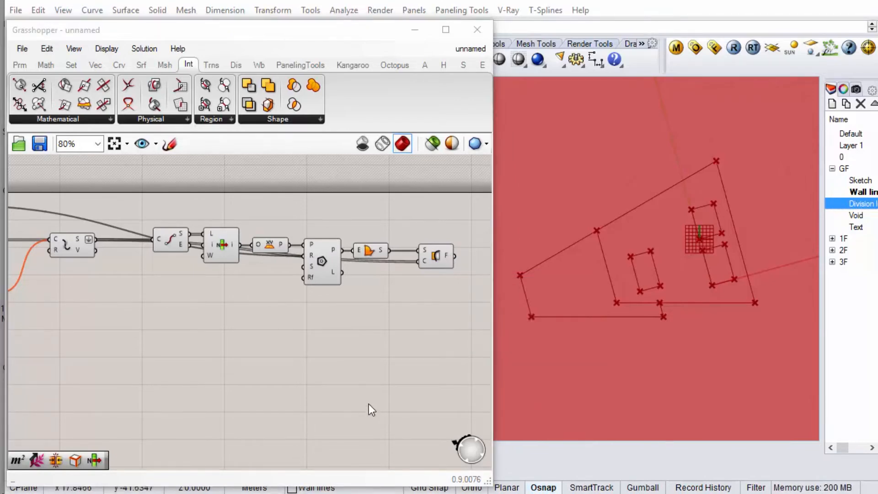
click(345, 382)
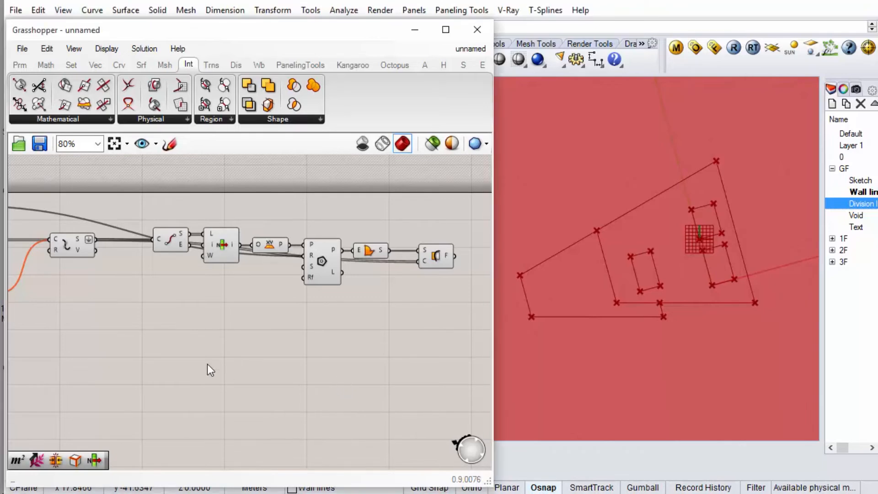
Add an Area component after the Surface Split and connect the split fragments to its geometry input.
click(141, 65)
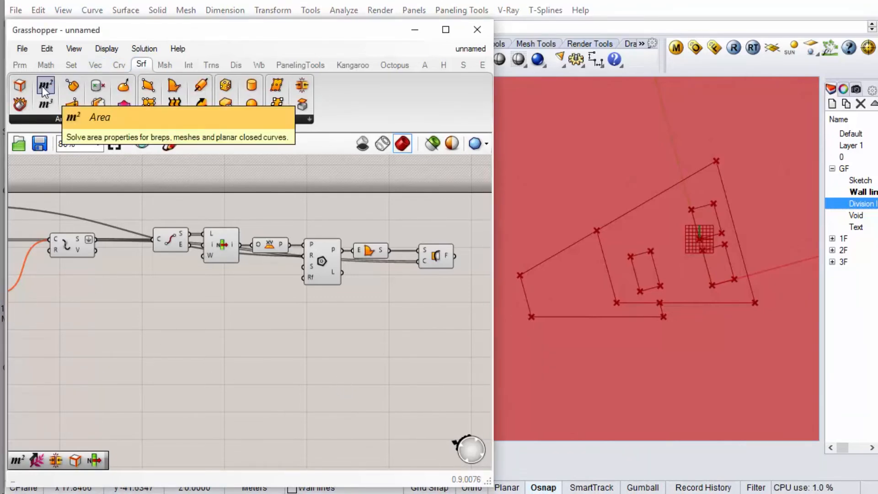
scroll(682, 294, down, 10)
scroll(687, 293, down, 3)
scroll(691, 299, up, 10)
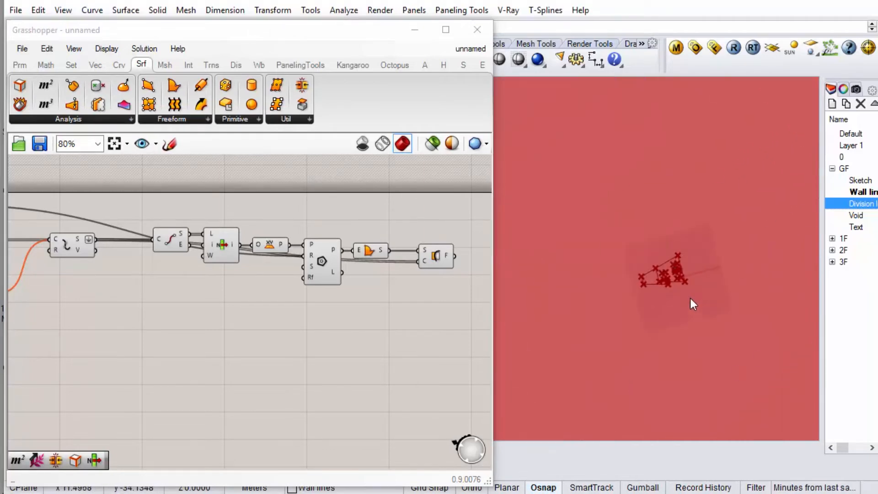
scroll(671, 263, up, 5)
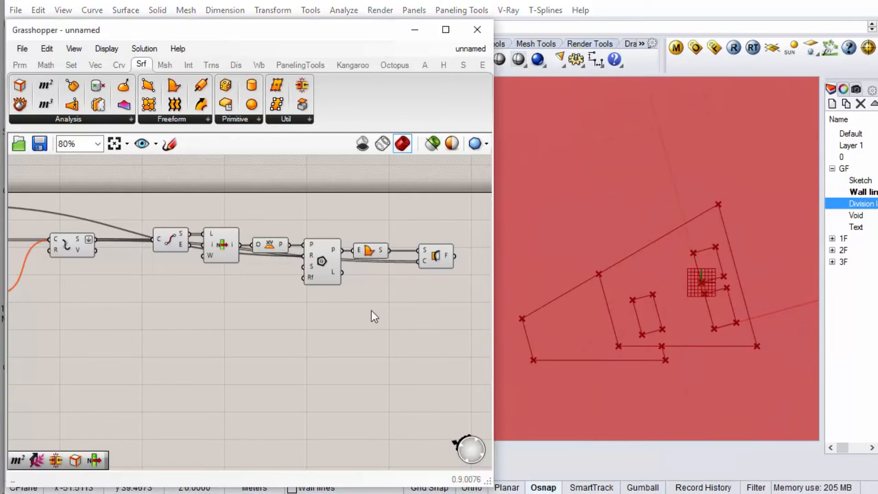
drag(439, 258, 428, 257)
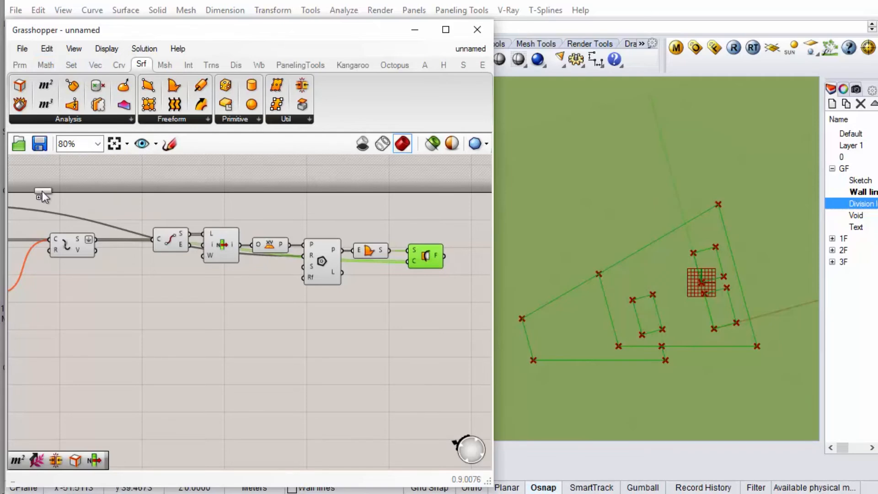
scroll(41, 193, down, 3)
scroll(274, 223, up, 4)
click(274, 223)
drag(210, 228, 250, 227)
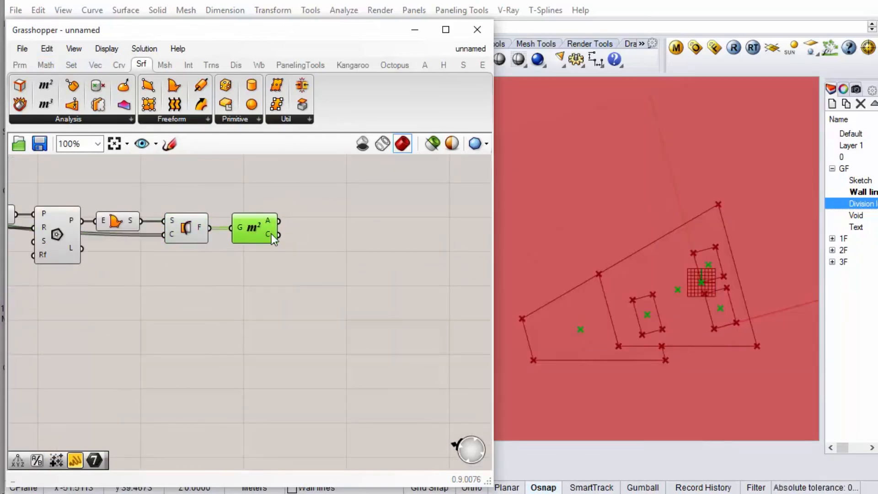
Add a Sort List component, connecting the area output to its keys input and the split fragments to its Values A input.
click(71, 64)
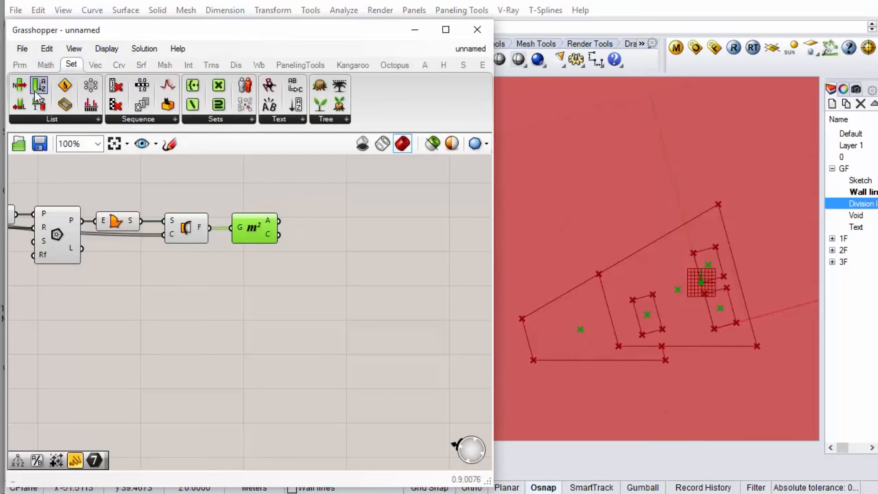
drag(39, 90, 346, 244)
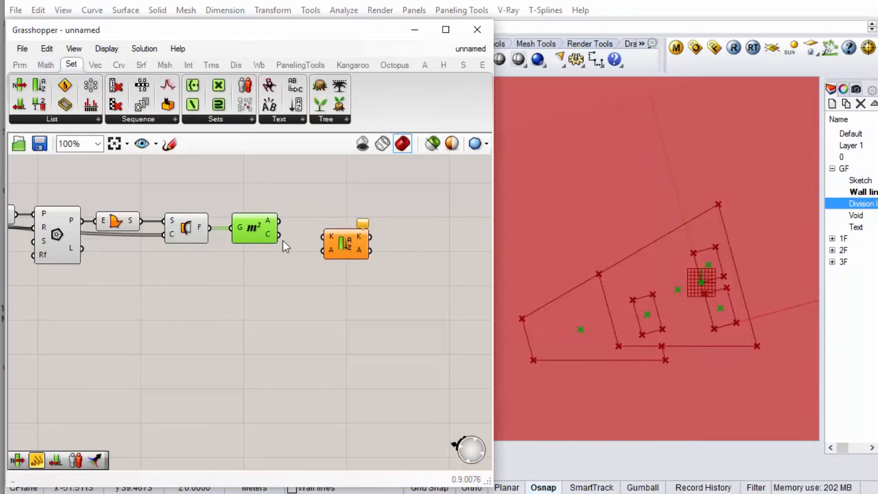
mouse_move(275, 238)
drag(297, 249, 329, 255)
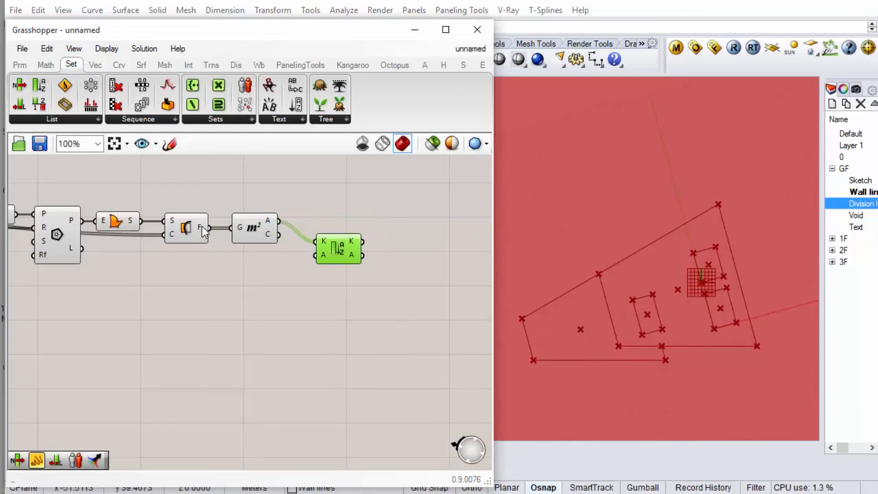
drag(201, 227, 315, 264)
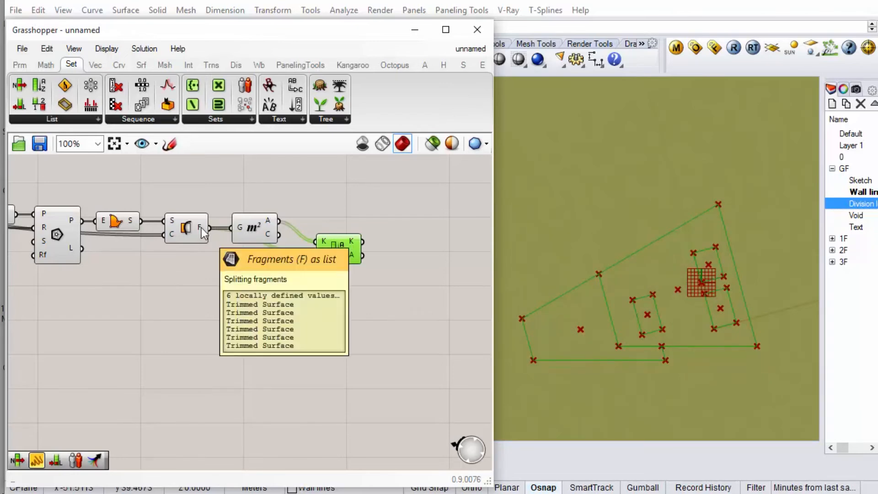
Tighten the layout of the Area and Sort List components and reverse the Sort List's Values A output.
drag(256, 229, 252, 220)
drag(340, 250, 312, 249)
mouse_move(326, 256)
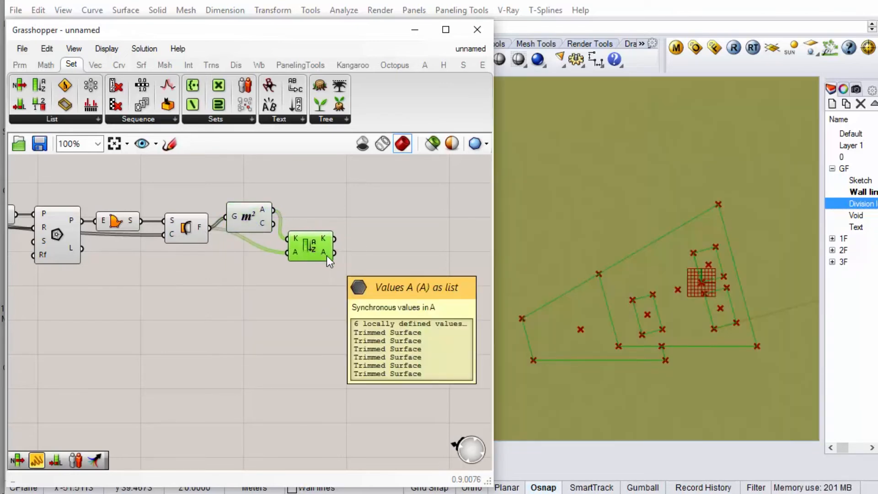
right_click(327, 257)
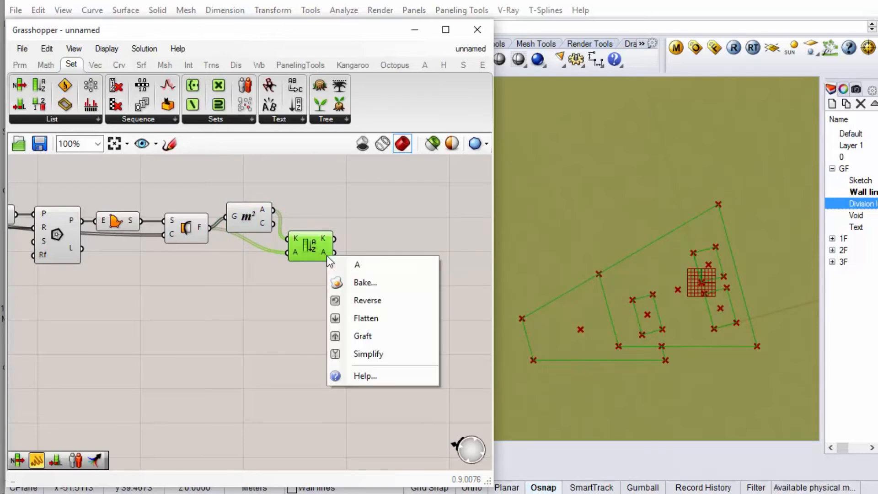
click(374, 303)
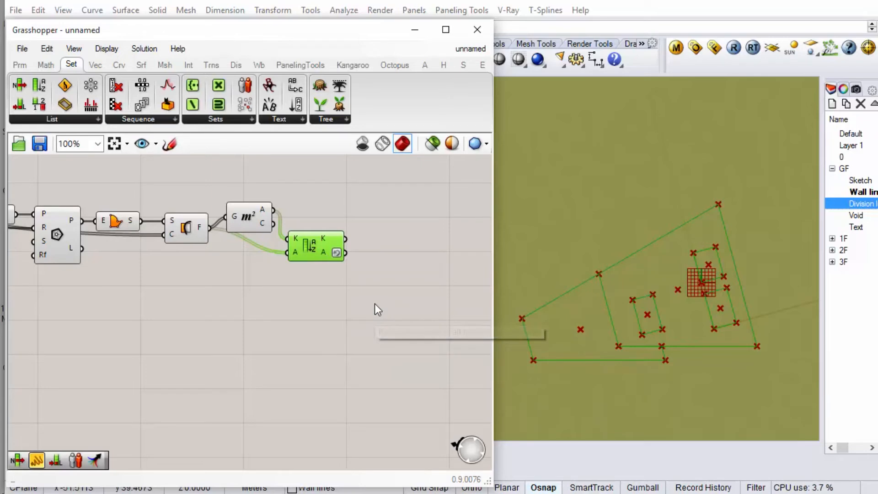
Add a Cull Index component fed by the reversed sorted surfaces, and connect a compact panel containing 0 to its index input.
drag(117, 91, 392, 265)
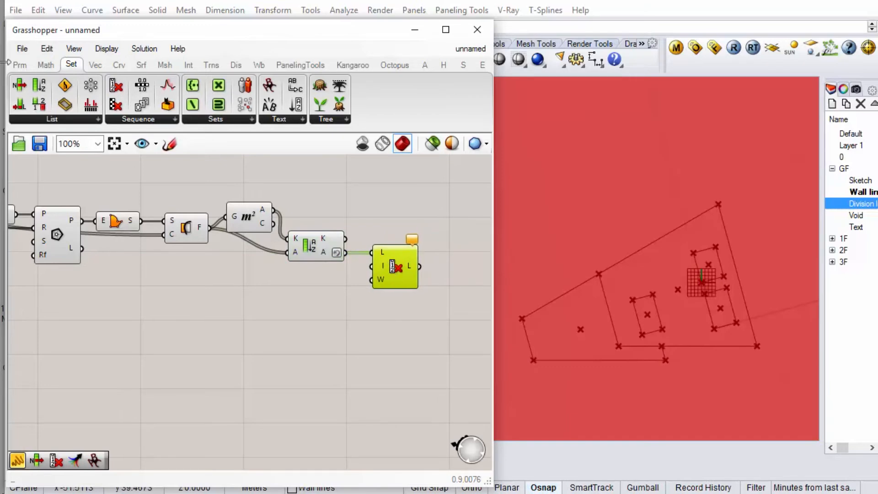
click(20, 64)
drag(202, 106, 265, 302)
double_click(271, 302)
text(0)
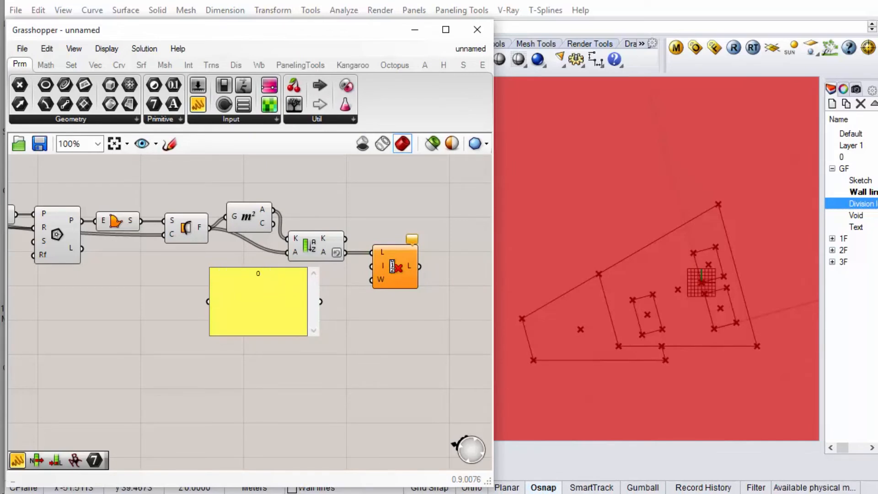
click(325, 344)
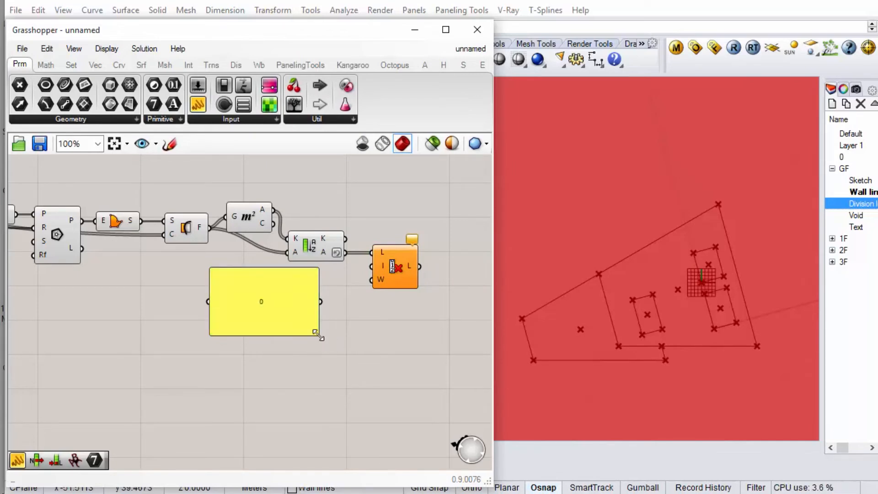
drag(317, 331, 372, 267)
click(401, 268)
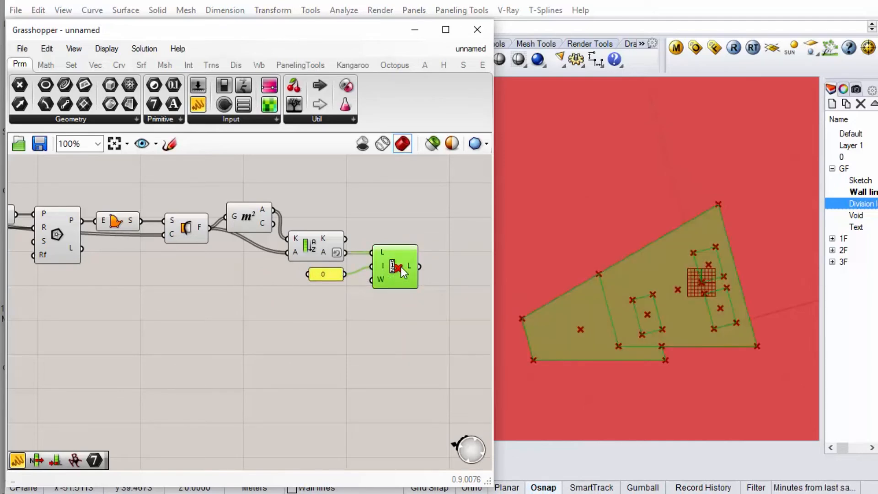
Turn off the preview of all components from Explode through Sort List, keeping only the Cull Index preview.
scroll(432, 241, down, 5)
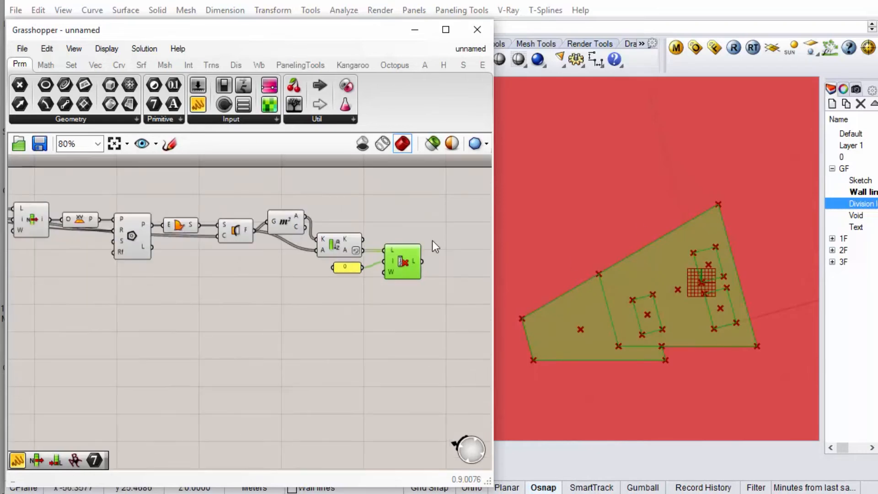
drag(386, 190, 179, 302)
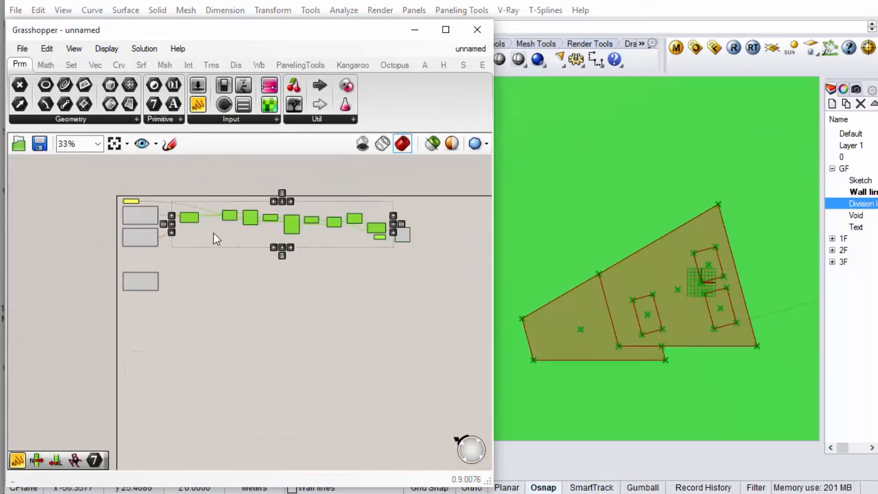
right_click(235, 180)
click(270, 207)
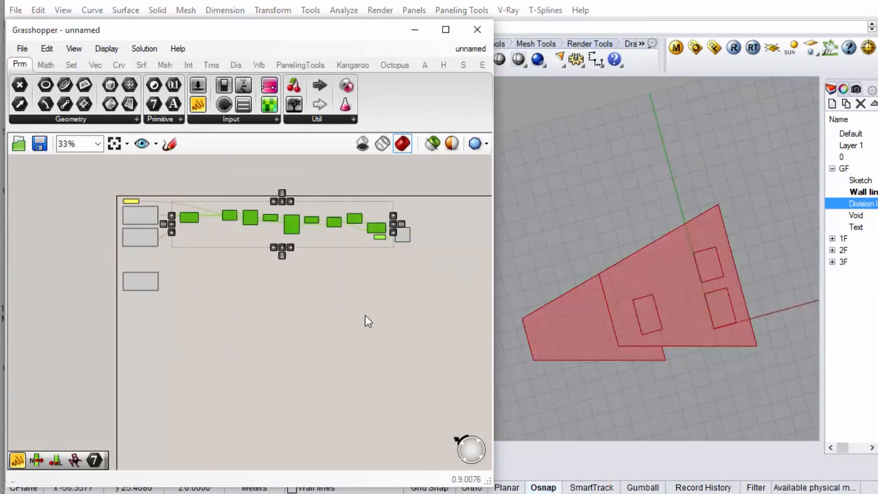
click(366, 316)
scroll(410, 240, up, 4)
click(405, 234)
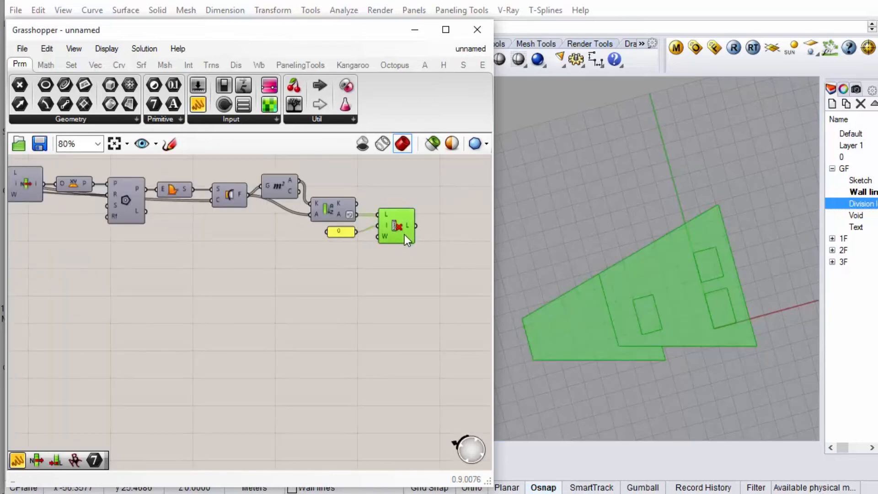
Group the components from End Points through Cull Index and shift the group slightly away from the Explode component.
scroll(421, 215, down, 3)
drag(430, 191, 155, 304)
right_click(241, 311)
click(316, 454)
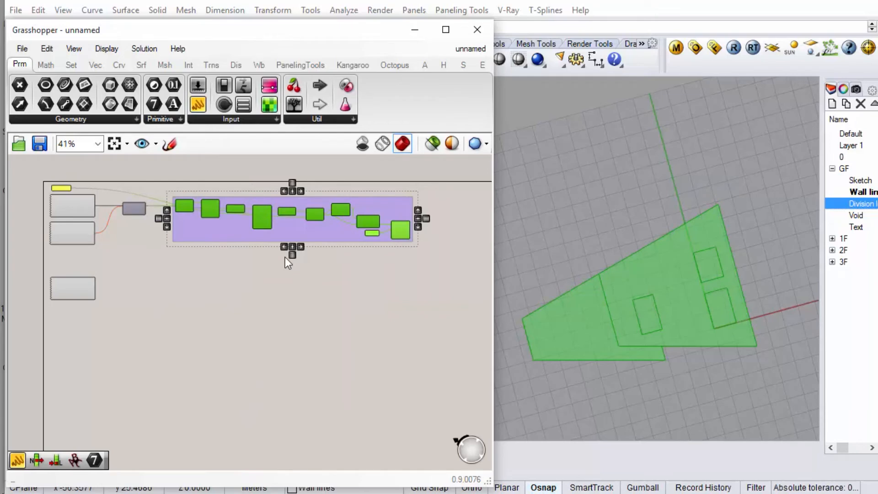
drag(232, 231, 257, 237)
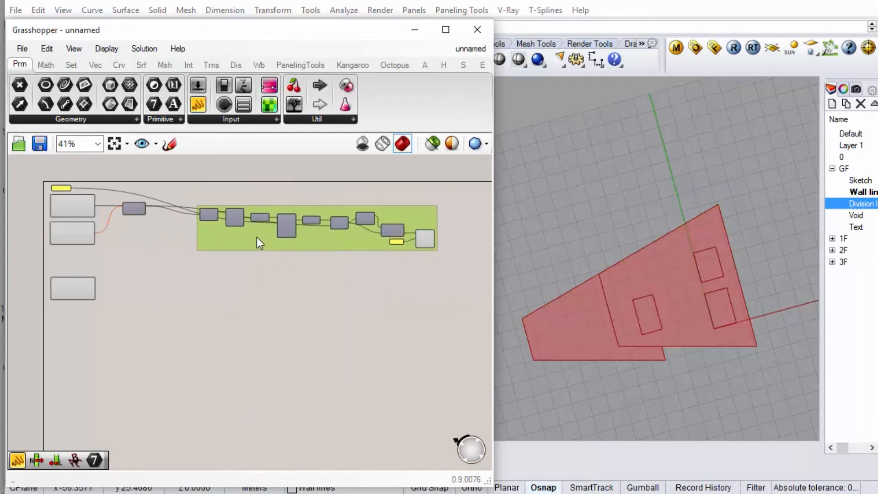
Add a scribble reading Split Surfaces above the grouped components as the group's title.
click(352, 120)
click(323, 180)
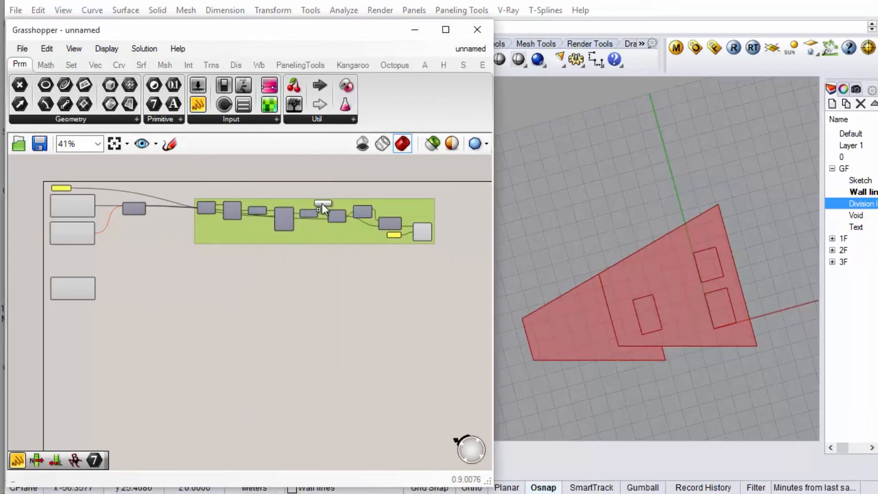
scroll(224, 186, up, 3)
click(210, 194)
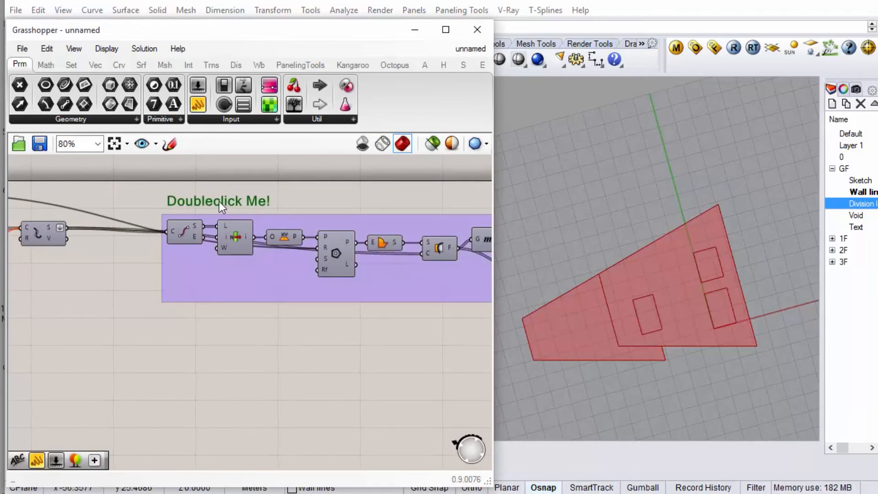
double_click(219, 201)
drag(241, 157, 108, 144)
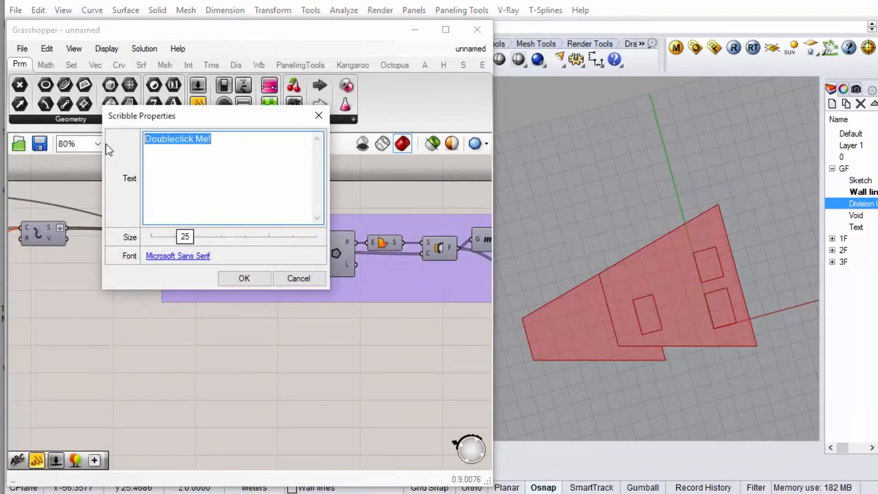
text(Split S)
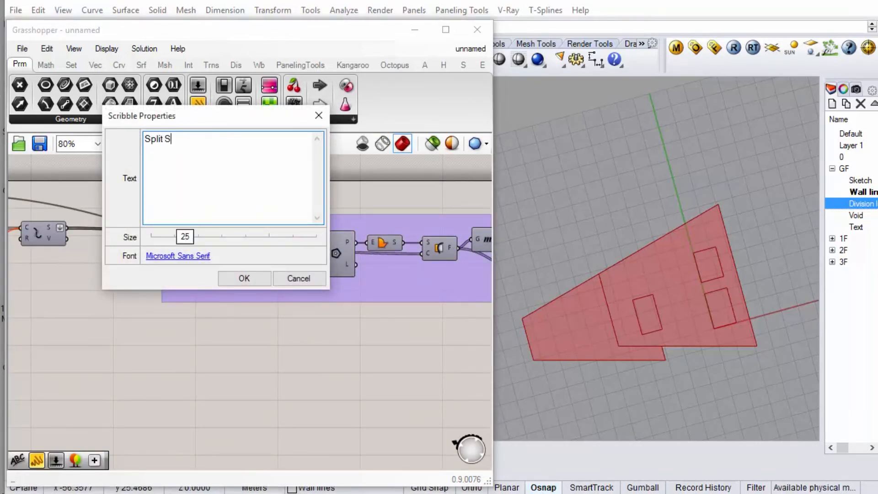
text(urfaces)
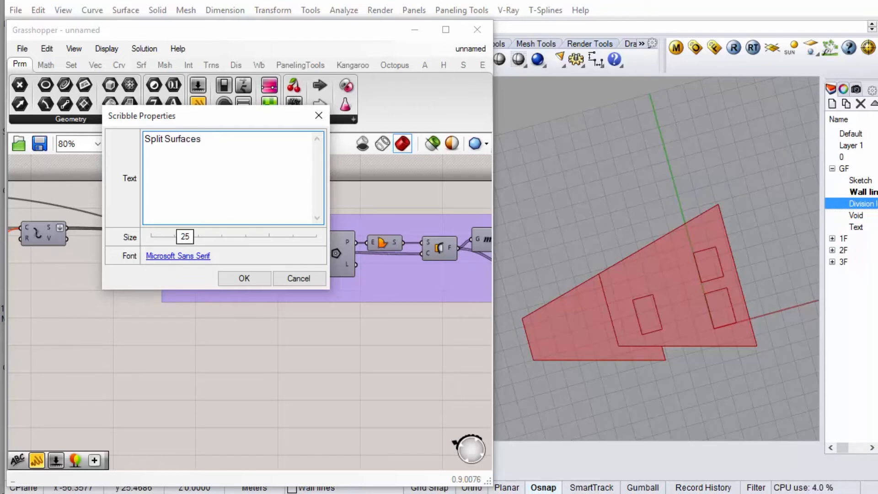
click(243, 278)
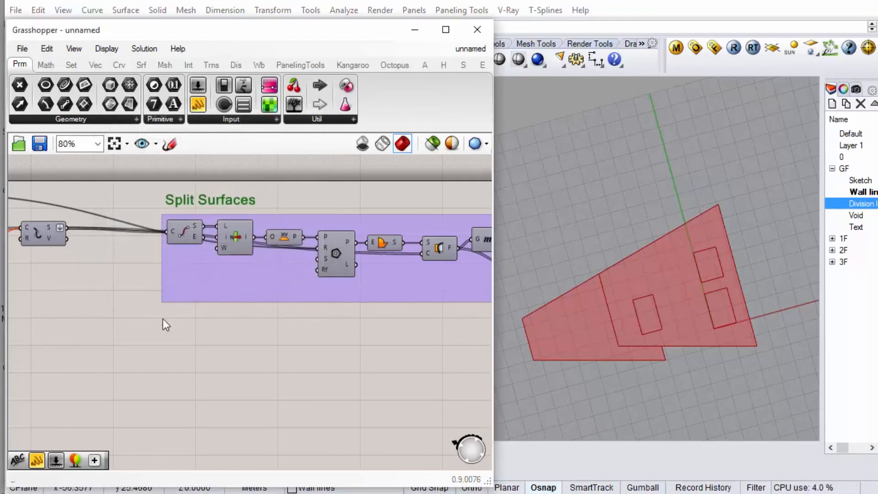
scroll(146, 312, down, 4)
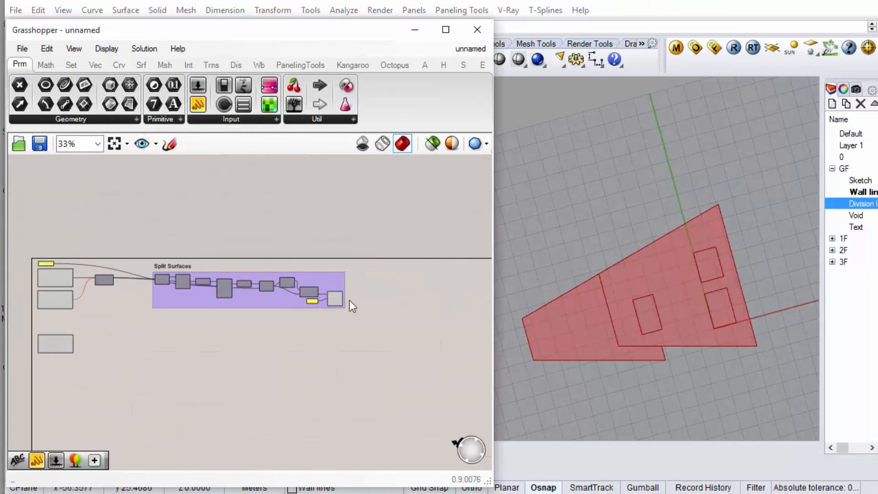
Select the Cull Index component and examine its split surfaces in the Rhino viewport.
scroll(385, 298, up, 4)
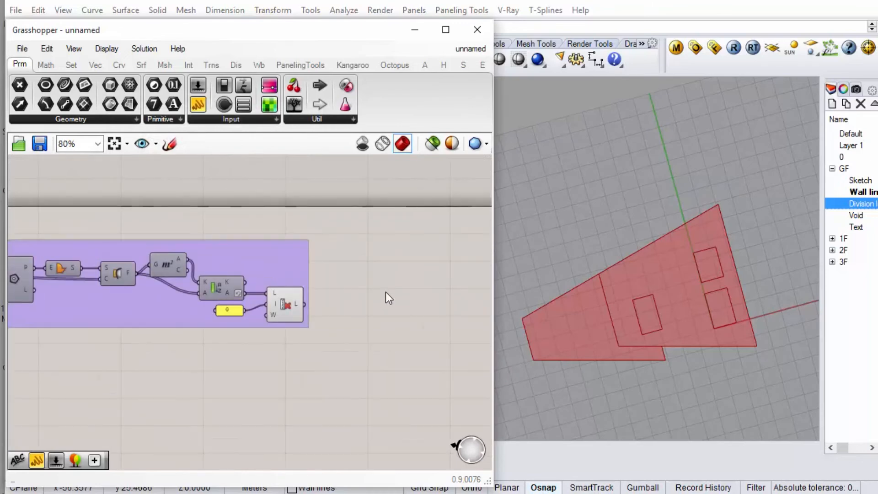
click(290, 303)
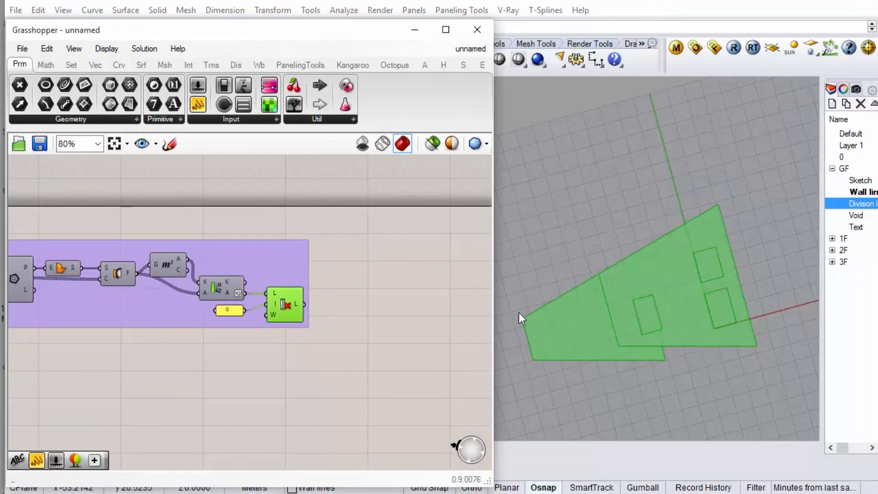
click(738, 357)
shift+right_drag(717, 361, 726, 307)
scroll(672, 242, up, 3)
scroll(660, 257, down, 3)
Try moving the room rectangle in the middle of the plan to test the surface split, and undo the move.
click(657, 267)
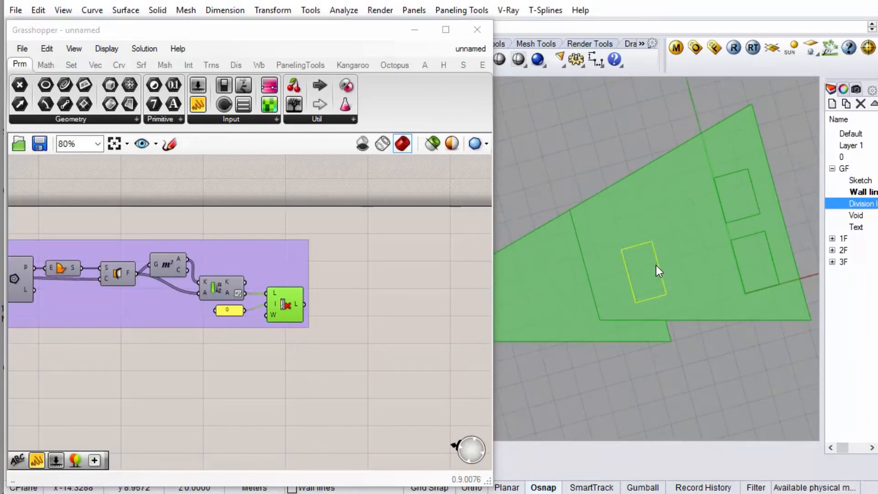
drag(661, 263, 686, 221)
key(Escape)
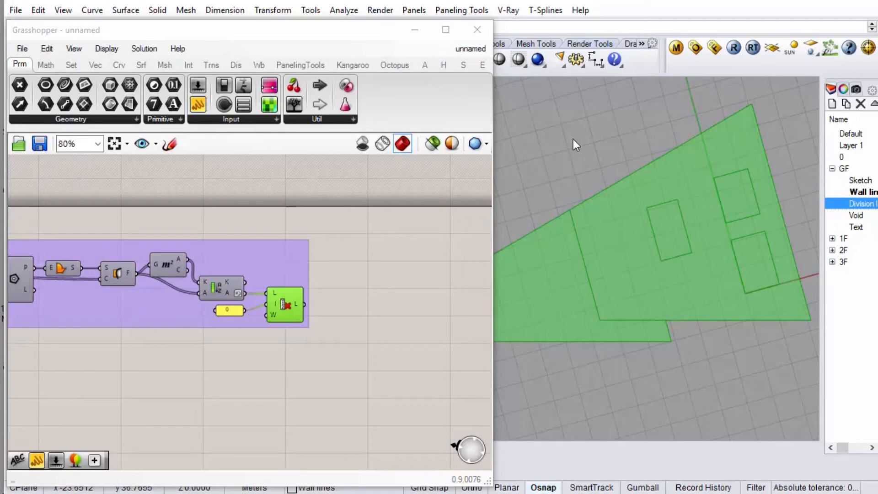
key(ctrl+z)
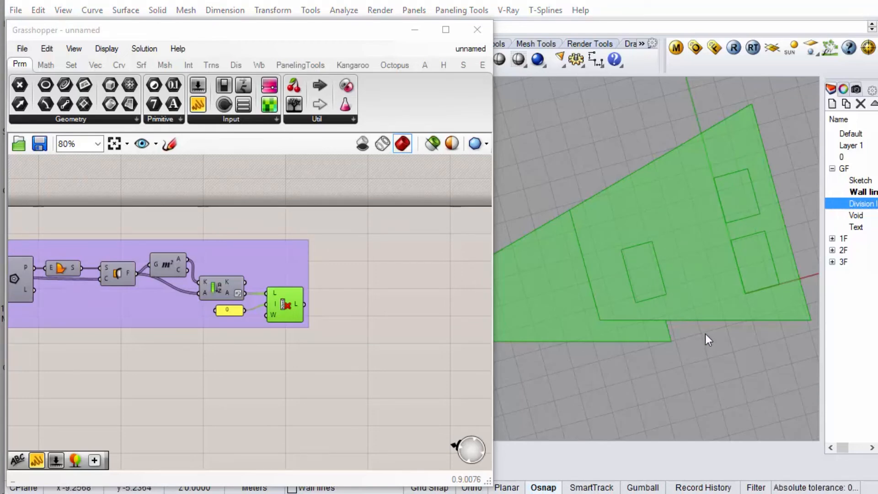
Make Void the current layer and place a point inside the upper small room rectangle near the plan's slanted outer wall.
double_click(862, 218)
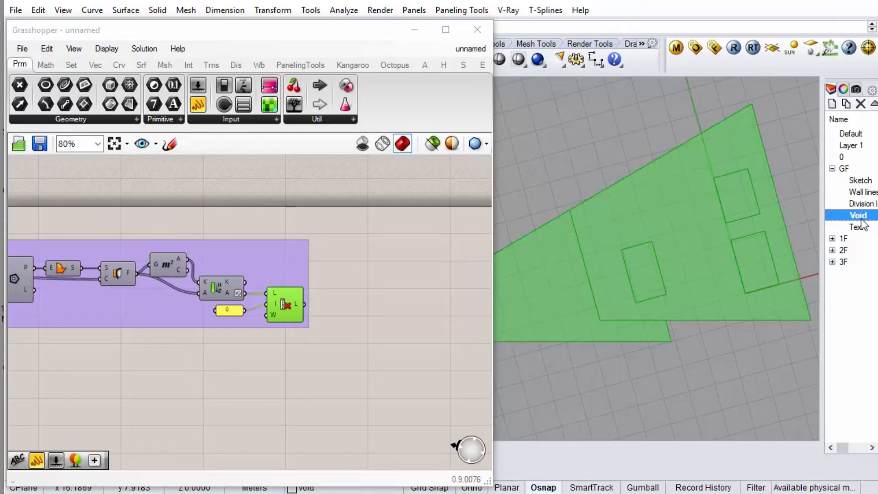
mouse_move(822, 236)
mouse_down()
mouse_move(765, 235)
mouse_move(764, 222)
mouse_move(808, 224)
mouse_up()
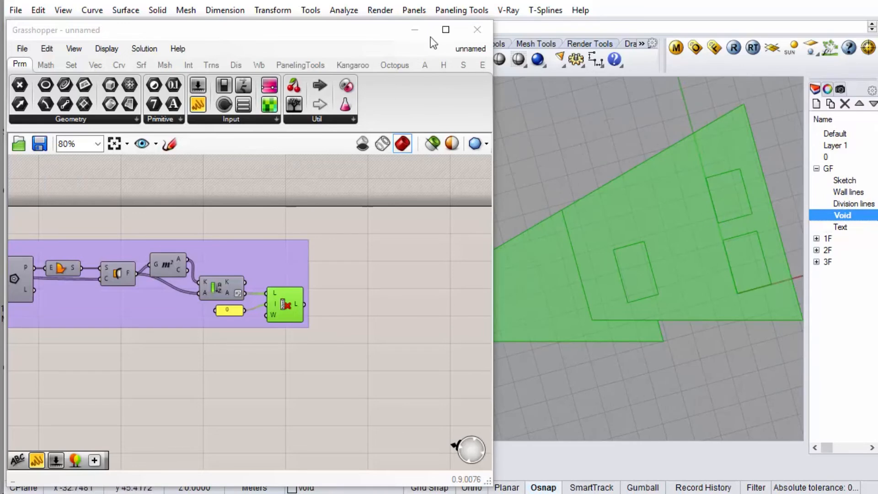
drag(375, 28, 479, 268)
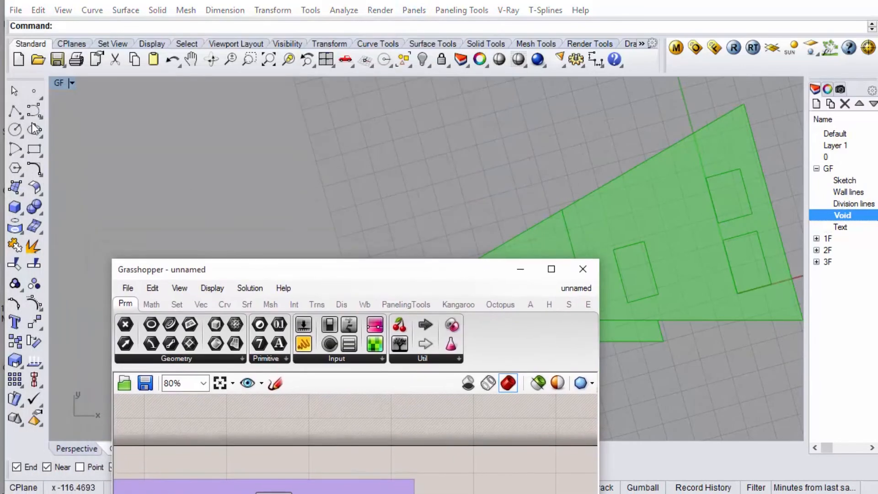
click(33, 90)
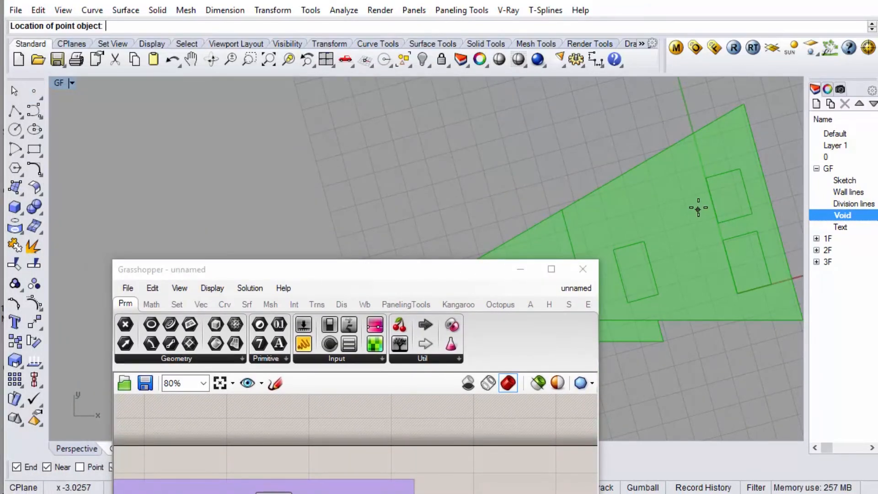
click(732, 194)
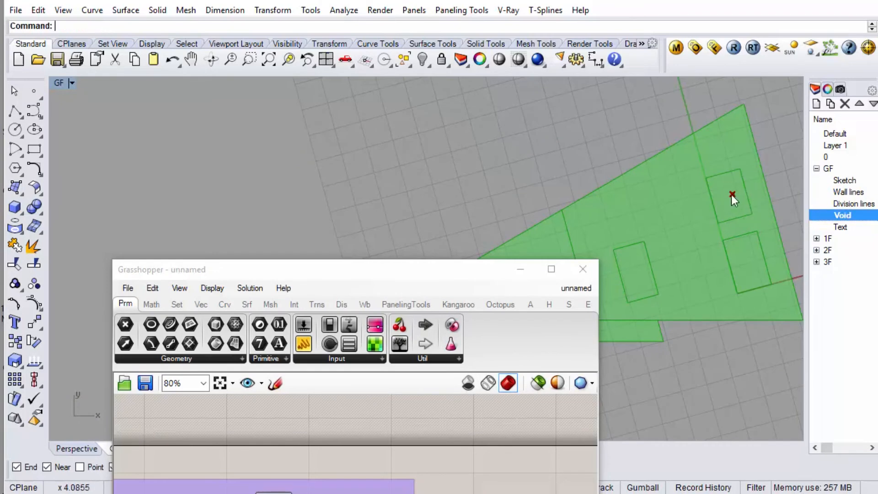
drag(471, 274, 383, 24)
Examine the Void pipeline in the definition and the void point in the floor plan.
click(424, 355)
scroll(422, 267, down, 4)
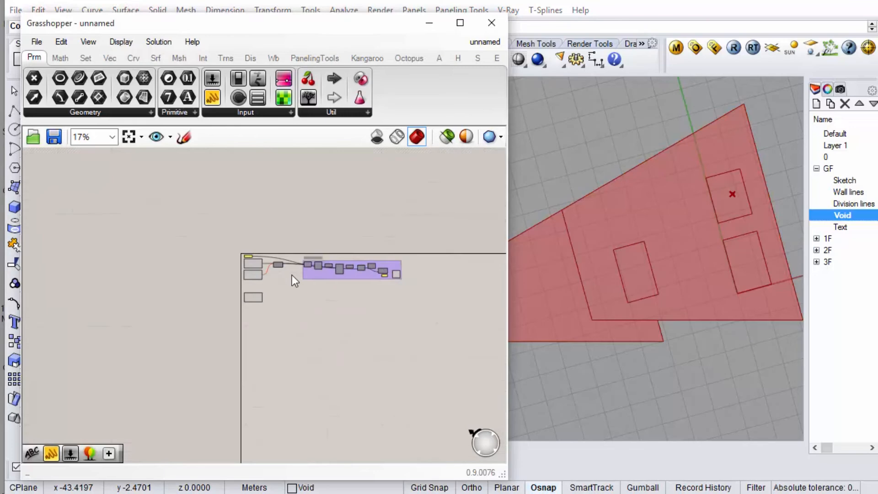
scroll(255, 279, up, 3)
scroll(255, 279, up, 1)
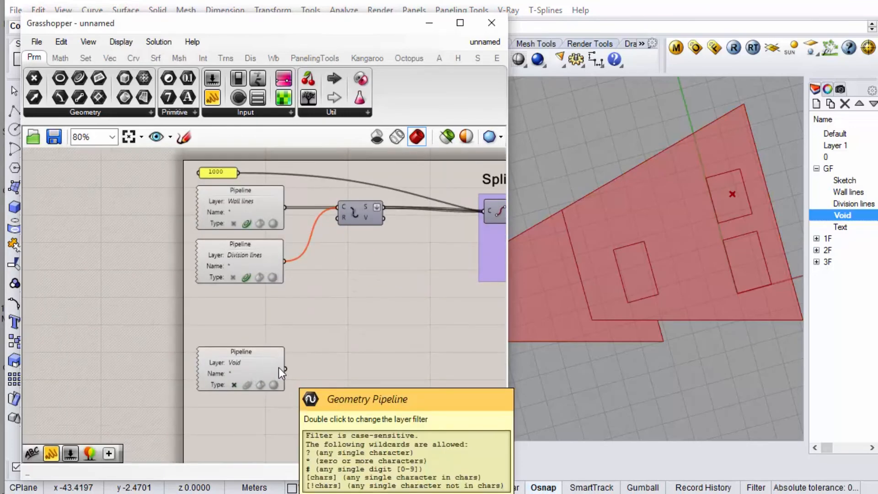
scroll(203, 351, down, 2)
scroll(350, 360, up, 1)
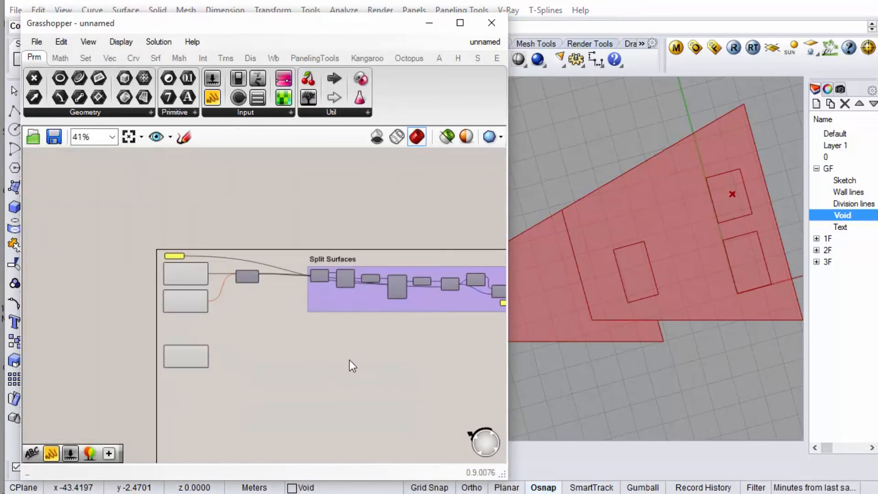
click(736, 198)
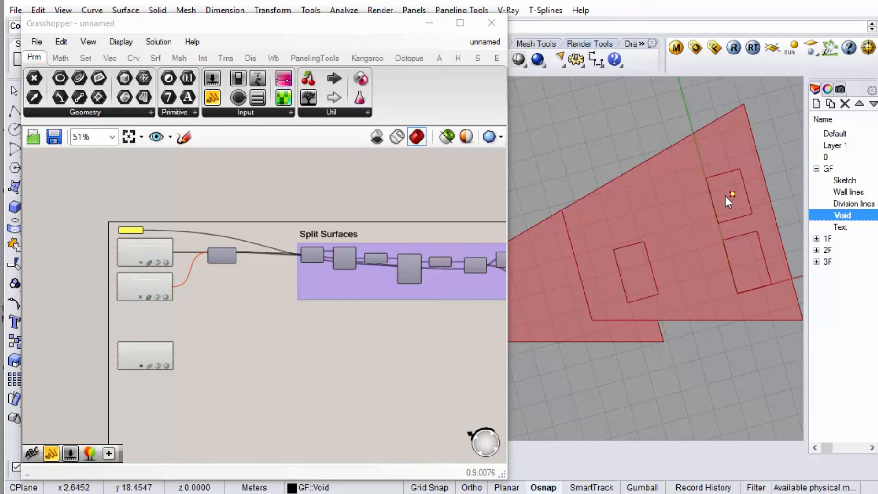
scroll(711, 224, down, 5)
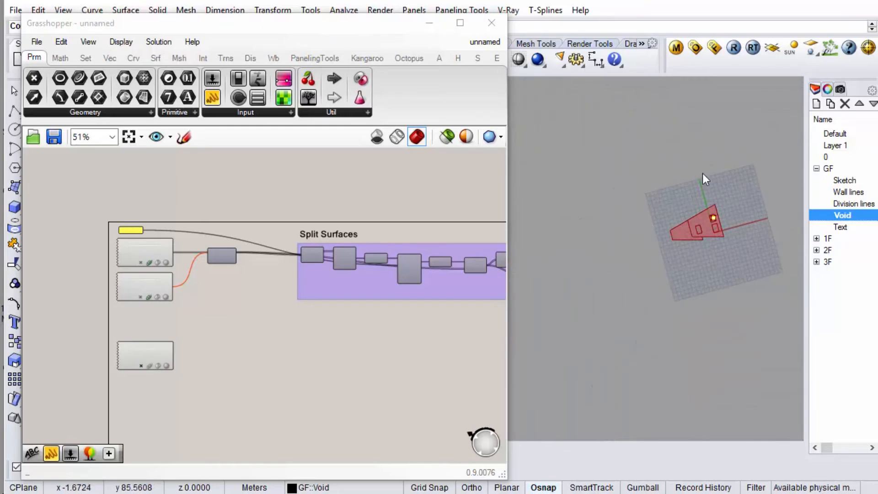
scroll(721, 221, up, 1)
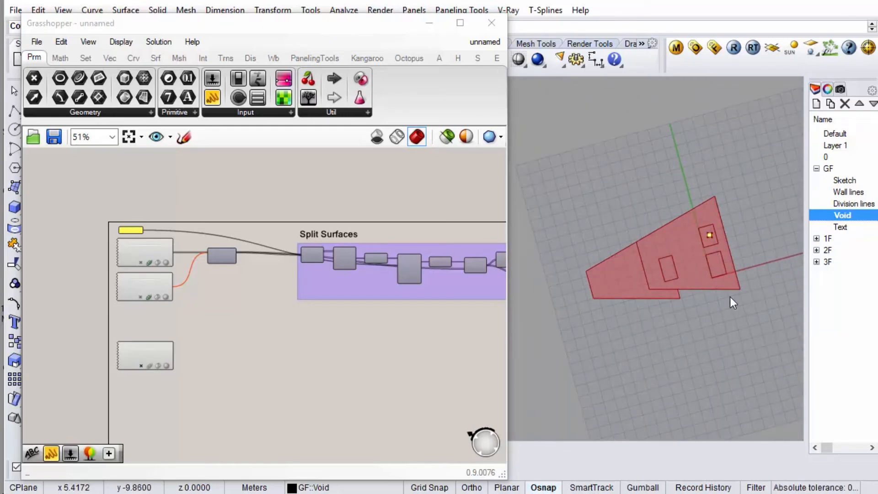
Add an End Points component fed by the Polygon component's output, and place it just above the Void pipeline.
click(417, 340)
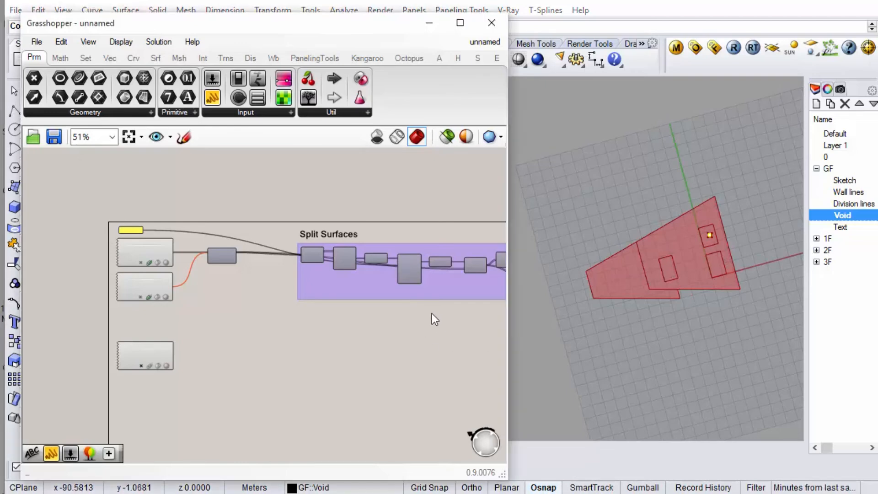
scroll(436, 310, up, 4)
scroll(399, 312, down, 2)
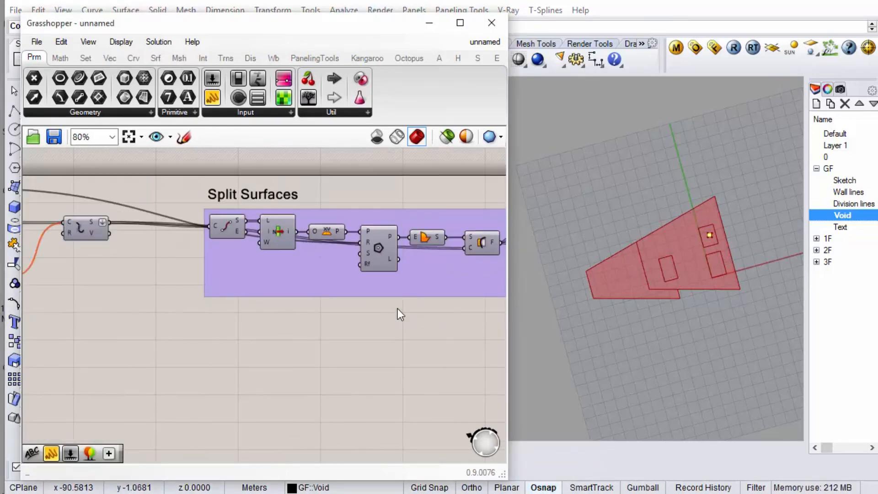
click(390, 242)
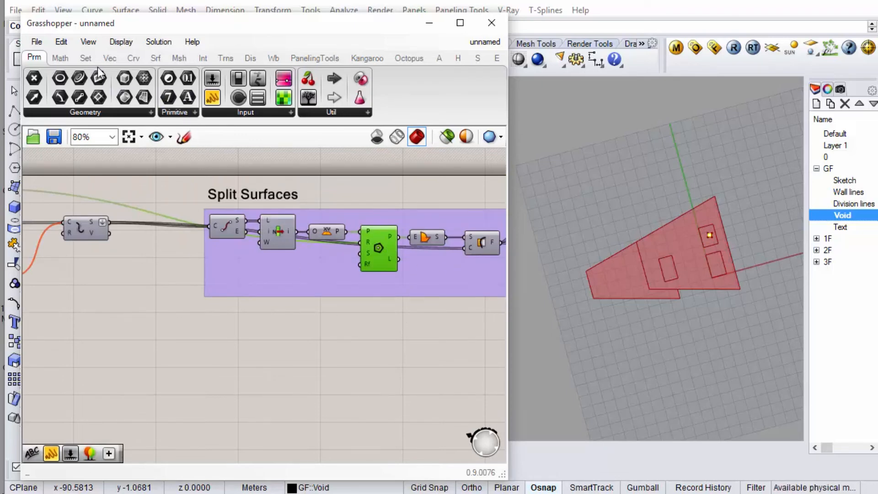
click(66, 57)
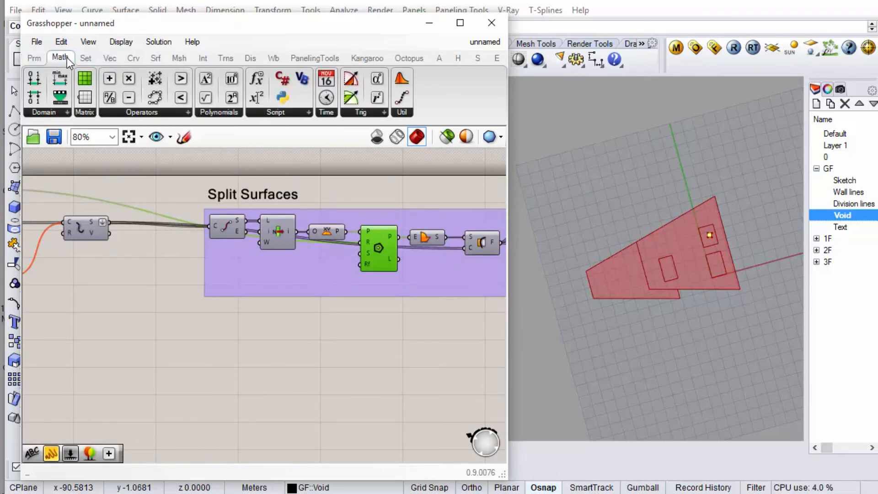
click(133, 58)
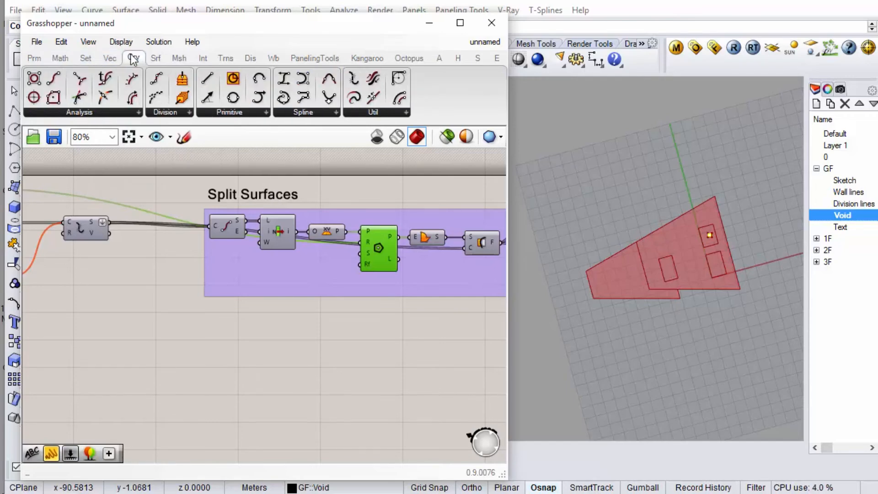
click(57, 78)
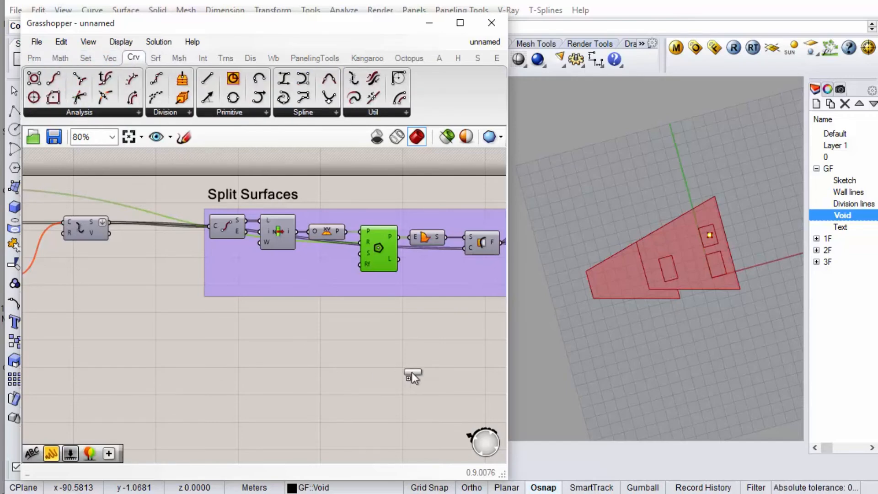
click(396, 322)
drag(399, 259, 202, 335)
scroll(418, 323, down, 2)
scroll(419, 322, down, 2)
scroll(201, 328, up, 4)
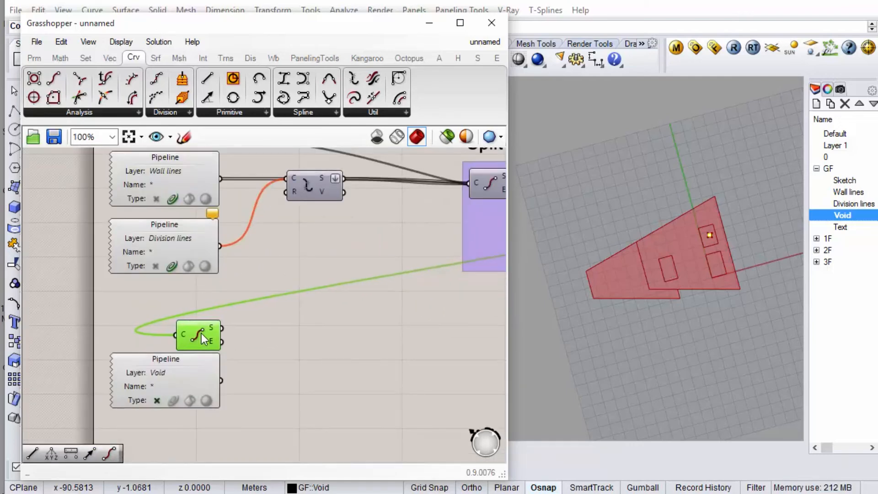
Add a Merge component beside the End Points component and the Void pipeline.
click(147, 61)
click(88, 59)
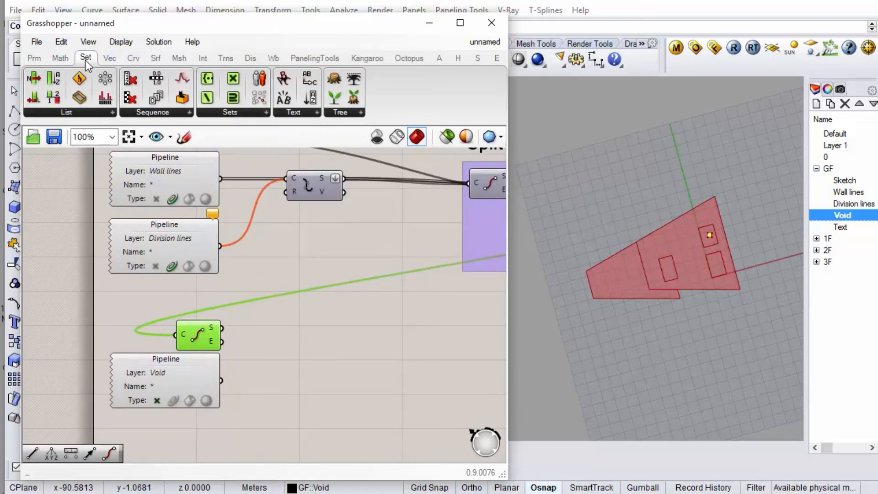
click(353, 110)
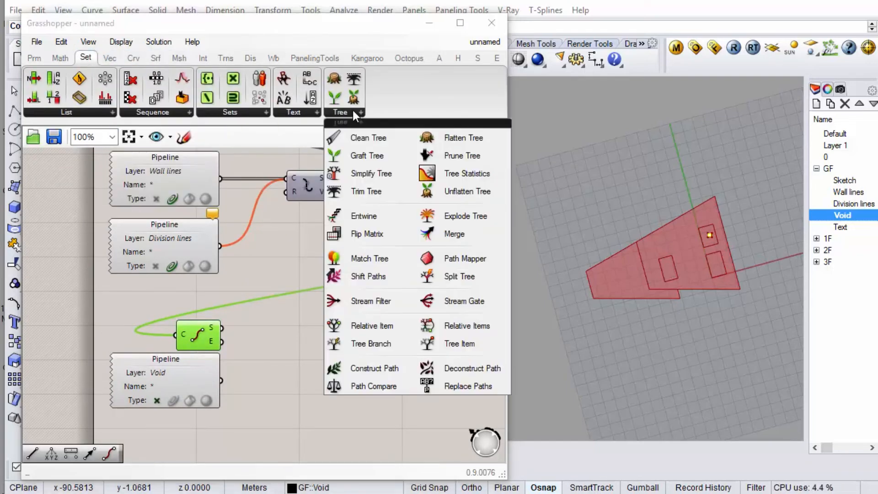
click(425, 237)
click(297, 345)
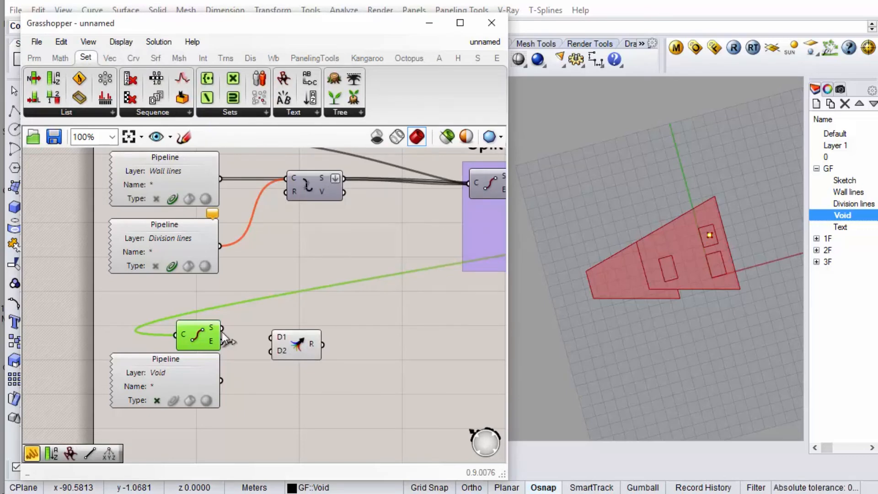
Merge the End Points' start output with the Void pipeline as D1 and D2, and flatten the merged result.
drag(222, 328, 222, 380)
click(296, 350)
right_click(312, 339)
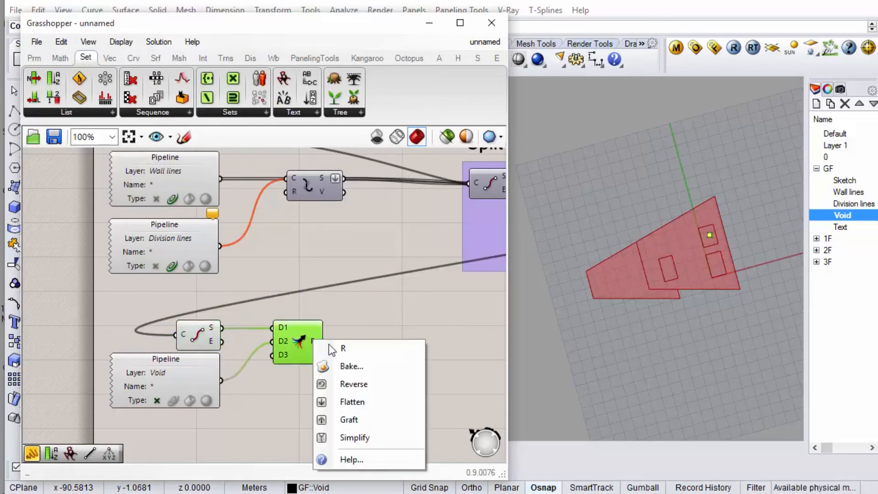
click(357, 403)
drag(317, 347, 286, 345)
scroll(211, 334, down, 5)
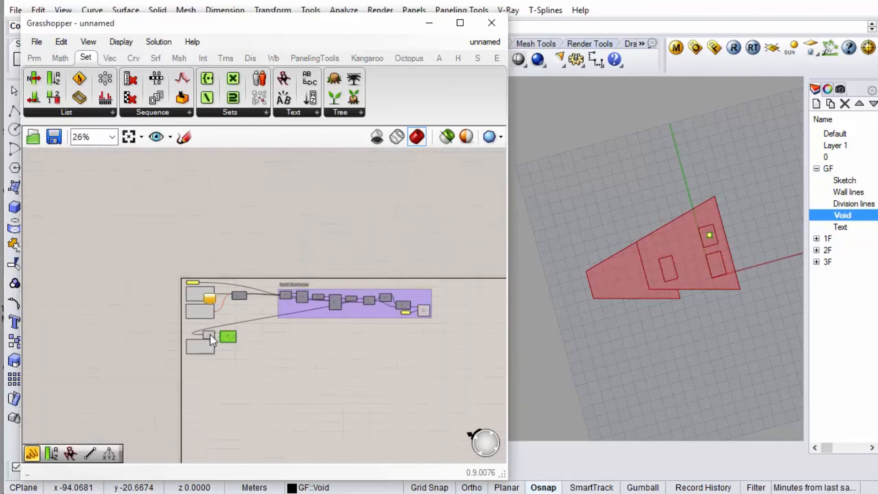
Deselect the void point in the floor plan and graft the output of the Cull Index component ending the Split Surfaces group.
scroll(718, 240, up, 2)
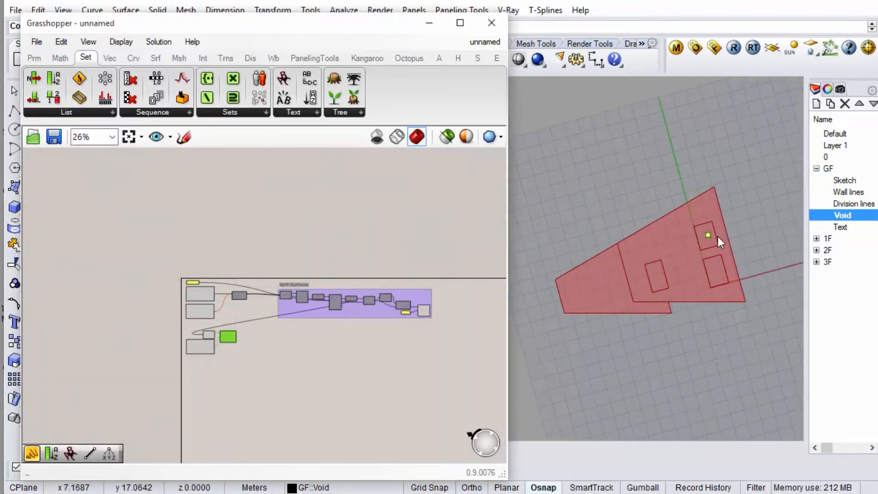
scroll(716, 238, up, 2)
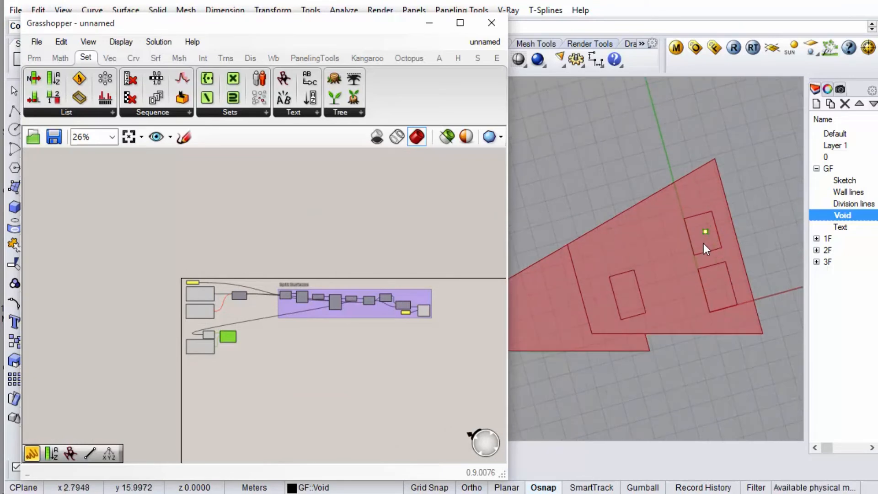
key(Escape)
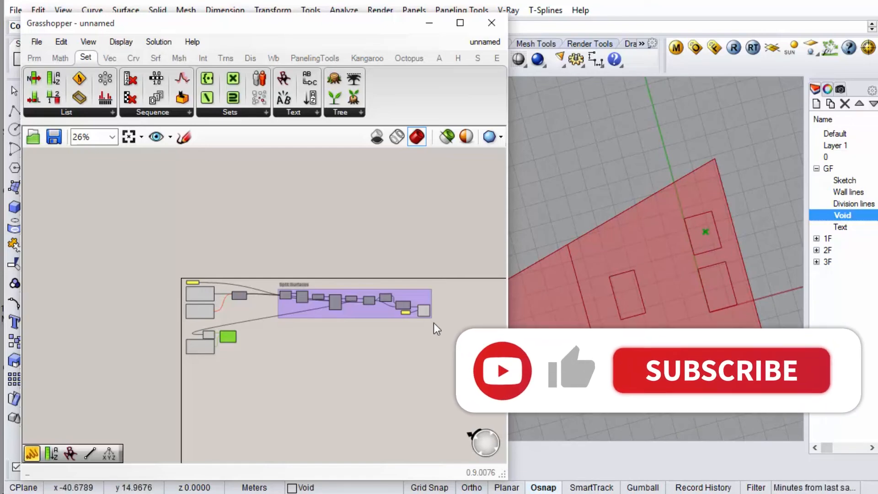
scroll(439, 329, up, 4)
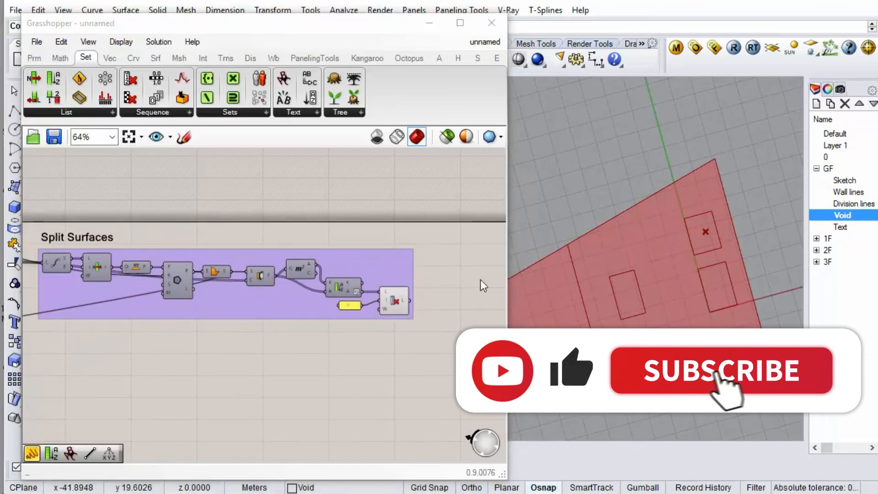
right_drag(416, 300, 369, 304)
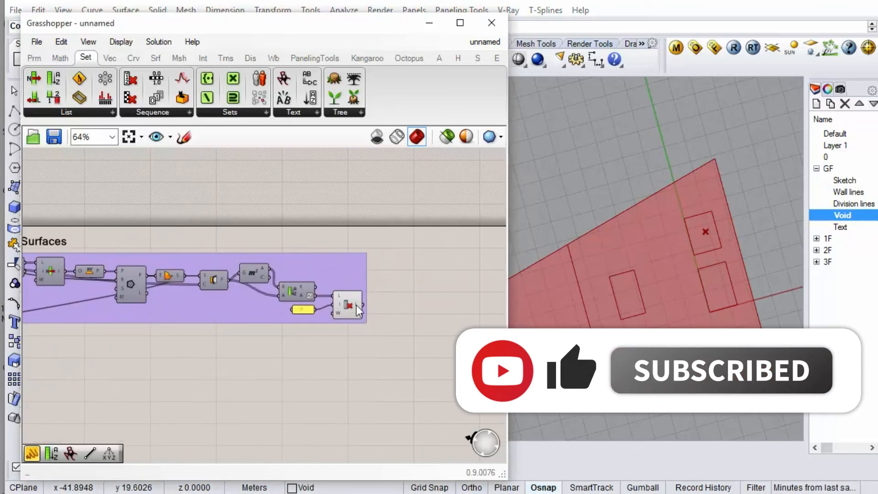
scroll(339, 300, up, 3)
right_click(356, 307)
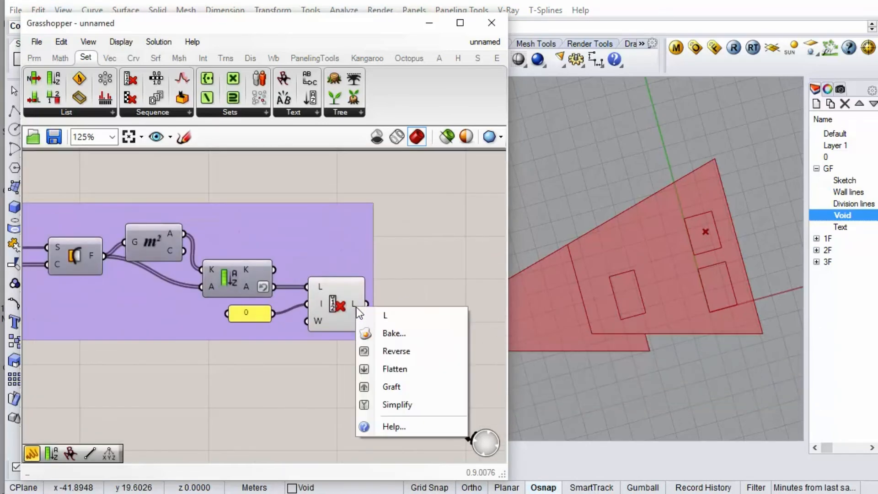
click(419, 388)
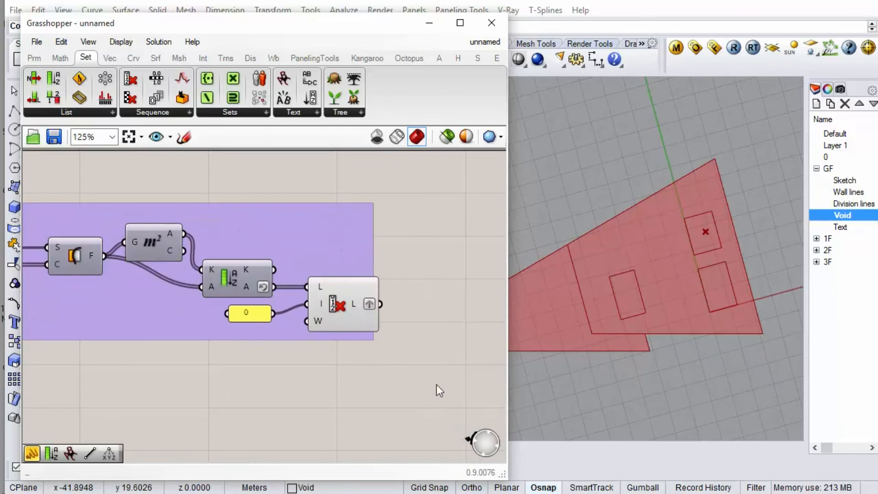
Add a Brep Closest Point component beside the Split Surfaces group and feed the grafted Cull Index output into its B input.
click(151, 58)
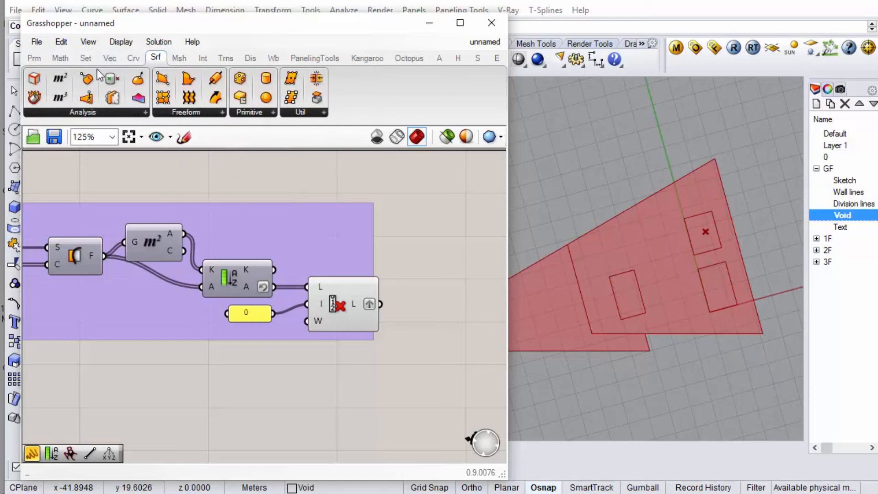
drag(87, 81, 169, 182)
scroll(129, 161, down, 2)
drag(355, 235, 368, 248)
scroll(358, 235, up, 2)
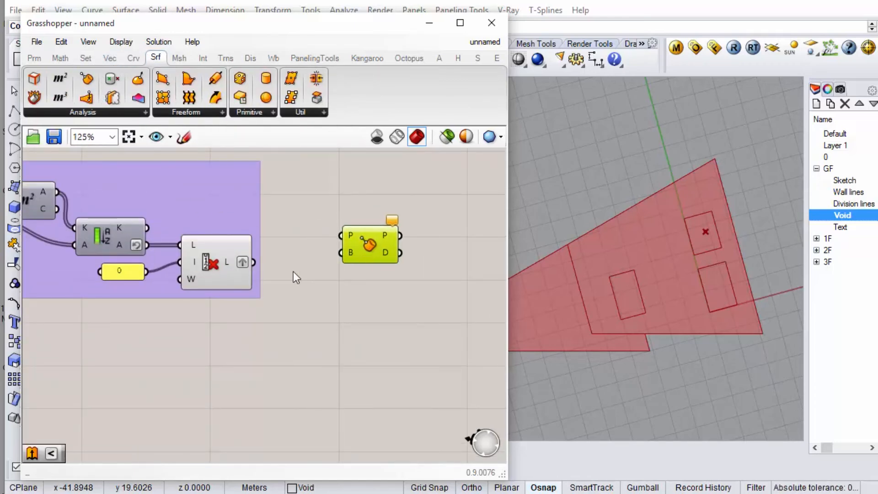
drag(253, 264, 339, 265)
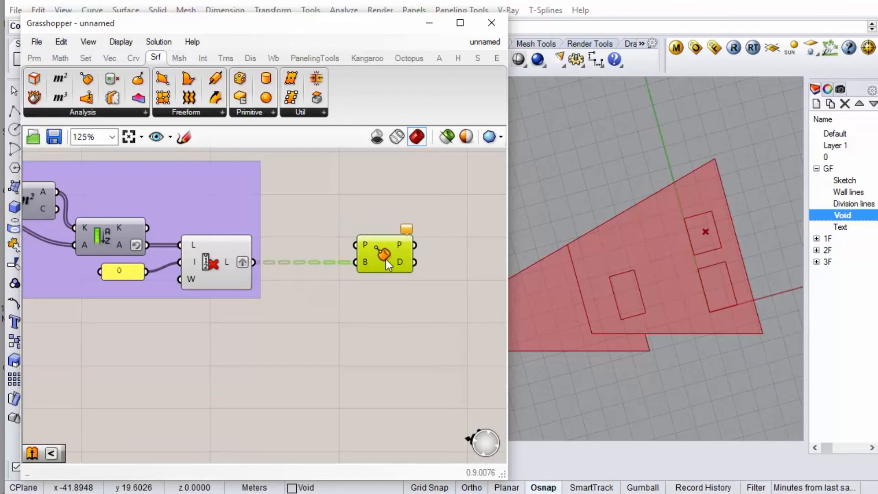
Connect the flattened Merge result to the Brep Closest Point's P input and place the component just after the Split Surfaces group.
scroll(389, 257, down, 4)
scroll(391, 257, down, 2)
drag(391, 257, 235, 286)
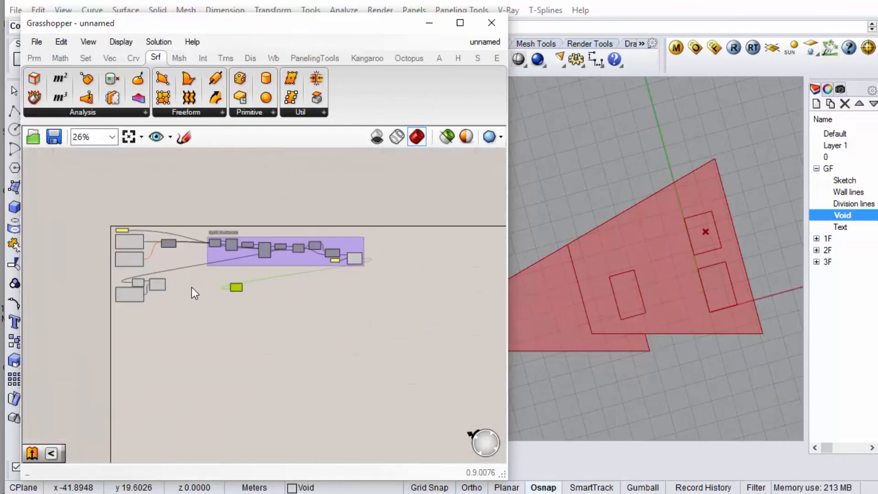
scroll(157, 287, up, 4)
drag(131, 275, 377, 277)
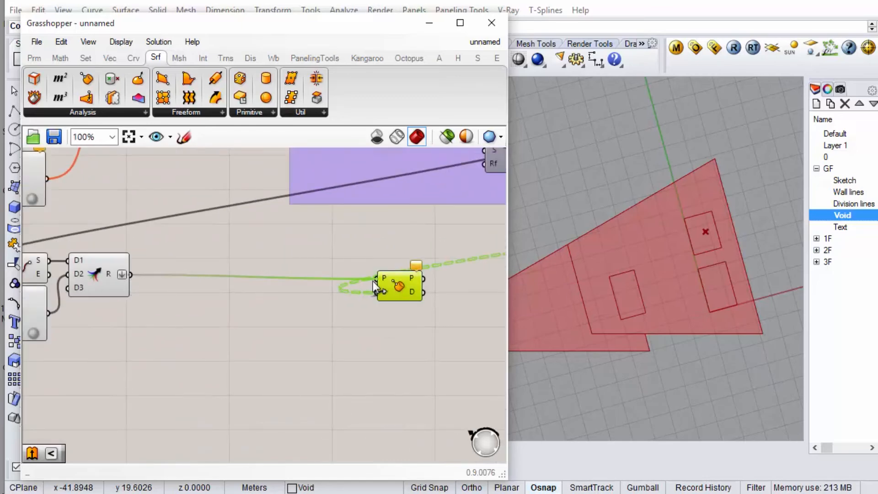
scroll(179, 302, down, 2)
scroll(180, 302, down, 2)
drag(256, 295, 426, 245)
scroll(441, 264, up, 3)
scroll(426, 250, up, 3)
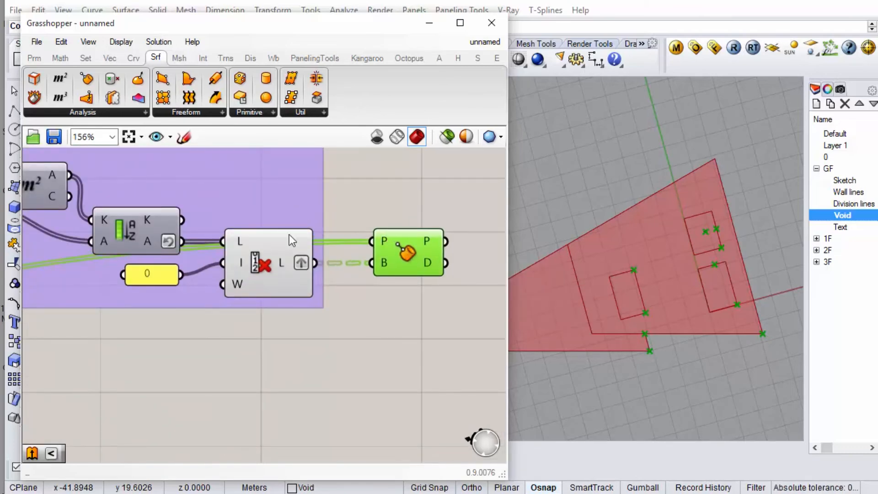
scroll(366, 262, down, 1)
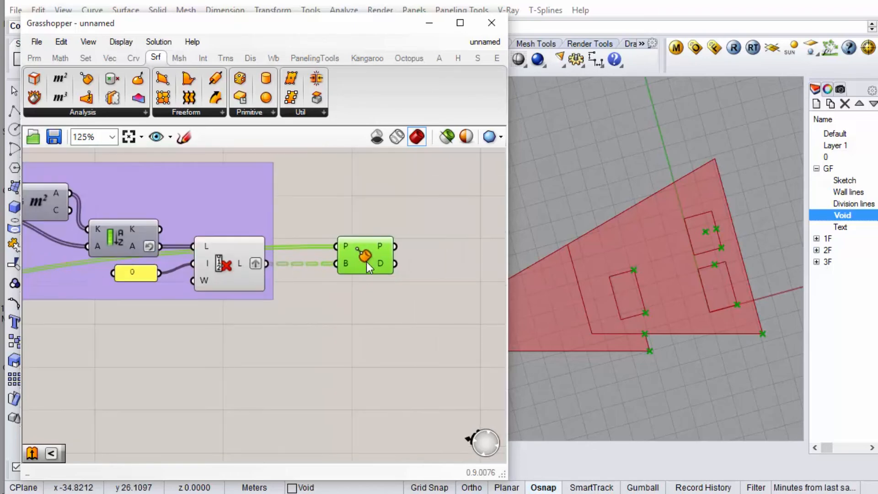
scroll(303, 240, down, 2)
scroll(339, 251, up, 2)
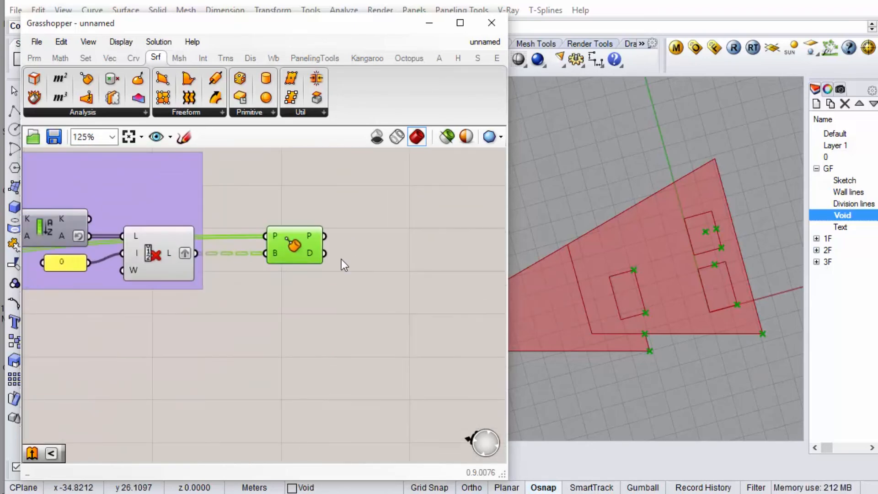
mouse_move(312, 255)
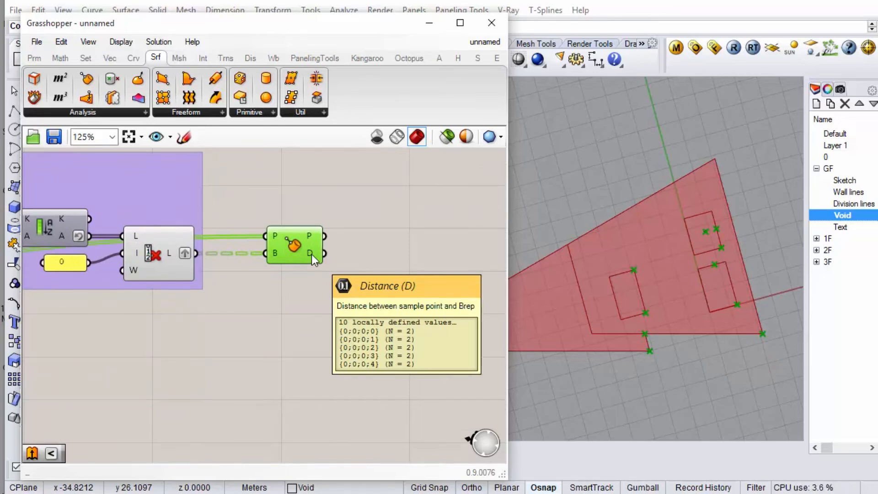
drag(312, 254, 292, 255)
Add a Sort List component after the Brep Closest Point and feed the distance output D into its K input.
mouse_move(81, 51)
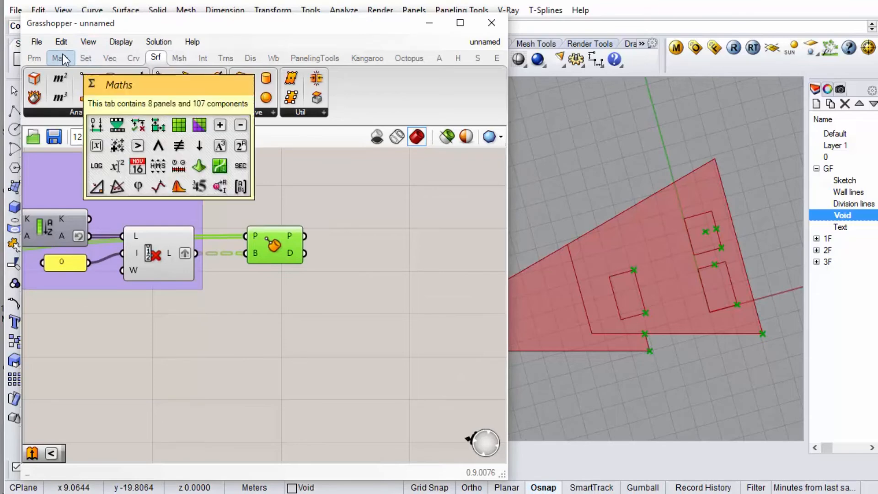
click(62, 58)
mouse_move(95, 64)
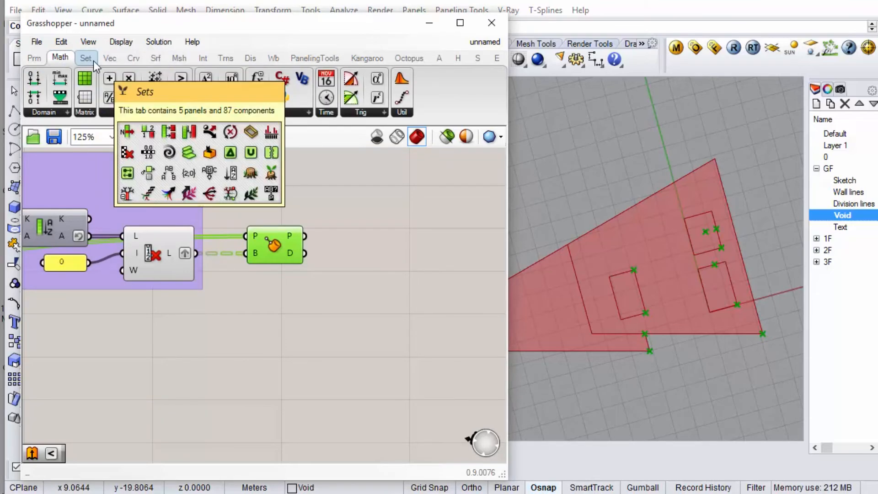
click(89, 61)
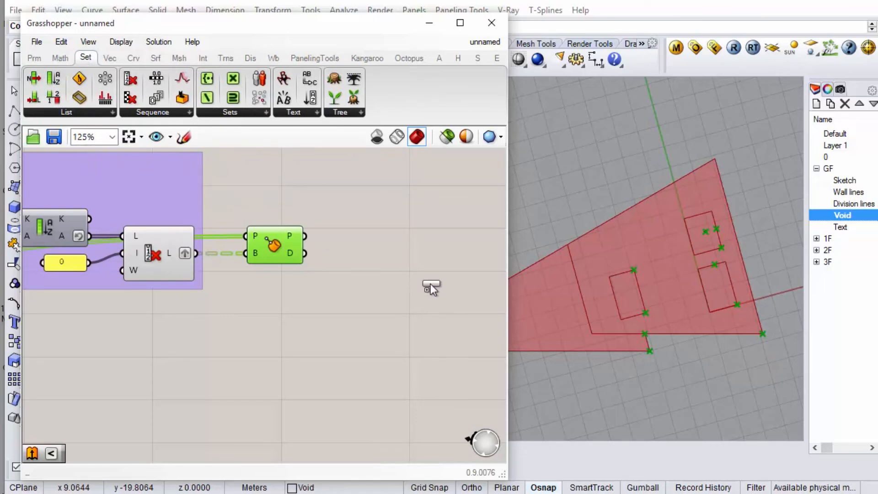
drag(446, 301, 400, 262)
drag(320, 251, 354, 257)
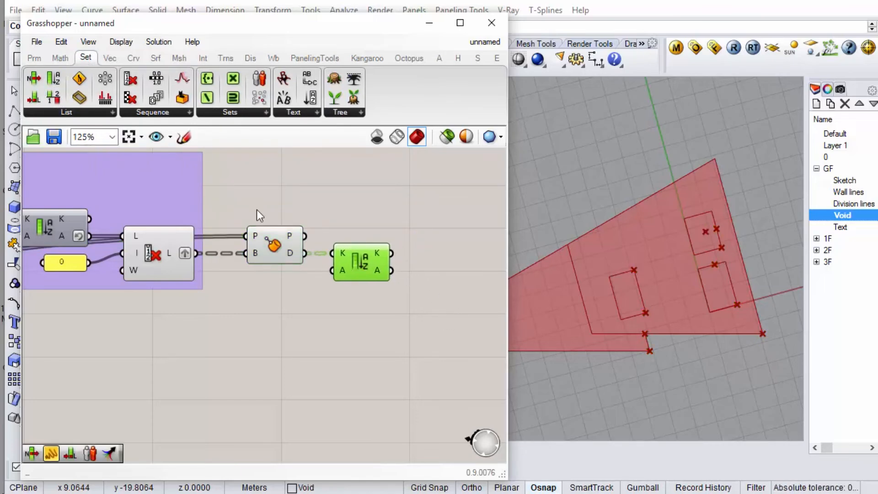
Add a List Item component after the Sort List and feed the sorted keys into its L input.
scroll(70, 199, down, 2)
scroll(299, 266, up, 3)
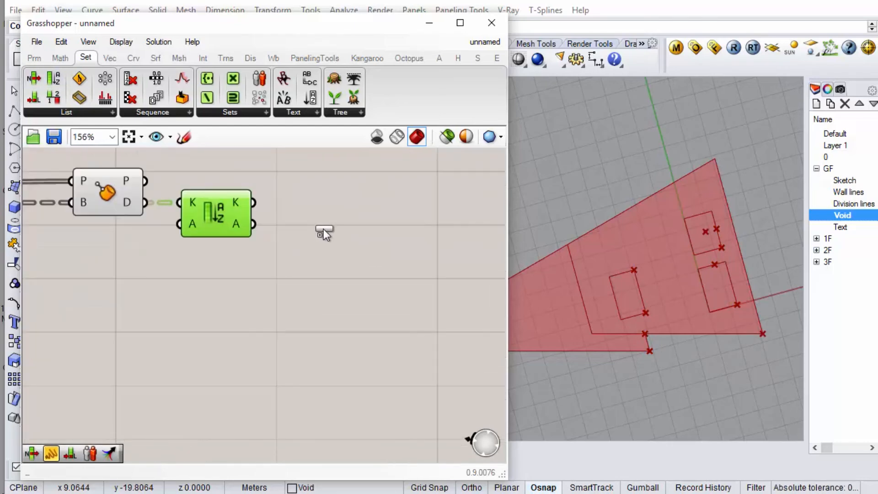
click(324, 226)
drag(280, 200, 324, 210)
mouse_move(309, 221)
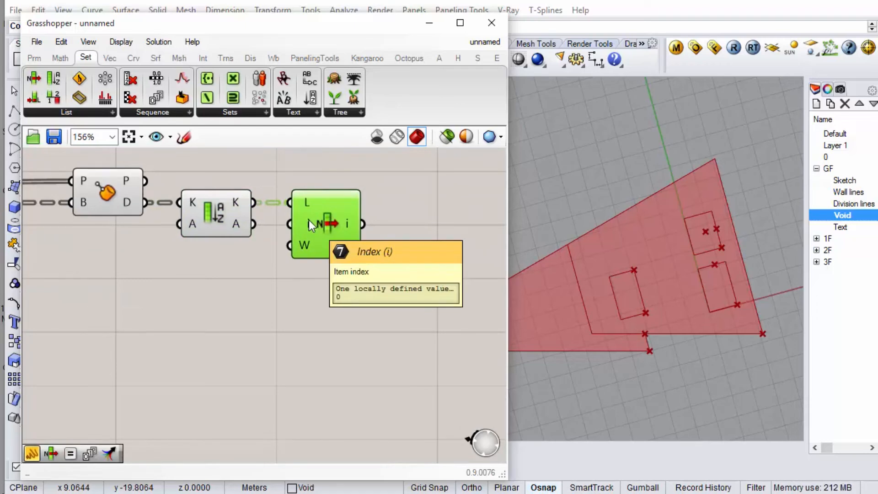
Add a Larger Than component after the List Item and feed the item output into its A input.
click(64, 57)
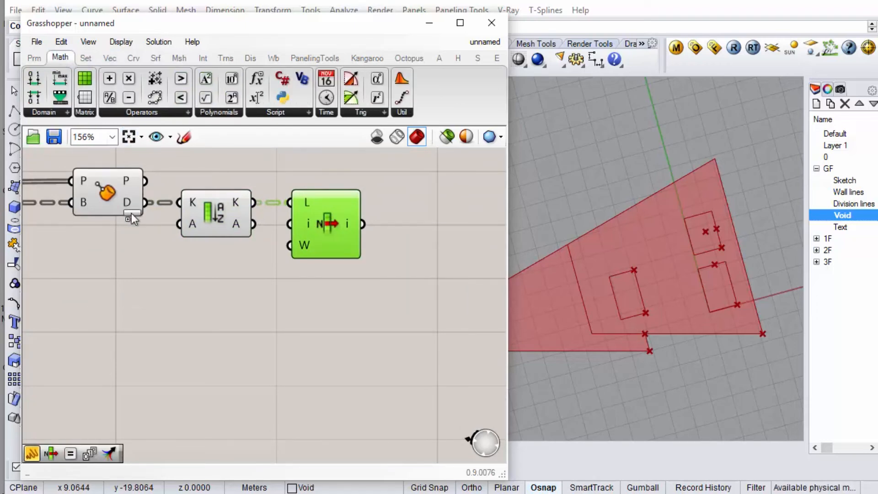
scroll(131, 213, down, 1)
drag(393, 227, 404, 229)
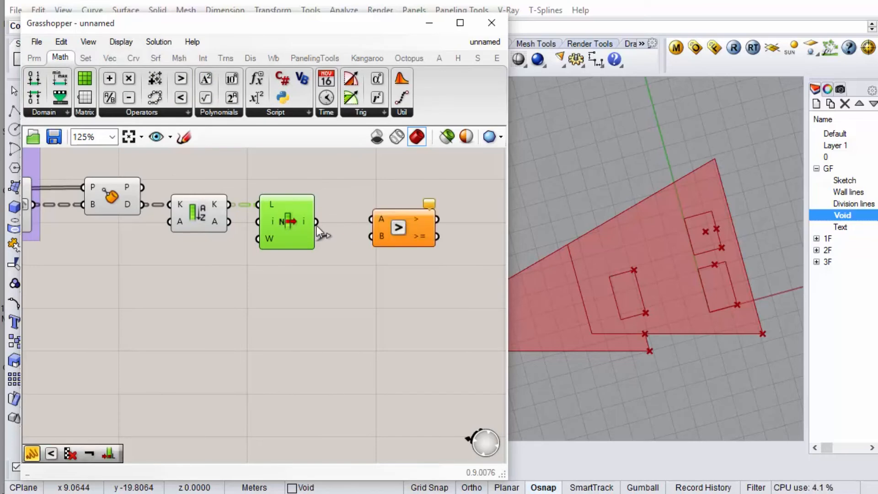
mouse_move(312, 224)
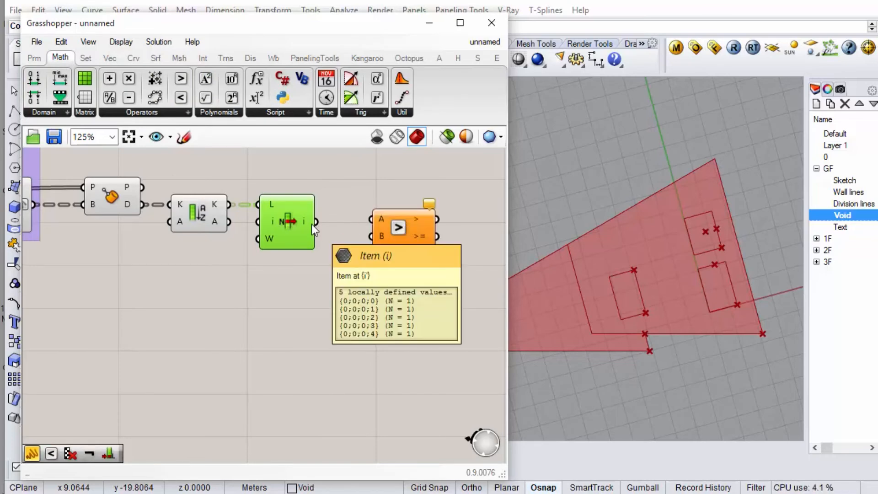
drag(364, 215, 399, 232)
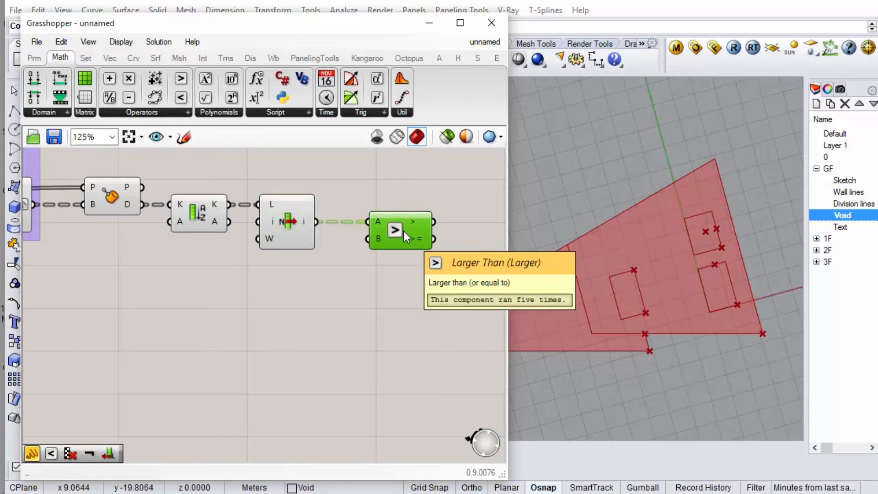
drag(403, 232, 397, 237)
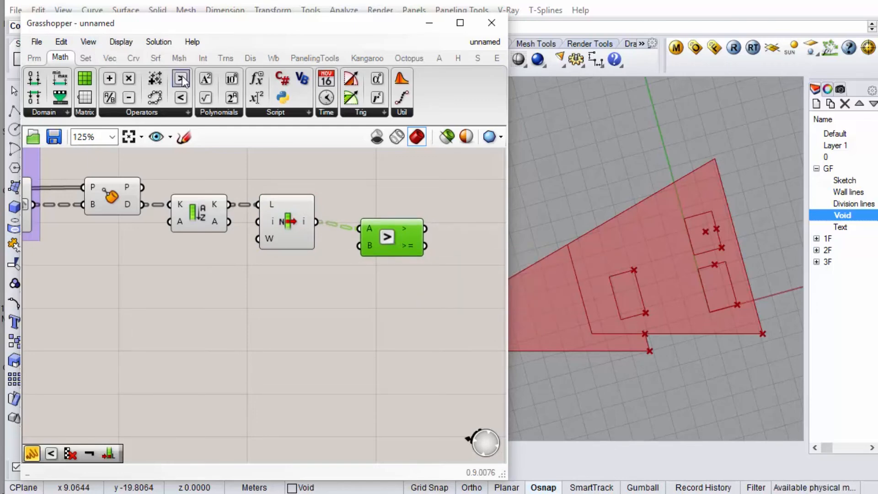
Add a Panel near the List Item component and set its content to .01.
click(40, 56)
drag(238, 98, 282, 287)
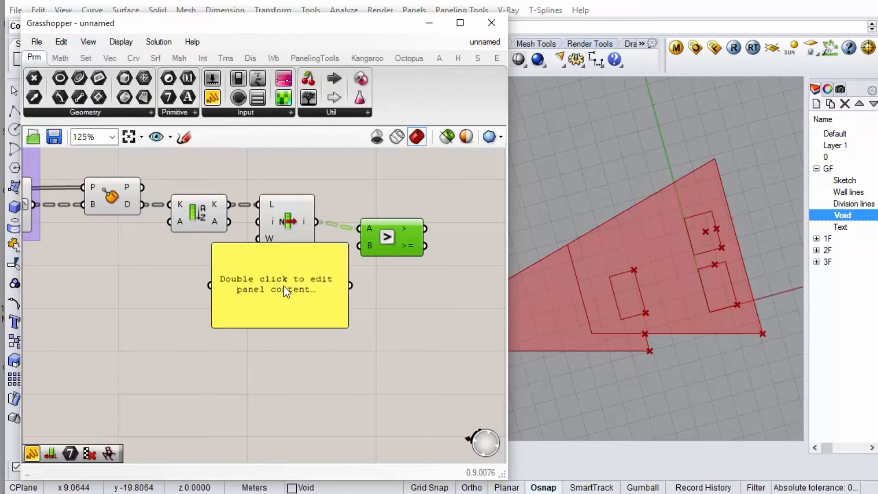
double_click(292, 287)
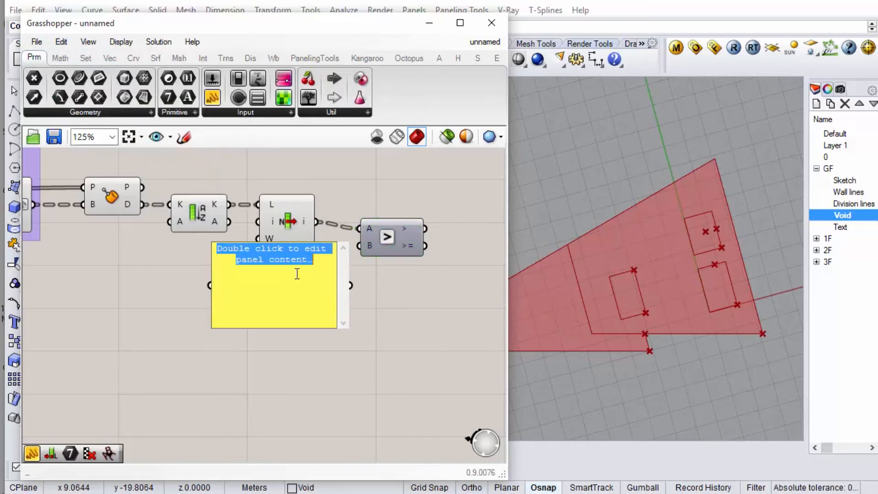
text(.)
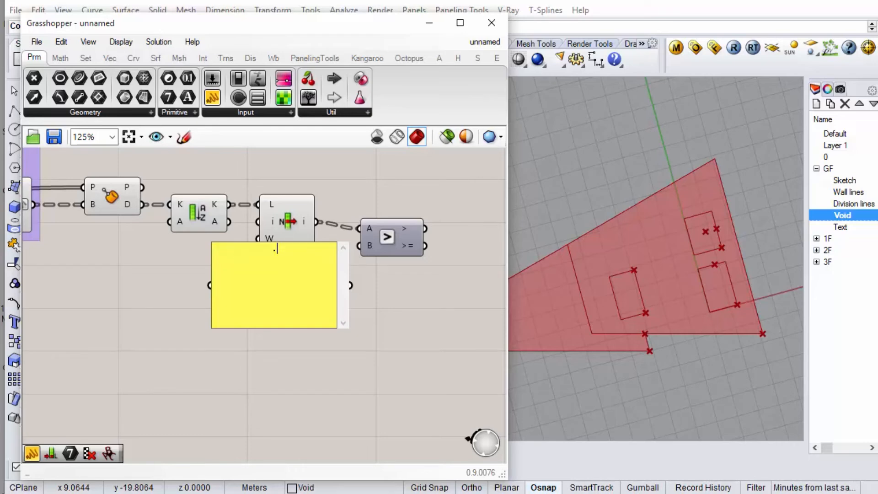
text(01)
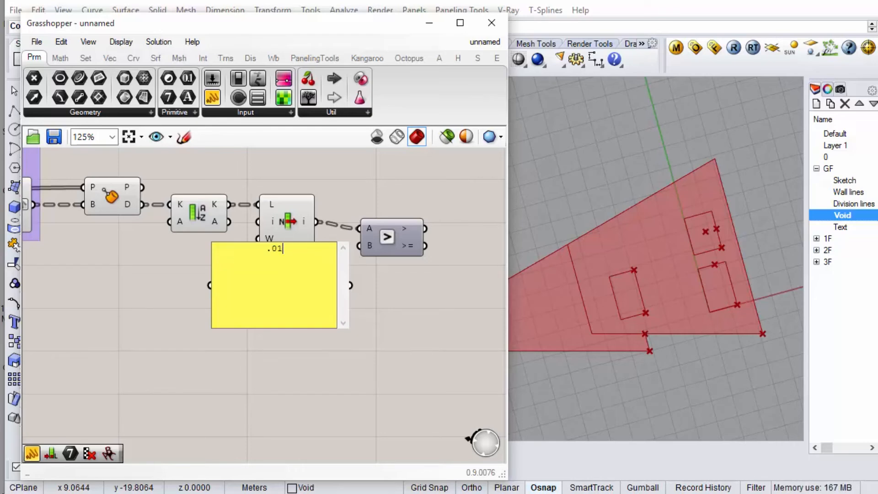
click(386, 320)
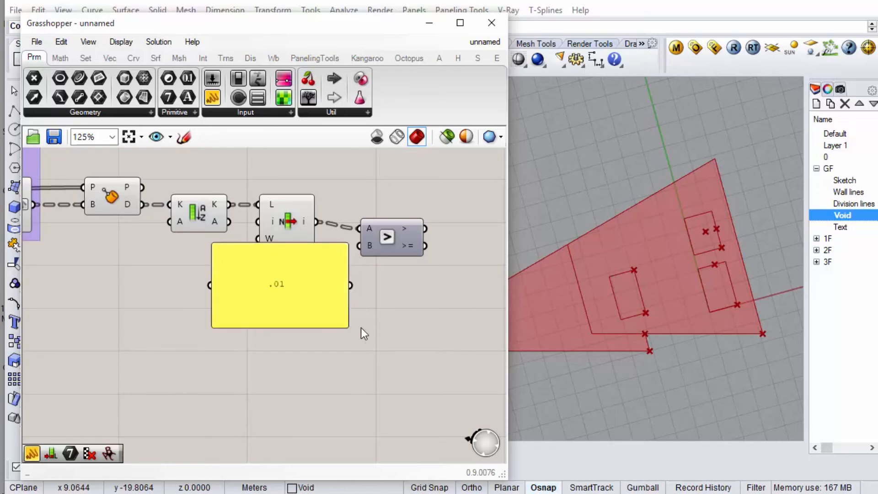
Shrink the .01 panel, place it under the List Item, and connect it to the B input of the Larger Than component.
drag(345, 324, 232, 257)
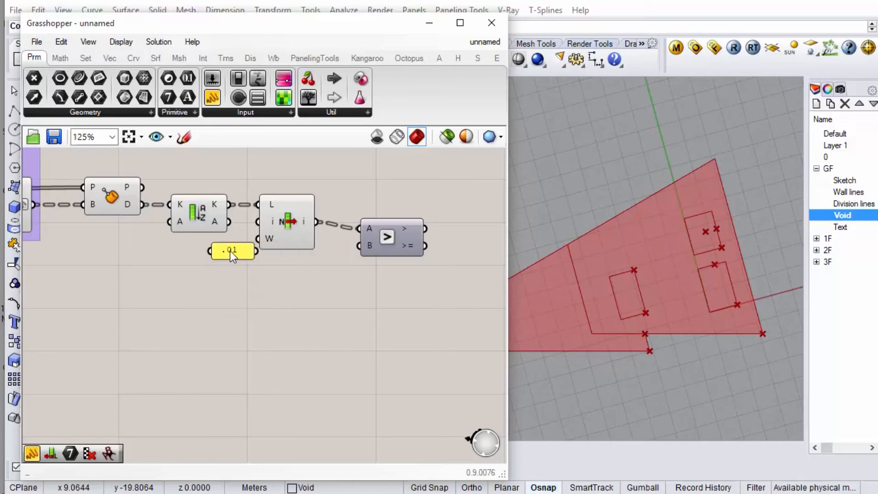
drag(293, 263, 290, 263)
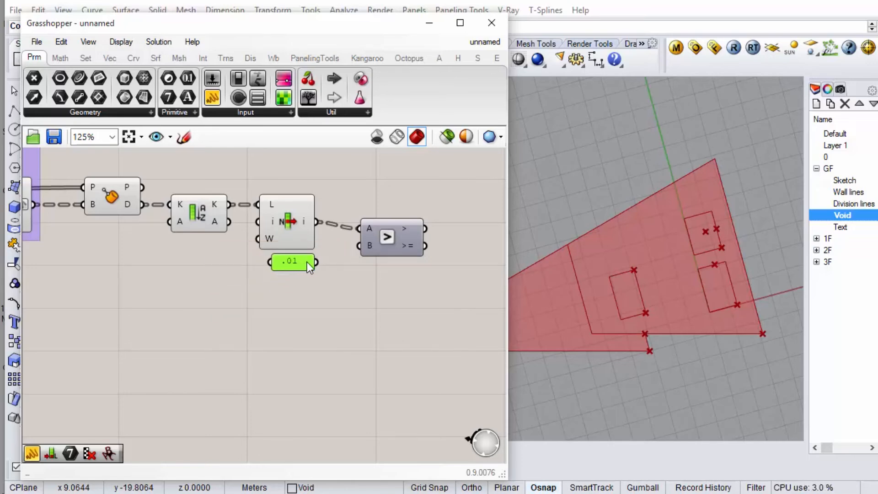
drag(378, 246, 364, 238)
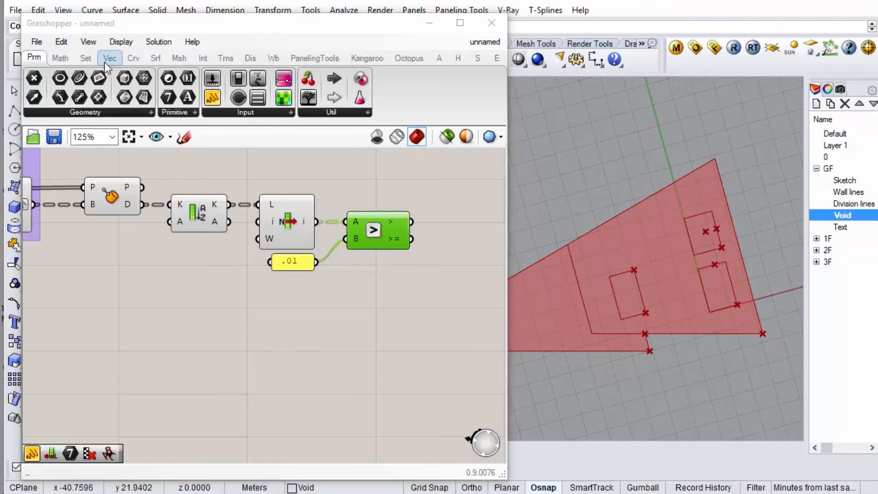
Add a Cull Pattern component after the Larger Than and connect the > output to its P input.
click(83, 57)
scroll(159, 202, down, 2)
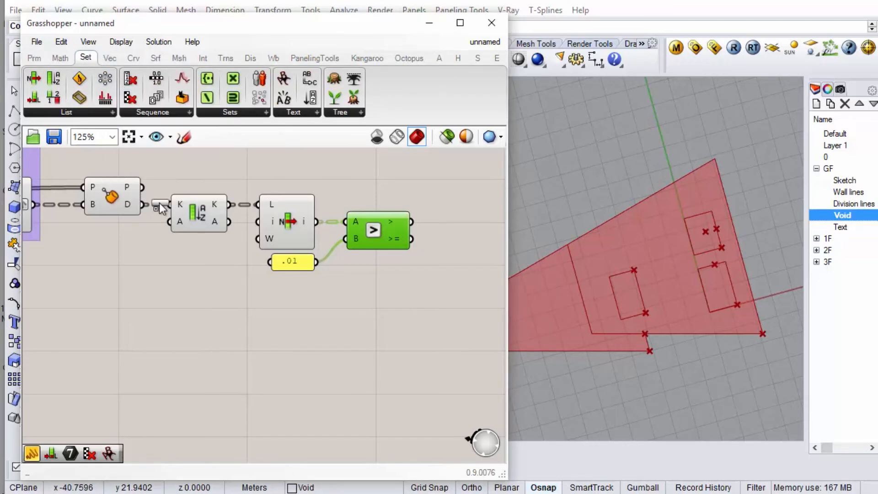
drag(385, 213, 386, 213)
scroll(386, 213, up, 1)
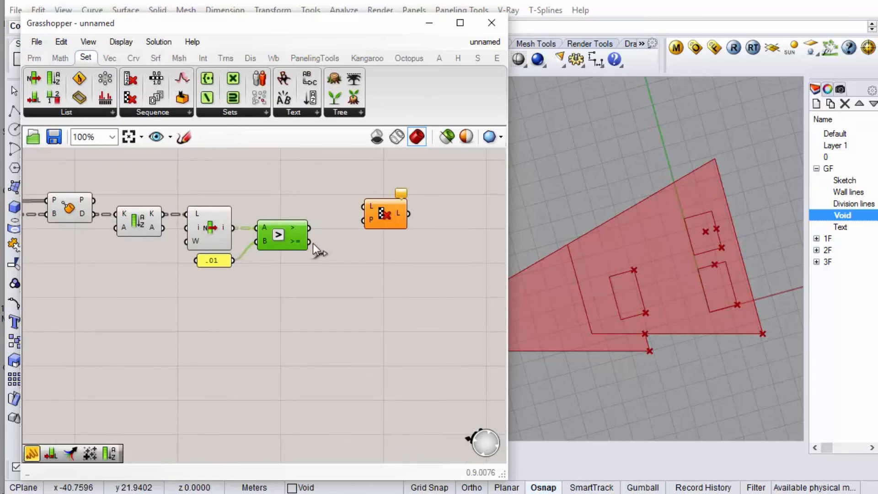
drag(307, 229, 366, 213)
scroll(387, 218, down, 1)
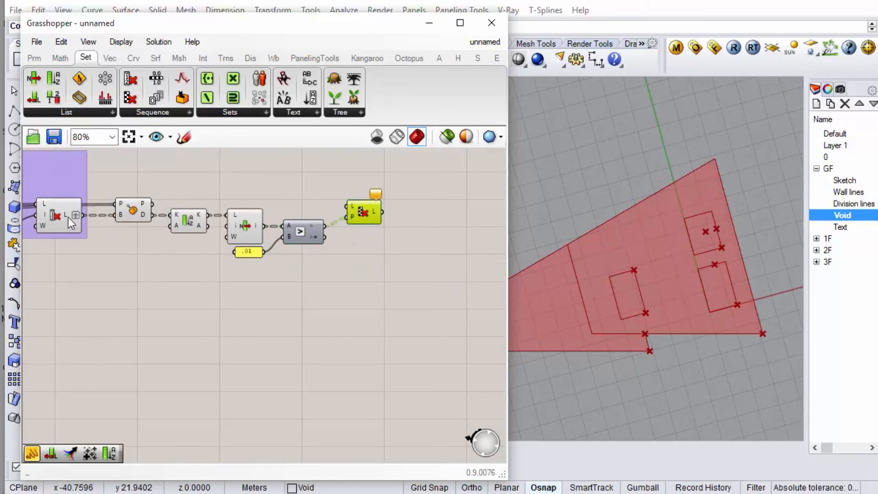
Feed the Cull Index output of split surfaces into the Cull Pattern's L input and align the component with the row.
drag(83, 215, 369, 205)
click(376, 240)
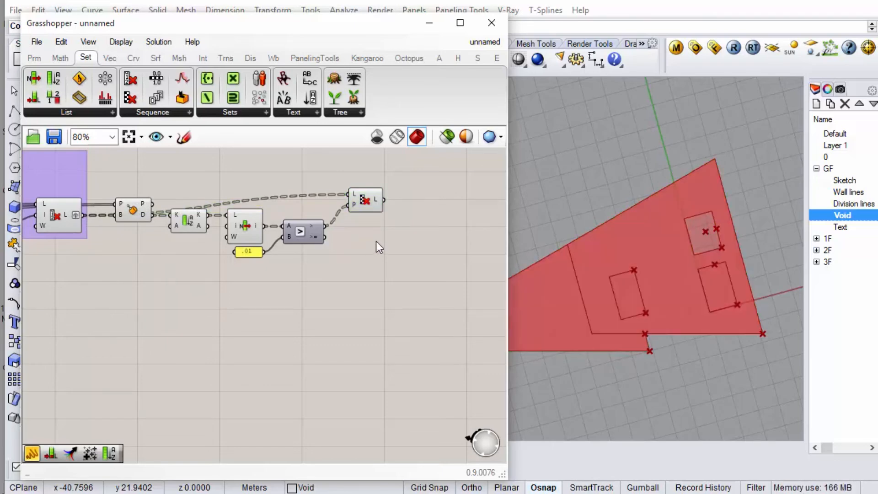
click(372, 202)
scroll(371, 205, up, 2)
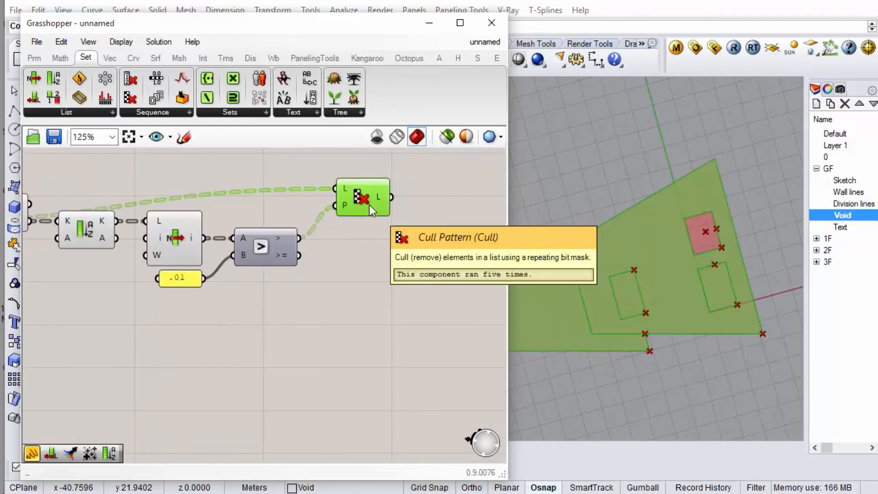
drag(369, 202, 368, 223)
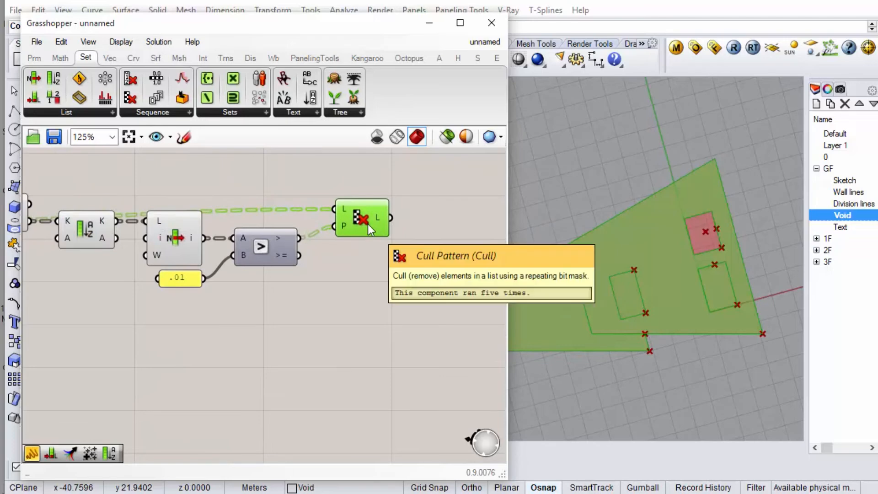
Turn off the preview of the components from the Cull Index through the Larger Than, leaving the Cull Pattern's preview on.
scroll(366, 224, down, 3)
drag(350, 185, 166, 303)
drag(355, 168, 148, 286)
right_click(256, 180)
click(299, 212)
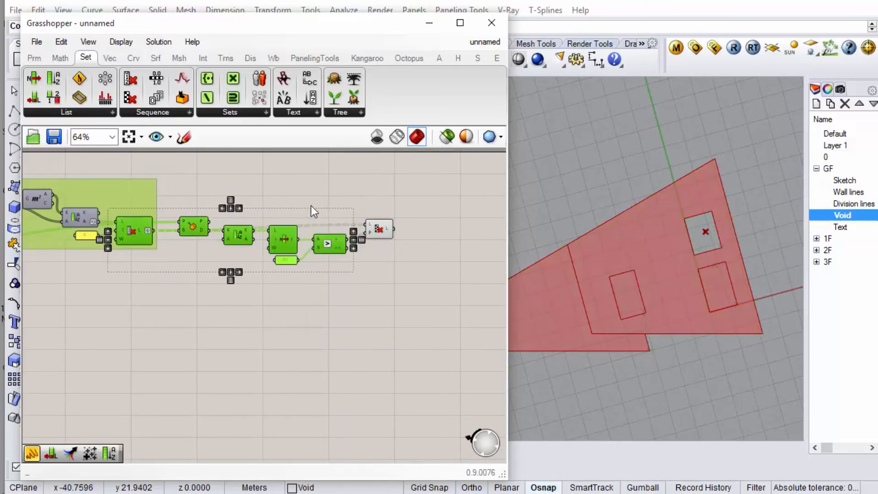
click(333, 194)
scroll(389, 231, up, 3)
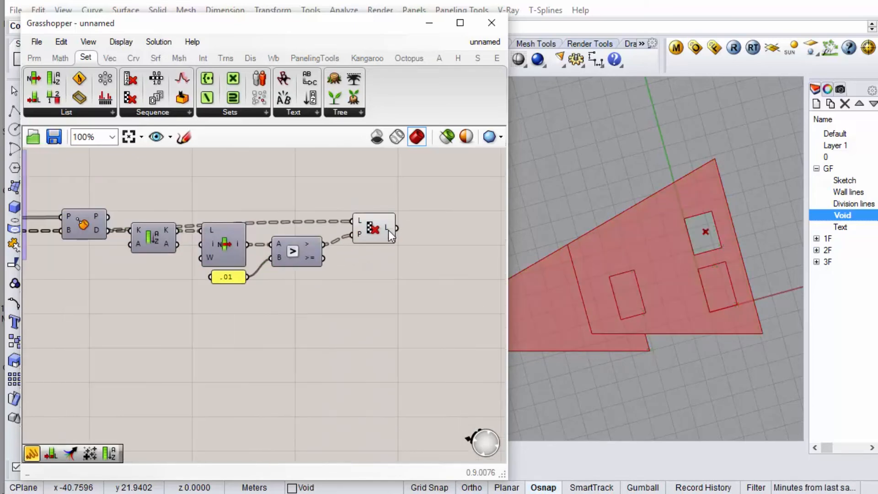
Move the Void point from the upper small room into the small room directly below it.
shift+right_drag(638, 192, 628, 150)
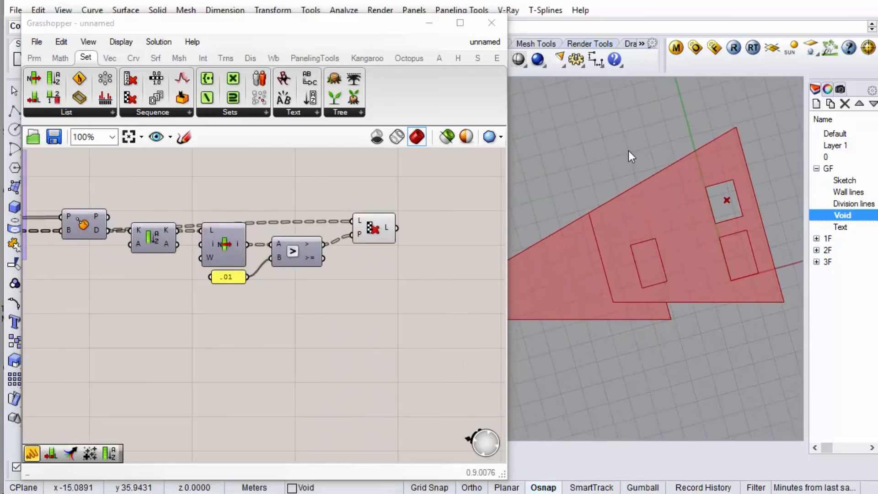
click(726, 201)
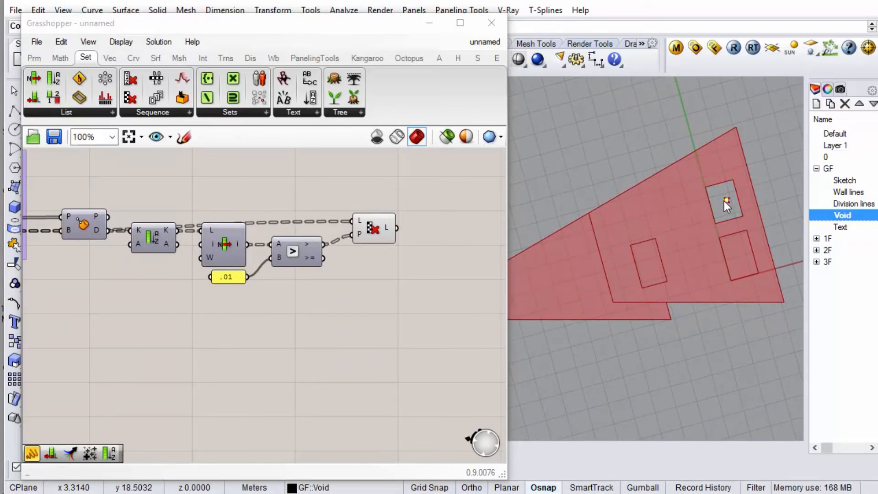
drag(724, 202, 739, 256)
Copy the Void point into the large floor area, the central small room and the leftmost region, and delete the three copies.
text(copy)
key(Return)
click(739, 258)
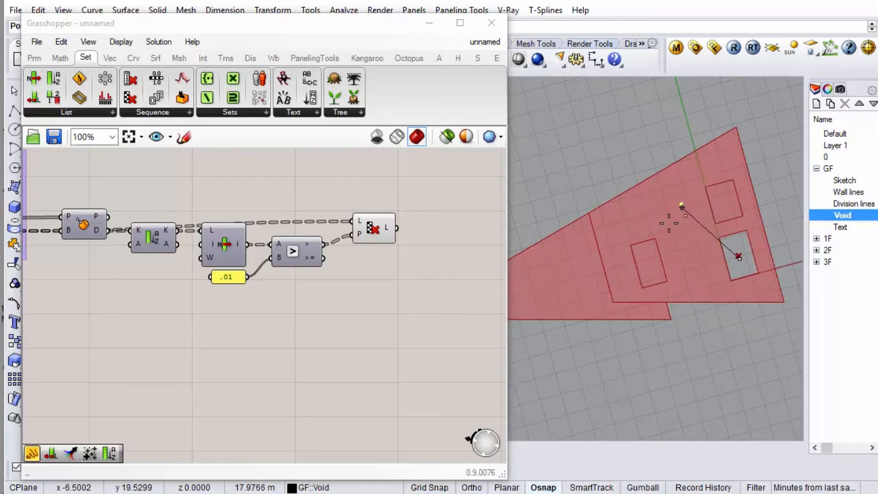
click(648, 261)
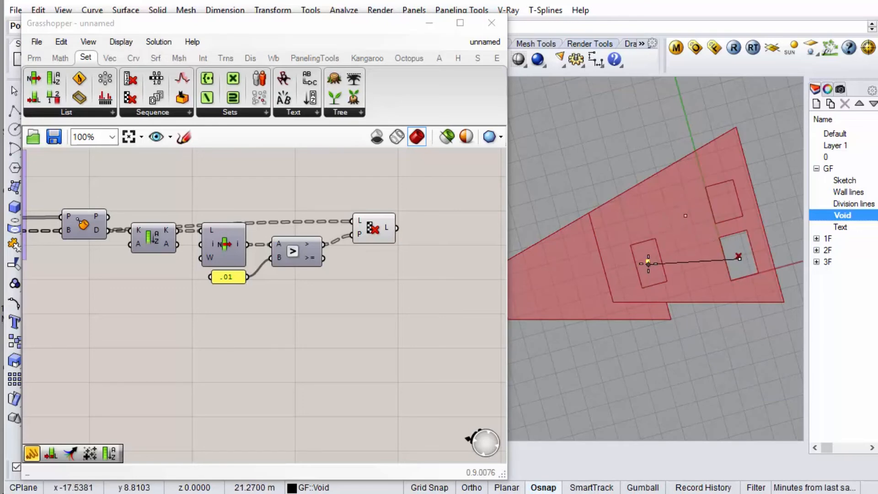
click(567, 277)
key(Return)
shift+click(648, 261)
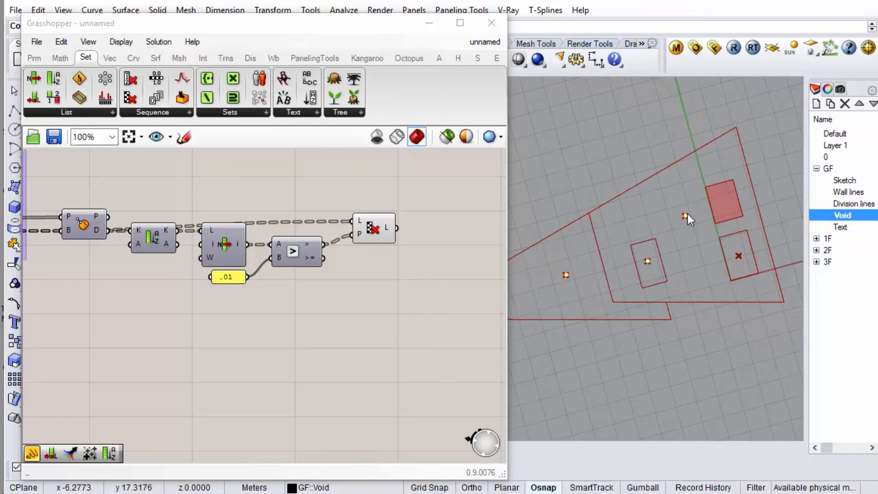
key(Delete)
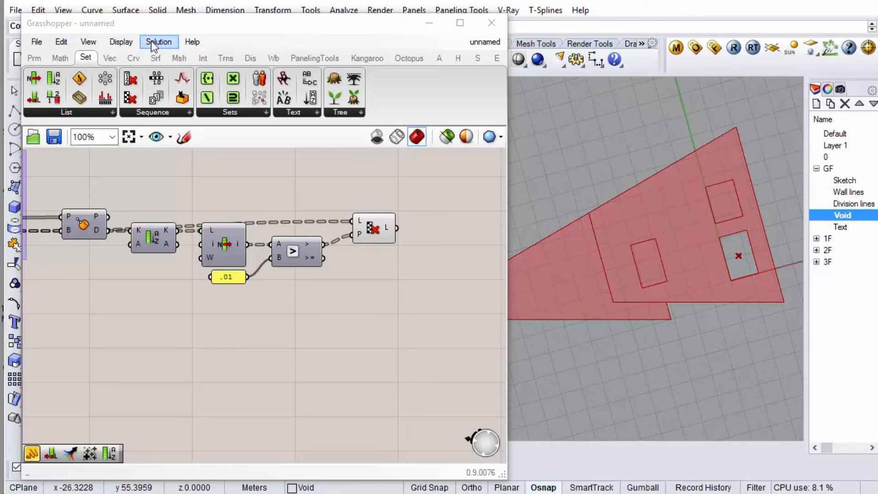
Minimize the Grasshopper window to uncover the Rhino viewport.
drag(233, 29, 225, 29)
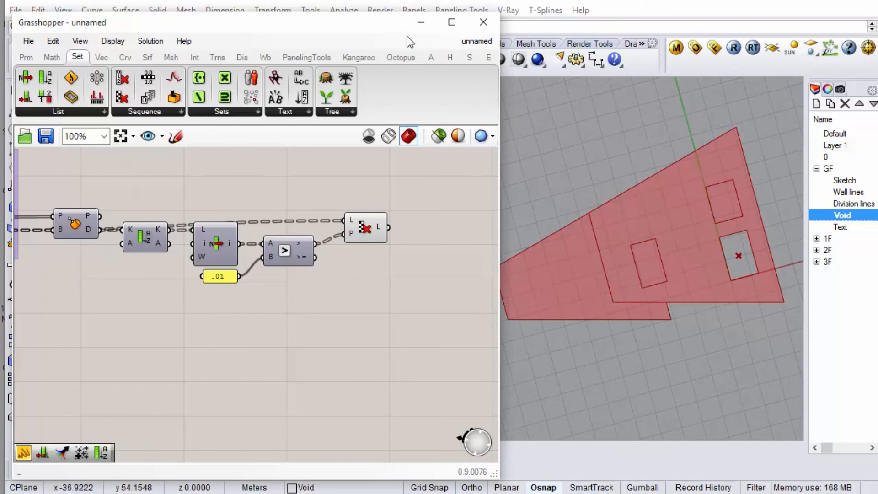
click(421, 27)
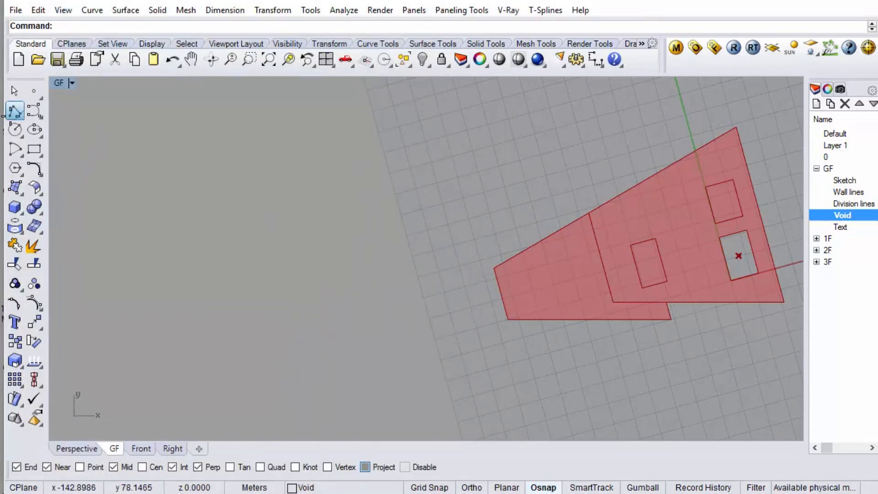
click(14, 110)
click(648, 265)
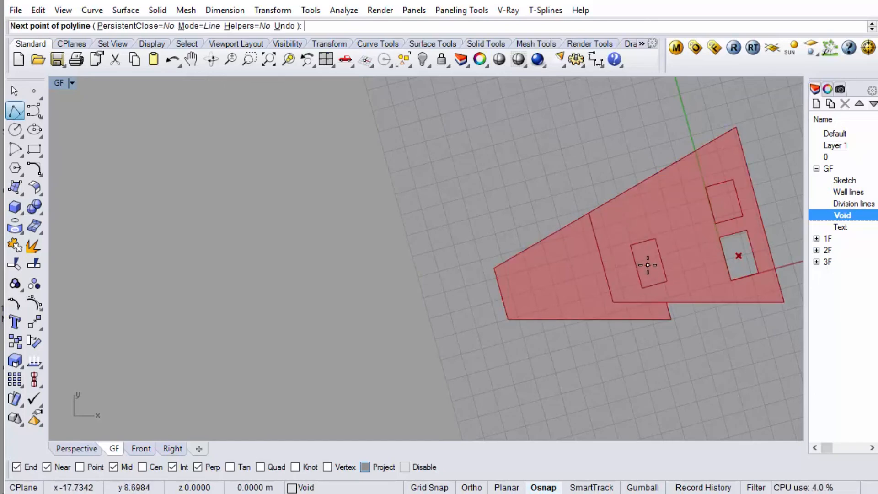
key(Escape)
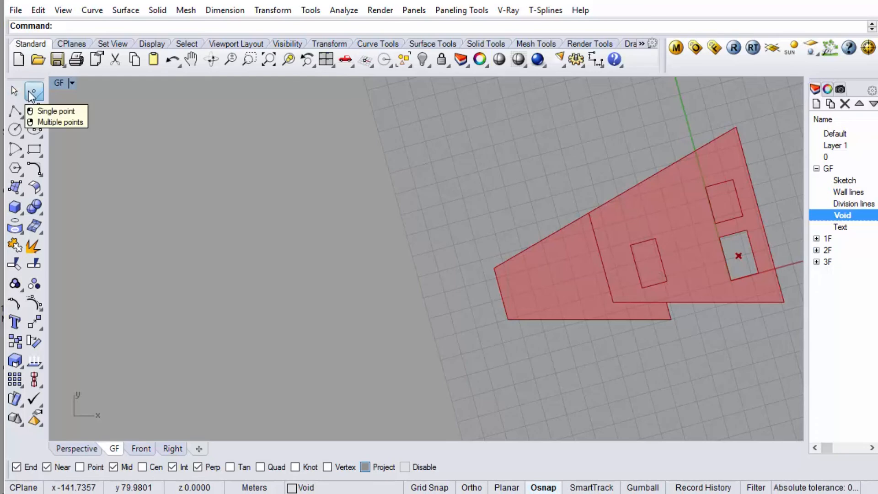
Place single points on the Void layer inside the central small room and the leftmost region.
click(32, 91)
scroll(649, 256, up, 3)
click(648, 263)
key(Return)
click(479, 296)
scroll(503, 292, down, 3)
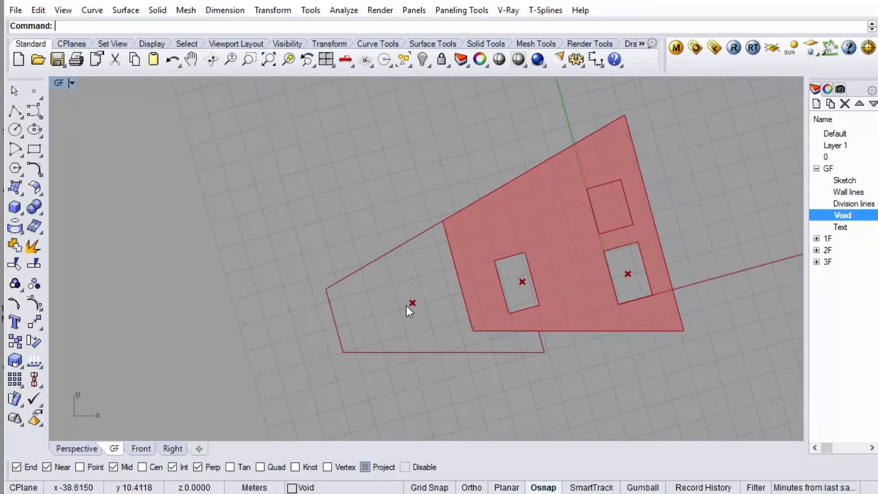
Delete the test points in the leftmost region and the central small room.
click(412, 303)
key(Delete)
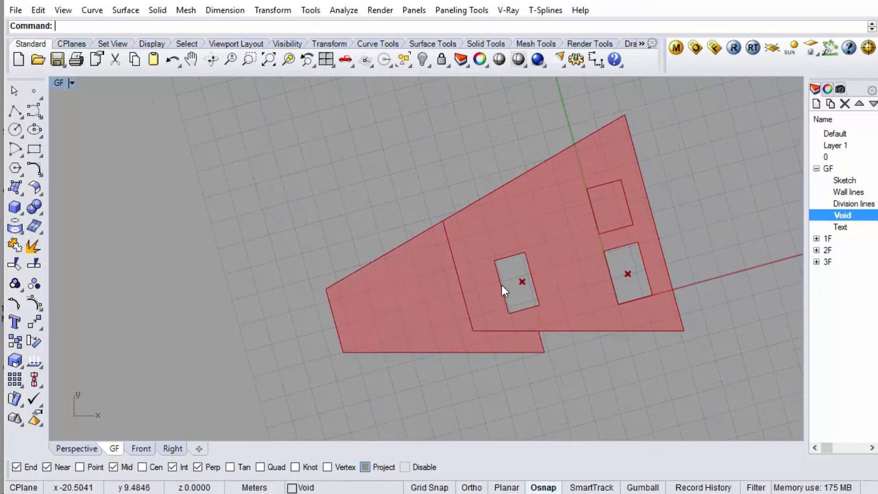
click(523, 282)
key(Delete)
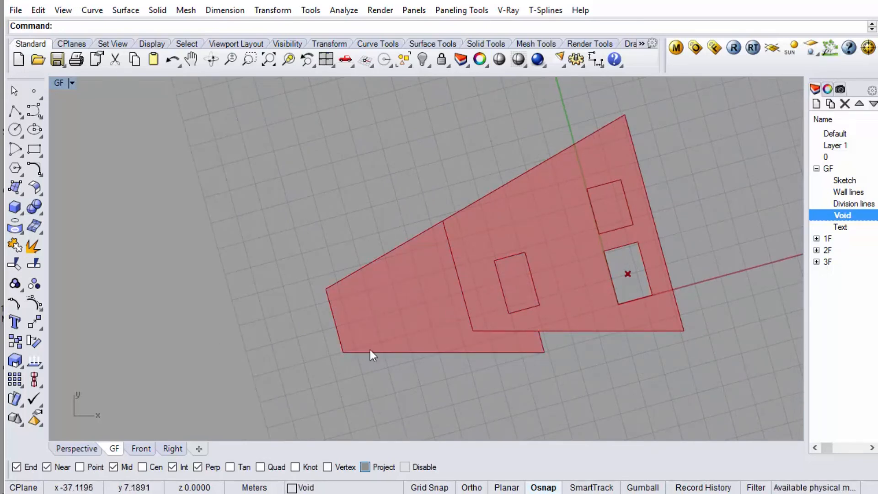
Bring Grasshopper back and group the distance, Sort List, List Item, .01 panel, Larger Than and Cull Pattern components.
click(197, 493)
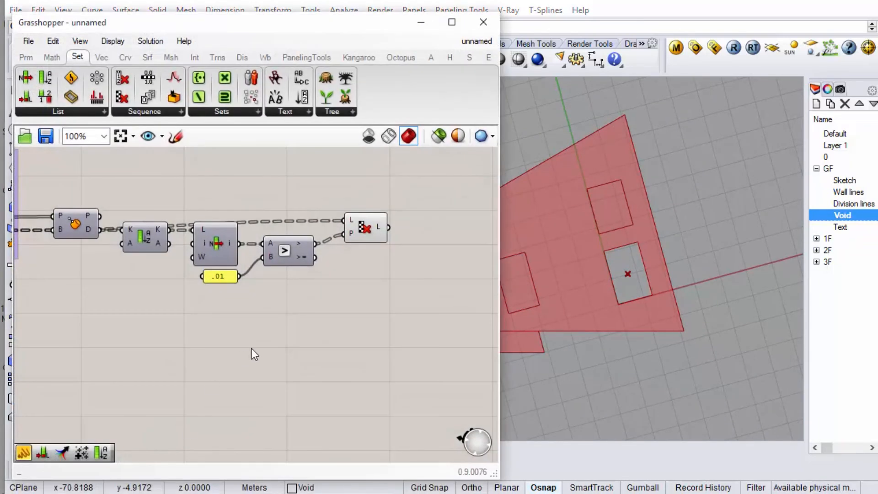
scroll(379, 268, down, 3)
scroll(380, 262, up, 3)
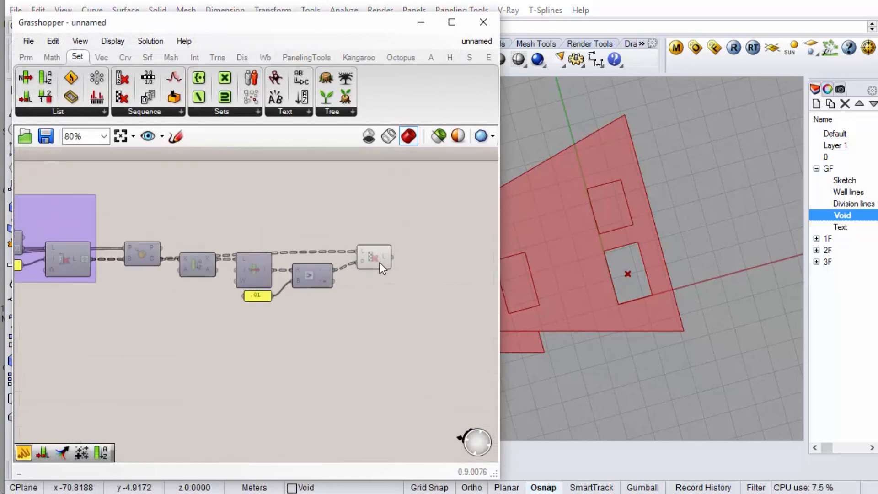
drag(413, 211, 150, 358)
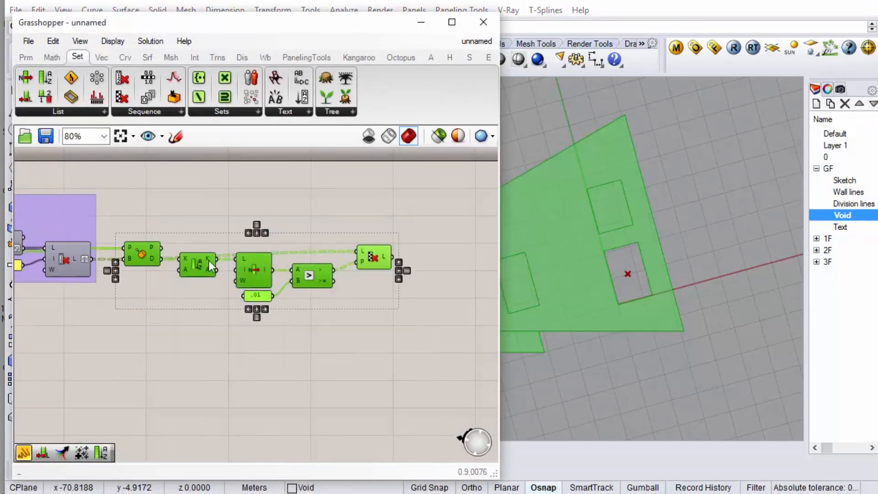
right_click(214, 202)
click(256, 342)
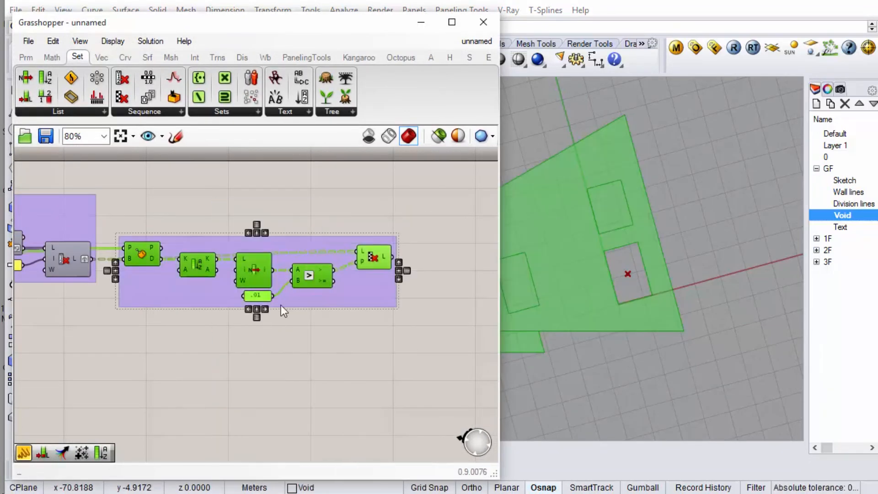
click(181, 298)
Copy the Split Surfaces label and place the copy above the new group.
scroll(328, 241, down, 3)
scroll(328, 241, down, 1)
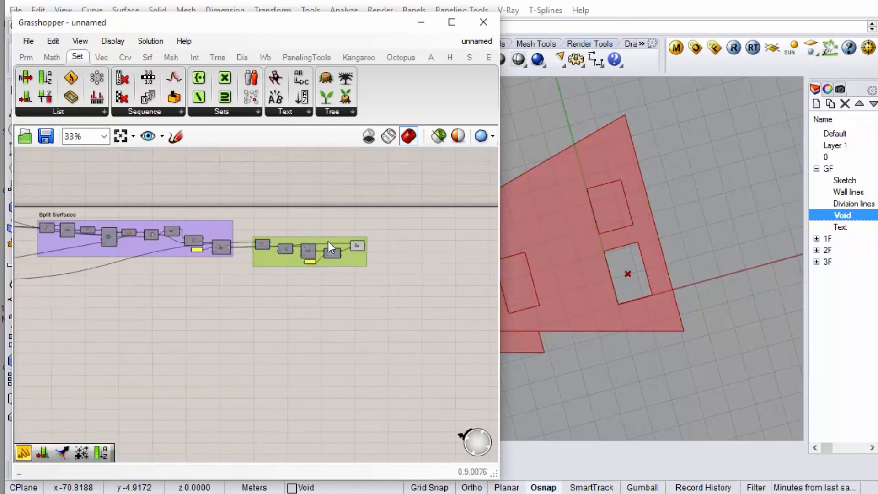
click(56, 215)
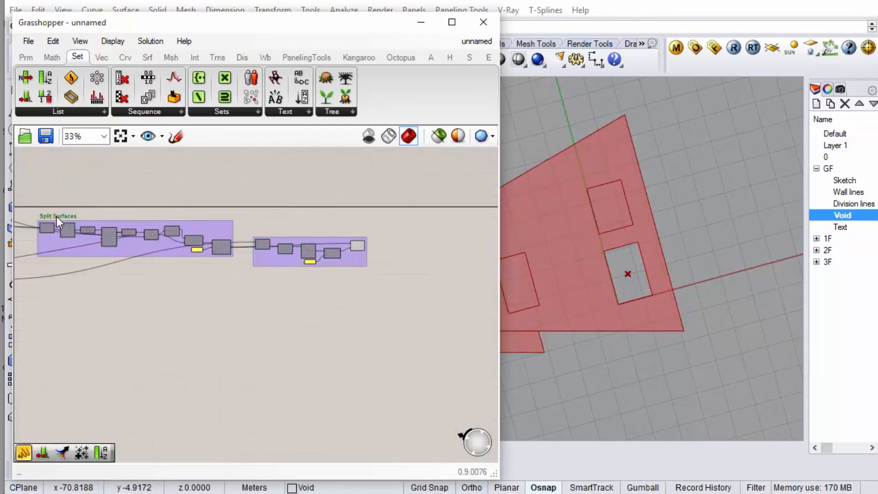
scroll(58, 216, up, 3)
drag(71, 221, 465, 237)
scroll(432, 259, down, 3)
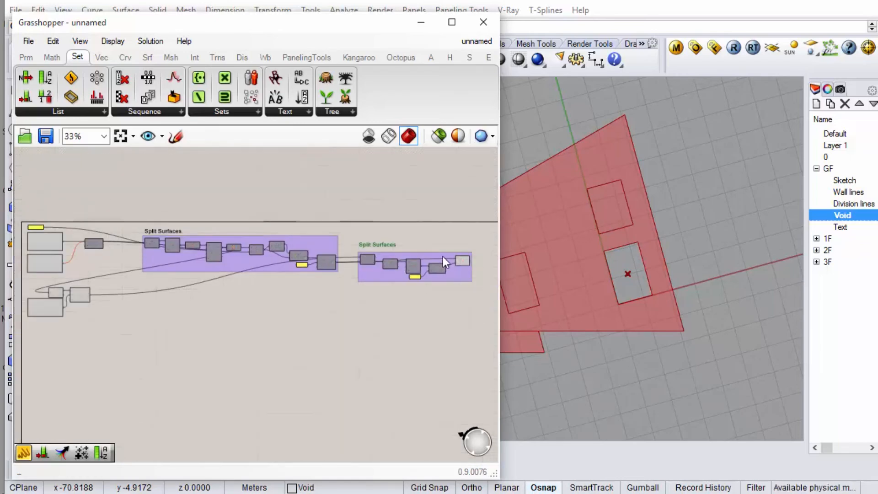
scroll(432, 259, up, 4)
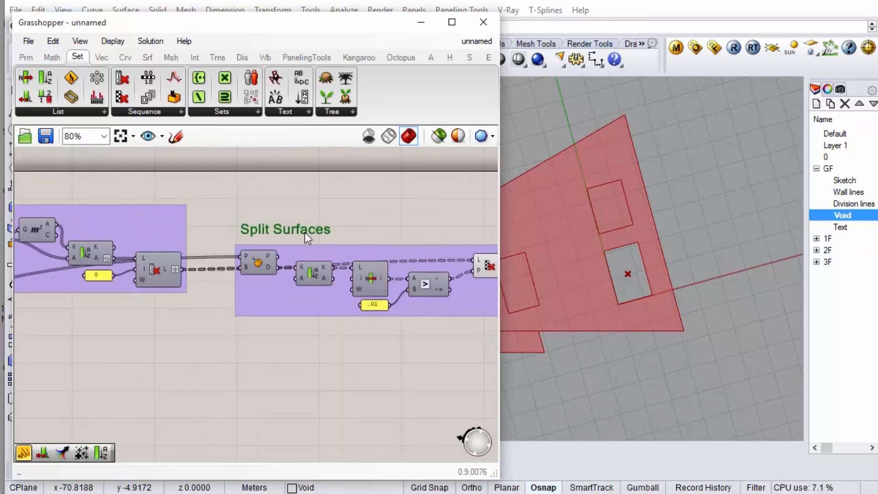
Change the copied label's text to "Eliminate Voids".
double_click(304, 232)
key(ctrl+a)
text(Eliminate)
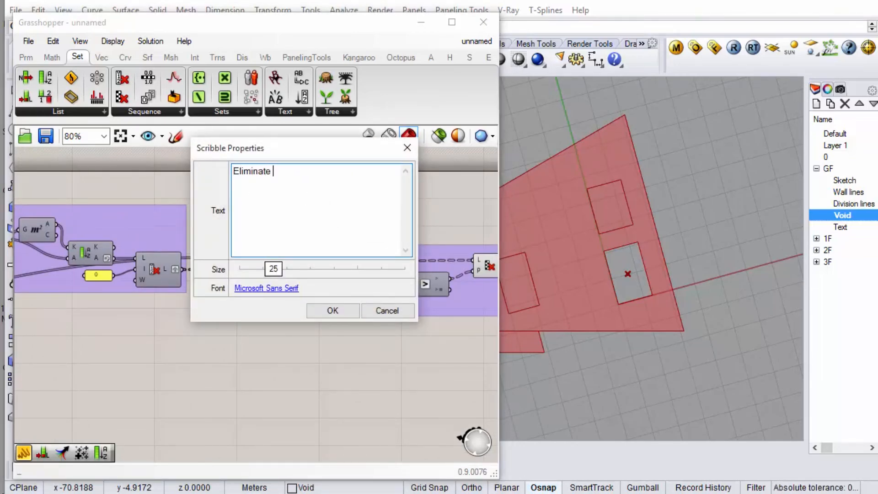
text( Voids)
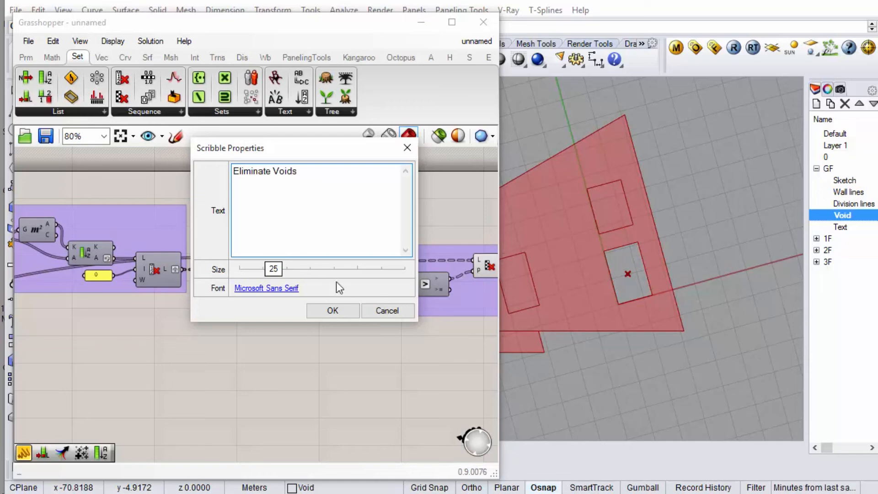
click(332, 311)
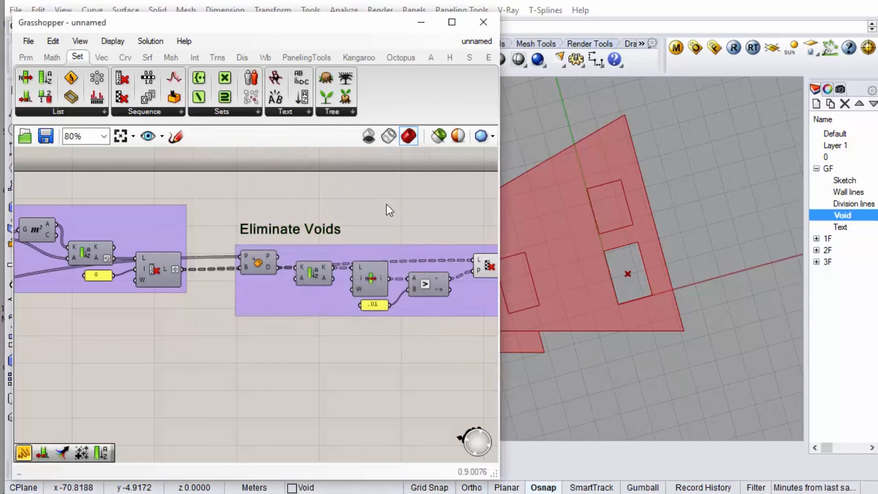
Select the Cull Pattern component and examine its remaining surfaces in the Rhino viewport.
scroll(149, 255, down, 5)
scroll(256, 254, up, 5)
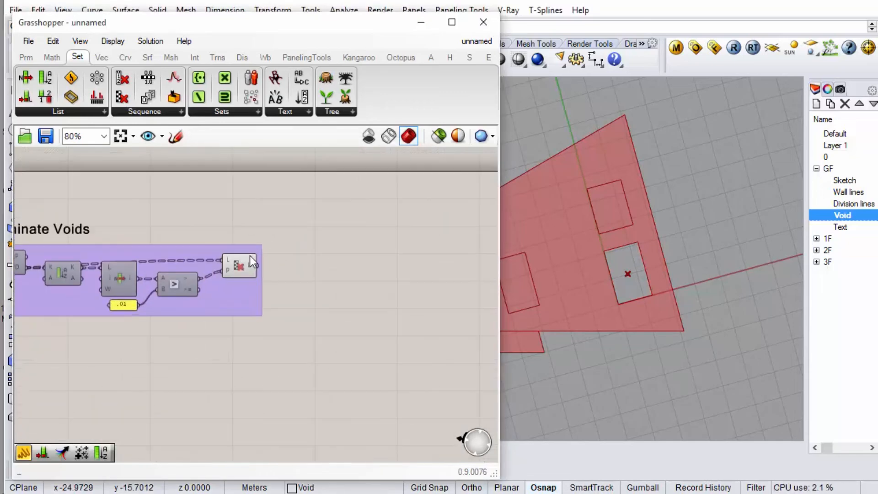
click(242, 268)
right_drag(700, 238, 774, 241)
scroll(774, 241, down, 4)
scroll(705, 257, up, 2)
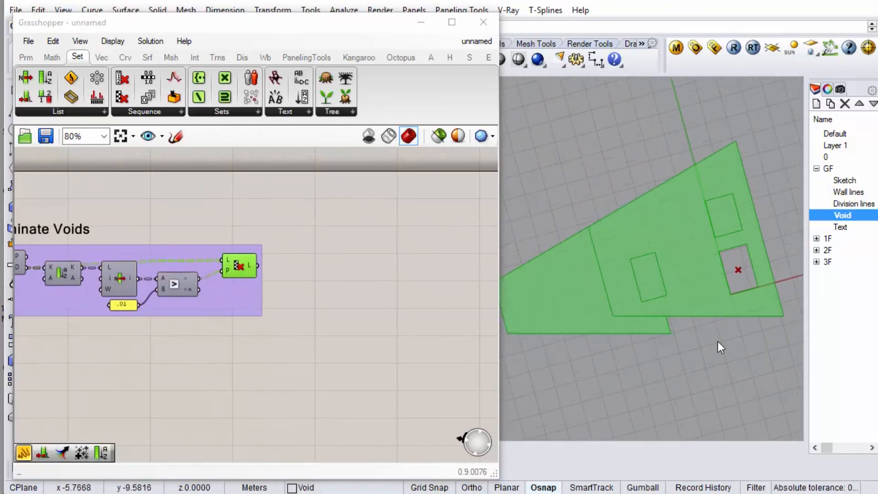
right_drag(710, 344, 724, 336)
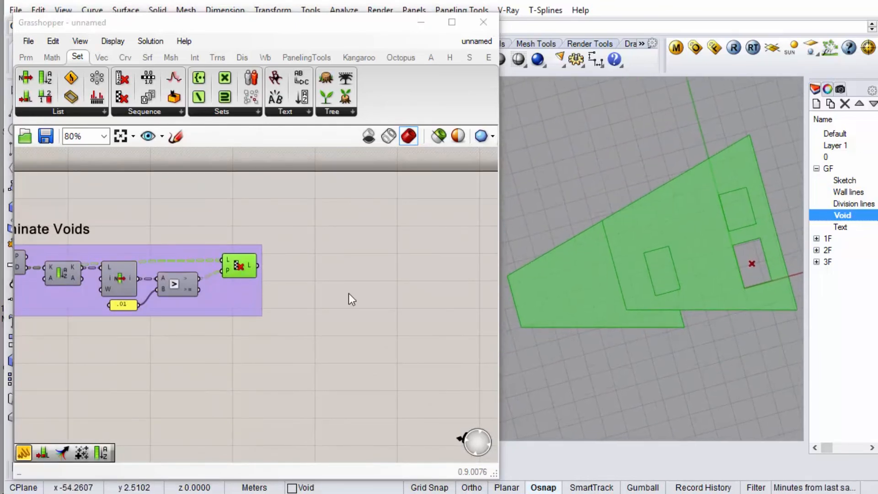
Place a Deconstruct Brep component in the empty canvas area after the Eliminate Voids group.
click(336, 287)
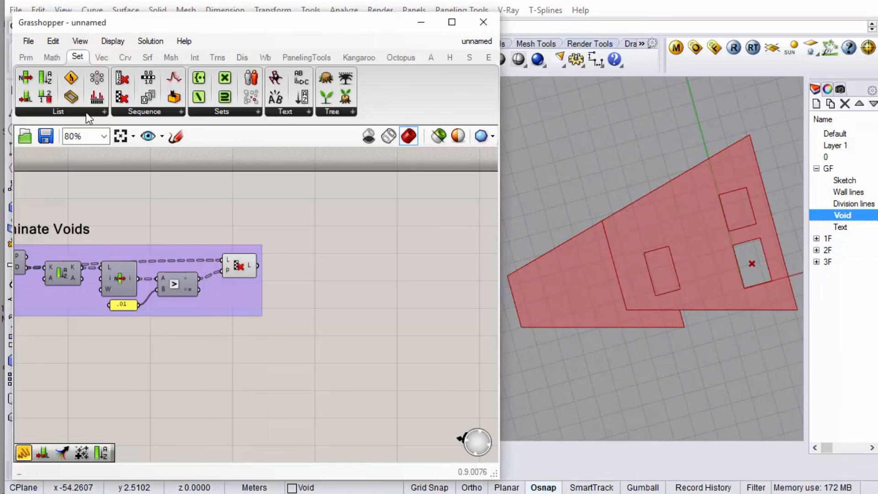
click(147, 60)
drag(28, 99, 314, 265)
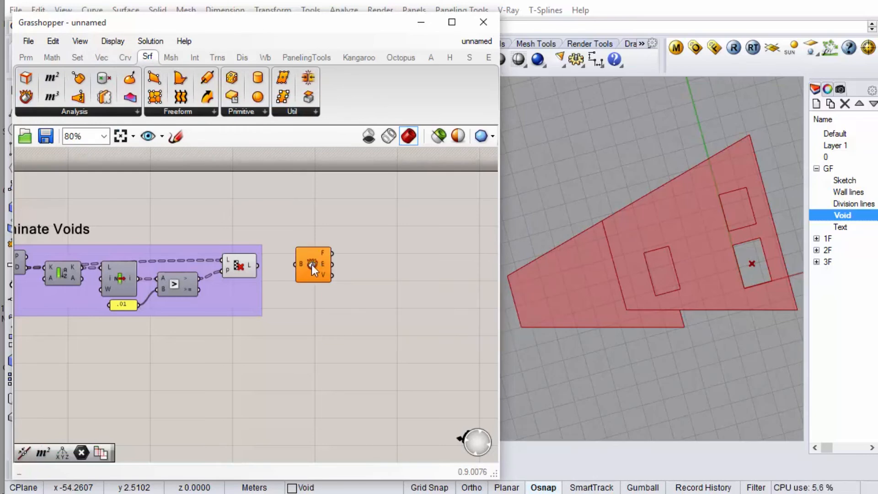
scroll(337, 267, up, 1)
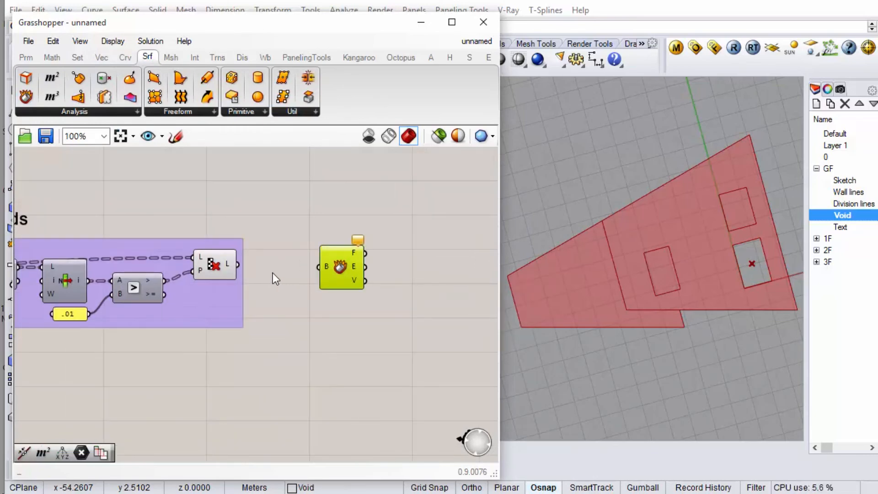
Add a Clean Tree component between Cull Pattern and Deconstruct Brep, and feed the culled list into its Tree input.
mouse_move(227, 262)
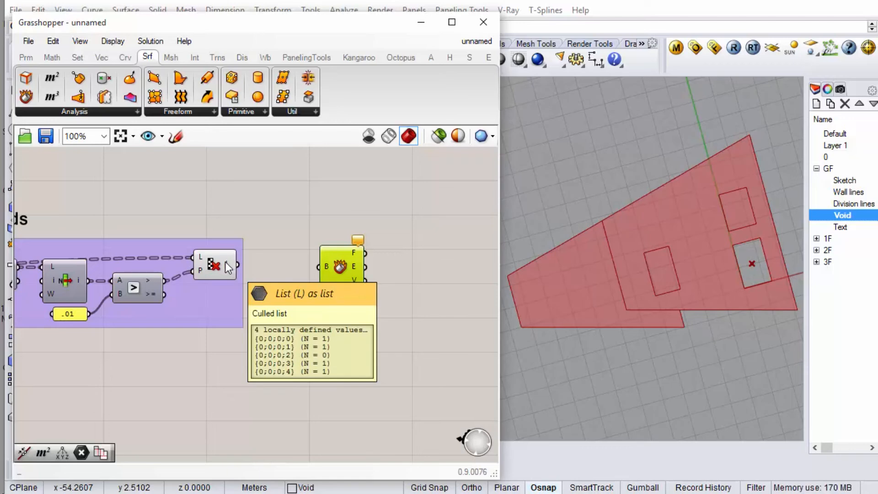
click(76, 57)
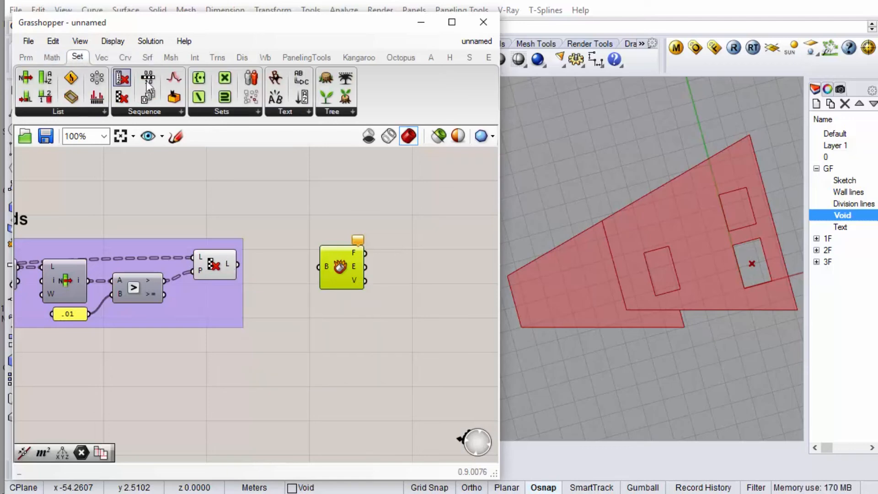
click(335, 111)
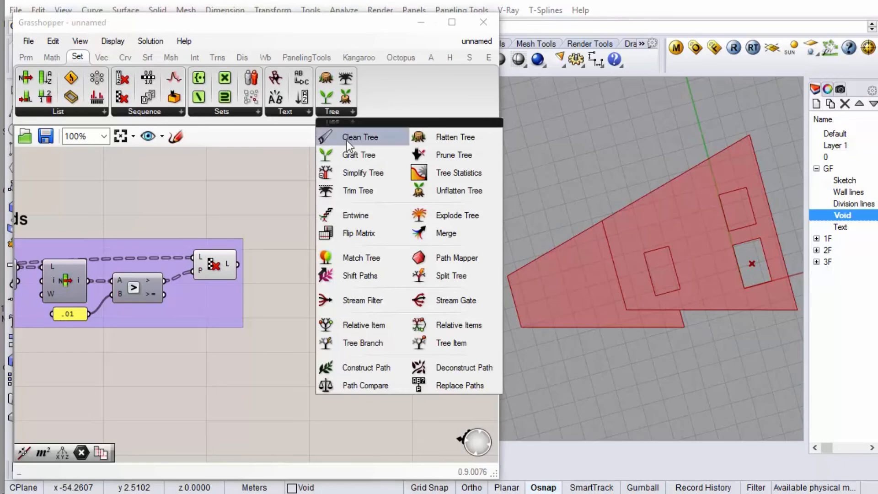
drag(350, 143, 312, 232)
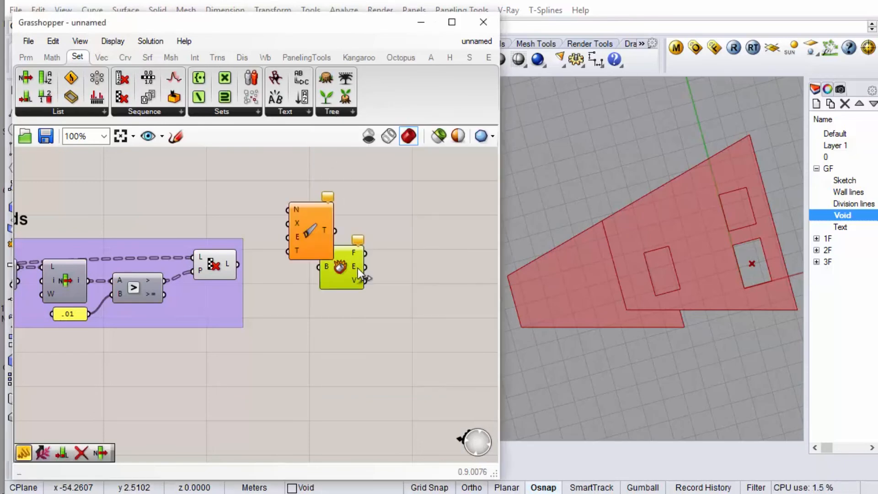
drag(351, 268, 411, 267)
scroll(315, 232, up, 2)
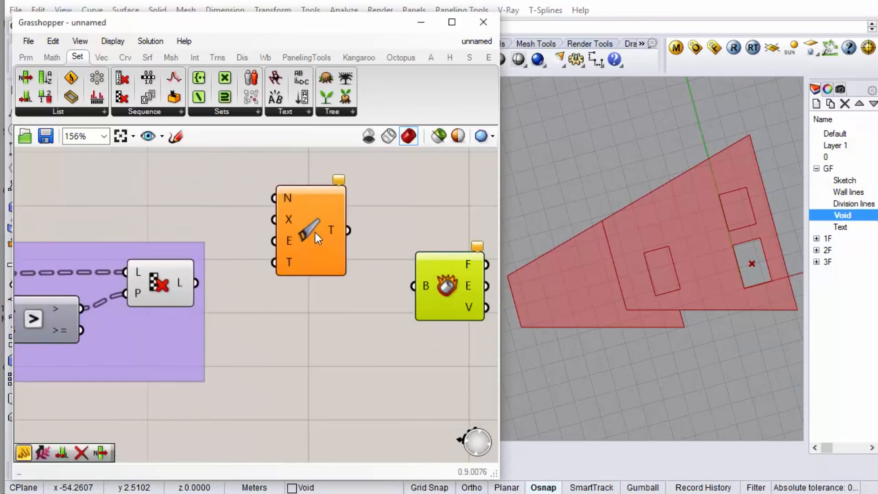
drag(315, 232, 348, 248)
drag(199, 283, 305, 277)
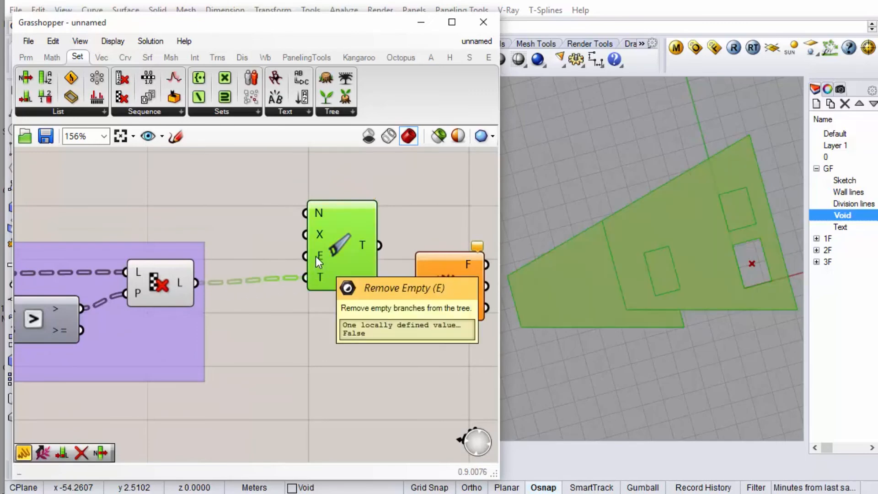
Set Clean Tree's Remove Empty input to True and align the component with the Cull Pattern output.
right_click(316, 256)
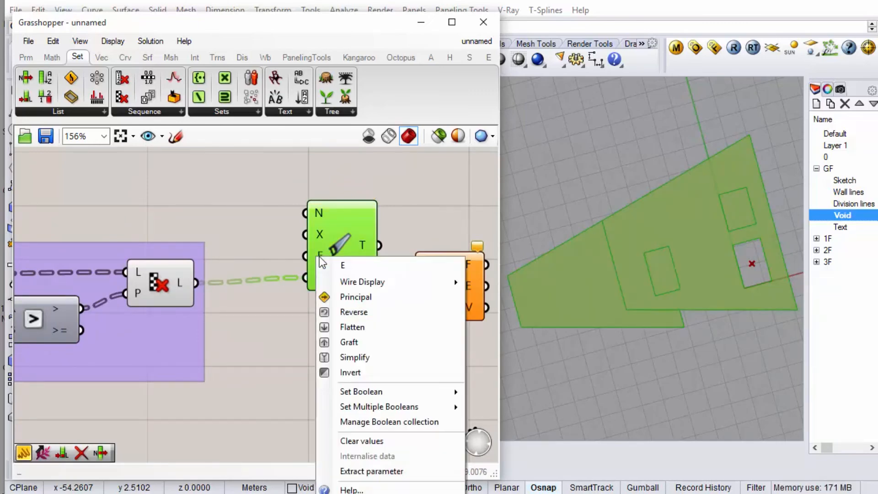
mouse_move(434, 393)
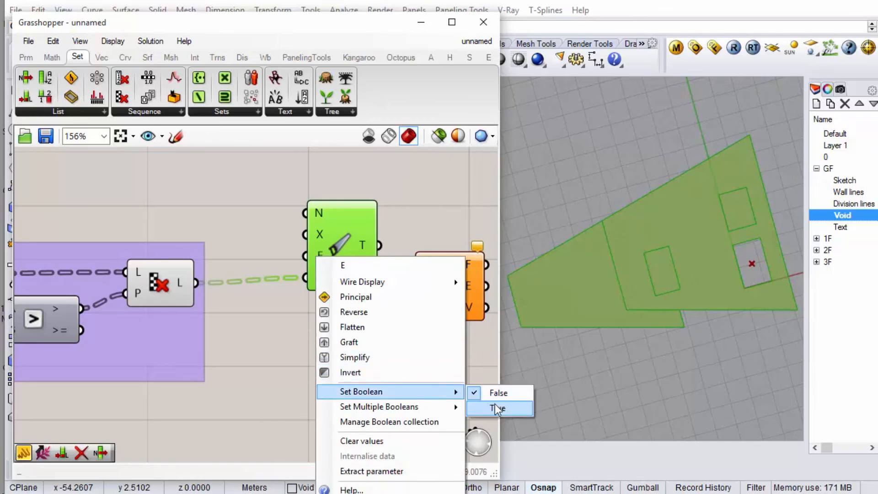
click(498, 408)
mouse_move(367, 242)
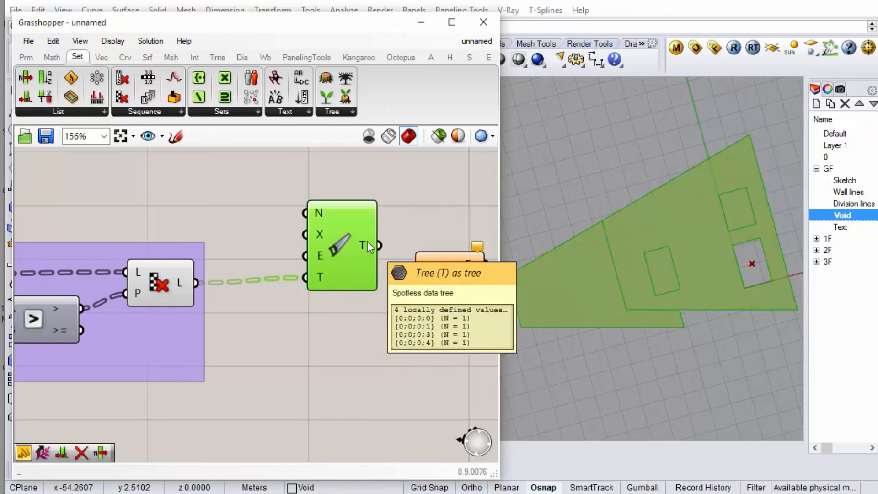
drag(342, 245, 332, 249)
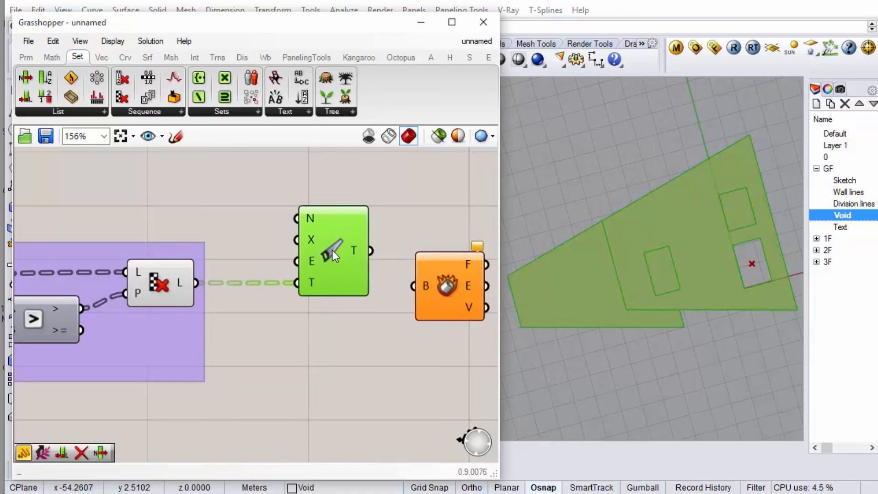
Connect Clean Tree's output to Deconstruct Brep's Brep input and align the component close beside Clean Tree.
scroll(346, 275, down, 3)
scroll(361, 290, up, 2)
click(372, 270)
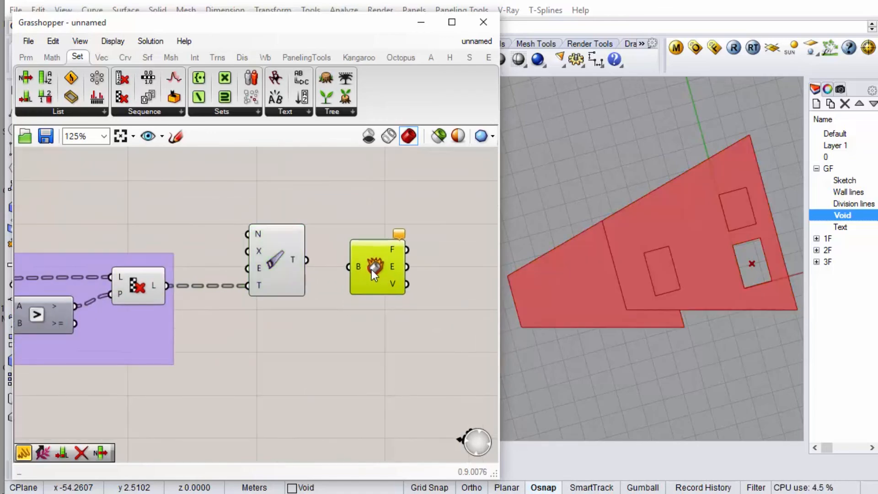
drag(340, 269, 344, 269)
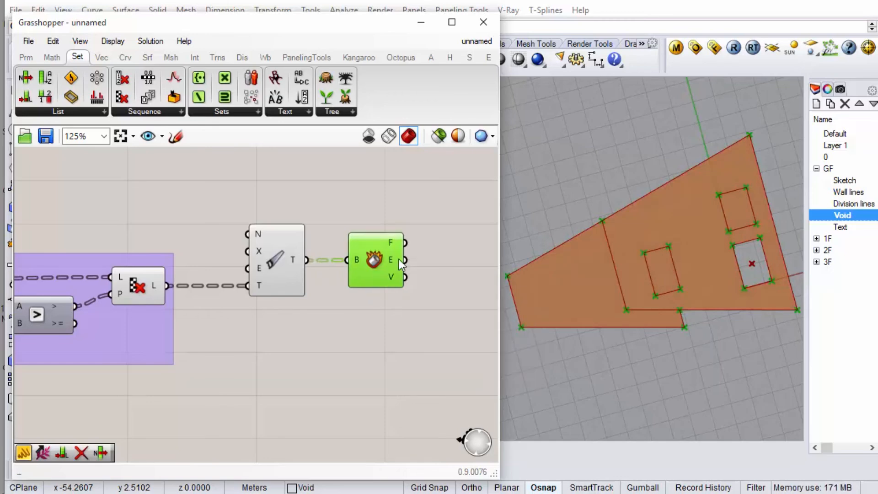
mouse_move(399, 259)
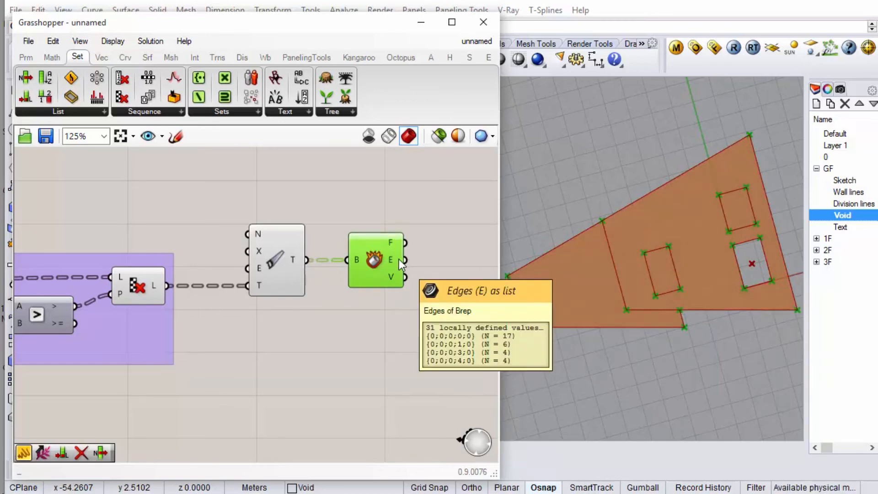
drag(399, 259, 386, 259)
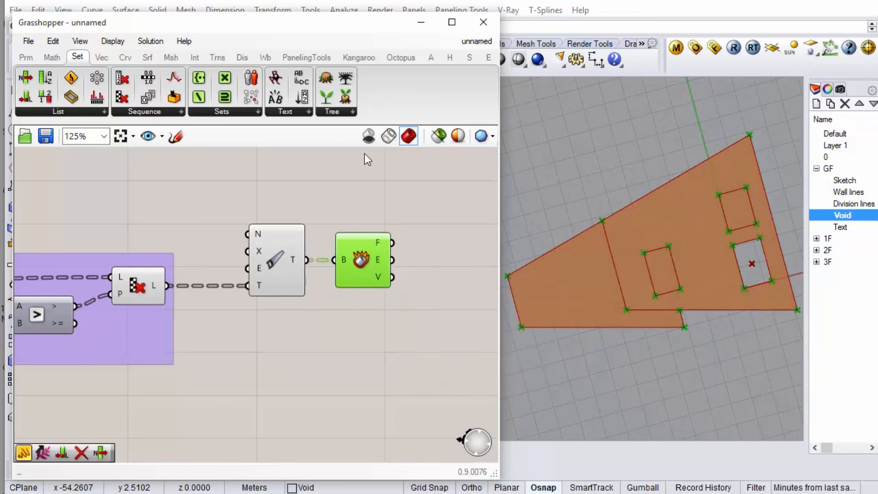
Add a Join Curves component and connect Deconstruct Brep's Edges output to its Curves input.
click(122, 57)
drag(365, 96, 428, 272)
scroll(429, 273, down, 3)
scroll(380, 273, up, 4)
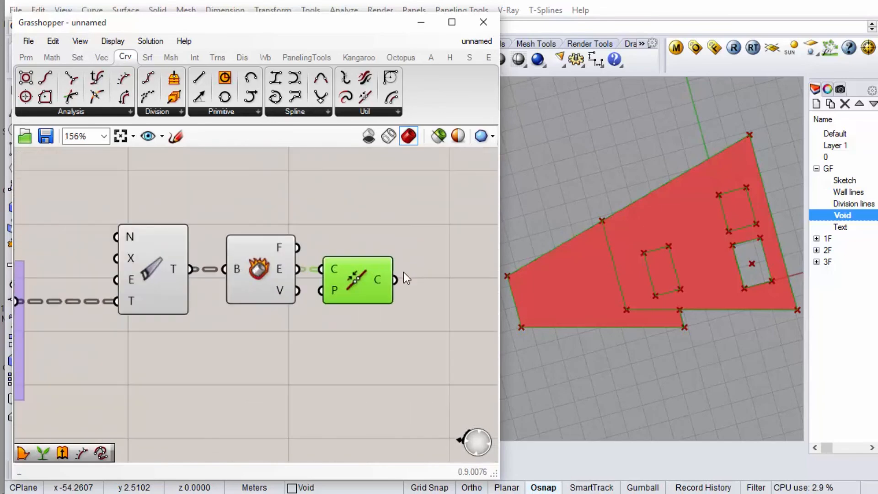
Add a Simplify Curve component and connect the joined curves to its Curve input.
click(389, 112)
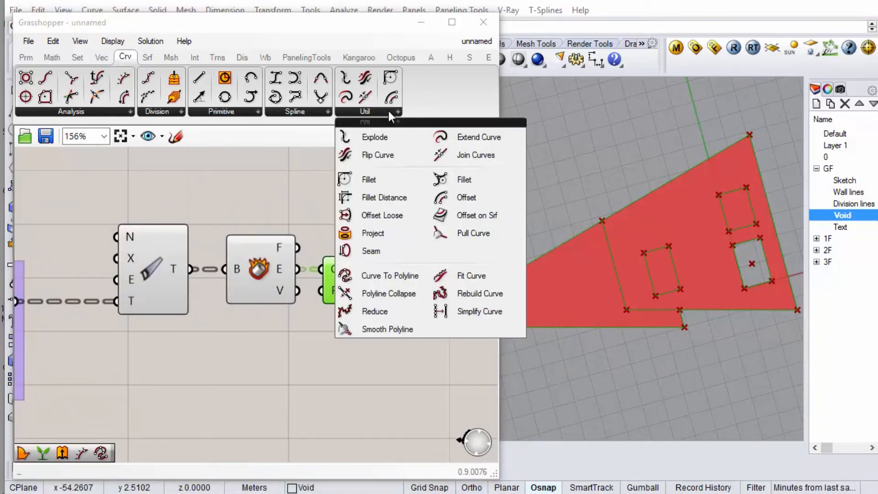
click(457, 311)
click(421, 290)
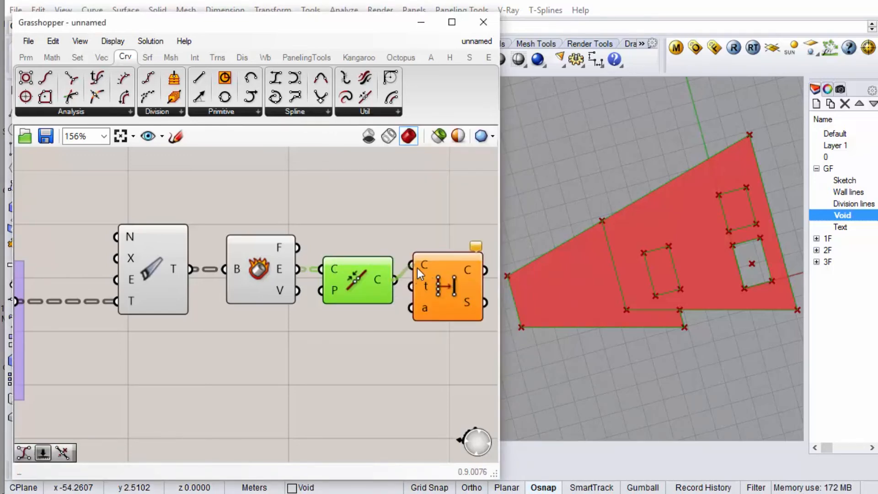
drag(417, 268, 412, 266)
scroll(277, 307, down, 3)
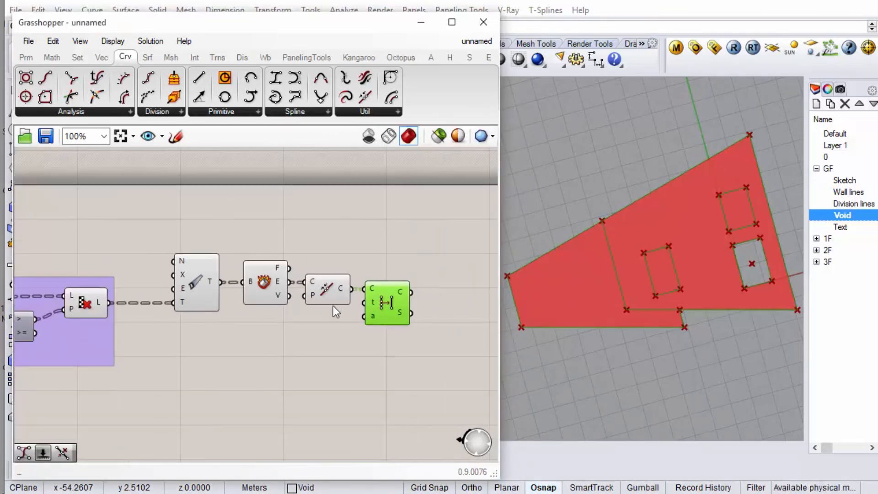
mouse_move(407, 292)
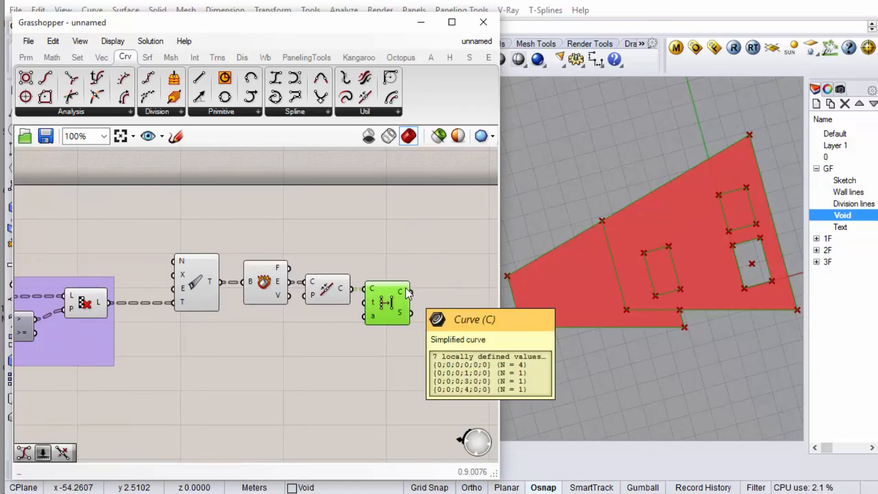
Tighten the spacing between the Deconstruct Brep, Join Curves and Simplify Curve components.
scroll(277, 279, up, 2)
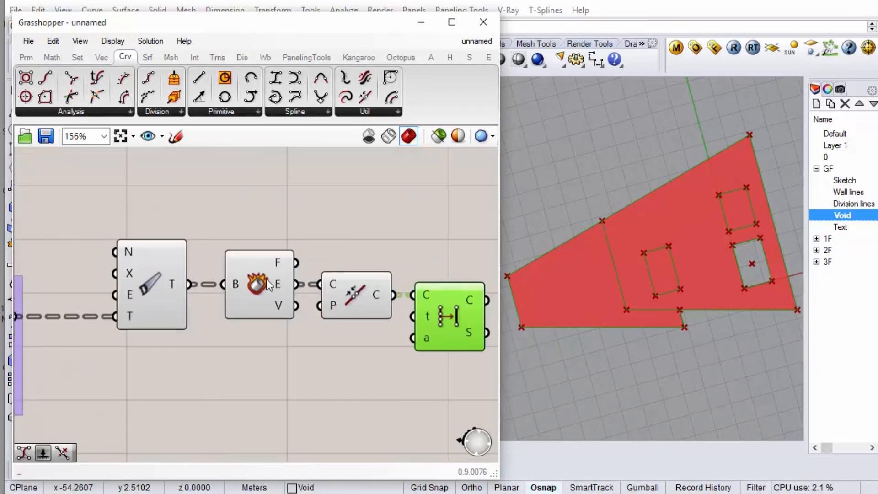
drag(267, 280, 254, 282)
drag(345, 290, 329, 291)
drag(444, 301, 431, 301)
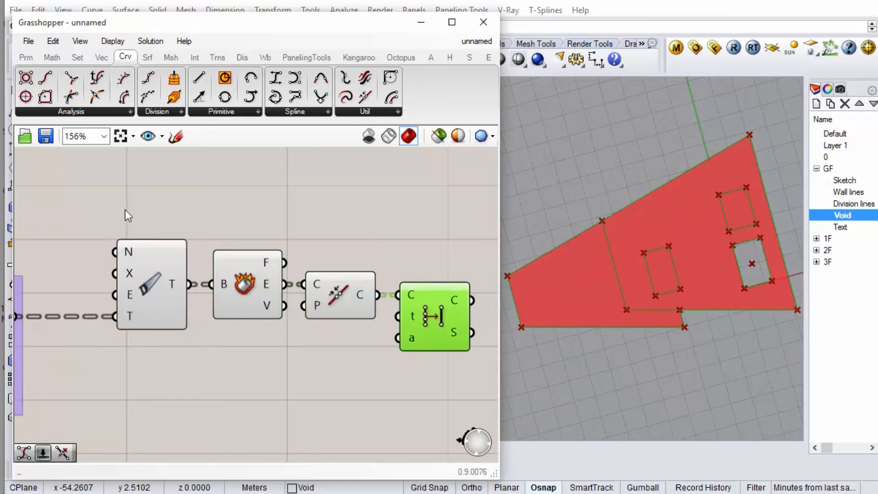
scroll(175, 293, down, 2)
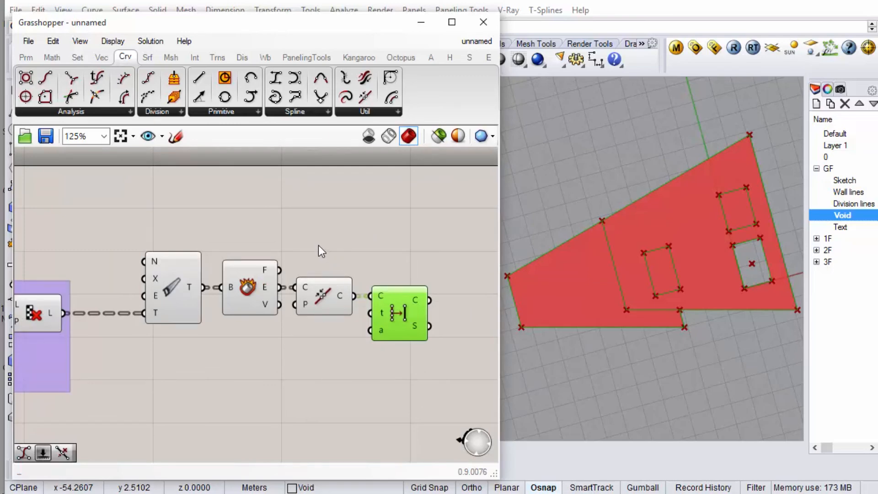
mouse_move(268, 286)
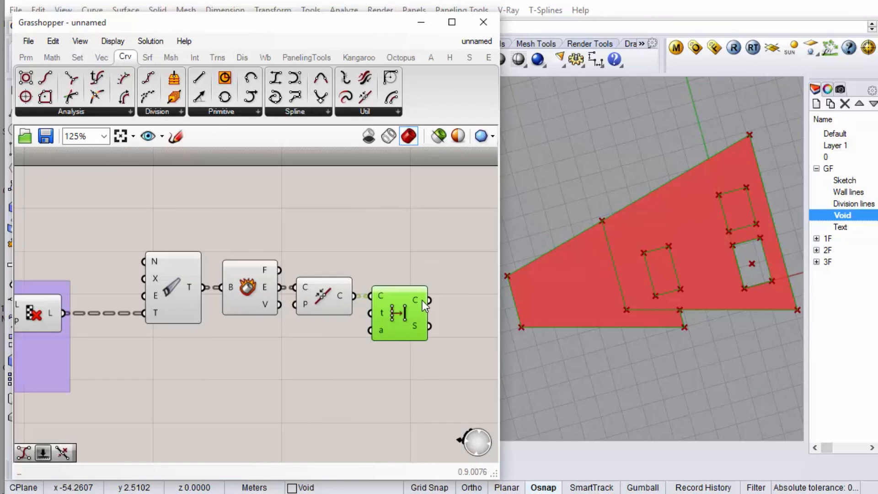
mouse_move(422, 300)
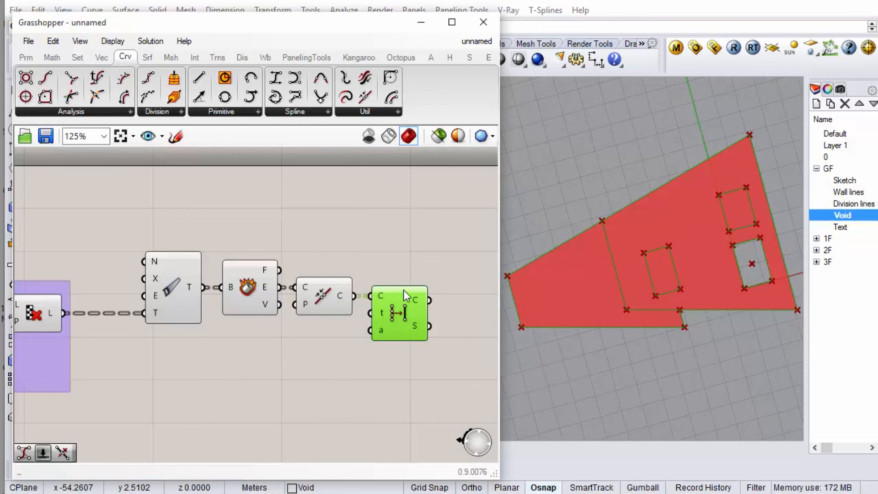
Add a Boundary Surfaces component after Simplify Curve and connect the simplified curves to its Edges input.
click(378, 251)
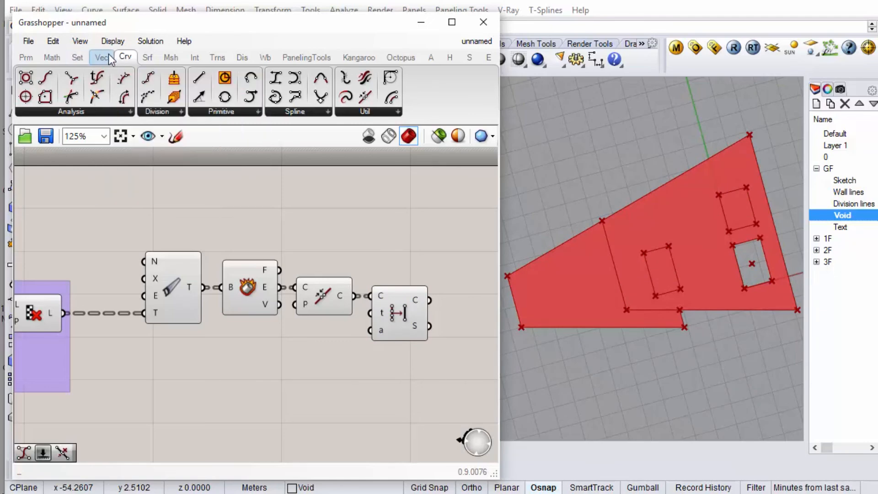
click(147, 58)
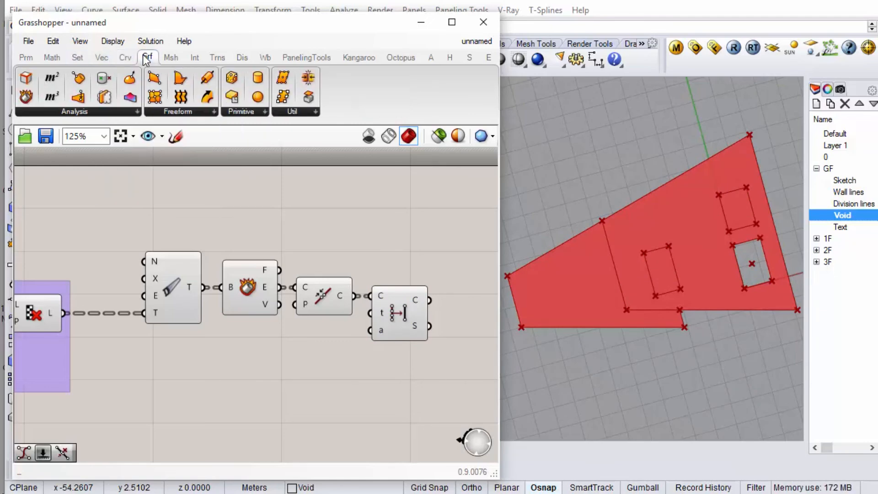
click(180, 79)
scroll(161, 255, down, 3)
scroll(343, 290, up, 1)
click(342, 289)
scroll(348, 279, up, 2)
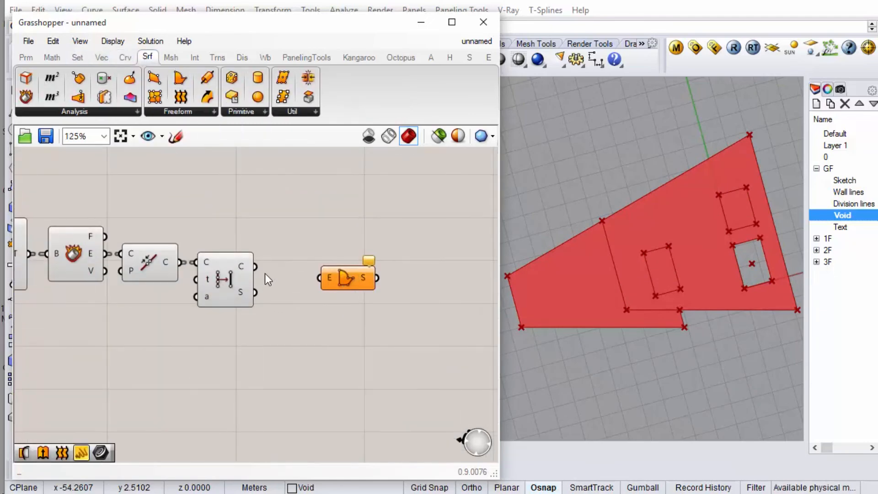
drag(276, 269, 325, 263)
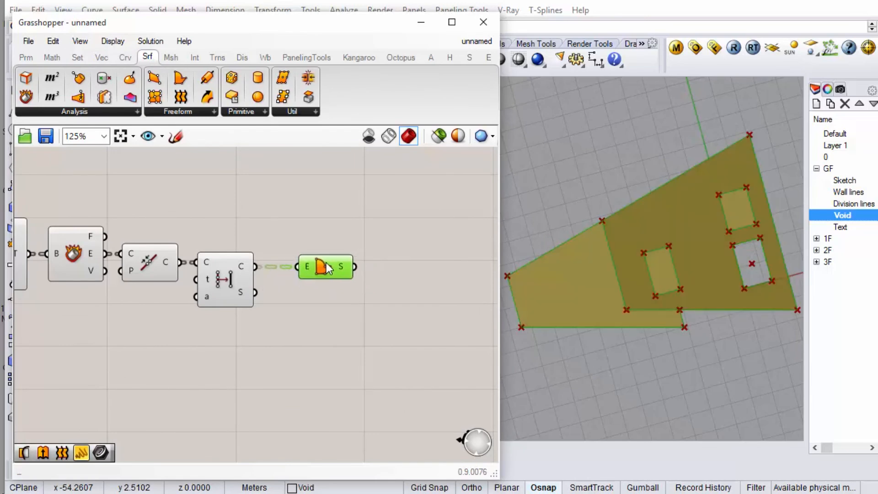
Turn off the preview of the Cull Pattern, Clean Tree, Deconstruct Brep, Join Curves and Simplify Curve components.
scroll(362, 264, down, 3)
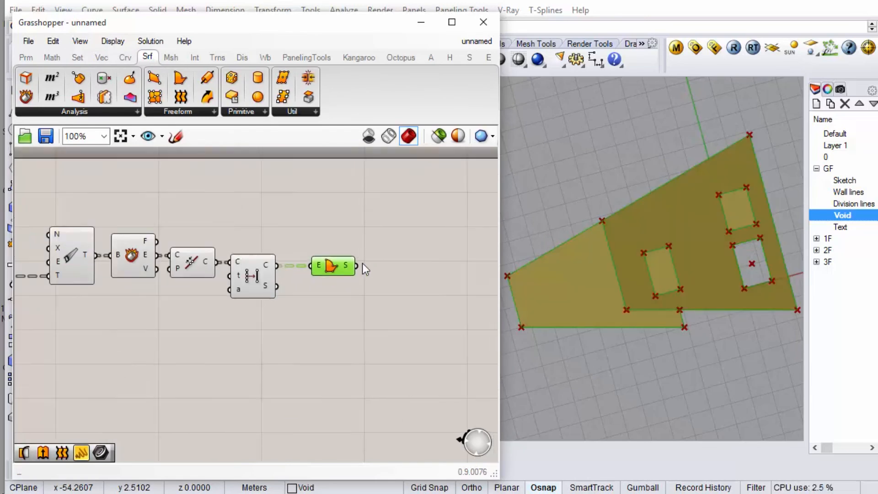
drag(315, 209, 115, 325)
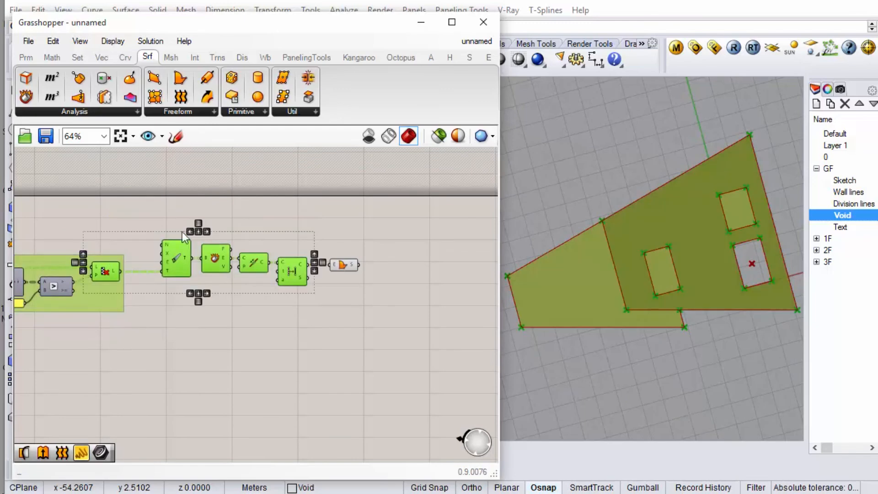
right_click(208, 202)
click(260, 226)
click(320, 239)
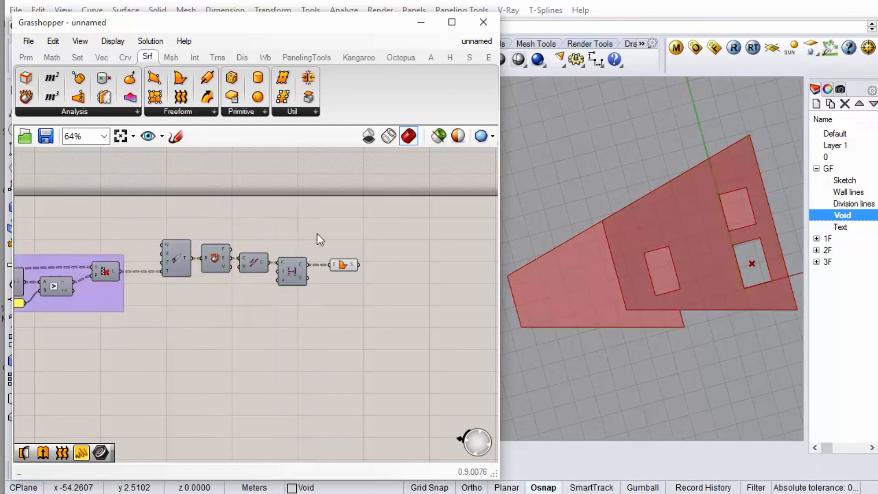
Select the Boundary Surfaces component and examine its surfaces and output data structure.
scroll(352, 273, up, 3)
click(328, 256)
mouse_move(345, 257)
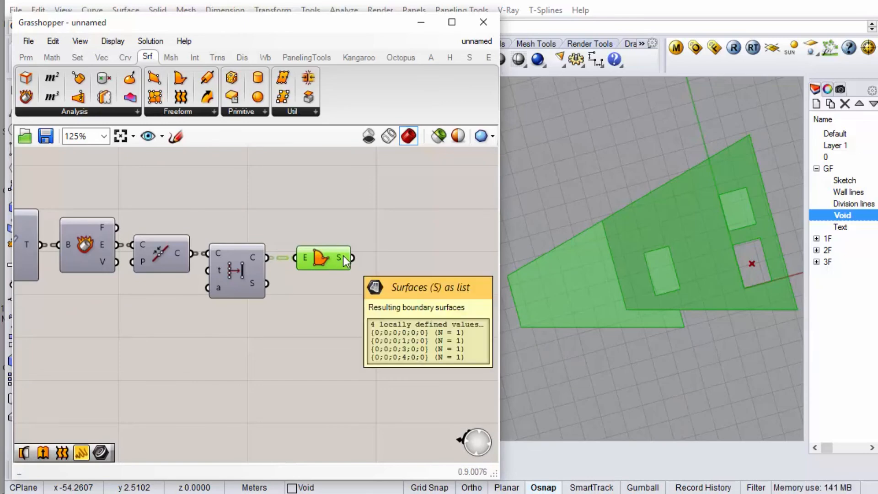
Move the void point out of the small inner room and into the large room on the plan's west side.
drag(754, 261, 662, 270)
drag(692, 225, 571, 289)
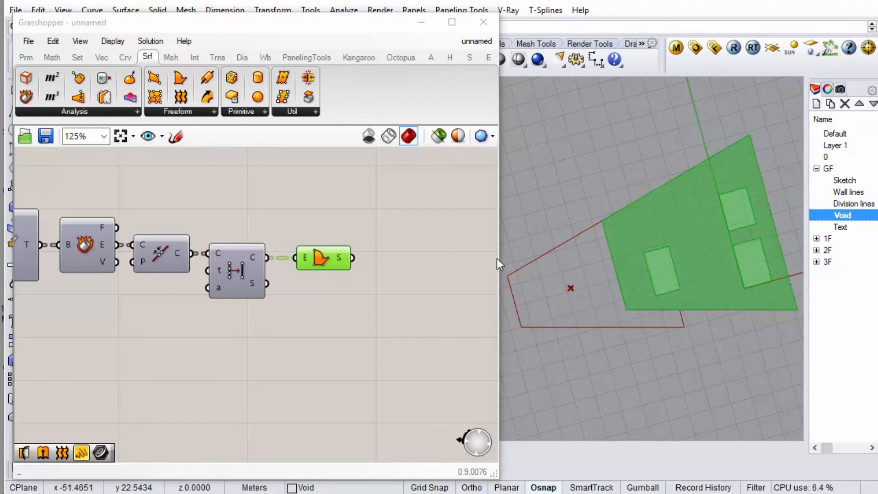
click(389, 296)
Group the Clean Tree, Deconstruct Brep, Join Curves, Simplify Curve and Boundary Surfaces components.
scroll(393, 290, down, 3)
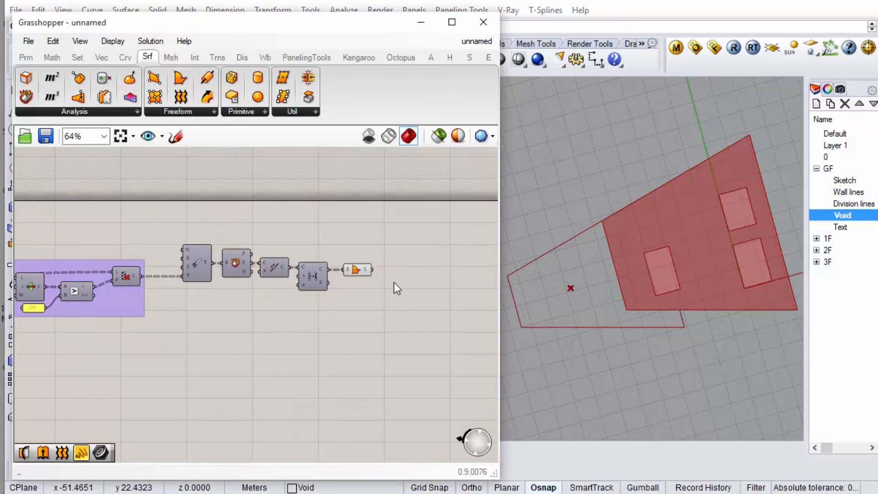
drag(391, 211, 191, 321)
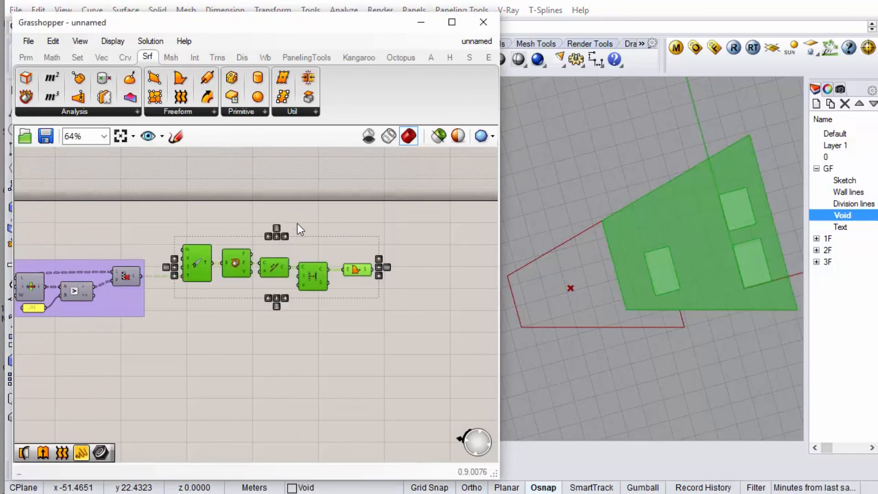
right_click(309, 212)
click(366, 354)
scroll(388, 317, down, 3)
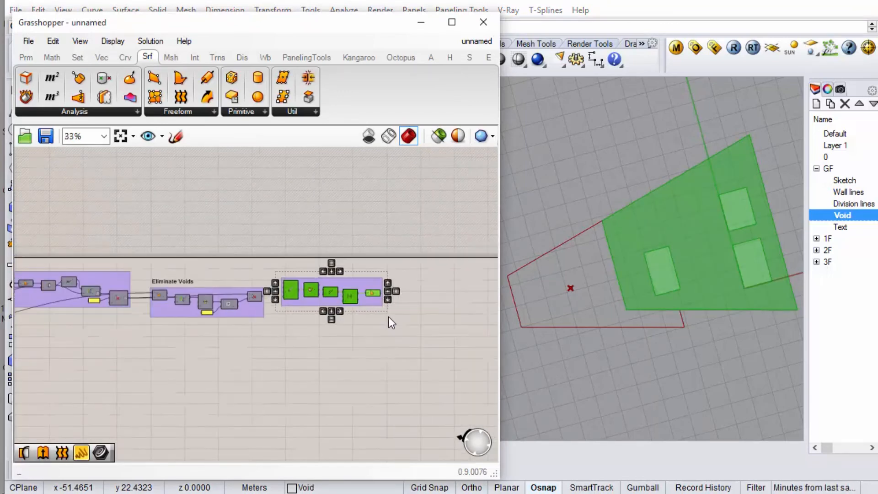
Copy the "Eliminate Voids" scribble, place the copy above the new group and change its text to "Rebuild".
scroll(180, 261, up, 3)
click(184, 298)
click(187, 301)
key(ctrl+c)
key(ctrl+v)
drag(187, 305, 438, 282)
double_click(436, 282)
mouse_move(429, 221)
mouse_down()
mouse_move(388, 224)
mouse_move(335, 245)
mouse_up()
text(Rebuild)
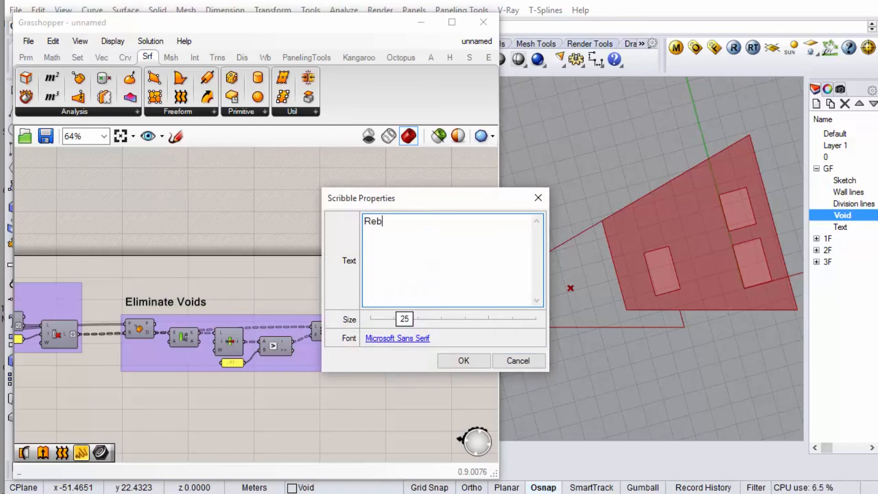
click(464, 360)
scroll(252, 270, down, 5)
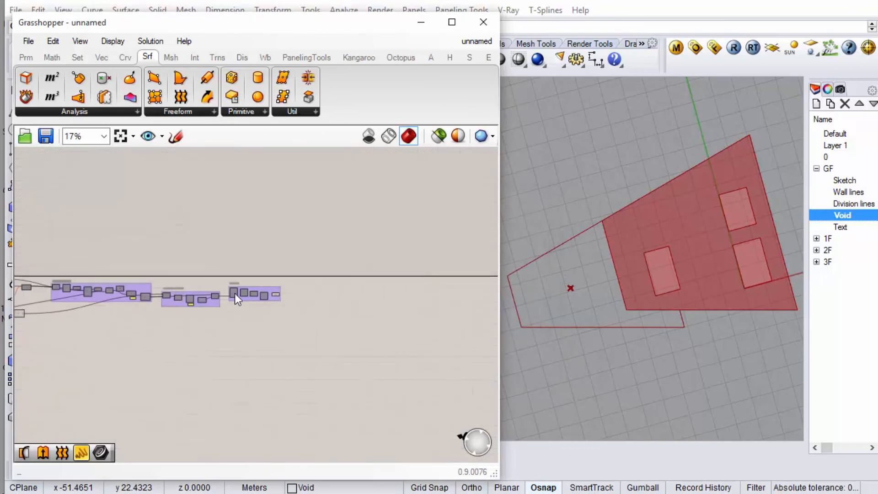
scroll(204, 290, up, 4)
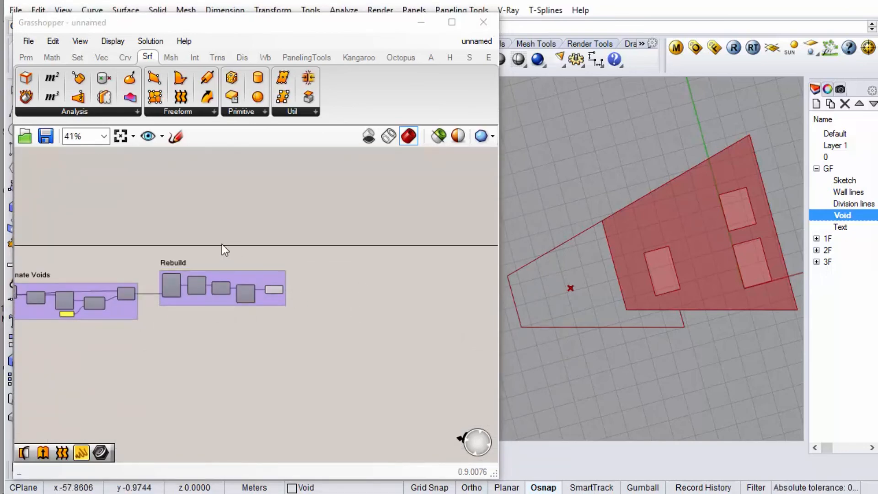
Add an Area component beyond the Rebuild group, connect the boundary surfaces to its Geometry input and examine the room centroids.
click(306, 254)
scroll(305, 254, up, 3)
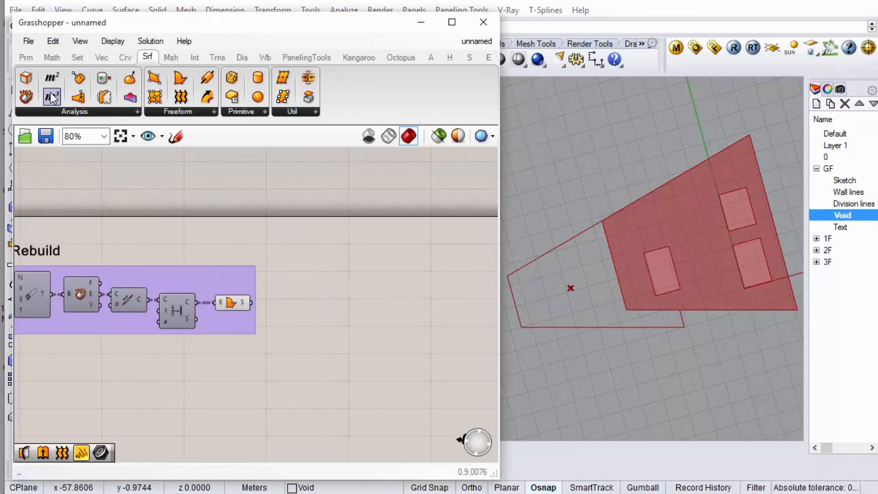
drag(316, 266, 324, 270)
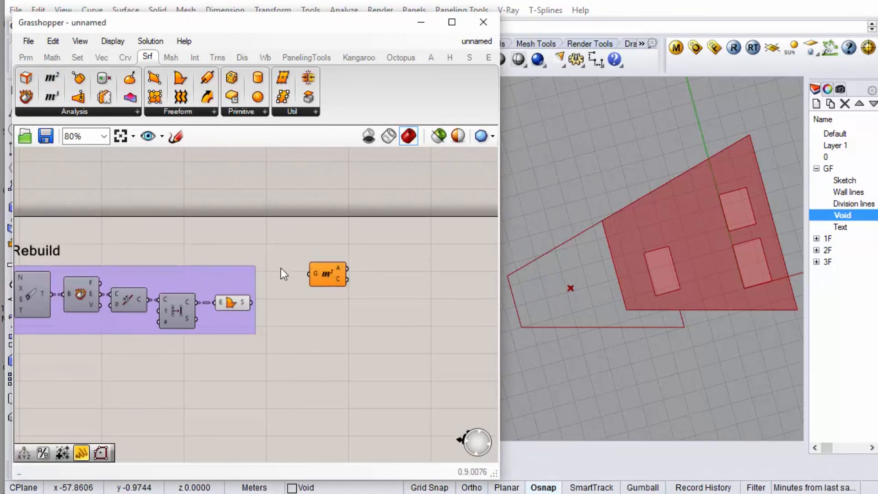
drag(251, 302, 310, 264)
scroll(310, 265, up, 3)
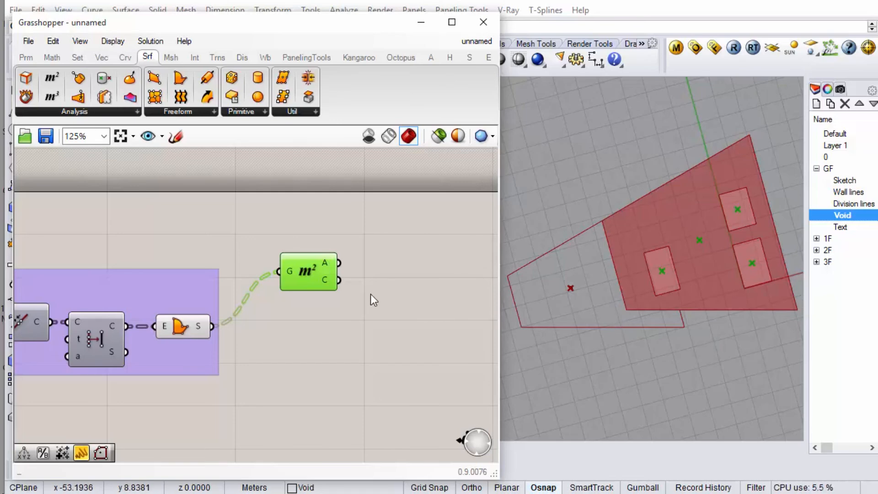
drag(314, 280, 314, 271)
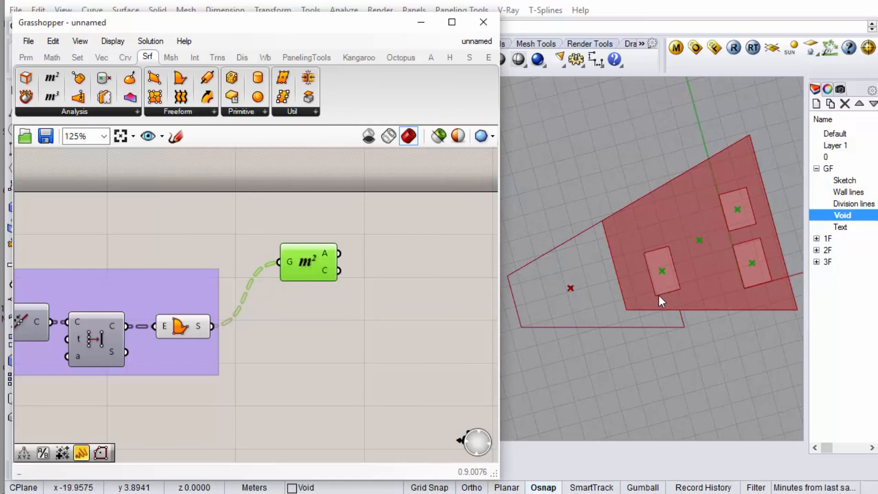
click(271, 344)
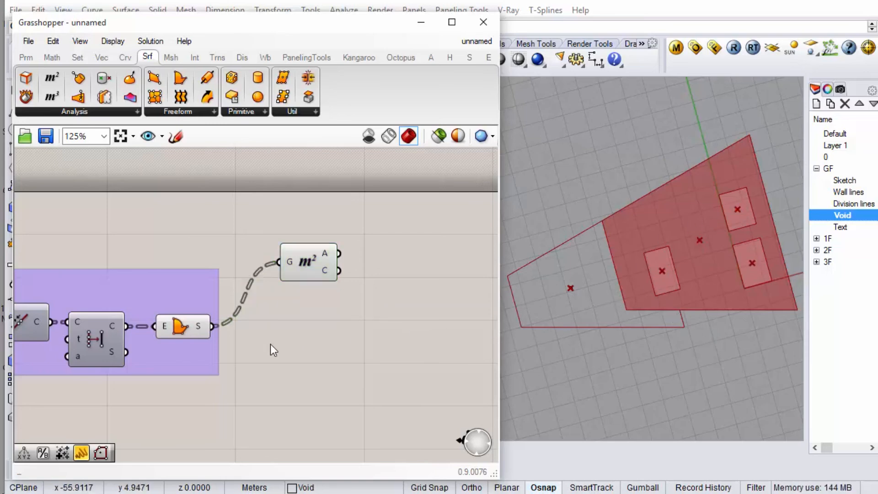
click(314, 266)
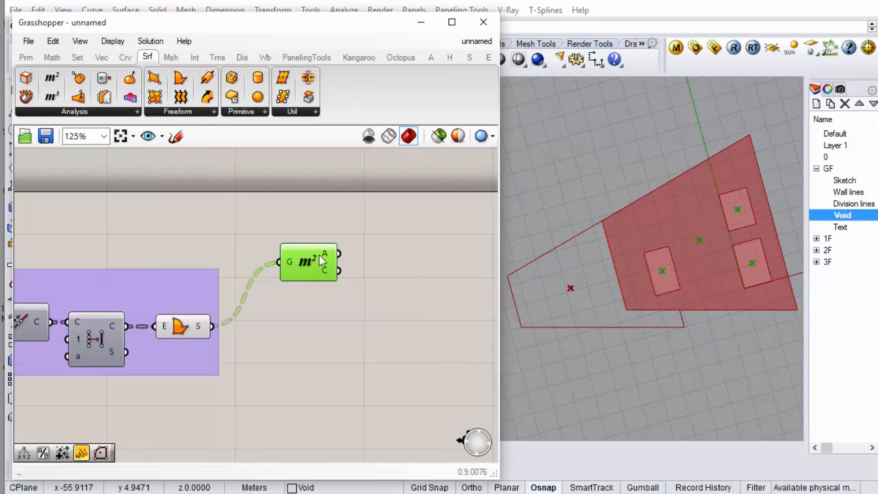
click(339, 287)
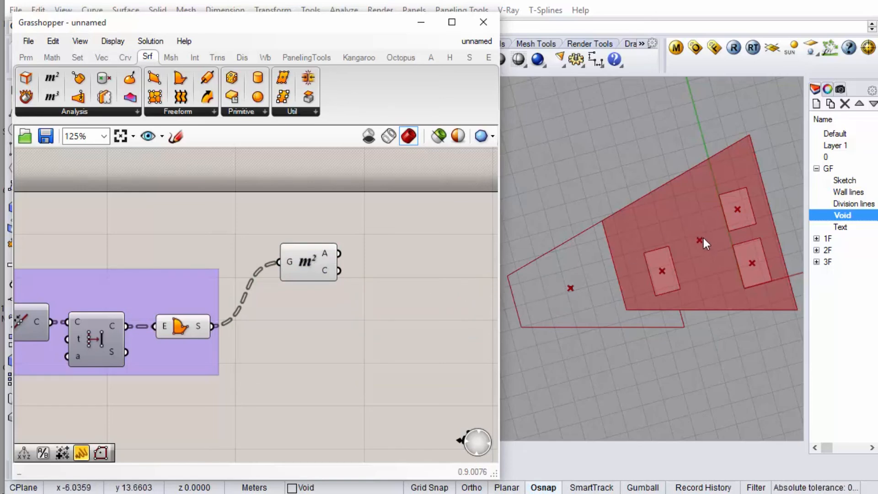
Try moving the small western inner room onto the large room's centroid, and return it to about its former place.
click(713, 316)
scroll(713, 251, up, 3)
click(653, 281)
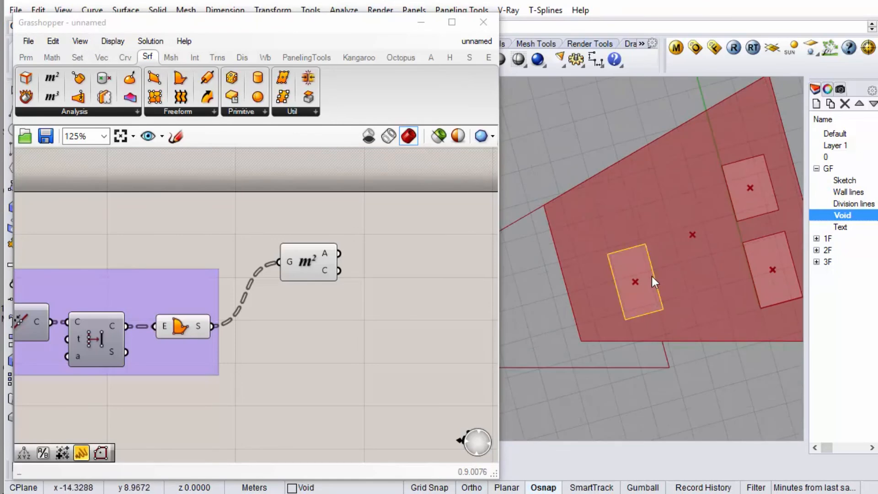
drag(663, 303, 723, 273)
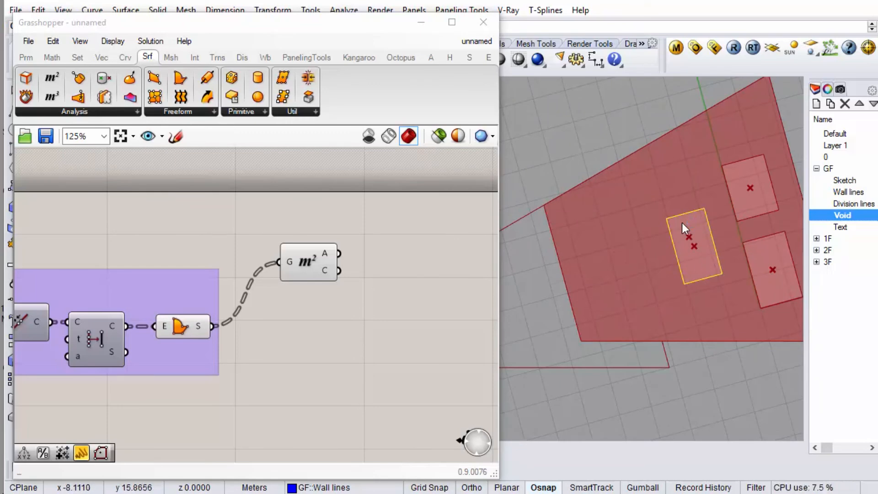
drag(715, 242, 654, 256)
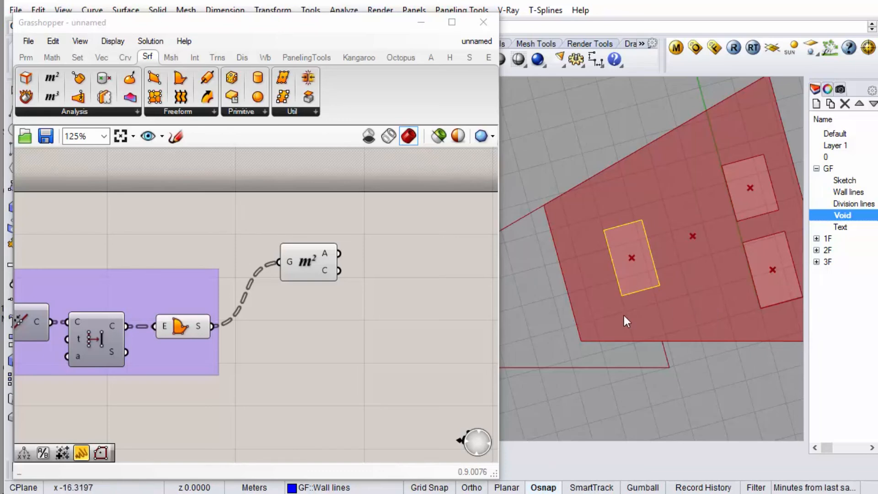
Delete the Area component.
click(309, 265)
drag(308, 266, 311, 275)
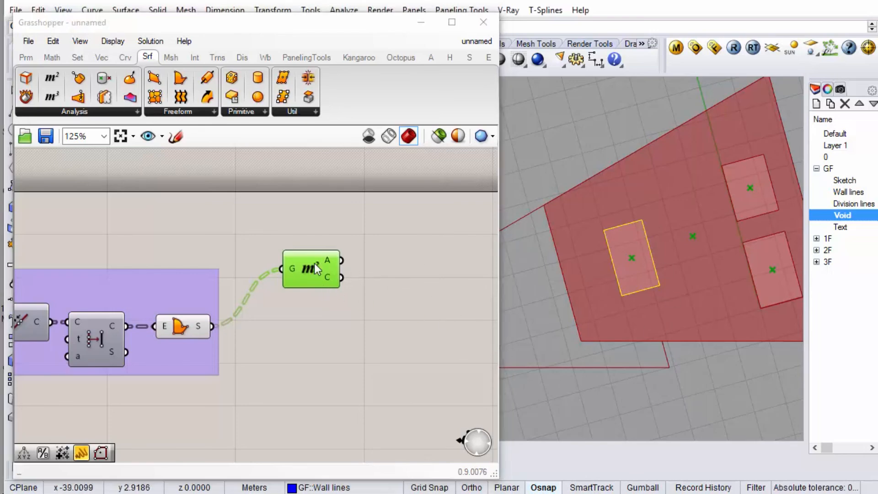
click(314, 265)
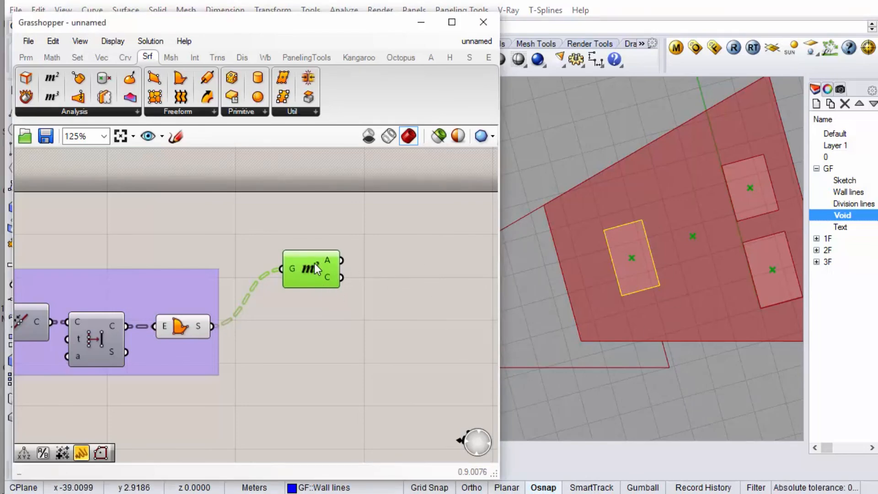
key(Delete)
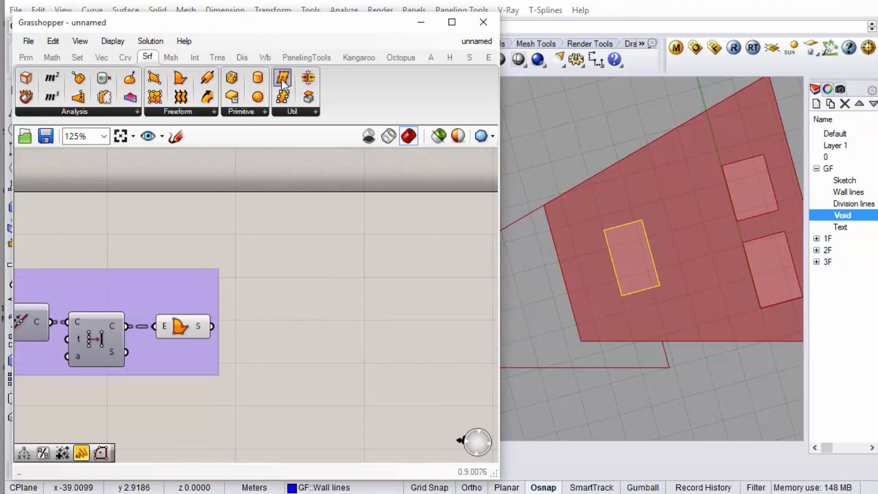
Add a Divide Surface component beyond the Rebuild group and connect the boundary surfaces to its Surface input.
drag(283, 82, 348, 317)
drag(211, 326, 352, 344)
mouse_move(335, 342)
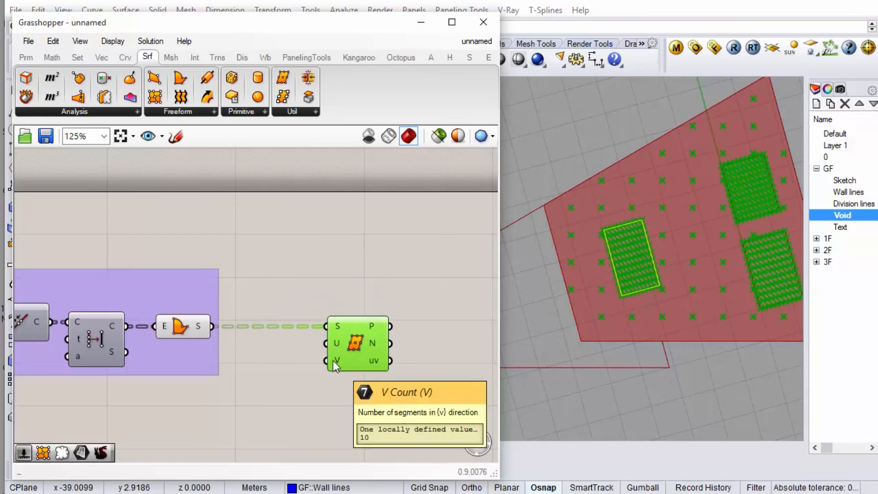
drag(368, 346, 355, 344)
mouse_move(354, 344)
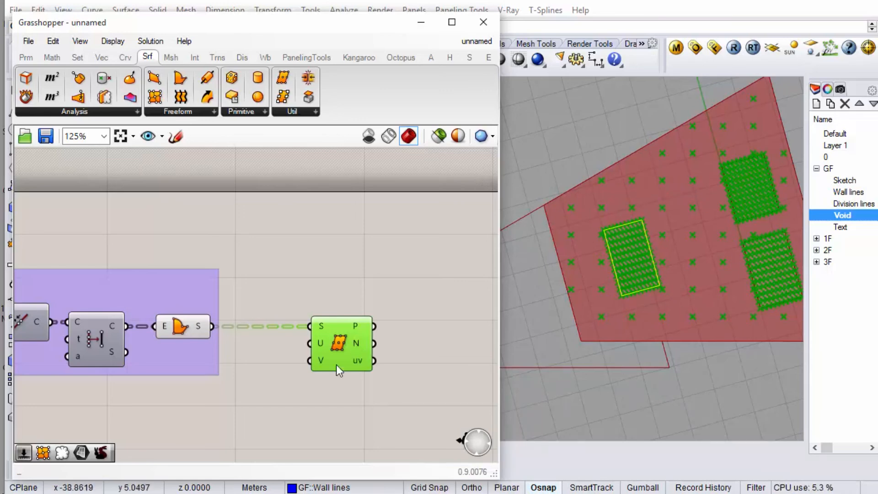
drag(331, 353, 322, 378)
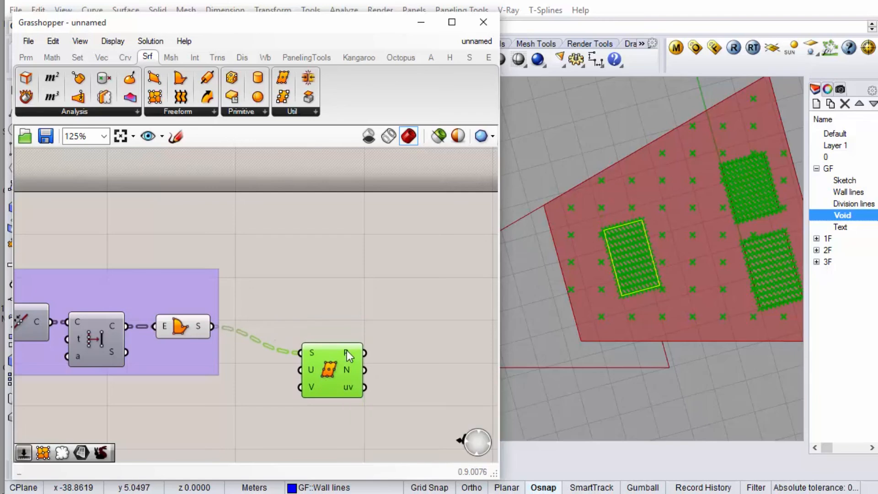
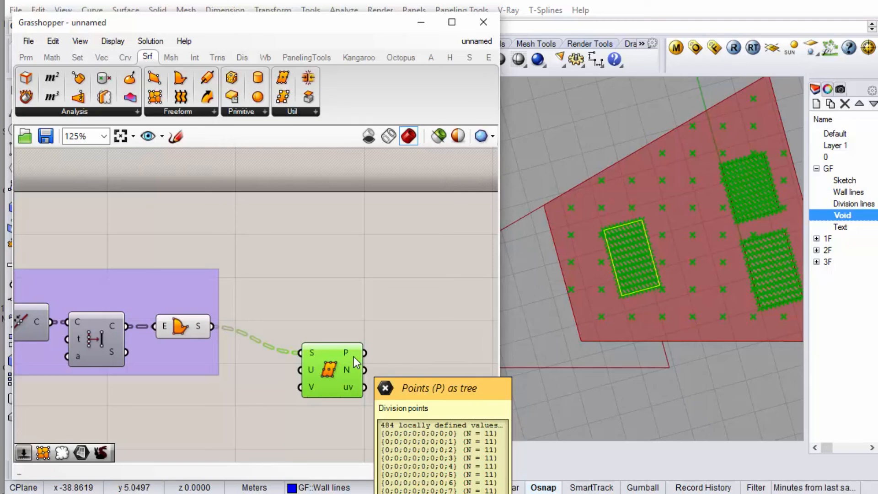
right_click(354, 357)
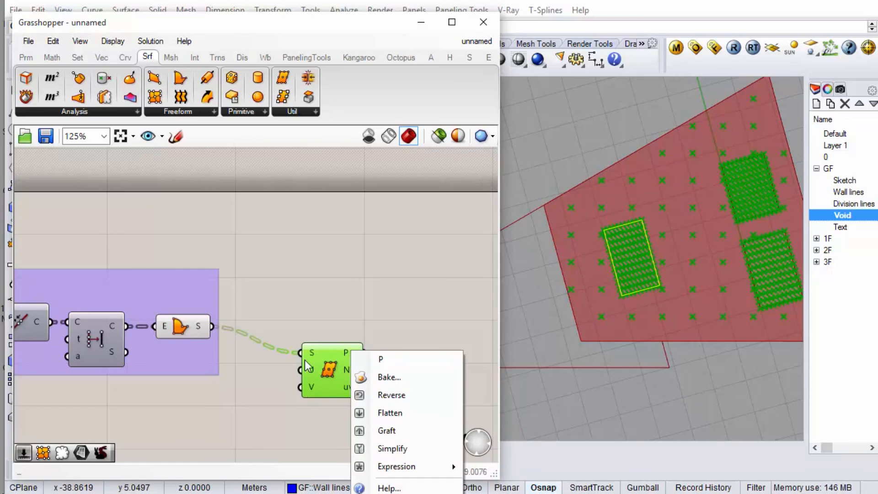
click(197, 327)
drag(331, 392, 304, 386)
click(332, 315)
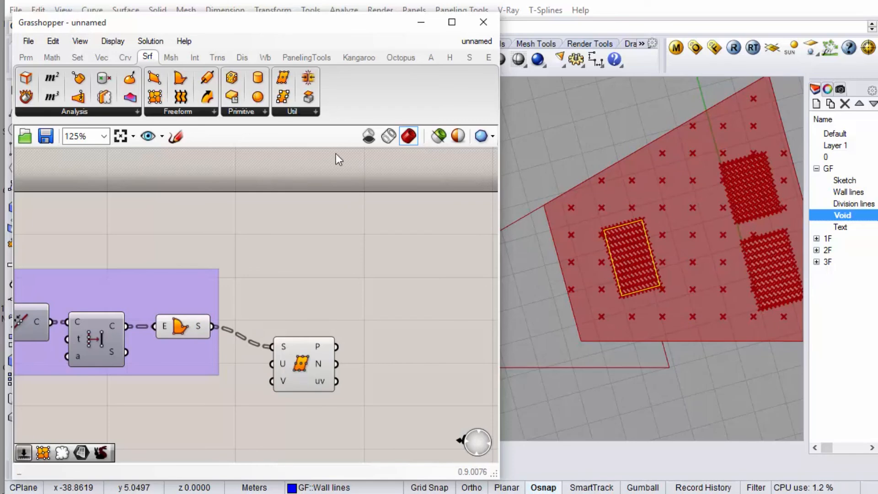
Add a Shift Paths component after Divide Surface and connect the division points to its Data input.
click(305, 113)
click(78, 57)
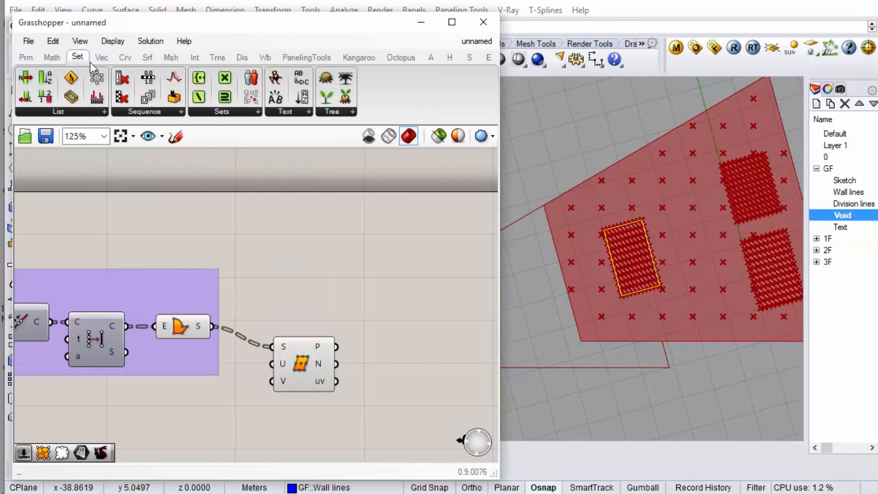
click(330, 112)
click(362, 276)
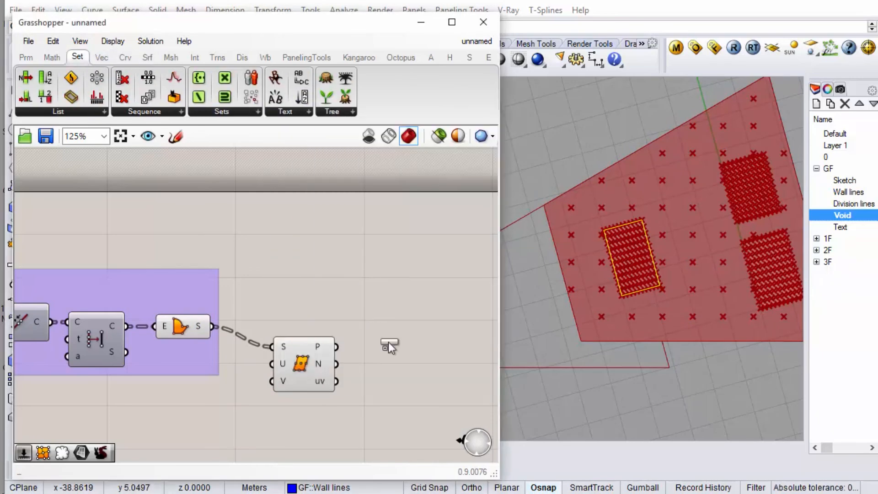
click(396, 355)
drag(337, 348, 370, 347)
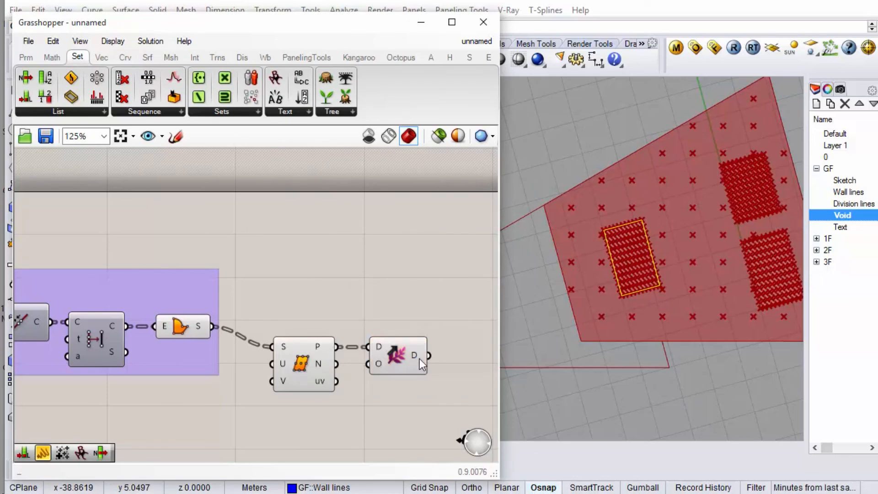
mouse_move(420, 355)
click(197, 326)
click(397, 352)
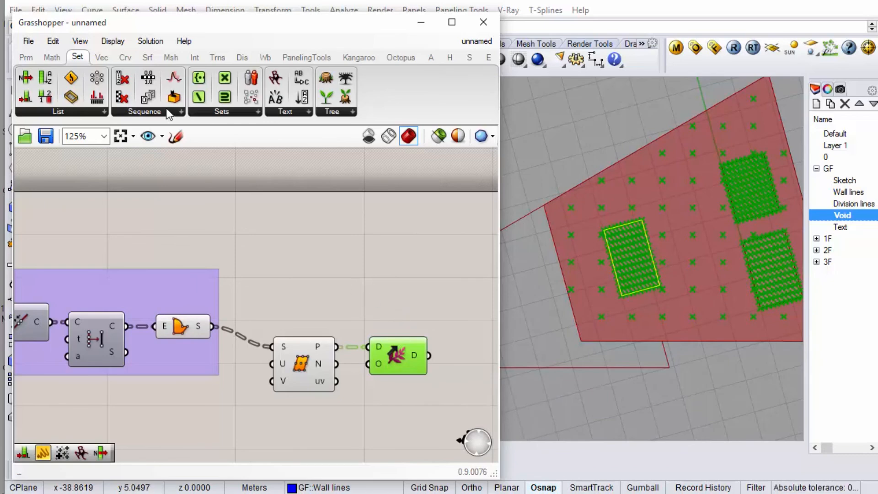
Add a Curve Closest Point component, connecting the shifted points to its Point input and the boundary surfaces to its Curve input.
mouse_move(122, 64)
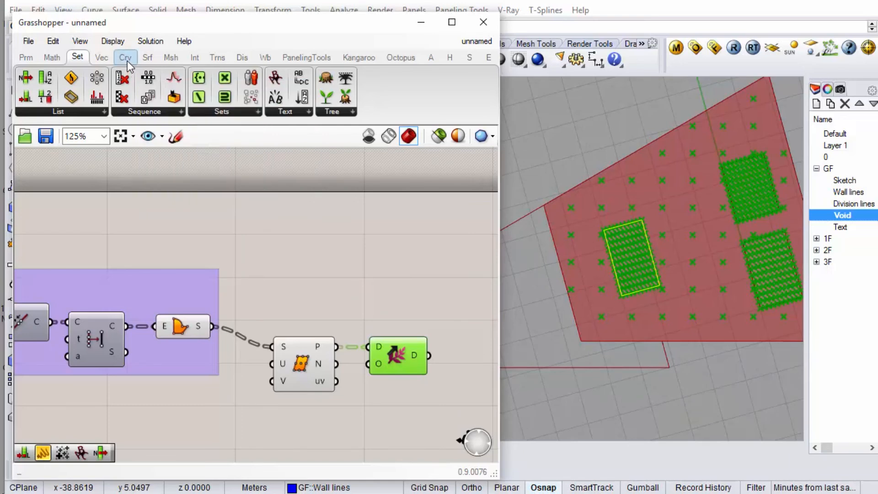
click(123, 62)
drag(70, 78, 467, 280)
drag(429, 355, 436, 267)
drag(447, 300, 212, 326)
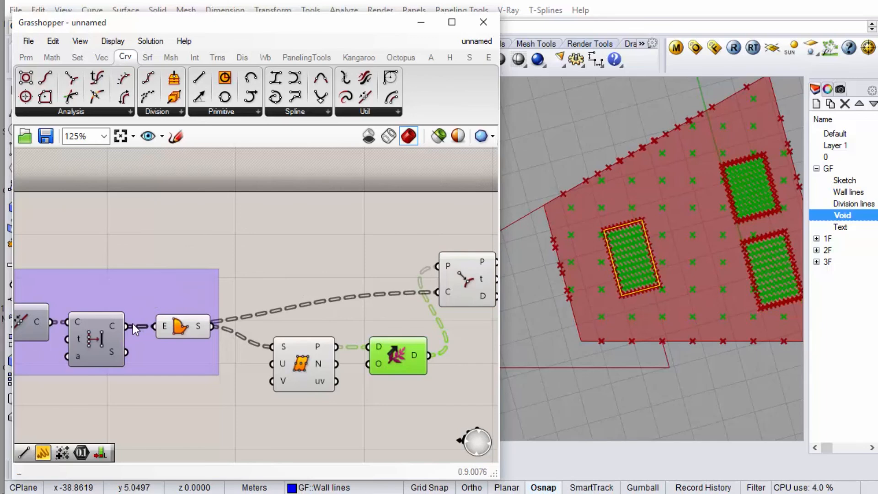
scroll(237, 323, down, 2)
scroll(339, 305, up, 2)
drag(366, 278, 386, 313)
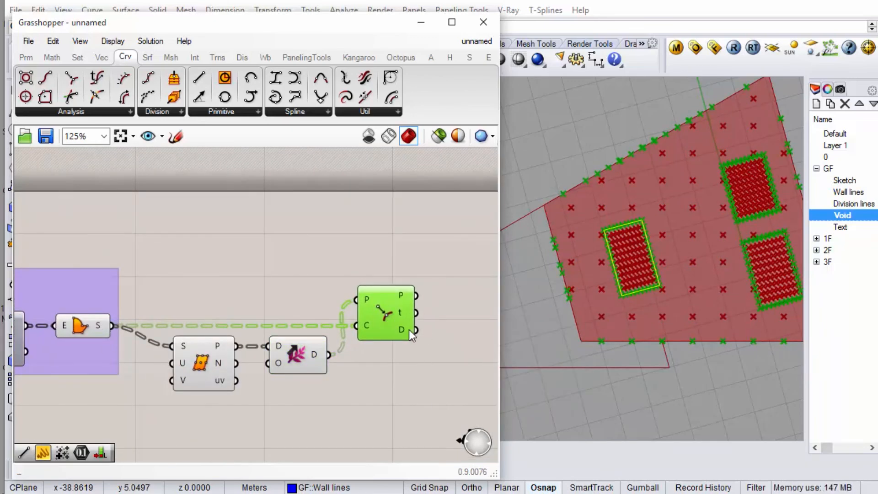
Add a Sort List component after Curve Closest Point and connect the Distance output to its Keys input.
mouse_move(410, 330)
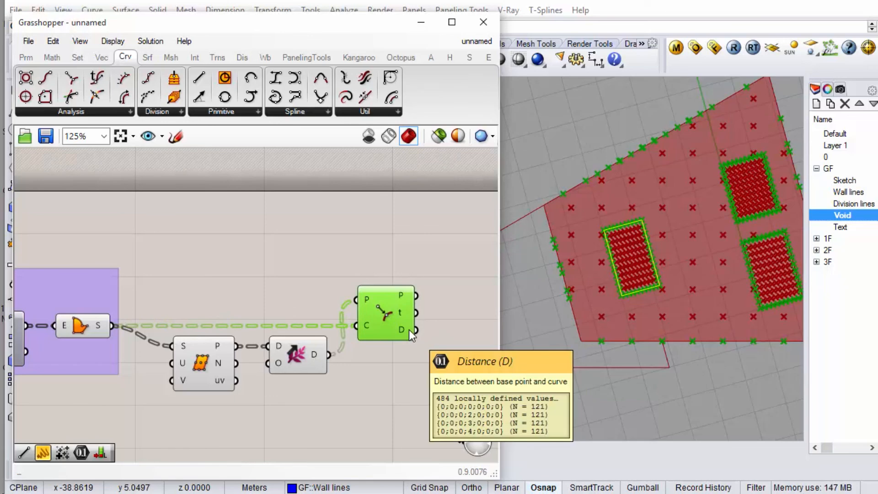
click(83, 59)
scroll(152, 224, down, 1)
drag(152, 224, 415, 326)
scroll(415, 326, up, 1)
drag(354, 310, 423, 312)
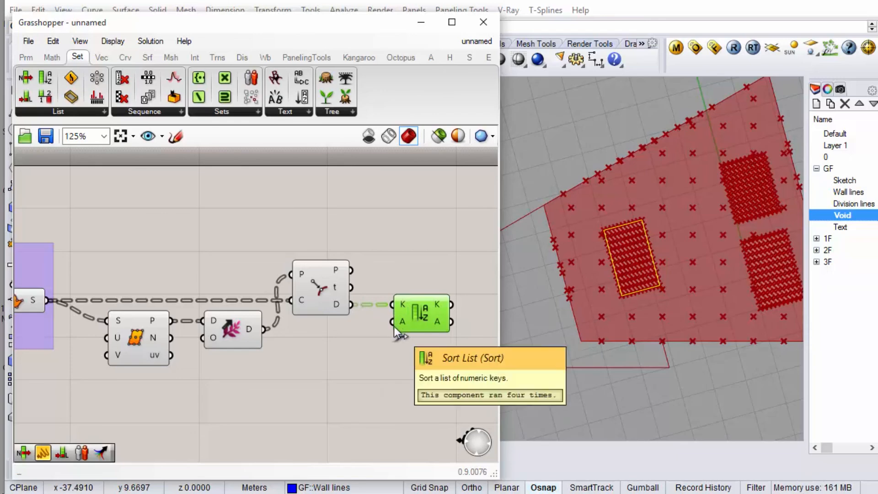
Connect the Shift Paths output to the A input of Sort List and reverse the sorted A output.
drag(345, 350, 264, 339)
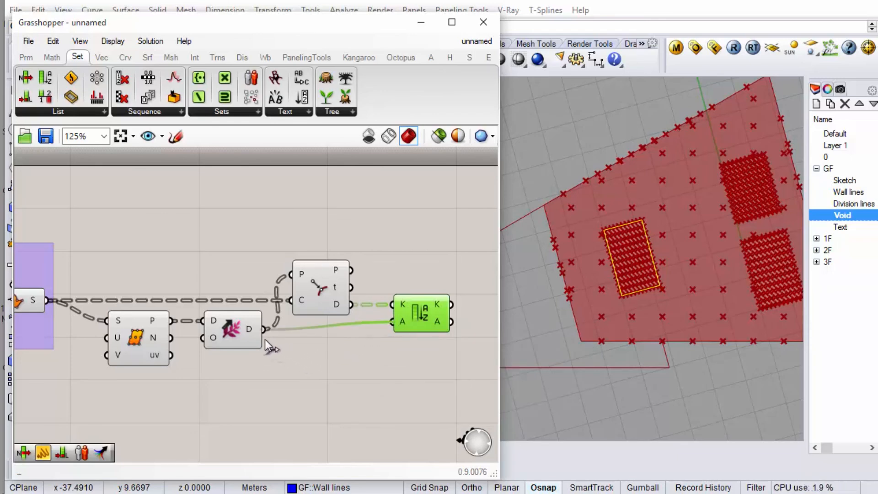
drag(421, 316, 408, 318)
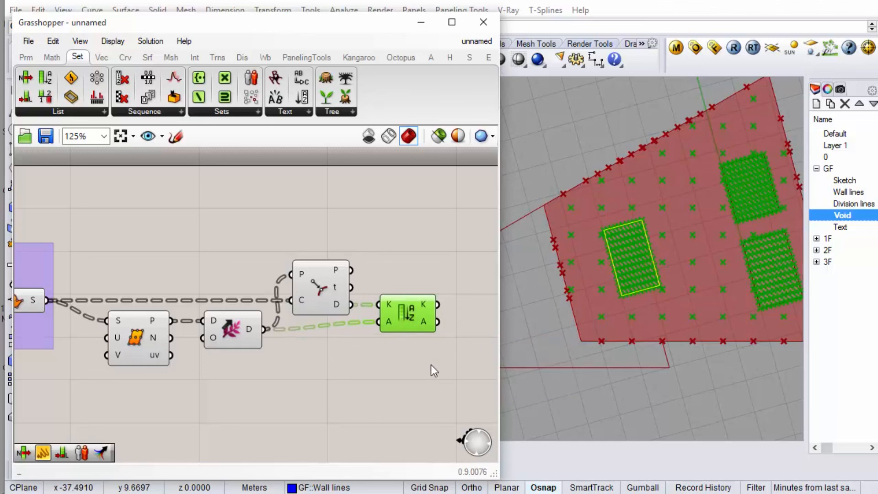
right_click(424, 320)
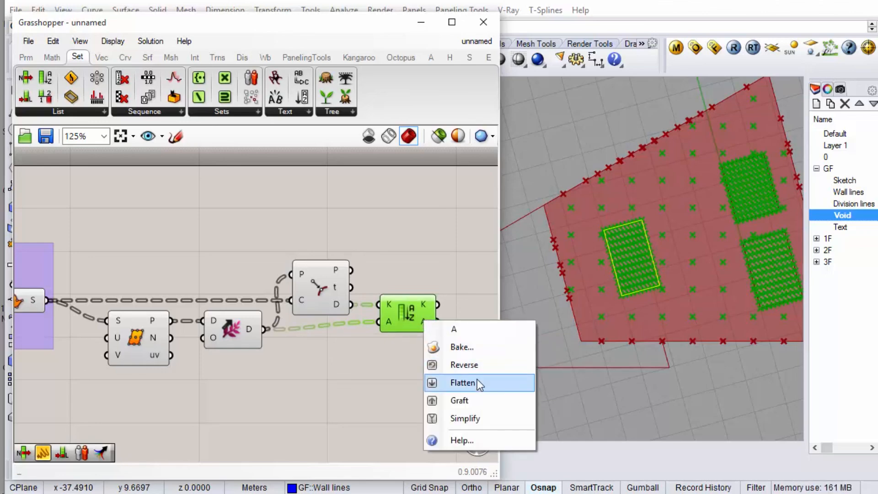
click(464, 366)
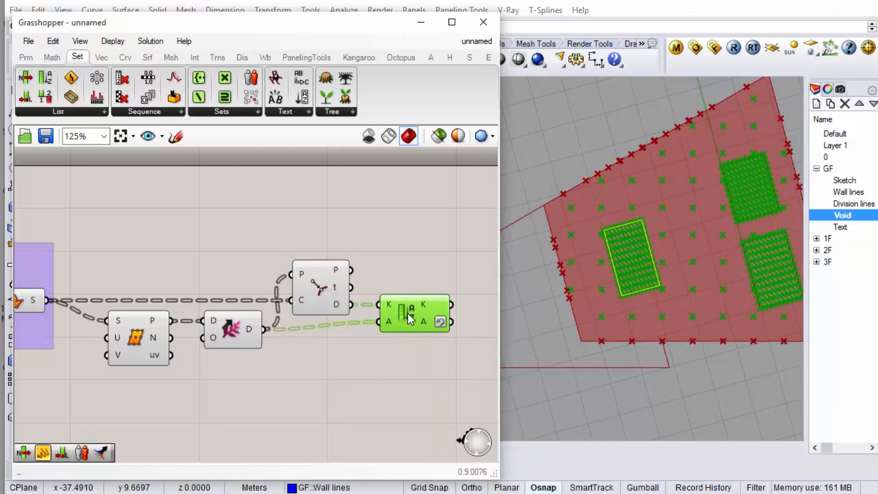
drag(408, 313, 400, 314)
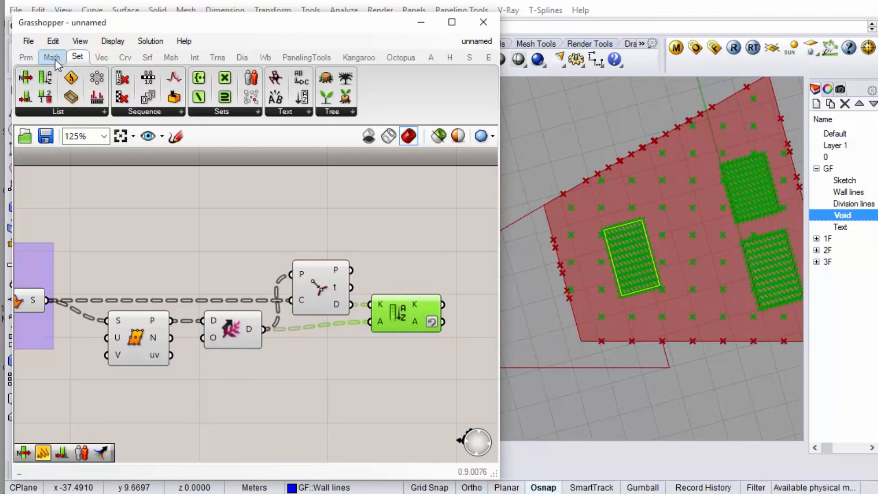
Add a List Item component after Sort List and connect the reversed A output to its List input.
click(25, 78)
scroll(134, 274, down, 3)
scroll(344, 307, up, 3)
click(322, 305)
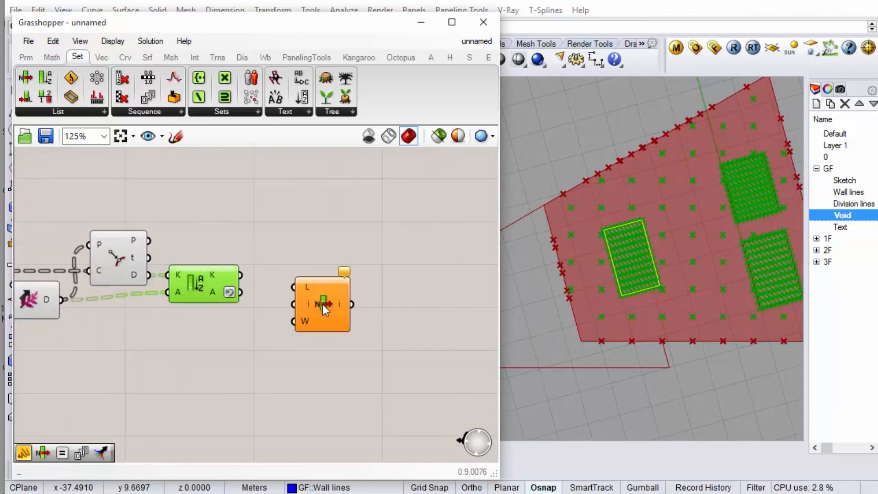
drag(243, 293, 293, 287)
click(358, 302)
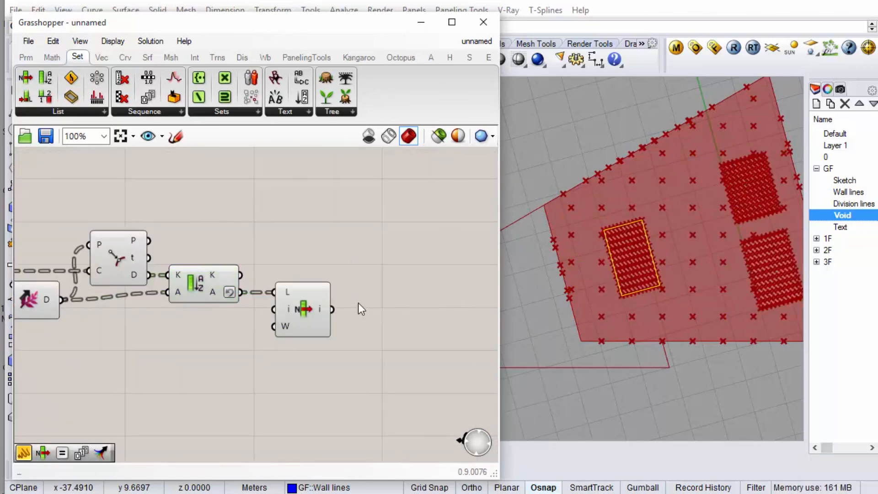
Turn off the preview of the Divide Surface, Shift Paths, Curve Closest Point and Sort List components.
scroll(359, 302, down, 4)
drag(312, 243, 167, 322)
right_click(245, 223)
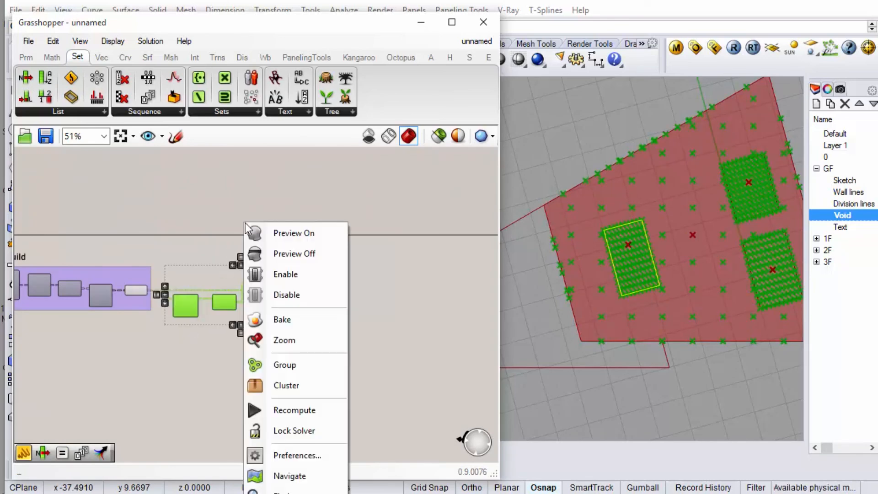
click(287, 254)
click(399, 303)
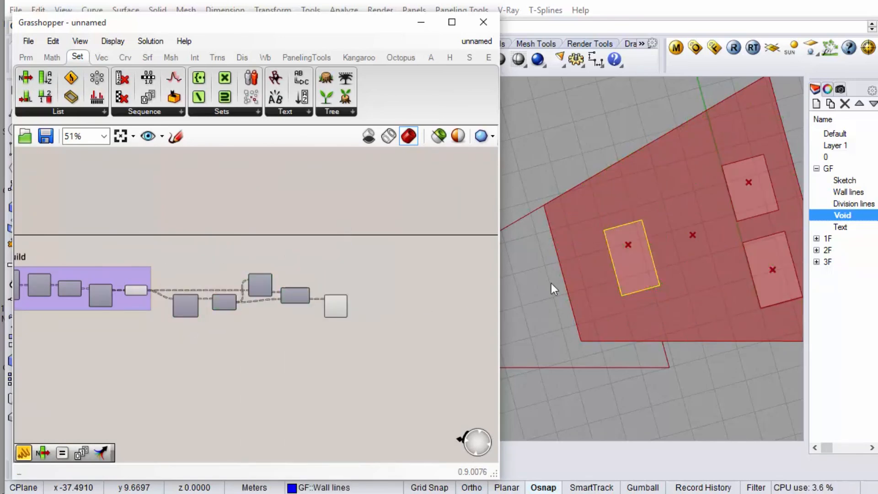
Move the westernmost void rectangle towards the other two voids in the Rhino plan, then return it near its starting place.
click(653, 278)
click(657, 276)
drag(657, 277, 714, 261)
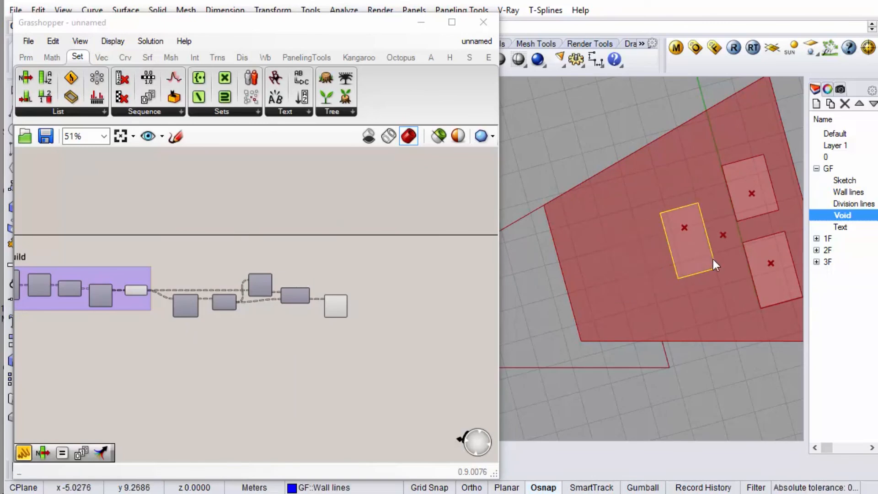
mouse_move(711, 254)
mouse_down()
mouse_move(669, 252)
mouse_move(664, 287)
mouse_move(693, 285)
mouse_move(708, 253)
mouse_up()
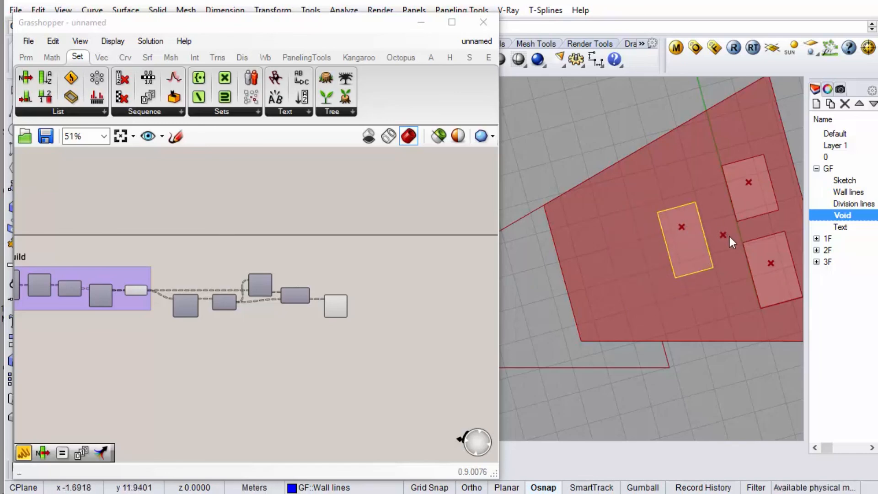
drag(706, 262, 647, 278)
Try moving the northern void rectangle into the middle of the large room, undo the move and deselect it.
mouse_move(738, 218)
mouse_down()
mouse_move(711, 206)
mouse_move(730, 207)
mouse_move(687, 231)
mouse_up()
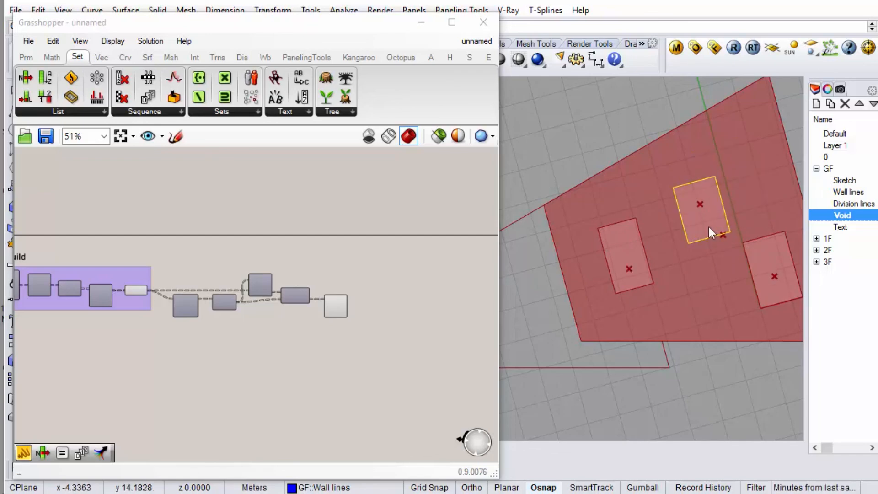
key(ctrl+z)
click(580, 128)
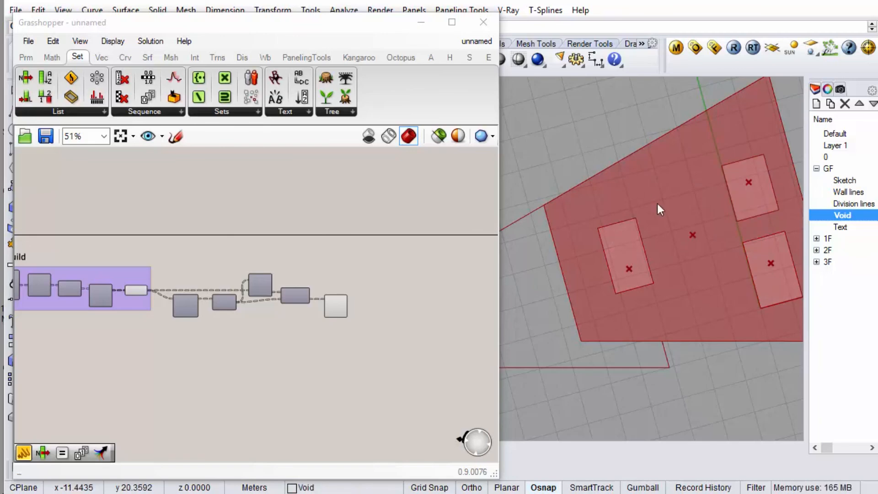
Group the five components from Divide Surface to List Item in Grasshopper.
scroll(684, 213, down, 2)
click(340, 253)
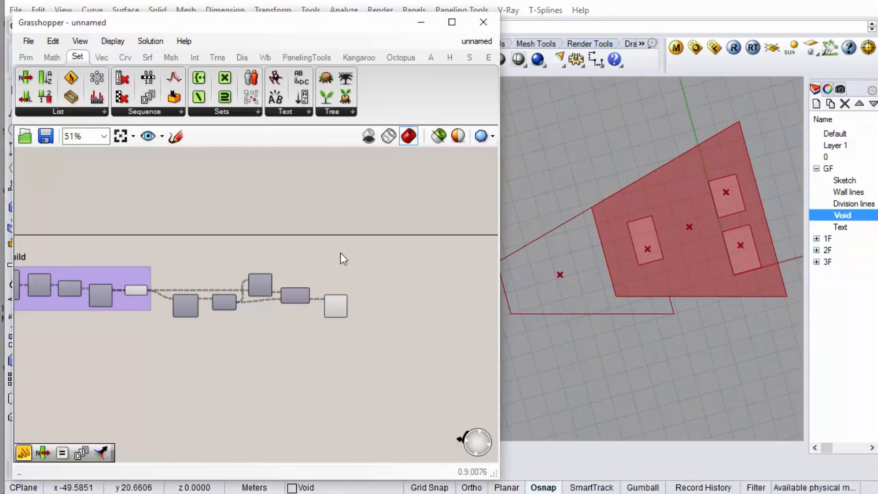
scroll(232, 299, up, 2)
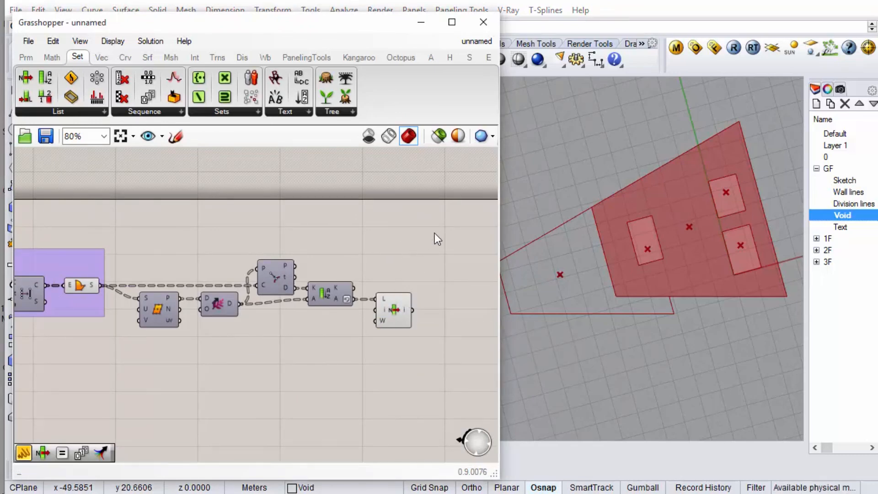
drag(434, 233, 149, 354)
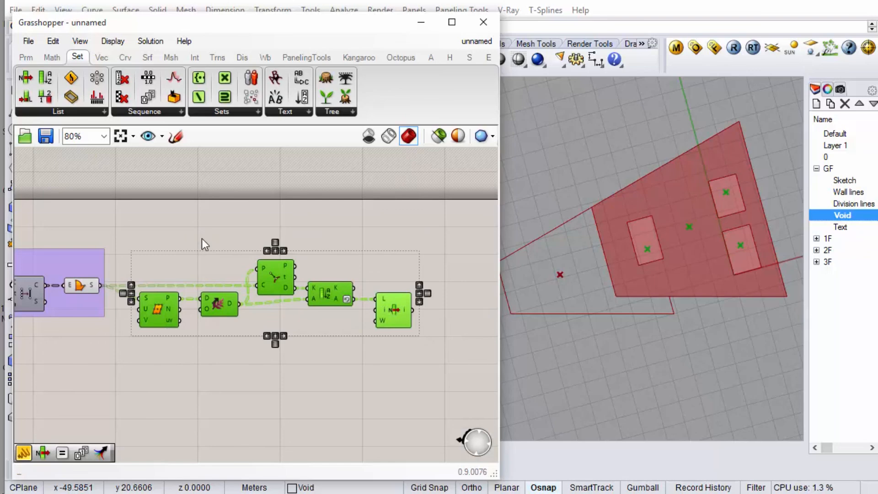
right_click(202, 238)
click(278, 375)
scroll(397, 316, down, 4)
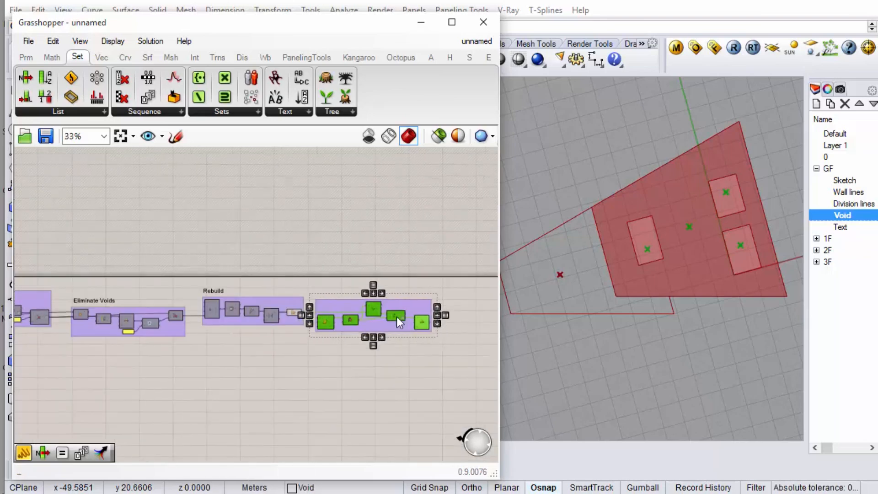
Copy the Rebuild label above the new group and change its text to "Find Centre Pts".
click(211, 289)
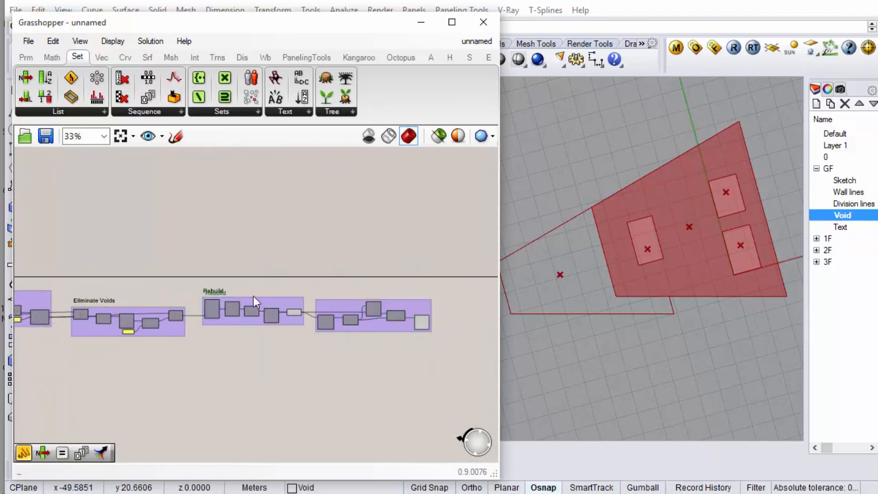
scroll(254, 295, up, 4)
drag(137, 289, 409, 292)
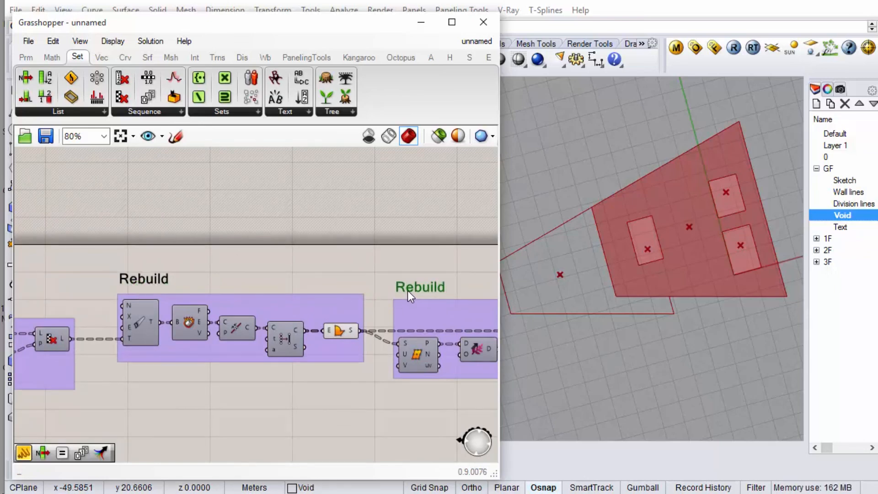
double_click(407, 290)
text(F)
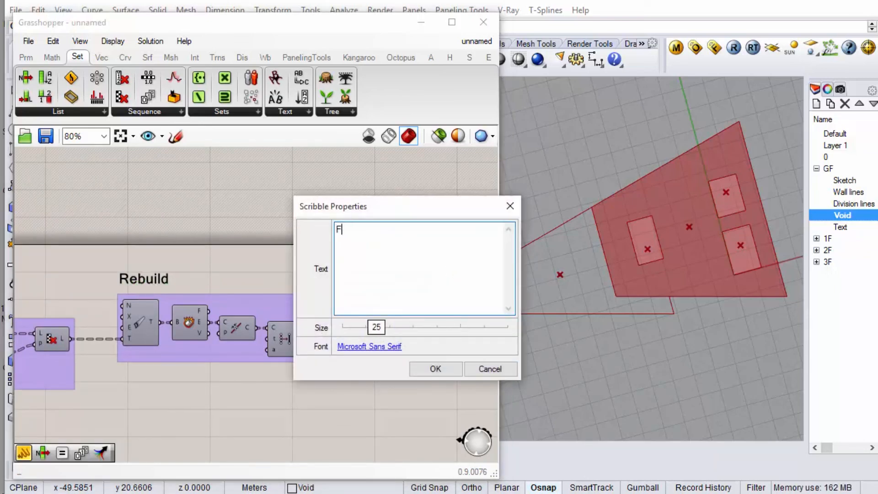
text(ind Centre )
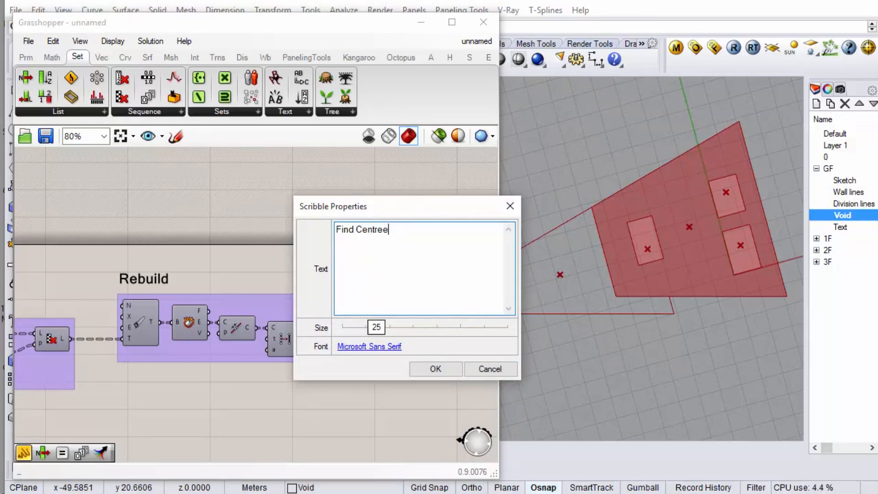
text(Ot)
key(BackSpace)
text(Pts)
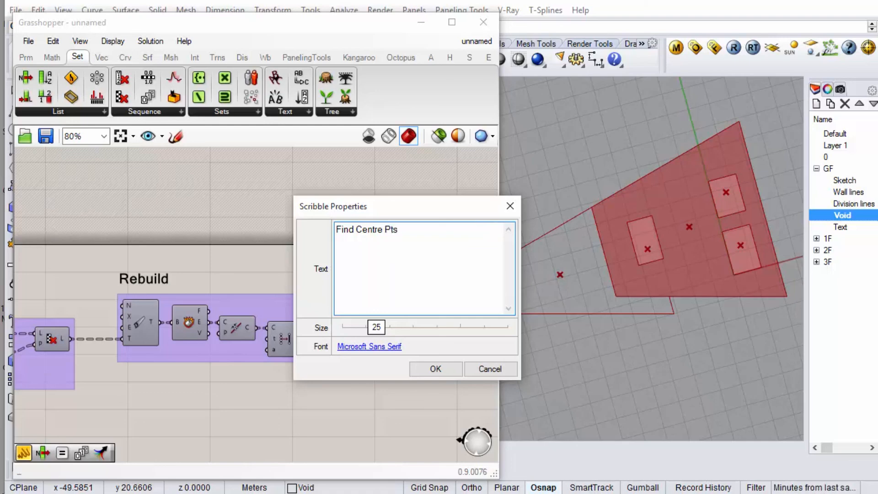
click(430, 369)
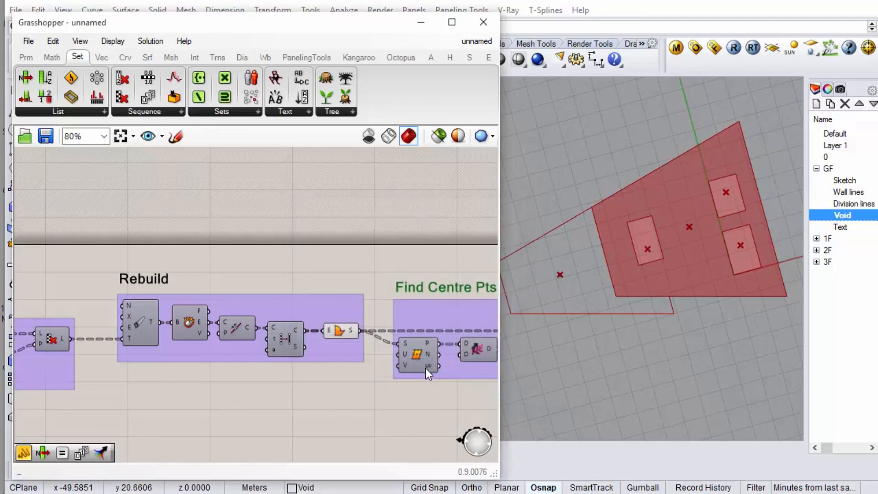
Add an XY Plane component beyond the Find Centre Pts group and connect the List Item output to its Origin input.
scroll(209, 312, down, 4)
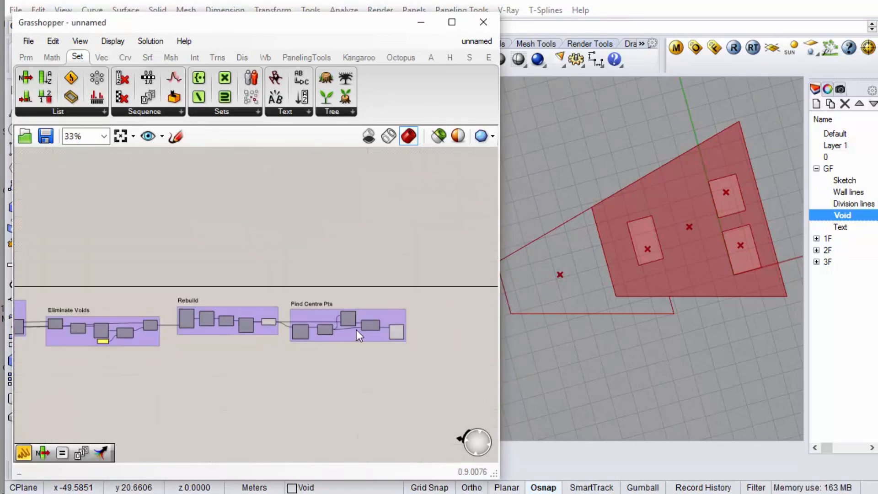
scroll(366, 327, up, 3)
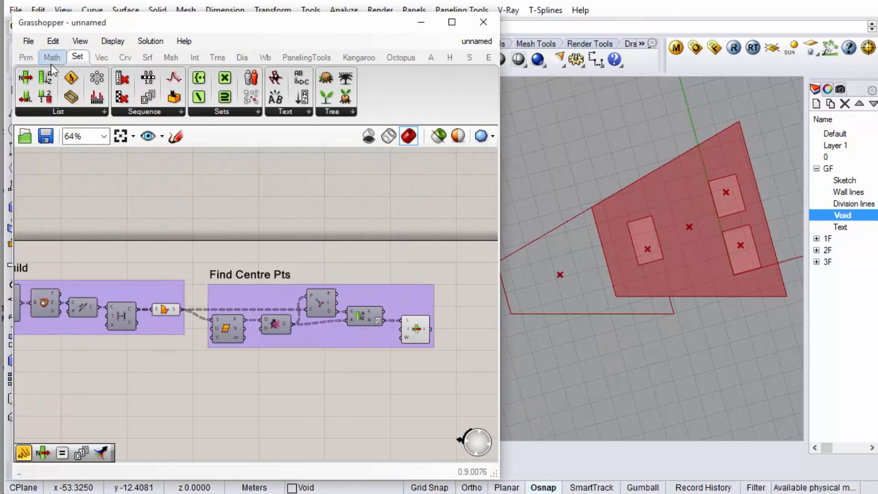
click(99, 58)
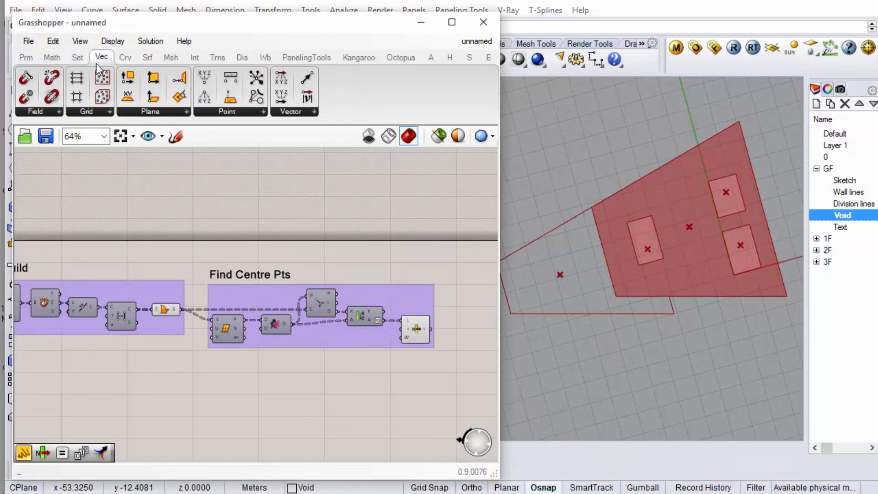
click(129, 96)
scroll(214, 279, down, 2)
scroll(401, 298, up, 3)
click(389, 290)
drag(295, 320, 349, 298)
click(383, 290)
scroll(378, 295, down, 2)
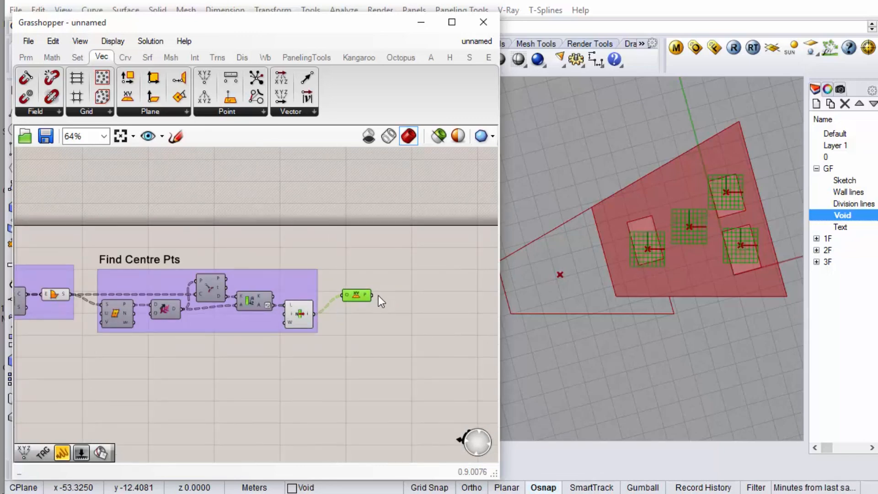
Add a Text Tag 3D component after XY Plane and connect the plane to its Location input.
scroll(378, 296, down, 2)
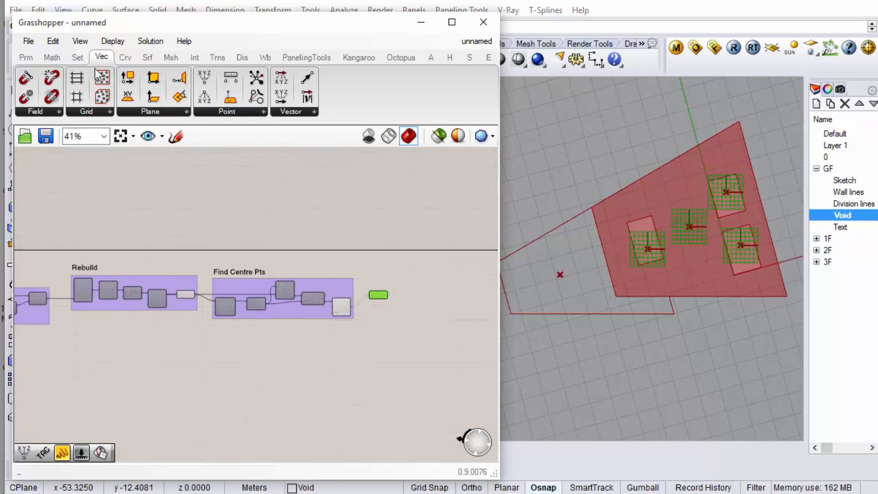
click(81, 58)
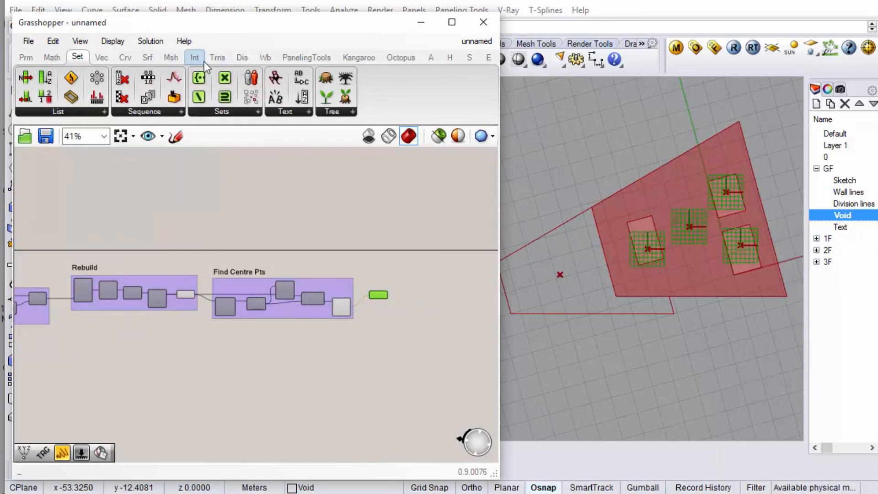
click(243, 59)
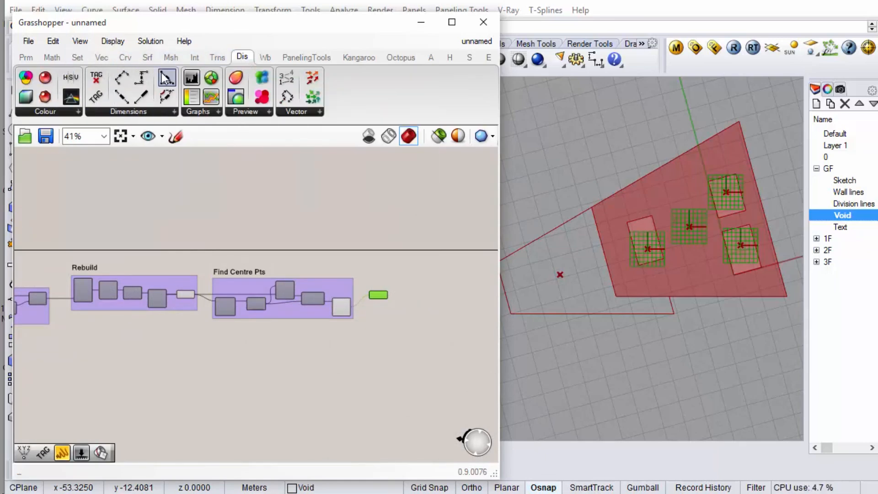
scroll(417, 285, up, 4)
drag(442, 315, 318, 285)
drag(410, 273, 382, 291)
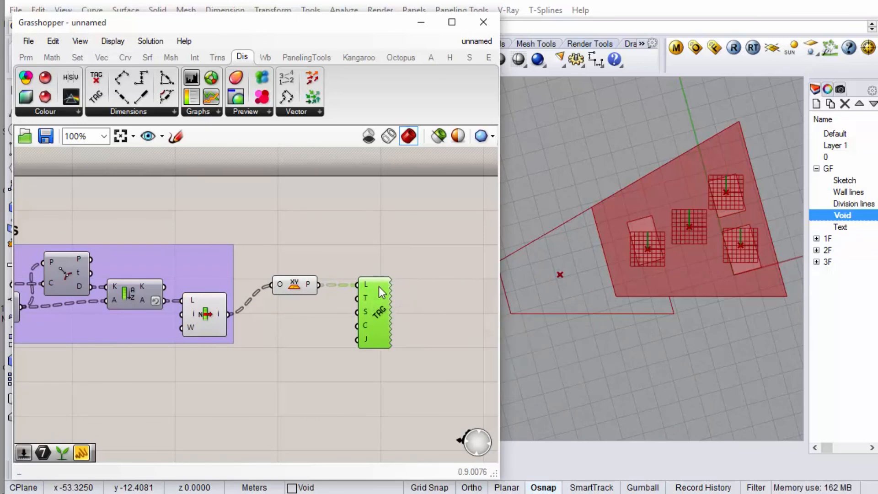
Add an Area component below XY Plane and connect the Boundary Surfaces output to its Geometry input.
click(98, 58)
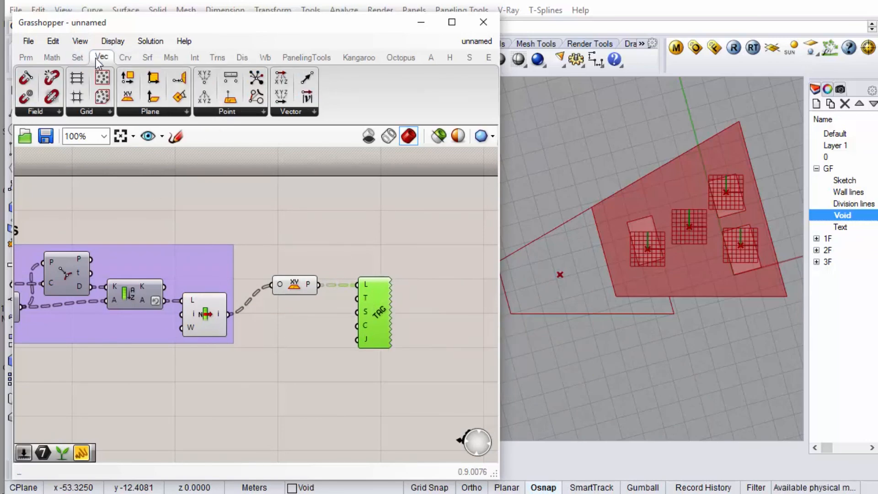
click(59, 57)
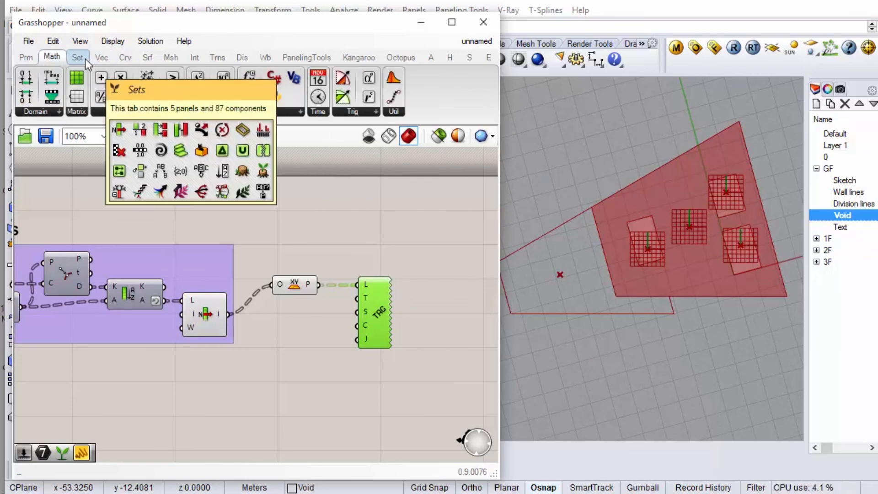
click(122, 58)
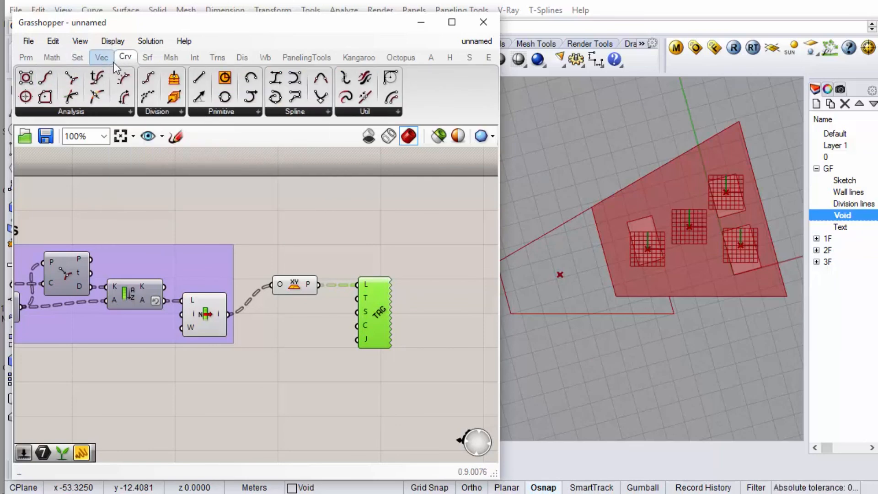
click(149, 58)
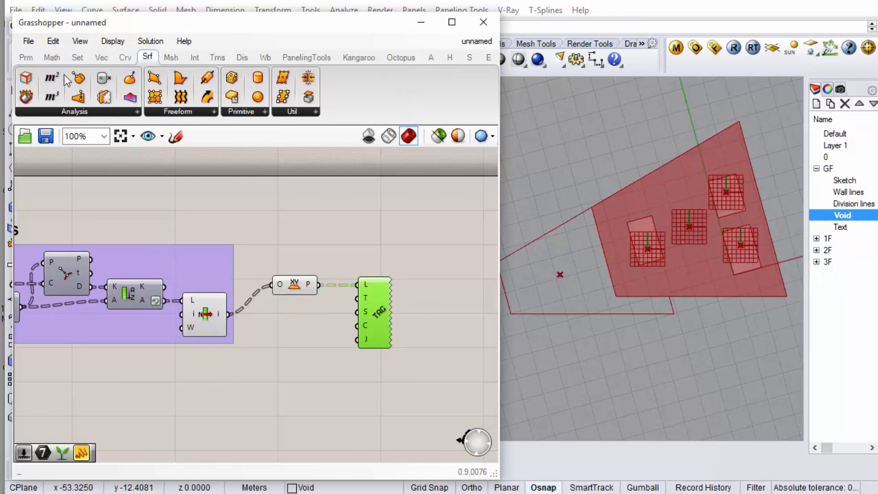
scroll(311, 284, down, 5)
scroll(125, 300, up, 3)
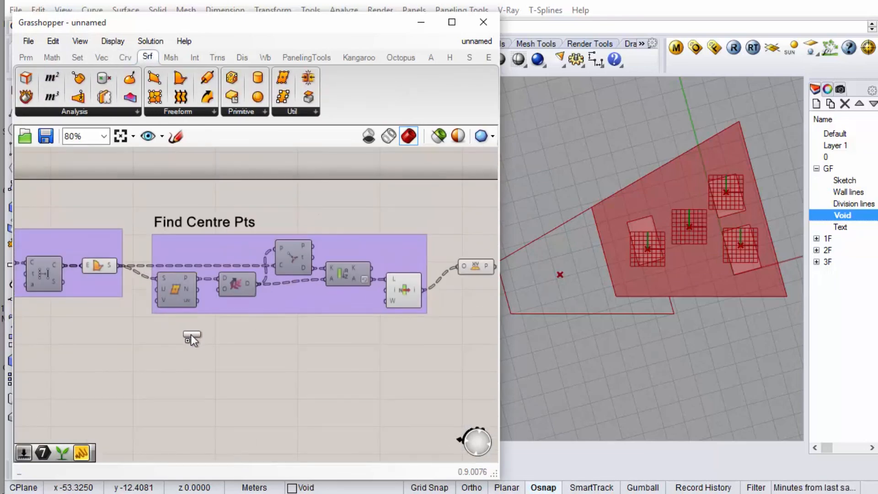
click(173, 339)
drag(119, 269, 450, 312)
scroll(171, 336, down, 2)
scroll(421, 298, up, 4)
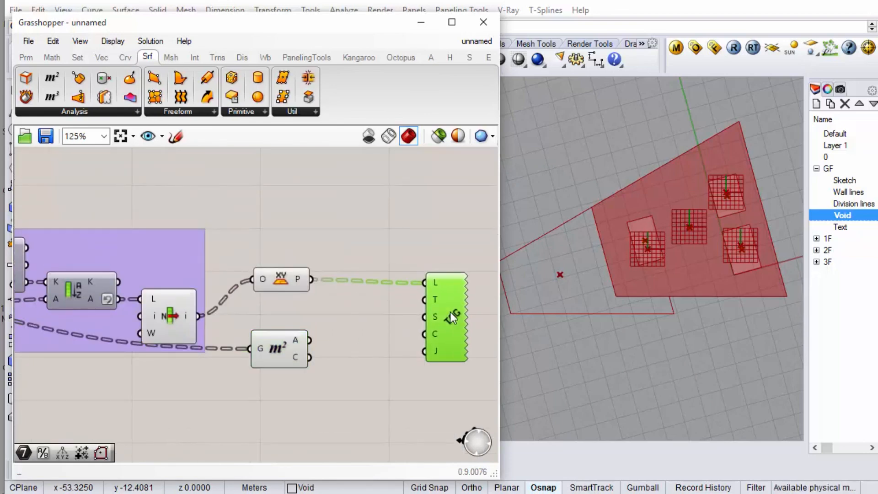
Add an Integer parameter after Area, connect the Area output to it and link it to the Text Tag 3D's Text input.
click(26, 57)
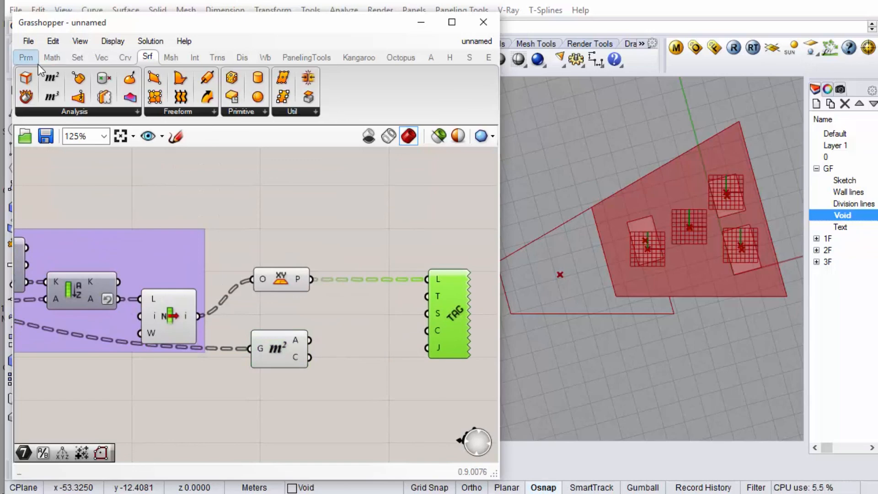
drag(152, 99, 365, 344)
drag(311, 343, 345, 344)
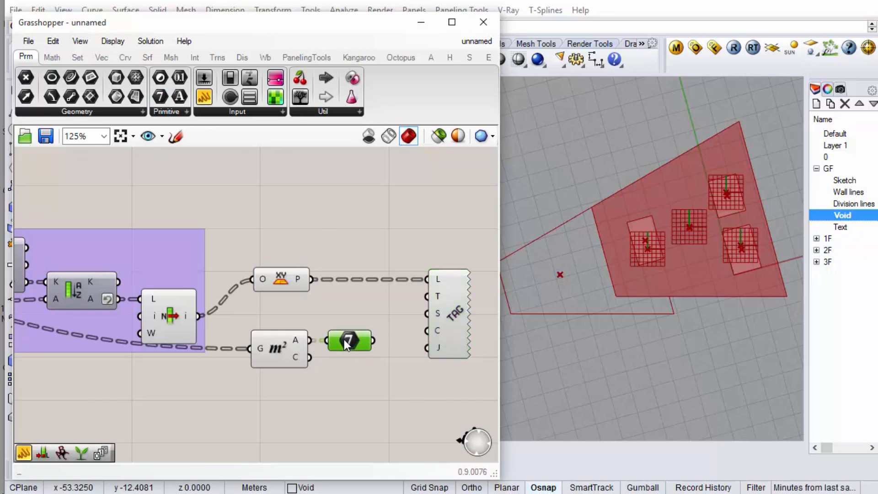
drag(400, 314, 426, 297)
Turn off the preview of the List Item, XY Plane and Area components.
drag(352, 207, 153, 369)
right_click(315, 172)
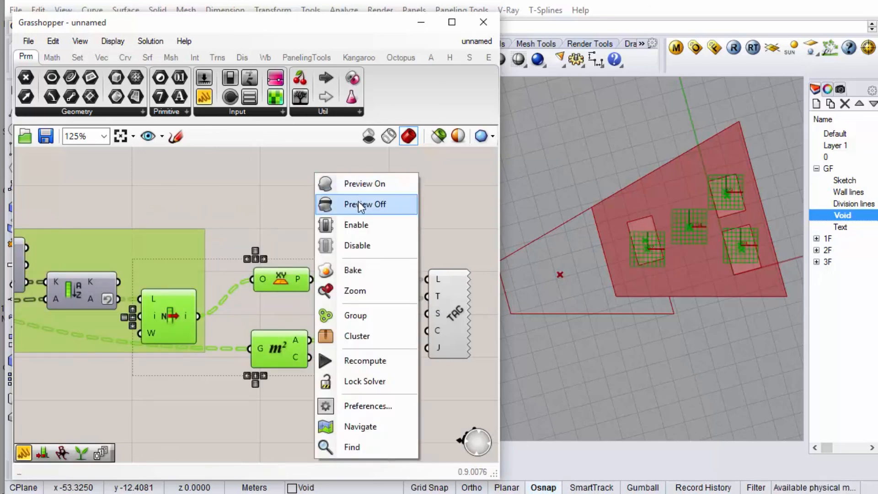
click(359, 201)
click(361, 205)
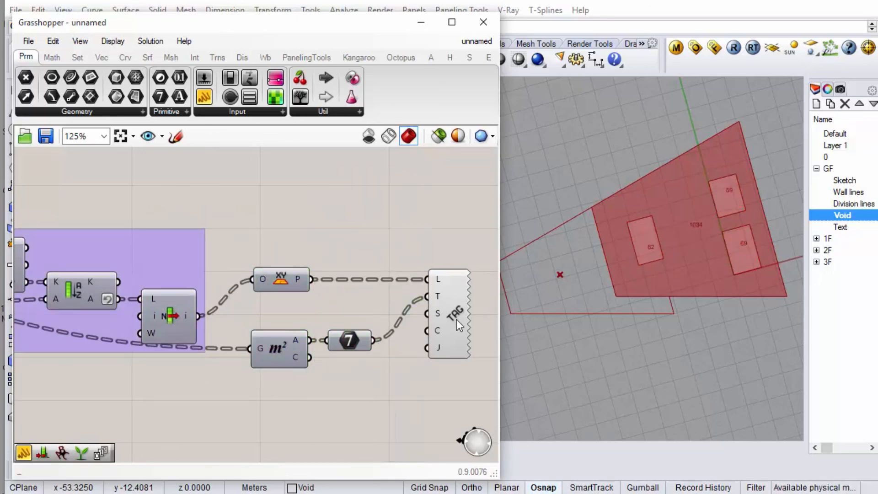
Narrow the Grasshopper window to uncover the plan and delete the void marker point inside the smaller room.
click(707, 276)
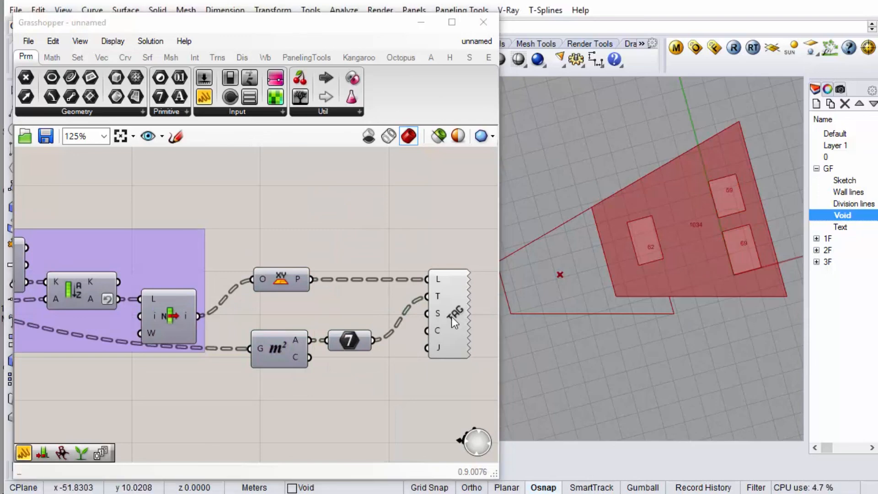
mouse_move(435, 312)
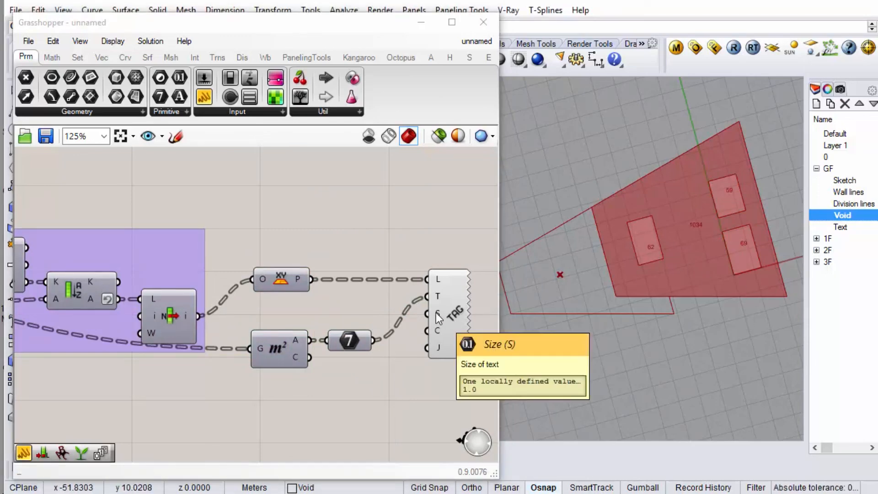
scroll(716, 252, up, 3)
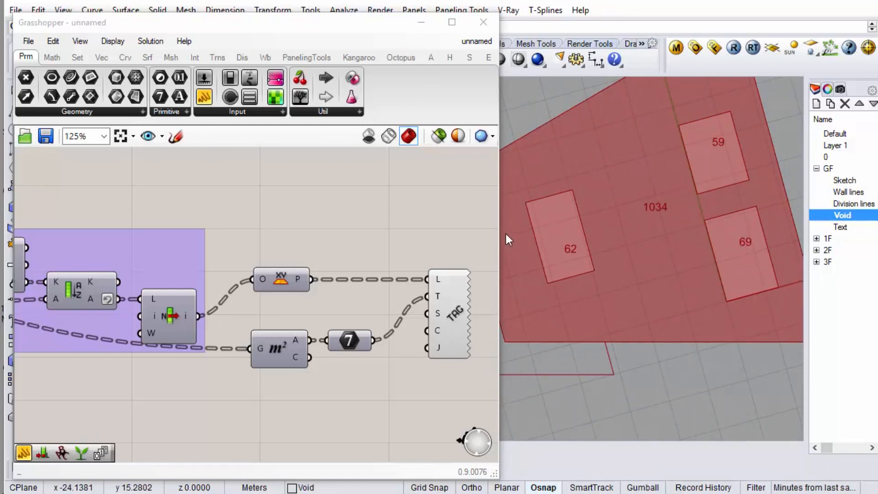
drag(498, 230, 339, 247)
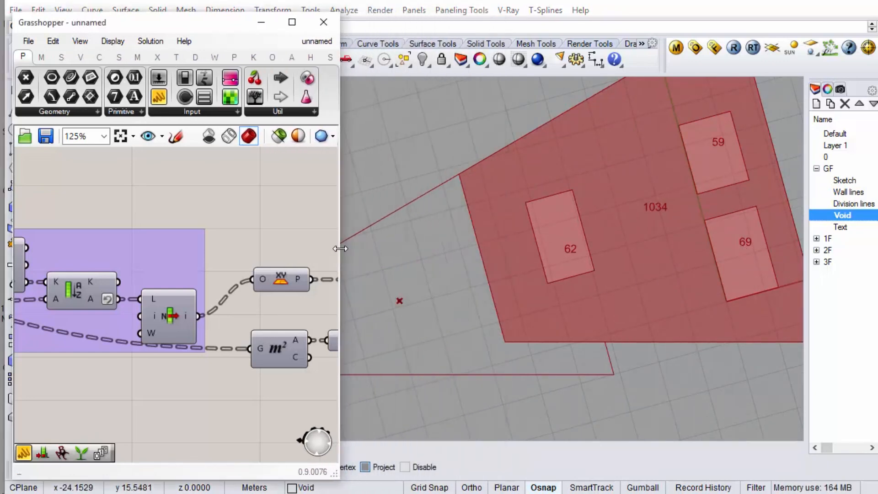
scroll(549, 308, down, 3)
scroll(599, 257, up, 2)
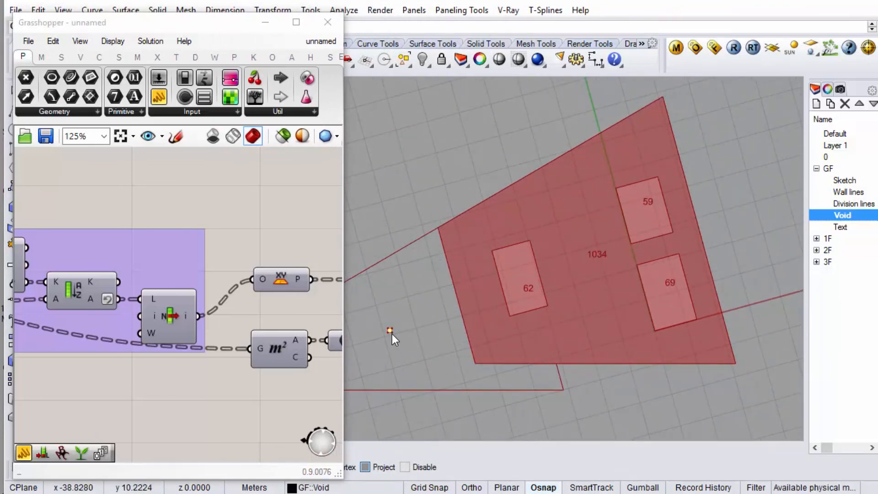
click(411, 311)
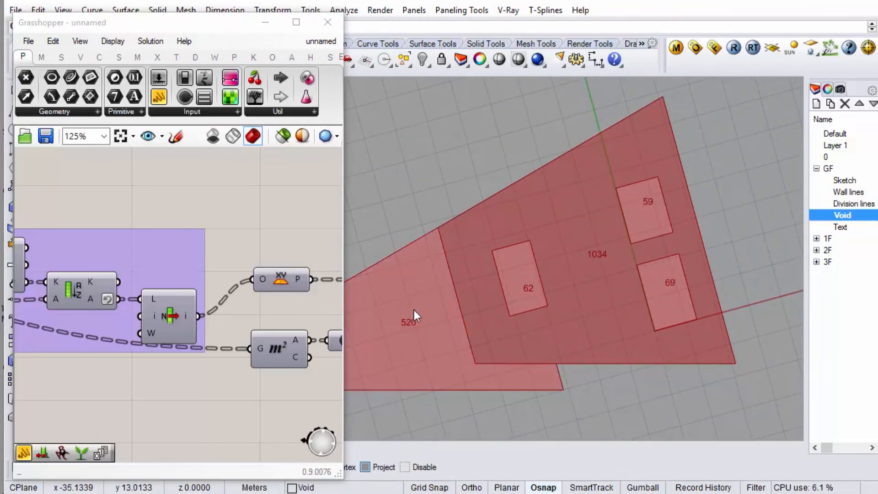
shift+right_drag(511, 229, 595, 220)
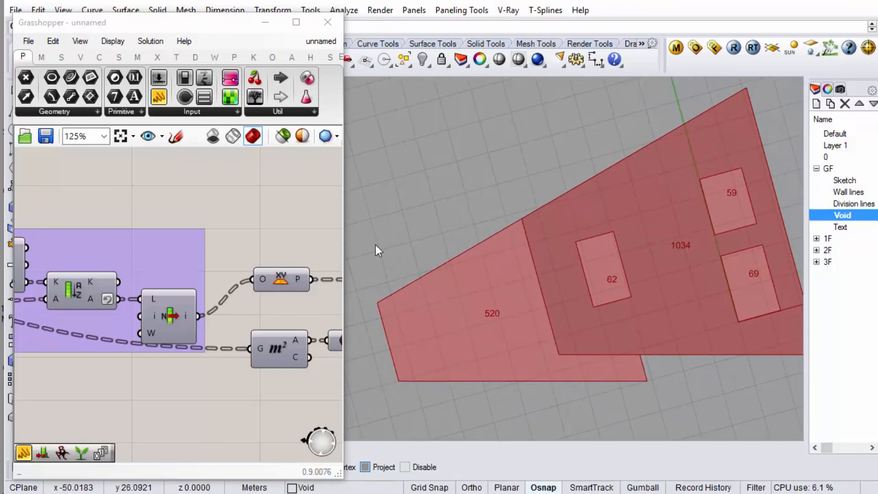
Minimise Grasshopper to work in Rhino and make the GF Wall lines layer current.
scroll(134, 264, down, 4)
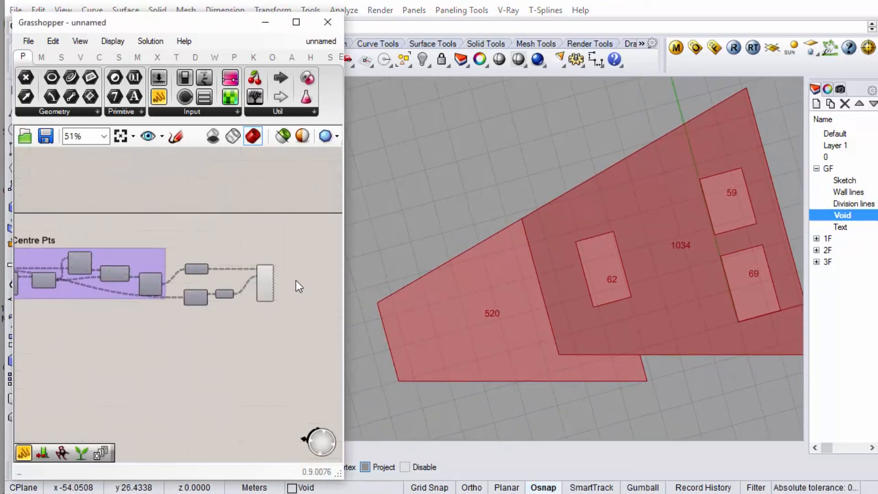
click(265, 21)
scroll(317, 207, down, 3)
scroll(519, 223, up, 5)
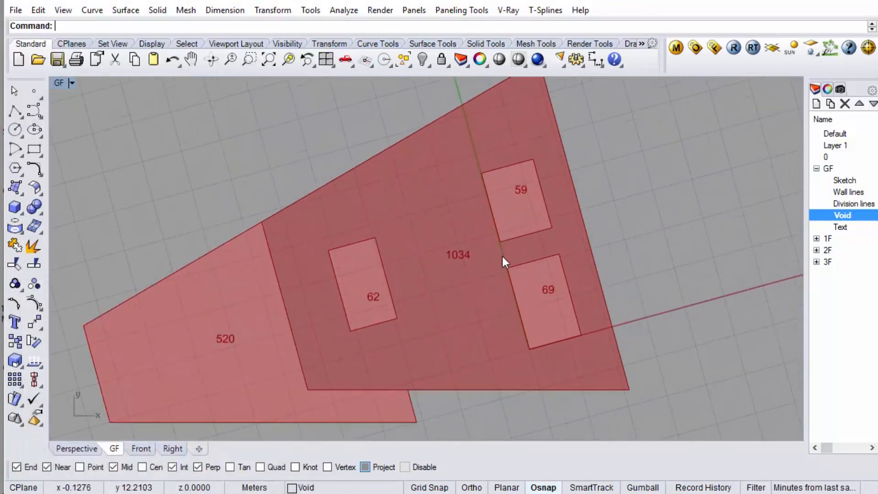
drag(804, 215, 742, 215)
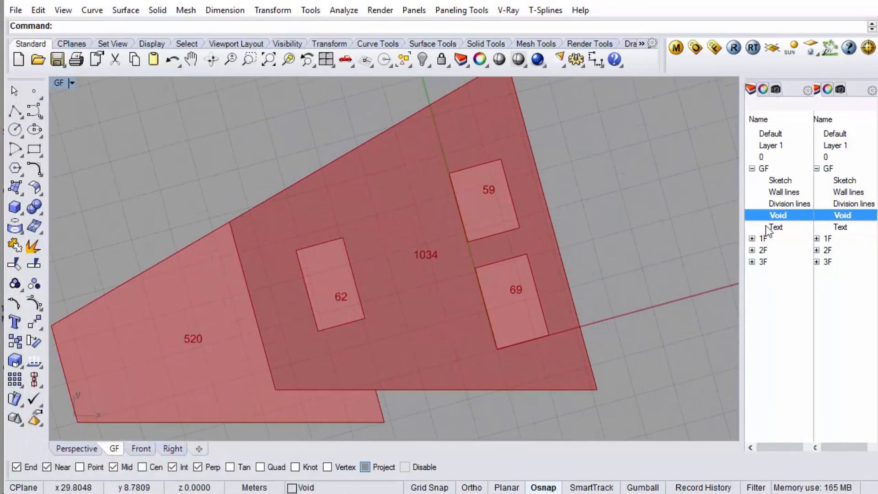
double_click(784, 192)
Draw a diagonal polyline across the larger room from its lower-left corner to its top apex.
click(15, 111)
scroll(375, 214, down, 1)
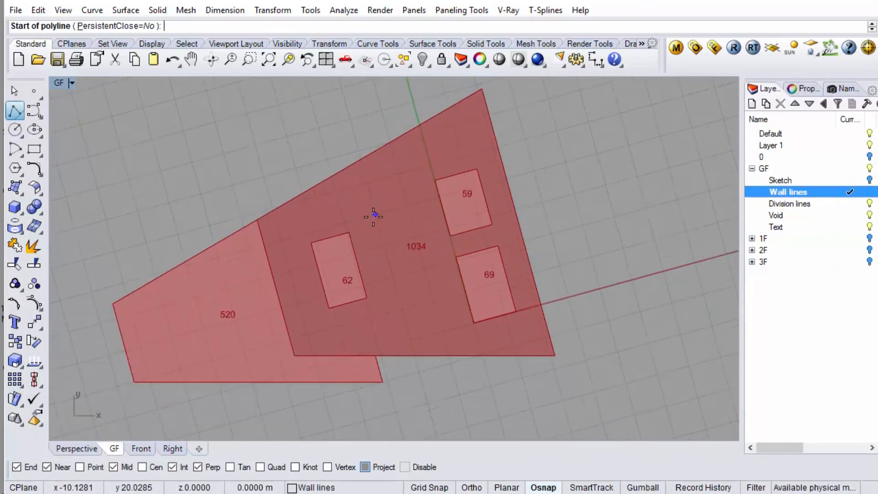
scroll(375, 213, down, 1)
click(310, 328)
click(461, 113)
key(Return)
scroll(377, 204, up, 3)
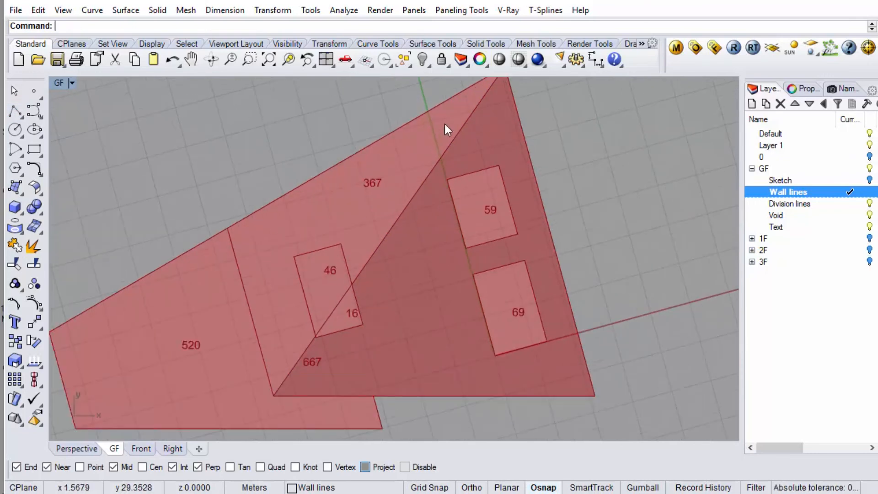
scroll(391, 287, down, 3)
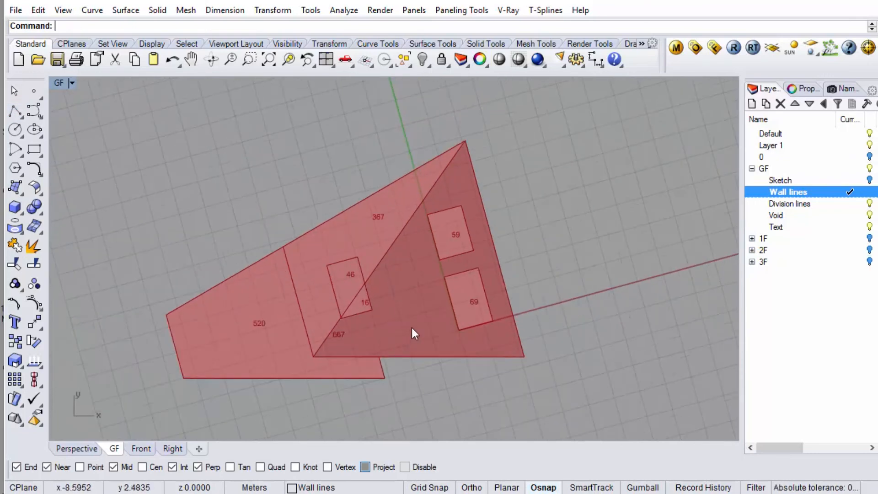
Delete the diagonal wall line across the larger room.
scroll(411, 328, up, 1)
scroll(440, 284, down, 1)
click(380, 242)
key(Delete)
Stretch the inner rectangle nearest the smaller room with Scale1D from its upper-left corner to more than twice its width.
click(341, 267)
text(Scale1D)
key(Return)
scroll(343, 263, up, 2)
click(295, 268)
click(342, 254)
click(402, 235)
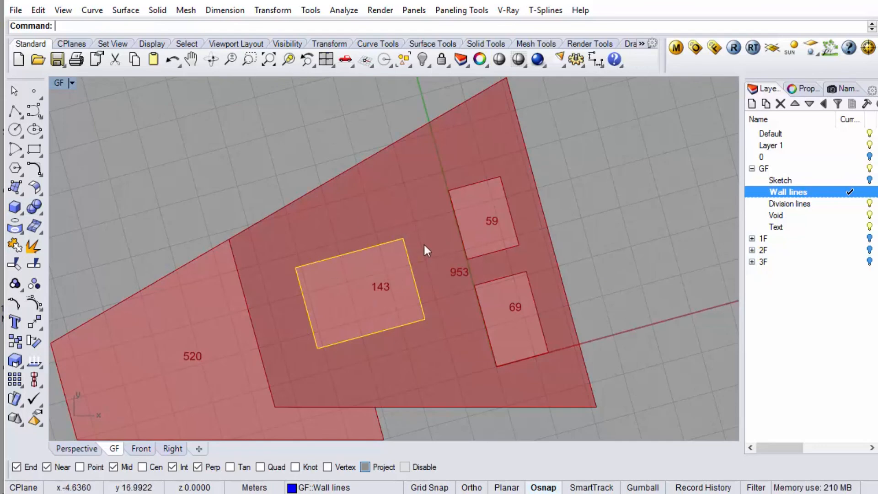
Undo the Scale1D stretch of the inner rectangle and clear the selection.
key(ctrl+z)
scroll(449, 216, down, 1)
key(Escape)
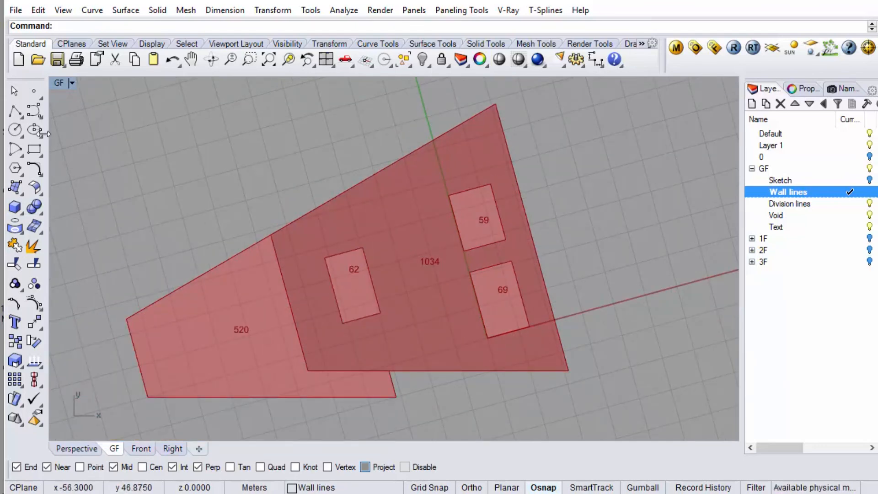
Draw an open six-point zigzag polyline that crosses both rooms and extends beyond the plan outline.
click(15, 111)
scroll(275, 196, down, 1)
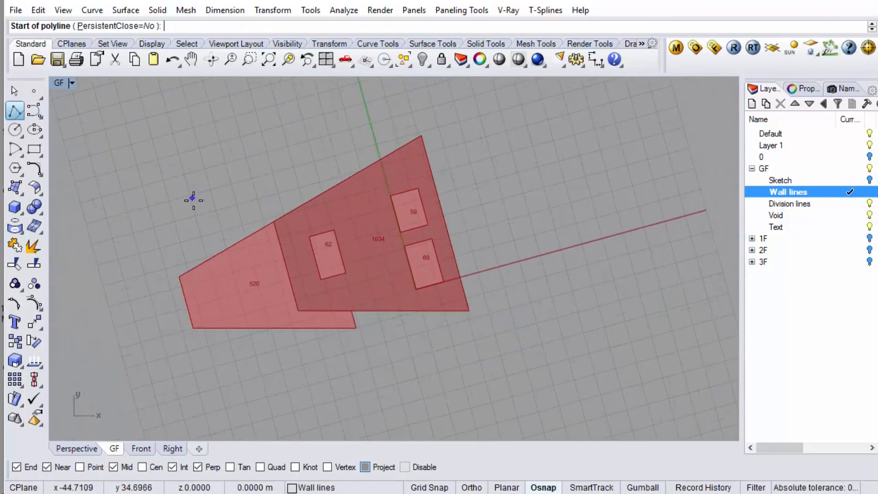
scroll(172, 231, up, 2)
scroll(188, 221, down, 1)
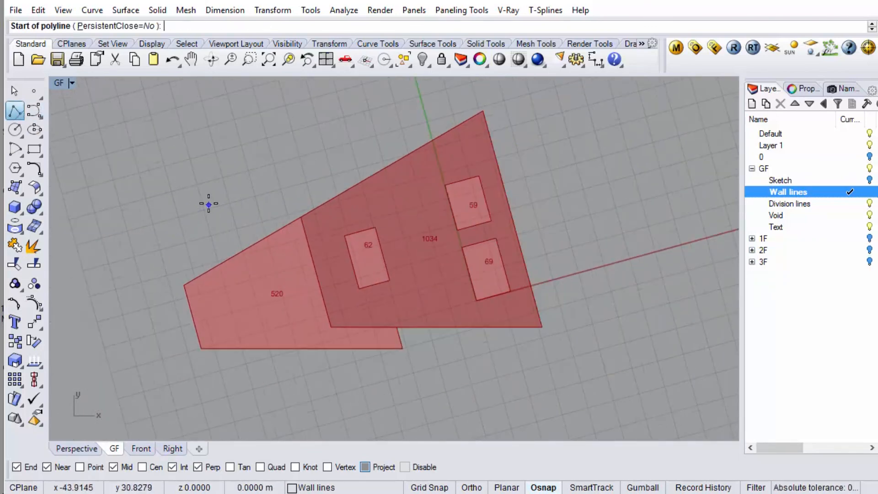
click(209, 205)
click(250, 415)
click(334, 123)
click(602, 201)
click(317, 402)
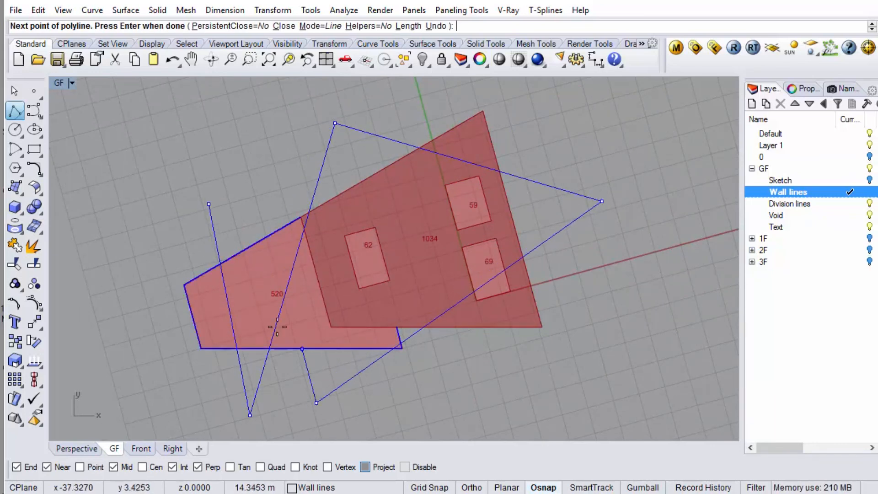
click(247, 180)
key(Return)
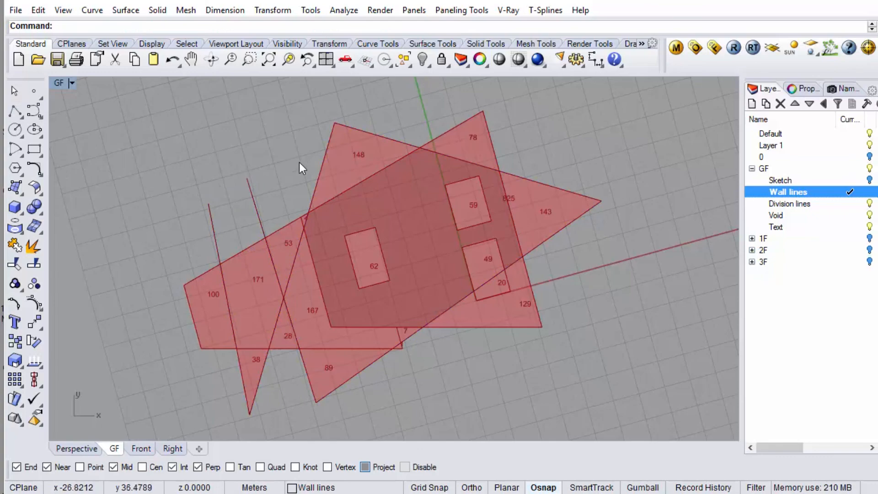
Examine the area tags in the regions created by the zigzag polyline.
scroll(342, 162, up, 6)
scroll(342, 149, down, 6)
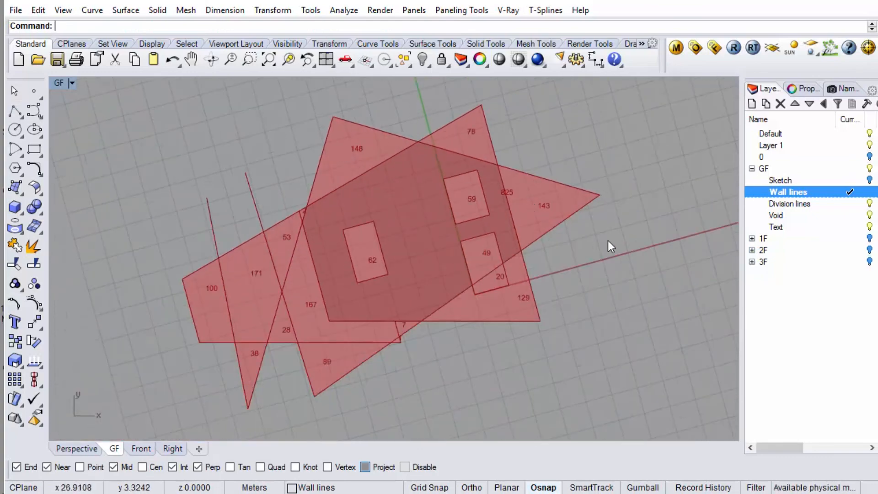
right_drag(571, 244, 609, 230)
scroll(349, 216, up, 7)
scroll(372, 155, down, 3)
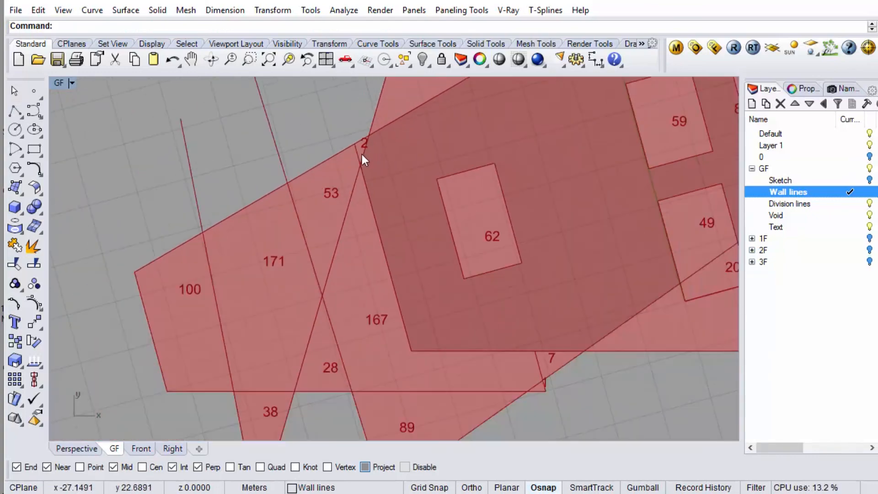
scroll(223, 266, down, 2)
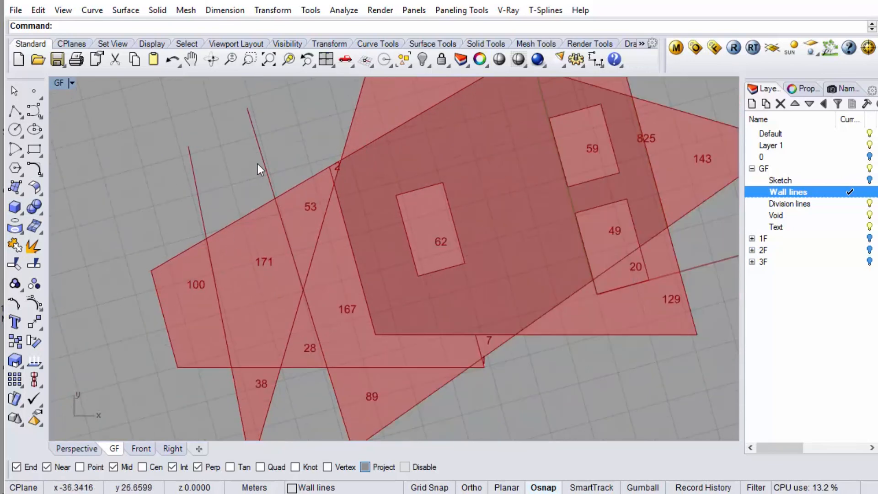
Turn on the zigzag polyline's control points and move its top vertex a short distance to the right.
click(341, 139)
click(40, 298)
scroll(199, 323, down, 3)
scroll(317, 158, up, 3)
drag(310, 149, 356, 151)
scroll(364, 144, down, 2)
scroll(363, 144, down, 1)
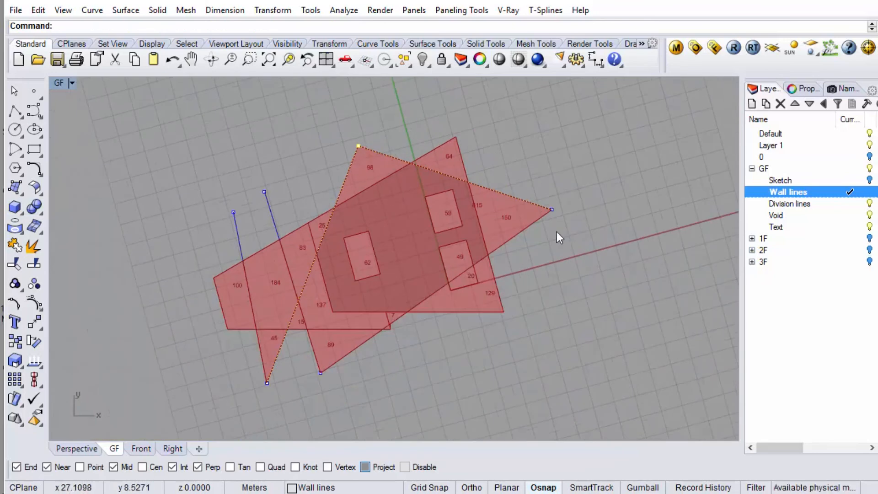
key(Escape)
scroll(384, 233, up, 1)
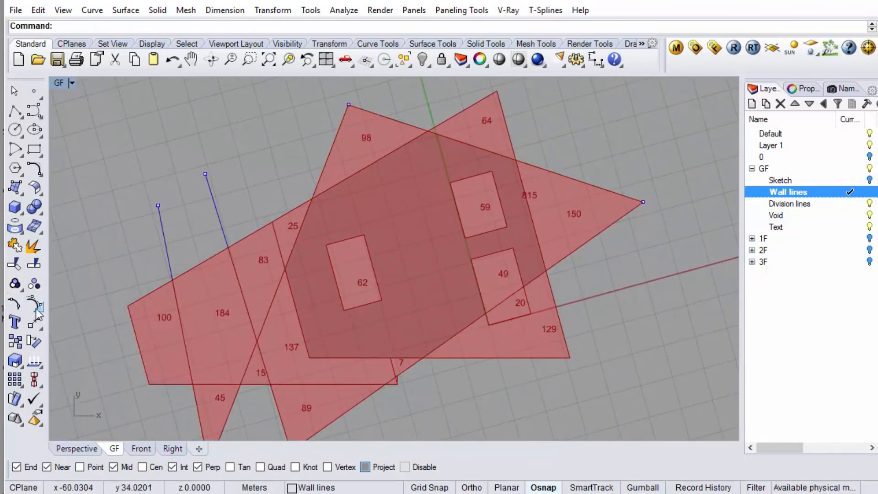
Move the whole zigzag polyline slightly up and to the right across the plan.
click(226, 224)
drag(226, 223, 245, 211)
click(256, 197)
click(241, 200)
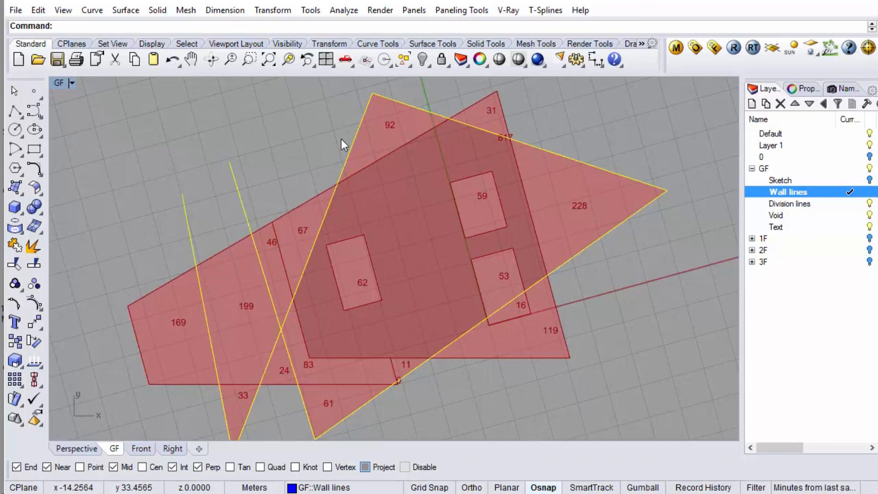
Replace the zigzag polyline with an open nine-point interpolated curve that waves up and down across the whole plan, extending beyond its outline.
key(Delete)
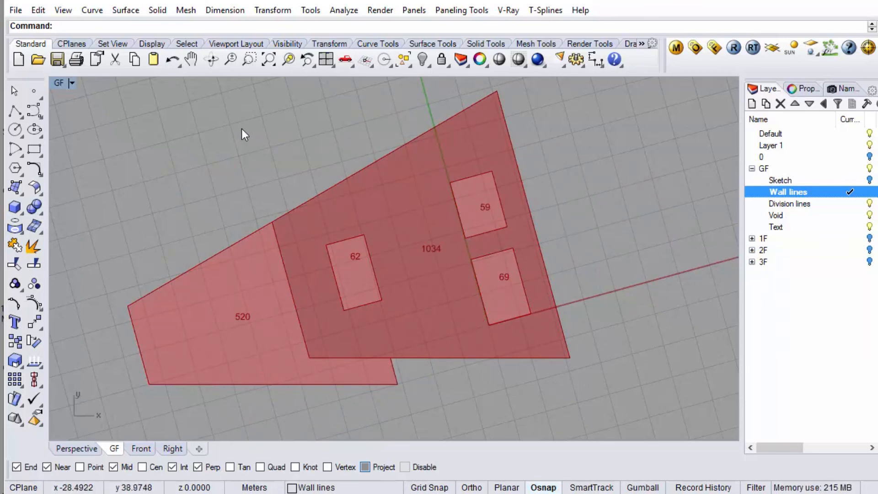
click(41, 117)
click(70, 122)
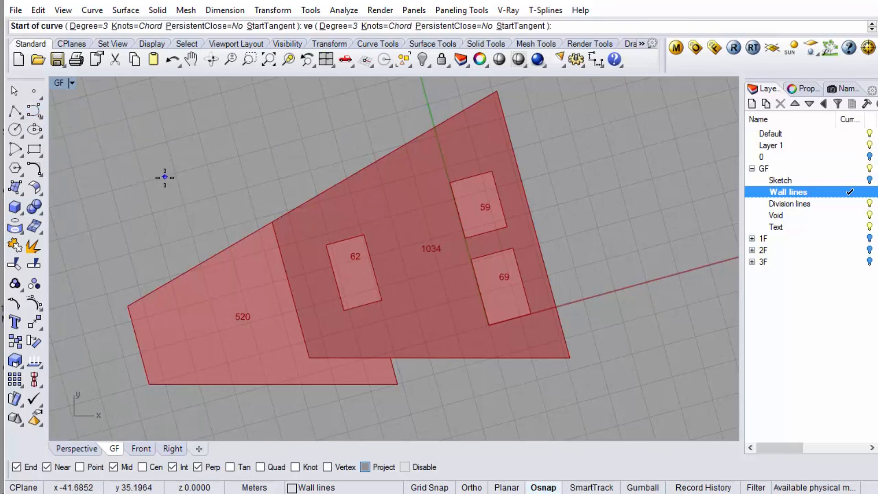
scroll(165, 178, down, 2)
click(189, 393)
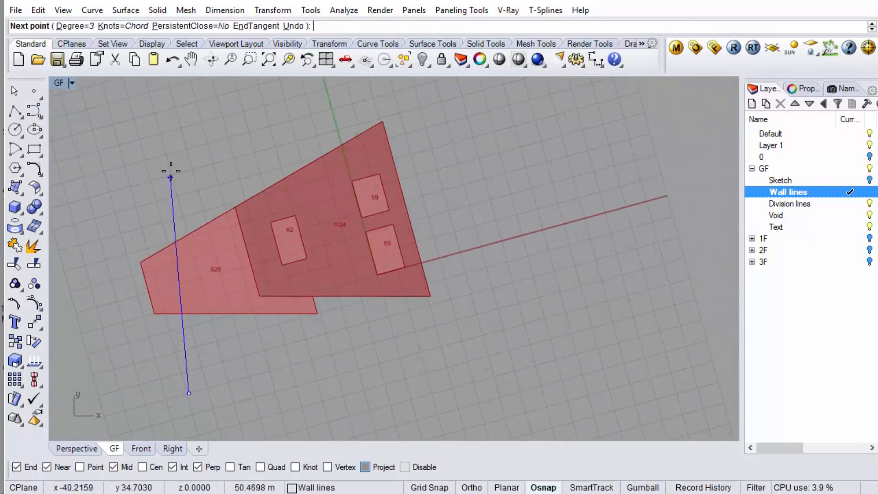
click(168, 157)
click(236, 403)
click(222, 125)
click(306, 380)
click(280, 98)
click(379, 374)
click(340, 89)
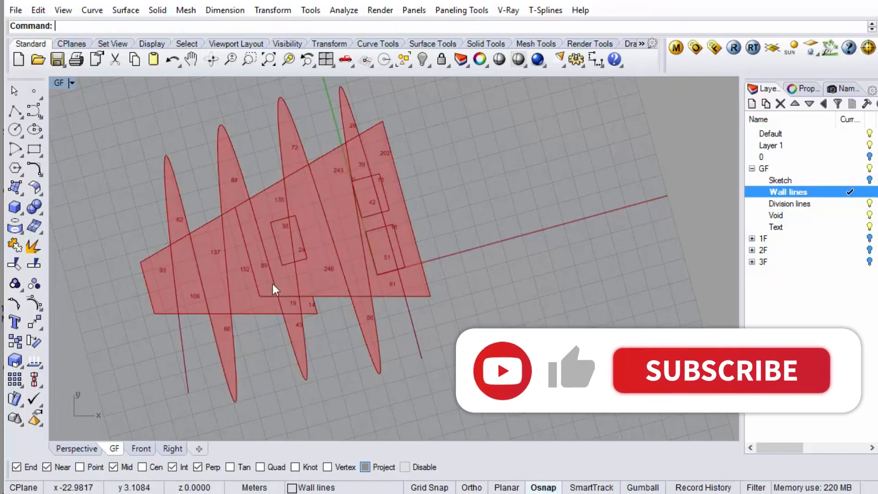
Move the whole wavy curve slightly to the left across the plan and check the area tags of the resulting regions.
scroll(229, 195, up, 5)
scroll(276, 207, down, 3)
click(268, 172)
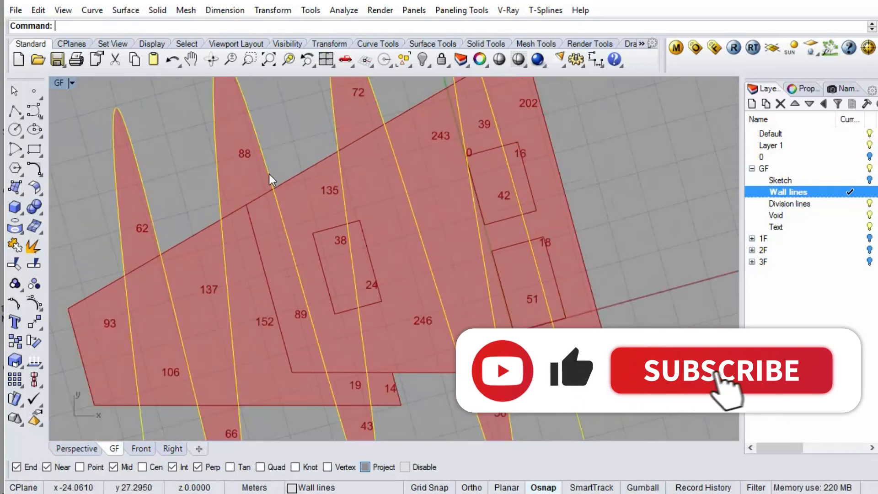
drag(257, 174, 244, 158)
scroll(529, 215, down, 4)
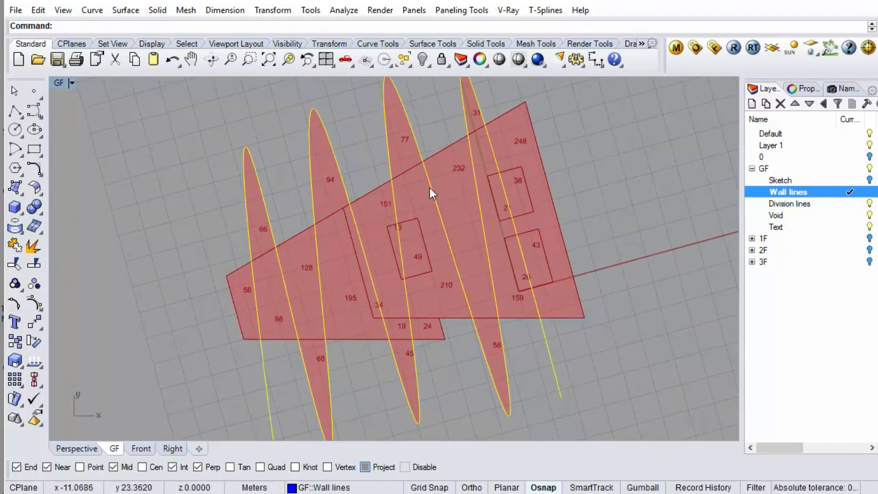
scroll(383, 167, up, 4)
scroll(473, 201, down, 3)
scroll(627, 248, up, 2)
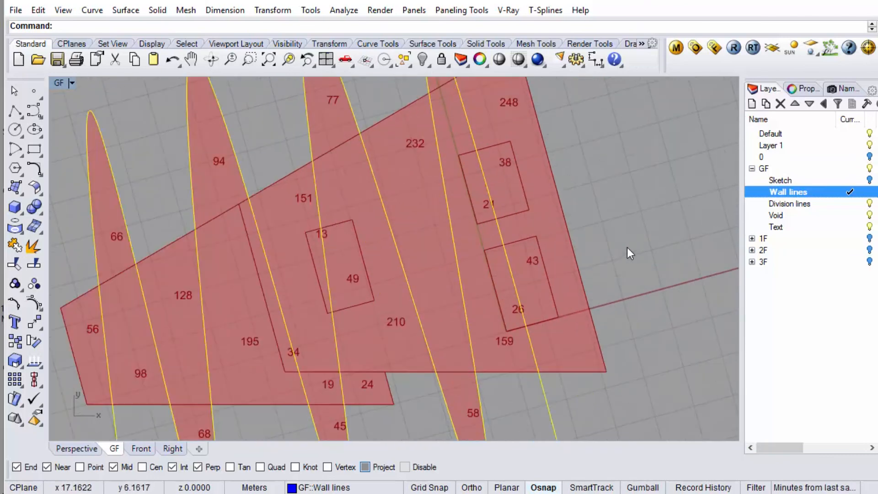
Delete the wavy curve from the plan.
click(336, 149)
click(304, 176)
key(Delete)
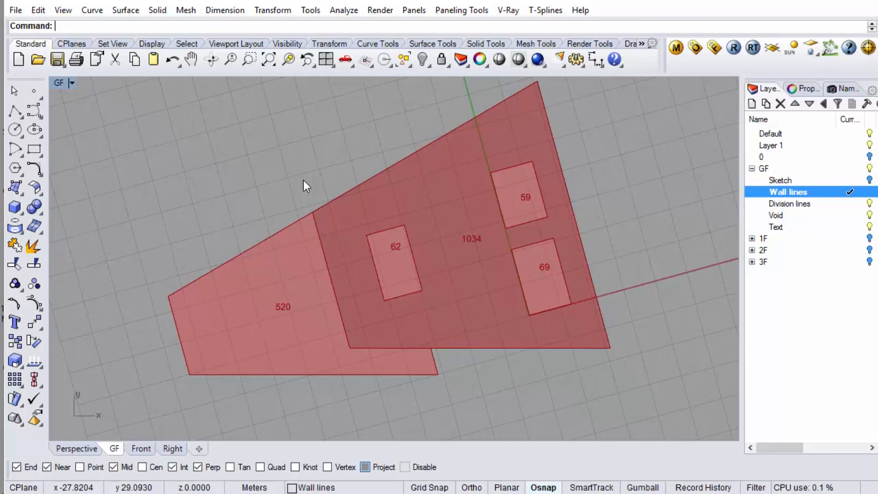
right_drag(310, 171, 298, 179)
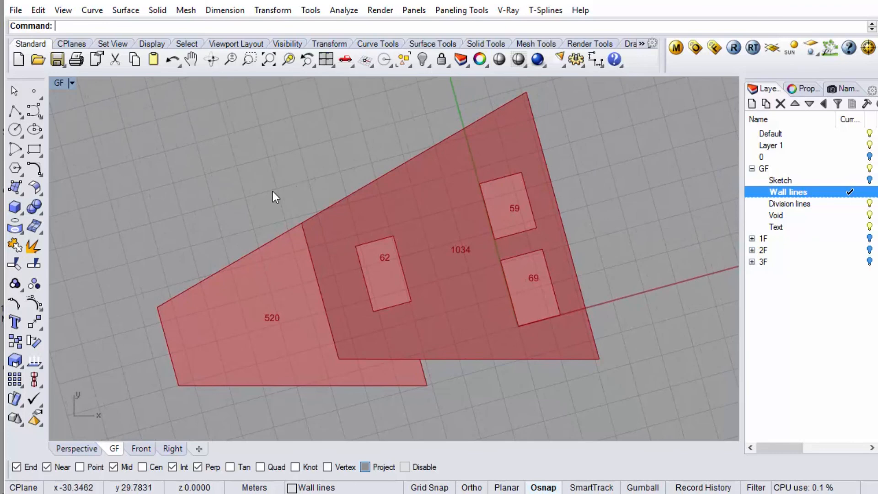